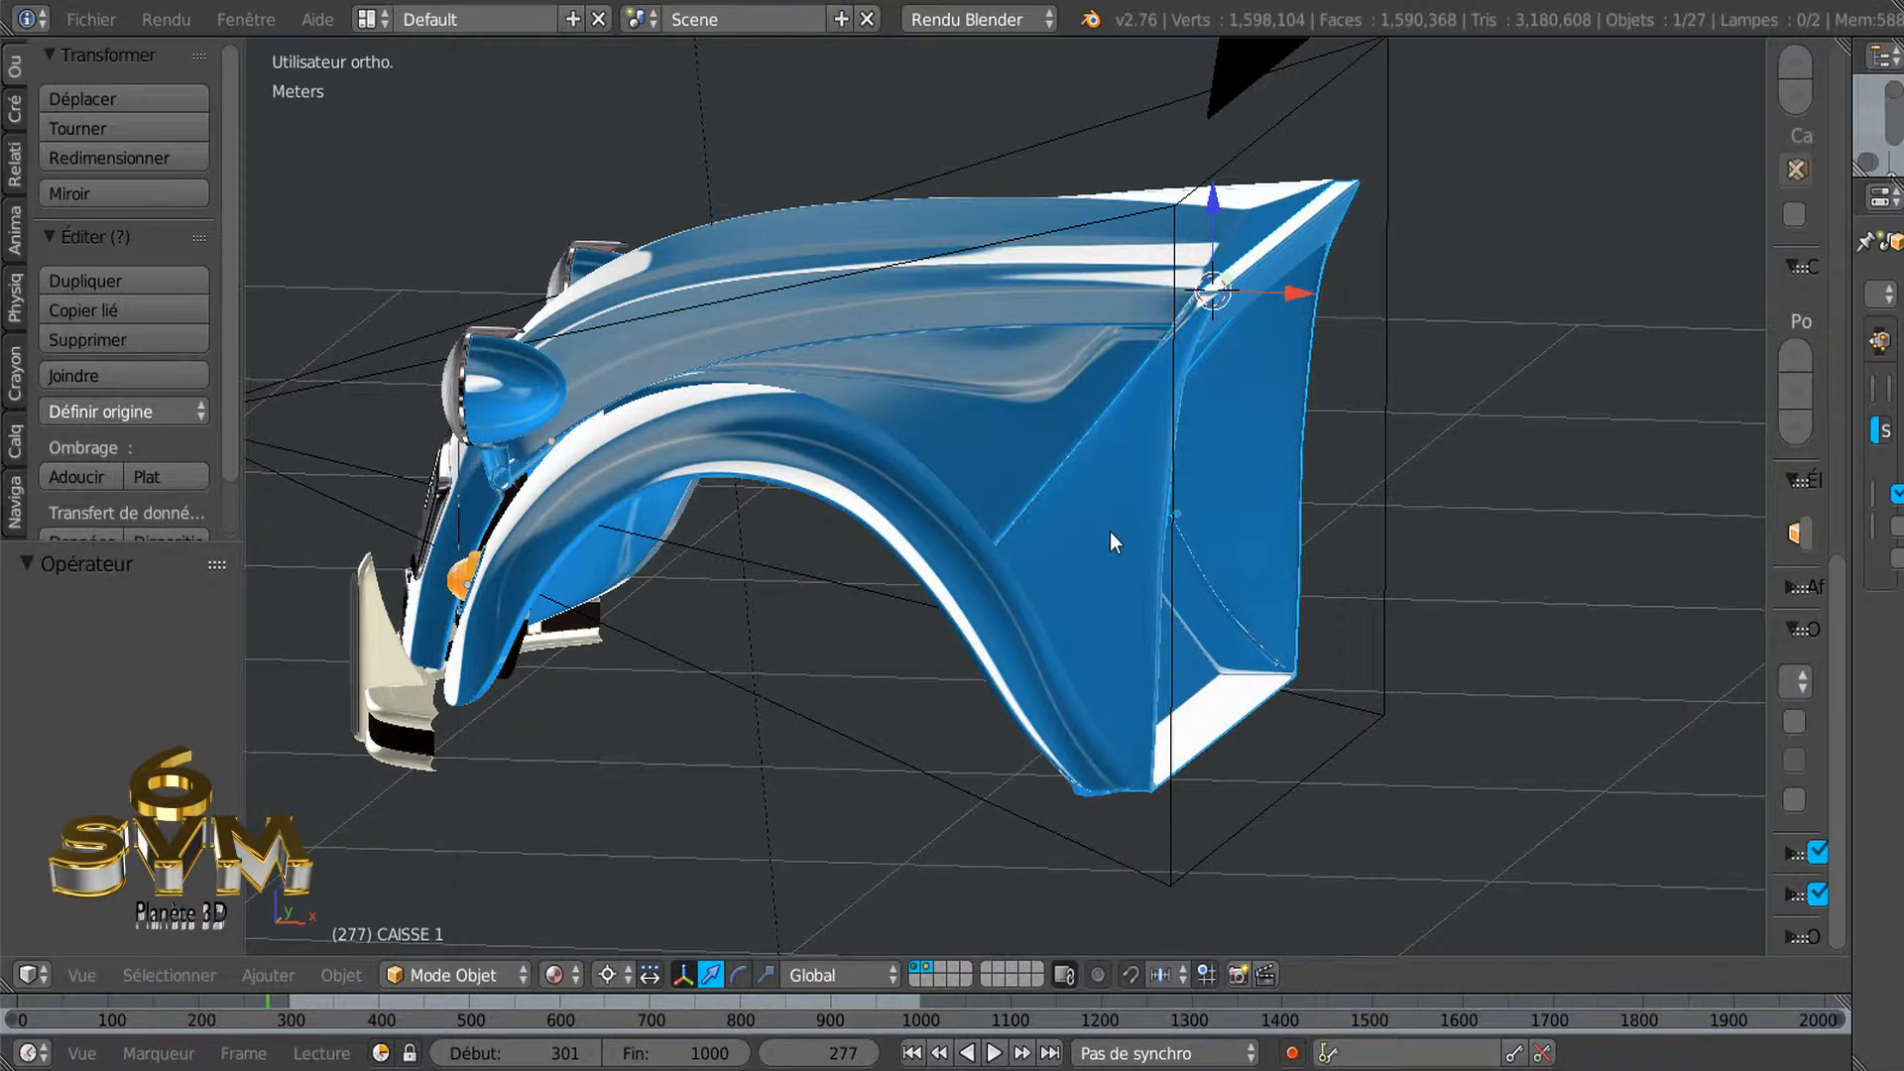
Move the CAISSE 1 body part 4.005 mm along X, and shift it back by 0.63 mm
{"action": "middle_click_drag", "start_coordinate": [1444, 553], "coordinate": [1455, 491]}
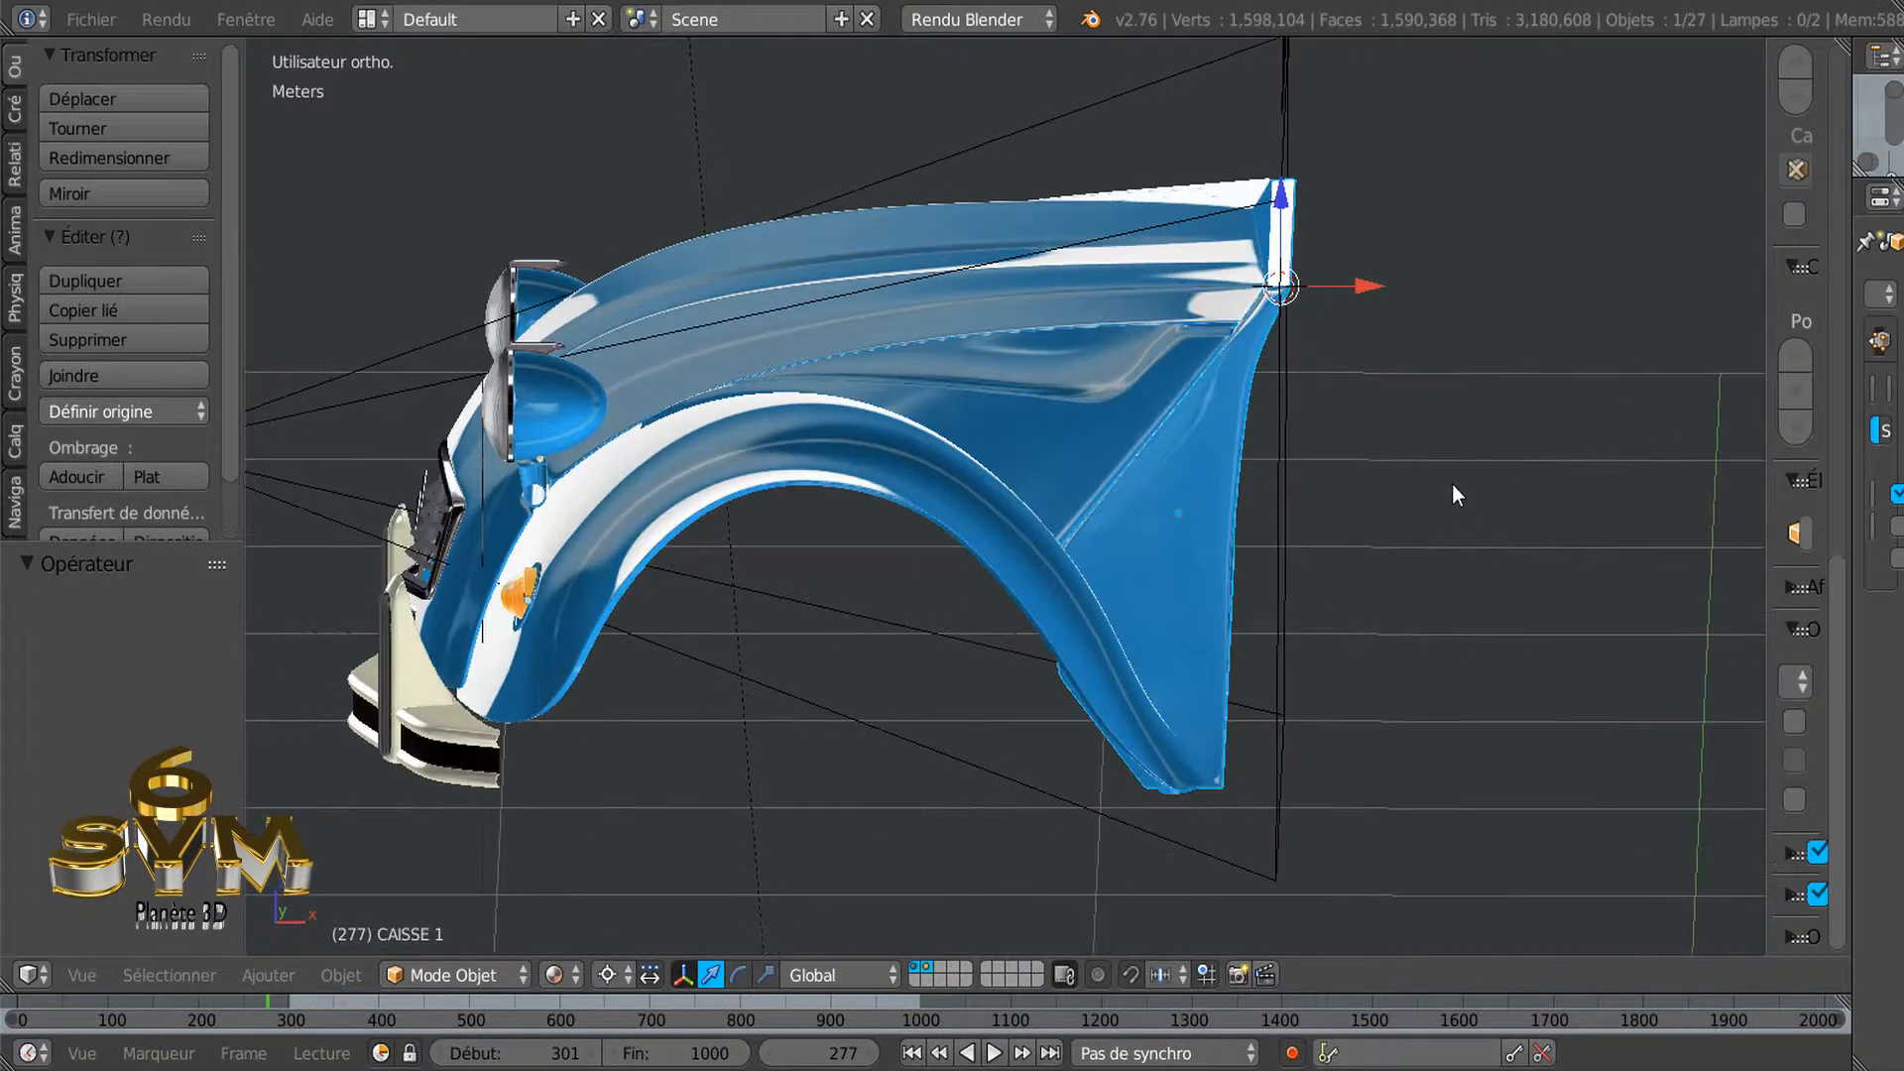
{"action": "mouse_move", "coordinate": [1363, 288]}
{"action": "left_mouse_down"}
{"action": "mouse_move", "coordinate": [1456, 289]}
{"action": "mouse_move", "coordinate": [1365, 303]}
{"action": "left_mouse_up"}
{"action": "middle_click_drag", "start_coordinate": [1488, 327], "coordinate": [1415, 439]}
{"action": "scroll", "coordinate": [990, 431], "scroll_direction": "up", "scroll_amount": 4}
{"action": "scroll", "coordinate": [1000, 477], "scroll_direction": "down", "scroll_amount": 3}
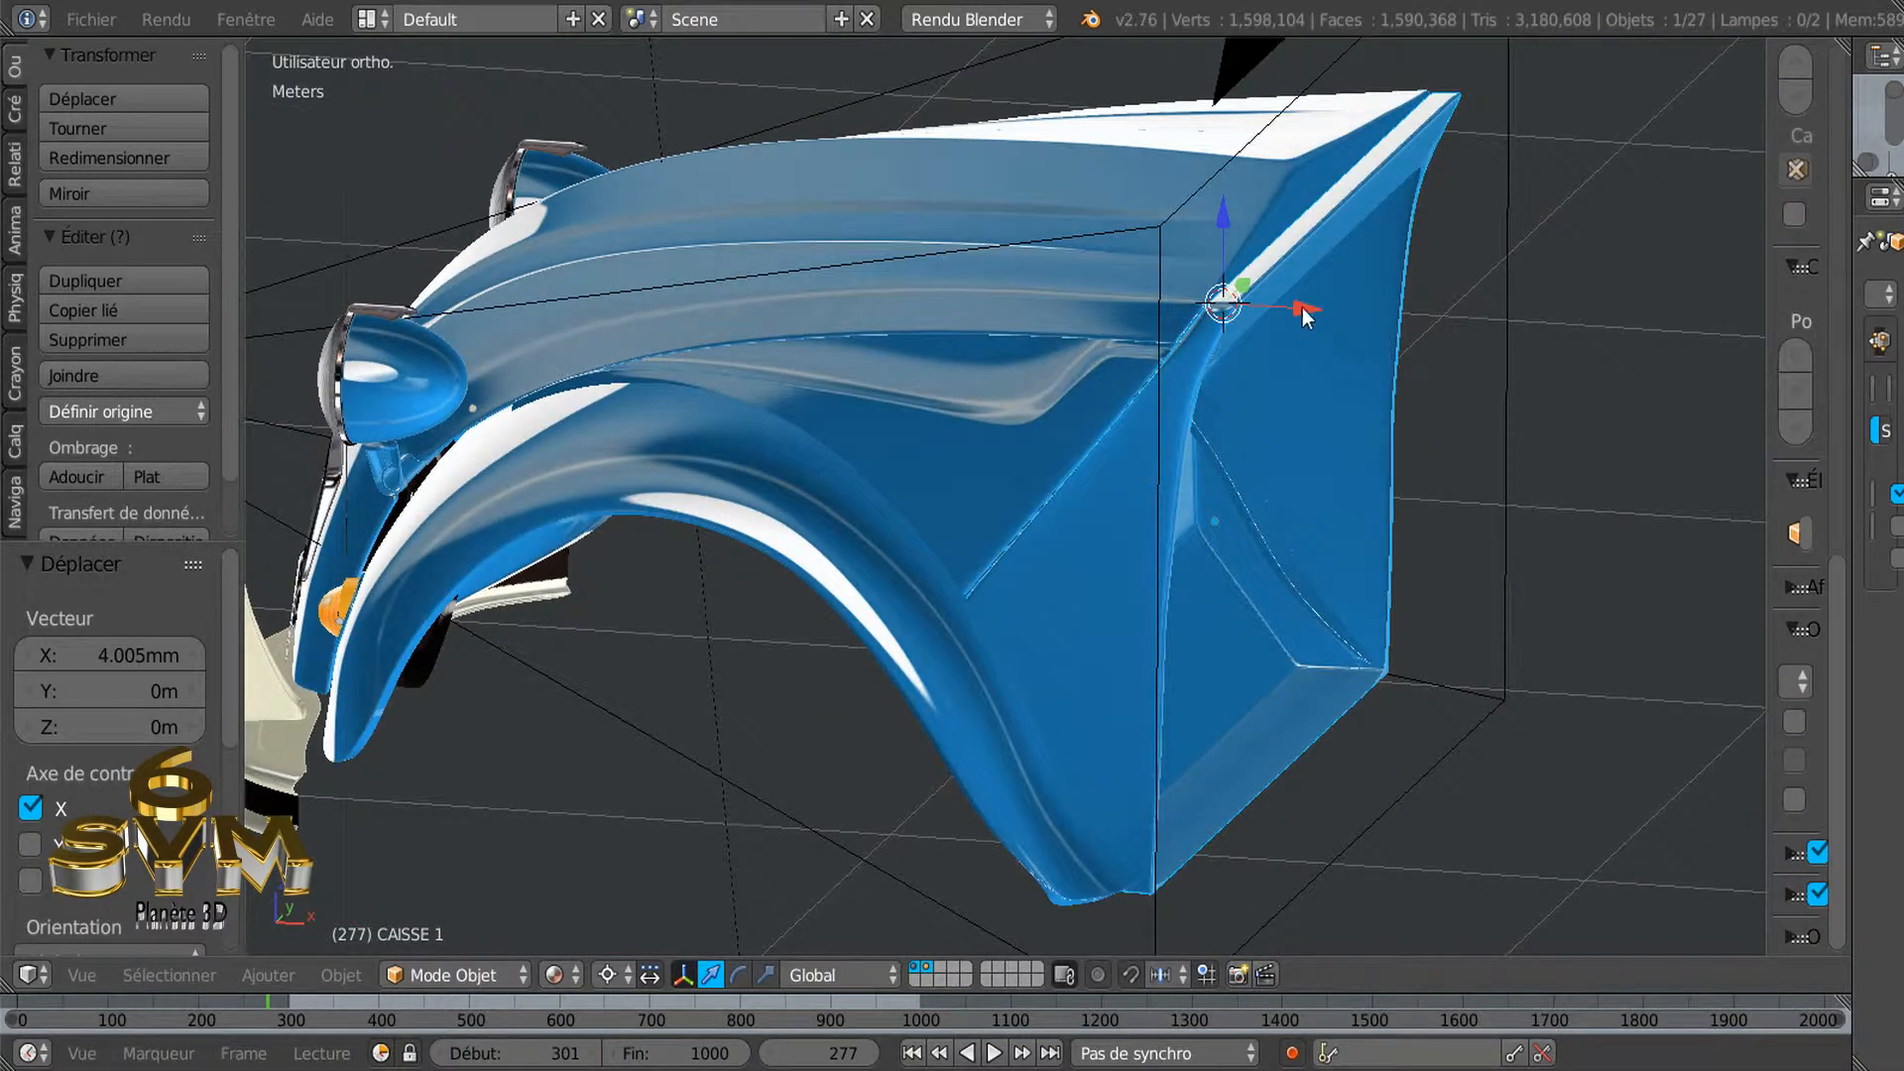
{"action": "mouse_move", "coordinate": [1305, 309]}
{"action": "left_mouse_down"}
{"action": "mouse_move", "coordinate": [1342, 310]}
{"action": "mouse_move", "coordinate": [1302, 300]}
{"action": "left_mouse_up"}
Examine from several angles how the CAISSE 1 body part fits against the hood's rear edge and the front fender
{"action": "middle_click_drag", "start_coordinate": [1115, 232], "coordinate": [1138, 218]}
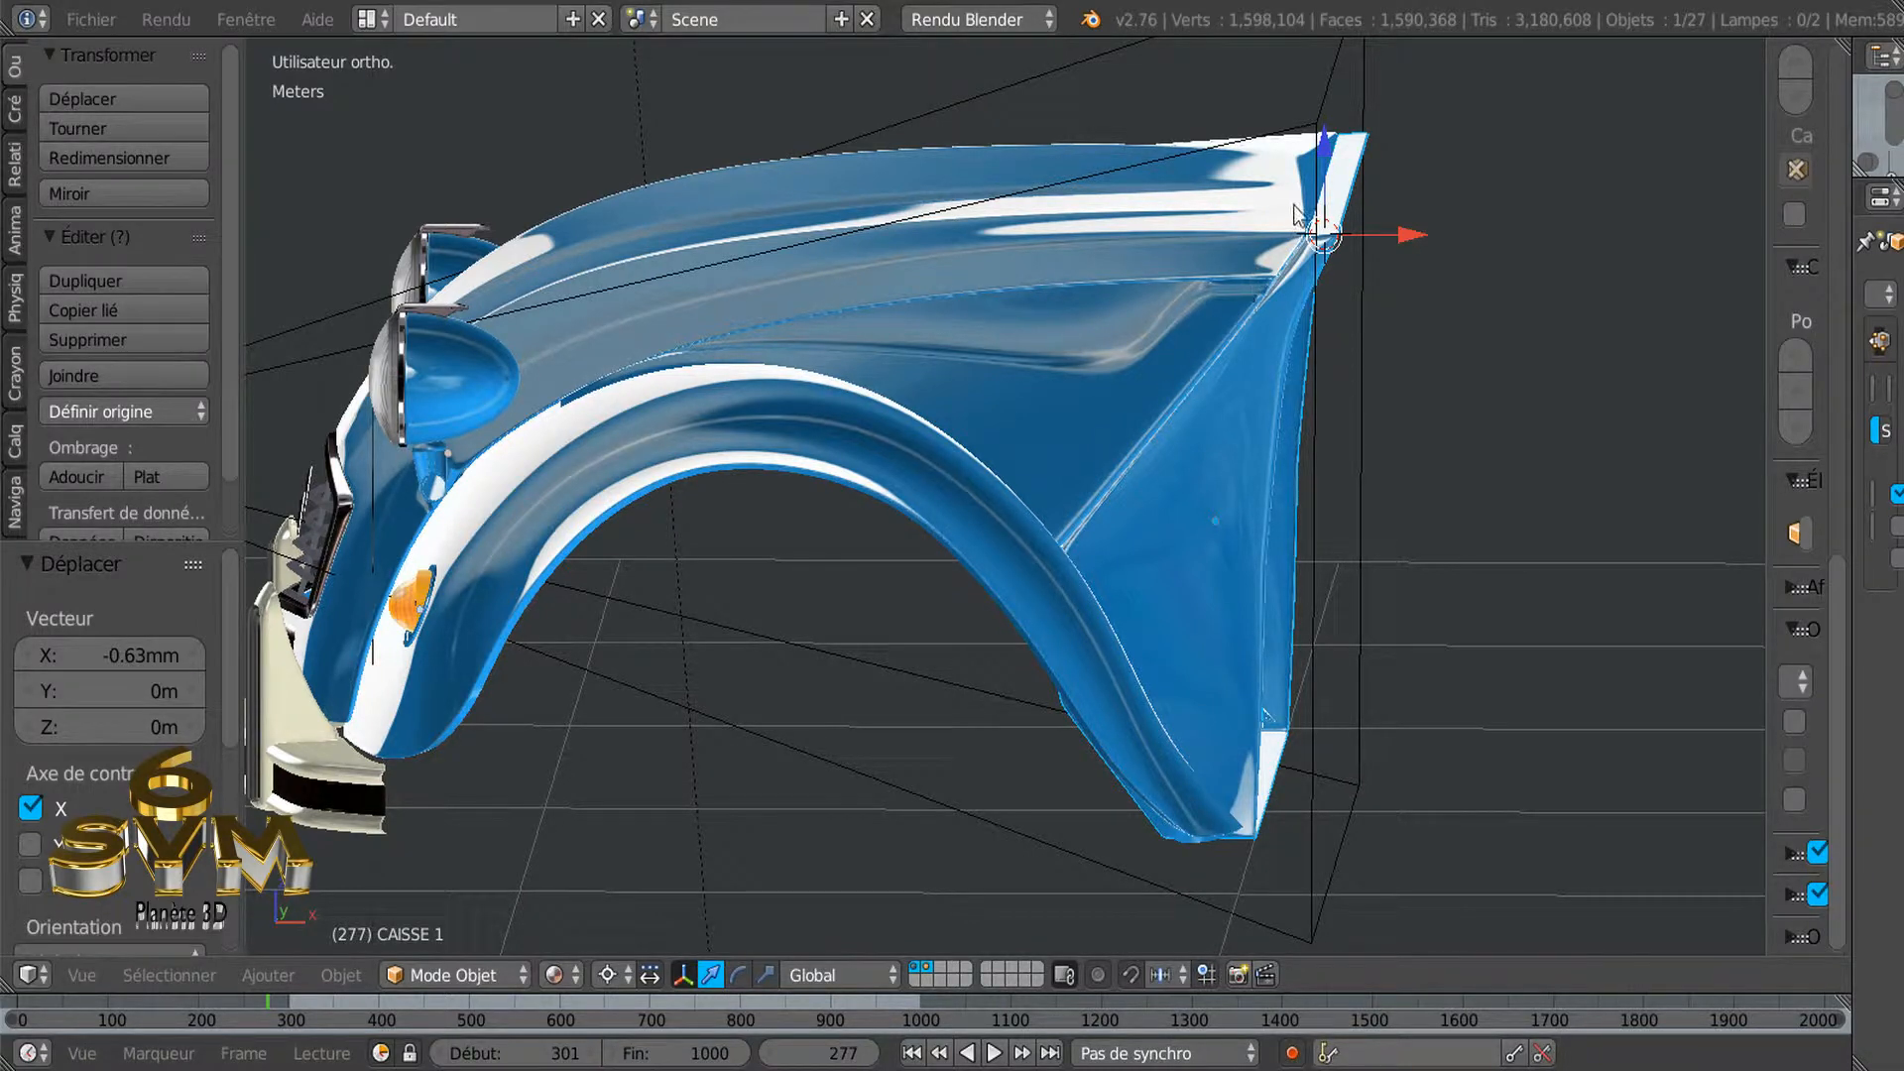
{"action": "mouse_move", "coordinate": [1163, 383]}
{"action": "middle_mouse_down"}
{"action": "mouse_move", "coordinate": [1163, 431]}
{"action": "mouse_move", "coordinate": [1192, 389]}
{"action": "middle_mouse_up"}
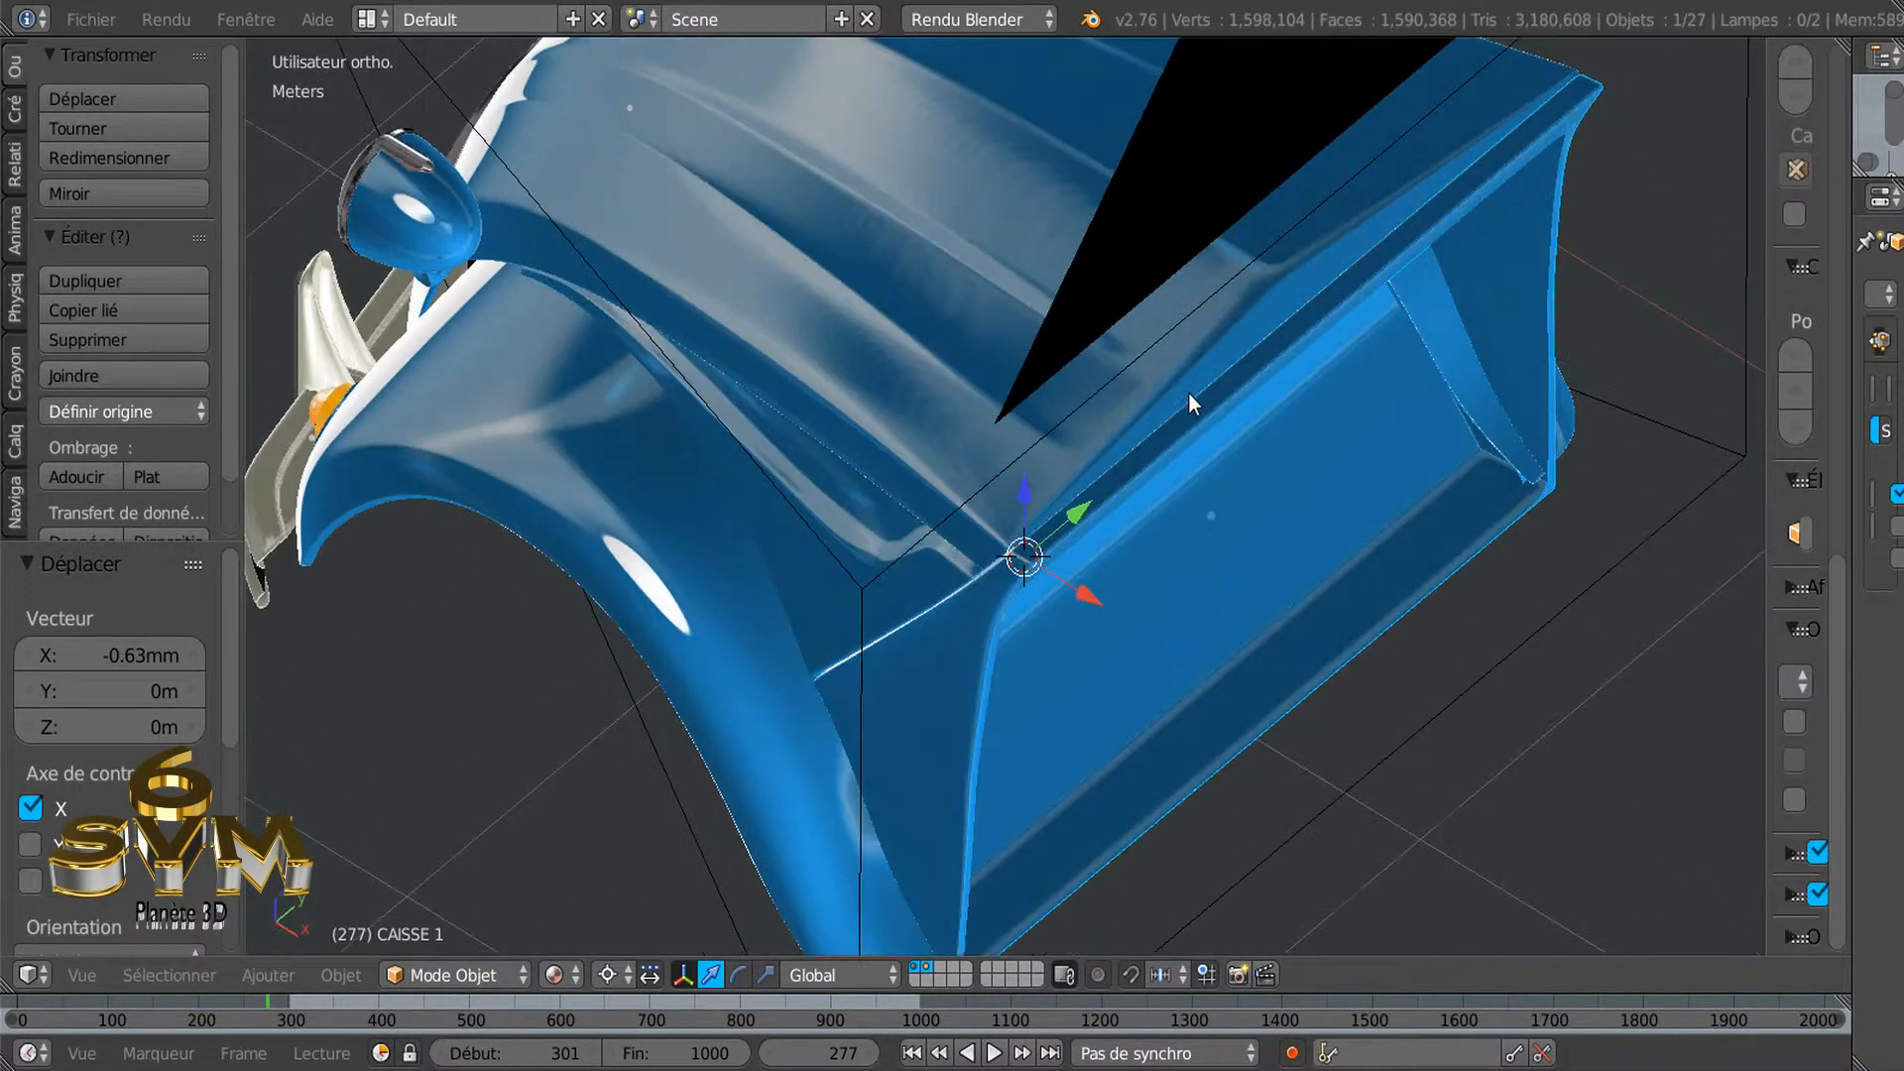
{"action": "scroll", "coordinate": [1010, 503], "scroll_direction": "up", "scroll_amount": 3}
{"action": "middle_click_drag", "start_coordinate": [1010, 503], "coordinate": [813, 518]}
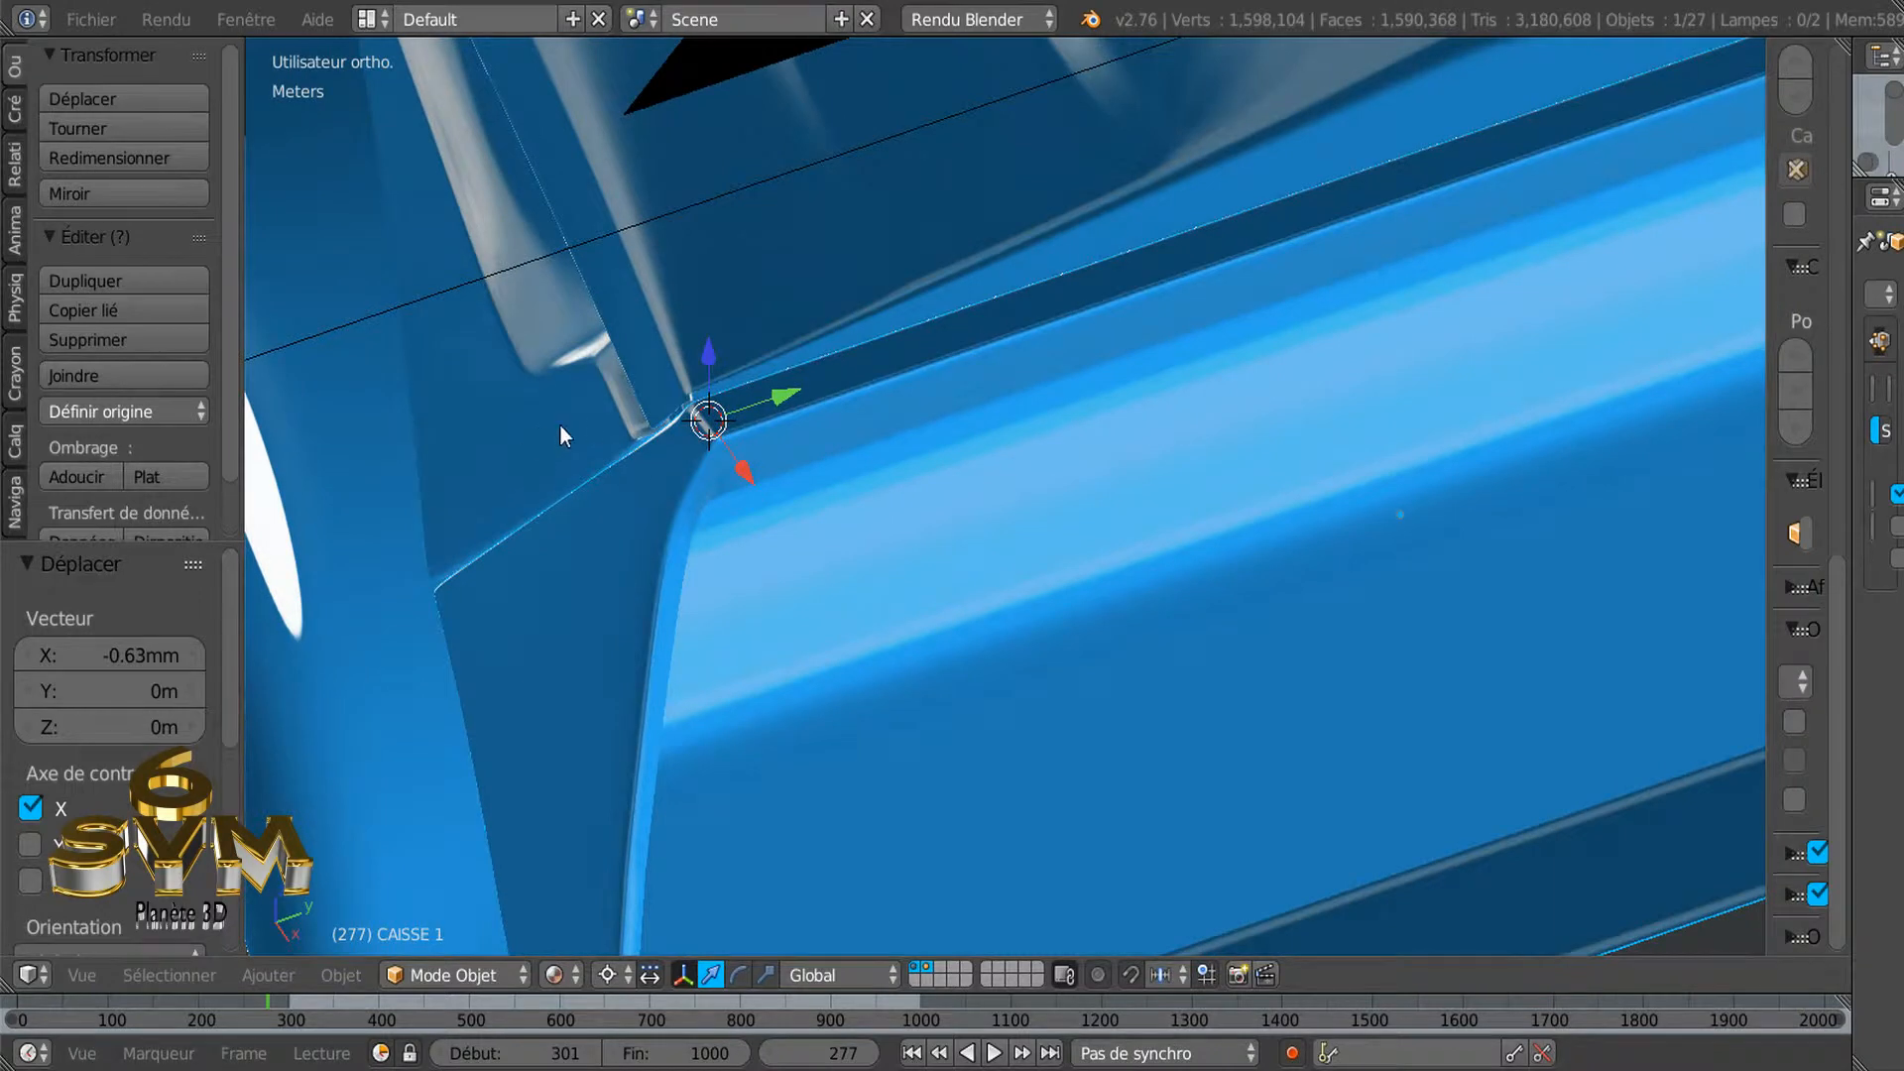
{"action": "scroll", "coordinate": [708, 419], "scroll_direction": "down", "scroll_amount": 3}
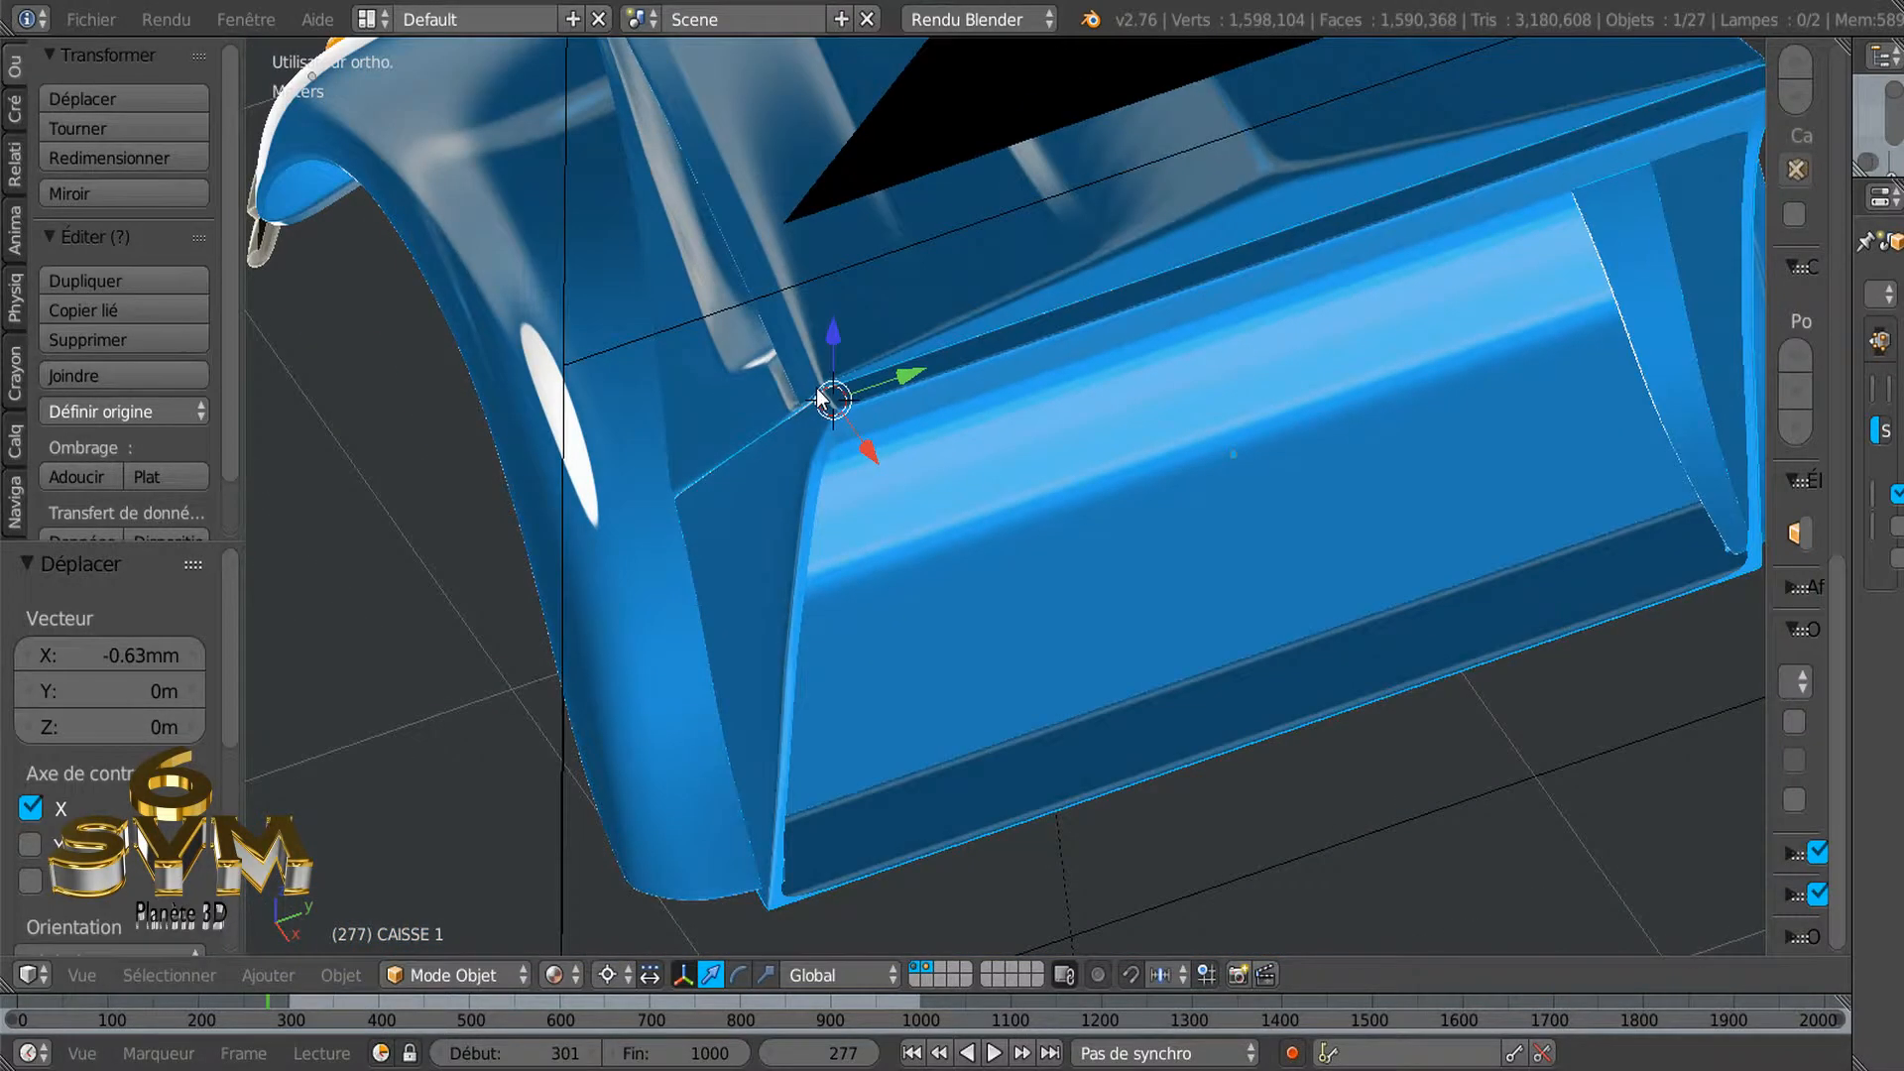
{"action": "middle_click_drag", "start_coordinate": [817, 389], "coordinate": [821, 409]}
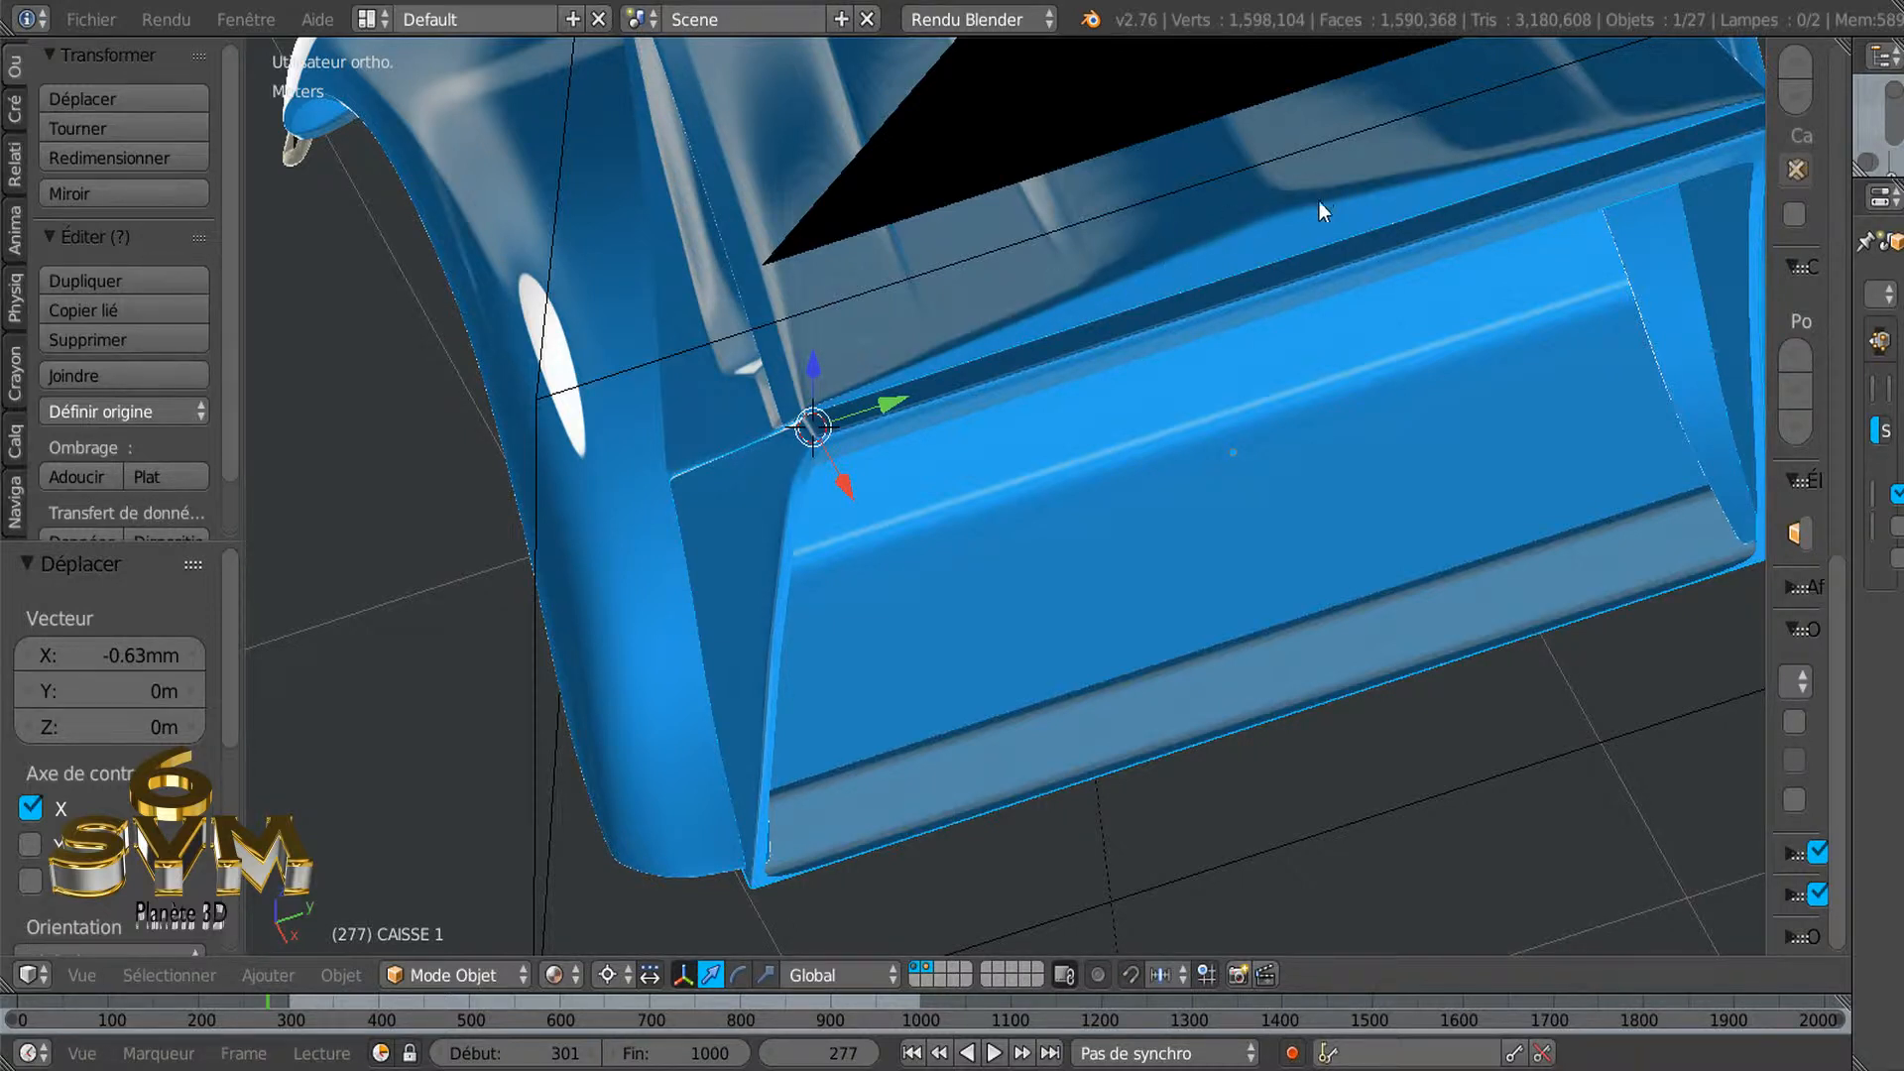
{"action": "middle_click_drag", "start_coordinate": [1315, 202], "coordinate": [1218, 266], "text": "shift"}
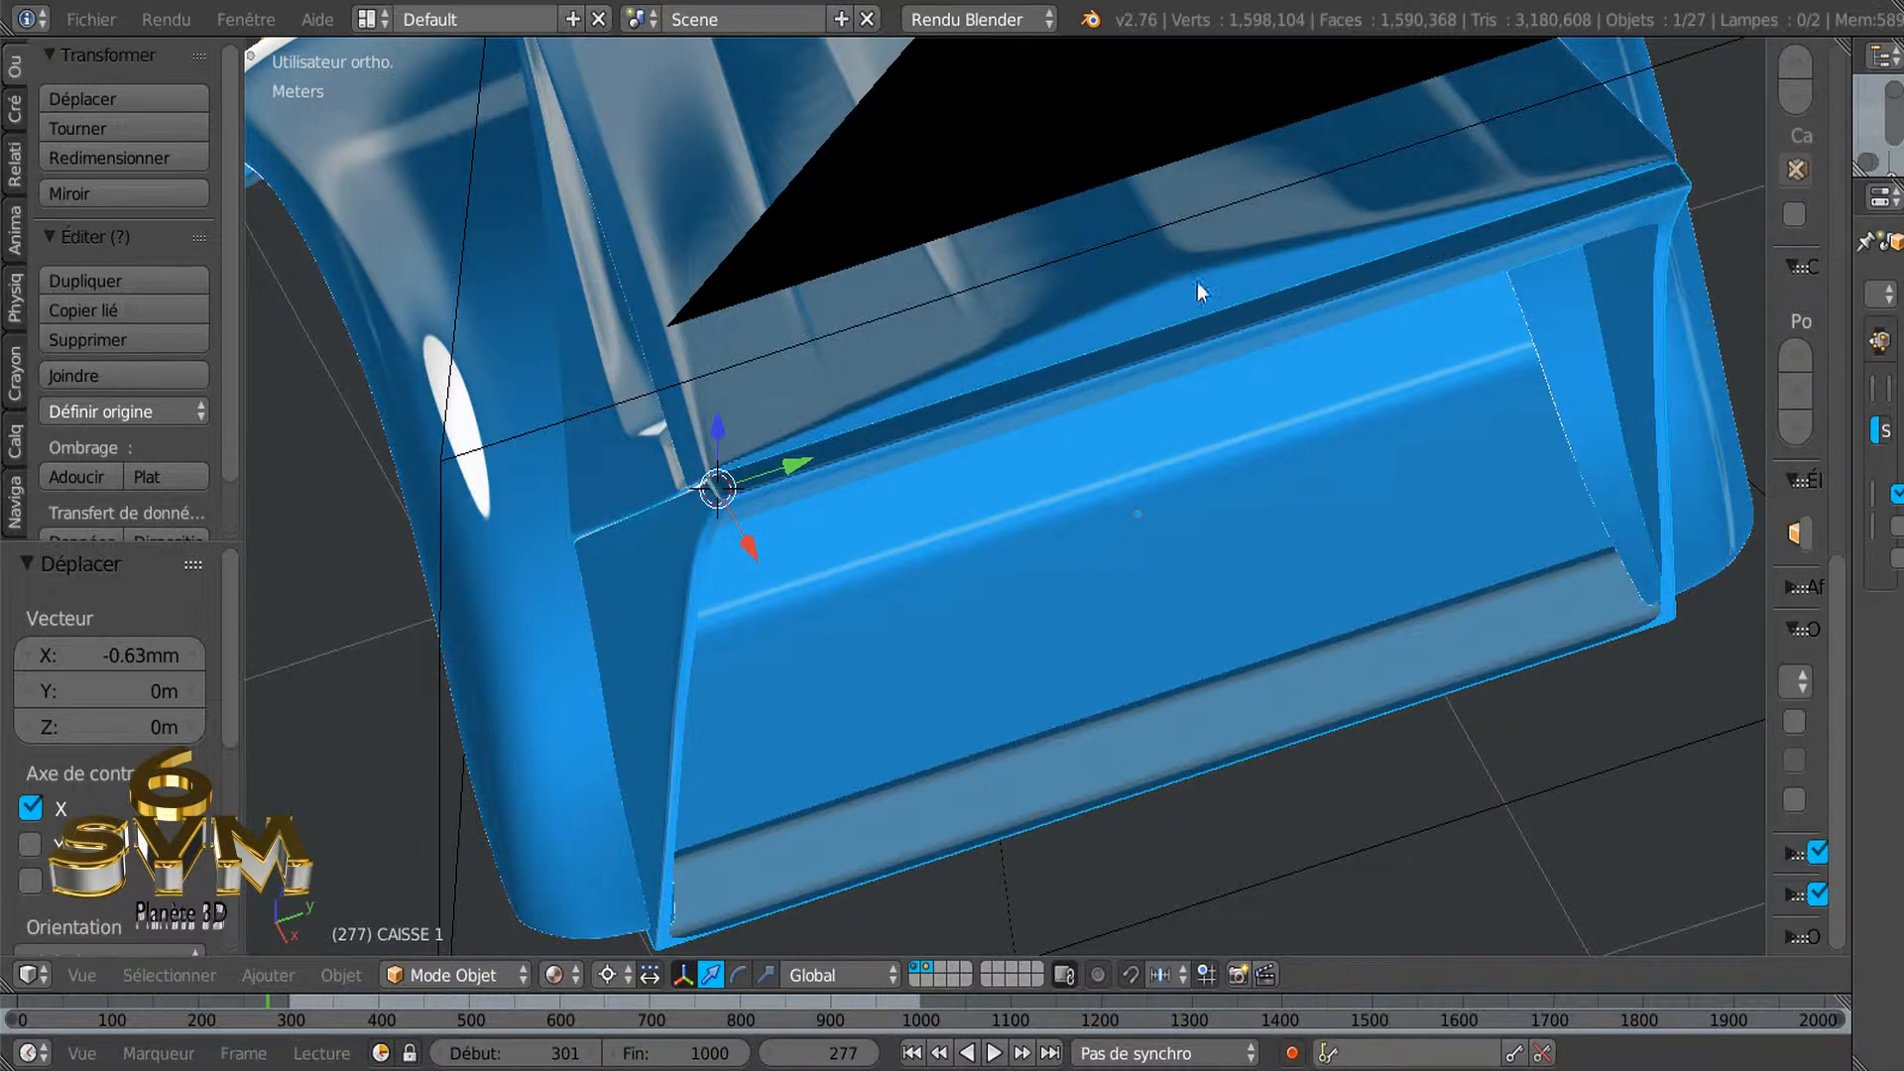
{"action": "middle_click_drag", "start_coordinate": [1014, 391], "coordinate": [1040, 430]}
{"action": "scroll", "coordinate": [1146, 310], "scroll_direction": "down", "scroll_amount": 2}
{"action": "scroll", "coordinate": [1145, 311], "scroll_direction": "up", "scroll_amount": 1}
{"action": "scroll", "coordinate": [1127, 287], "scroll_direction": "up", "scroll_amount": 1}
{"action": "scroll", "coordinate": [1082, 320], "scroll_direction": "up", "scroll_amount": 1}
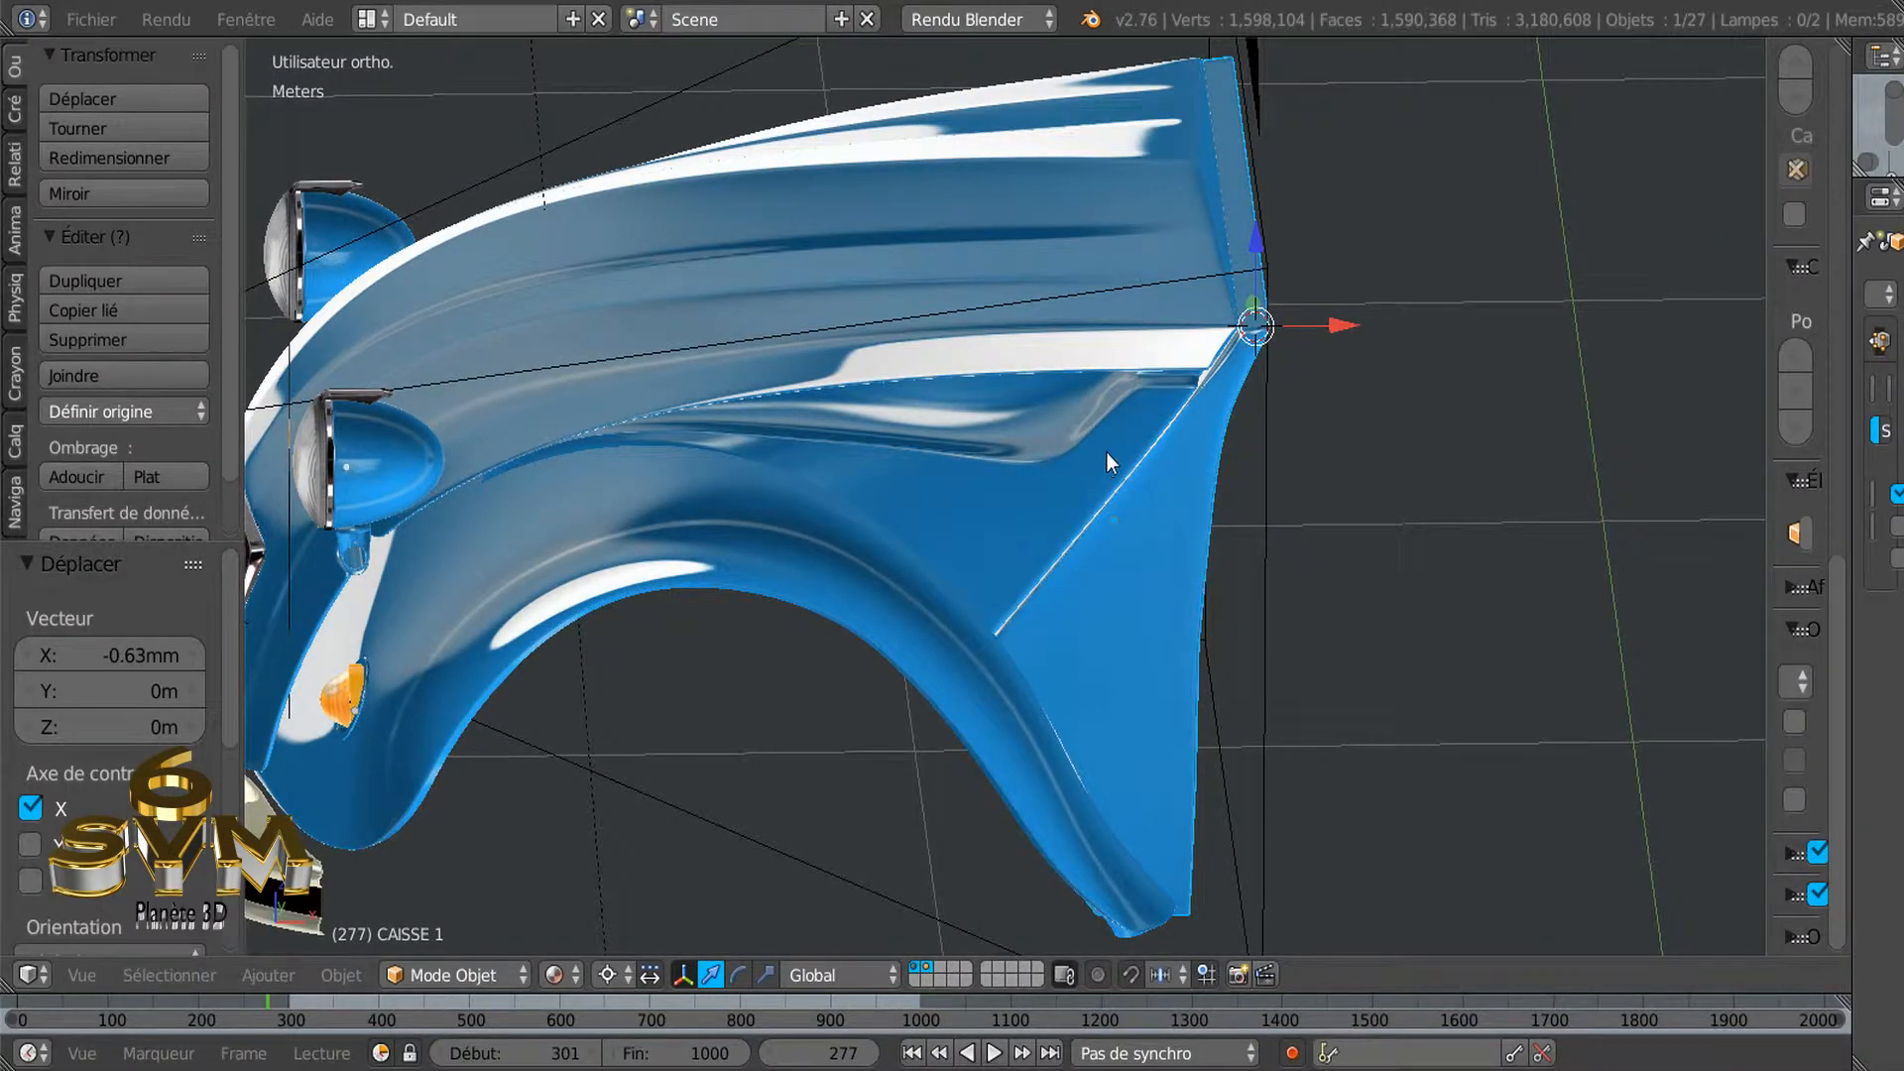
{"action": "middle_click_drag", "start_coordinate": [1087, 433], "coordinate": [1180, 432]}
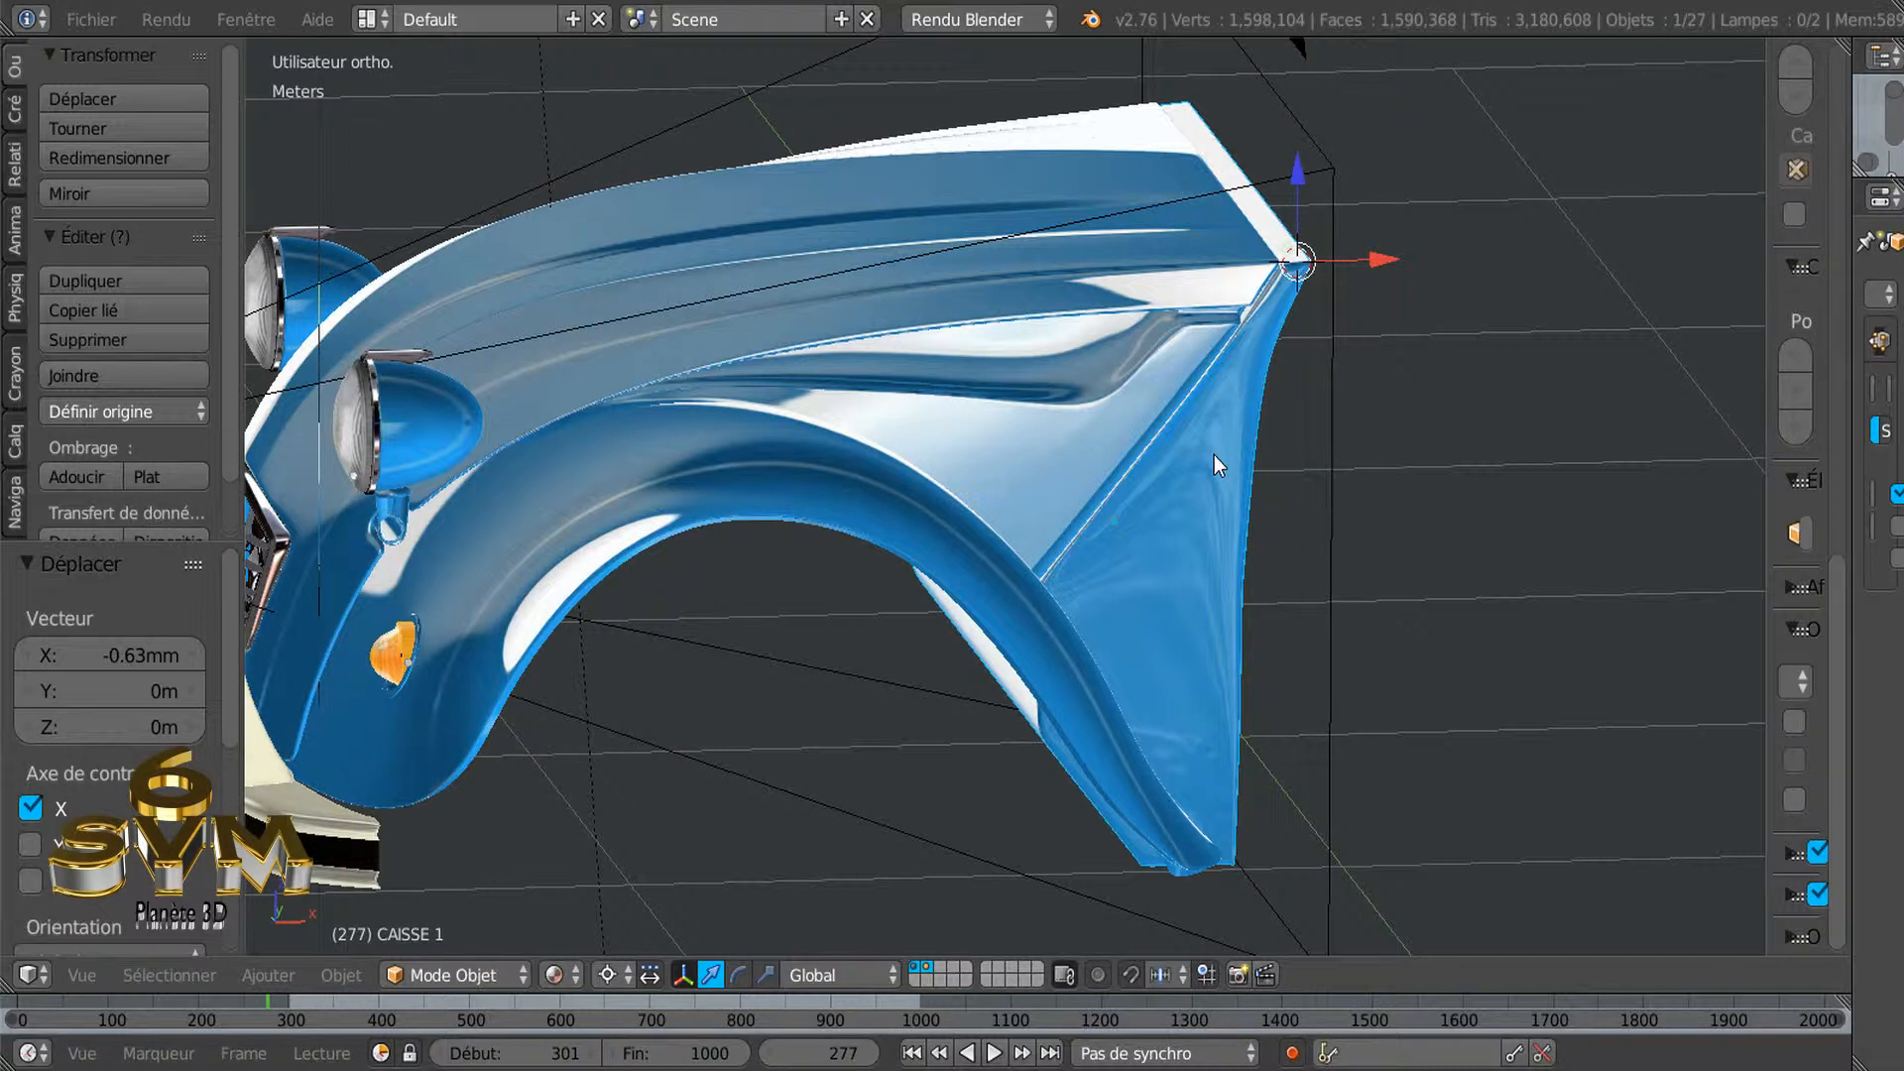
{"action": "middle_click_drag", "start_coordinate": [1414, 434], "coordinate": [1313, 389]}
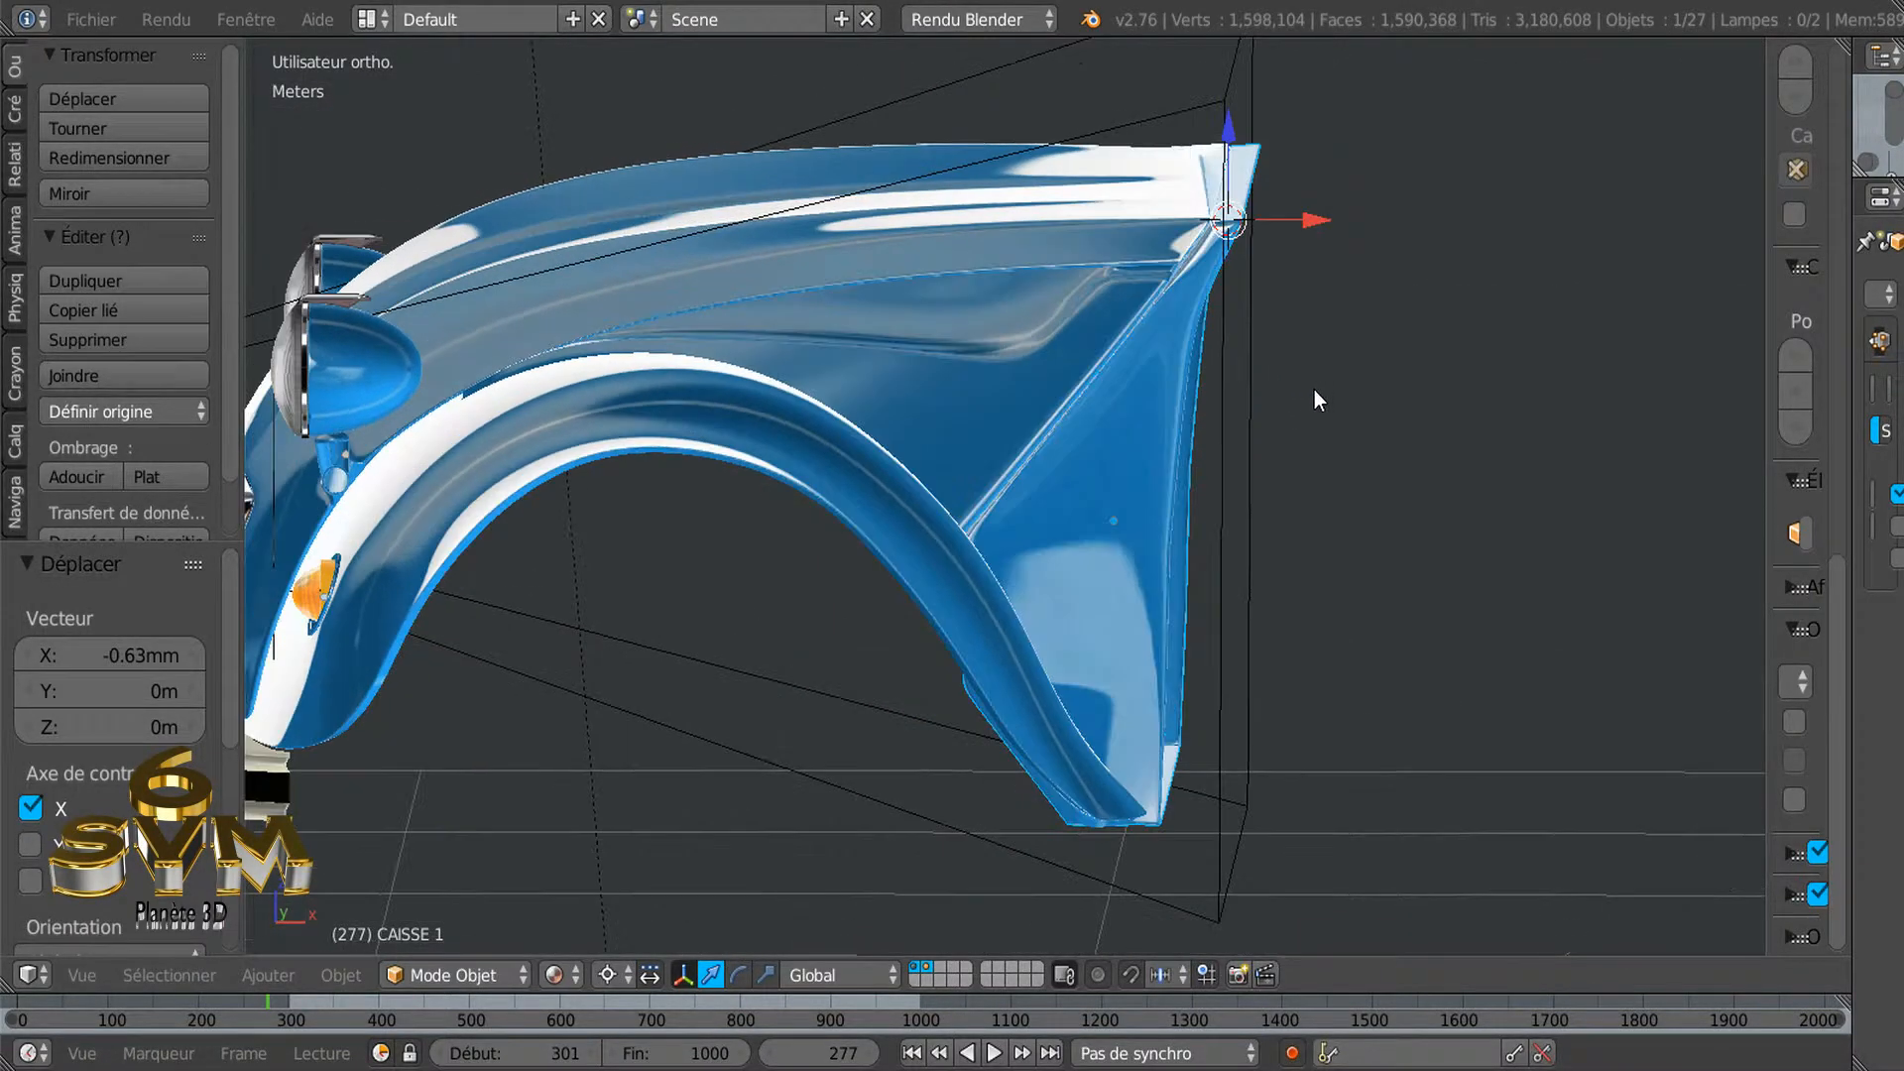
Move the CAISSE 1 body part 1.646 mm along X
{"action": "mouse_move", "coordinate": [1317, 219]}
{"action": "left_mouse_down"}
{"action": "mouse_move", "coordinate": [1365, 212]}
{"action": "mouse_move", "coordinate": [1311, 218]}
{"action": "left_mouse_up"}
{"action": "middle_click_drag", "start_coordinate": [1198, 389], "coordinate": [1327, 375]}
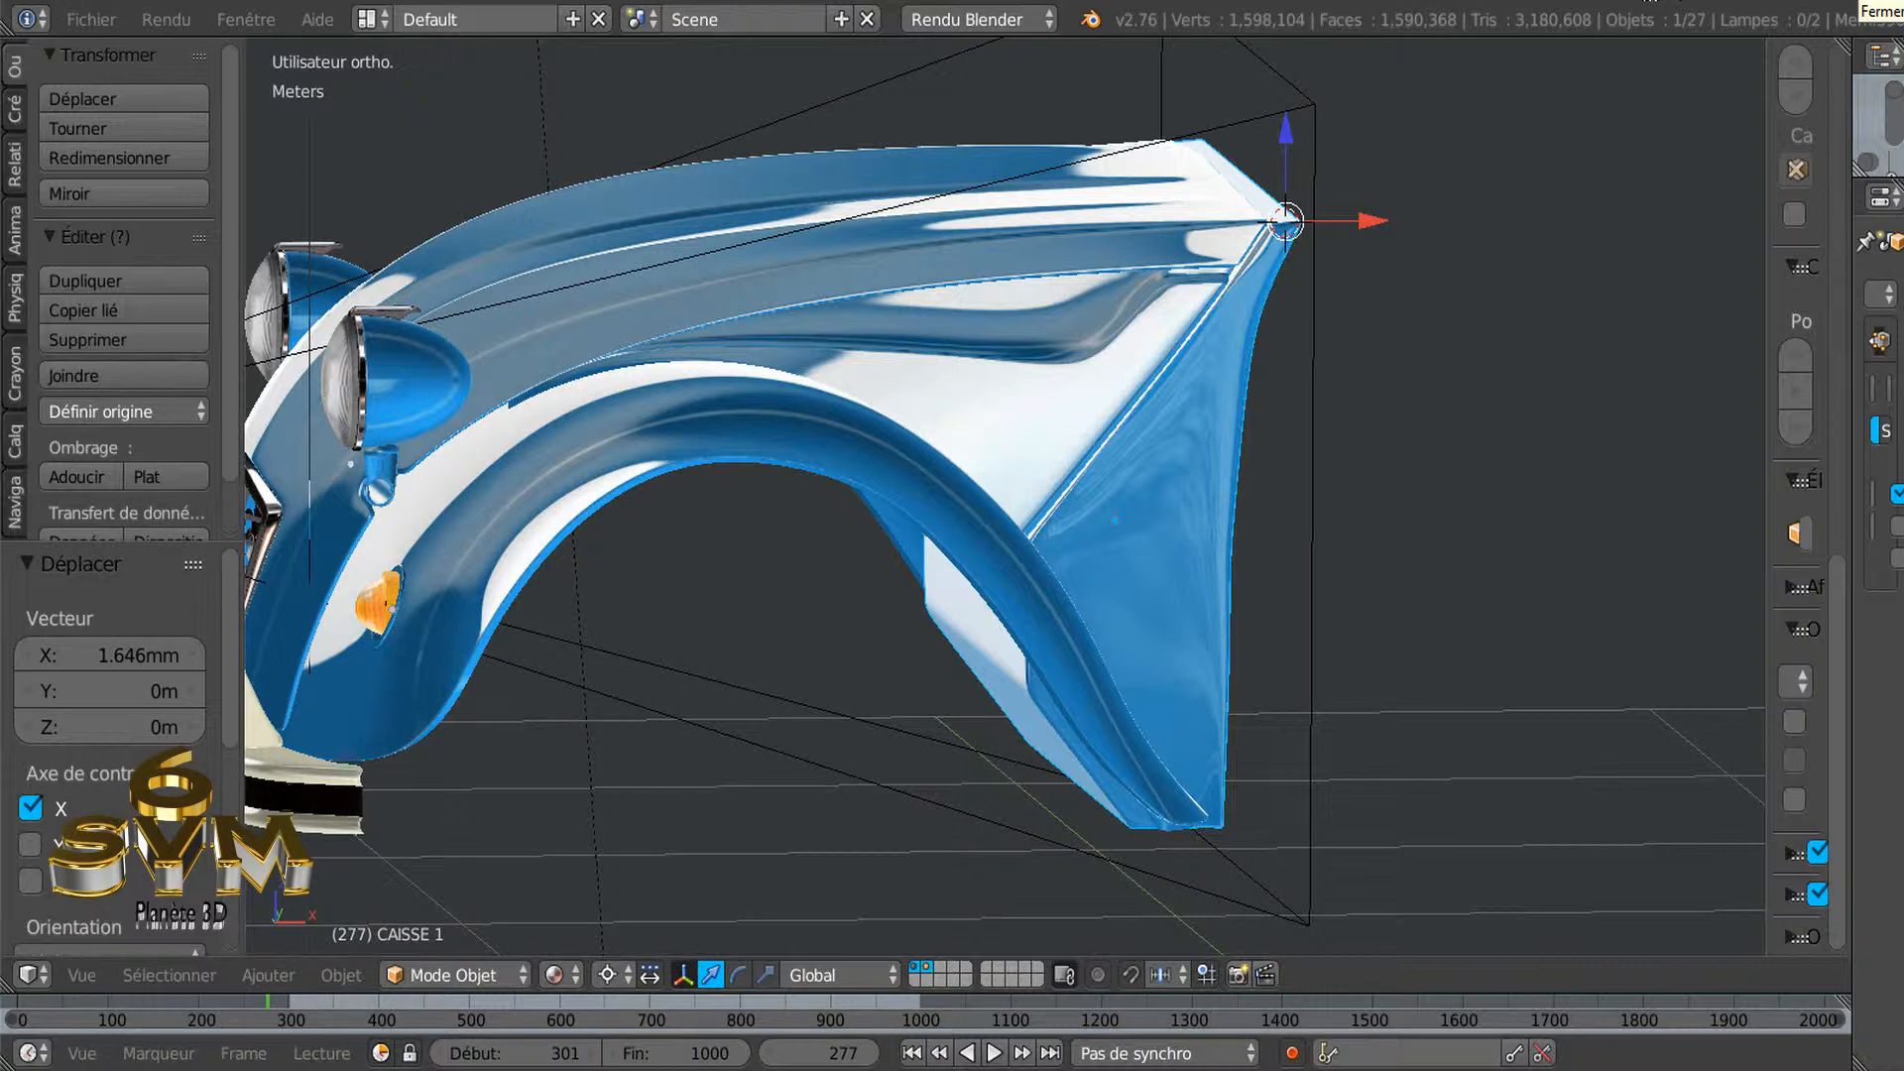
Quit the current Blender session without saving, and enlarge the 3D viewport of the other session containing the car front without CAISSE 1
{"action": "left_click", "coordinate": [1890, 5]}
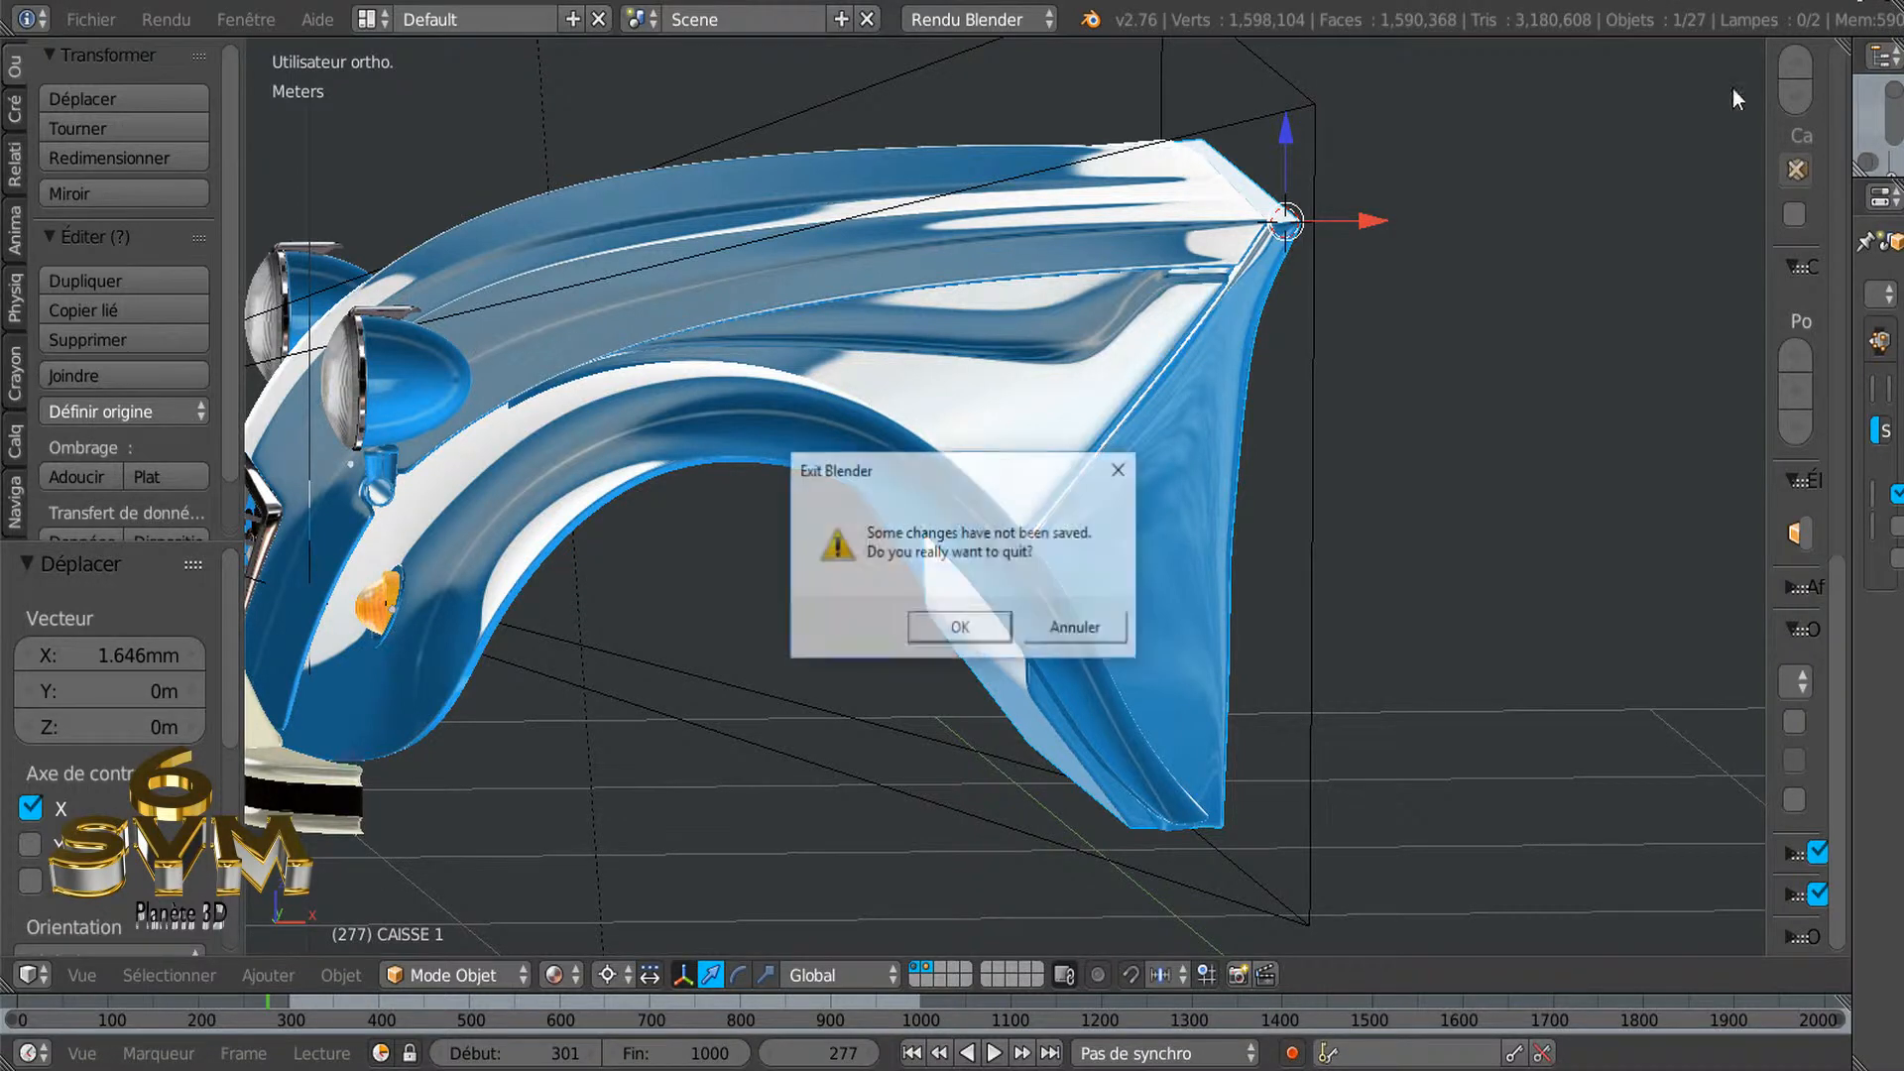
{"action": "left_click", "coordinate": [974, 633]}
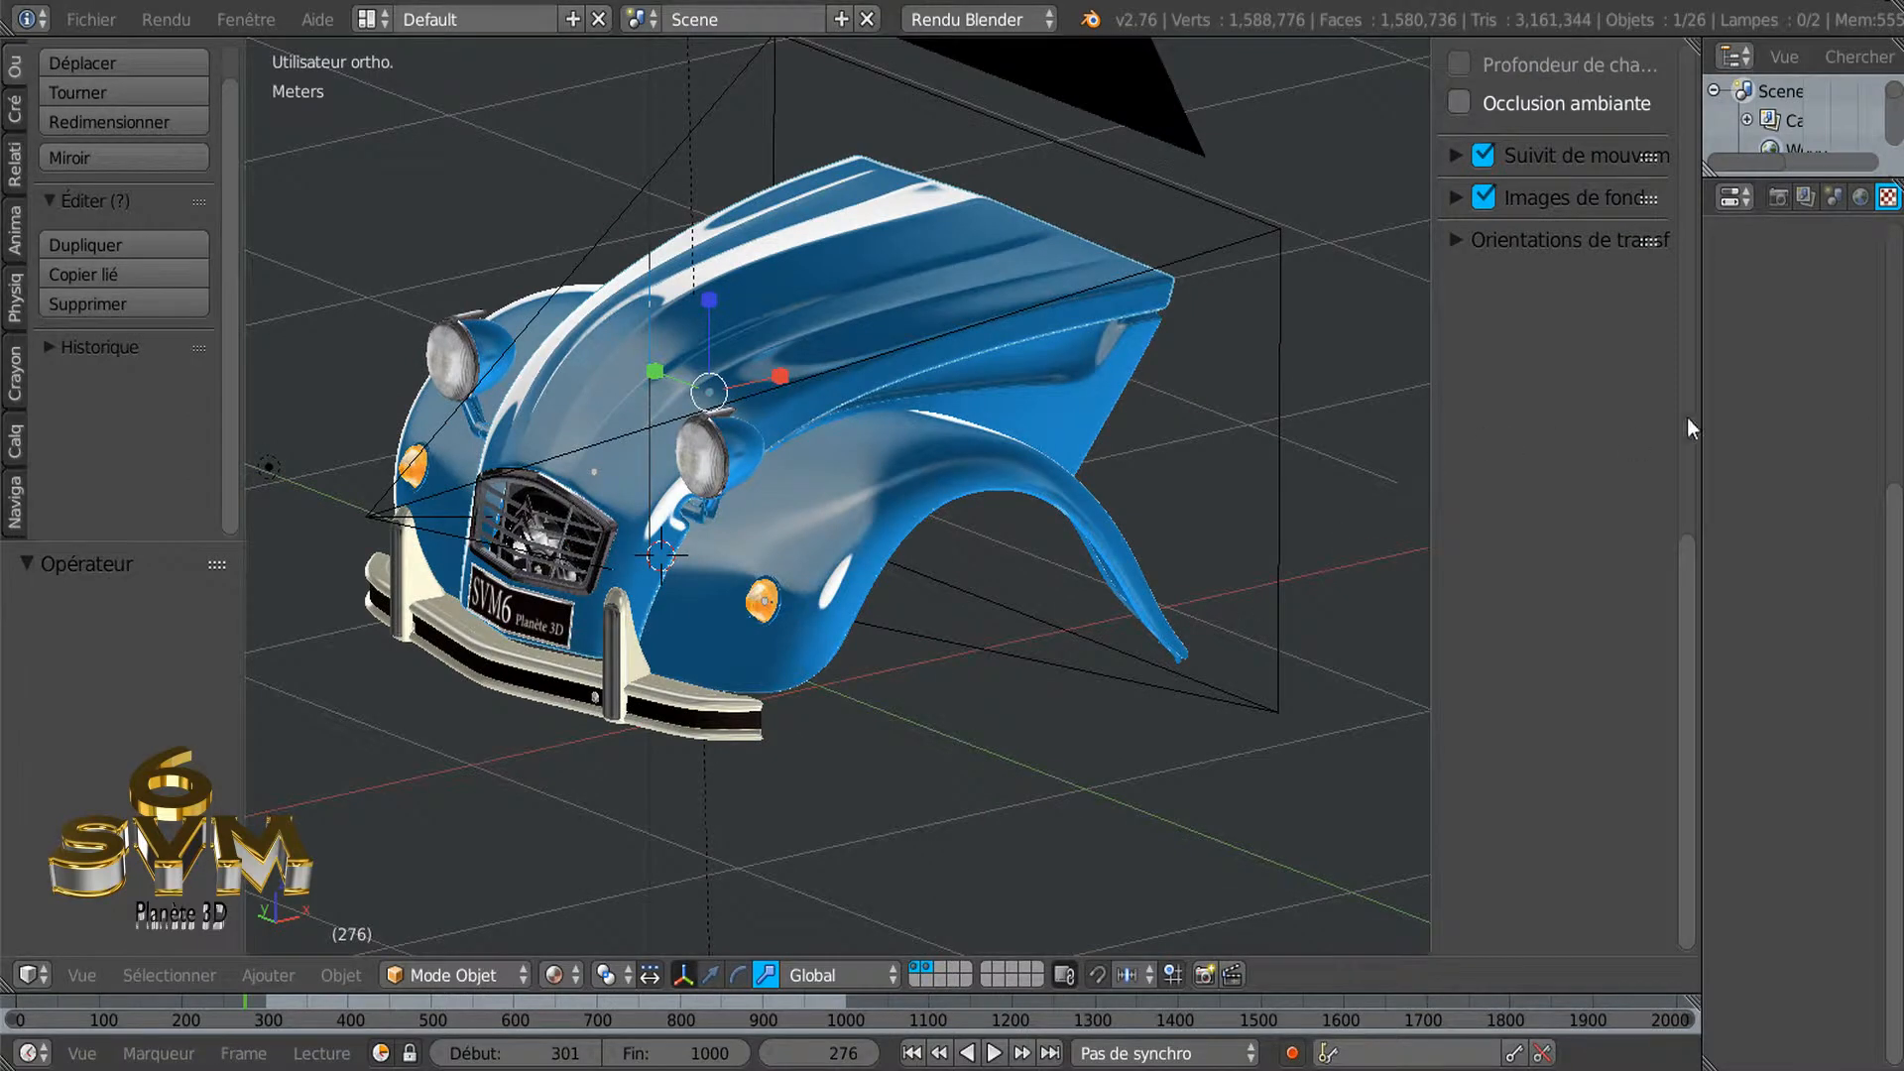
{"action": "left_click_drag", "start_coordinate": [1702, 407], "coordinate": [1838, 398]}
{"action": "left_click_drag", "start_coordinate": [1569, 426], "coordinate": [1756, 421]}
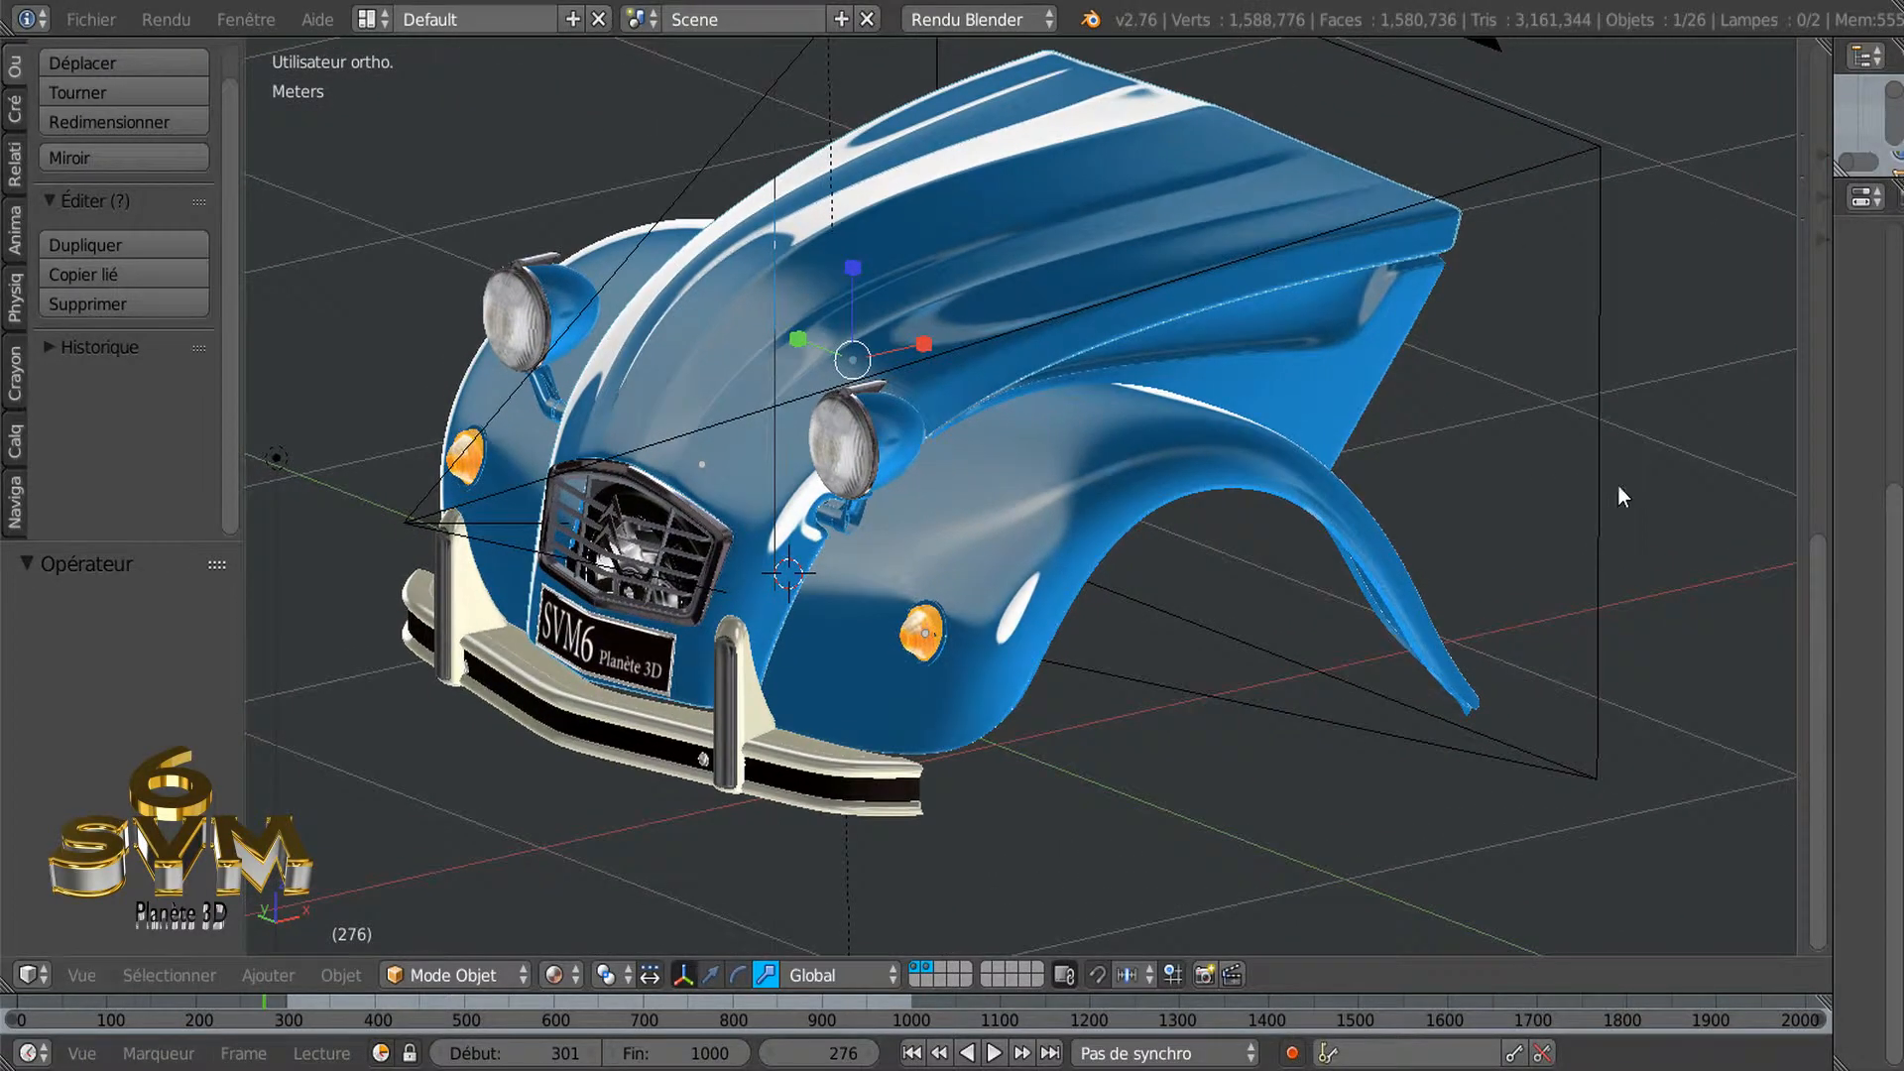
Open the capot (hood) mesh in Edit Mode with vertex selection, seen in left orthographic view
{"action": "middle_click_drag", "start_coordinate": [1000, 639], "coordinate": [1148, 607]}
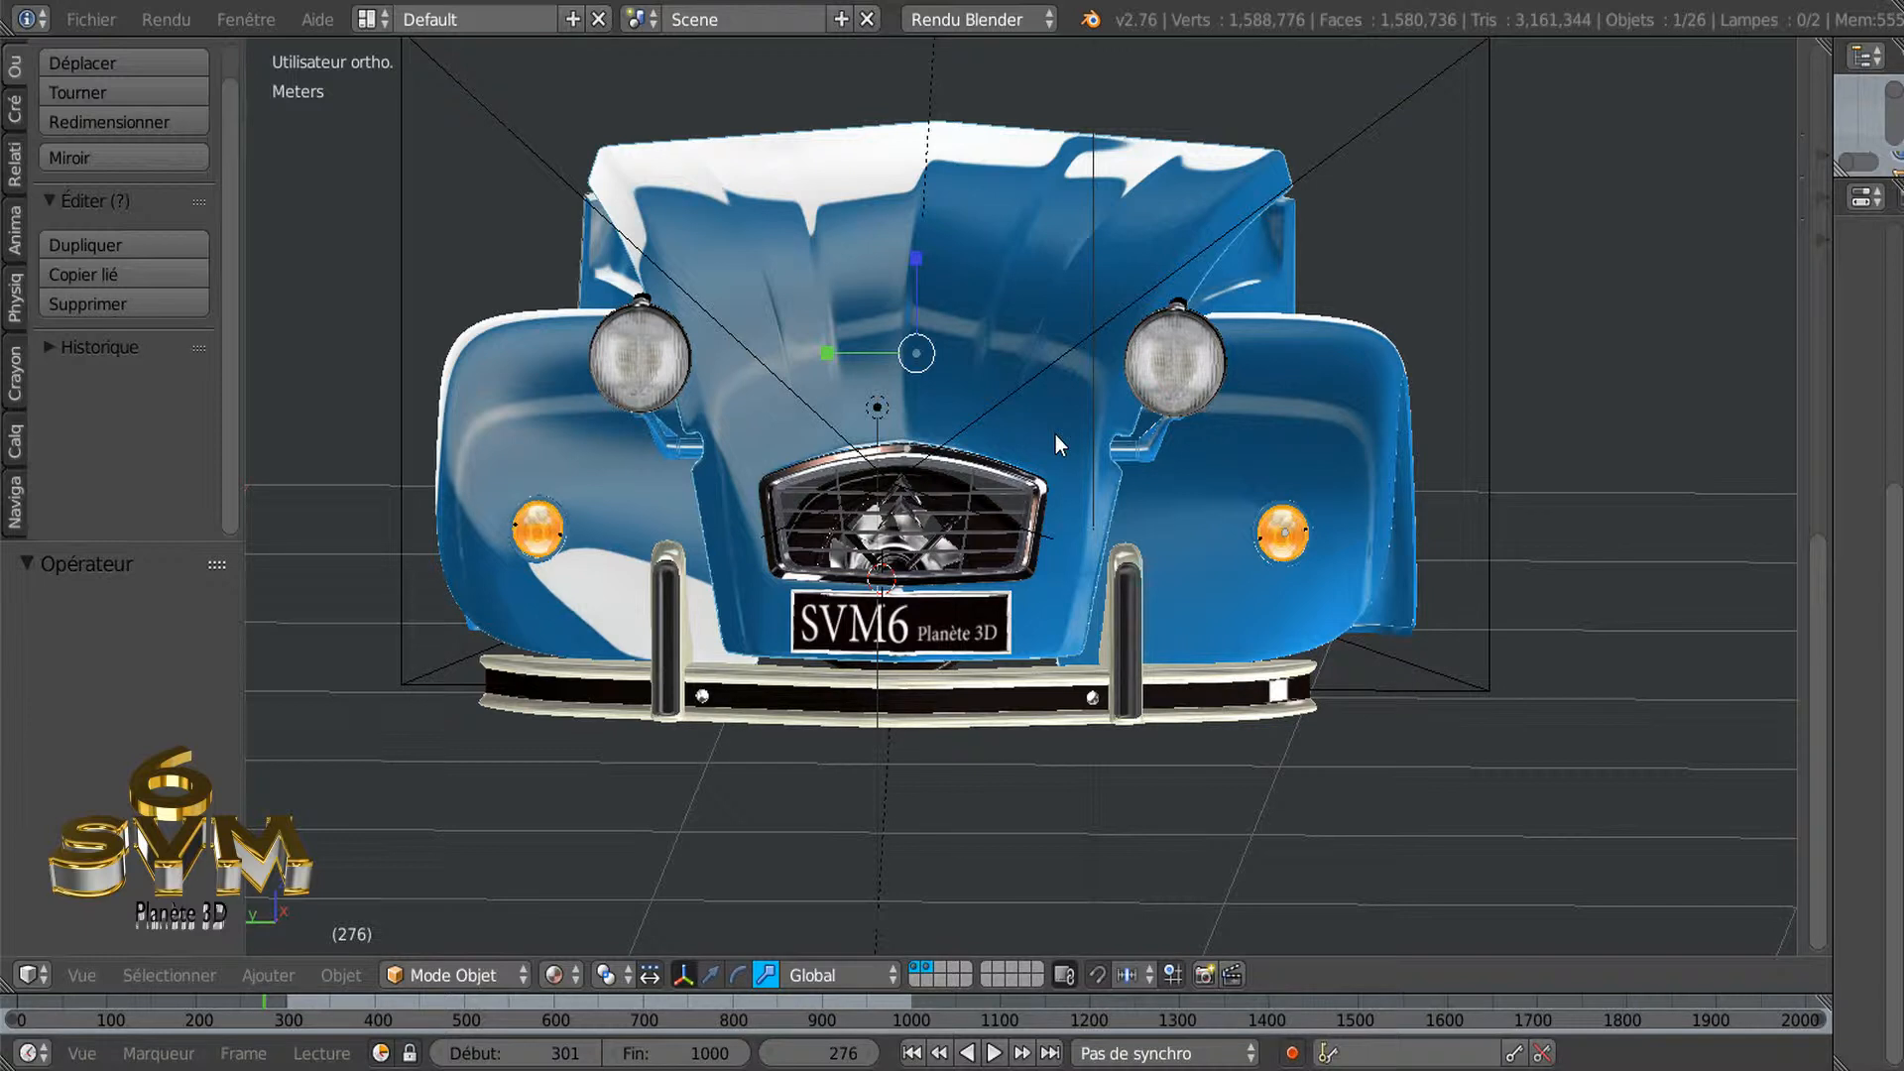
{"action": "key", "text": "ctrl+KP_3"}
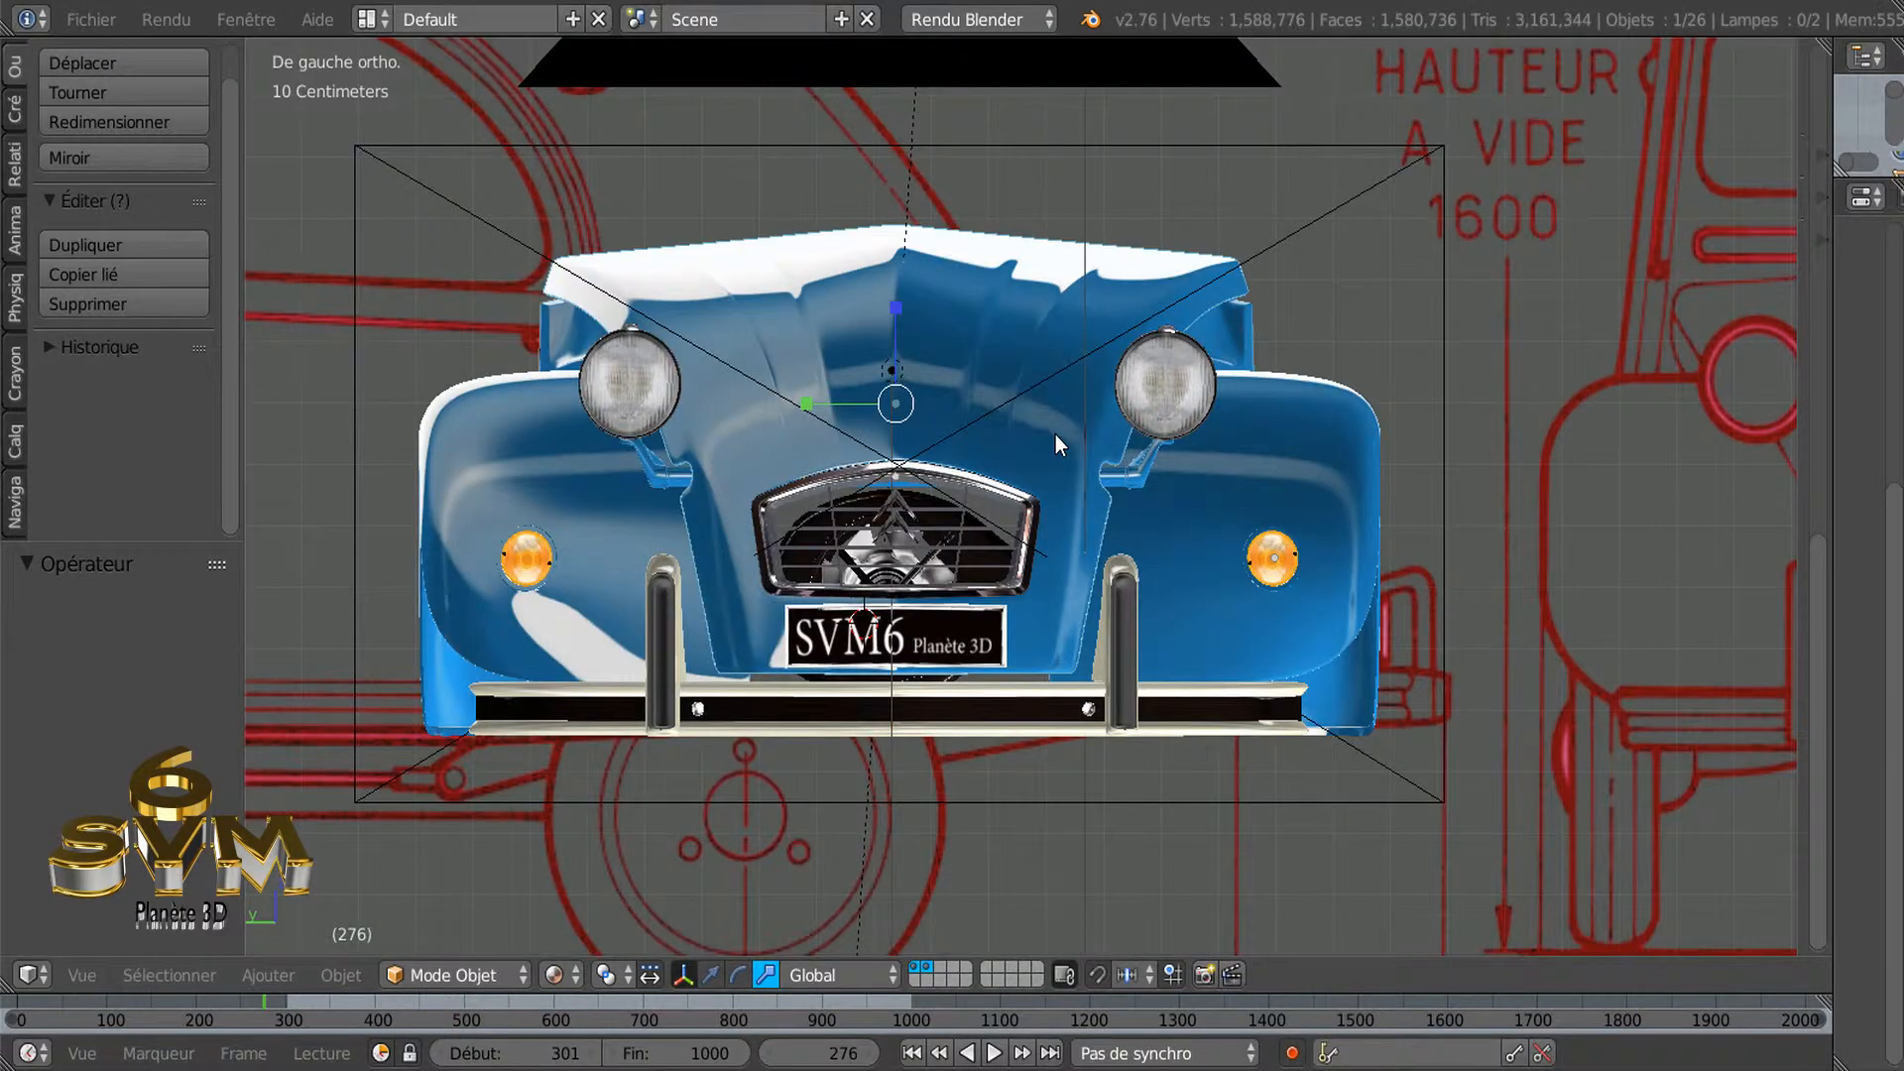
{"action": "scroll", "coordinate": [569, 228], "scroll_direction": "up", "scroll_amount": 2}
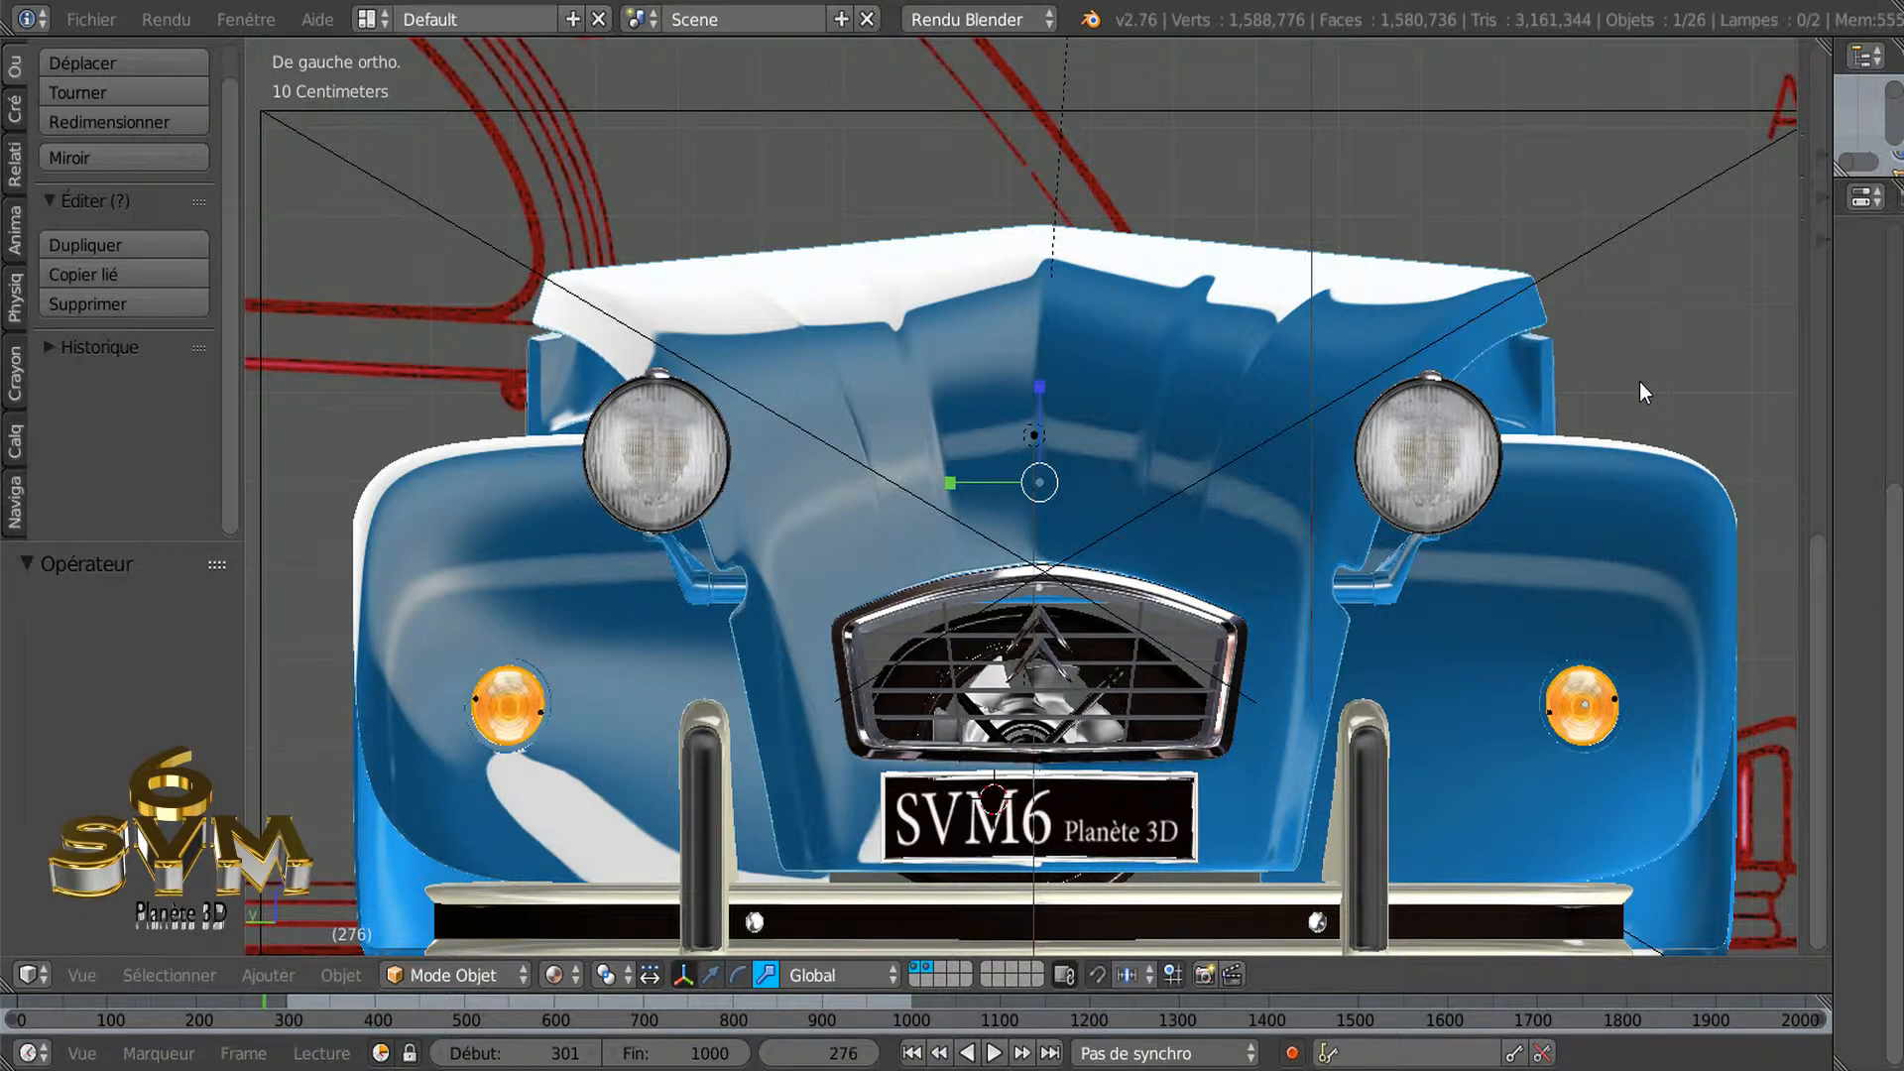
{"action": "middle_click_drag", "start_coordinate": [1599, 379], "coordinate": [1519, 307], "text": "shift"}
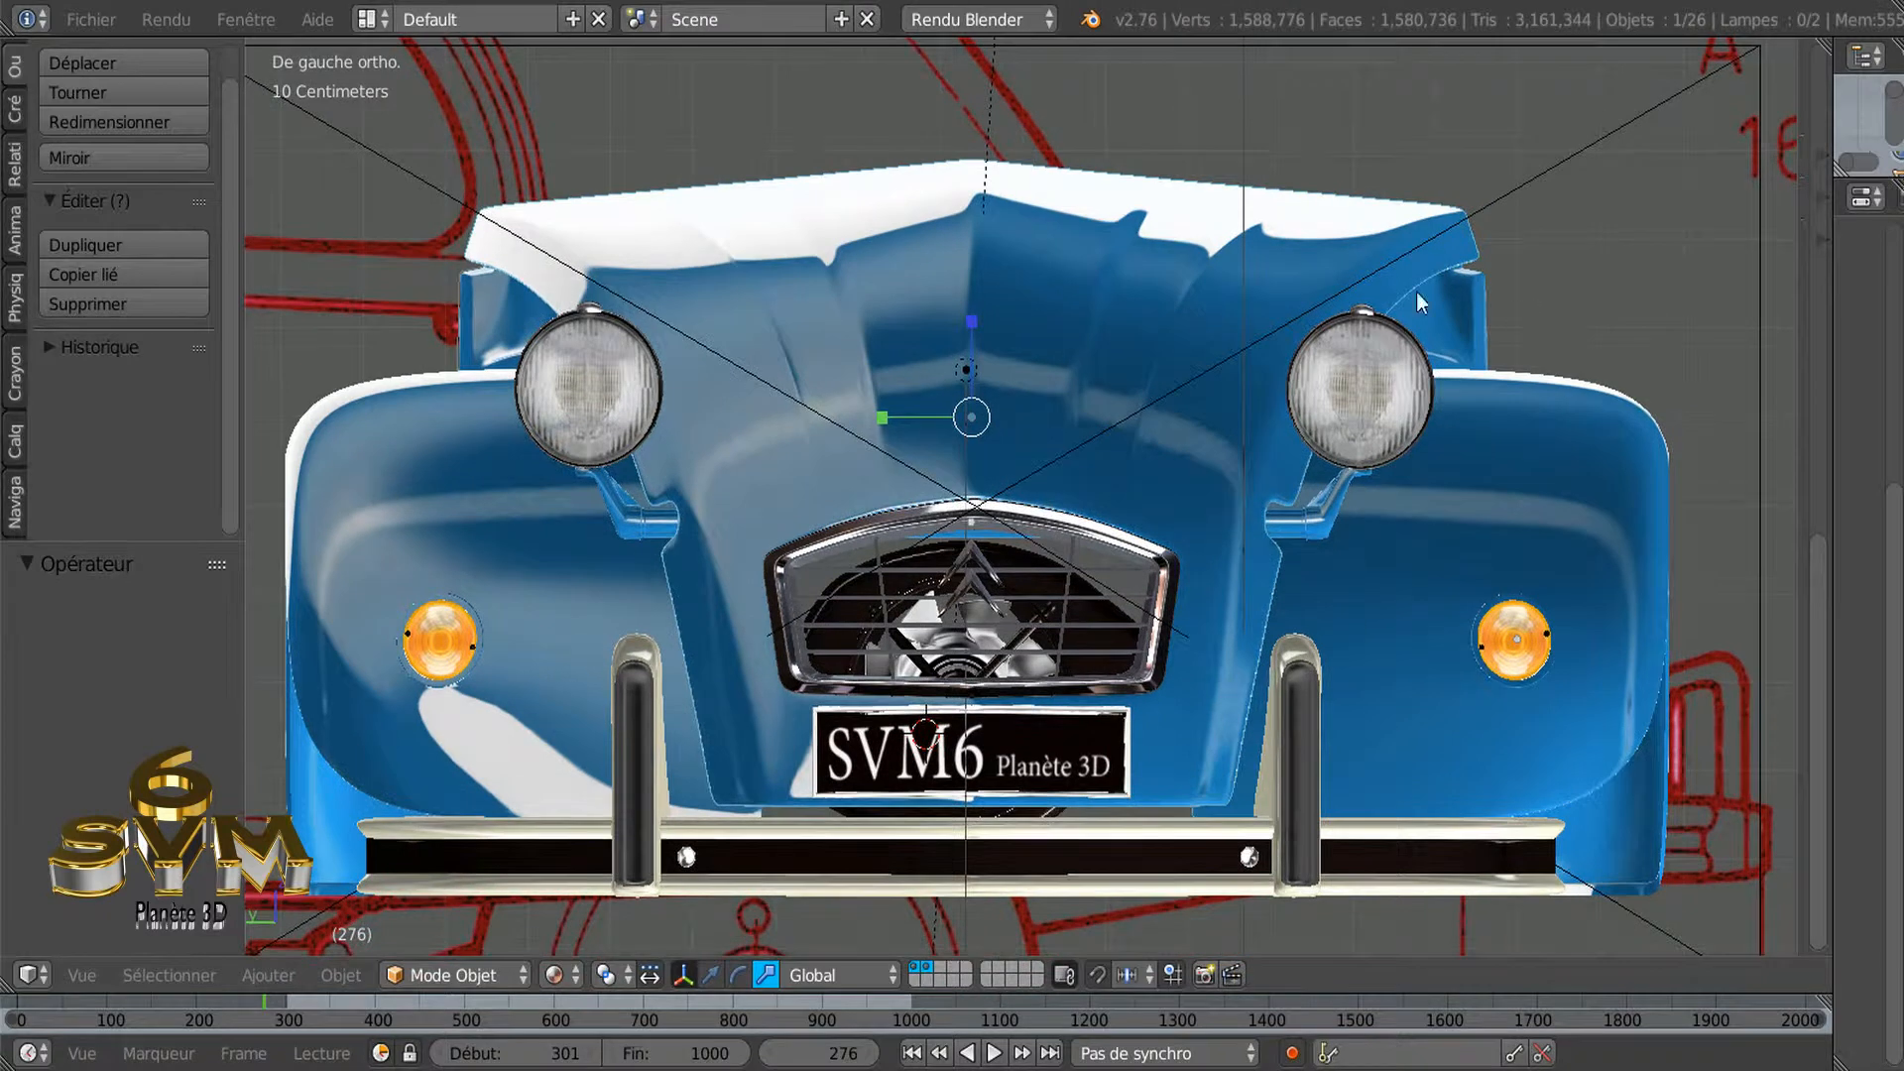
{"action": "right_click", "coordinate": [1116, 300]}
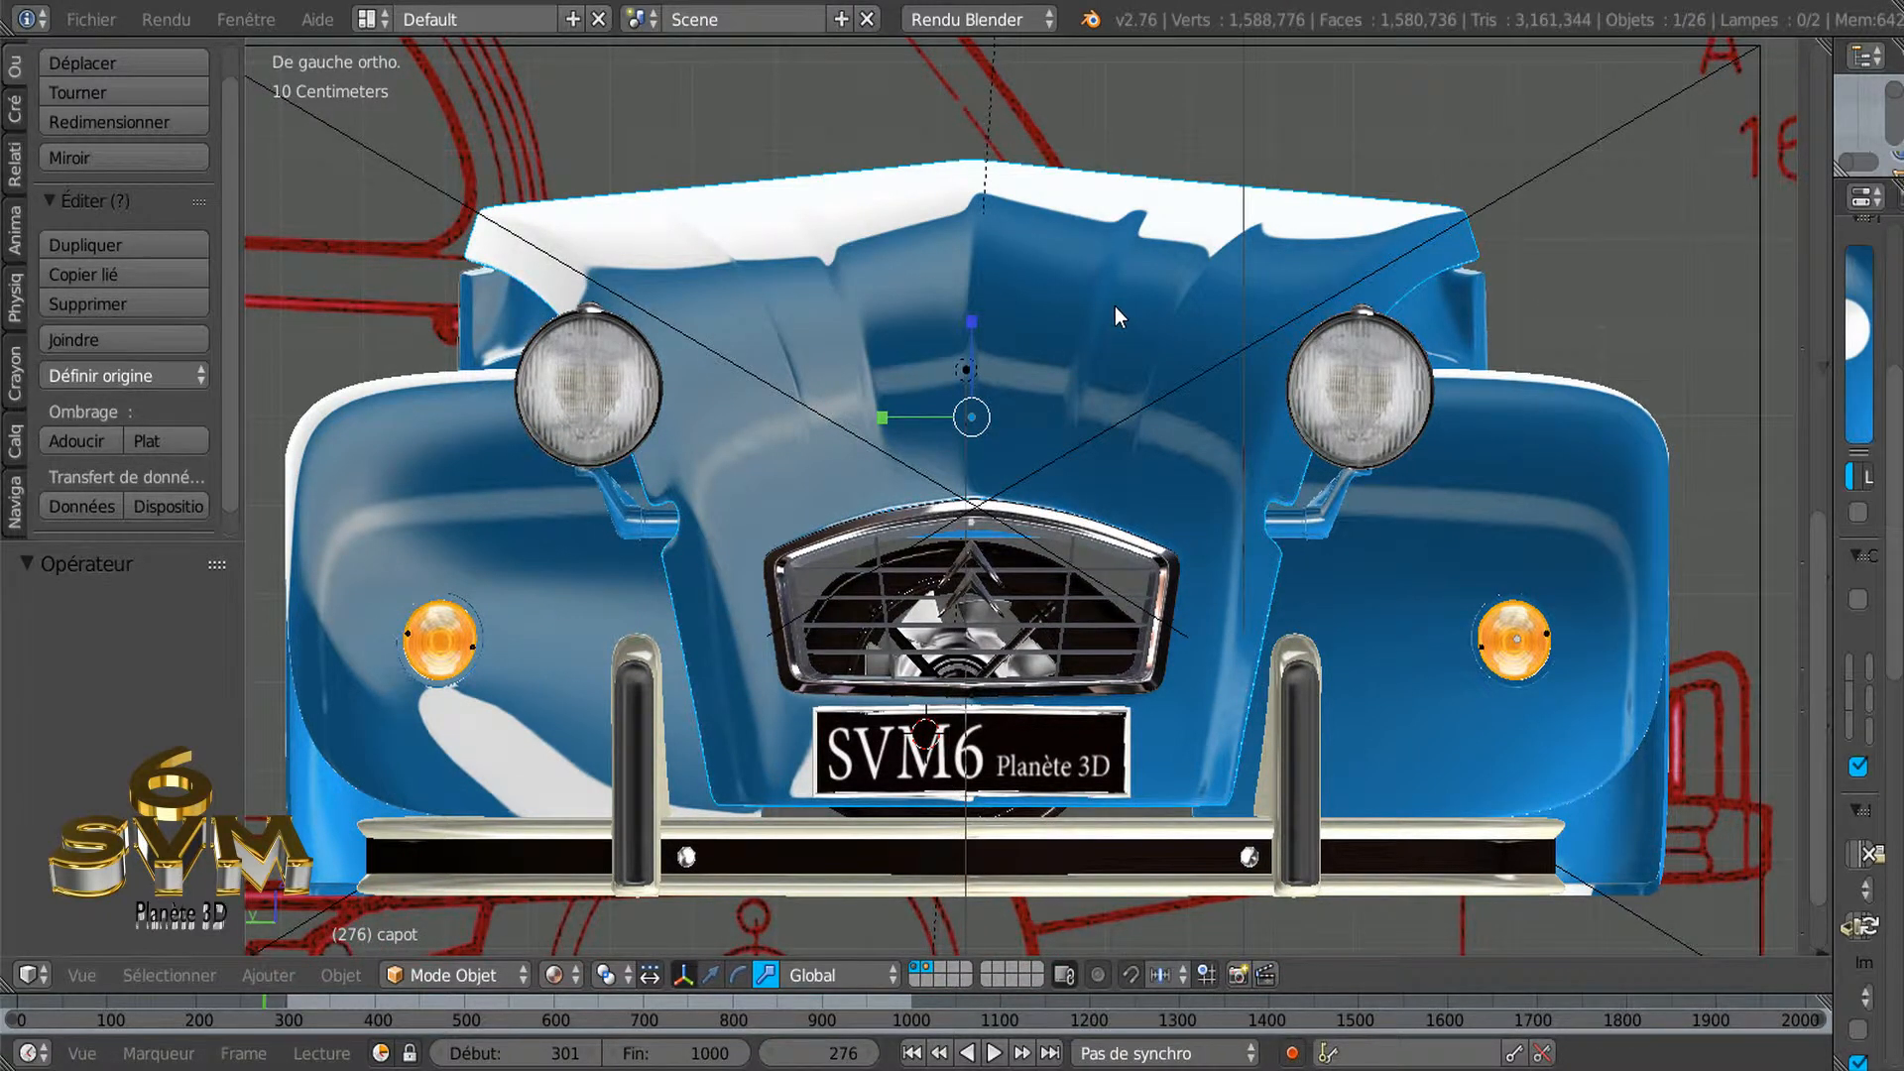
{"action": "key", "text": "Tab"}
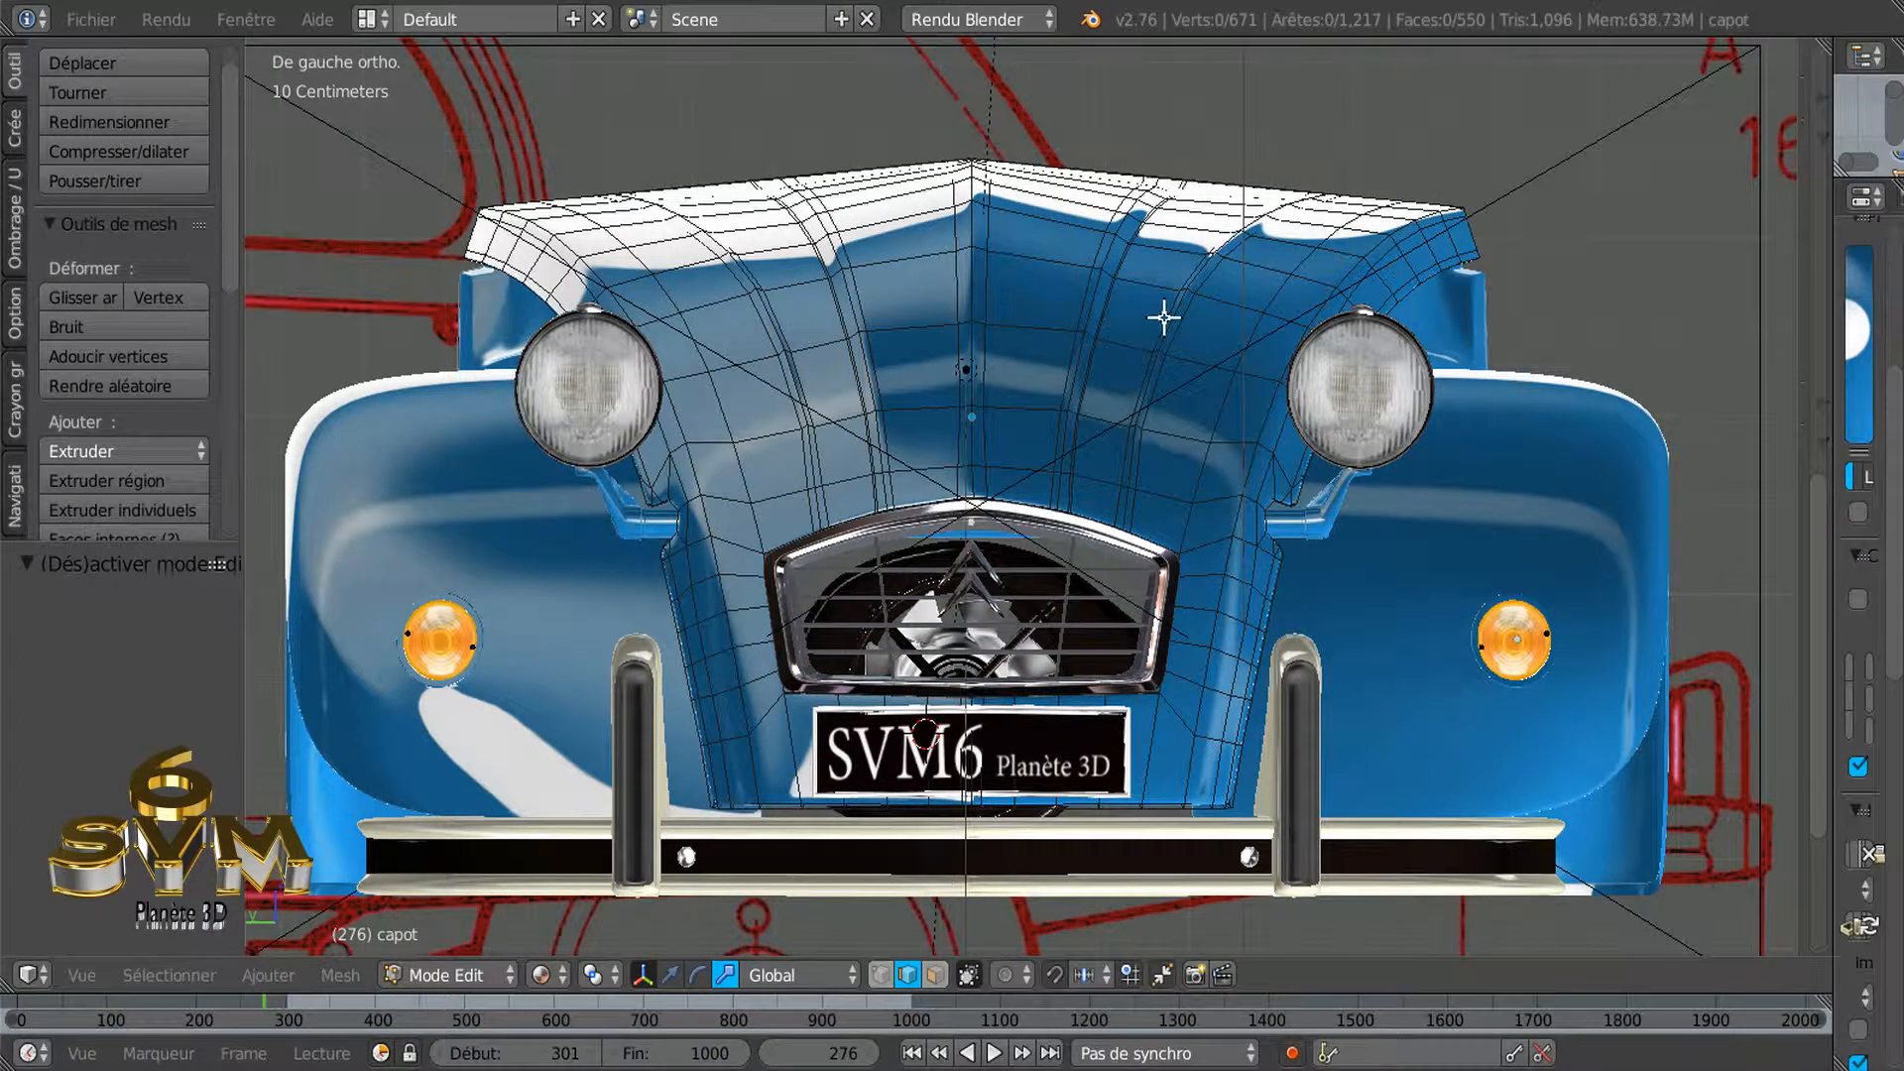
{"action": "left_click", "coordinate": [880, 977]}
Examine how the hood's rear outer corner above the headlight lines up with the fender panel behind it
{"action": "scroll", "coordinate": [1549, 347], "scroll_direction": "down", "scroll_amount": 1}
{"action": "scroll", "coordinate": [1549, 347], "scroll_direction": "up", "scroll_amount": 1}
{"action": "scroll", "coordinate": [1515, 283], "scroll_direction": "up", "scroll_amount": 1}
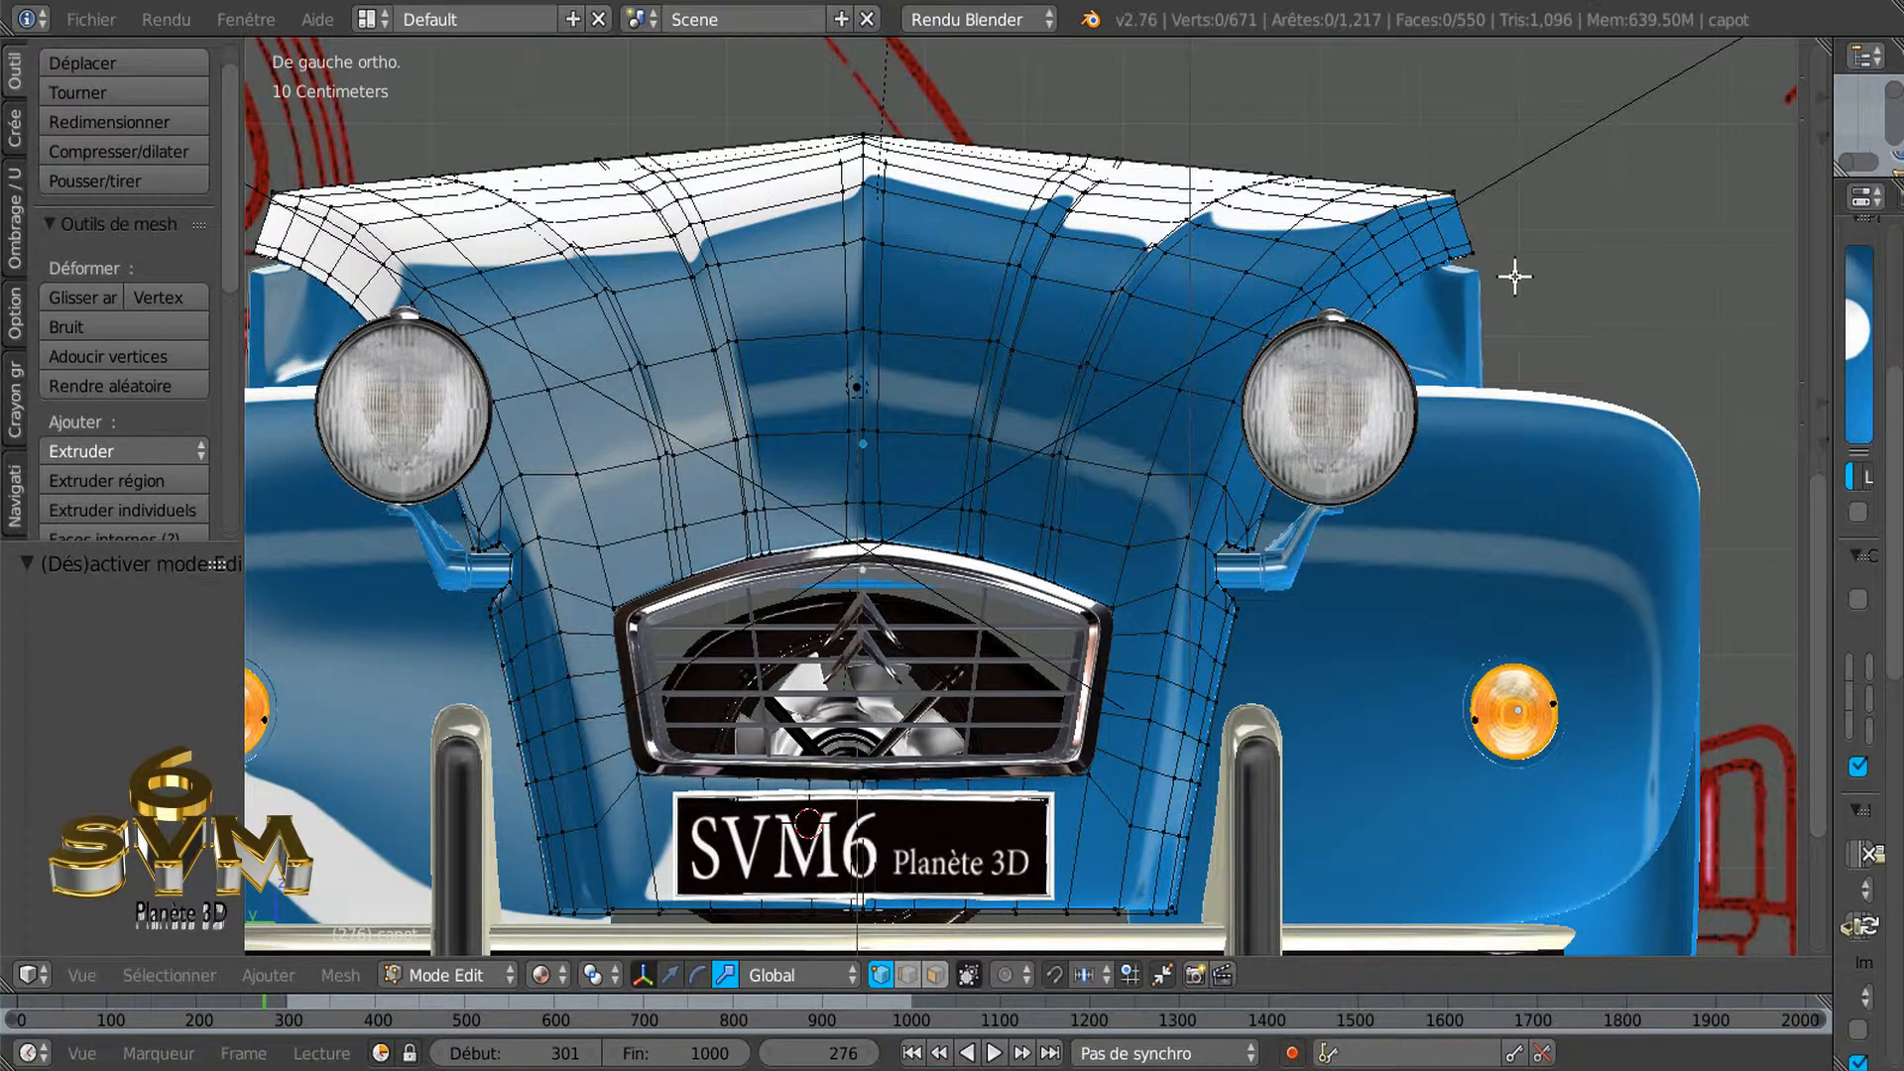
{"action": "scroll", "coordinate": [1532, 262], "scroll_direction": "down", "scroll_amount": 1}
{"action": "scroll", "coordinate": [1533, 263], "scroll_direction": "down", "scroll_amount": 1}
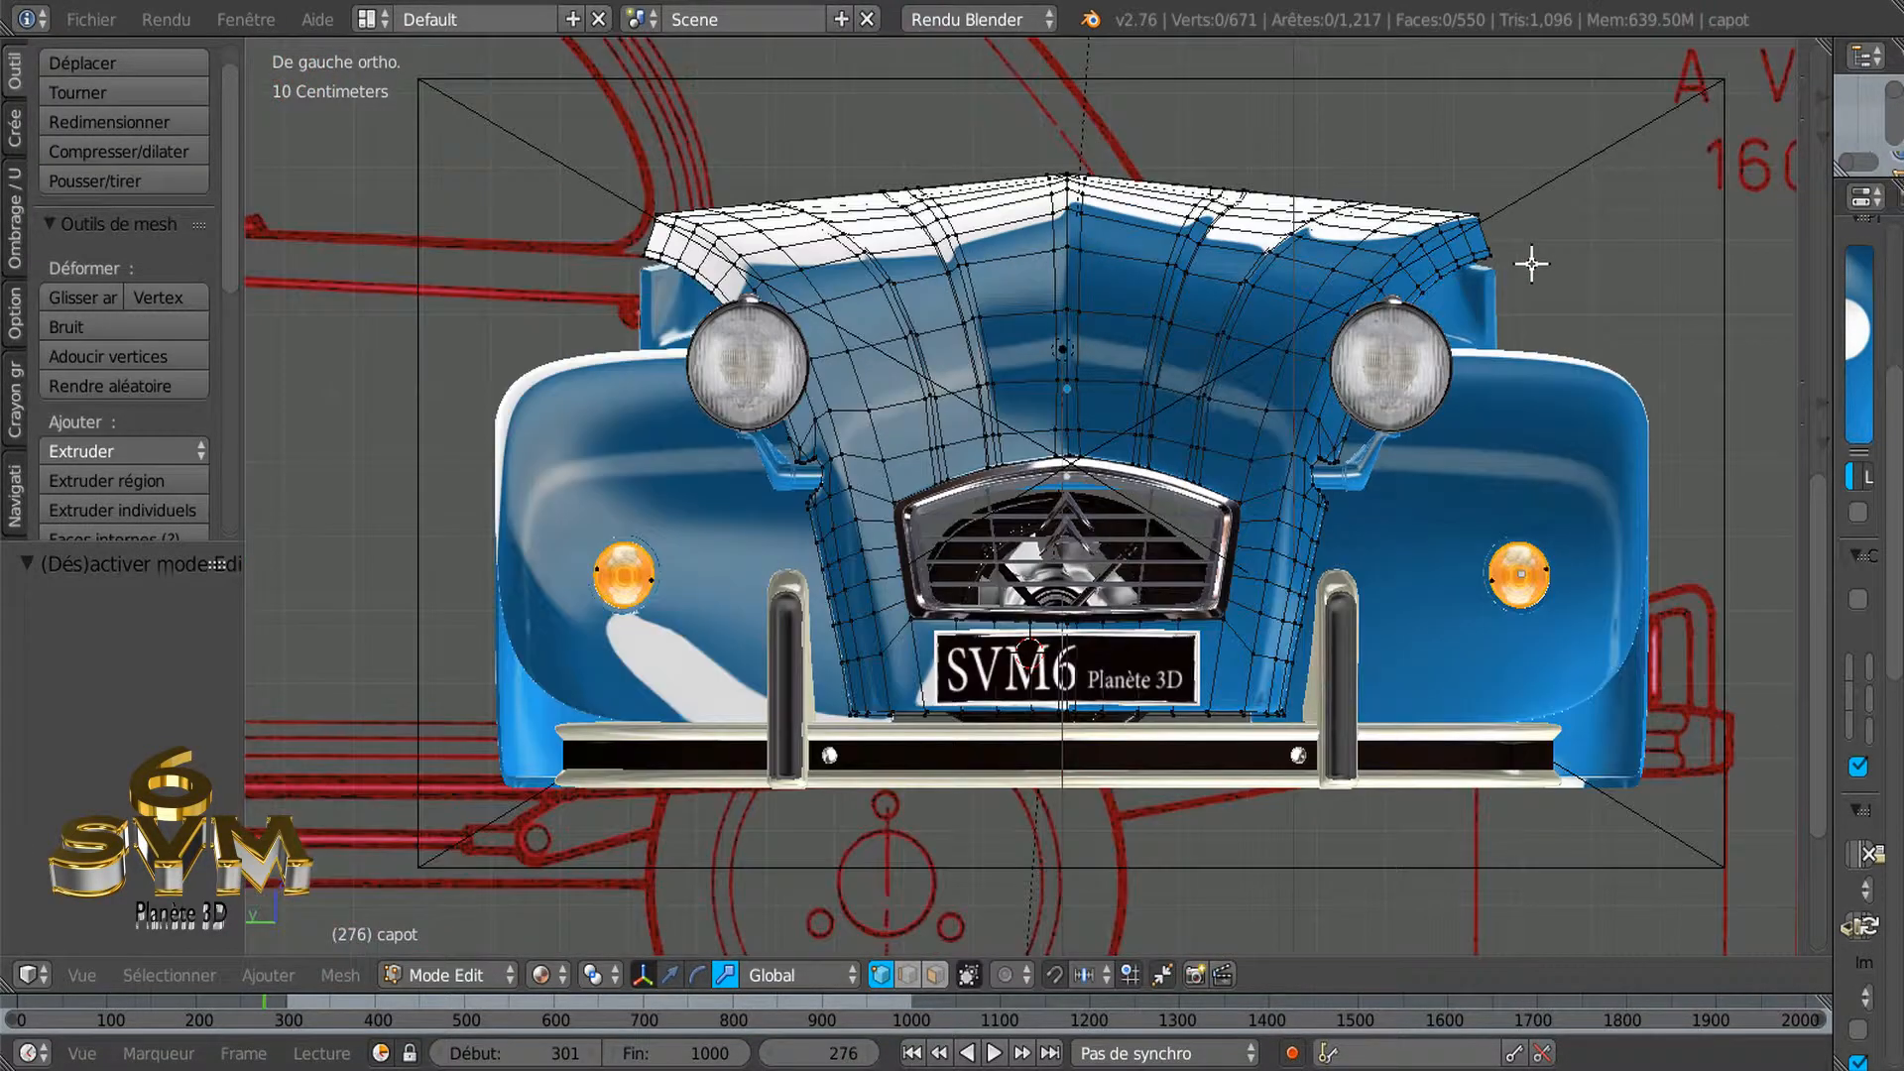
{"action": "scroll", "coordinate": [1532, 263], "scroll_direction": "up", "scroll_amount": 1}
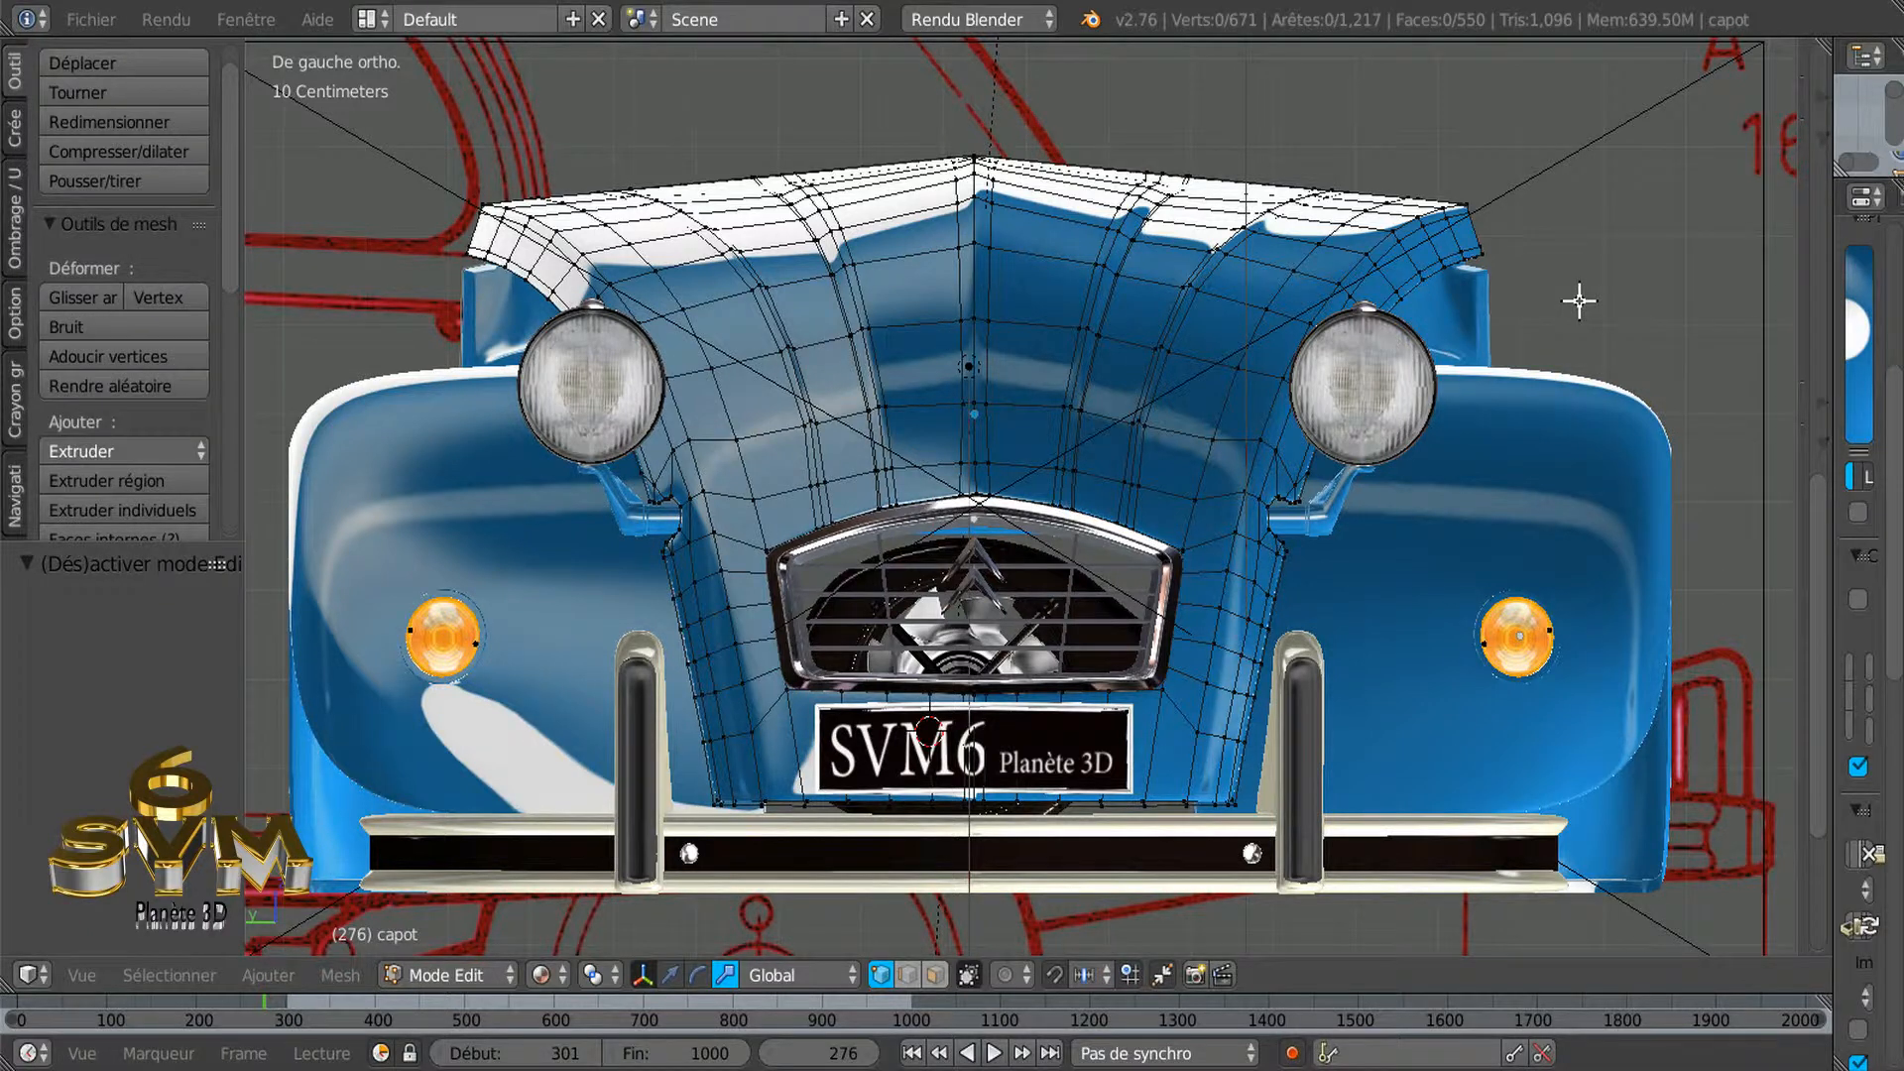
{"action": "scroll", "coordinate": [1579, 300], "scroll_direction": "up", "scroll_amount": 2}
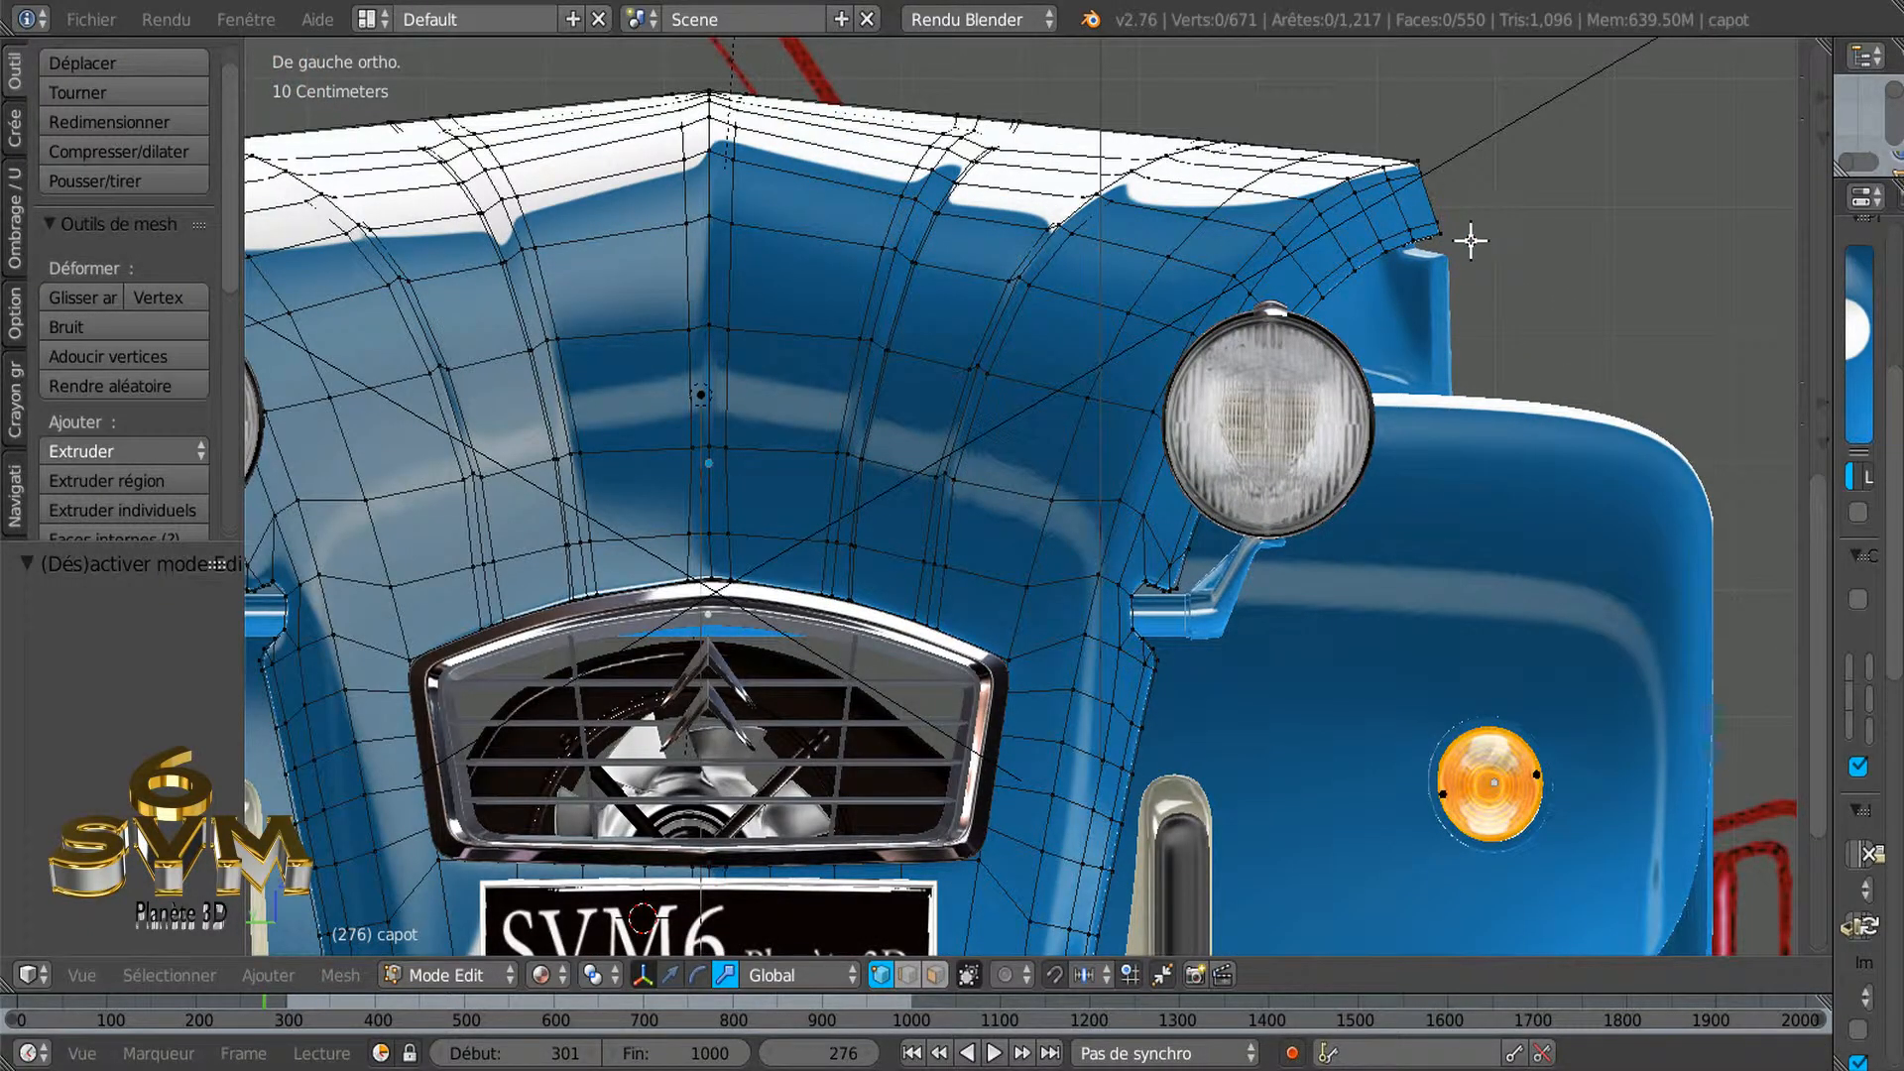
{"action": "scroll", "coordinate": [1475, 243], "scroll_direction": "down", "scroll_amount": 2}
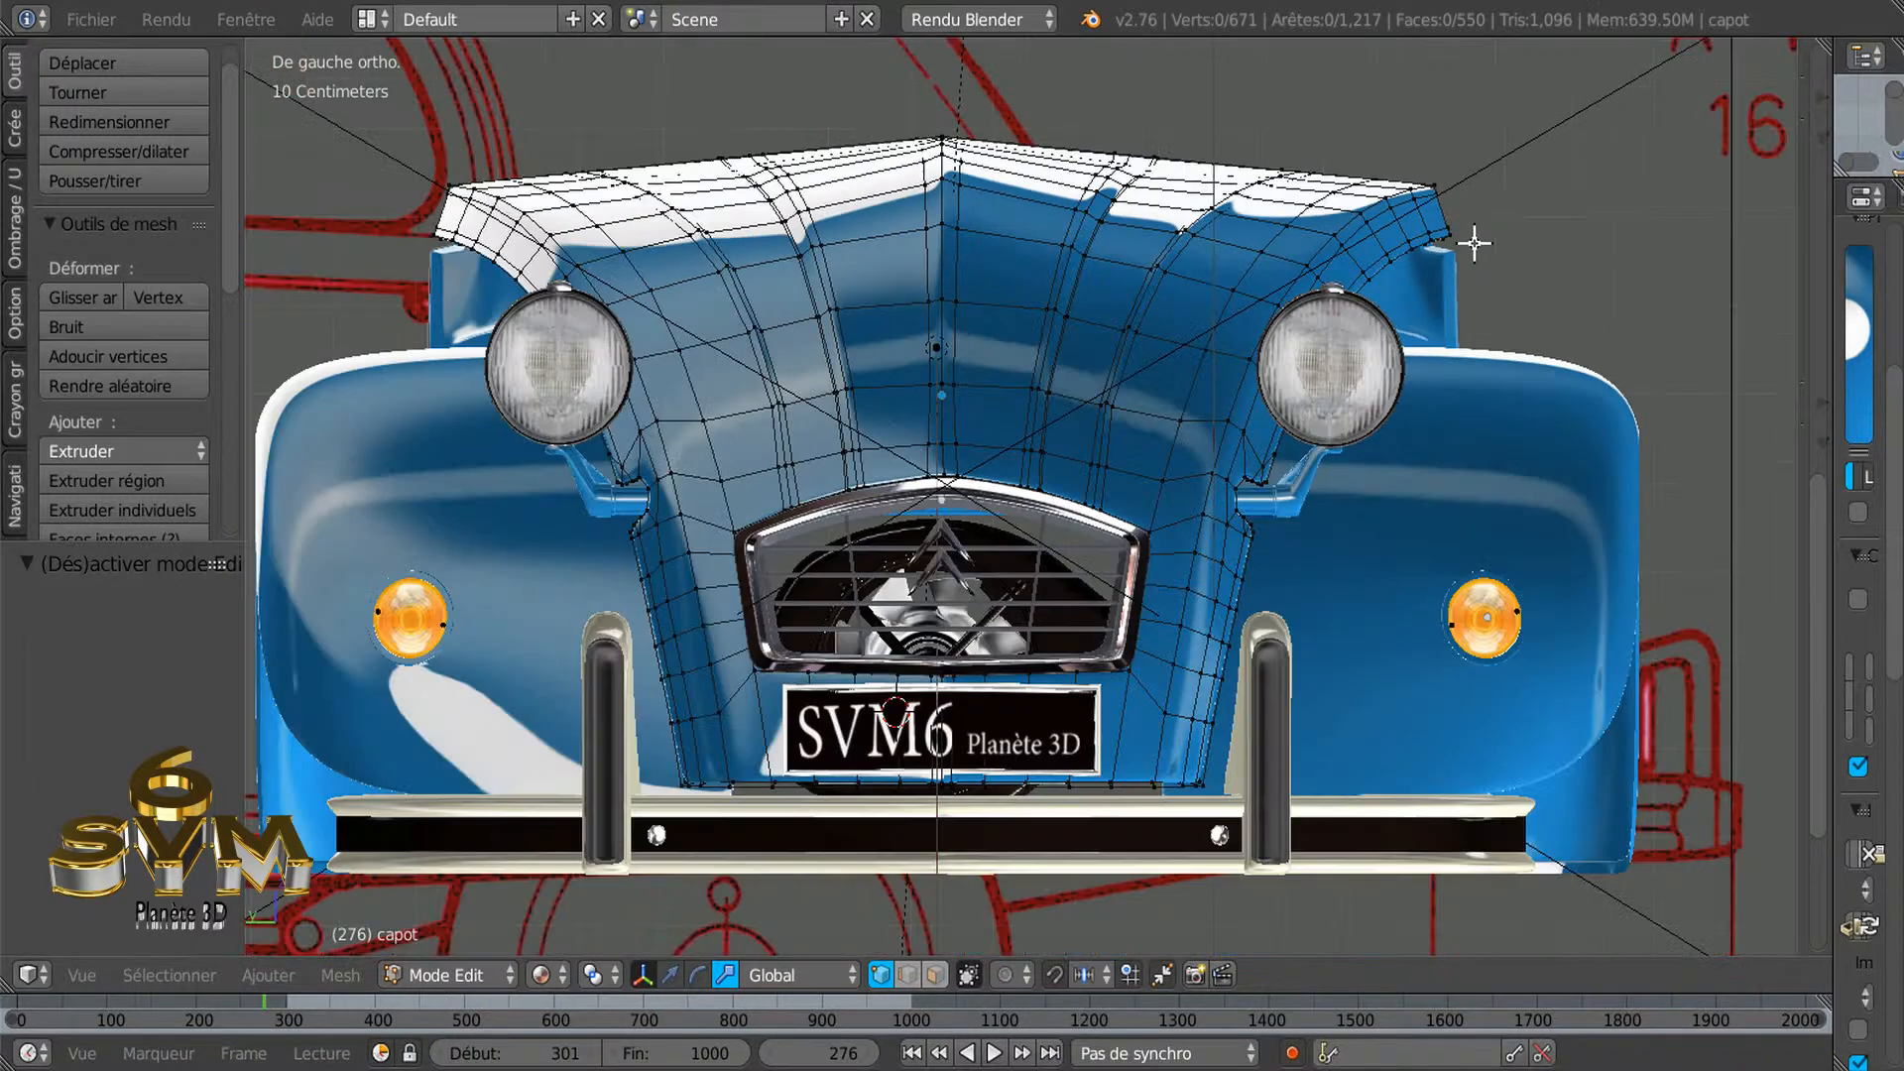
{"action": "scroll", "coordinate": [1475, 243], "scroll_direction": "up", "scroll_amount": 3}
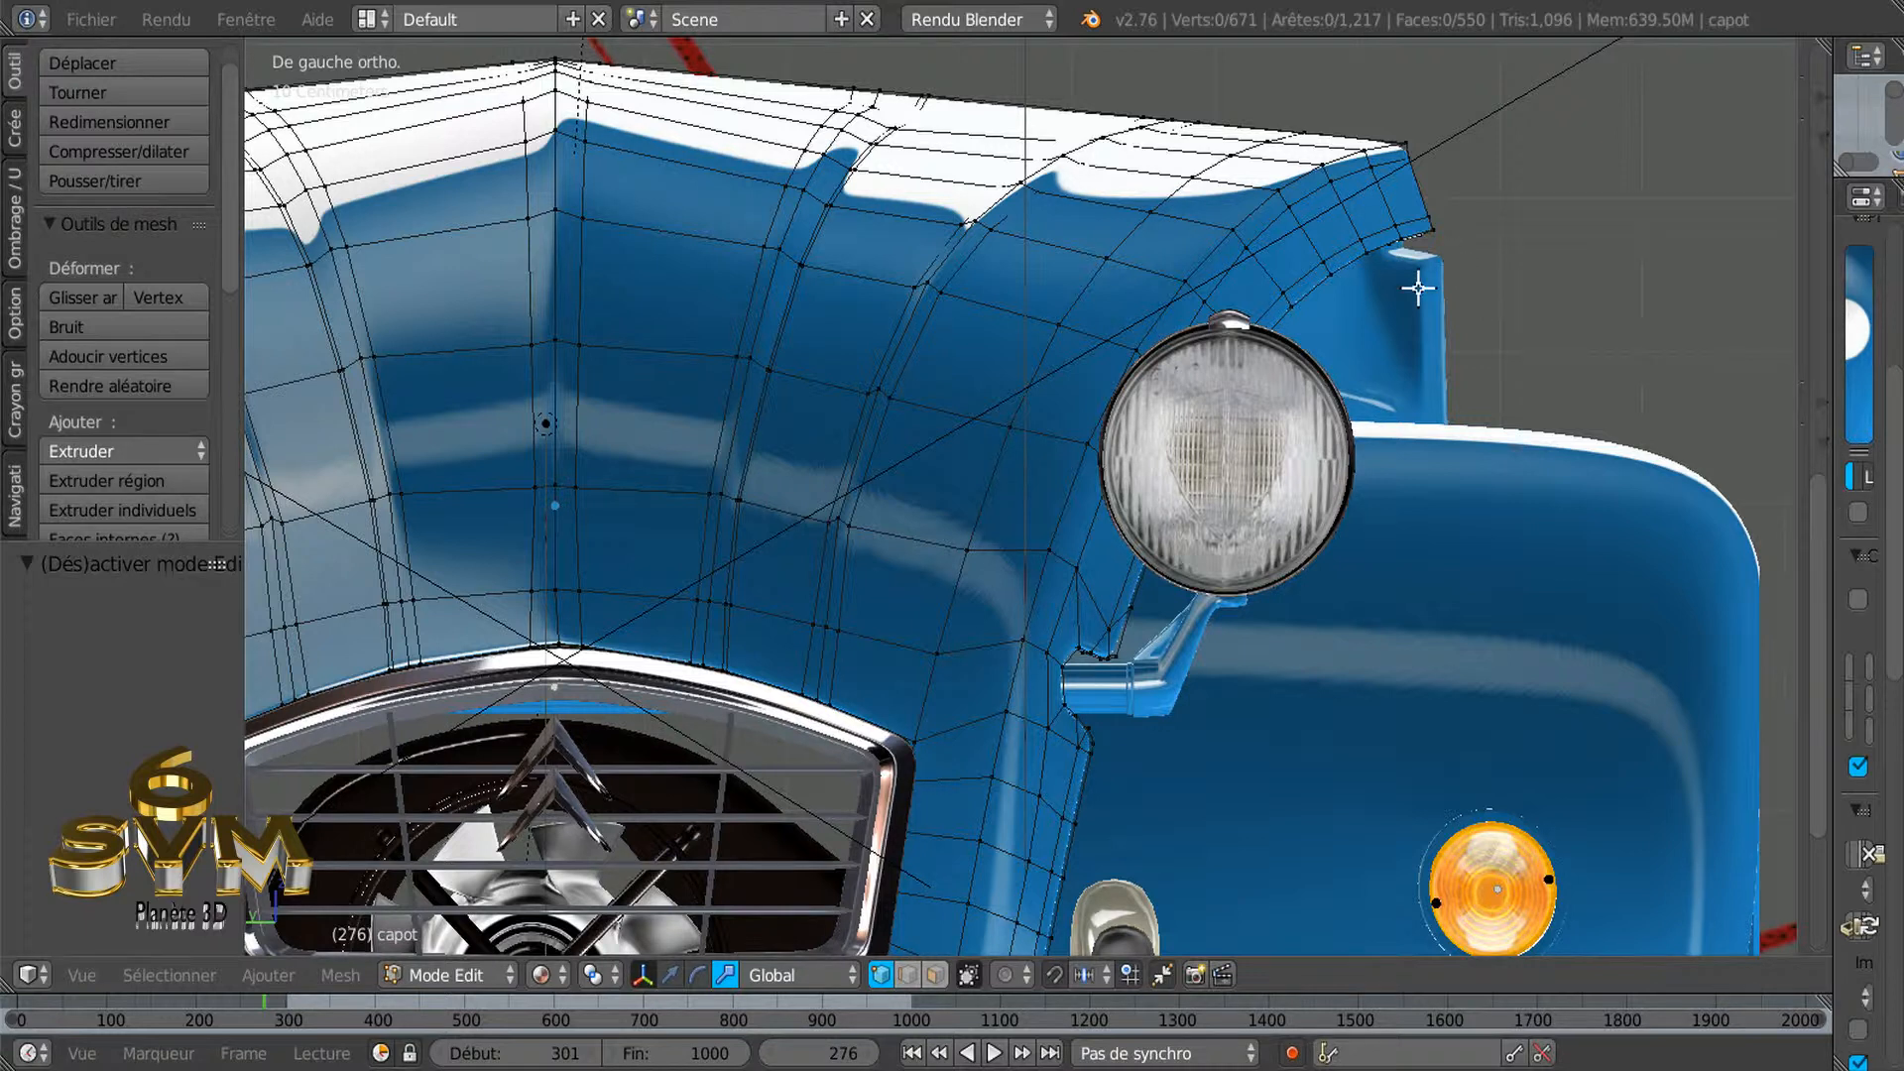
{"action": "scroll", "coordinate": [1418, 288], "scroll_direction": "up", "scroll_amount": 2}
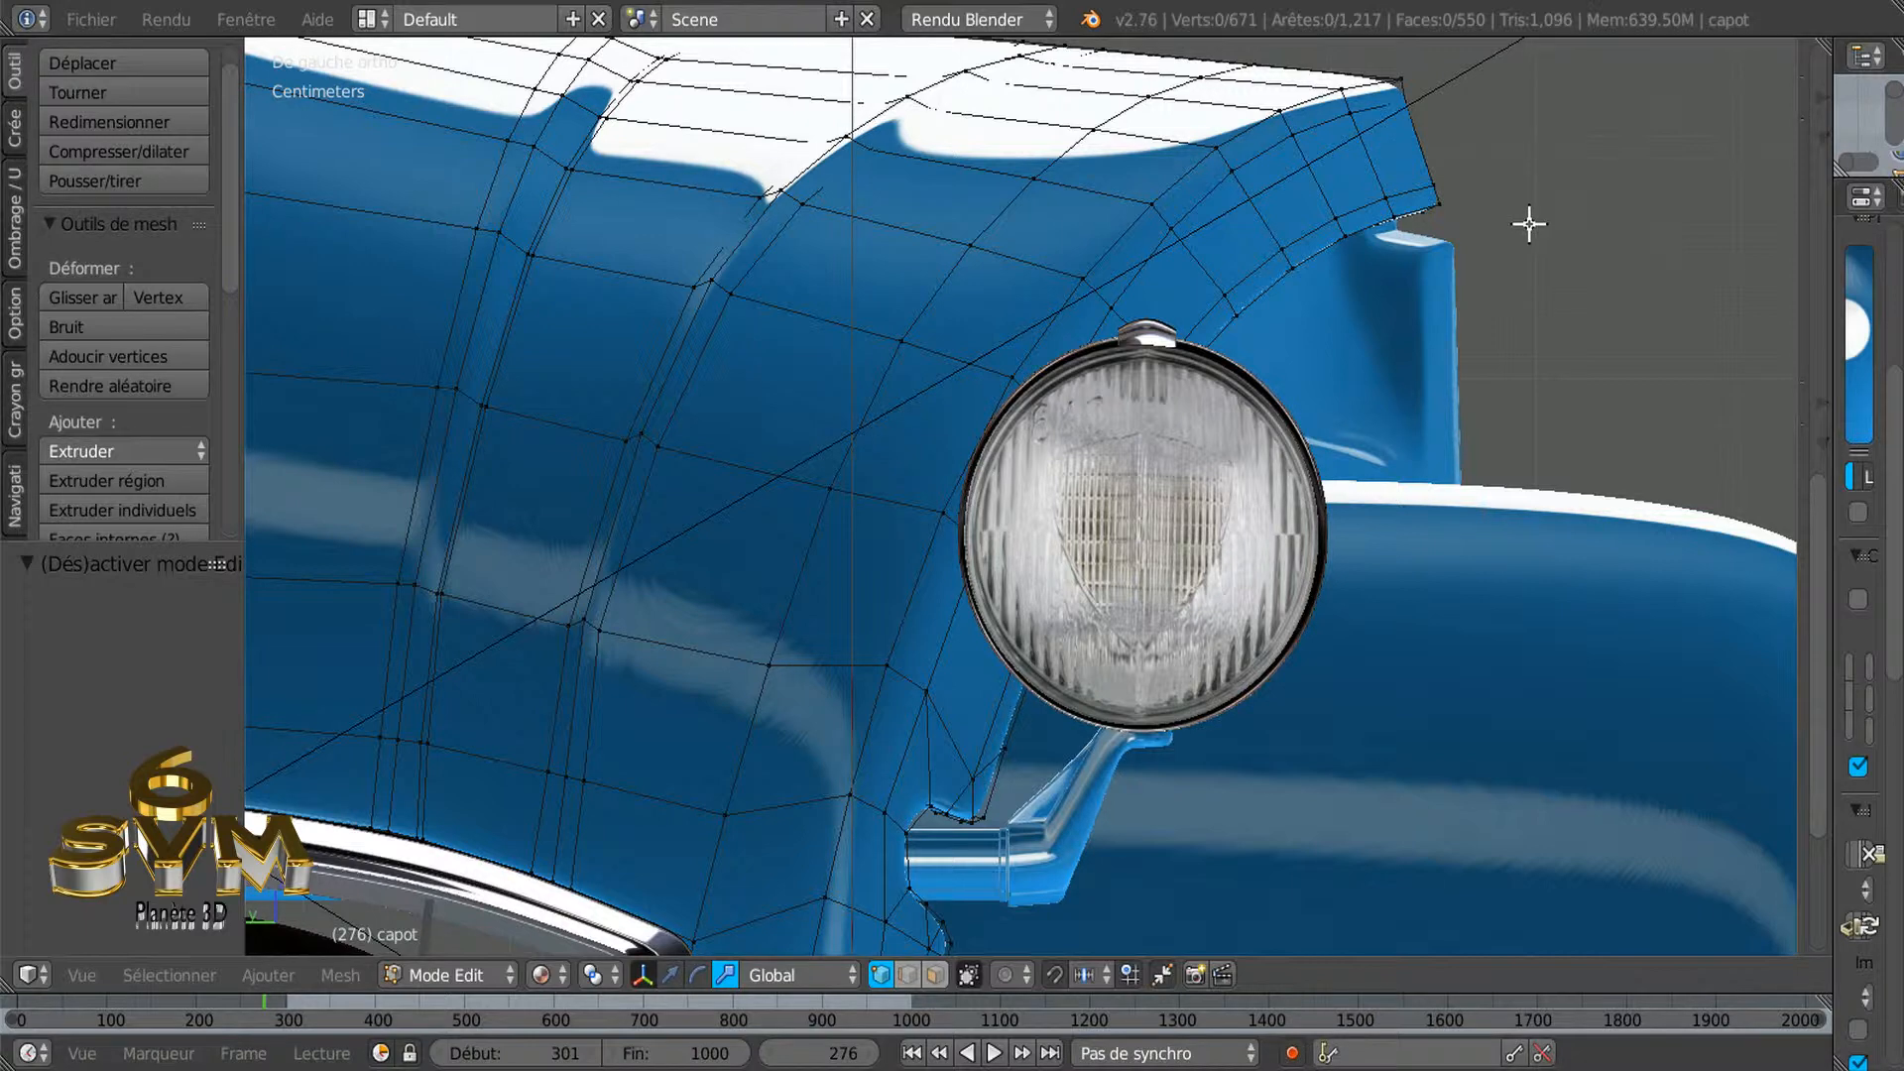
Select all vertices at the hood's rear outer corner above the headlight in wireframe display, including the hidden ones
{"action": "key", "text": "z"}
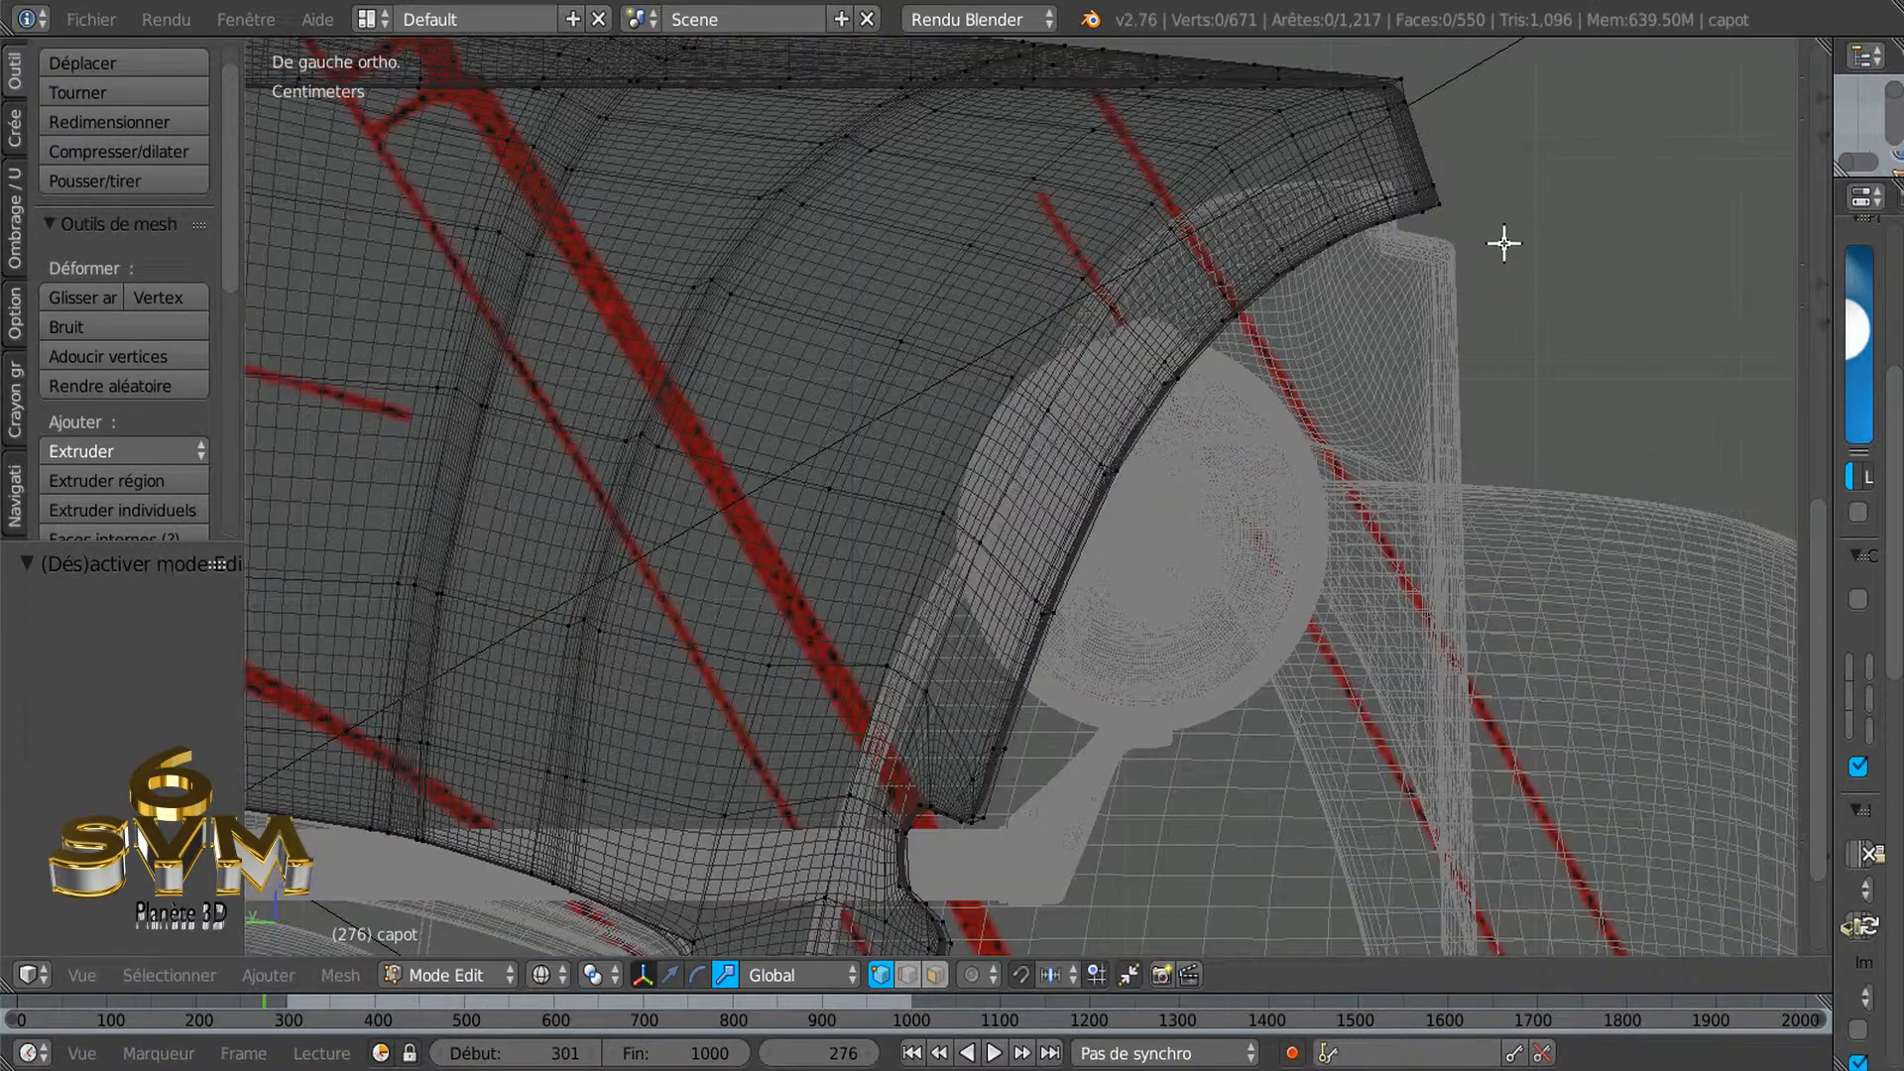
{"action": "key", "text": "a"}
{"action": "key", "text": "KP_Decimal"}
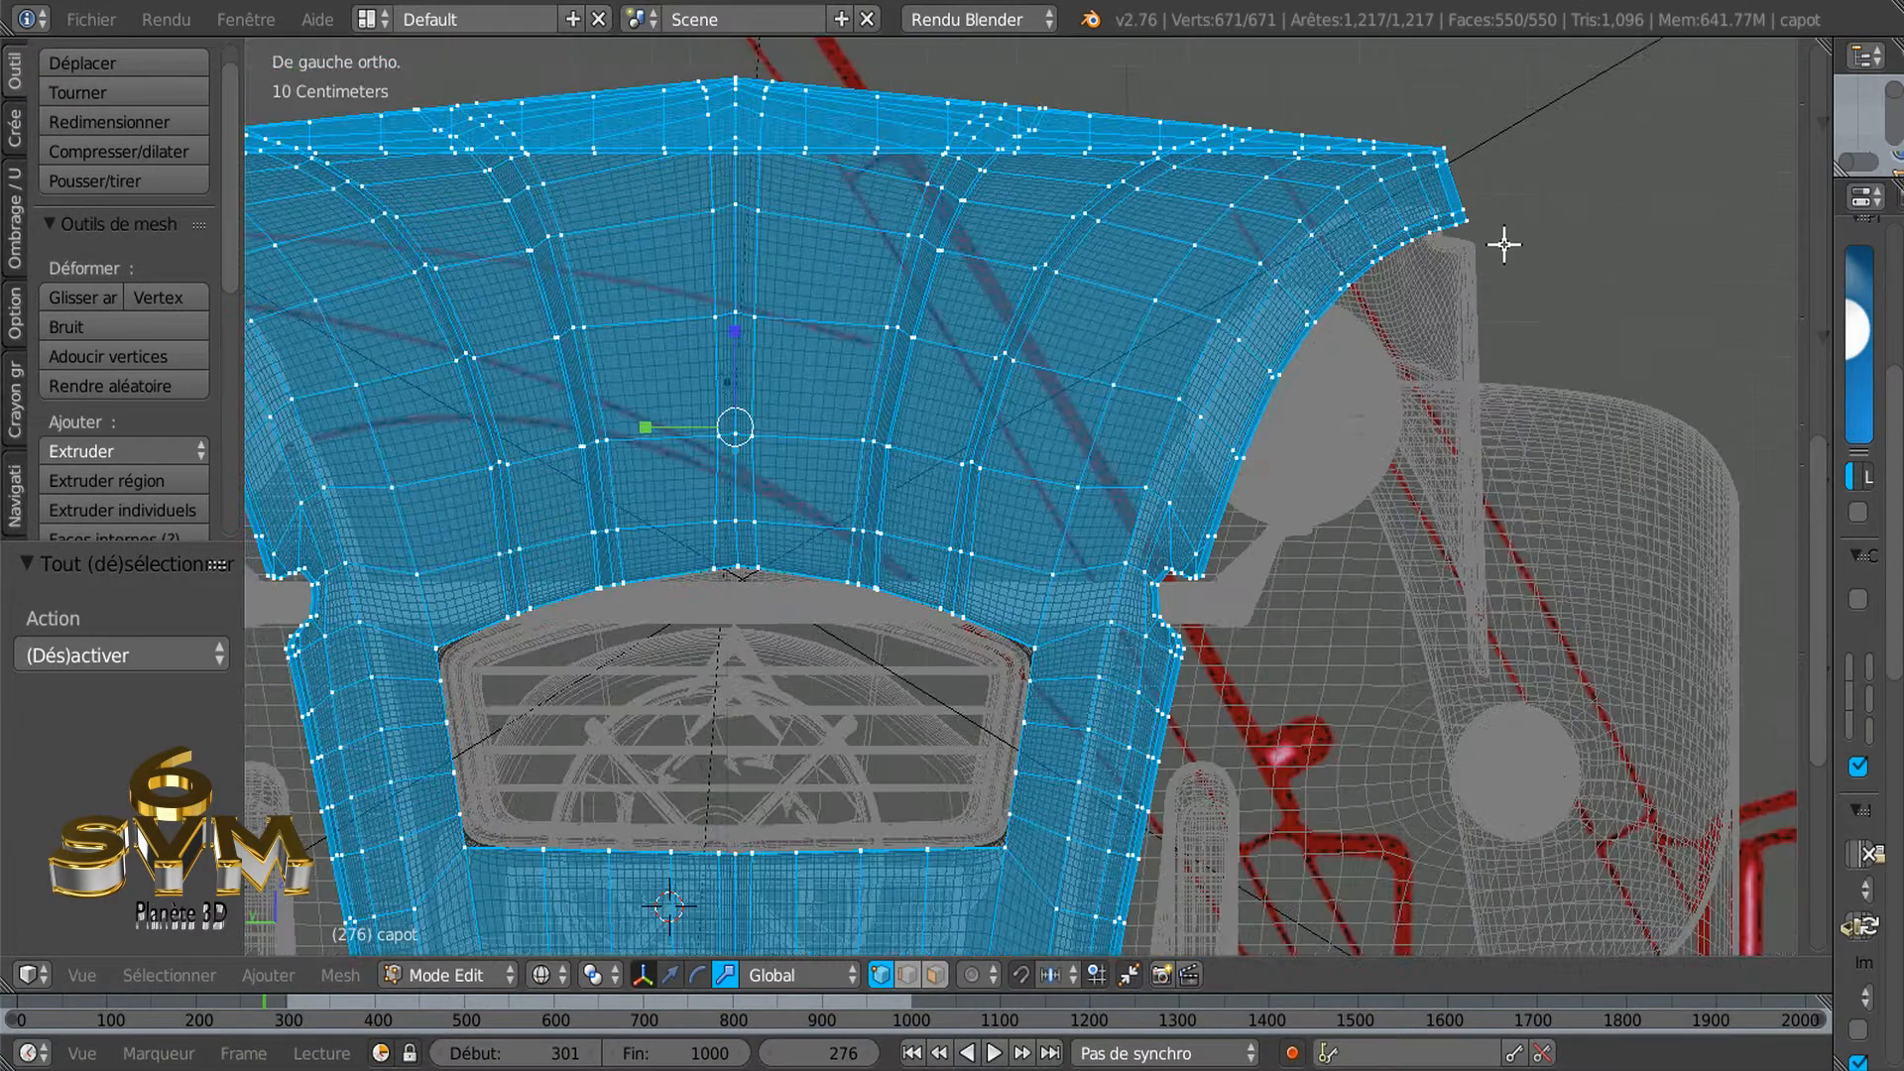
{"action": "key", "text": "a"}
{"action": "middle_click_drag", "start_coordinate": [1491, 354], "coordinate": [1372, 506]}
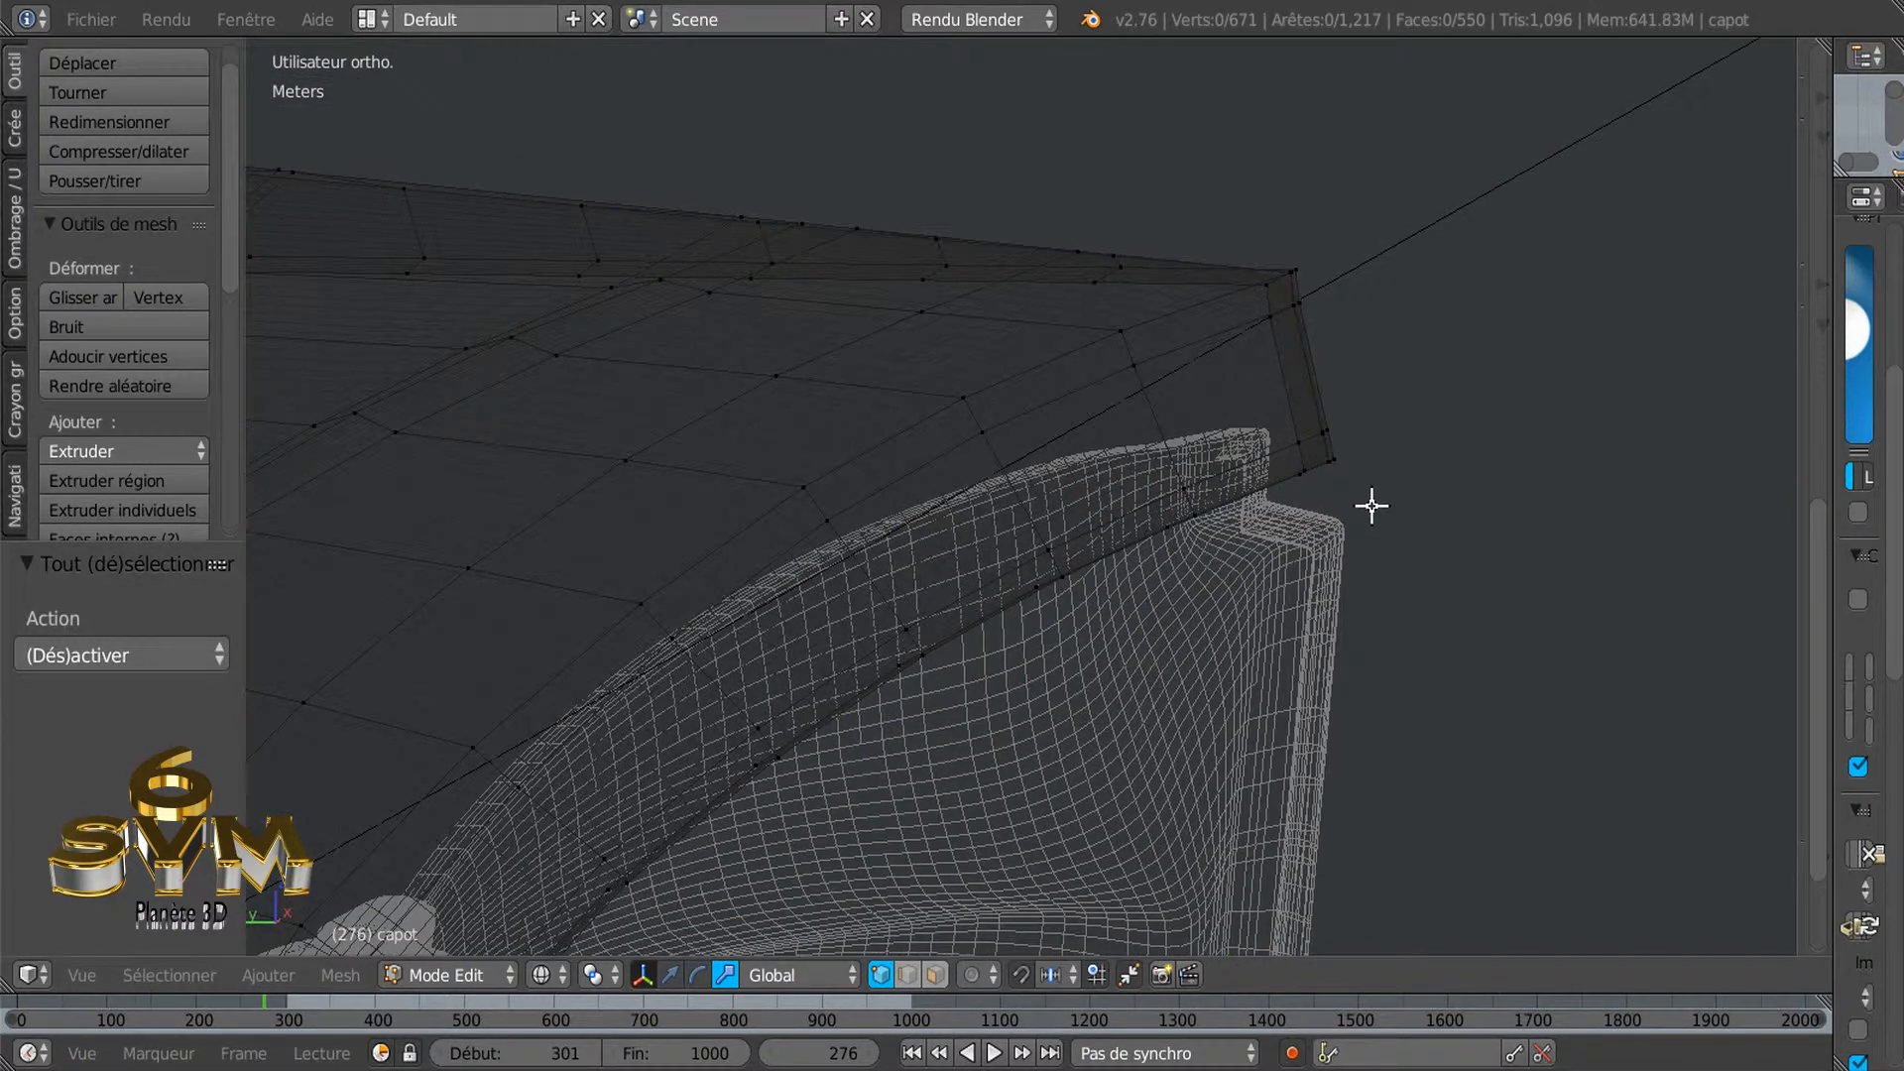
{"action": "key", "text": "c"}
{"action": "mouse_move", "coordinate": [1275, 288]}
{"action": "left_mouse_down"}
{"action": "mouse_move", "coordinate": [1322, 403]}
{"action": "mouse_move", "coordinate": [1322, 467]}
{"action": "left_mouse_up"}
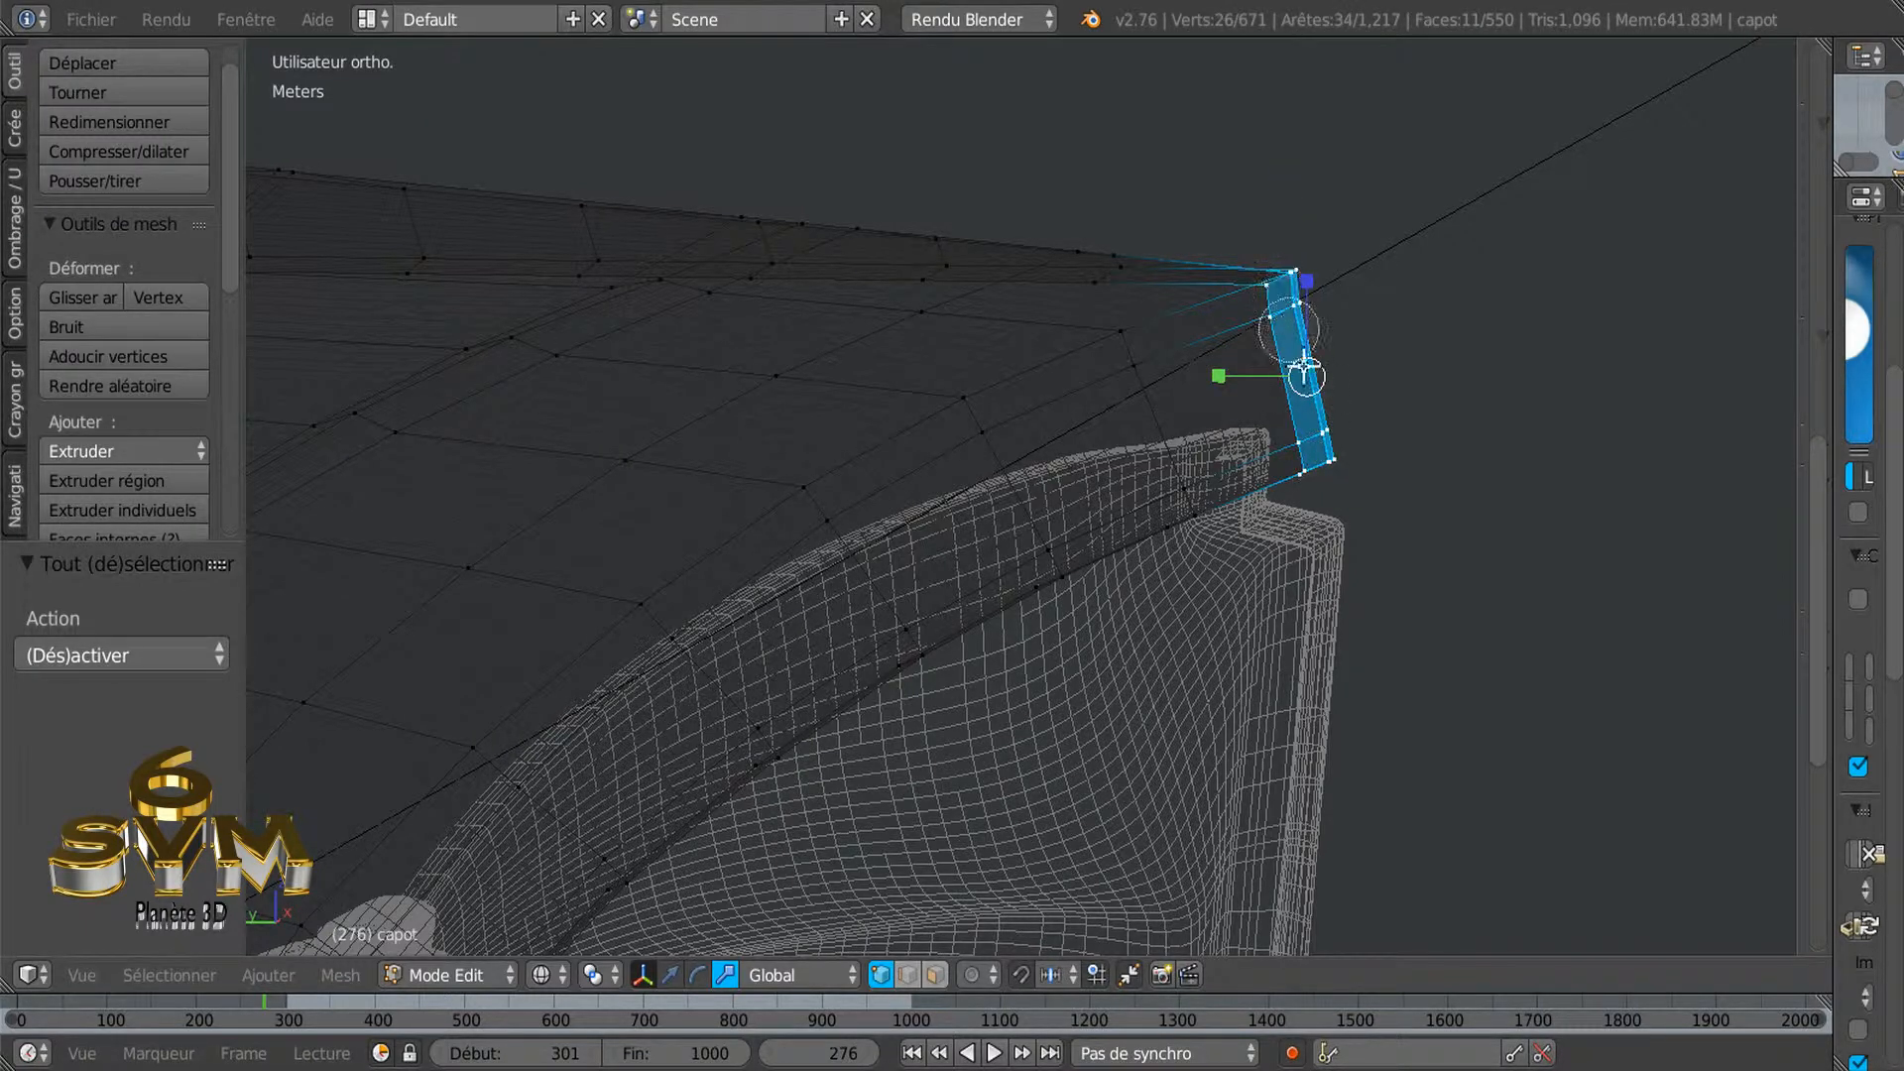
{"action": "right_click", "coordinate": [1495, 204]}
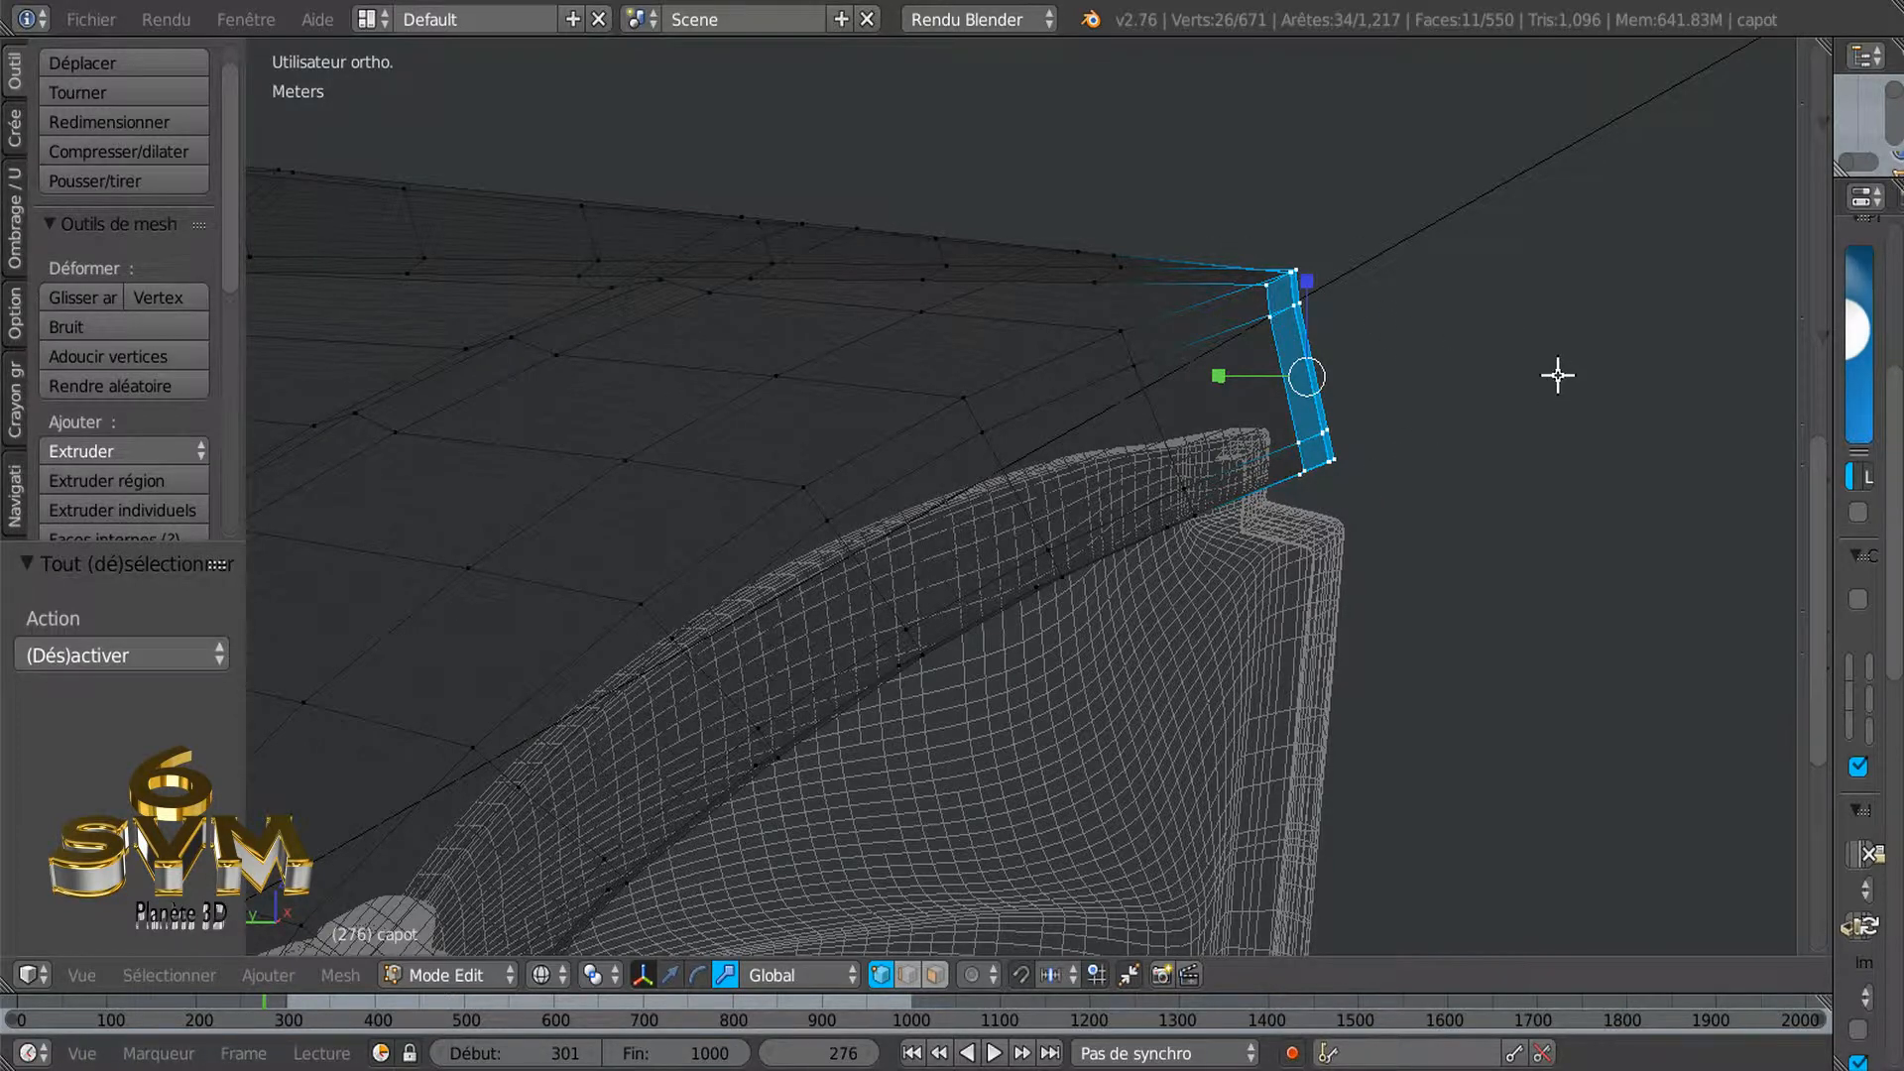
Rotate the selected hood corner vertices by 17.409° in left orthographic view to make the corner edge vertical
{"action": "key", "text": "ctrl+KP_3"}
{"action": "scroll", "coordinate": [1438, 397], "scroll_direction": "down", "scroll_amount": 3}
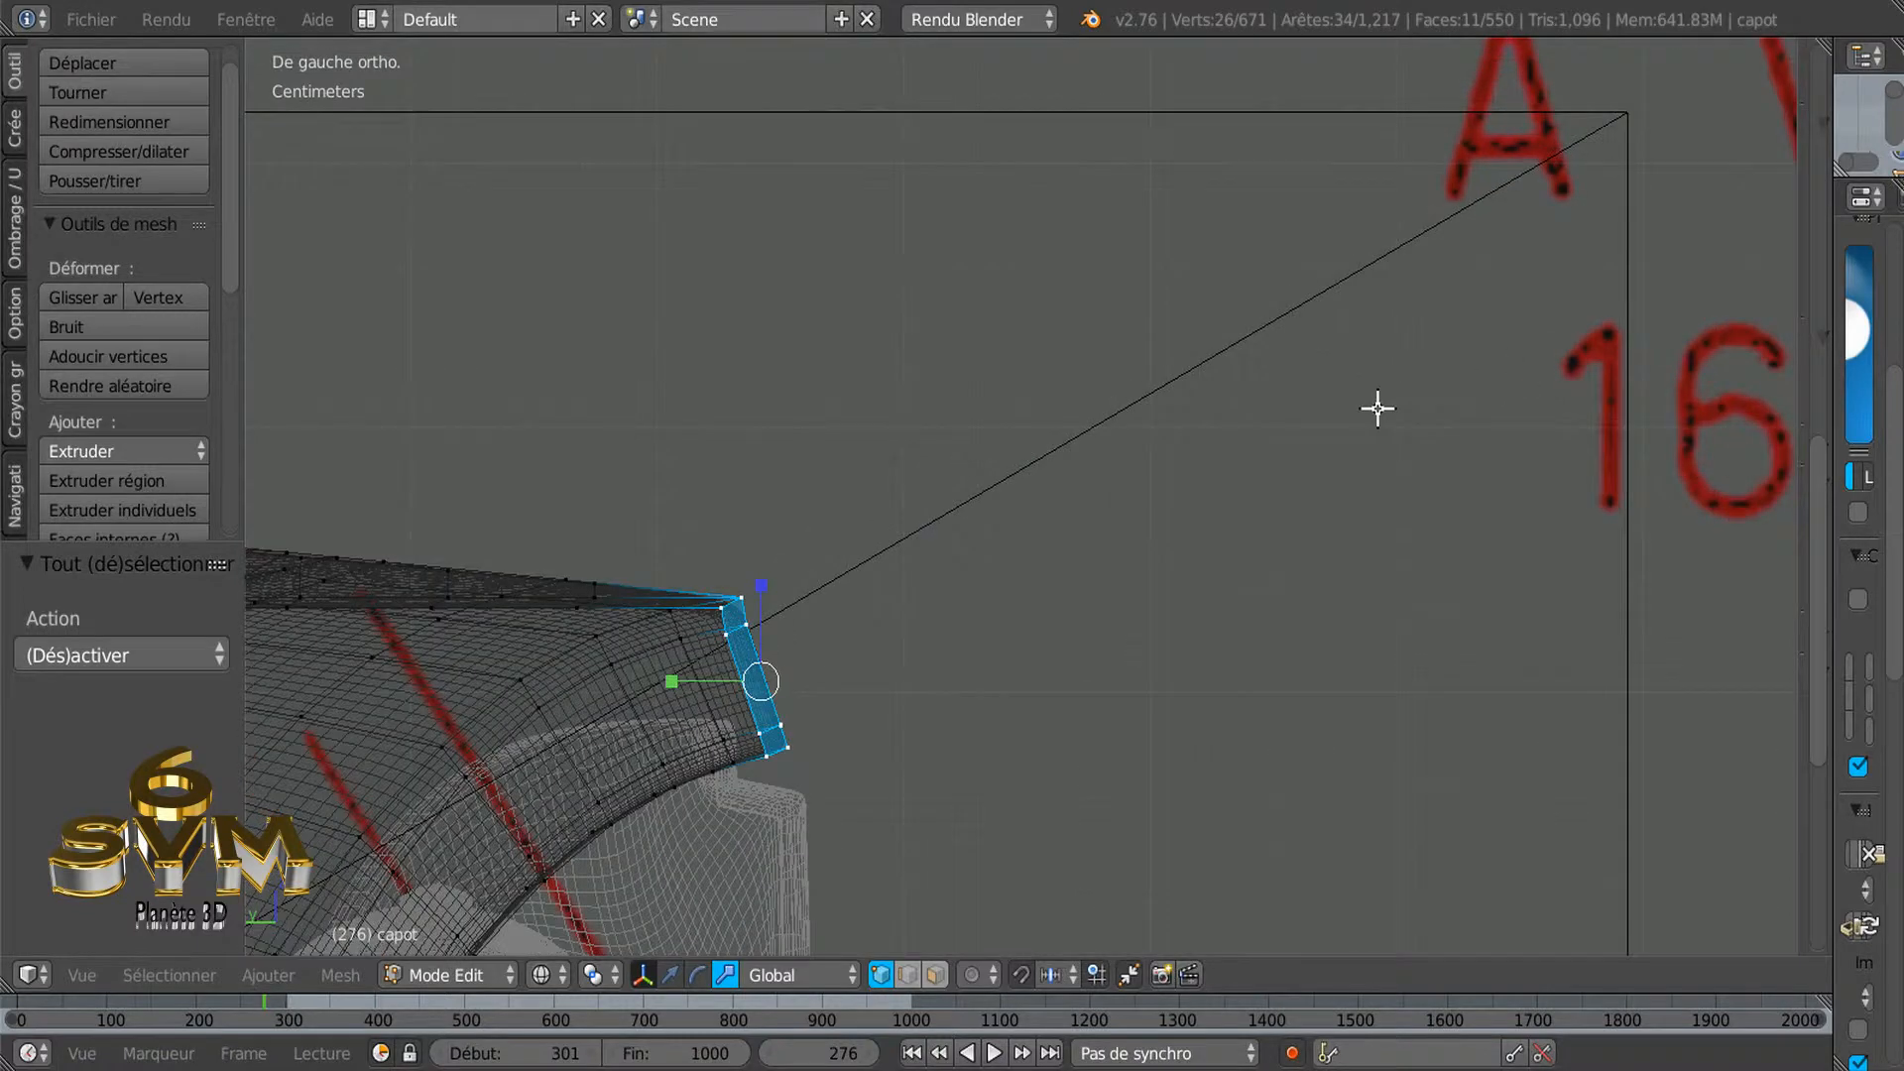
{"action": "scroll", "coordinate": [1450, 303], "scroll_direction": "down", "scroll_amount": 3}
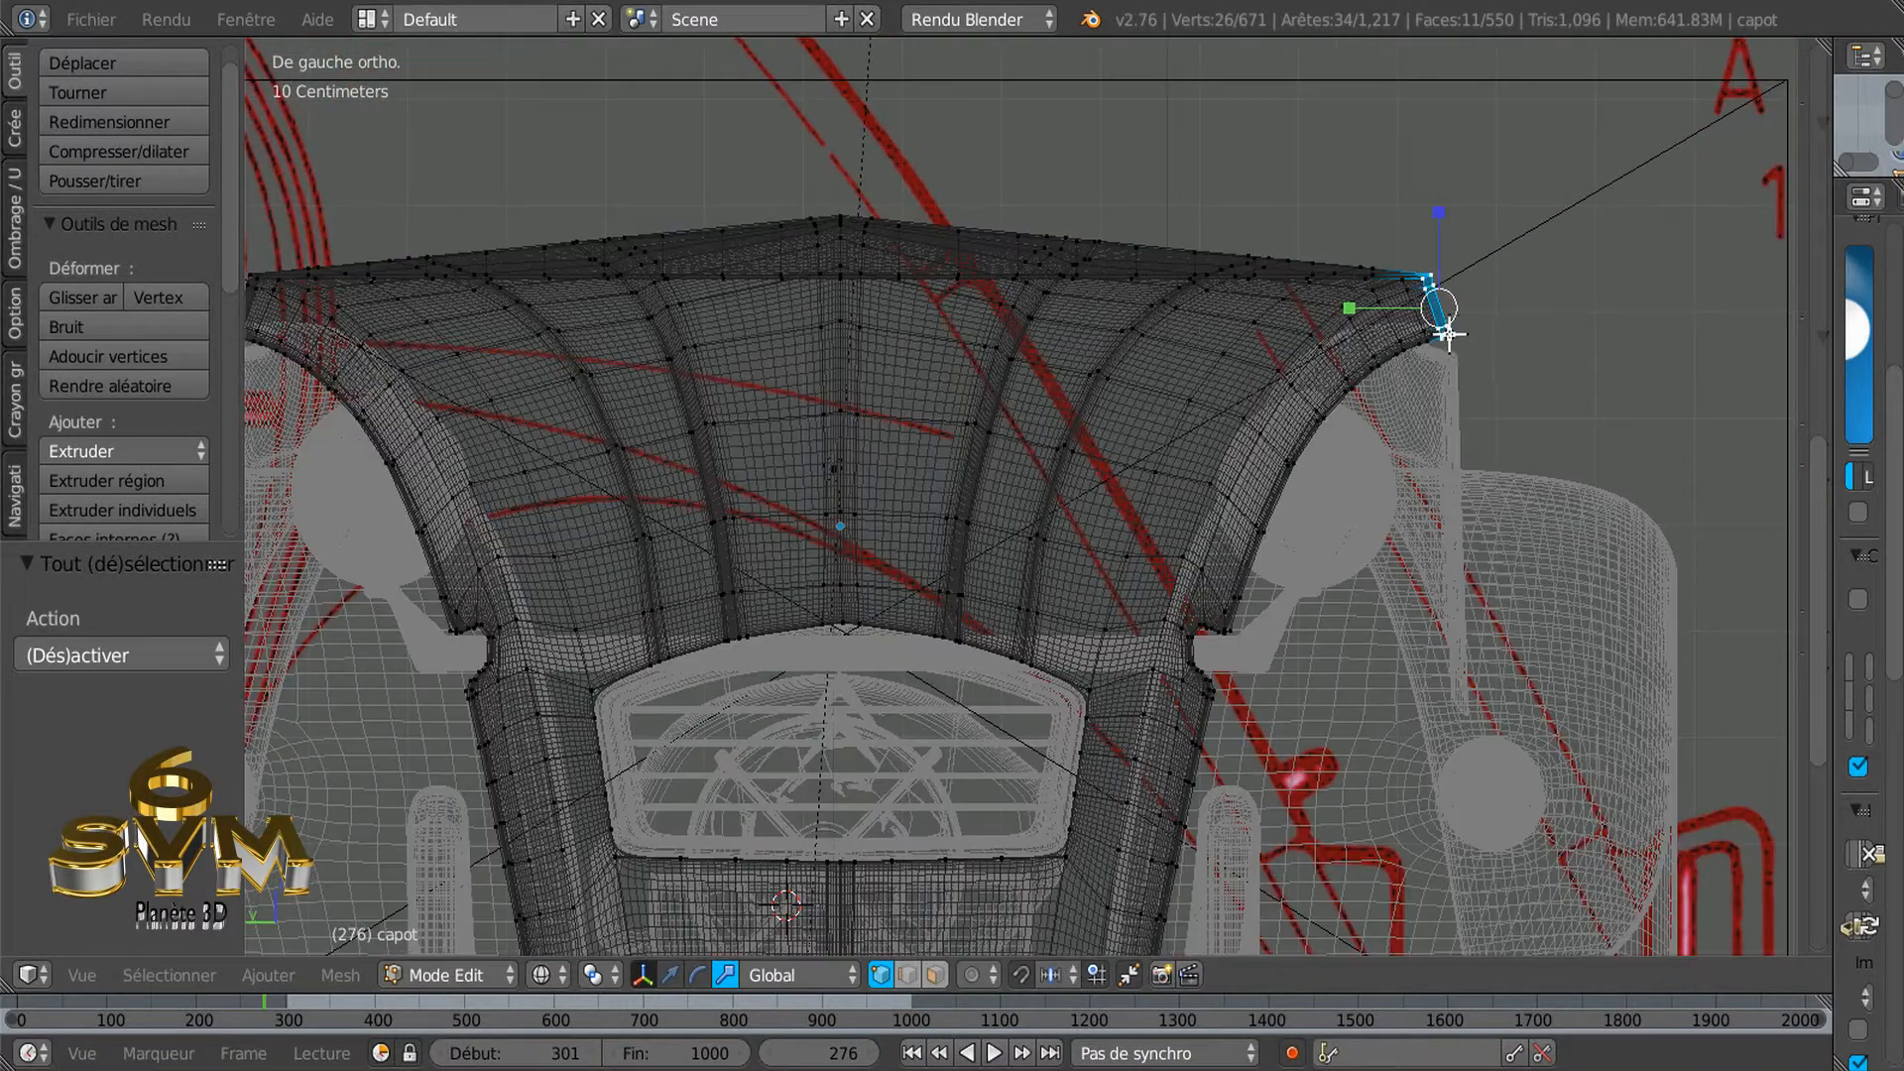
{"action": "scroll", "coordinate": [1458, 323], "scroll_direction": "up", "scroll_amount": 2}
{"action": "scroll", "coordinate": [1464, 324], "scroll_direction": "down", "scroll_amount": 2}
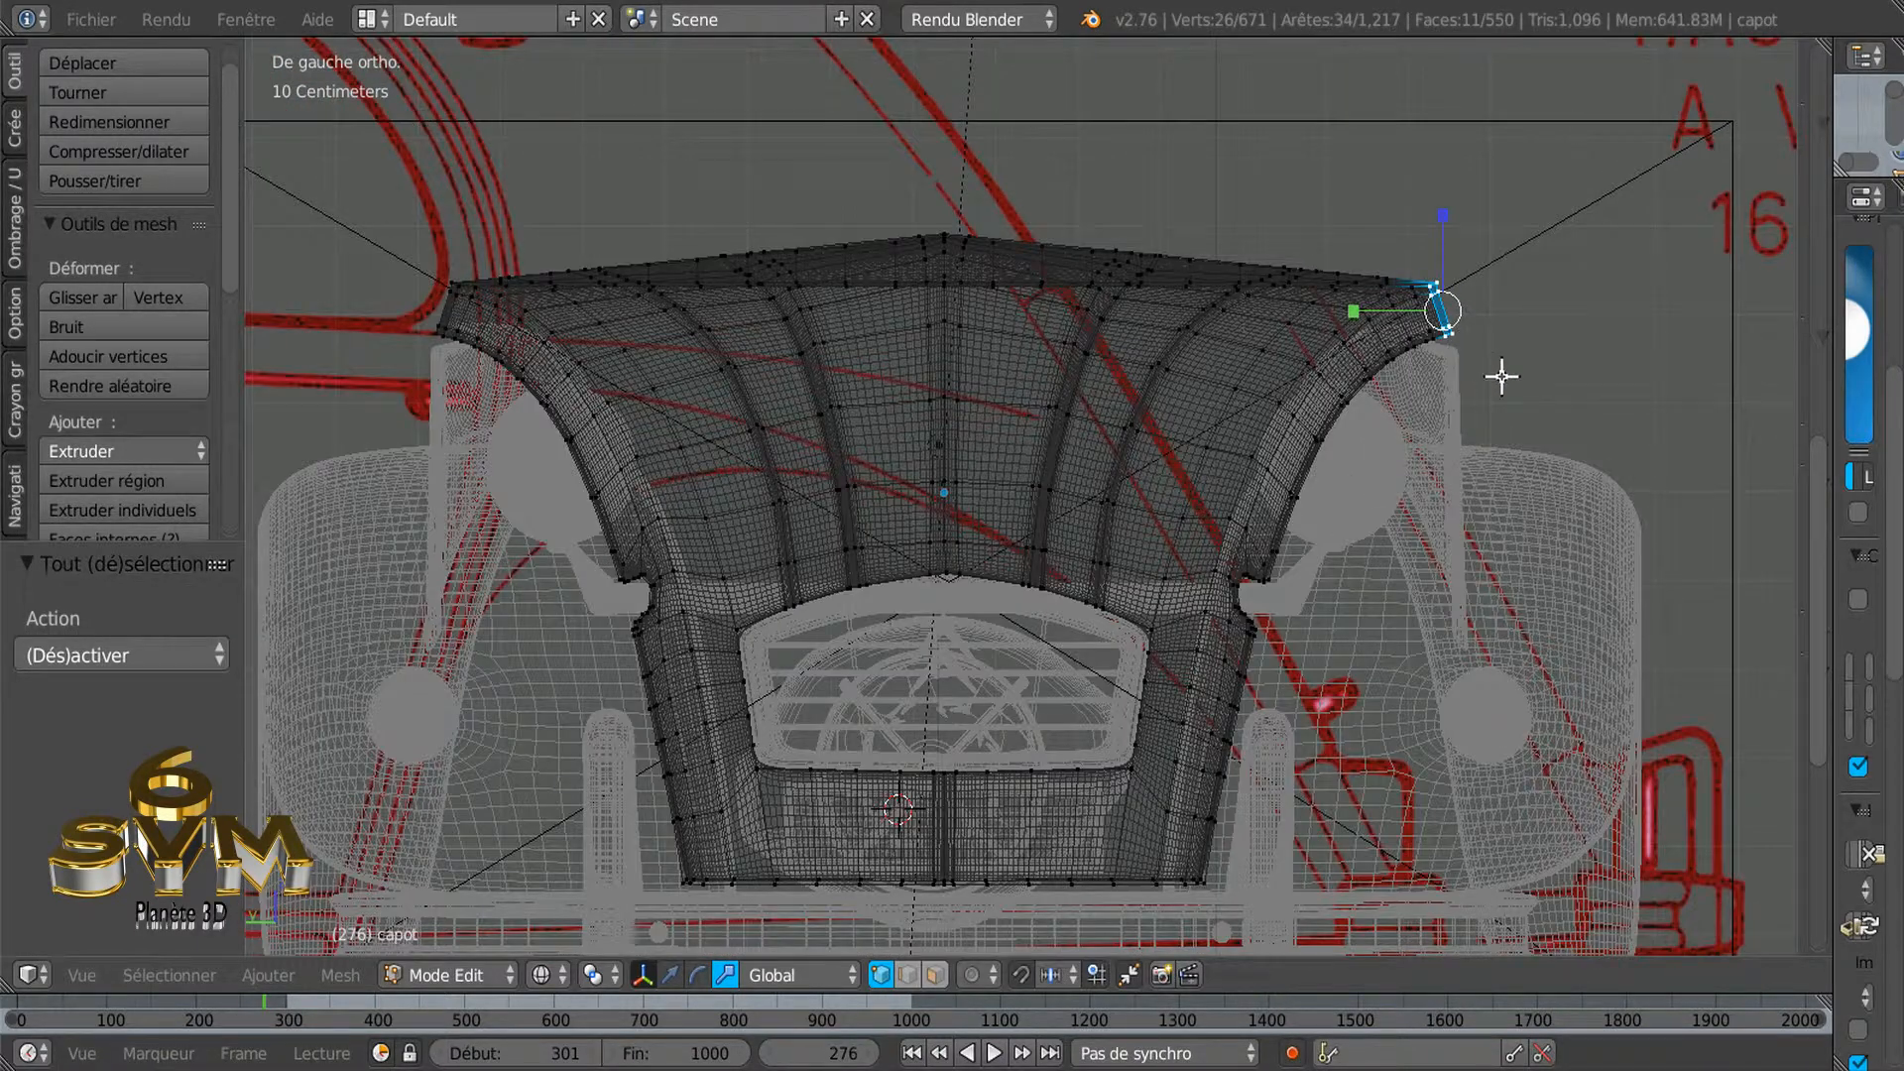
{"action": "key", "text": "r"}
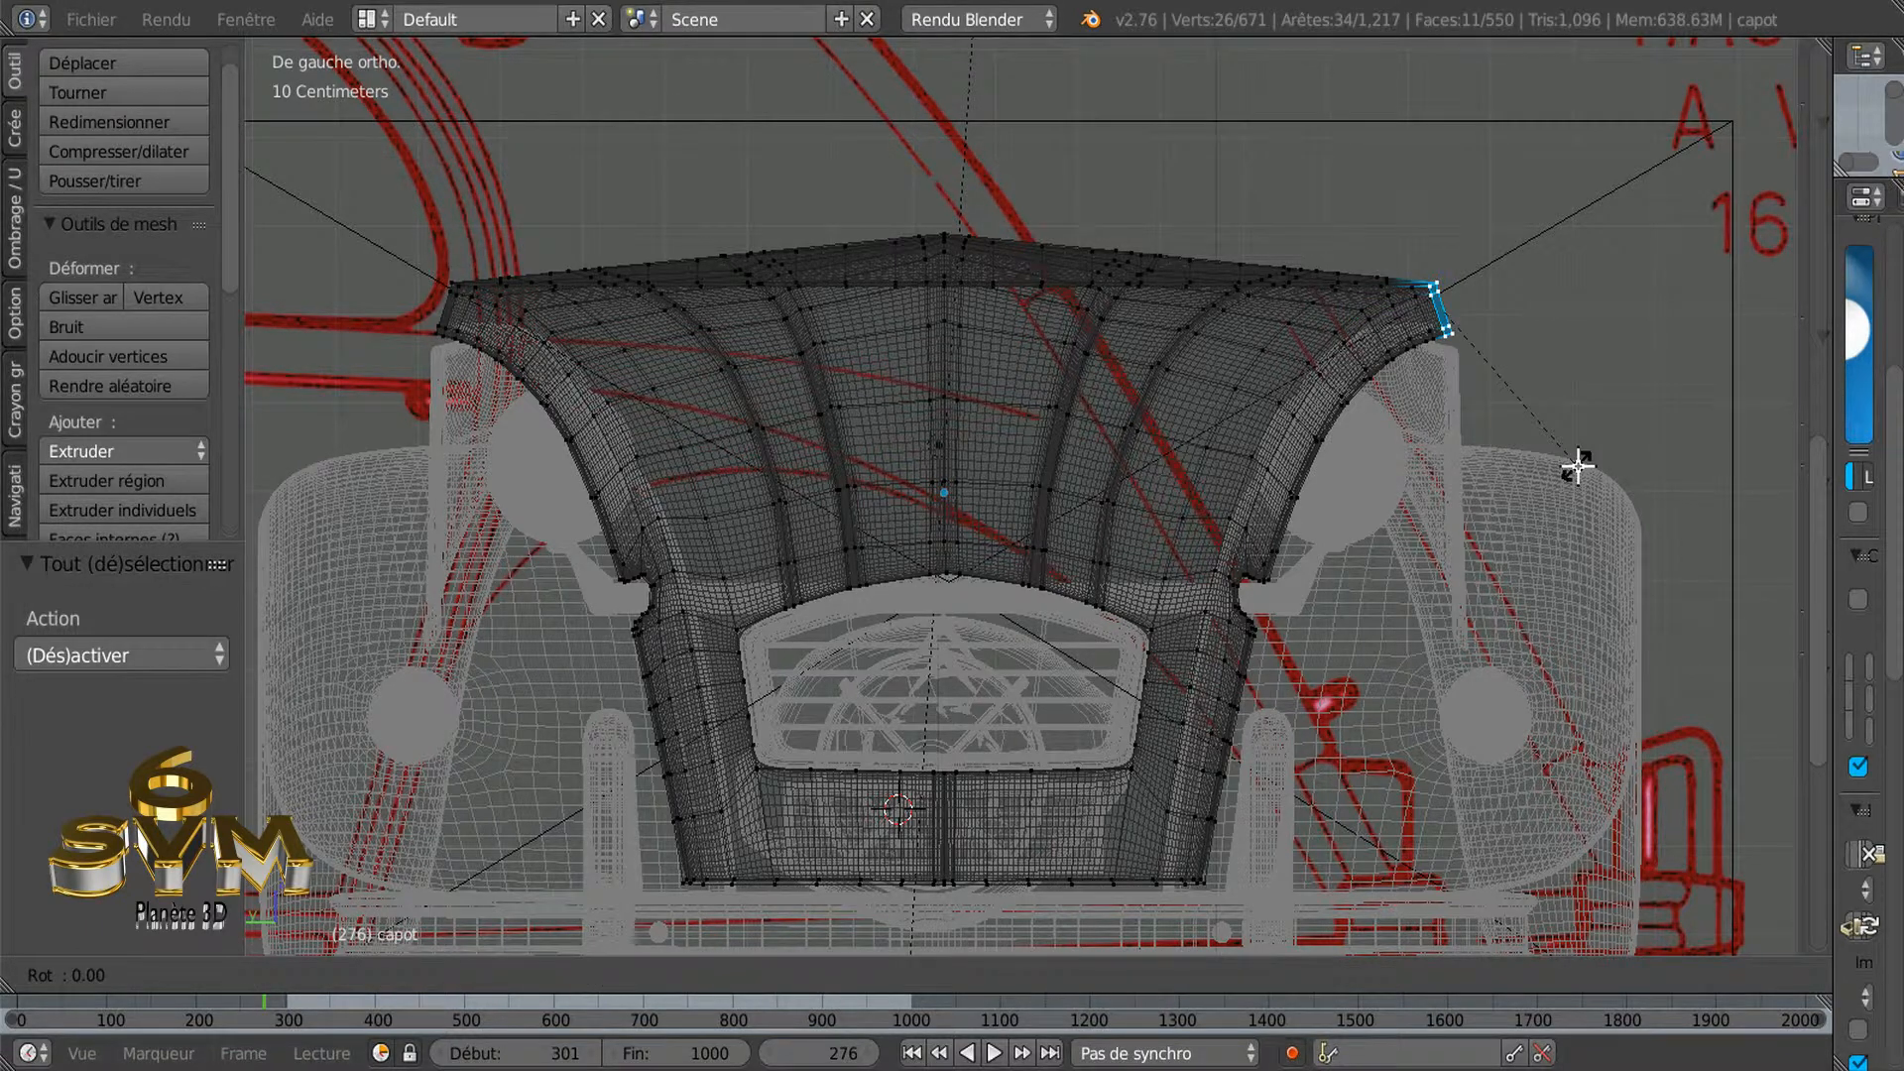
{"action": "left_click", "coordinate": [1529, 504]}
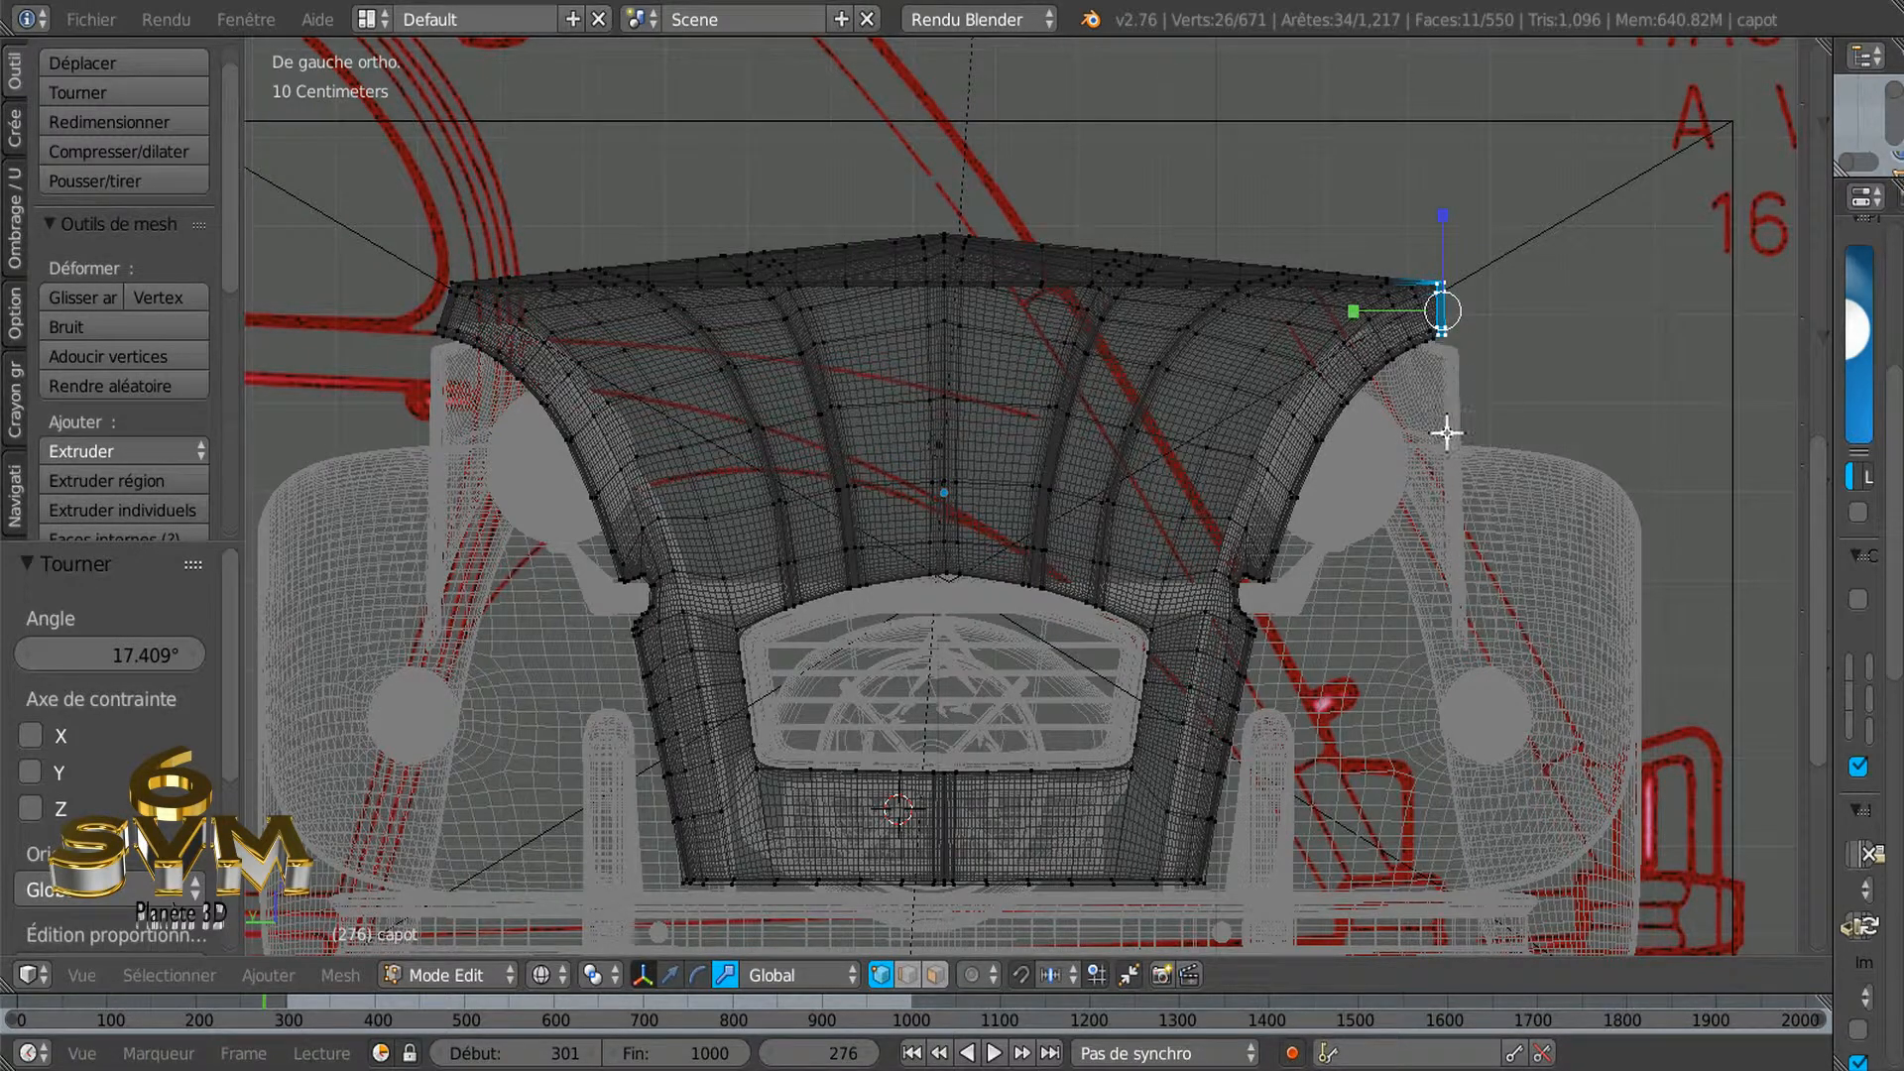
{"action": "key", "text": "z"}
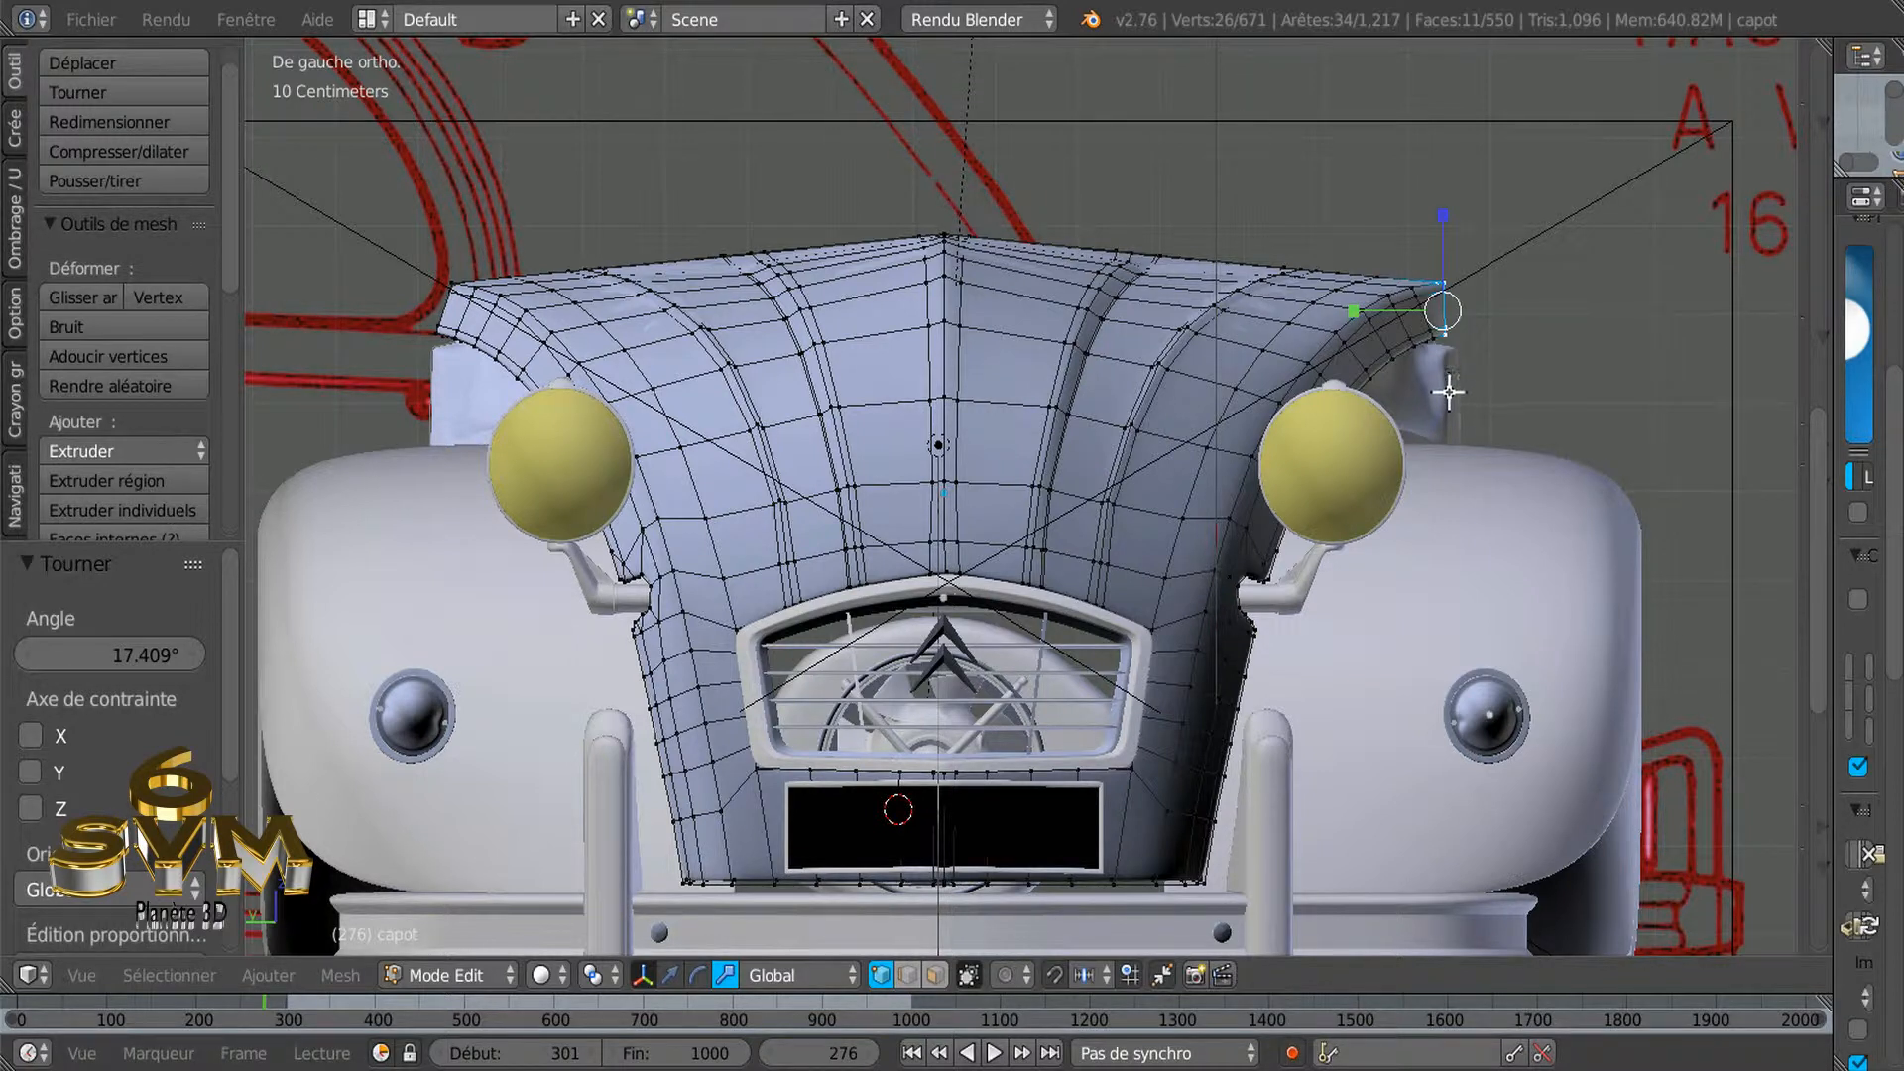
{"action": "key", "text": "z"}
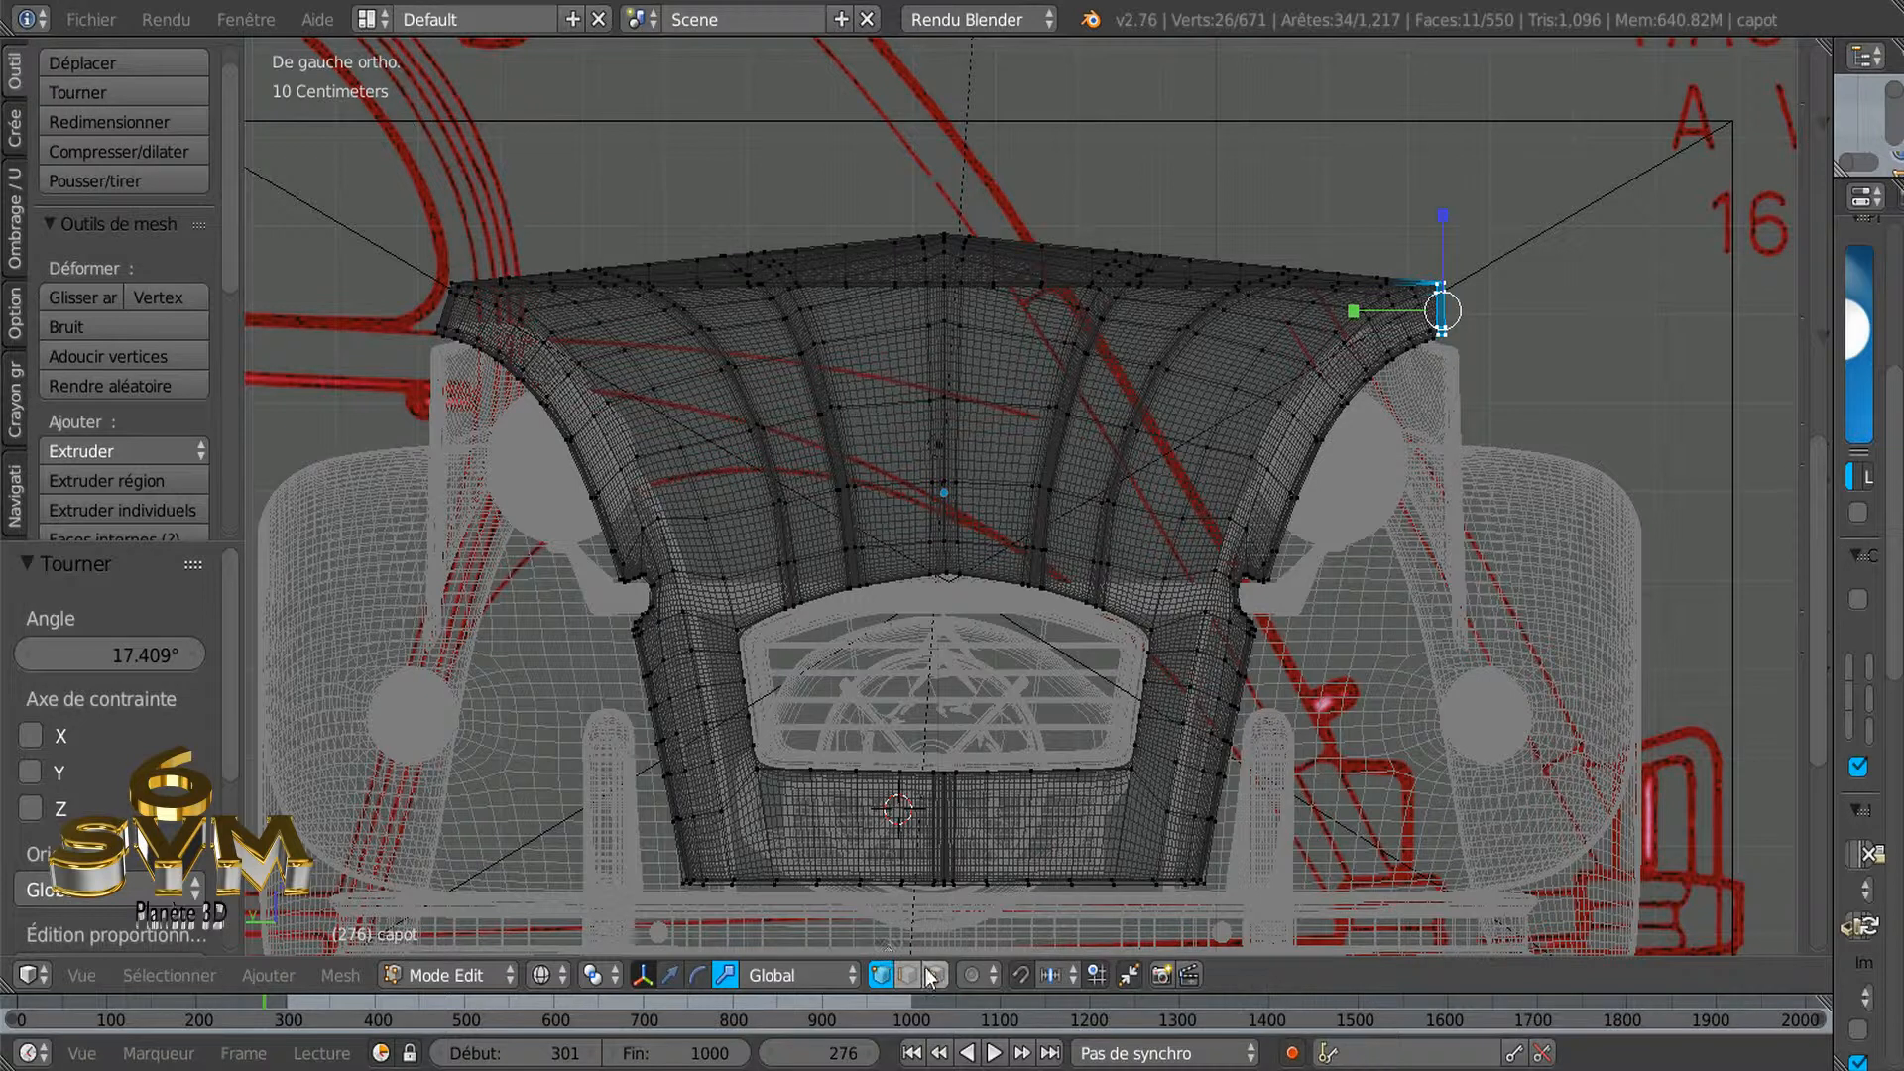
Enable the translate manipulator and move the rotated hood corner -1.446 cm along Y to align it with the fender panel
{"action": "left_click", "coordinate": [670, 975]}
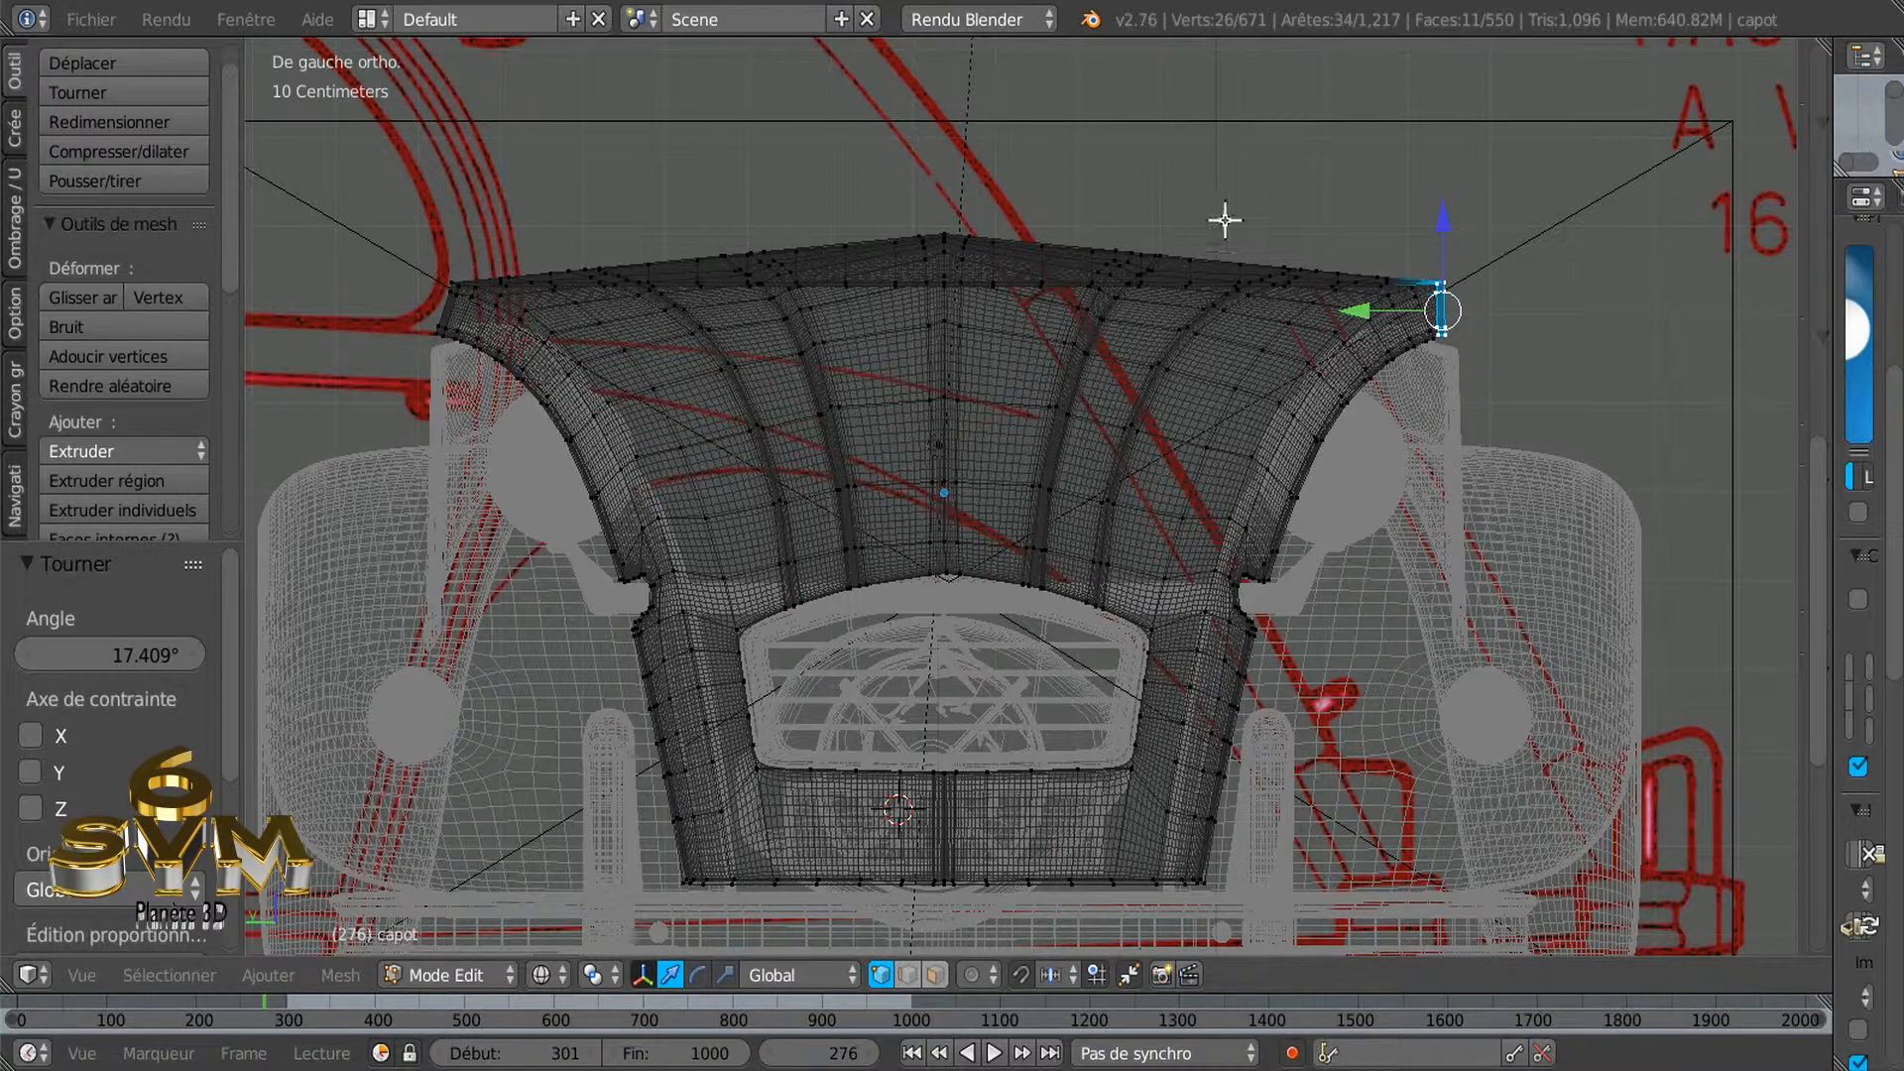
{"action": "left_click_drag", "start_coordinate": [1370, 311], "coordinate": [1372, 343]}
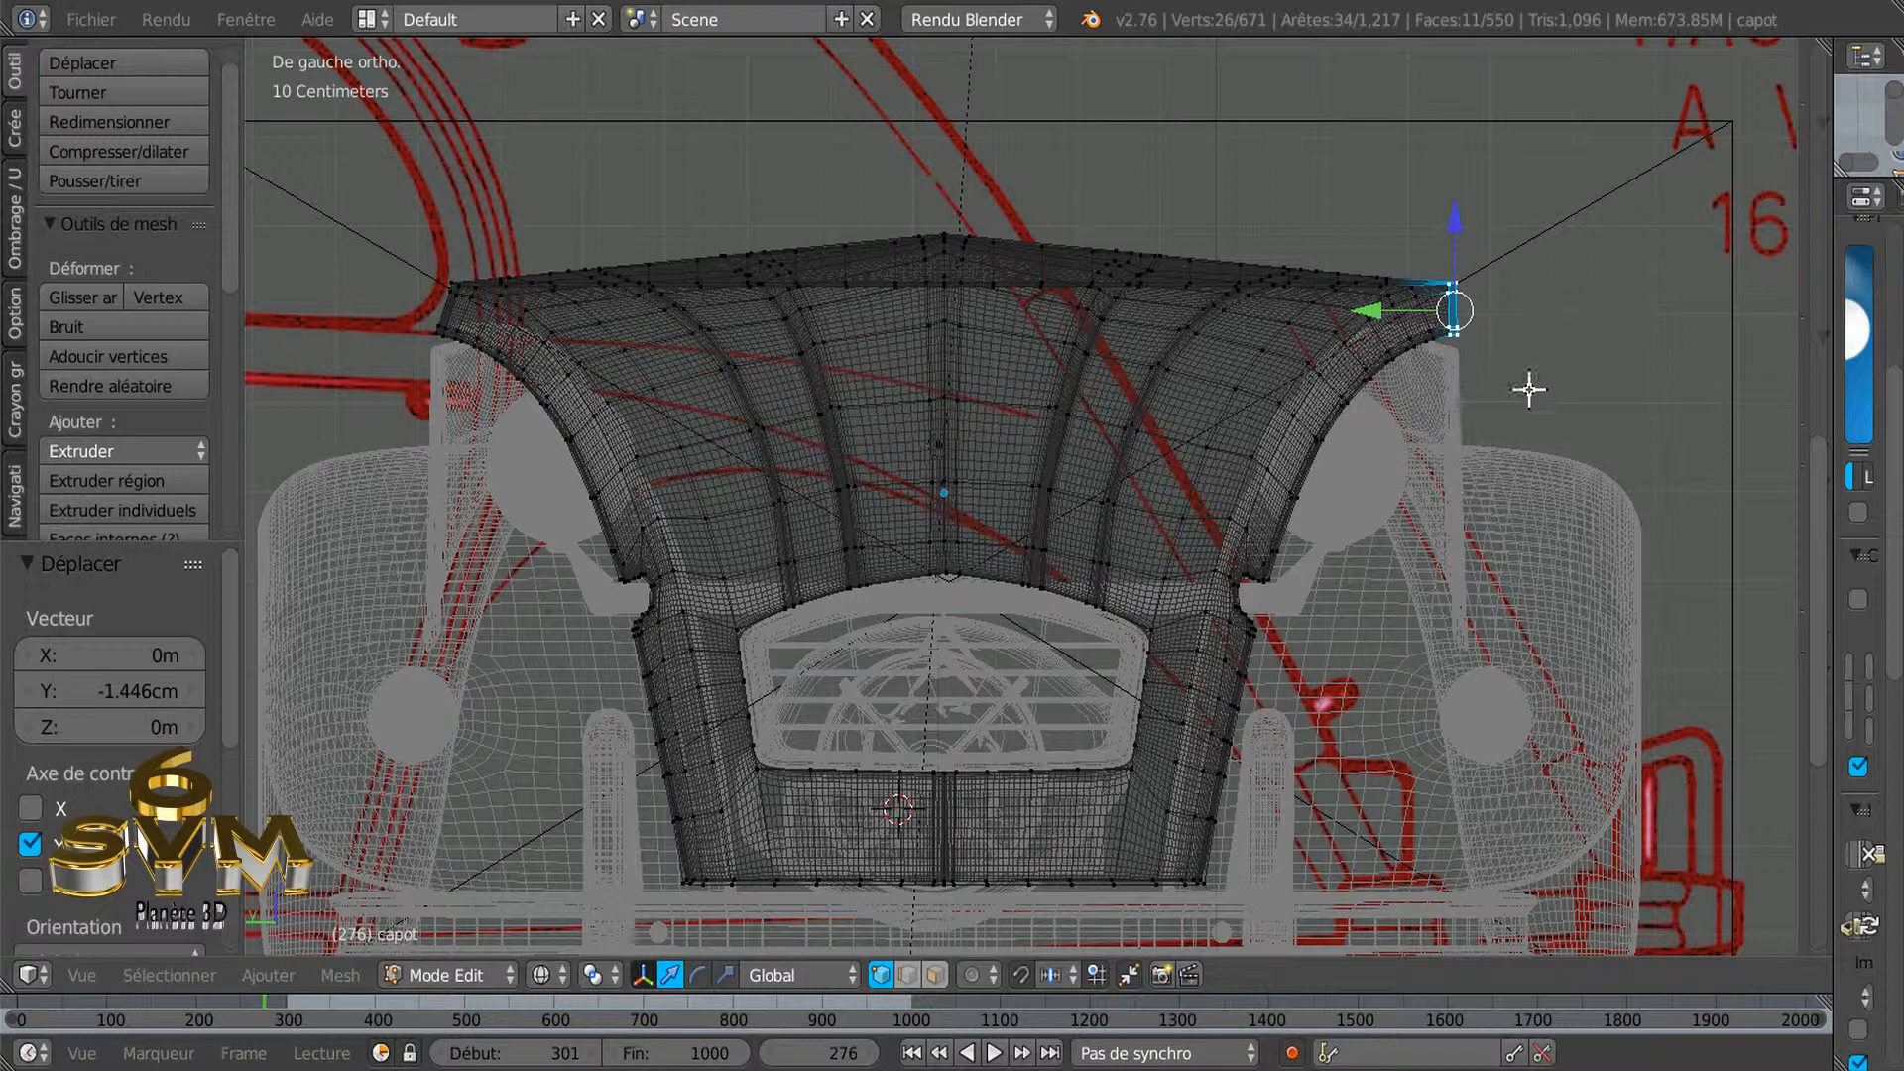
{"action": "key", "text": "z"}
{"action": "scroll", "coordinate": [1539, 399], "scroll_direction": "up", "scroll_amount": 4}
{"action": "scroll", "coordinate": [1359, 333], "scroll_direction": "up", "scroll_amount": 2}
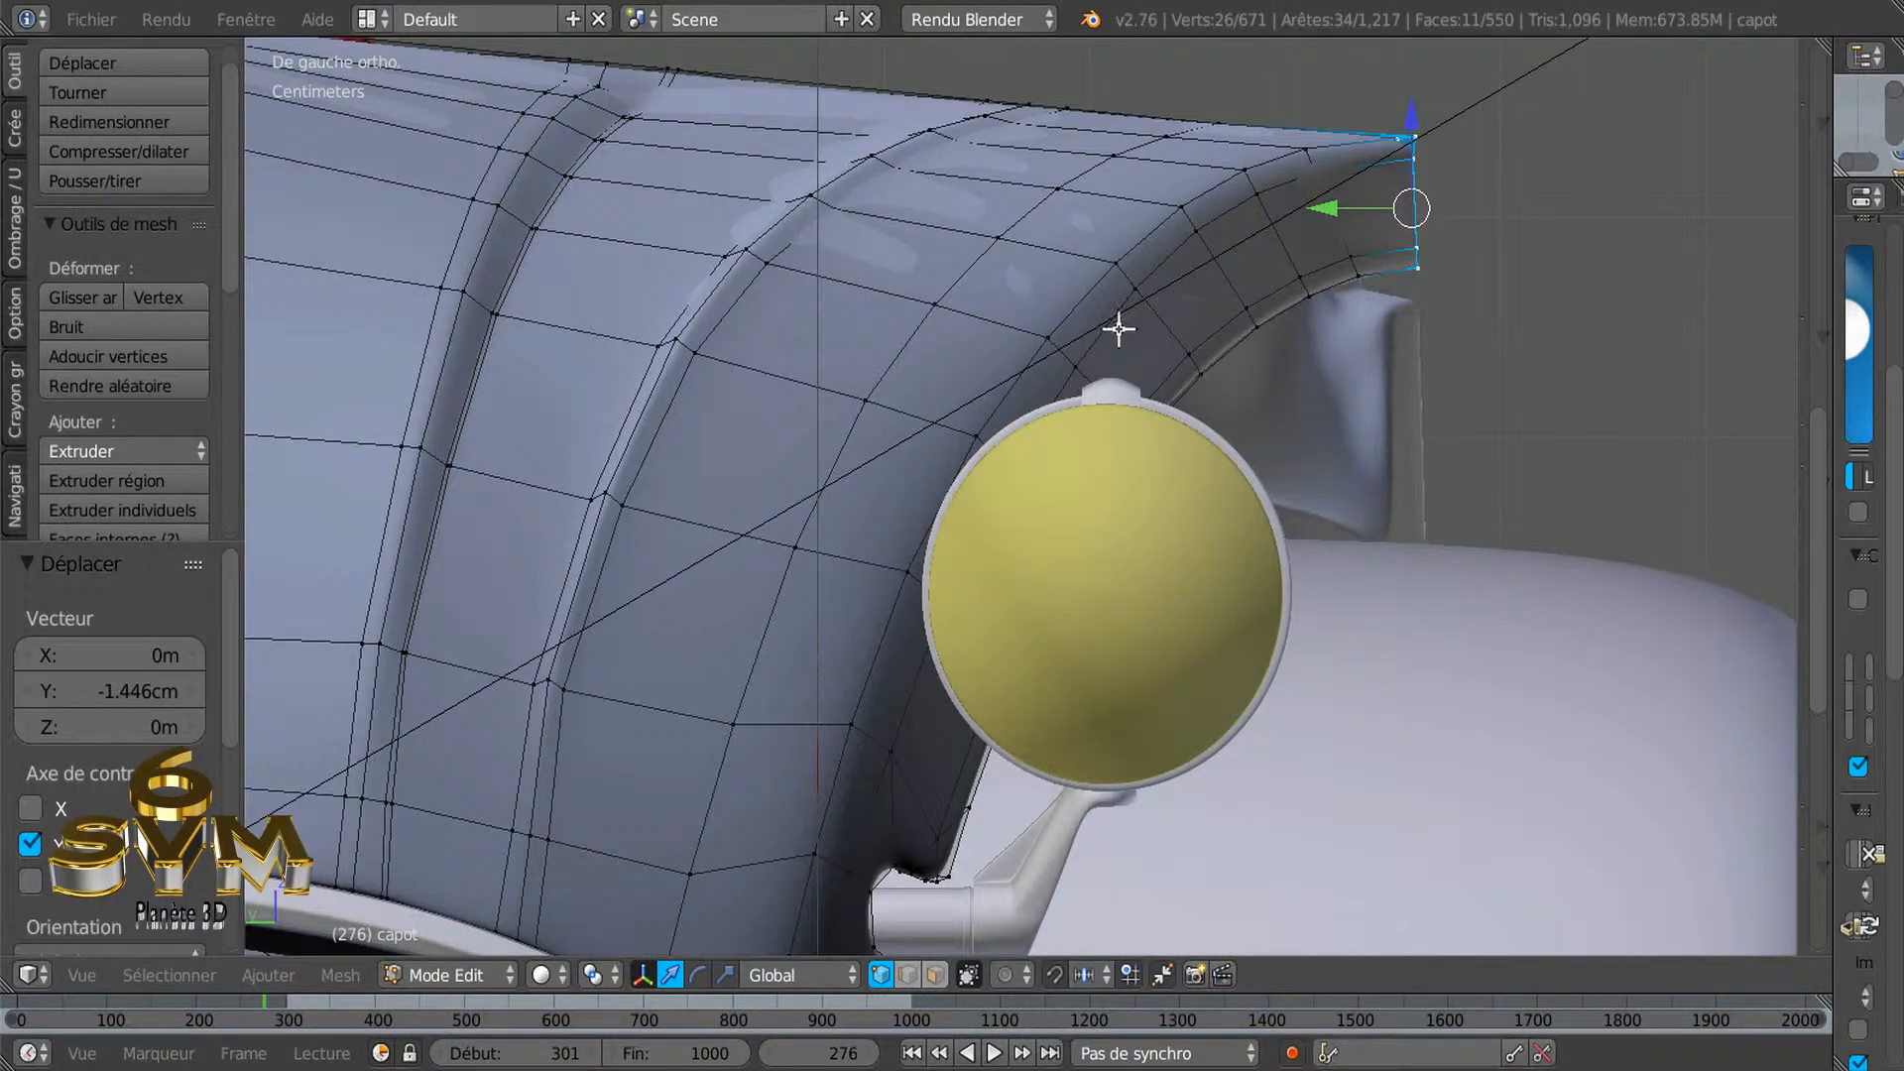
{"action": "scroll", "coordinate": [1310, 278], "scroll_direction": "down", "scroll_amount": 4}
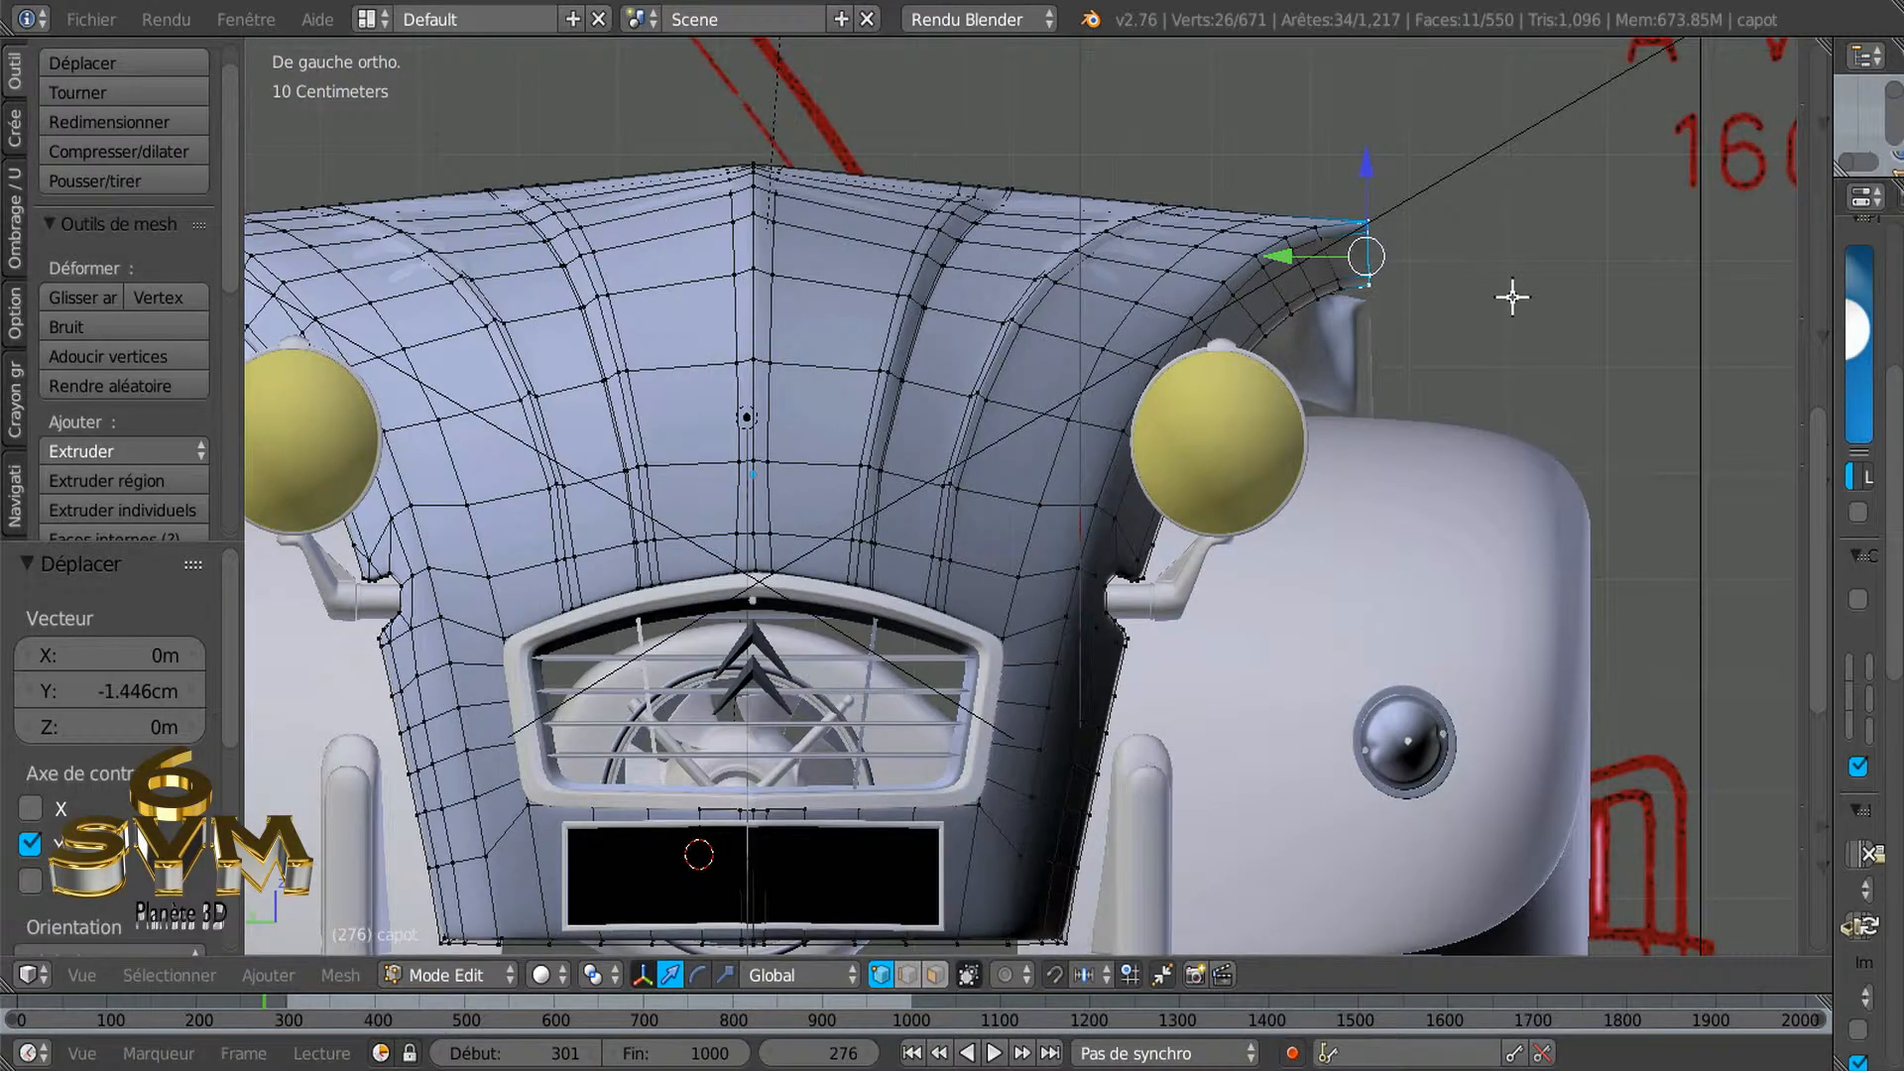
{"action": "scroll", "coordinate": [1513, 297], "scroll_direction": "down", "scroll_amount": 2}
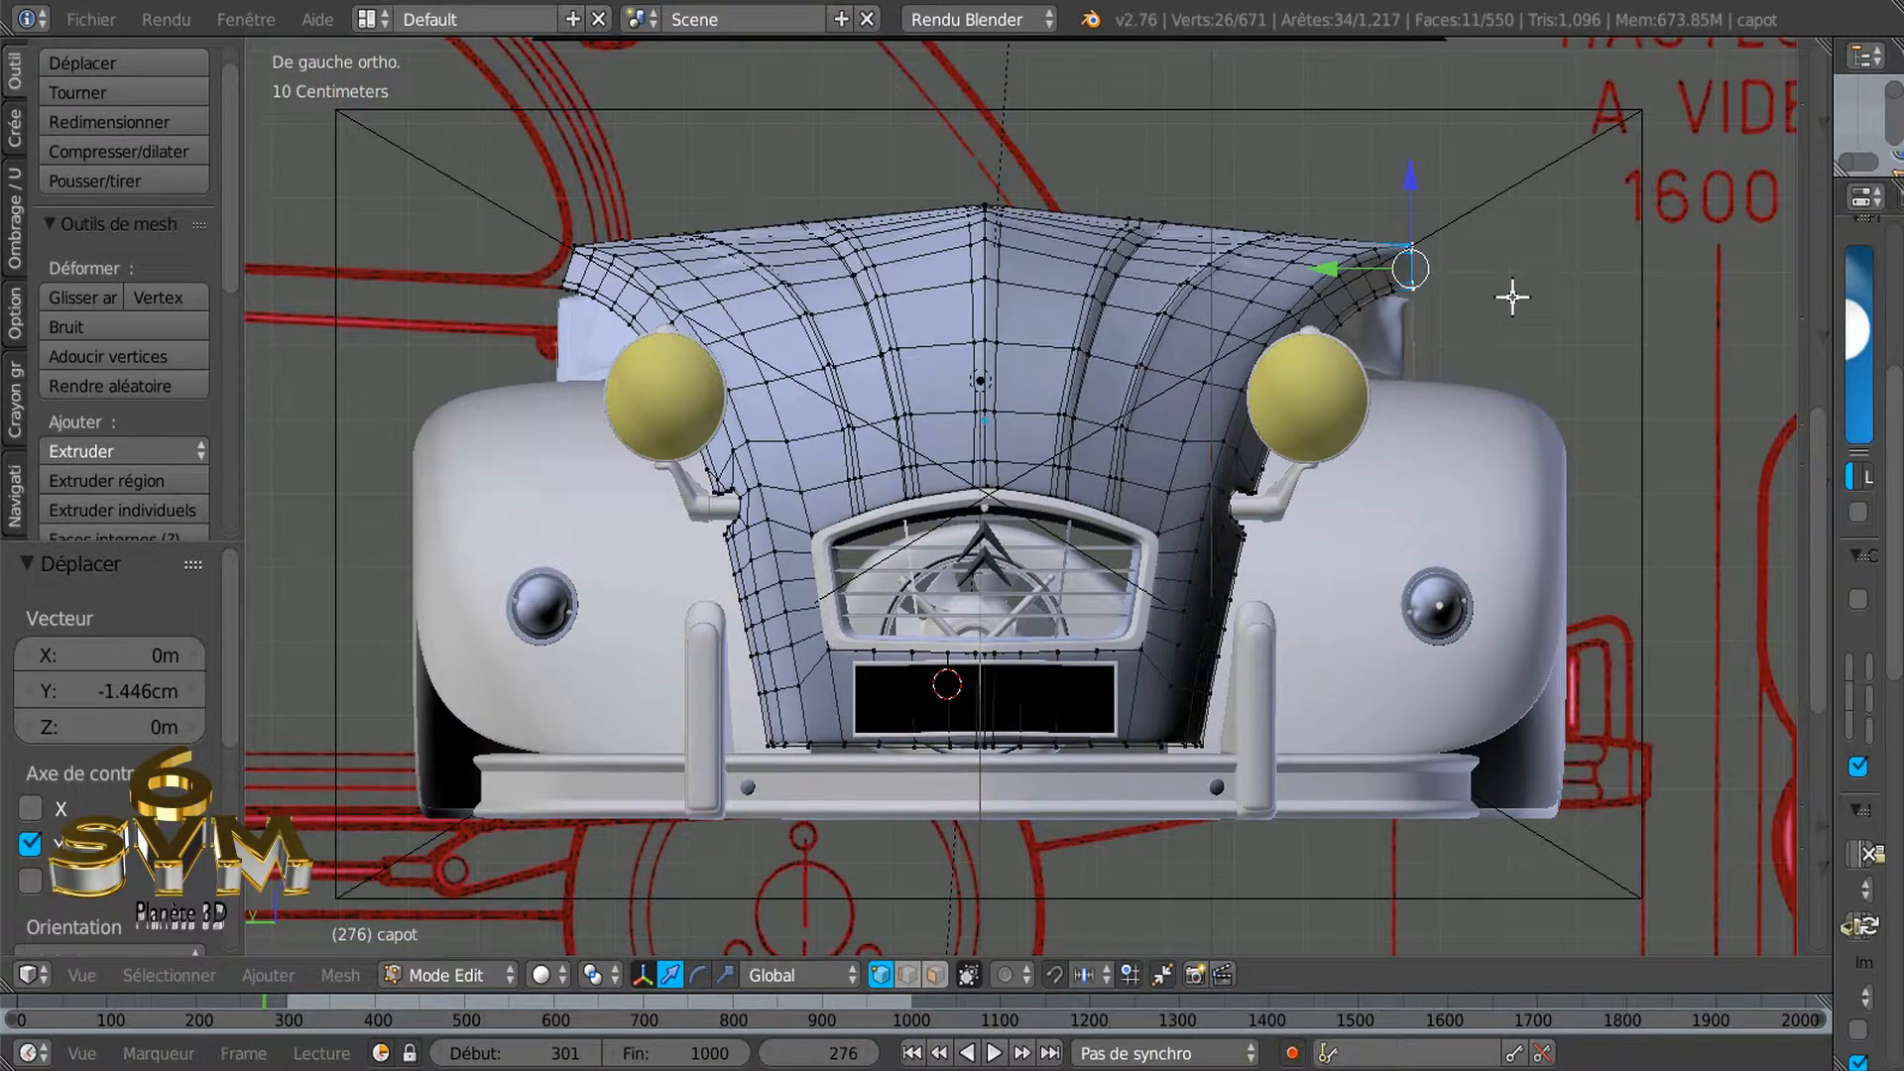
{"action": "scroll", "coordinate": [1512, 296], "scroll_direction": "up", "scroll_amount": 1}
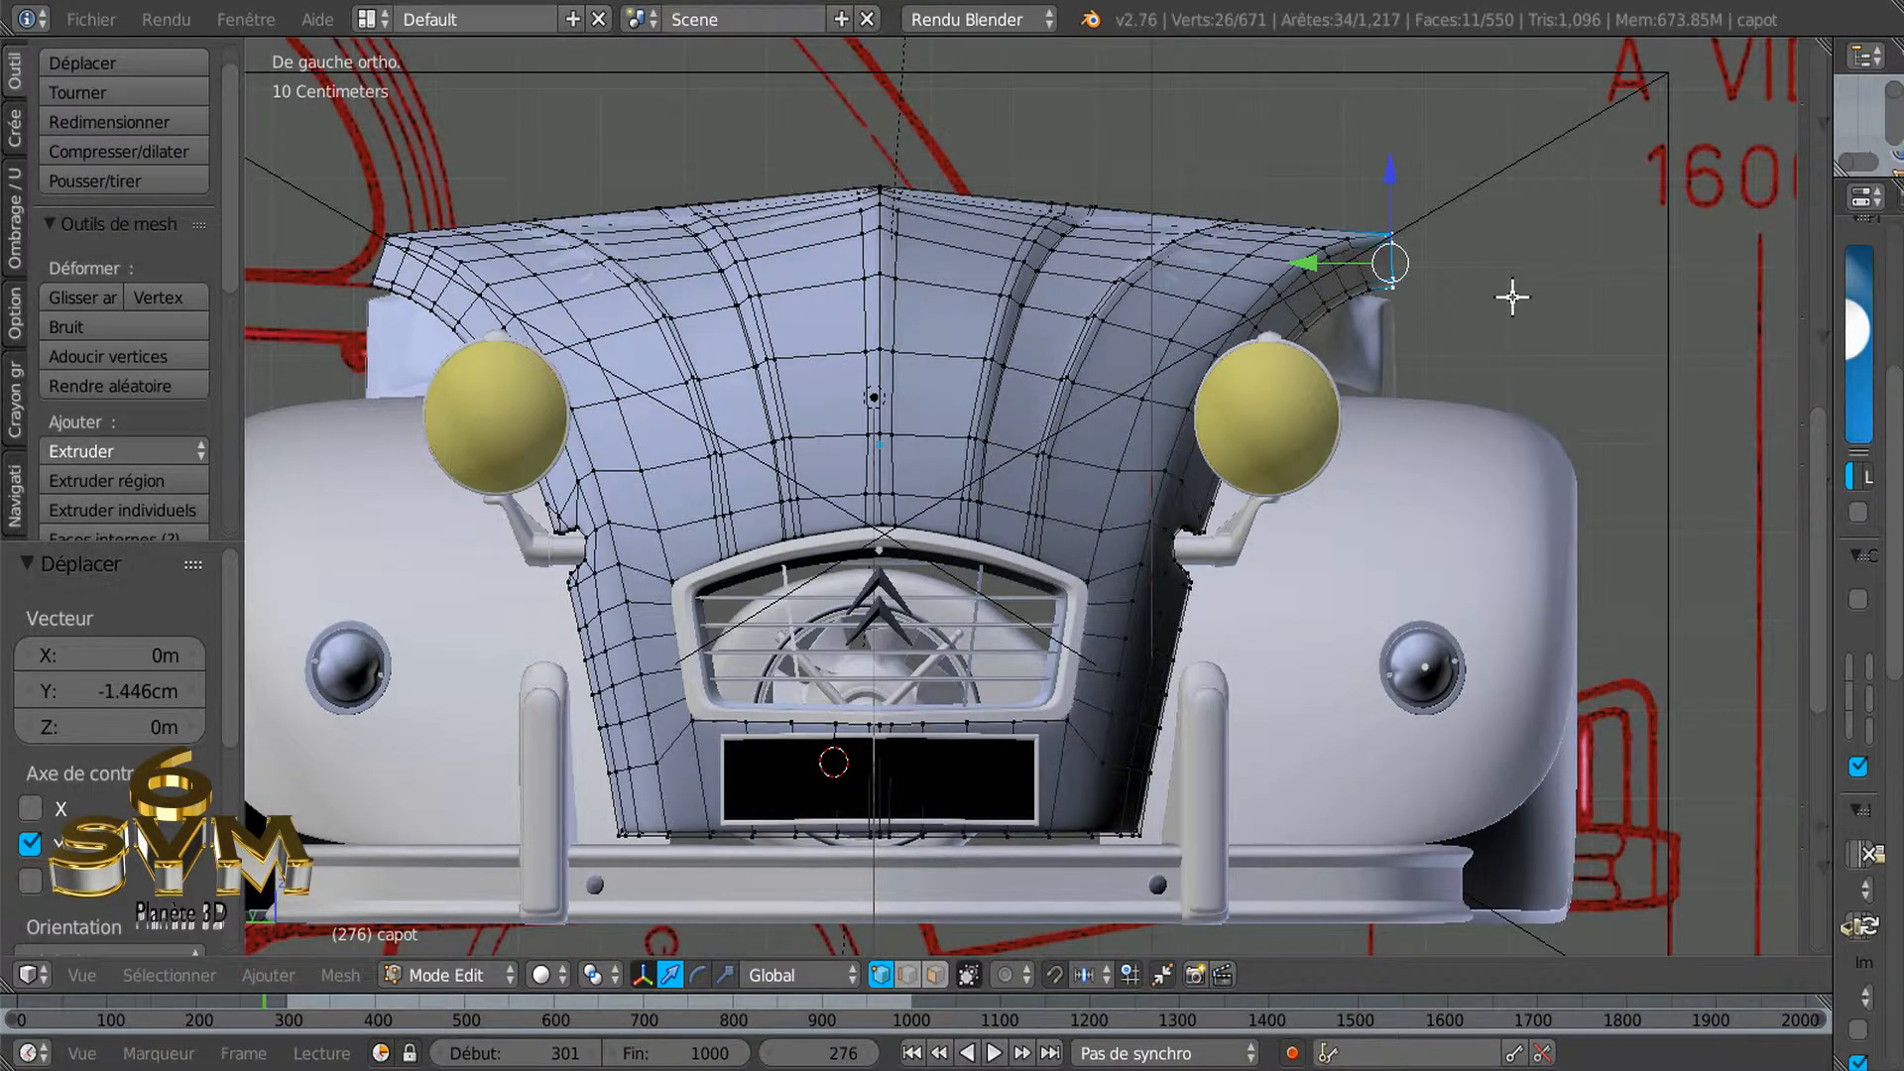
Clear the selection and select all vertices at the hood's opposite rear outer corner in wireframe display
{"action": "key", "text": "z"}
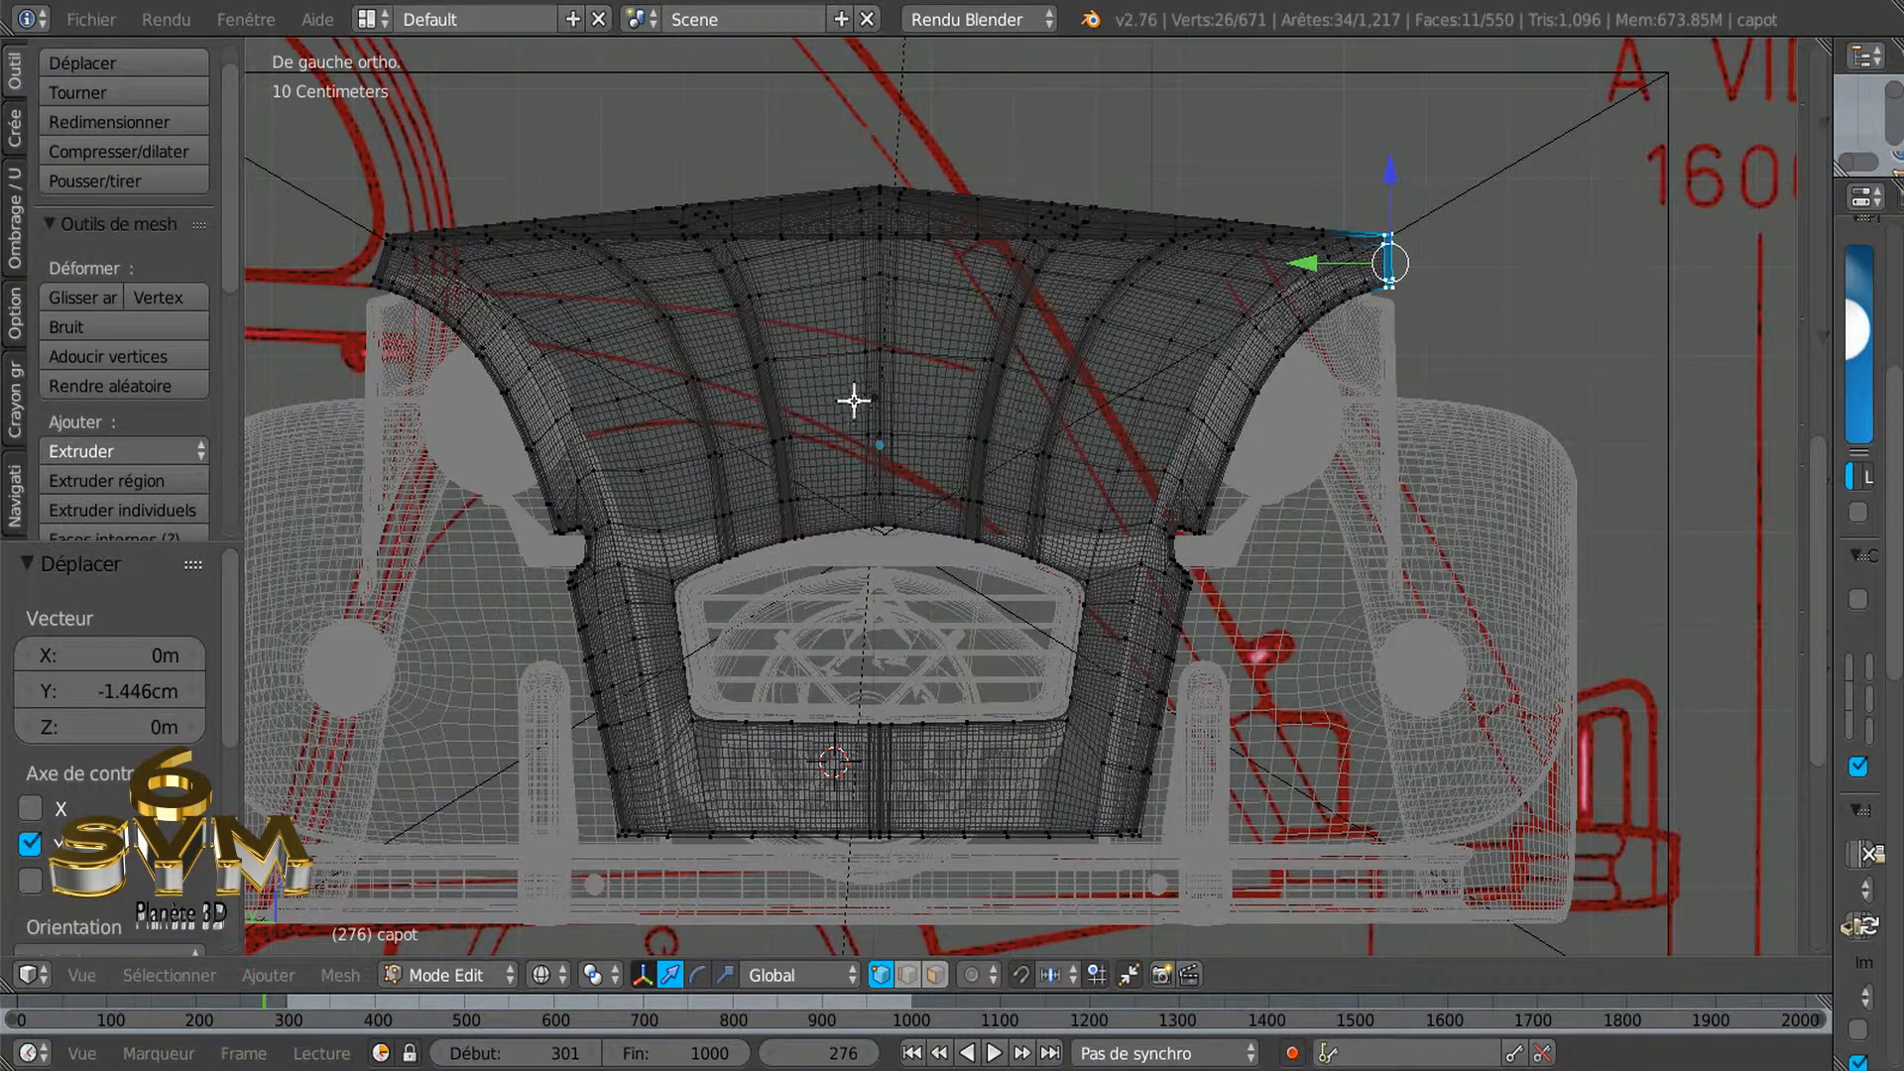
{"action": "key", "text": "a"}
{"action": "key", "text": "a"}
{"action": "key", "text": "a"}
{"action": "middle_click_drag", "start_coordinate": [854, 394], "coordinate": [1335, 421]}
{"action": "scroll", "coordinate": [1114, 450], "scroll_direction": "up", "scroll_amount": 4}
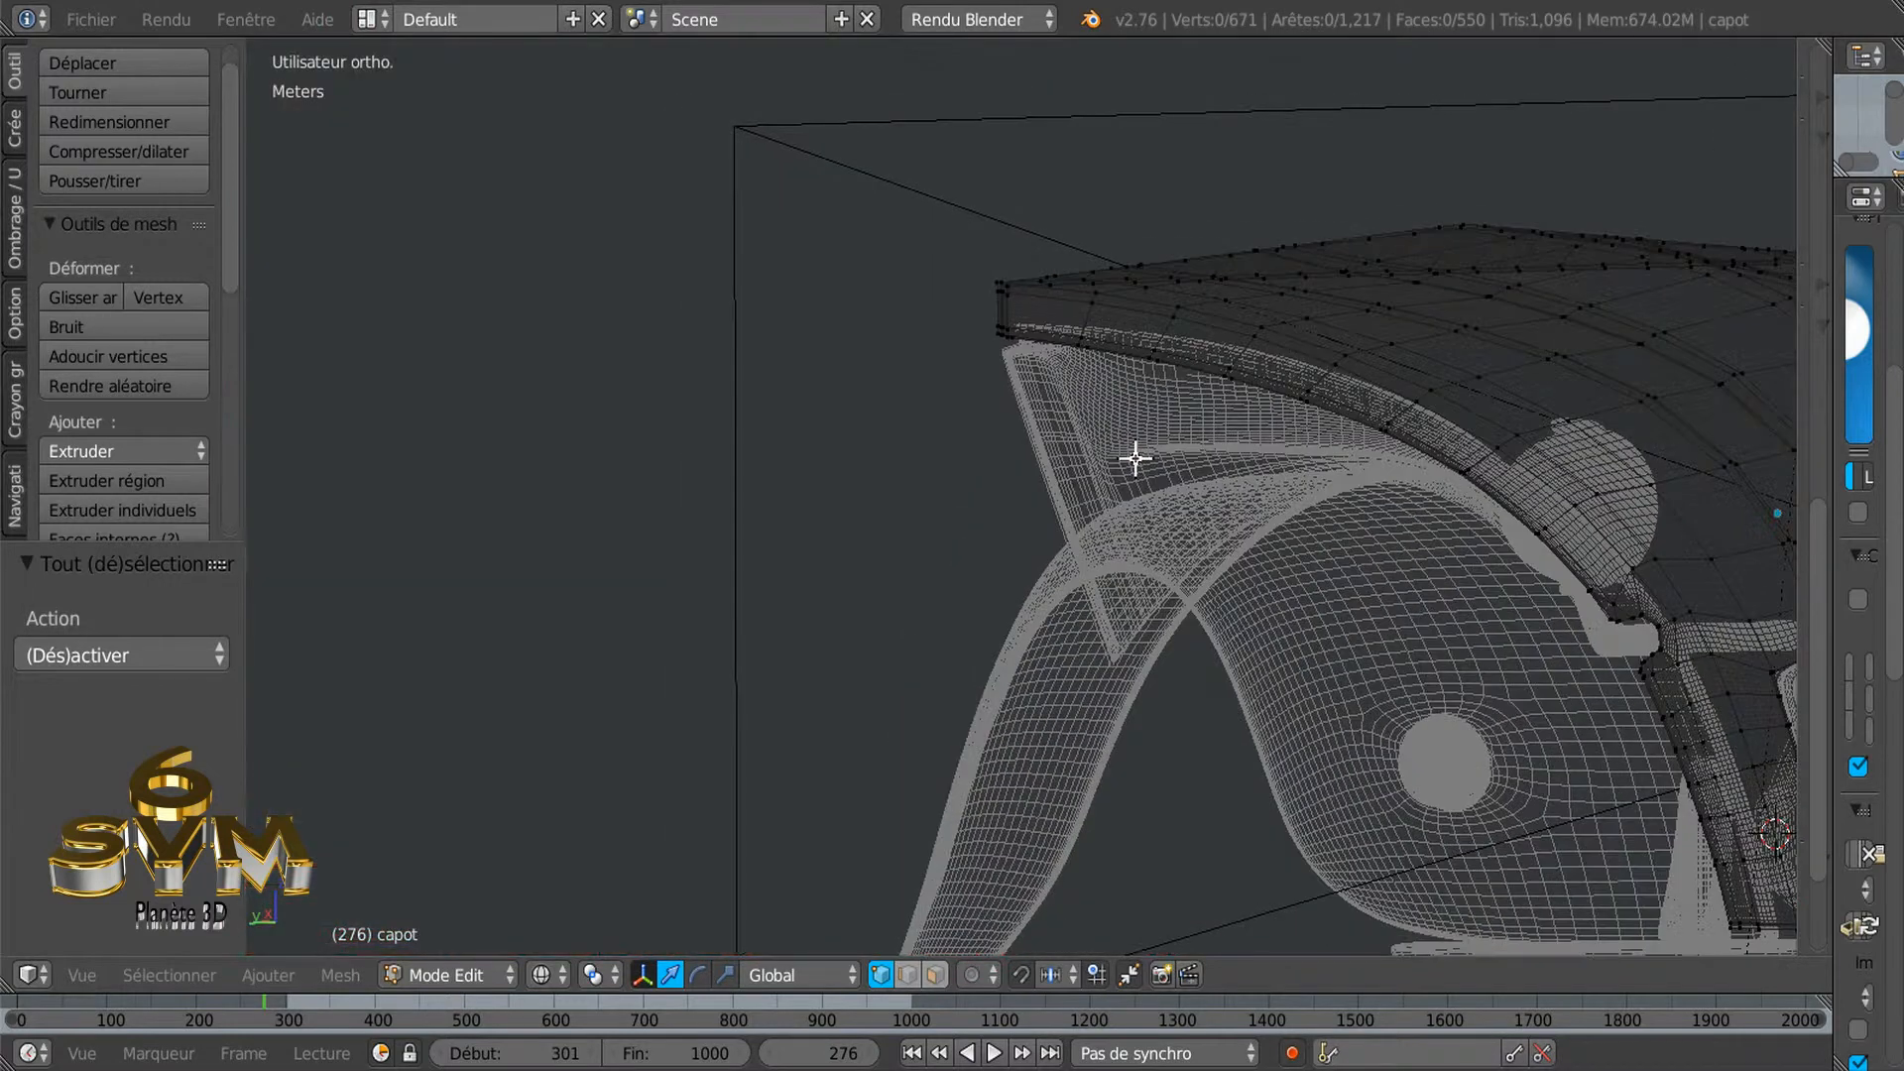
{"action": "scroll", "coordinate": [1068, 405], "scroll_direction": "up", "scroll_amount": 4}
{"action": "key", "text": "c"}
{"action": "mouse_move", "coordinate": [952, 229]}
{"action": "left_mouse_down"}
{"action": "mouse_move", "coordinate": [926, 159]}
{"action": "mouse_move", "coordinate": [926, 268]}
{"action": "left_mouse_up"}
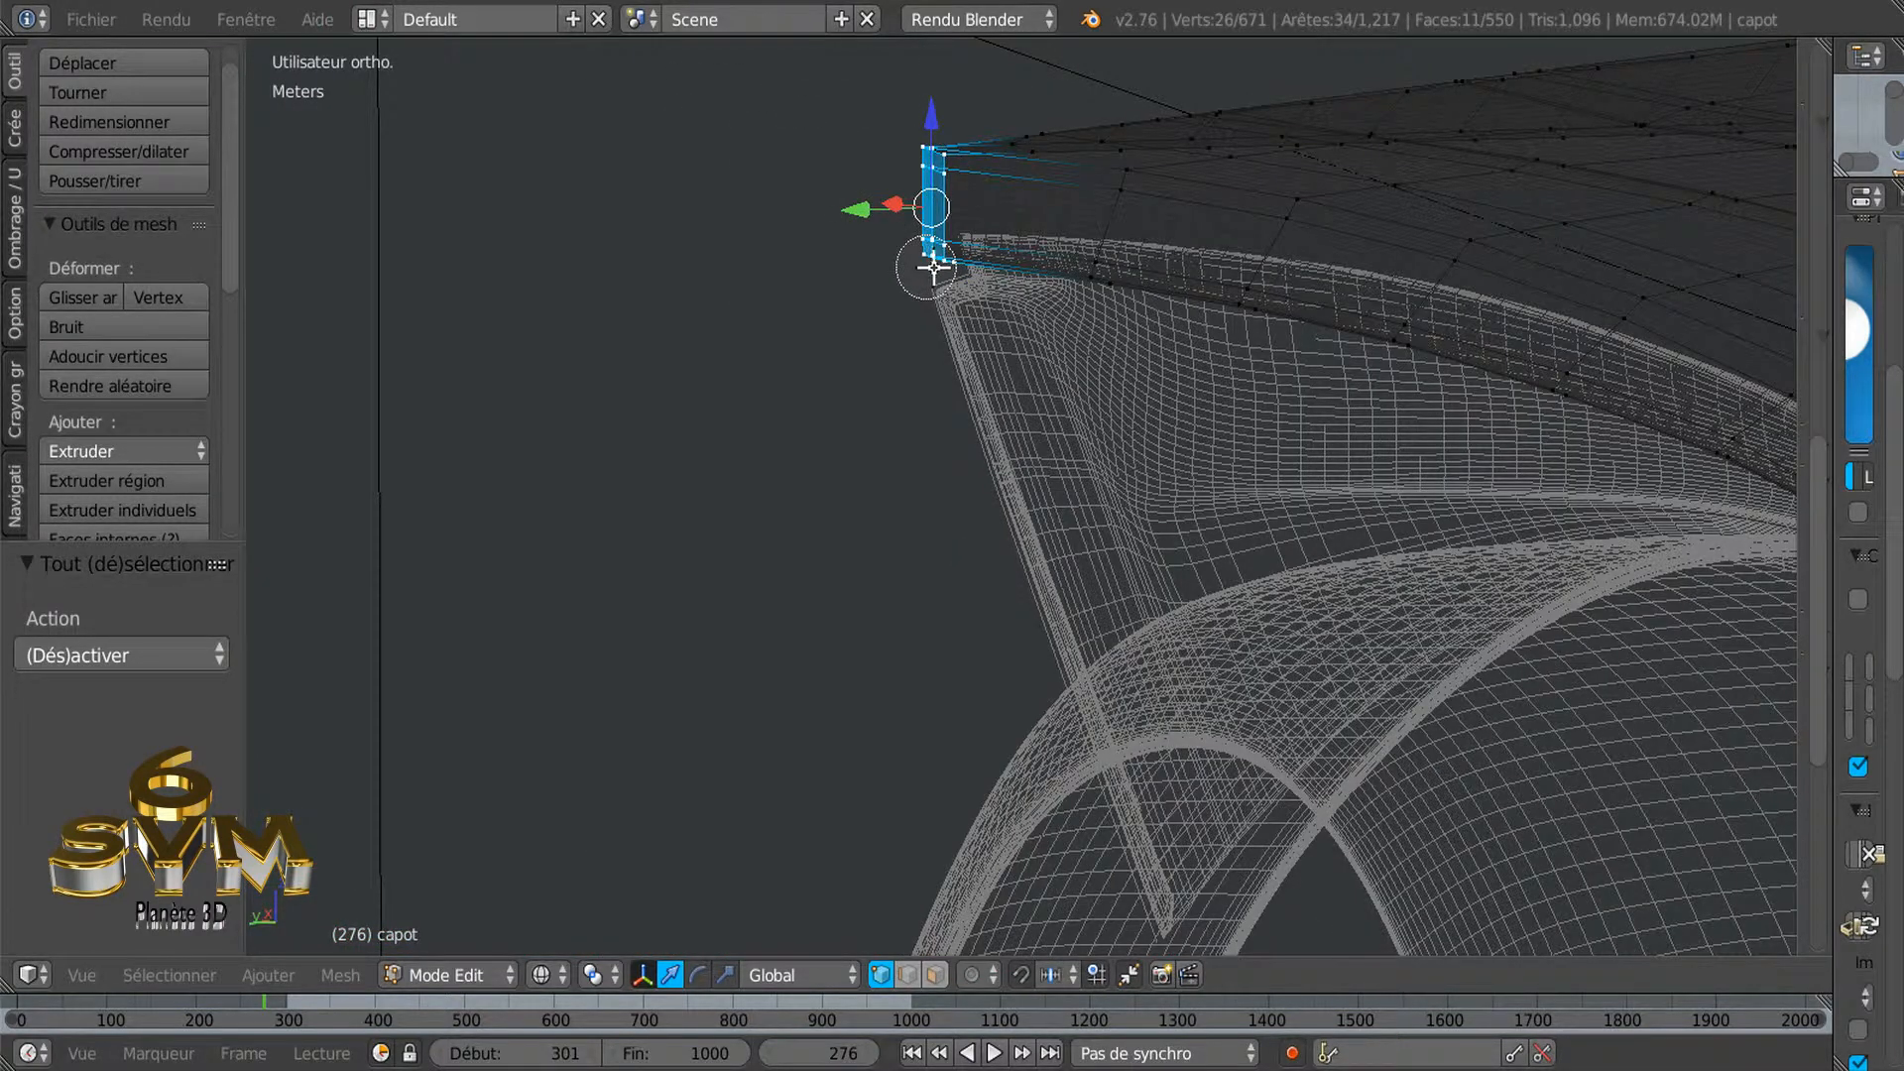
{"action": "right_click", "coordinate": [708, 359]}
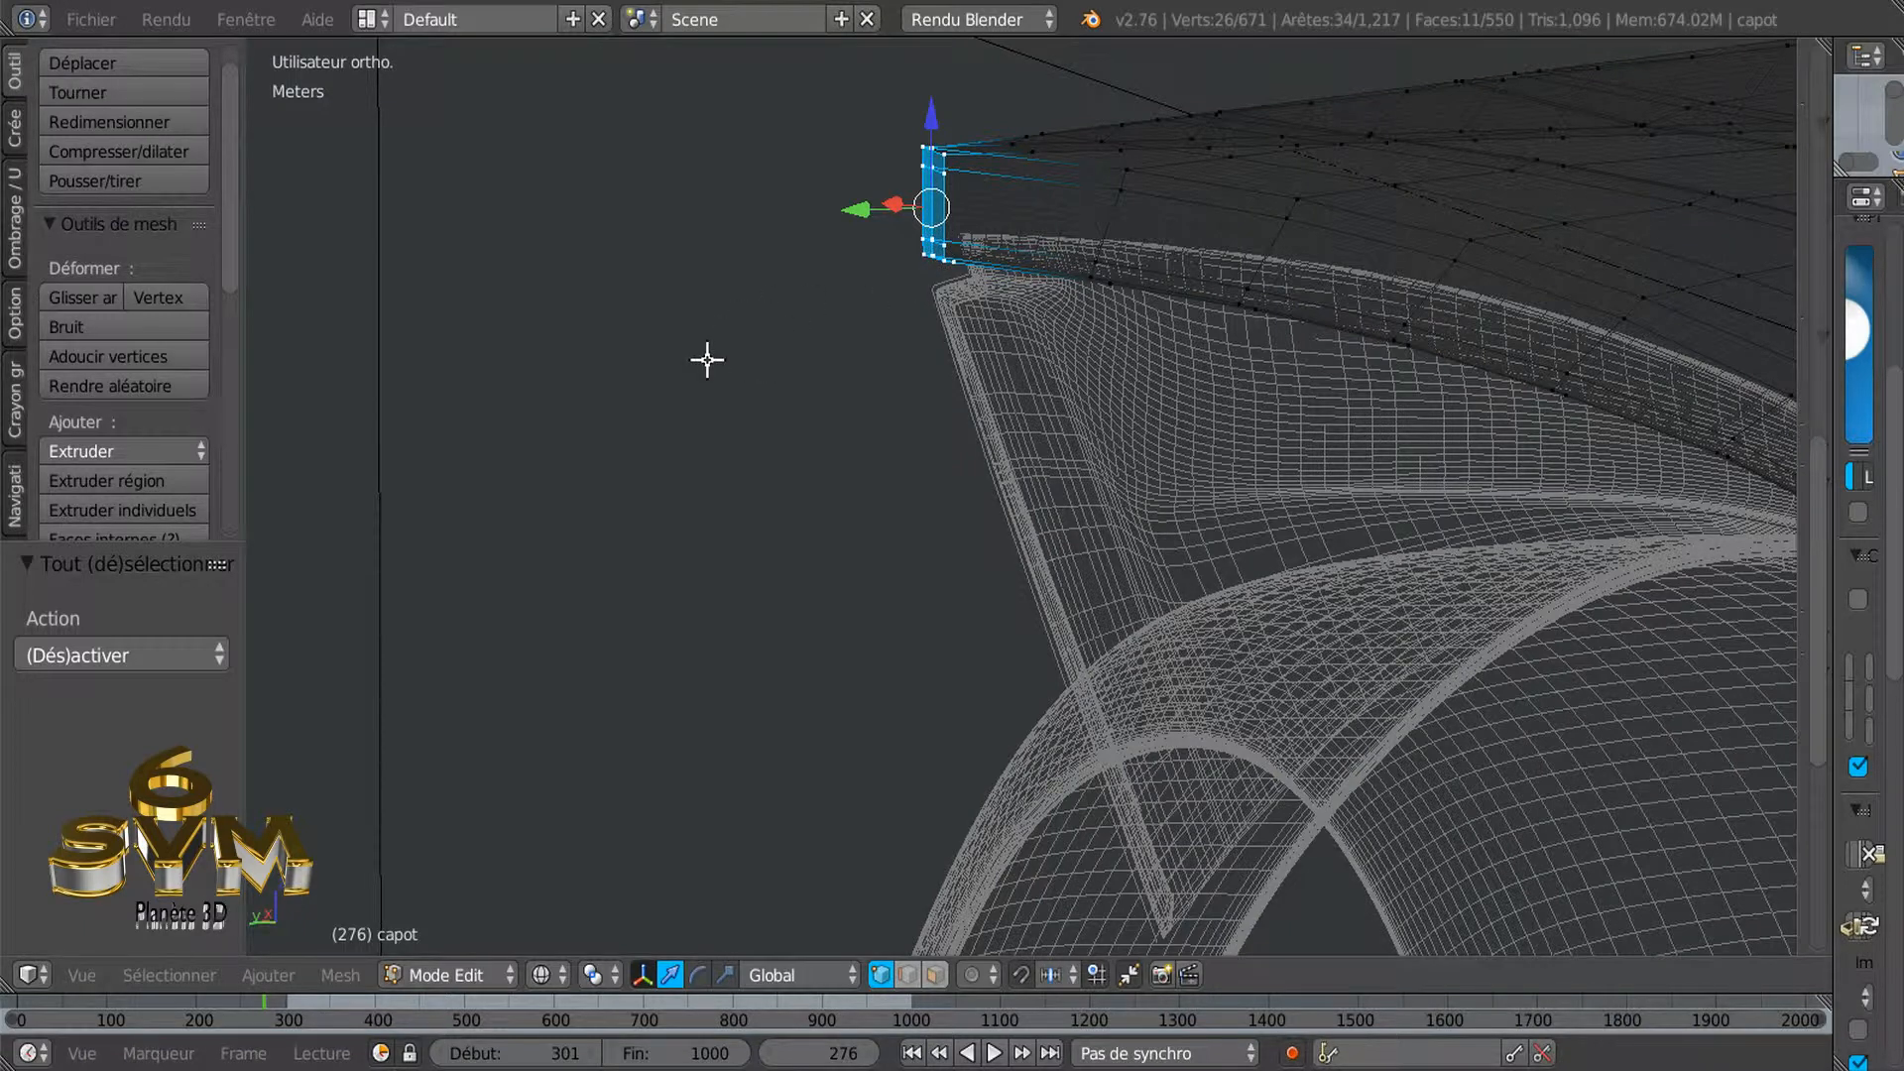
Rotate the opposite hood corner upright in left orthographic view, move it 1.156 cm along Y, and return to solid display
{"action": "key", "text": "ctrl+KP_3"}
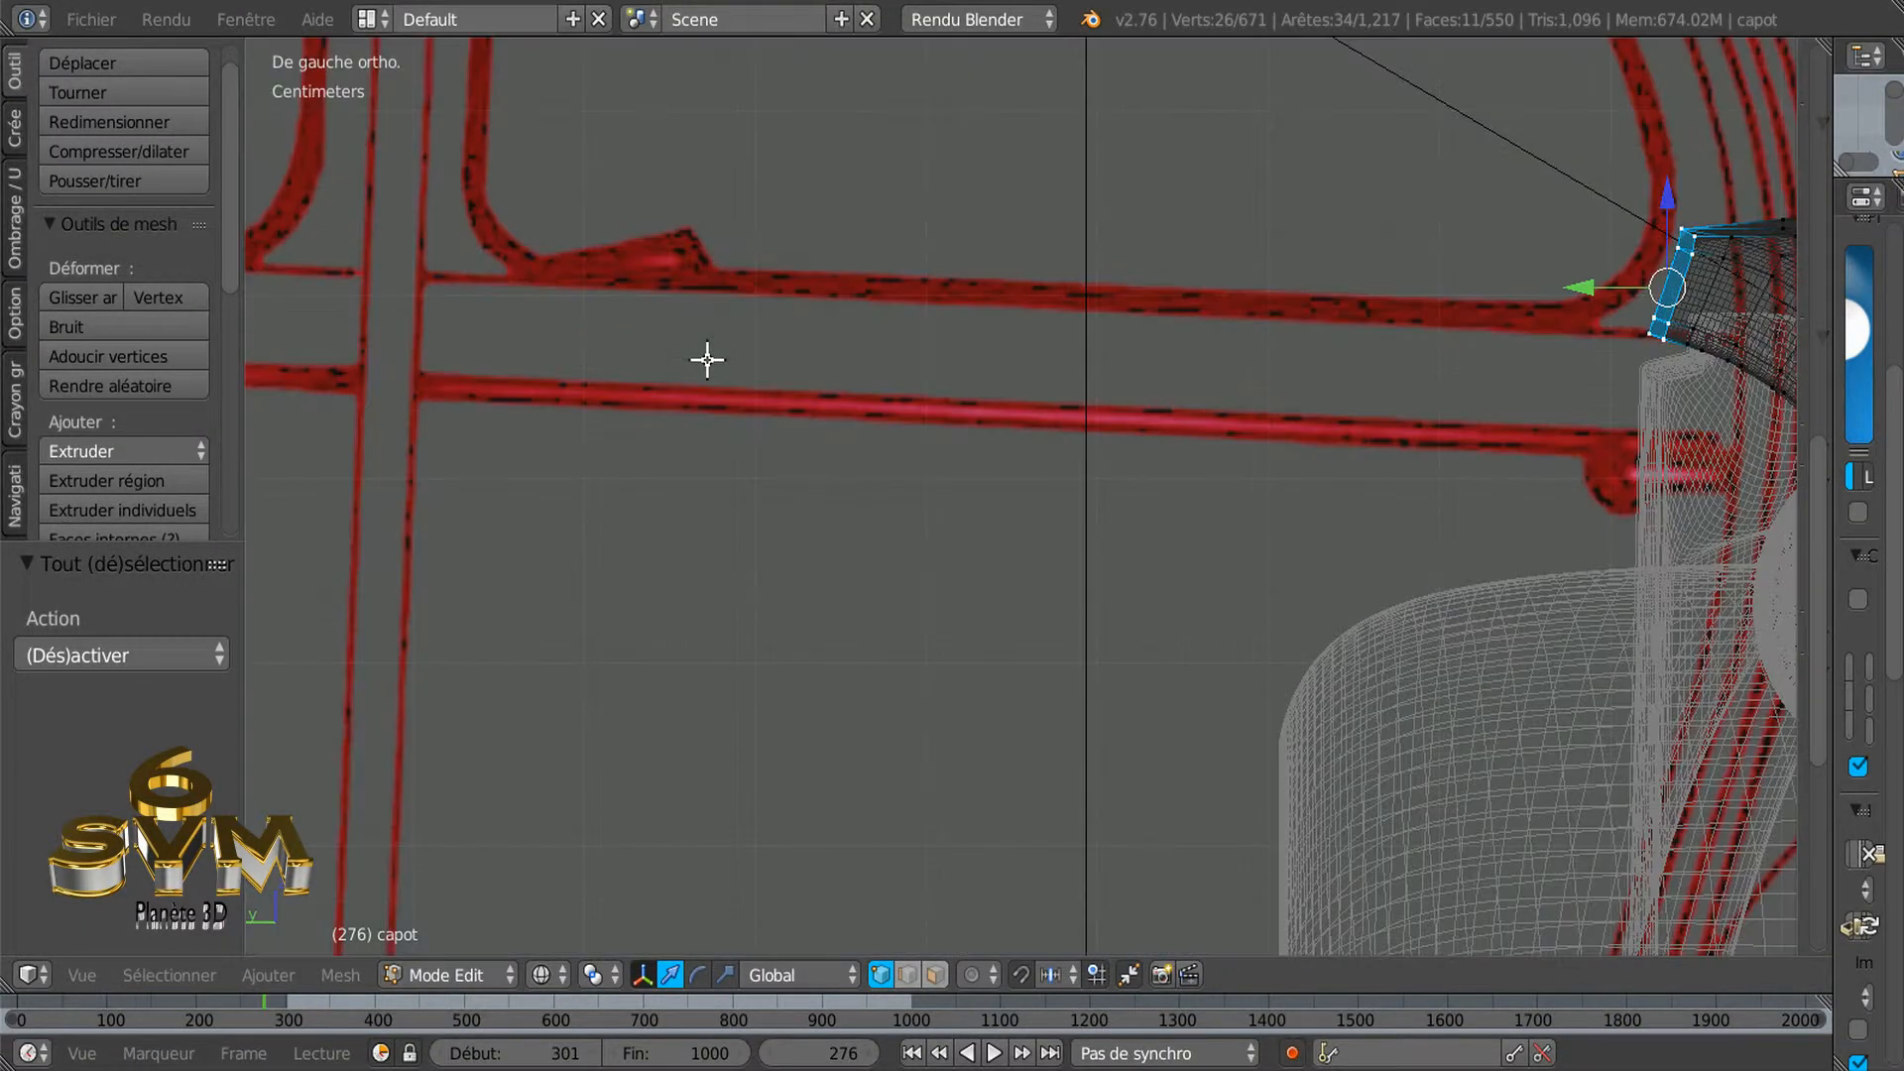
{"action": "scroll", "coordinate": [707, 360], "scroll_direction": "down", "scroll_amount": 4}
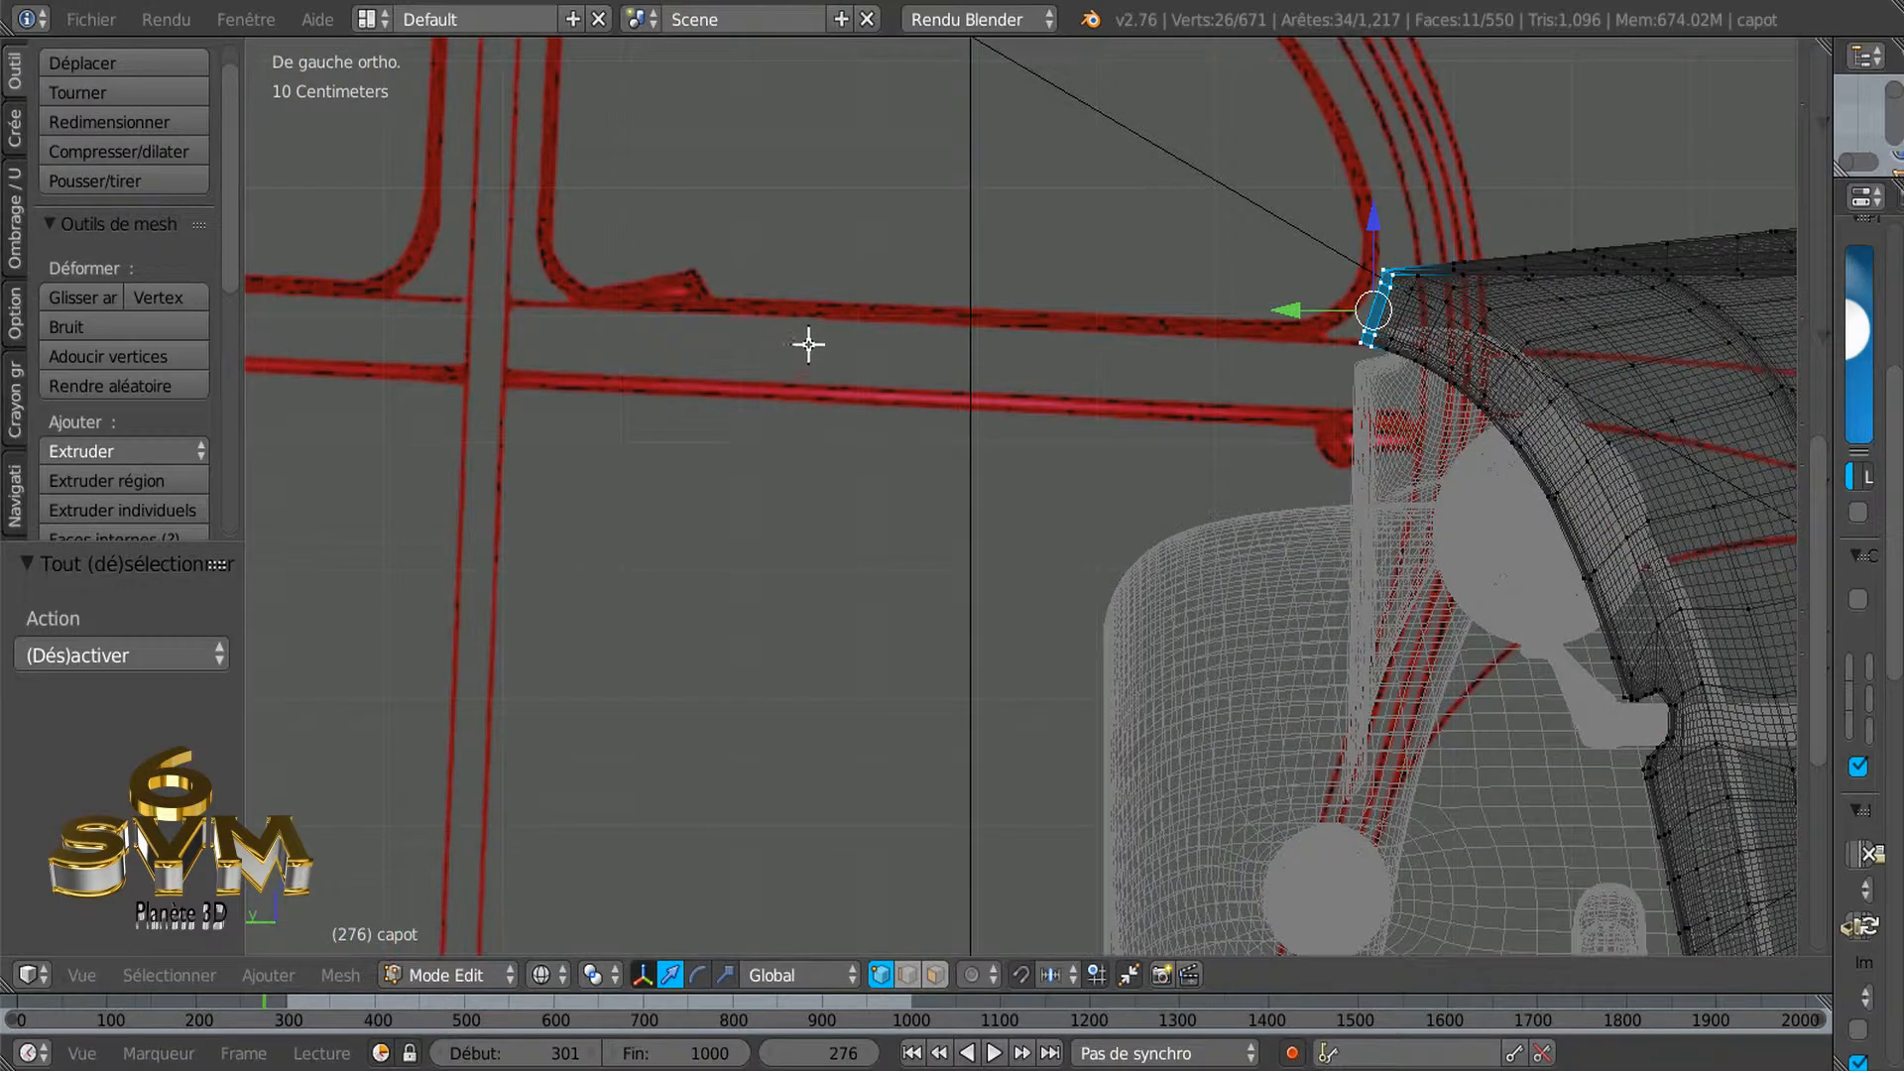
{"action": "scroll", "coordinate": [546, 264], "scroll_direction": "up", "scroll_amount": 3}
{"action": "middle_click_drag", "start_coordinate": [1331, 438], "coordinate": [842, 361], "text": "shift"}
{"action": "scroll", "coordinate": [1033, 370], "scroll_direction": "down", "scroll_amount": 2}
{"action": "middle_click_drag", "start_coordinate": [1033, 370], "coordinate": [1021, 357], "text": "shift"}
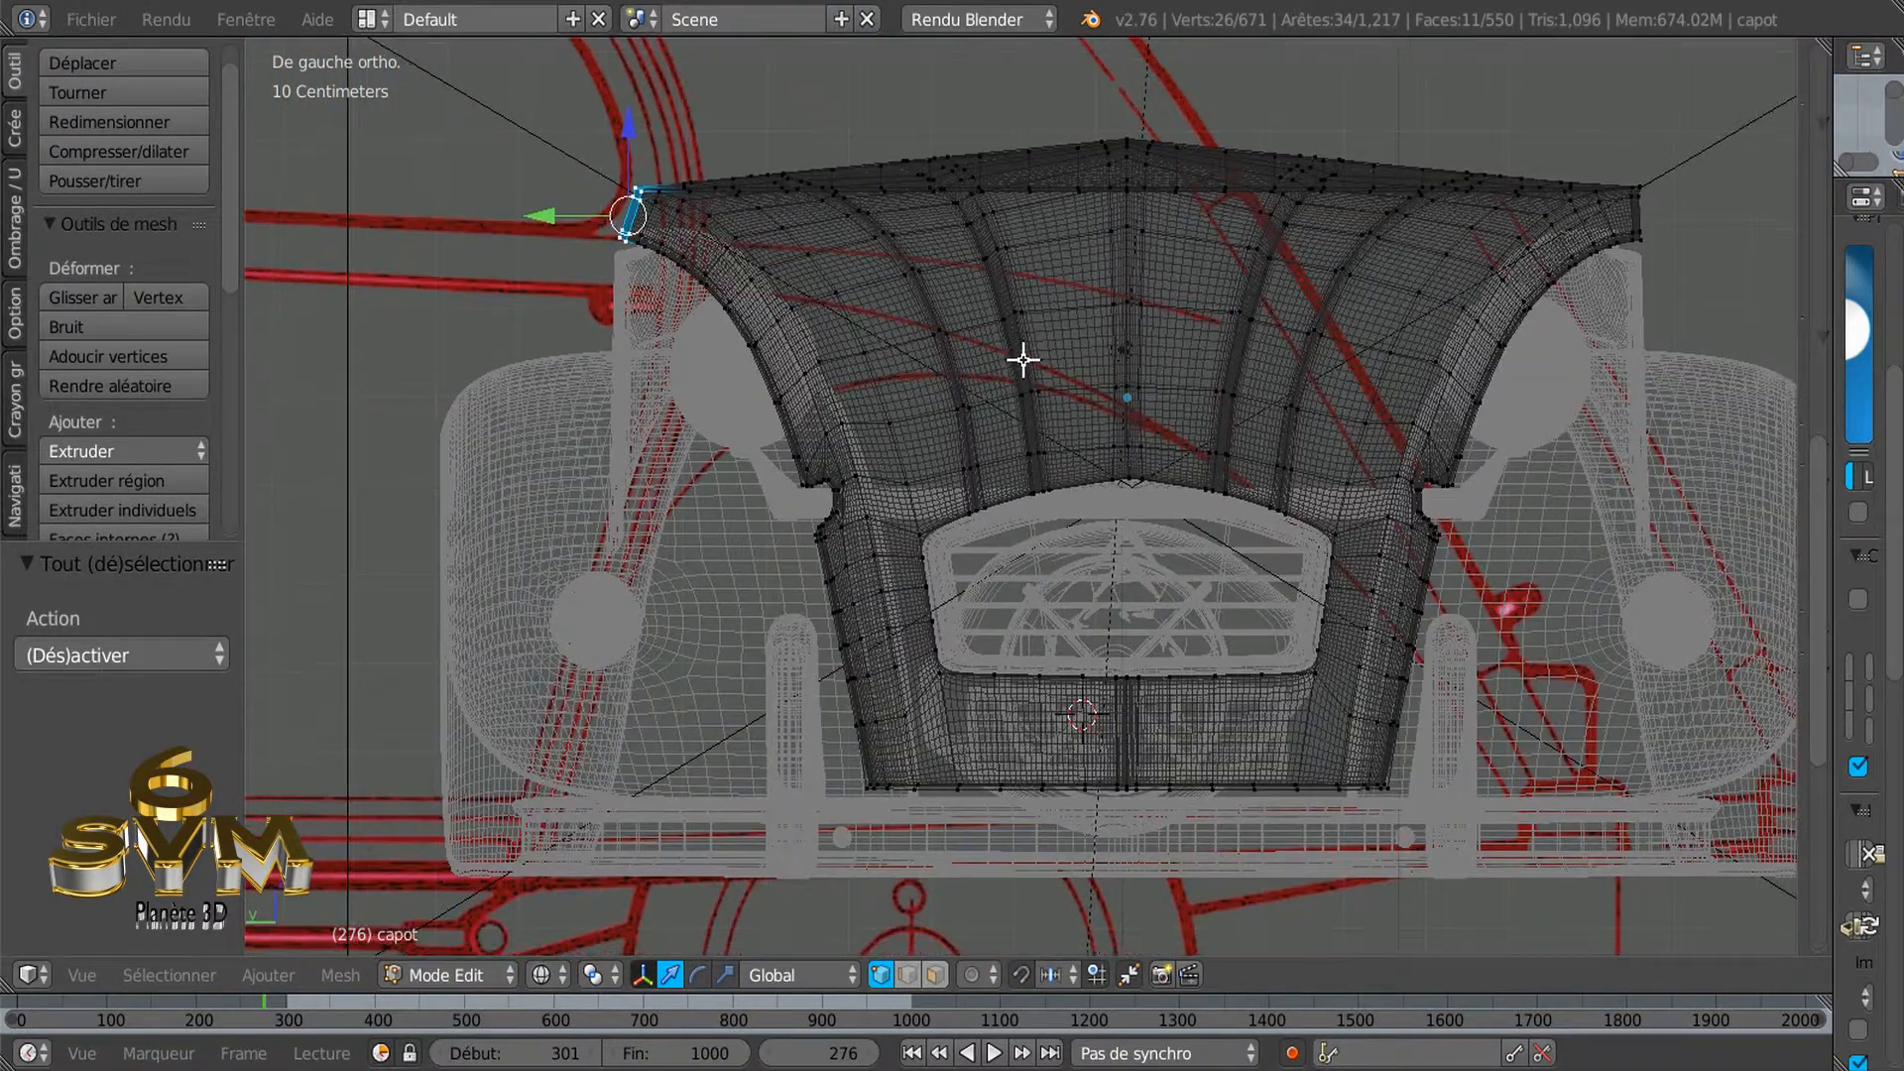
{"action": "key", "text": "r"}
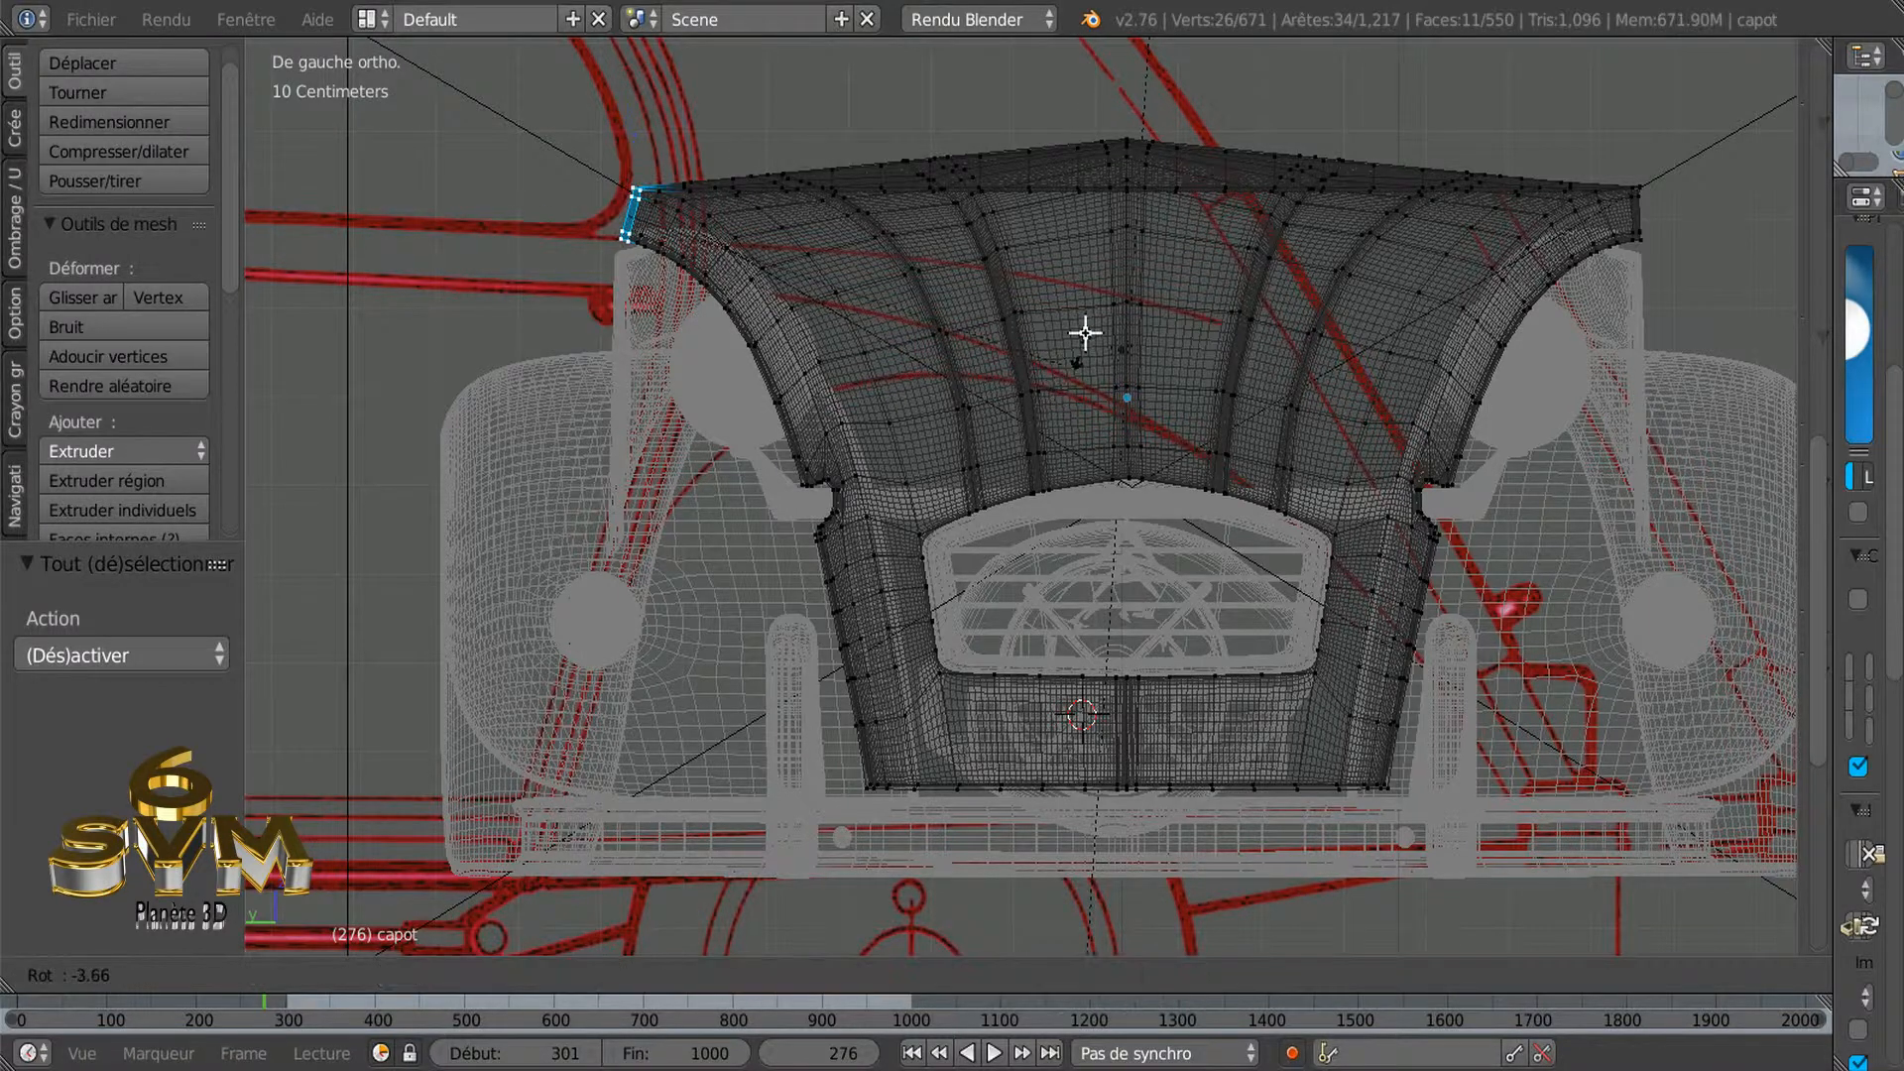
{"action": "left_click", "coordinate": [1118, 228]}
{"action": "left_click_drag", "start_coordinate": [539, 217], "coordinate": [526, 215]}
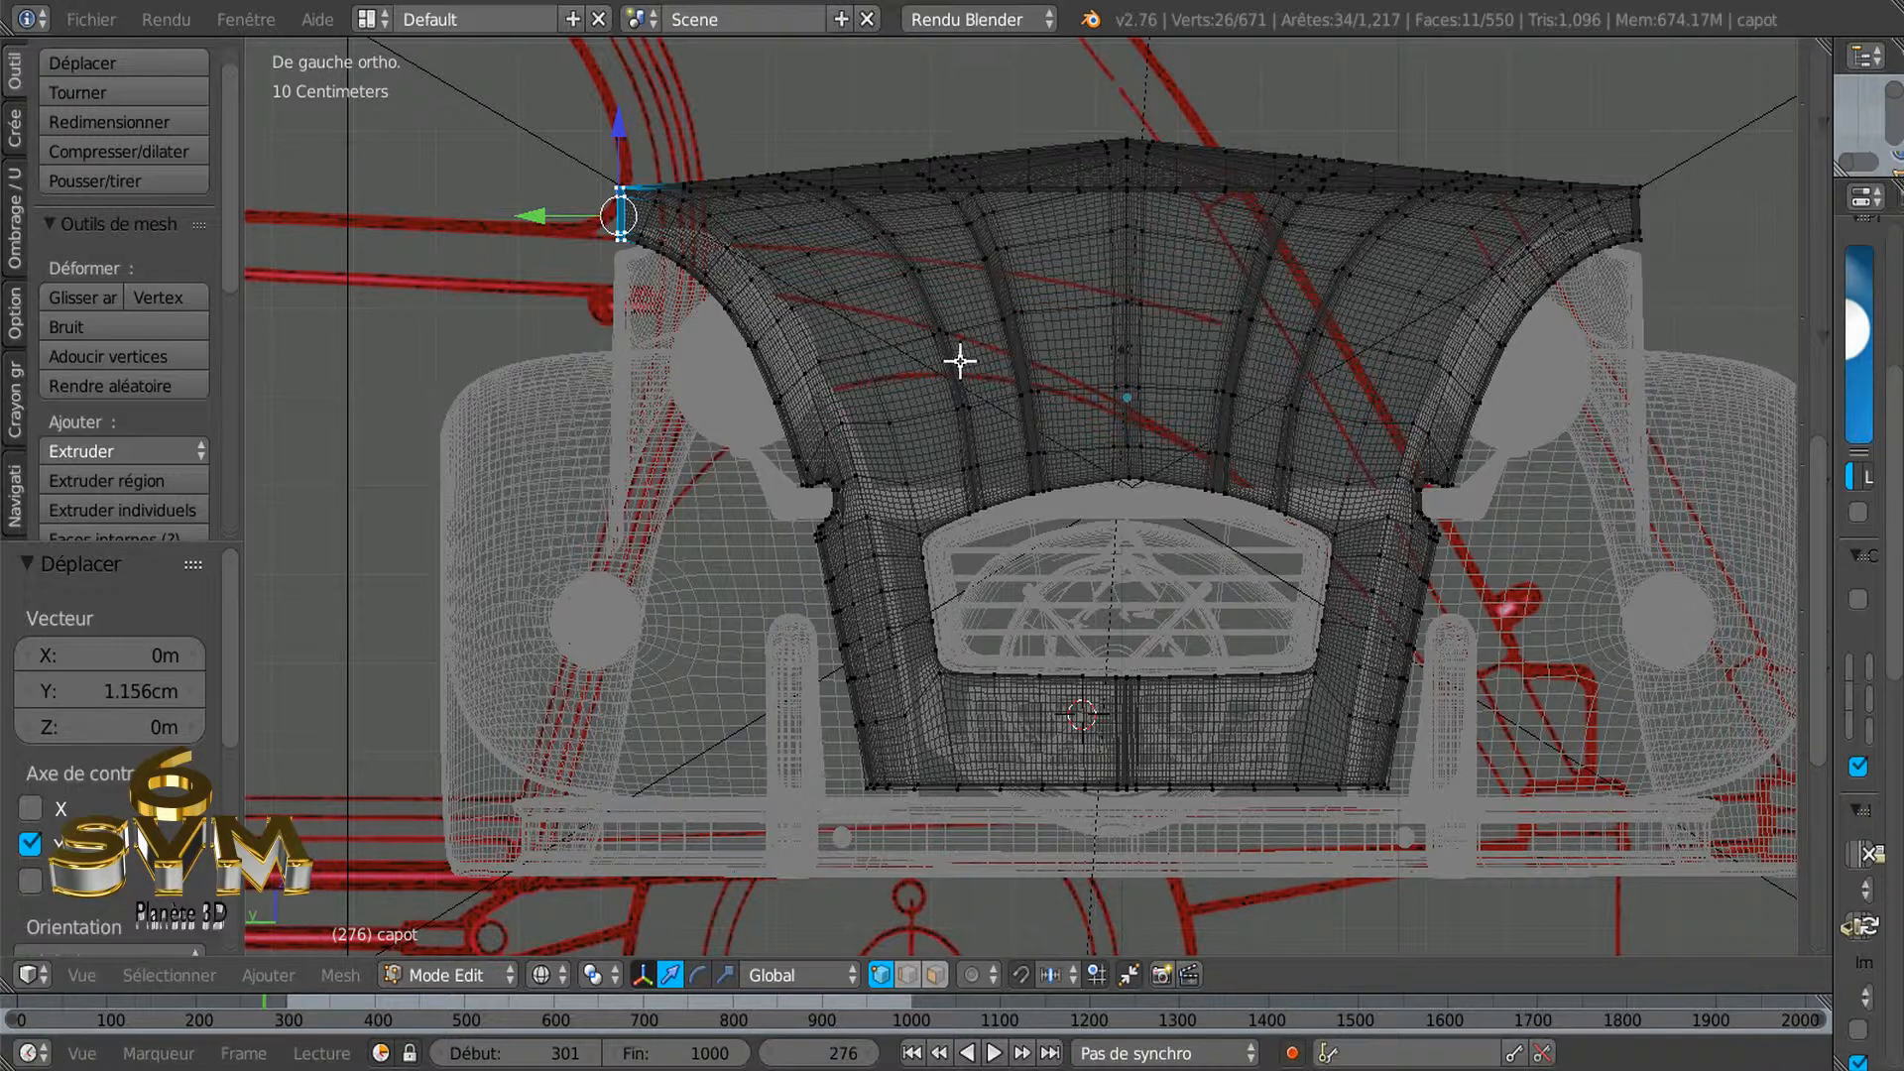
{"action": "key", "text": "z"}
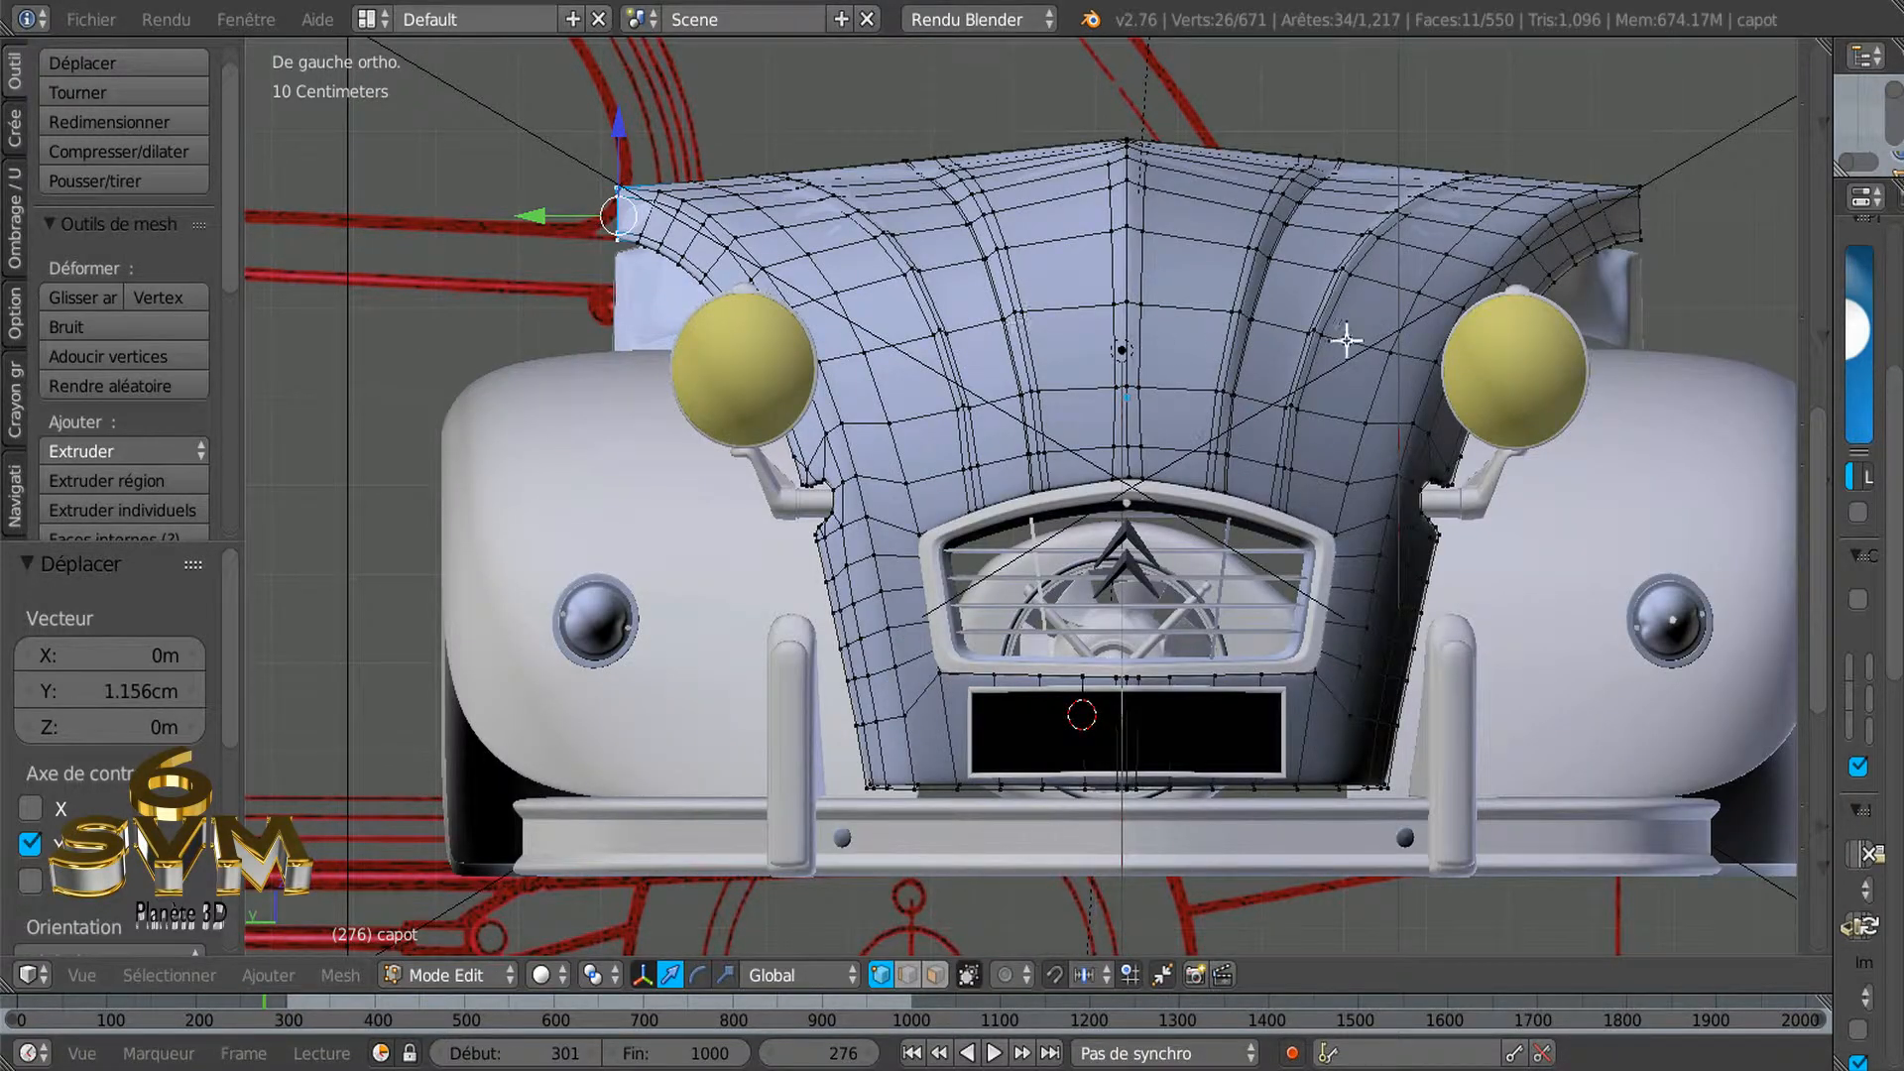
Examine in 3D how the hood's lower side flange and rear corner fit against the fender panel
{"action": "scroll", "coordinate": [1241, 395], "scroll_direction": "down", "scroll_amount": 2}
{"action": "middle_click_drag", "start_coordinate": [1241, 395], "coordinate": [1114, 467]}
{"action": "scroll", "coordinate": [1146, 399], "scroll_direction": "up", "scroll_amount": 6}
{"action": "scroll", "coordinate": [1114, 455], "scroll_direction": "up", "scroll_amount": 4}
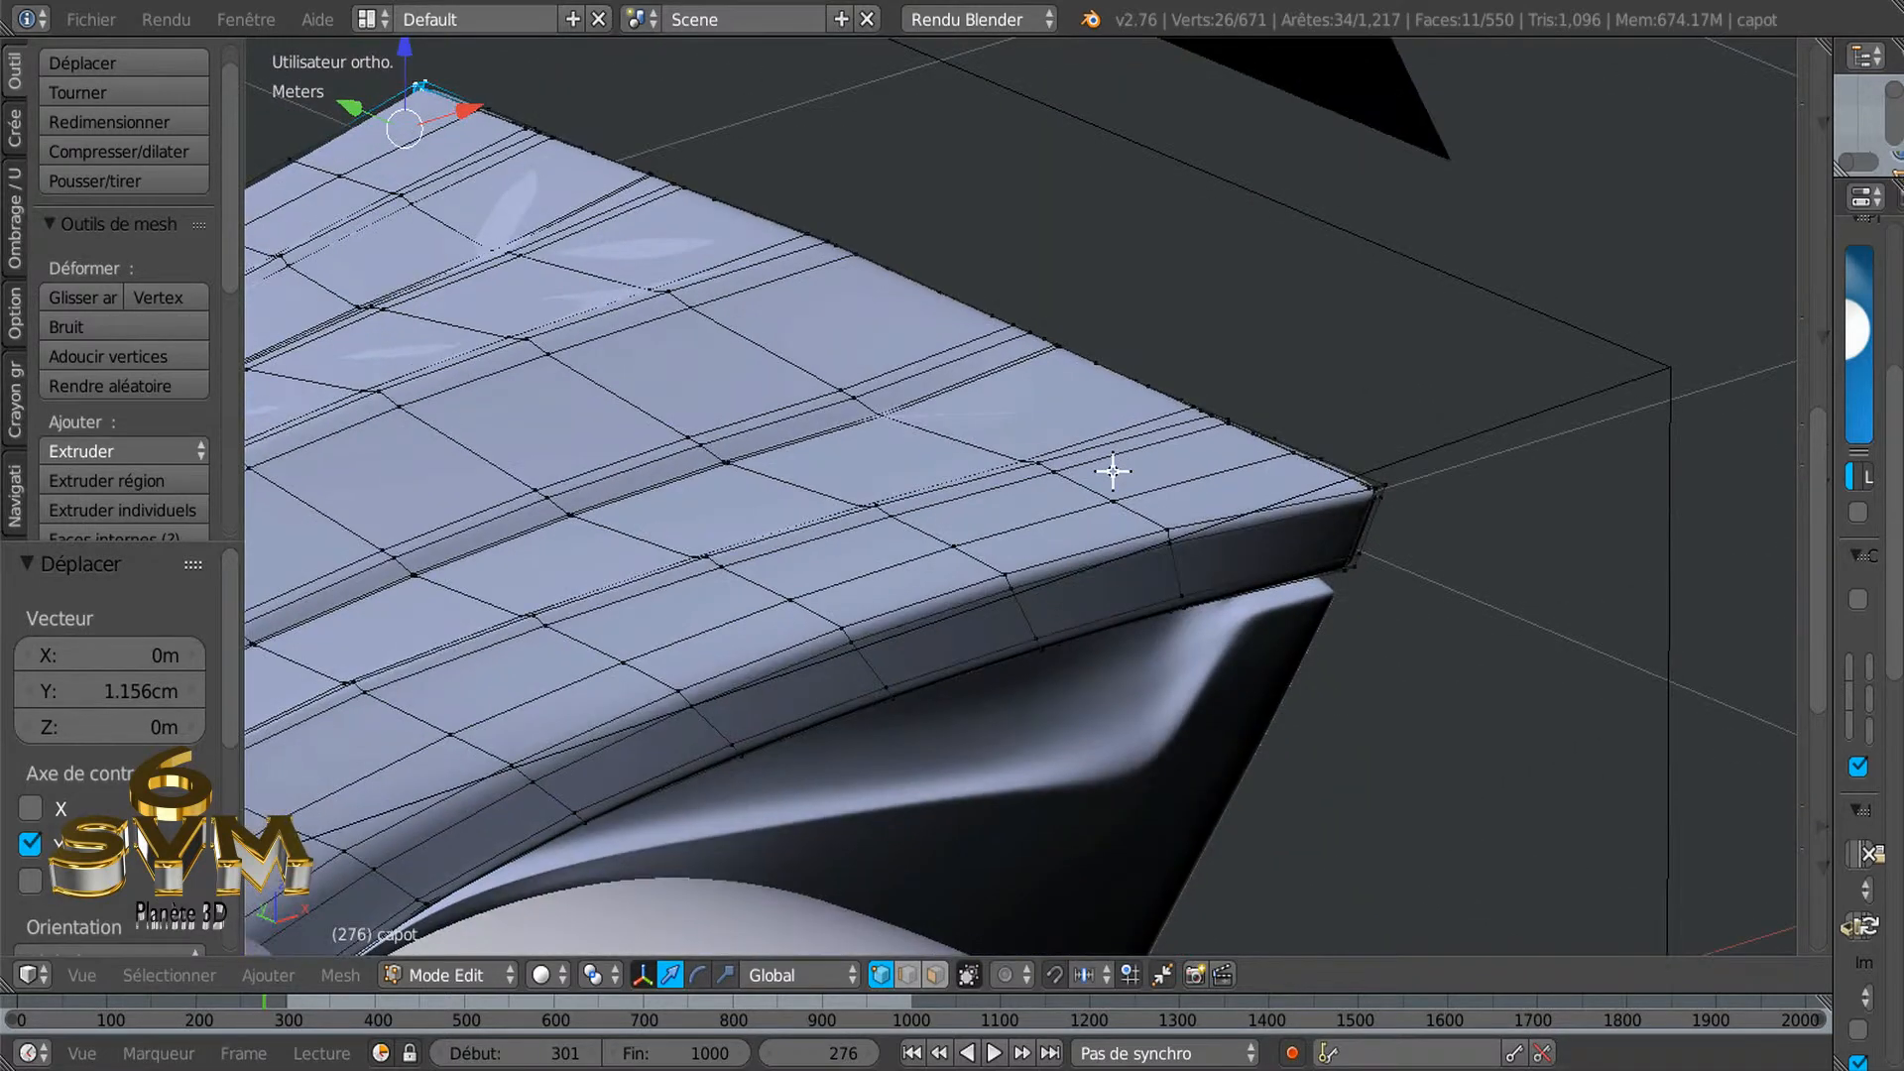
{"action": "scroll", "coordinate": [1033, 646], "scroll_direction": "down", "scroll_amount": 2}
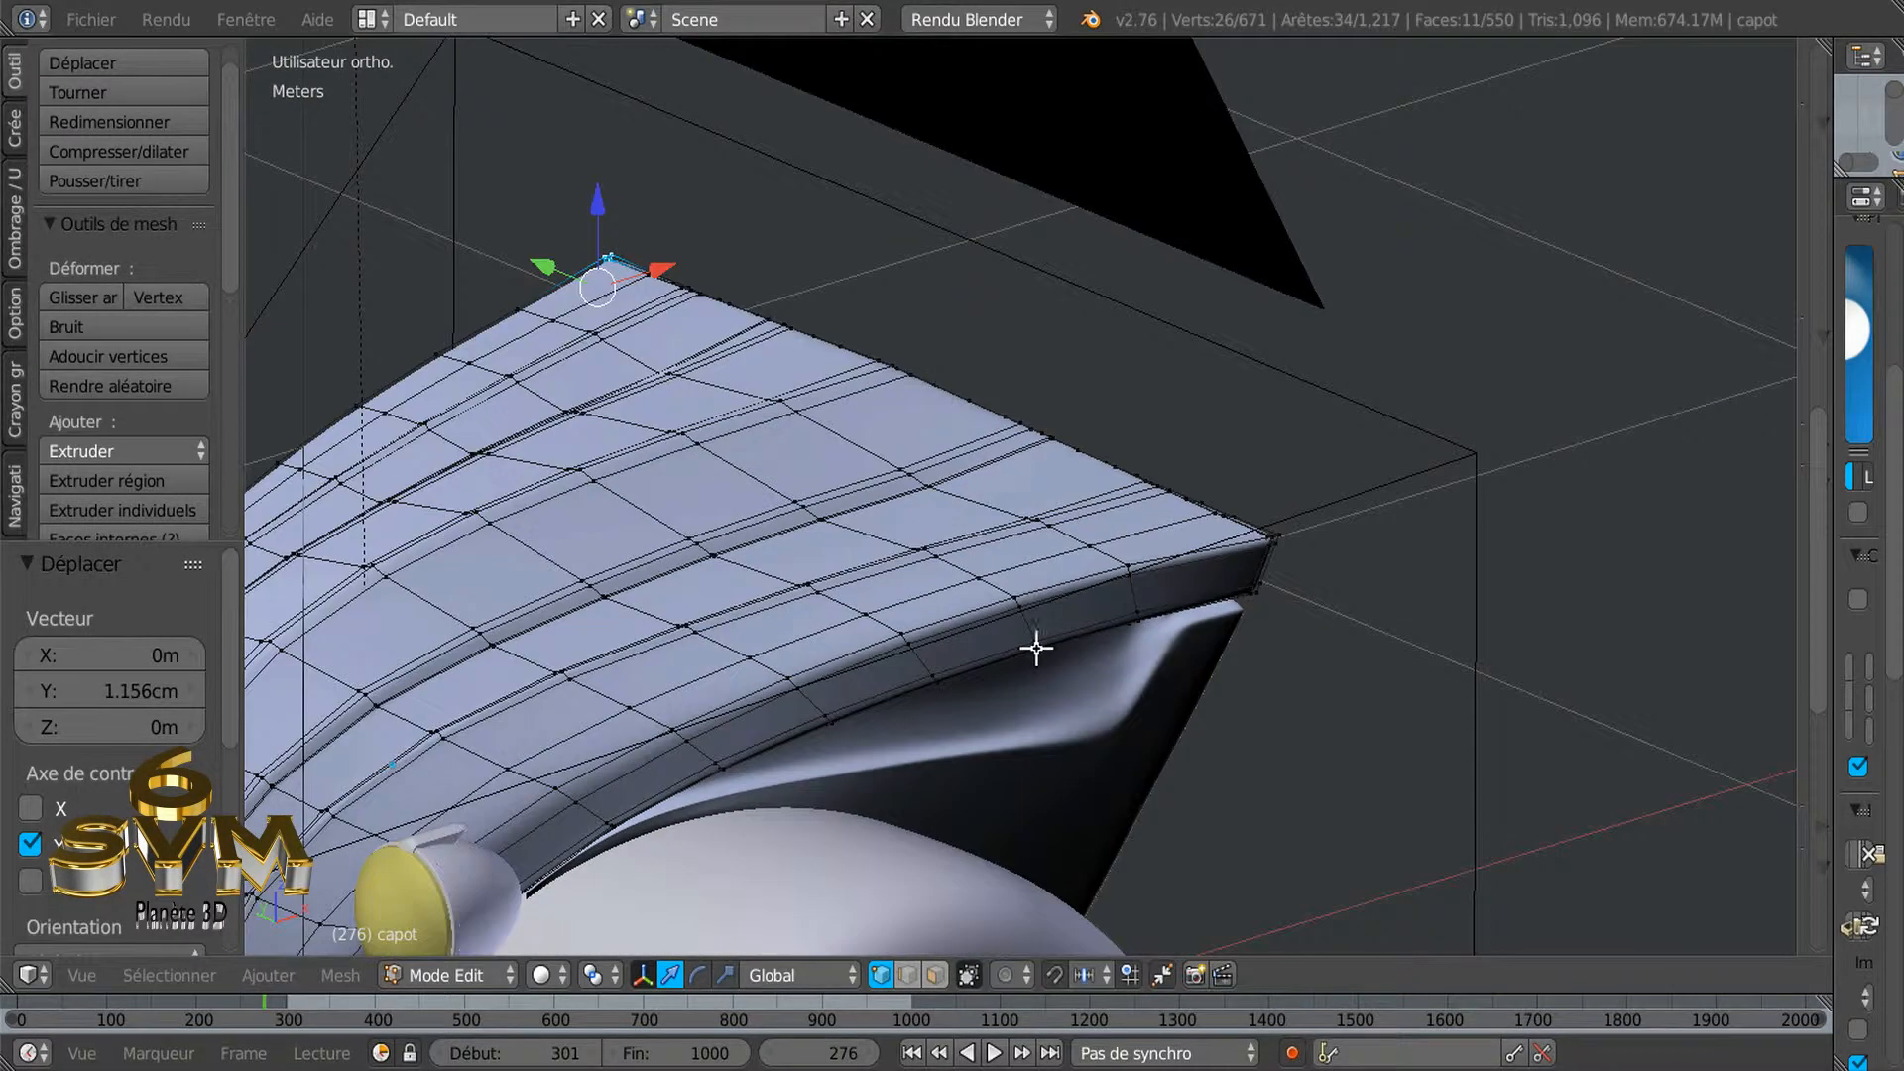
{"action": "scroll", "coordinate": [1007, 672], "scroll_direction": "up", "scroll_amount": 3}
{"action": "scroll", "coordinate": [1008, 675], "scroll_direction": "down", "scroll_amount": 1}
{"action": "middle_click_drag", "start_coordinate": [958, 680], "coordinate": [1191, 397], "text": "shift"}
{"action": "scroll", "coordinate": [1091, 454], "scroll_direction": "up", "scroll_amount": 2}
{"action": "scroll", "coordinate": [1091, 454], "scroll_direction": "down", "scroll_amount": 3}
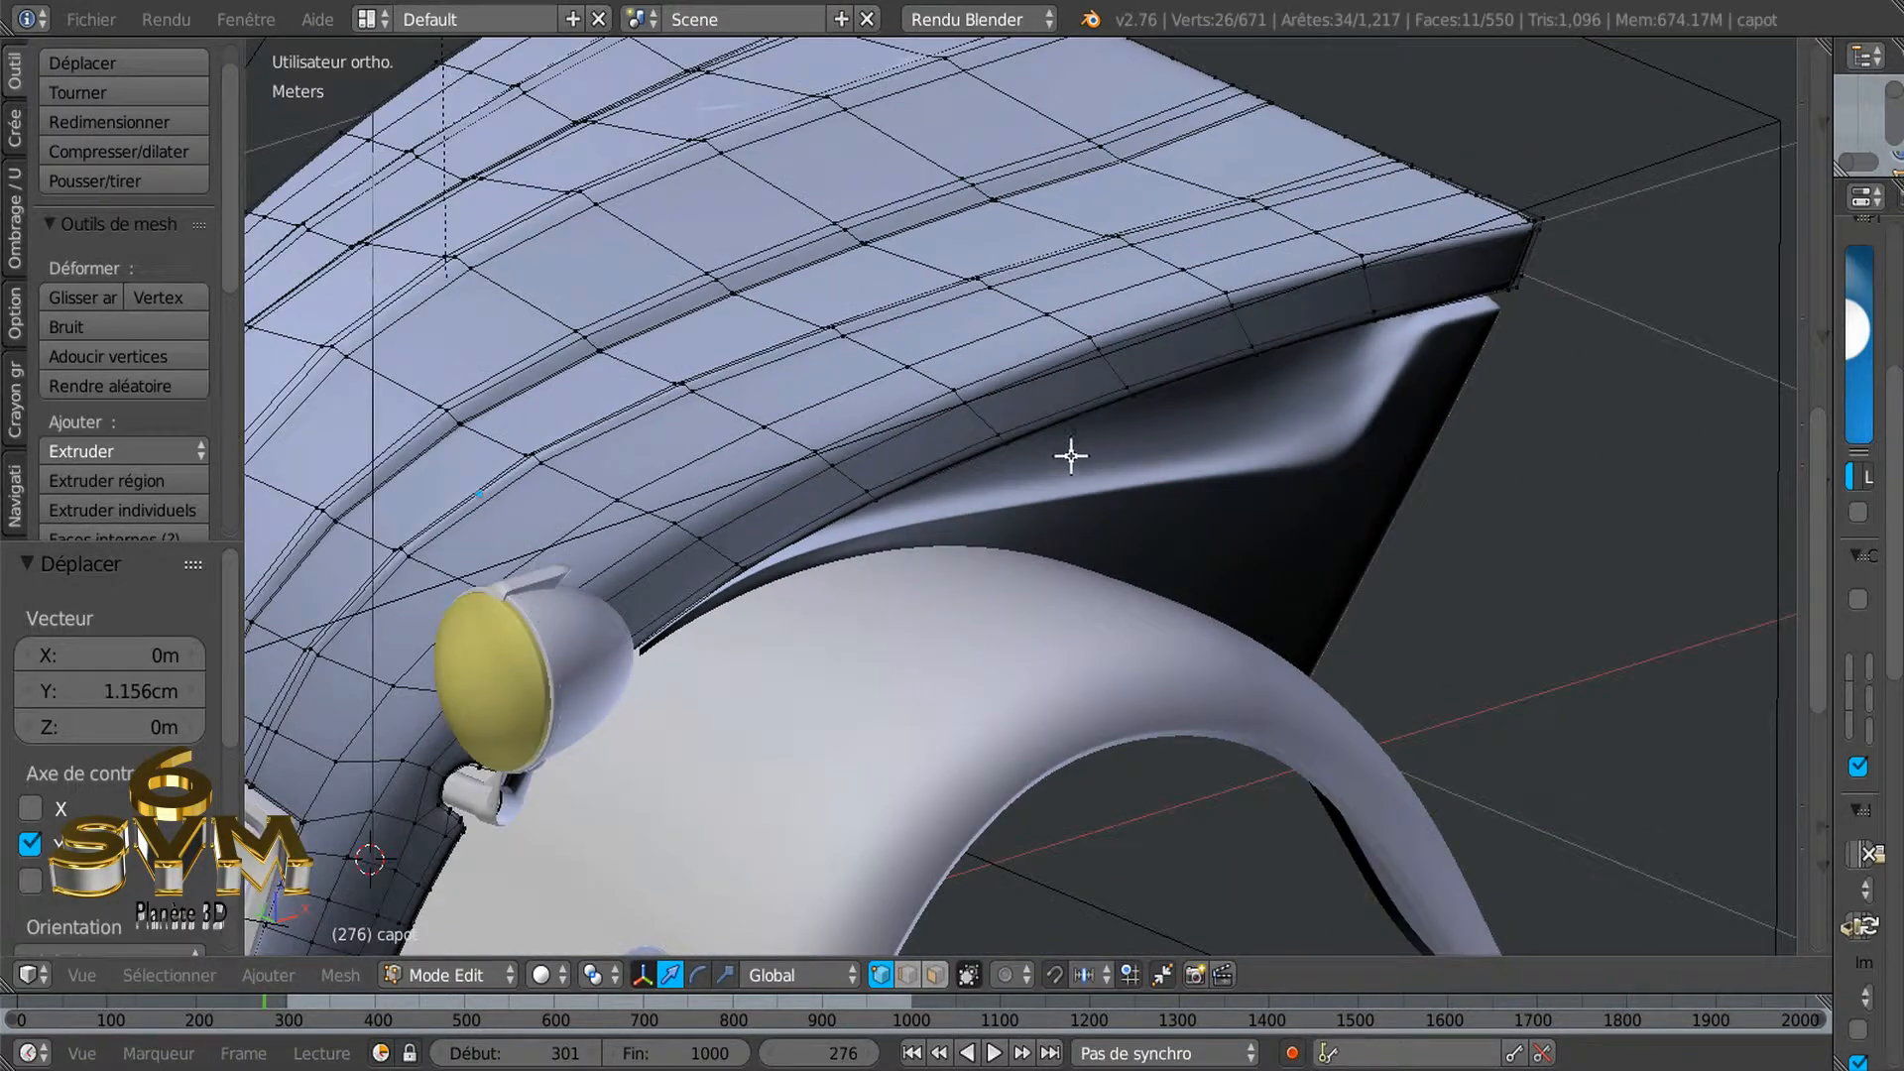
Select the lengthwise edge loop along the upper crease of the hood's side, above the fender panel
{"action": "right_click", "coordinate": [925, 395], "text": "alt"}
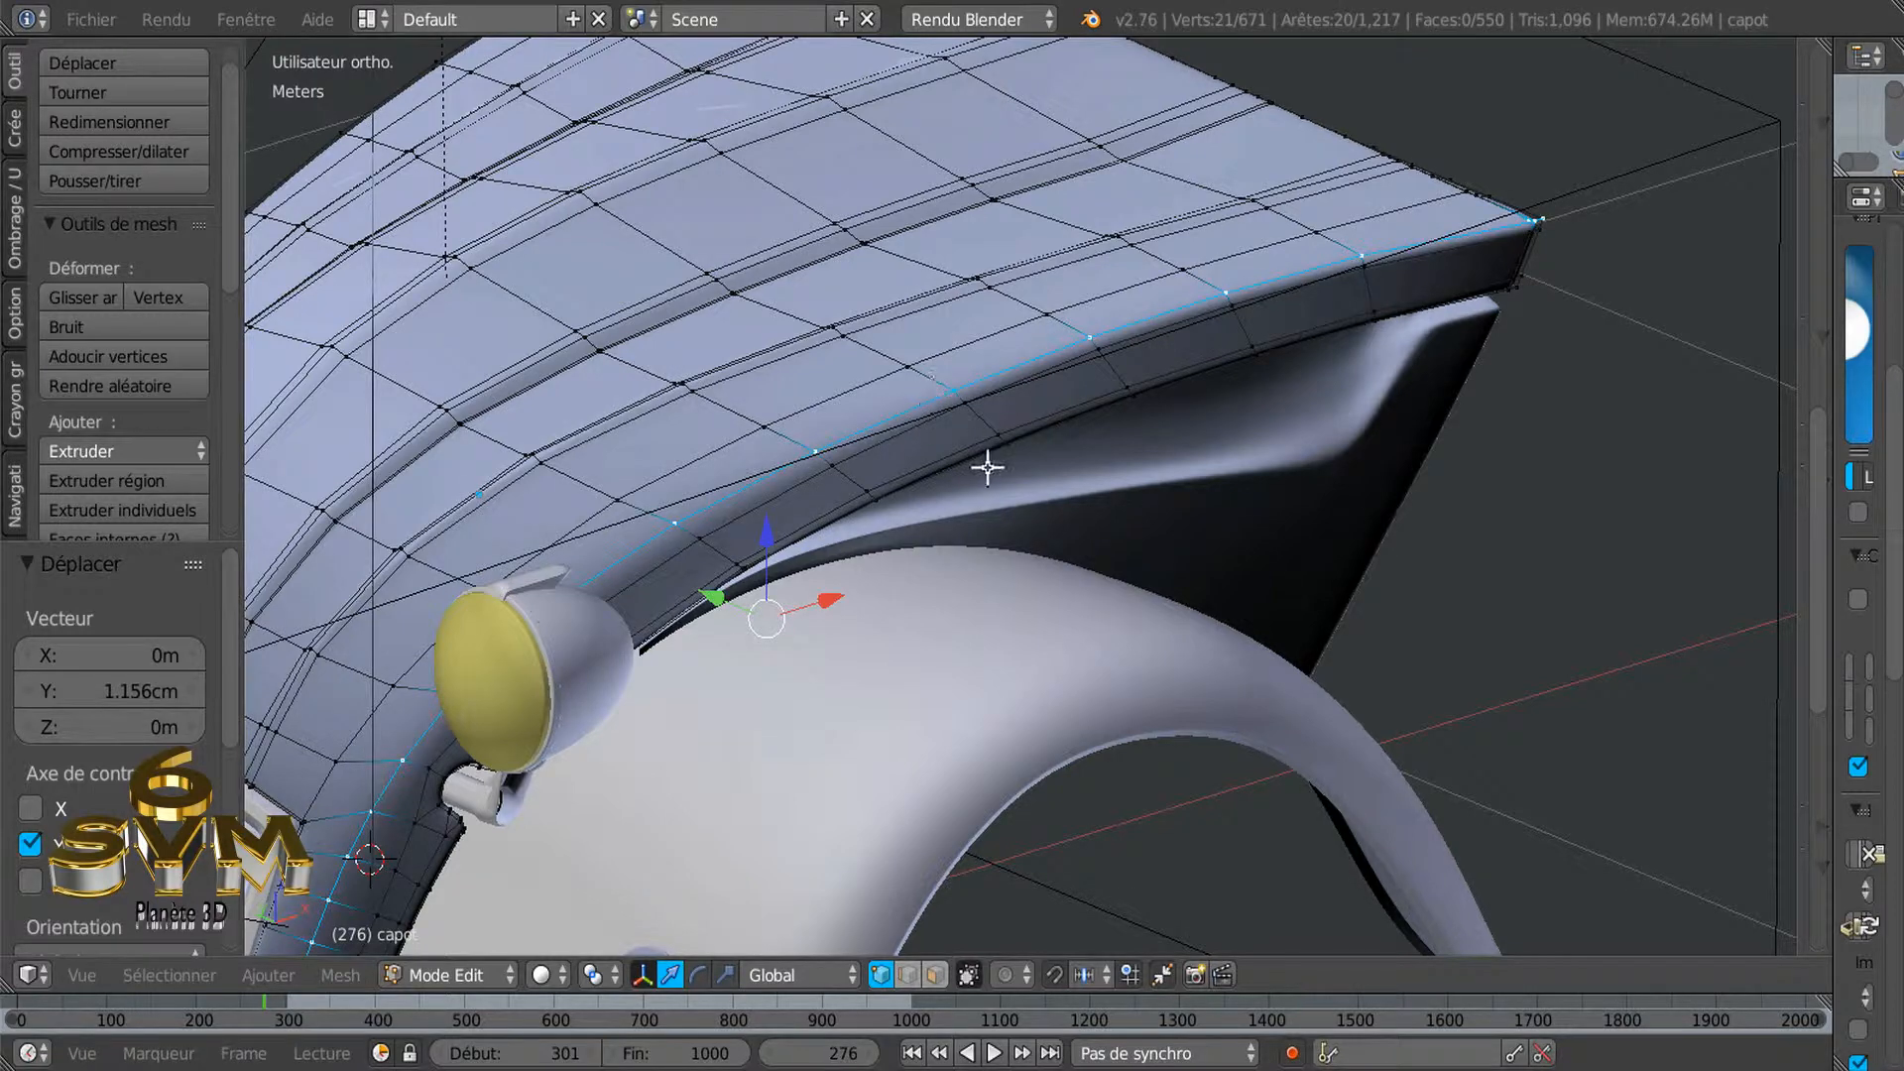
{"action": "middle_click_drag", "start_coordinate": [1097, 504], "coordinate": [906, 489]}
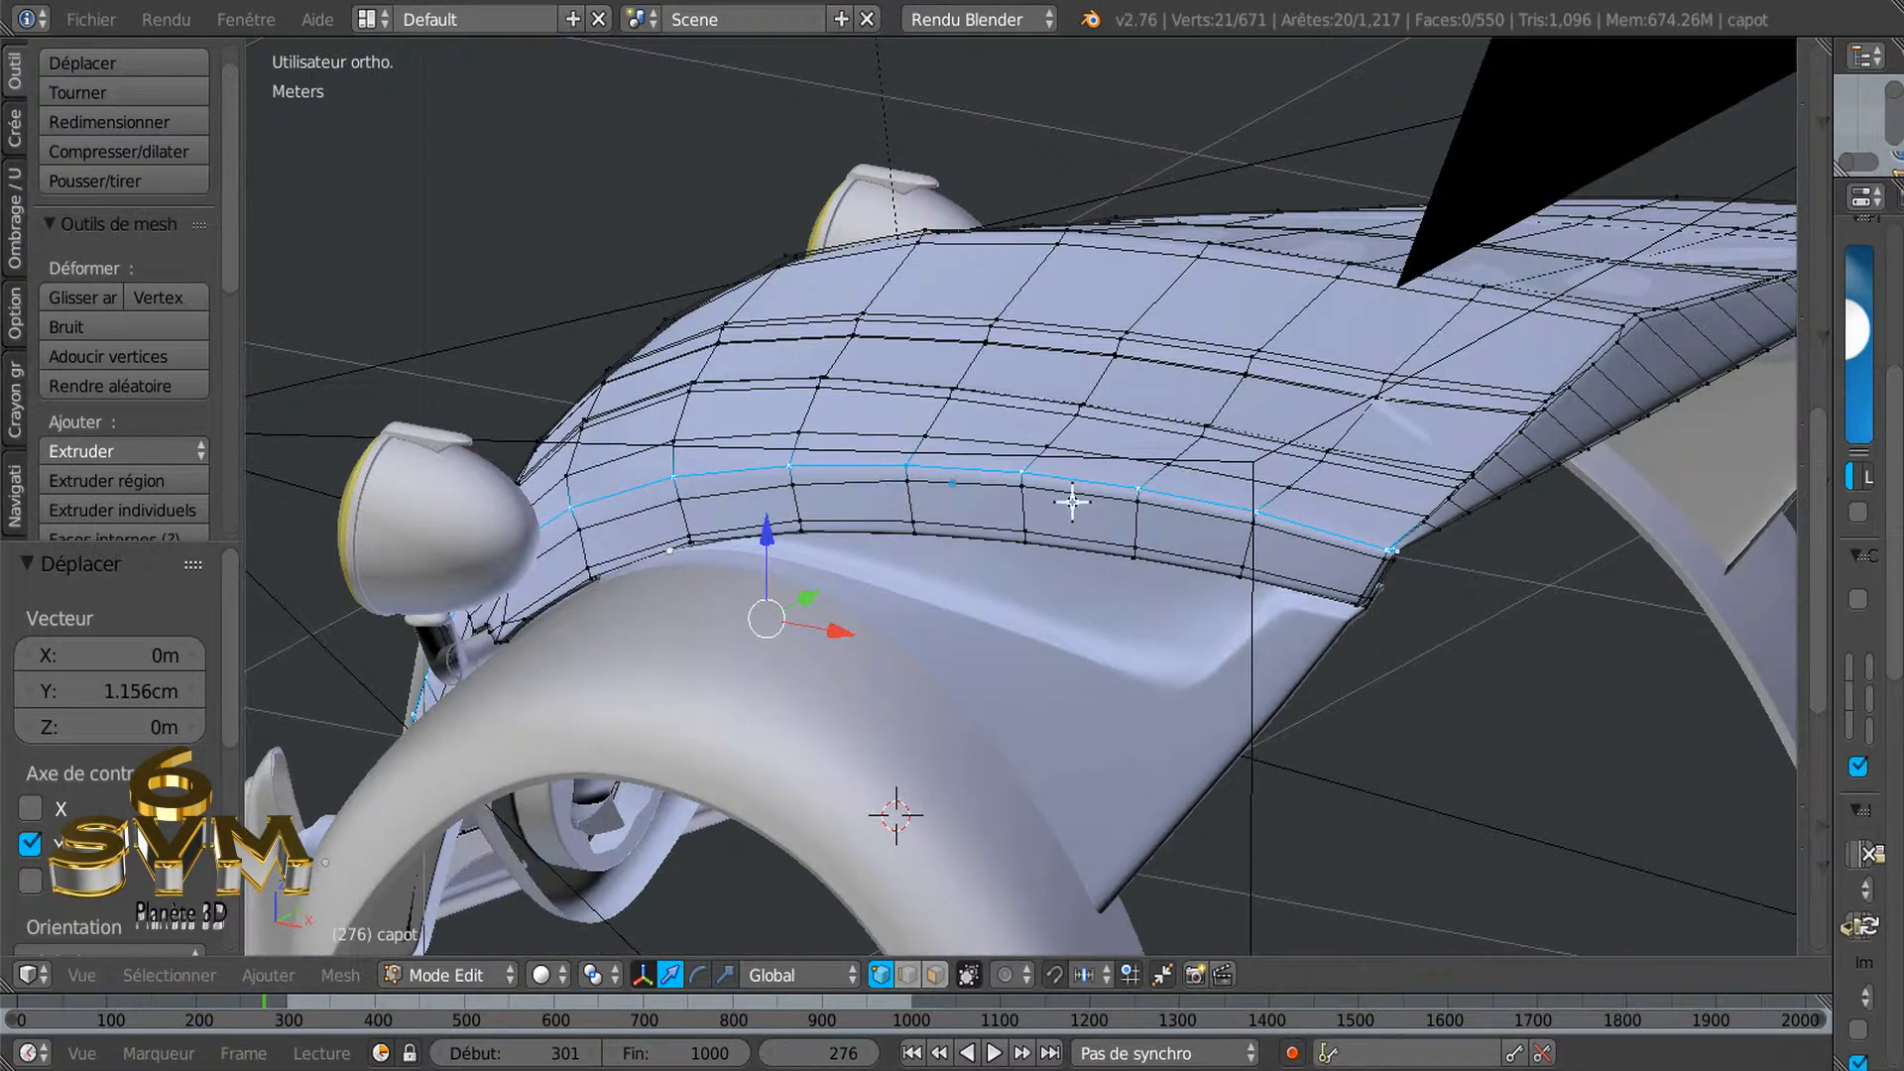
{"action": "scroll", "coordinate": [1230, 551], "scroll_direction": "up", "scroll_amount": 4}
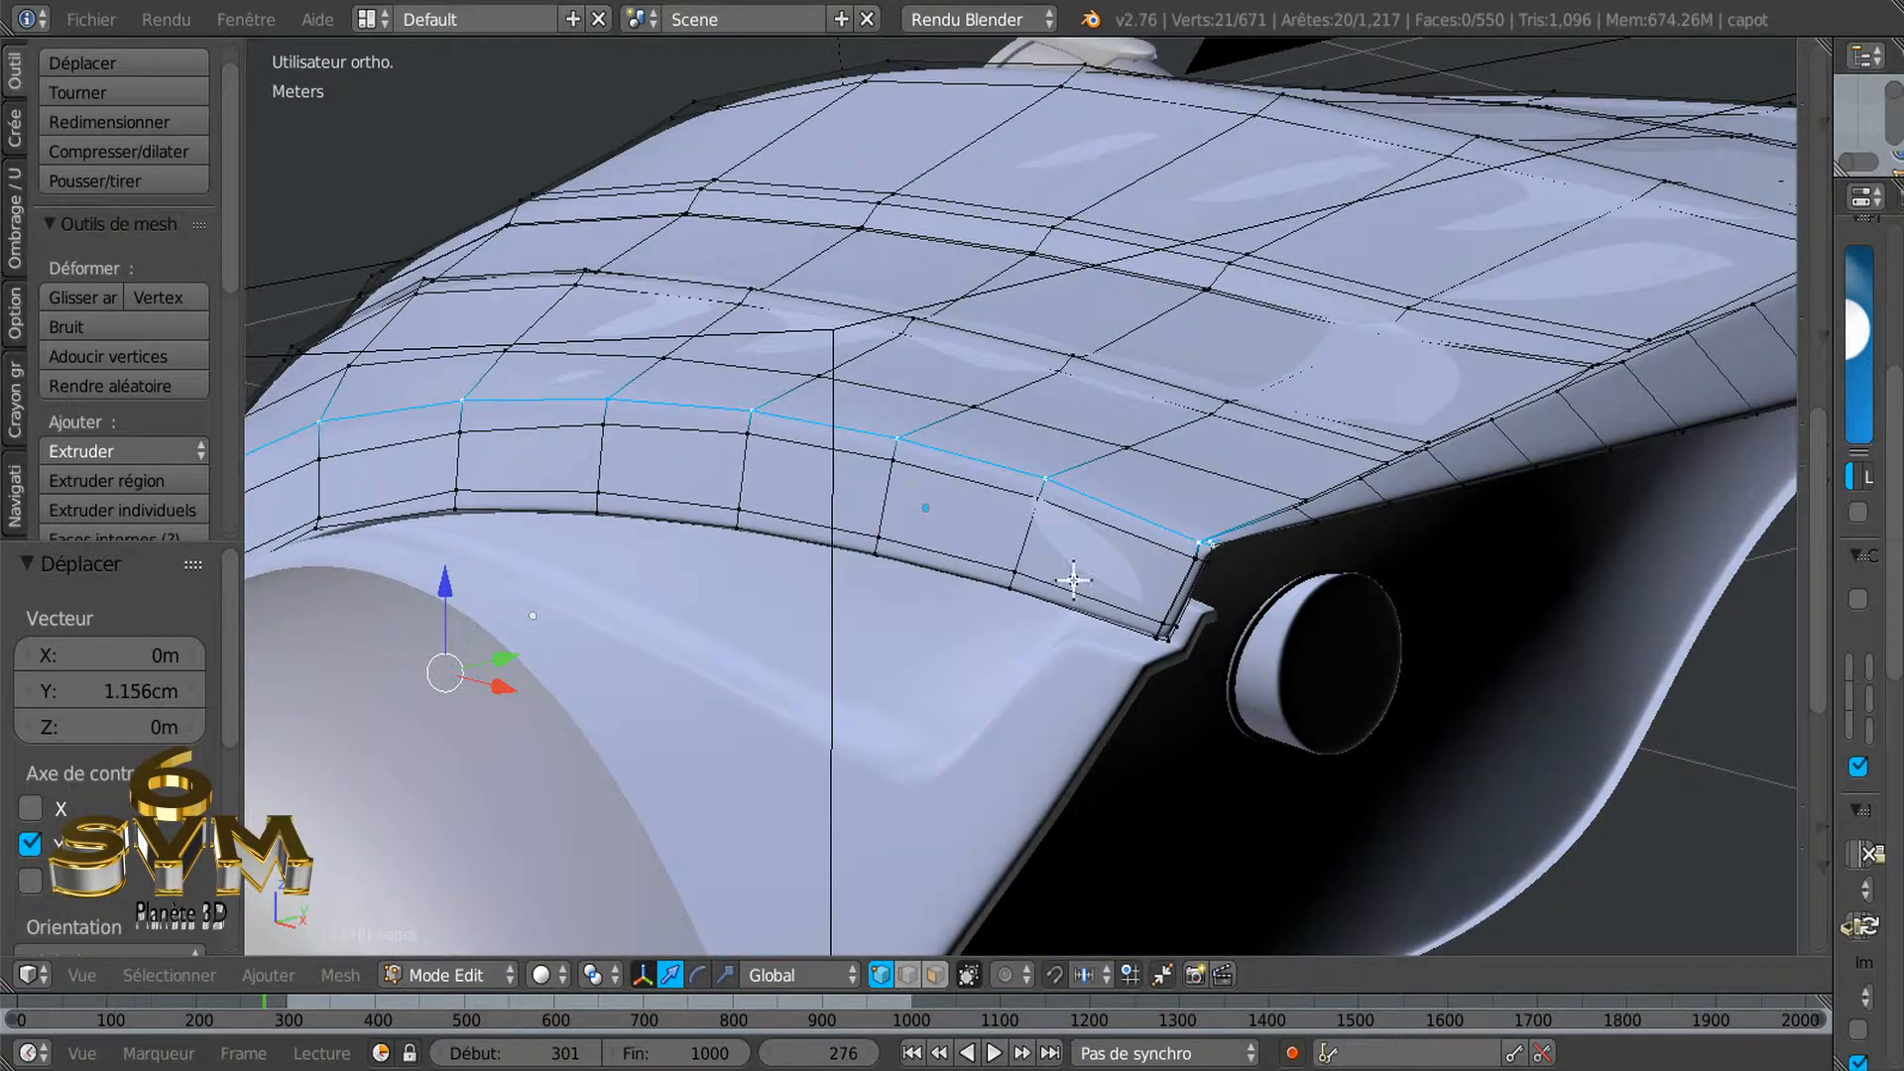
{"action": "middle_click_drag", "start_coordinate": [1075, 574], "coordinate": [1095, 390]}
{"action": "mouse_move", "coordinate": [1077, 457]}
{"action": "middle_mouse_down"}
{"action": "mouse_move", "coordinate": [1063, 485]}
{"action": "mouse_move", "coordinate": [1067, 467]}
{"action": "middle_mouse_up"}
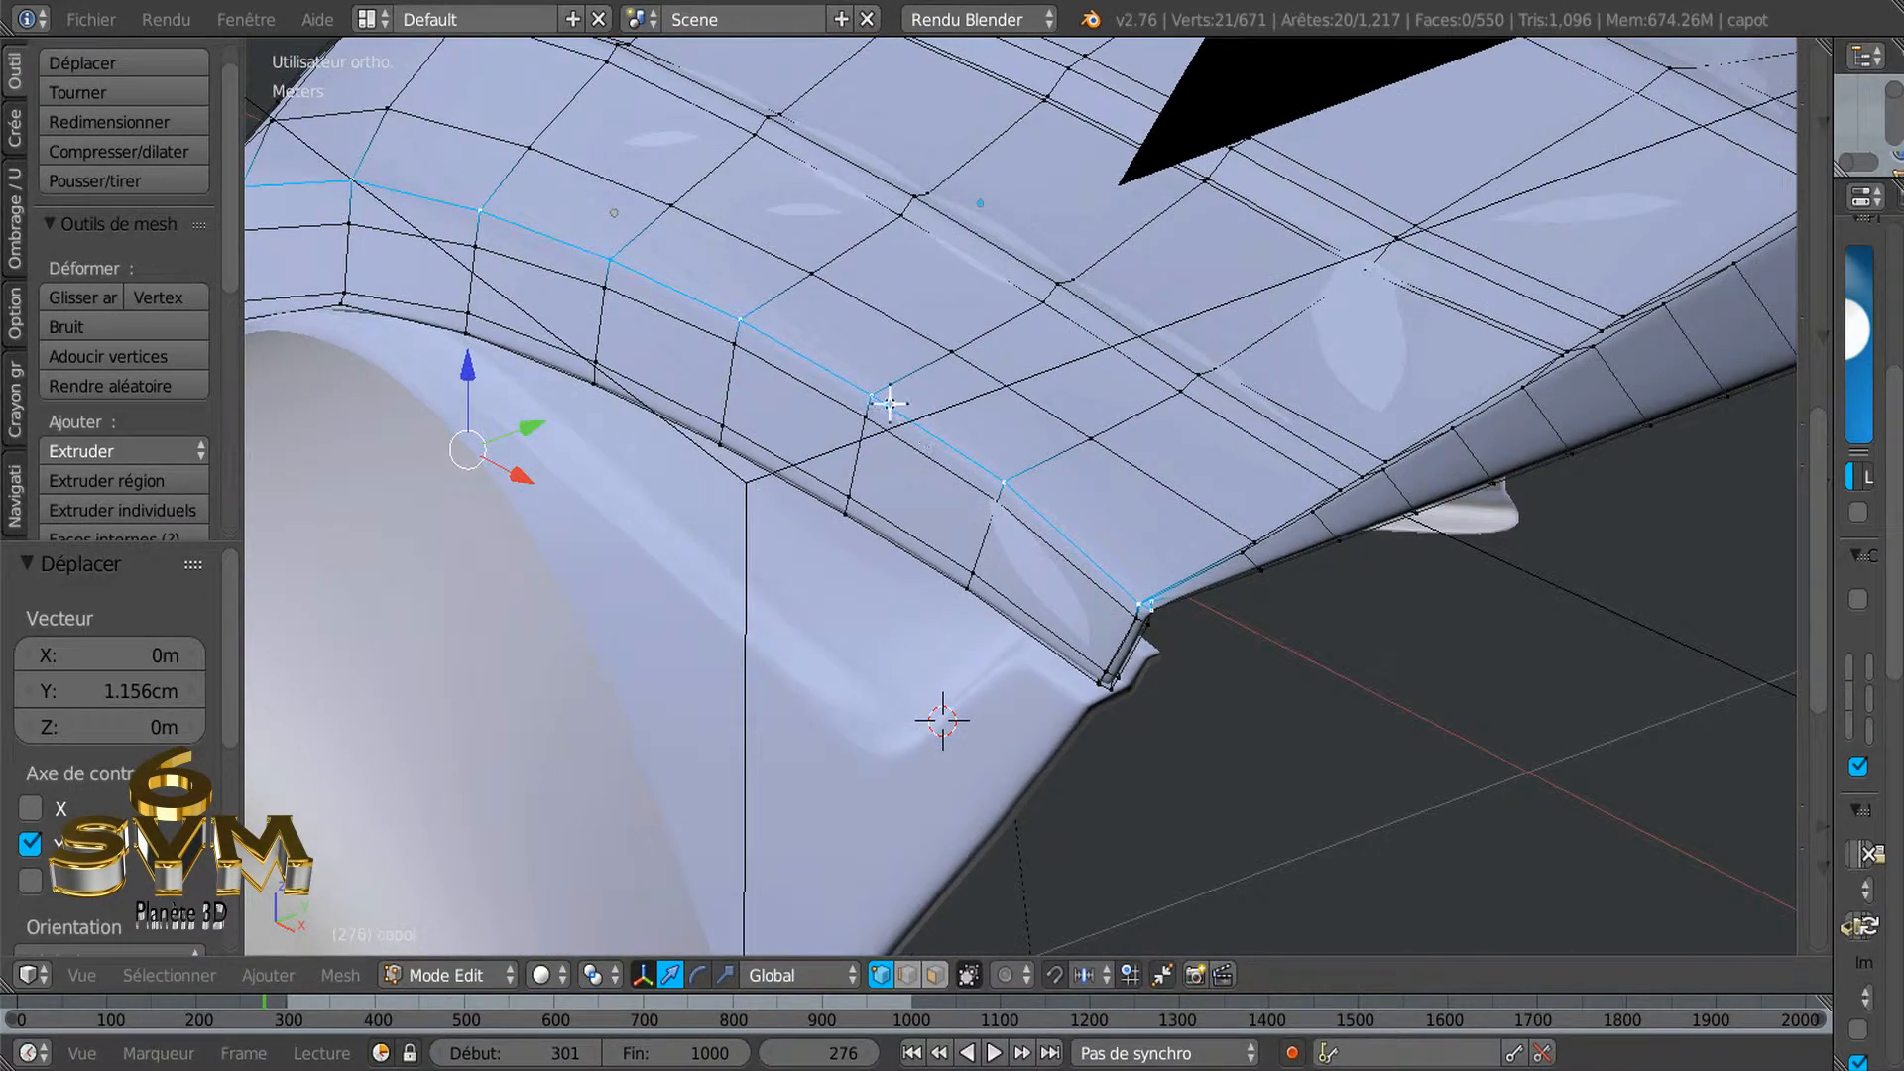
{"action": "scroll", "coordinate": [1057, 566], "scroll_direction": "up", "scroll_amount": 2}
{"action": "middle_click_drag", "start_coordinate": [1045, 554], "coordinate": [1043, 543]}
{"action": "scroll", "coordinate": [1052, 543], "scroll_direction": "up", "scroll_amount": 3}
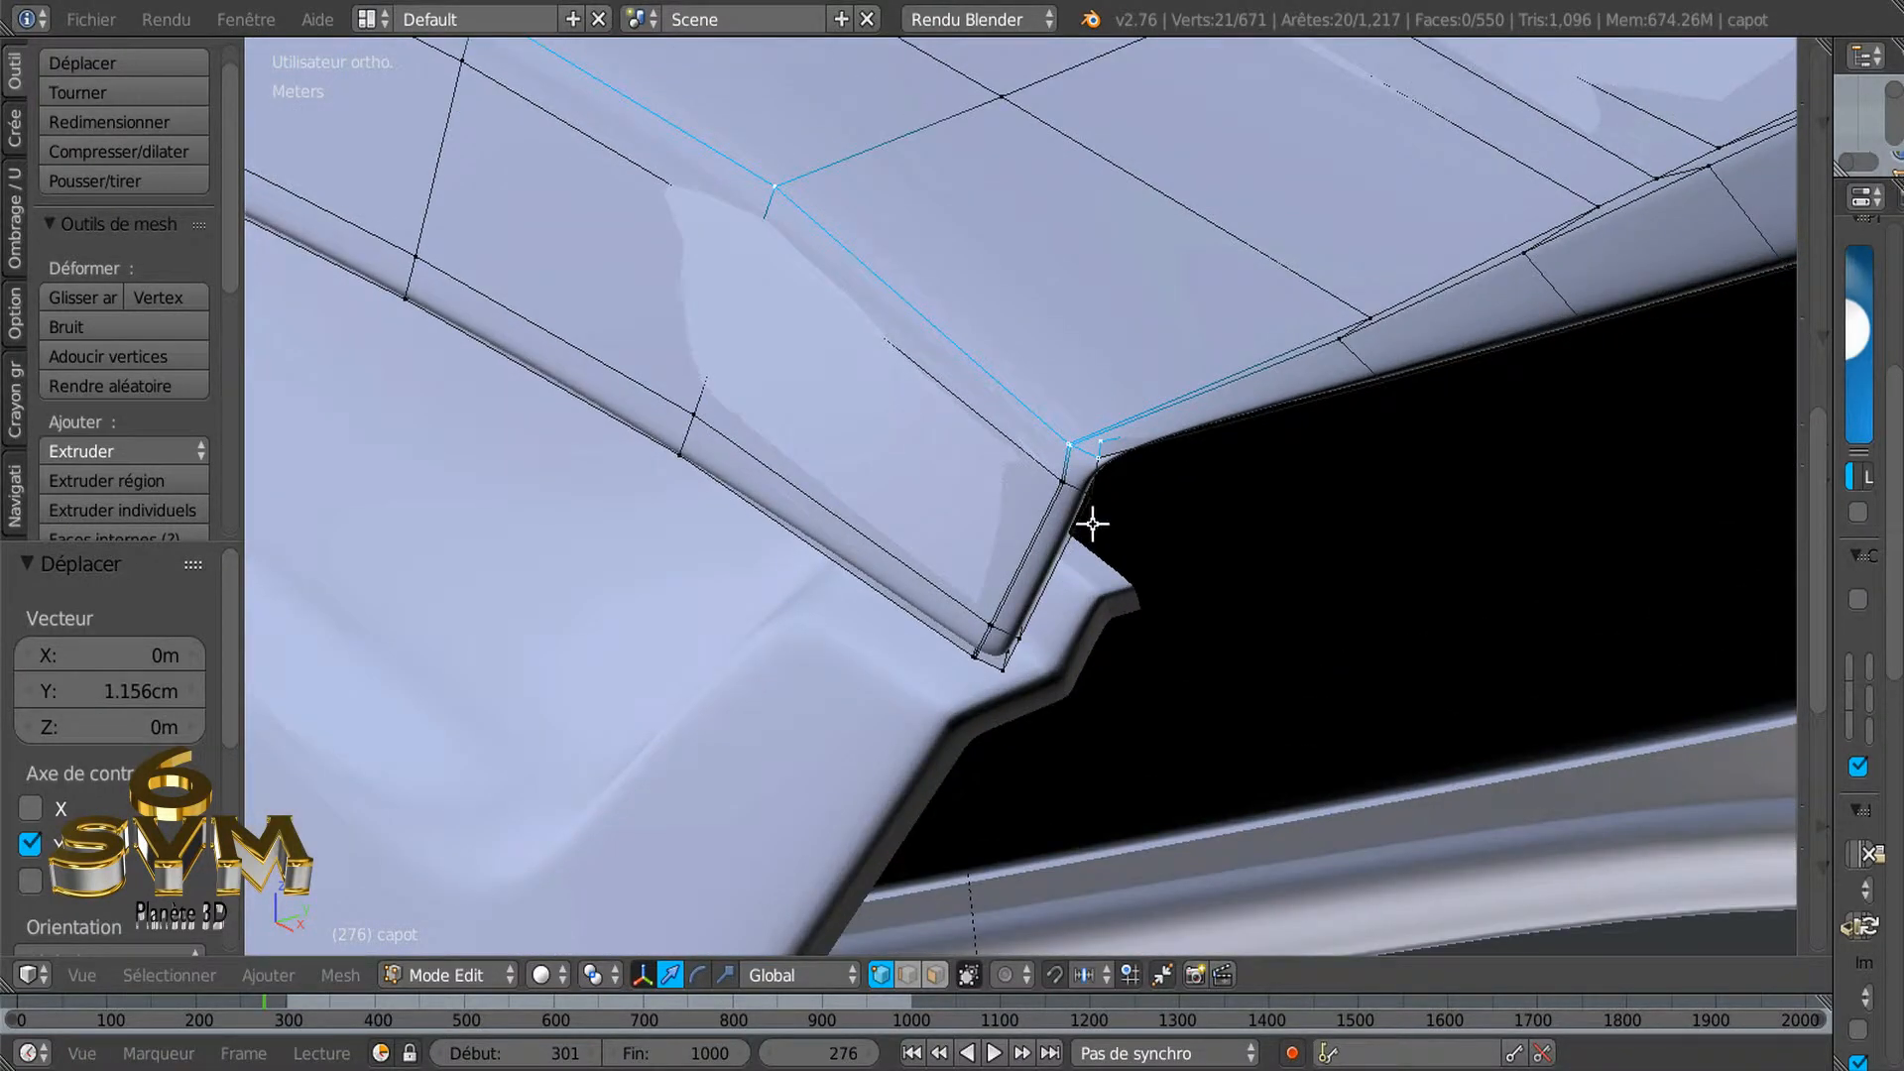
{"action": "scroll", "coordinate": [1093, 523], "scroll_direction": "up", "scroll_amount": 1}
Remove the extra rear-corner vertex from the upper crease loop selection in wireframe display, and return to solid display
{"action": "key", "text": "z"}
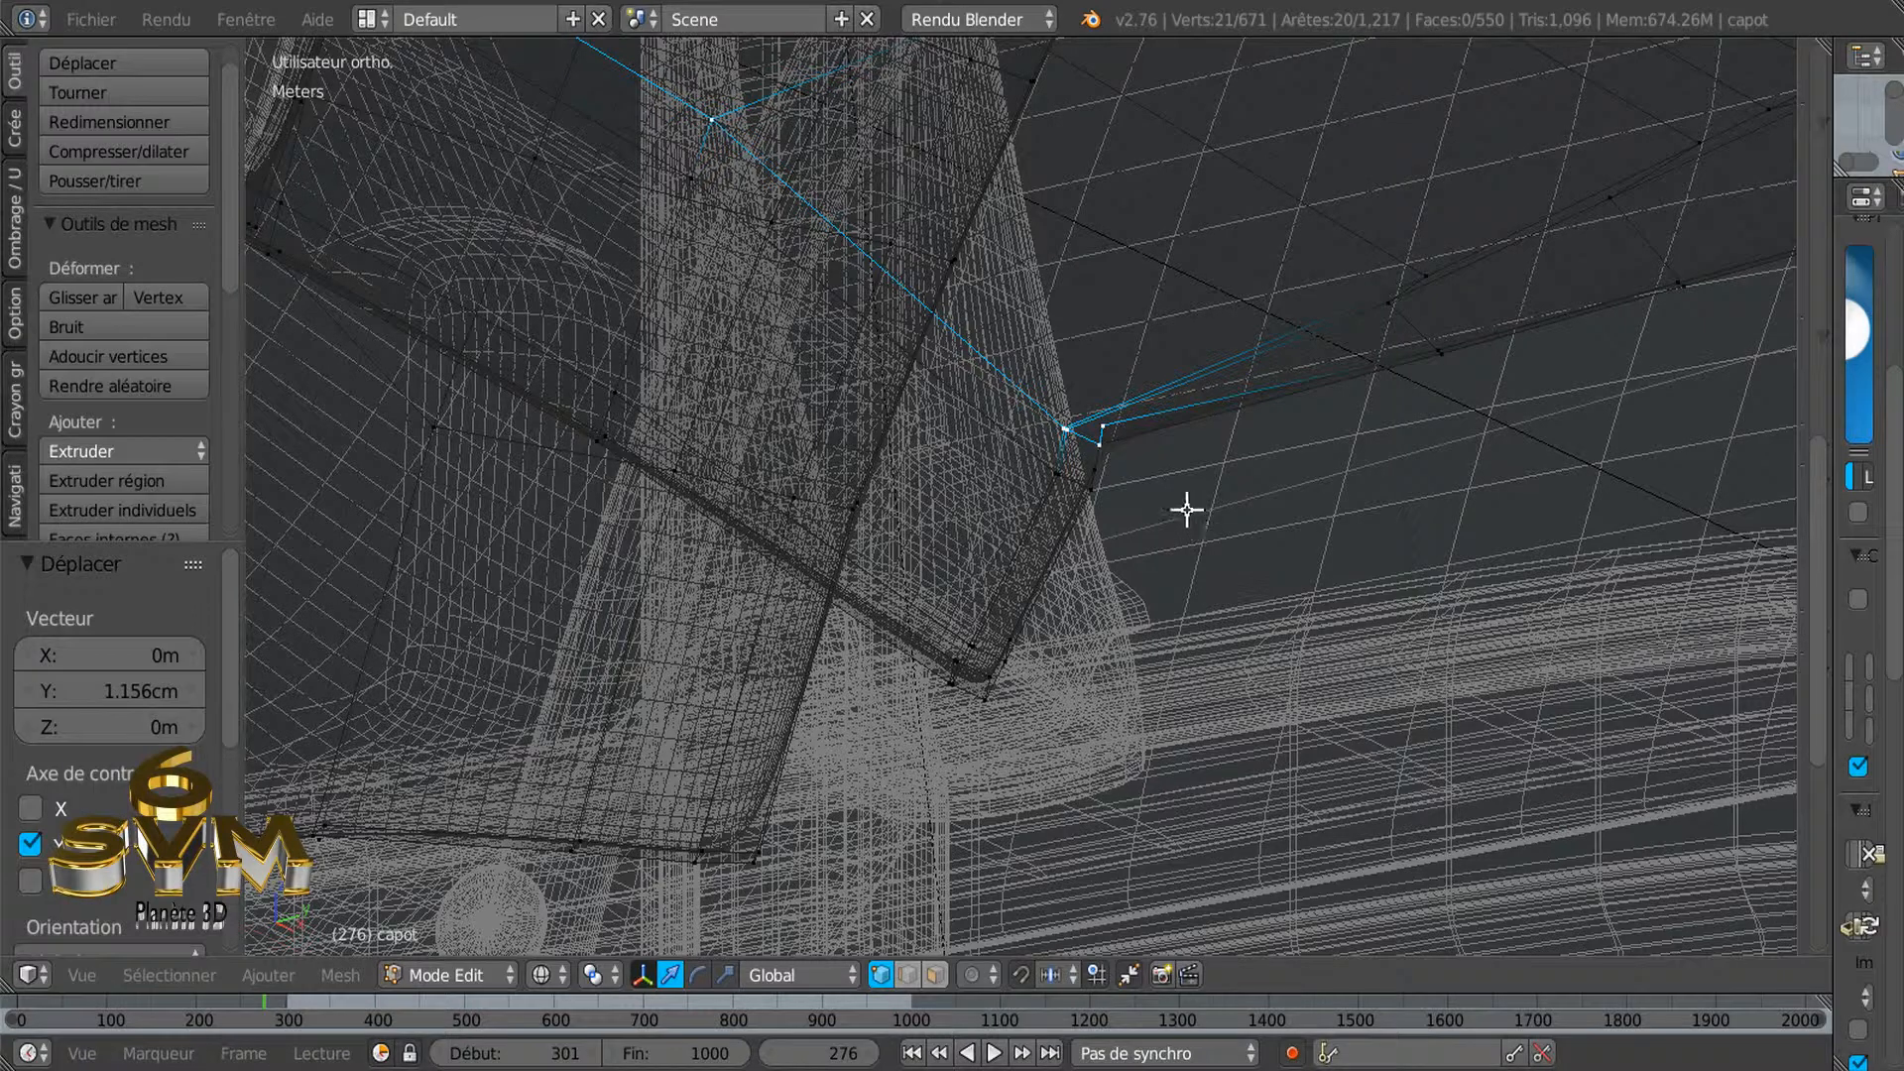
{"action": "scroll", "coordinate": [1131, 448], "scroll_direction": "up", "scroll_amount": 1}
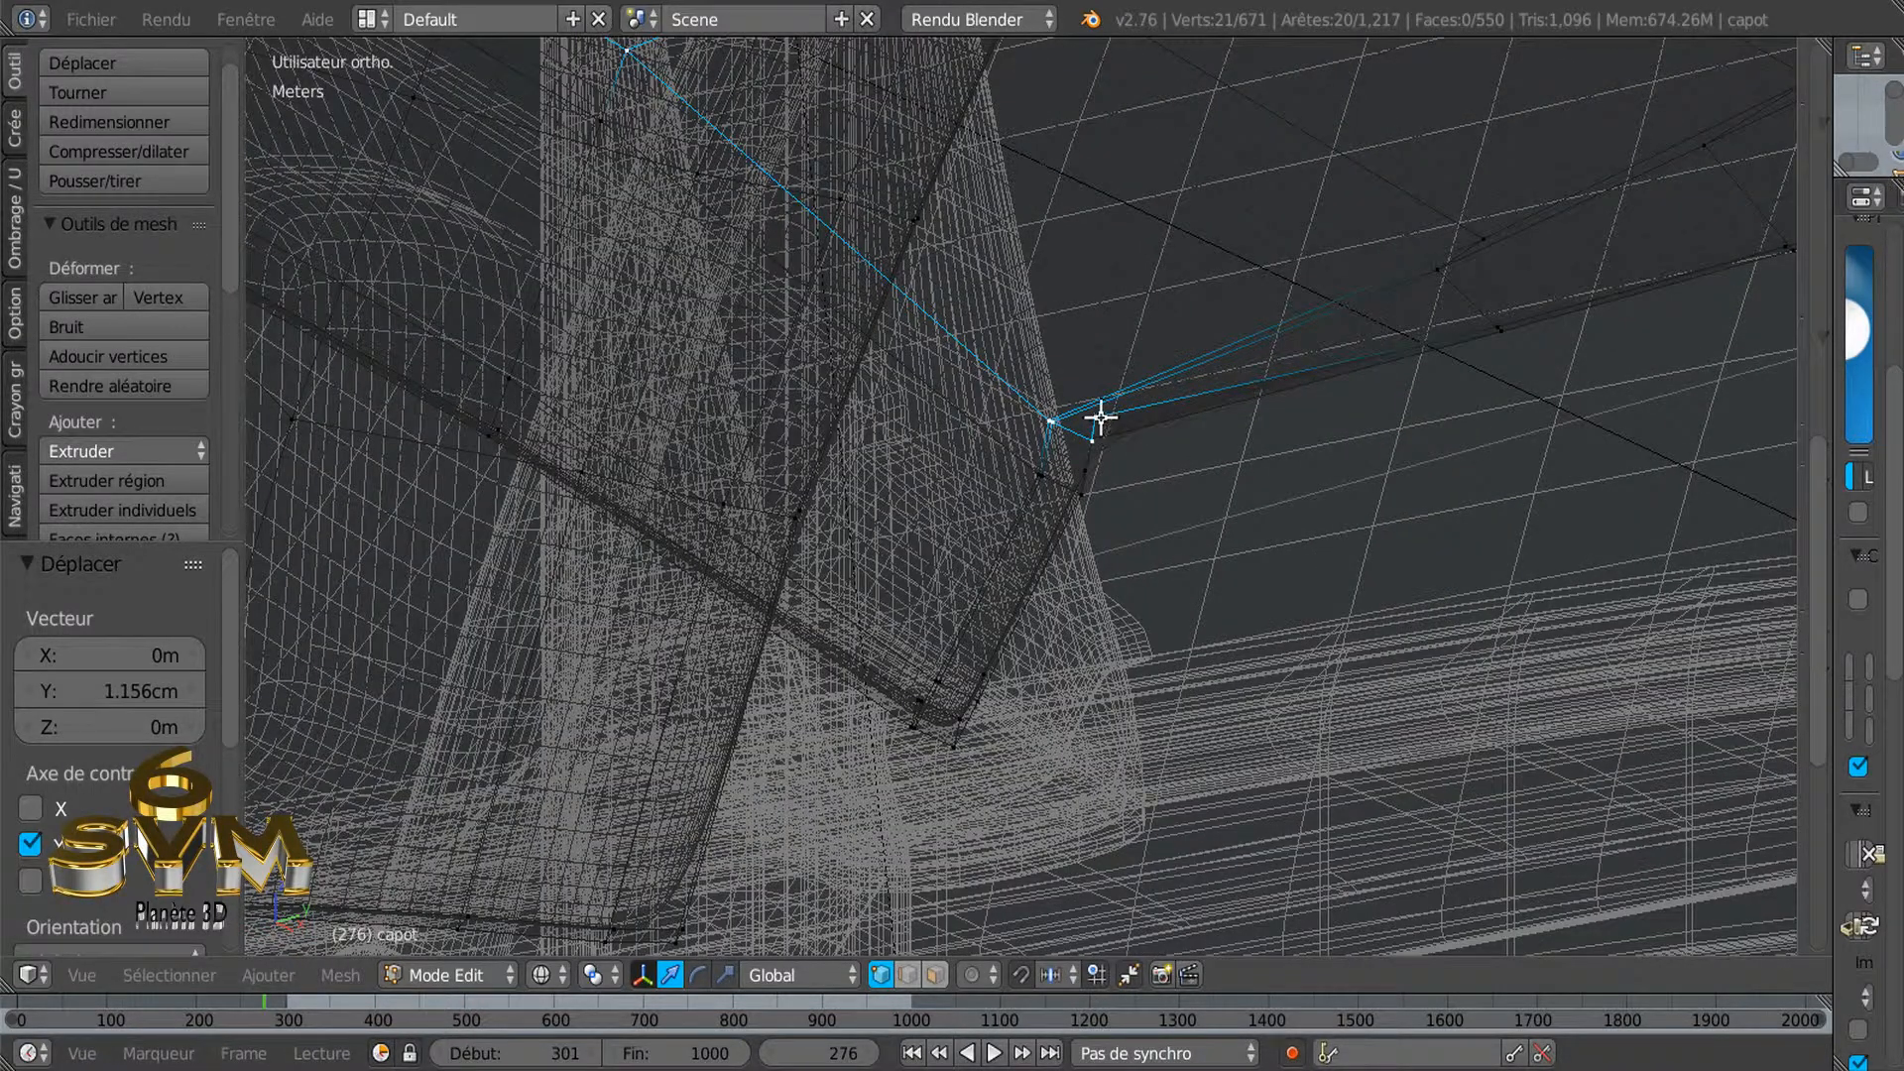
{"action": "right_click", "coordinate": [1095, 417], "text": "shift"}
{"action": "scroll", "coordinate": [1203, 515], "scroll_direction": "down", "scroll_amount": 2}
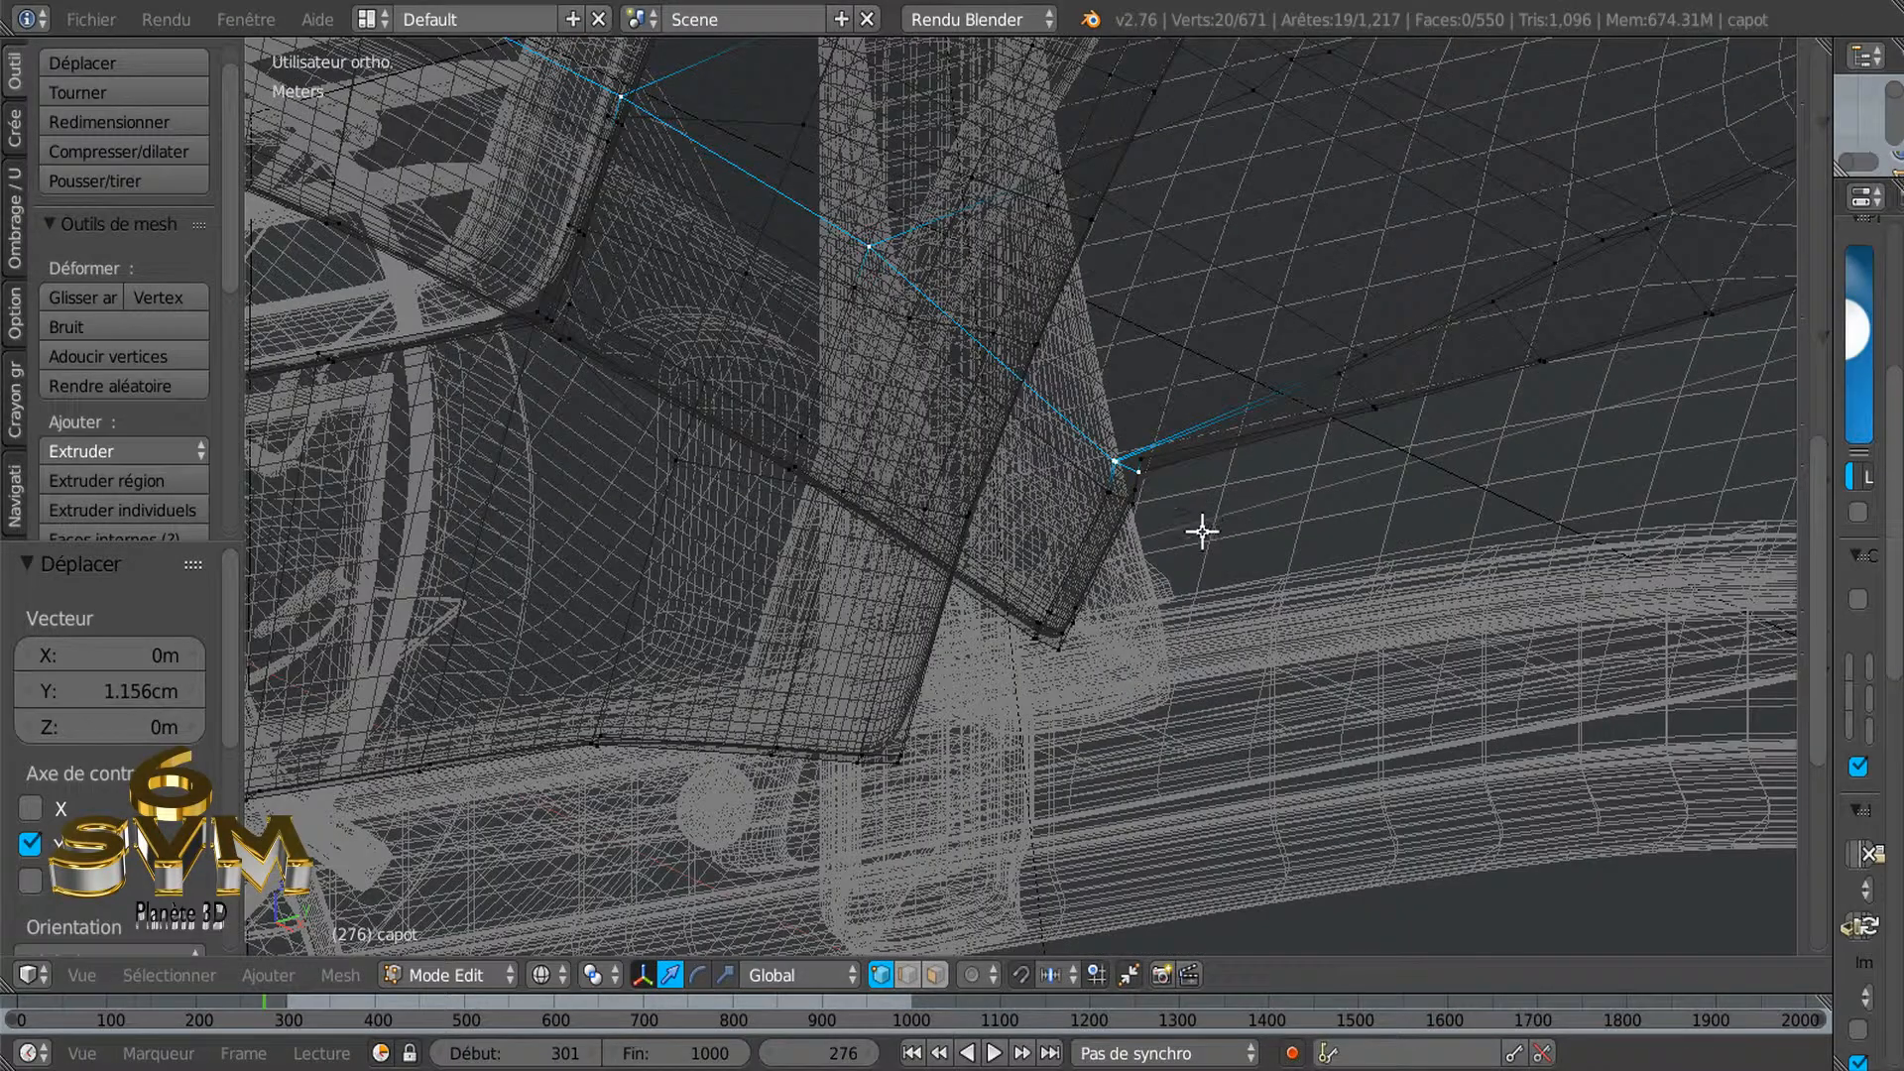
{"action": "scroll", "coordinate": [1201, 553], "scroll_direction": "down", "scroll_amount": 1}
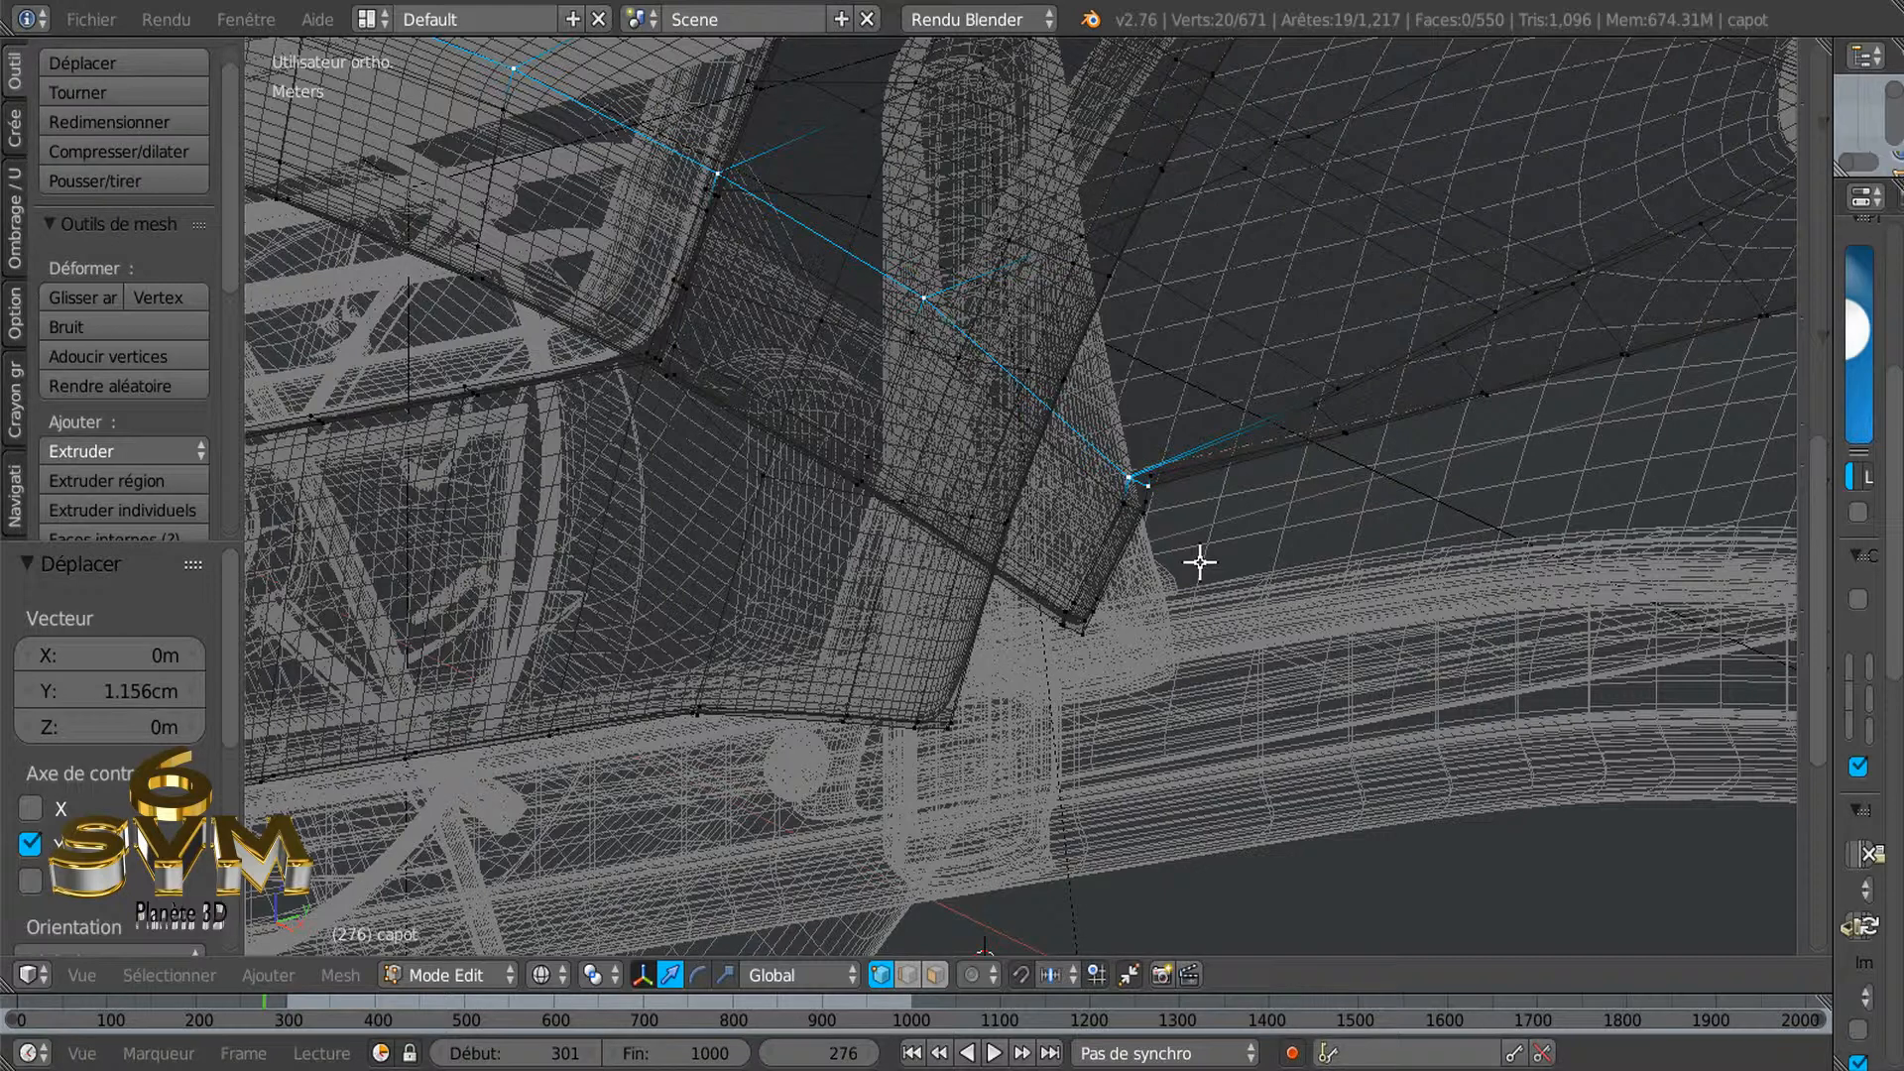
{"action": "scroll", "coordinate": [1174, 497], "scroll_direction": "up", "scroll_amount": 5}
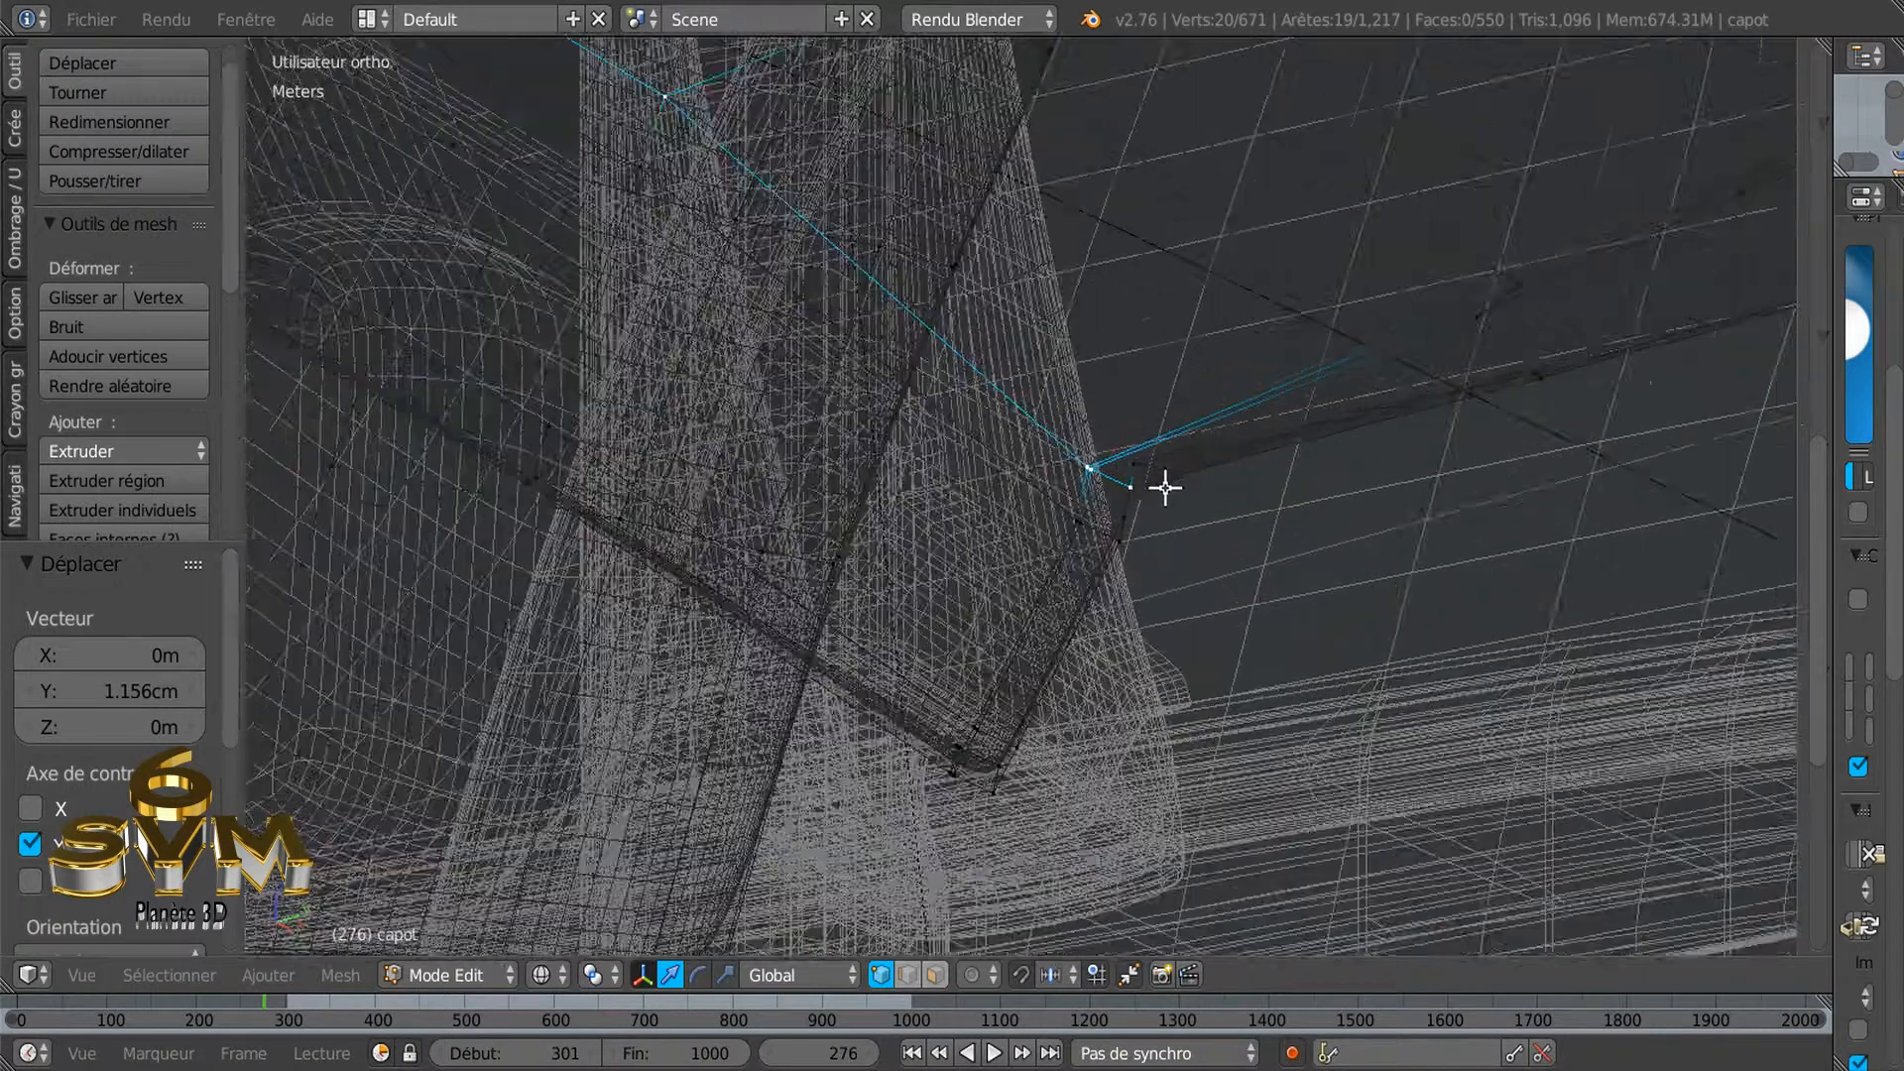
{"action": "scroll", "coordinate": [1211, 566], "scroll_direction": "down", "scroll_amount": 3}
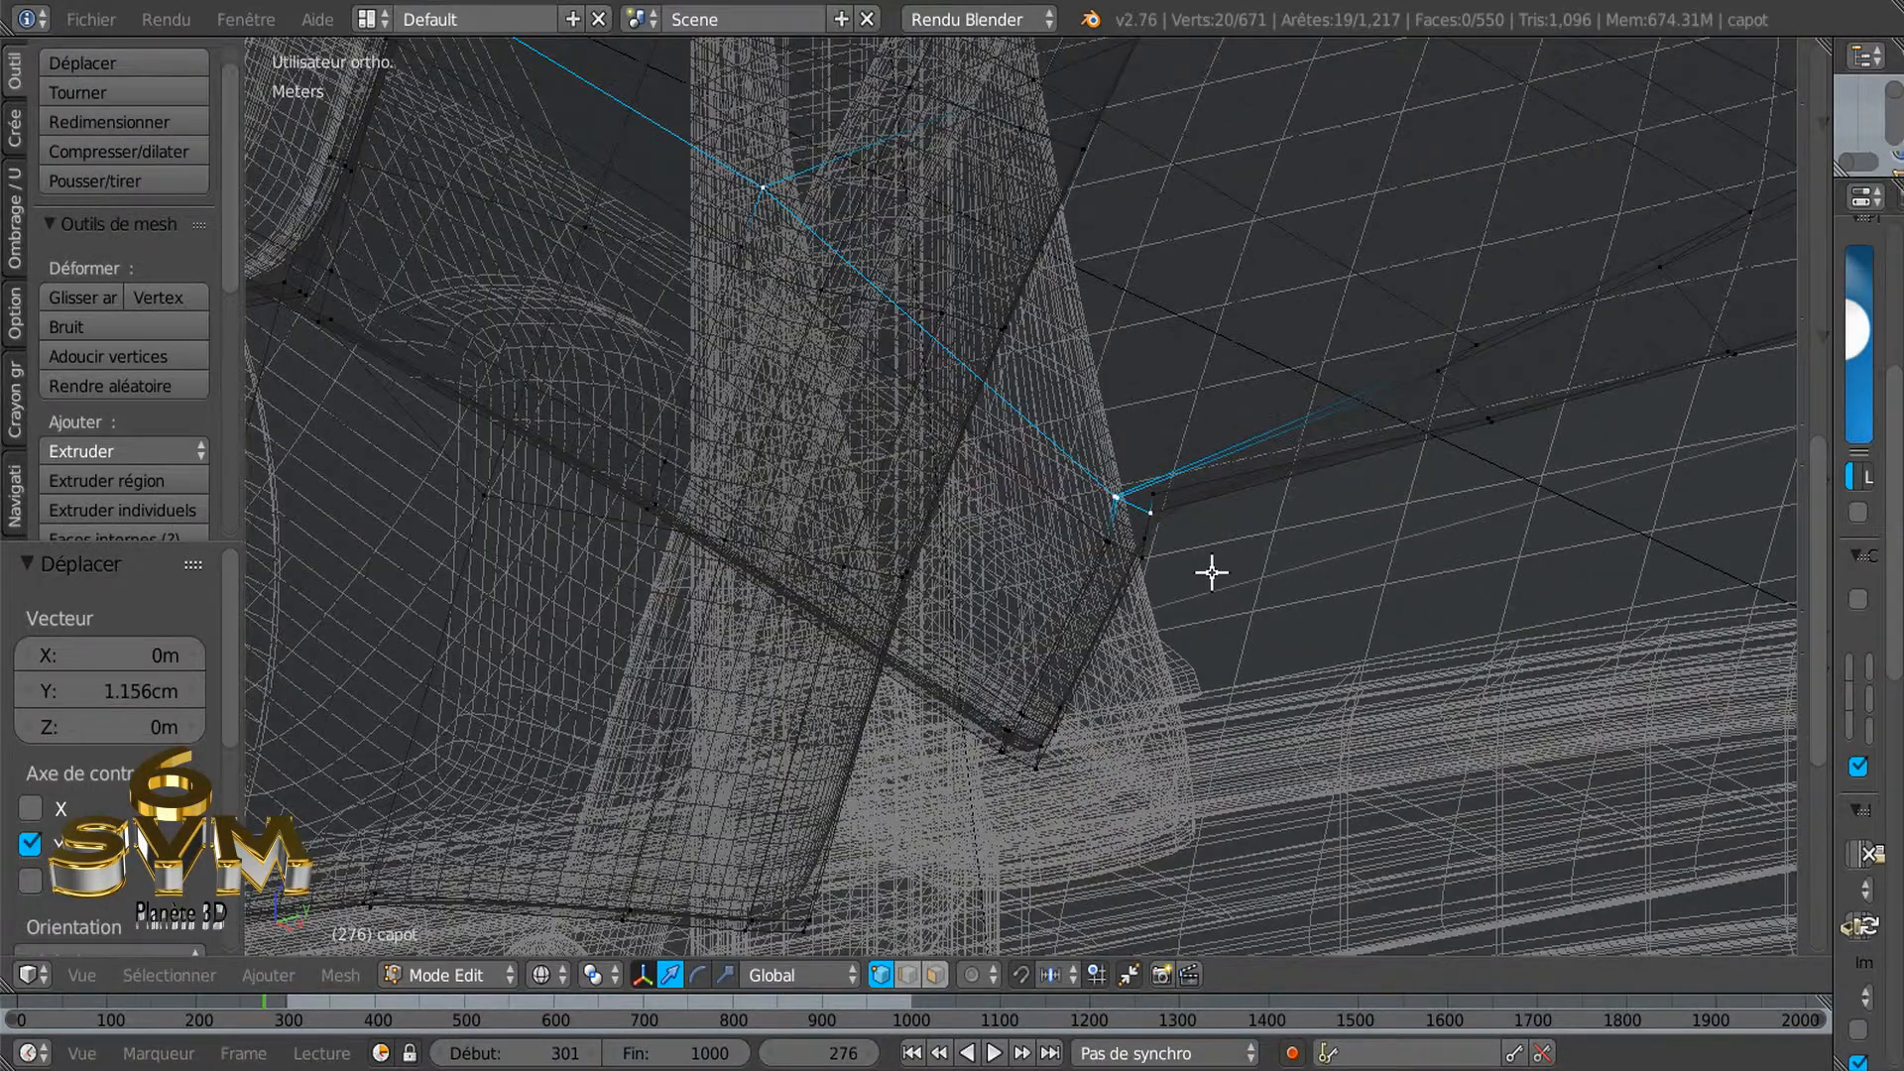
{"action": "key", "text": "z"}
Flatten the selected upper crease loop of the hood's side with LoopTools
{"action": "scroll", "coordinate": [1211, 572], "scroll_direction": "down", "scroll_amount": 2}
{"action": "scroll", "coordinate": [1212, 572], "scroll_direction": "down", "scroll_amount": 2}
{"action": "mouse_move", "coordinate": [1121, 593]}
{"action": "middle_mouse_down"}
{"action": "mouse_move", "coordinate": [1210, 611]}
{"action": "mouse_move", "coordinate": [1041, 562]}
{"action": "middle_mouse_up"}
{"action": "scroll", "coordinate": [1187, 601], "scroll_direction": "down", "scroll_amount": 2}
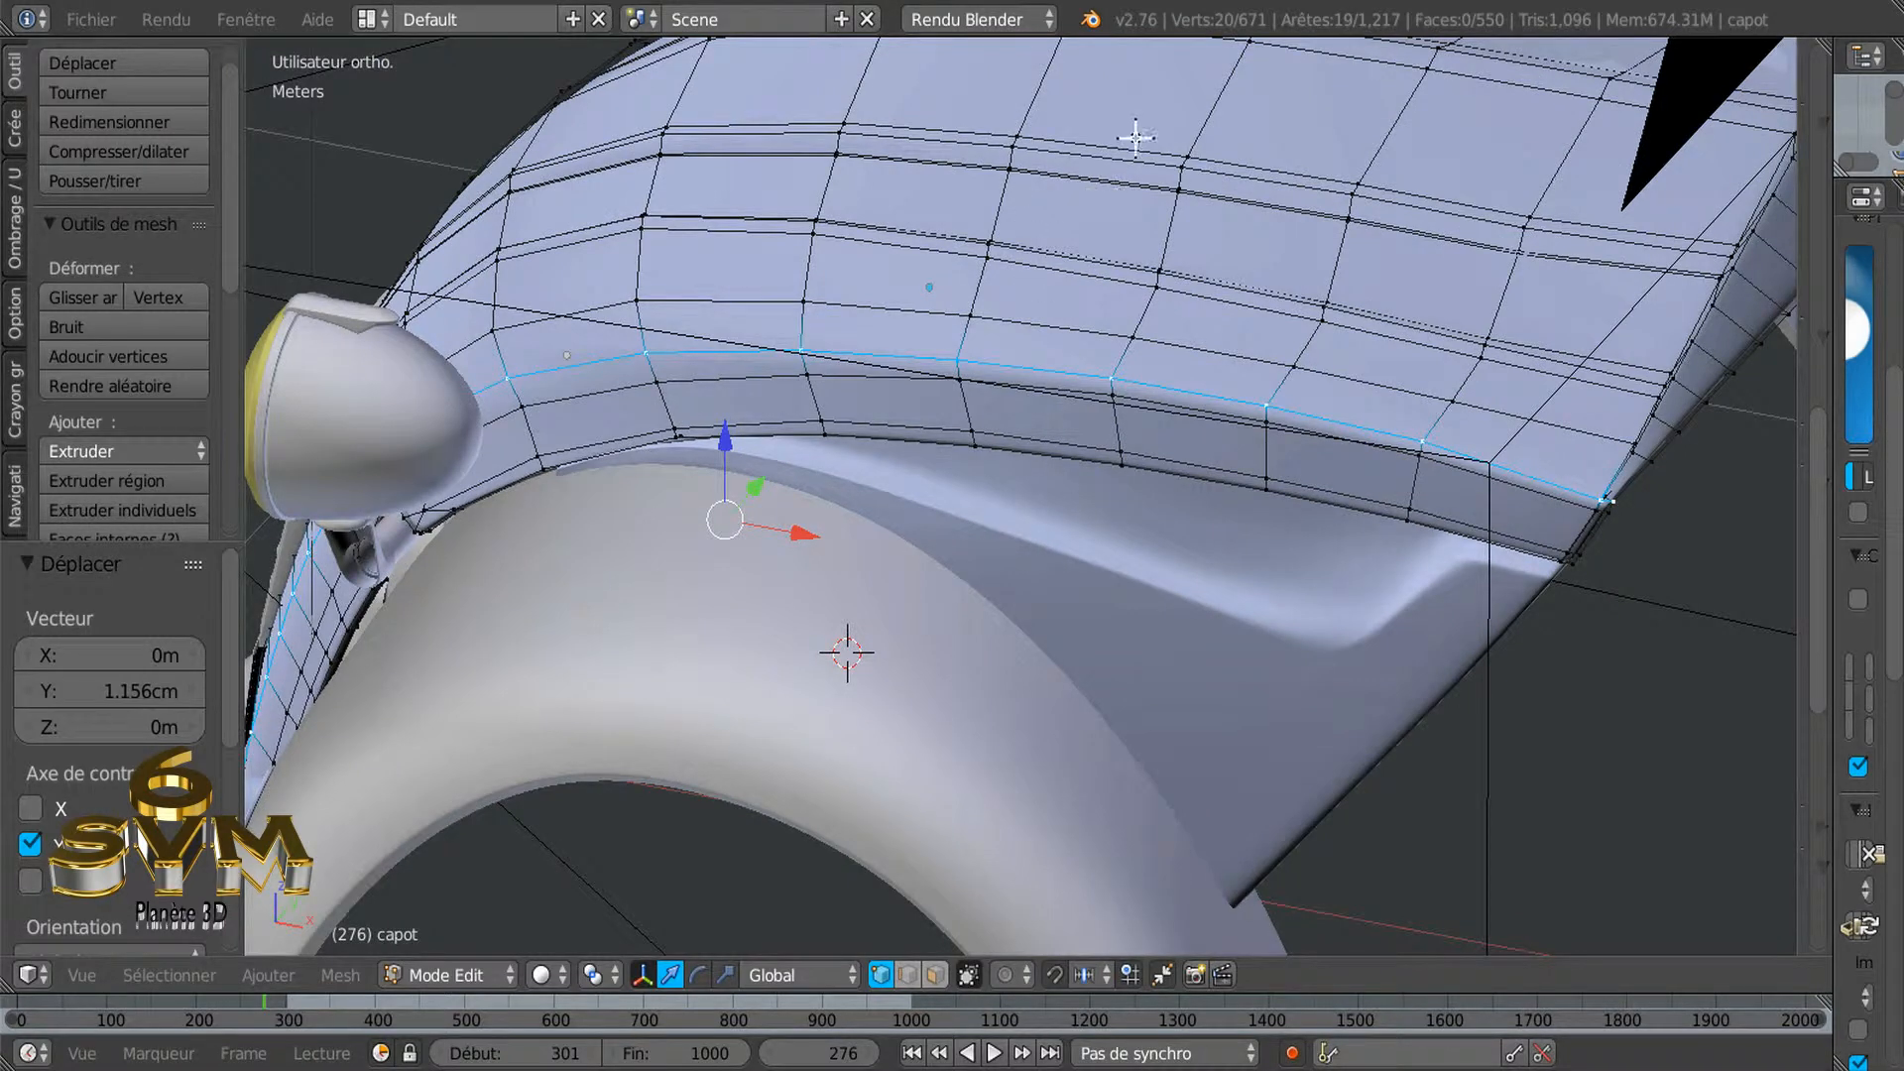
{"action": "key", "text": "w"}
{"action": "mouse_move", "coordinate": [1156, 140]}
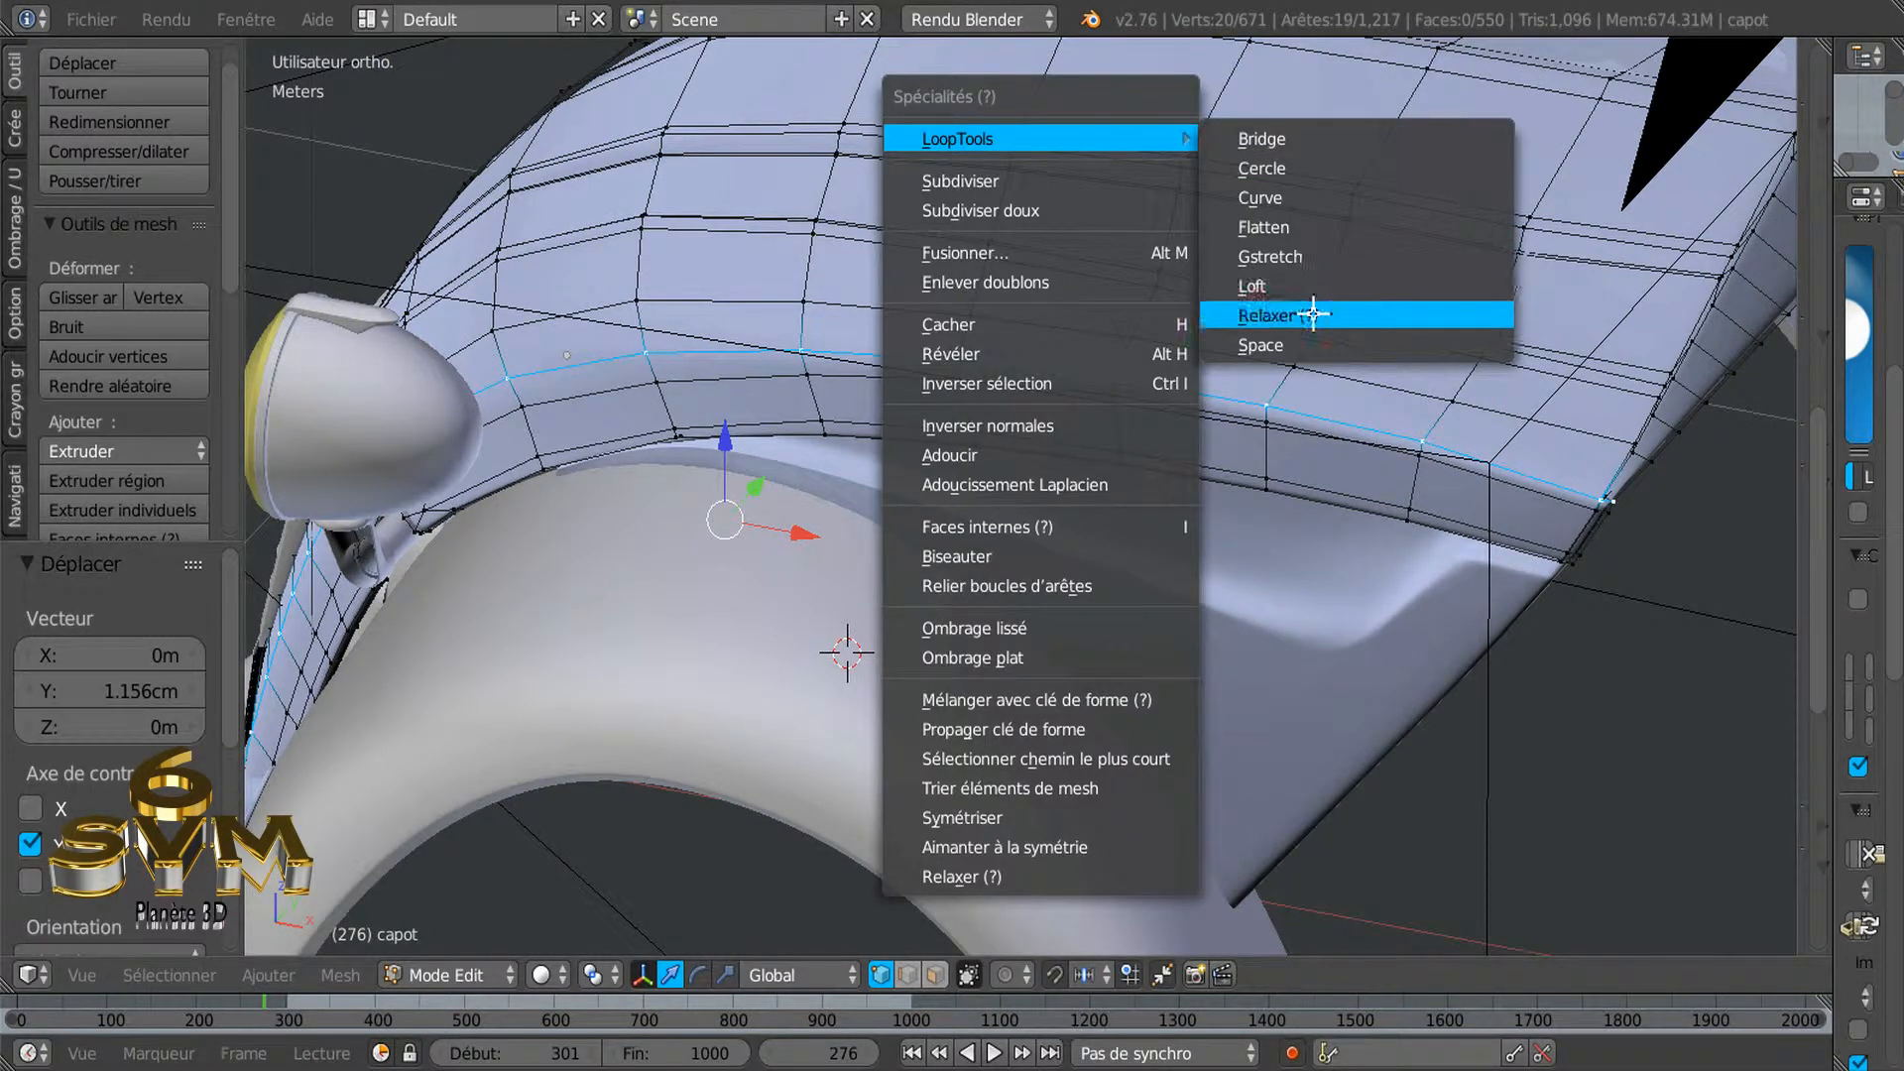
{"action": "left_click", "coordinate": [1309, 227]}
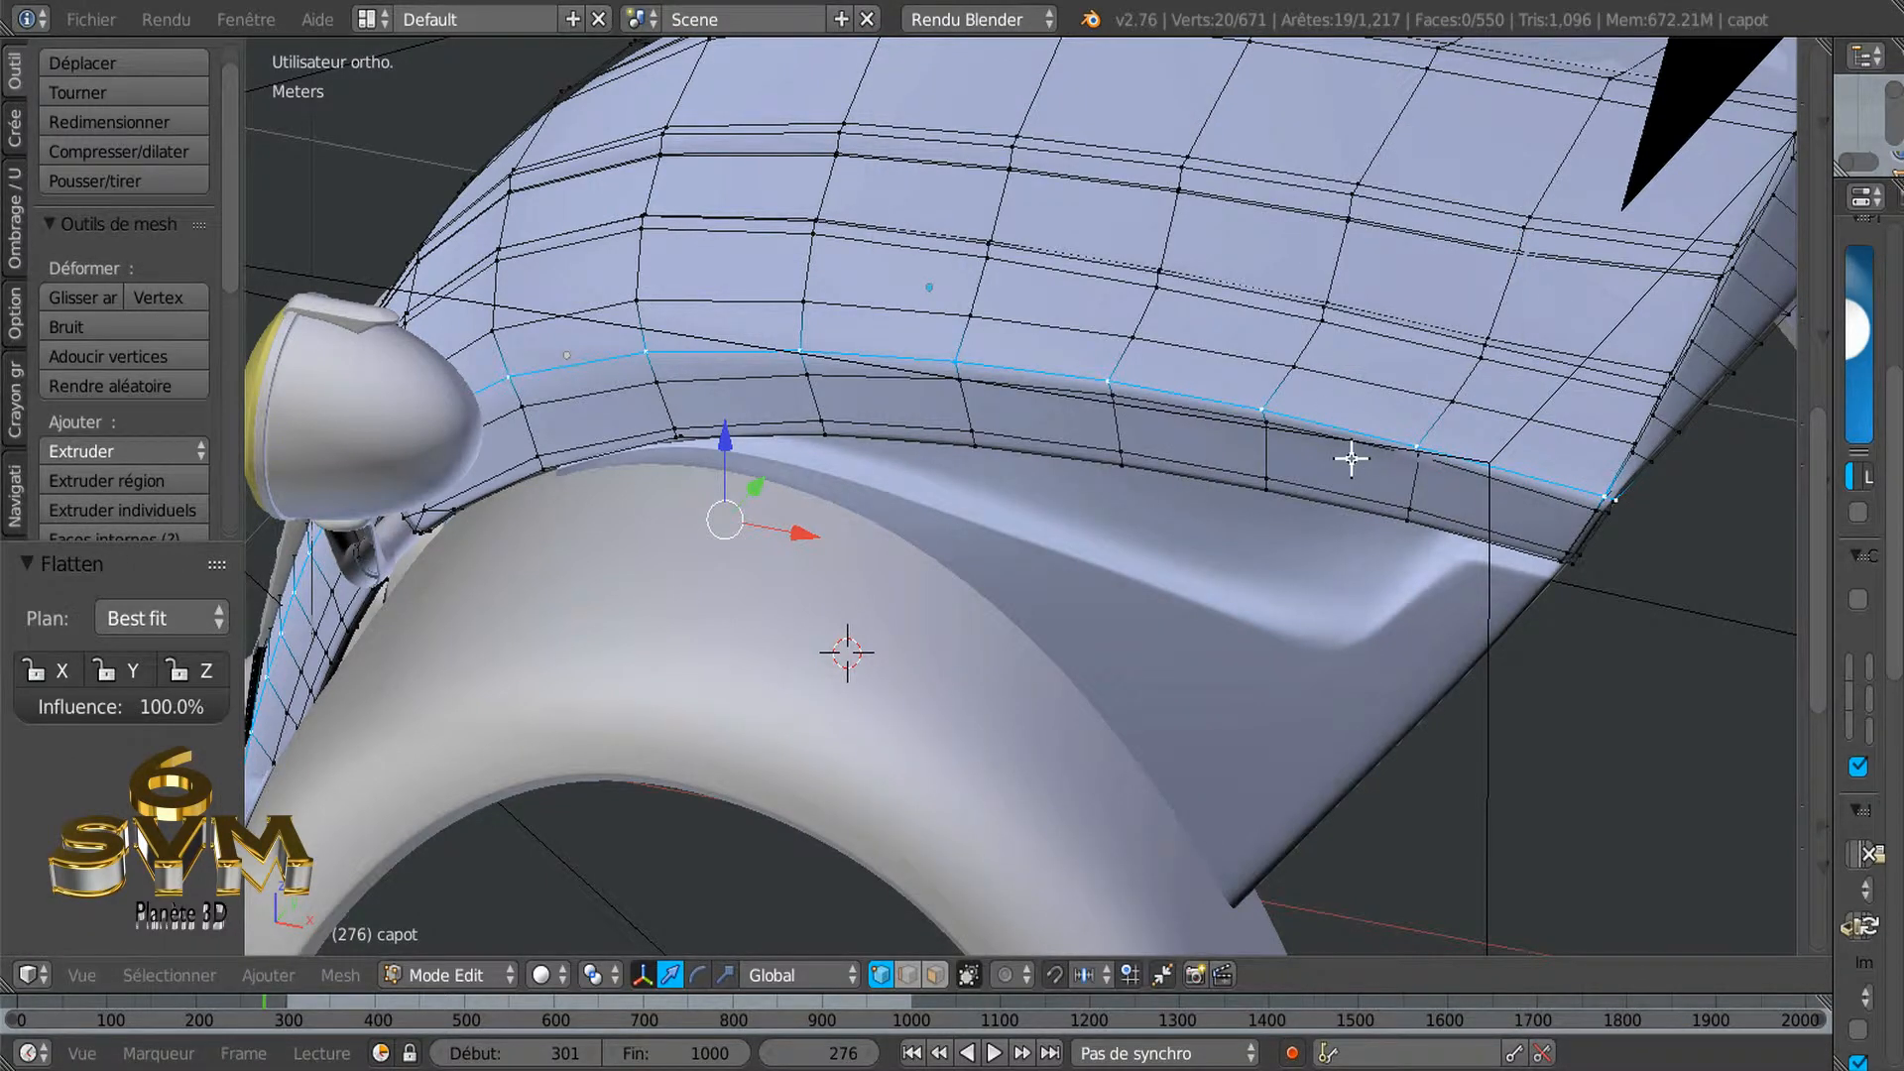
Select the edge loop just below the hood's upper side crease and exclude its inner vertex at the rear corner
{"action": "scroll", "coordinate": [1369, 442], "scroll_direction": "up", "scroll_amount": 6}
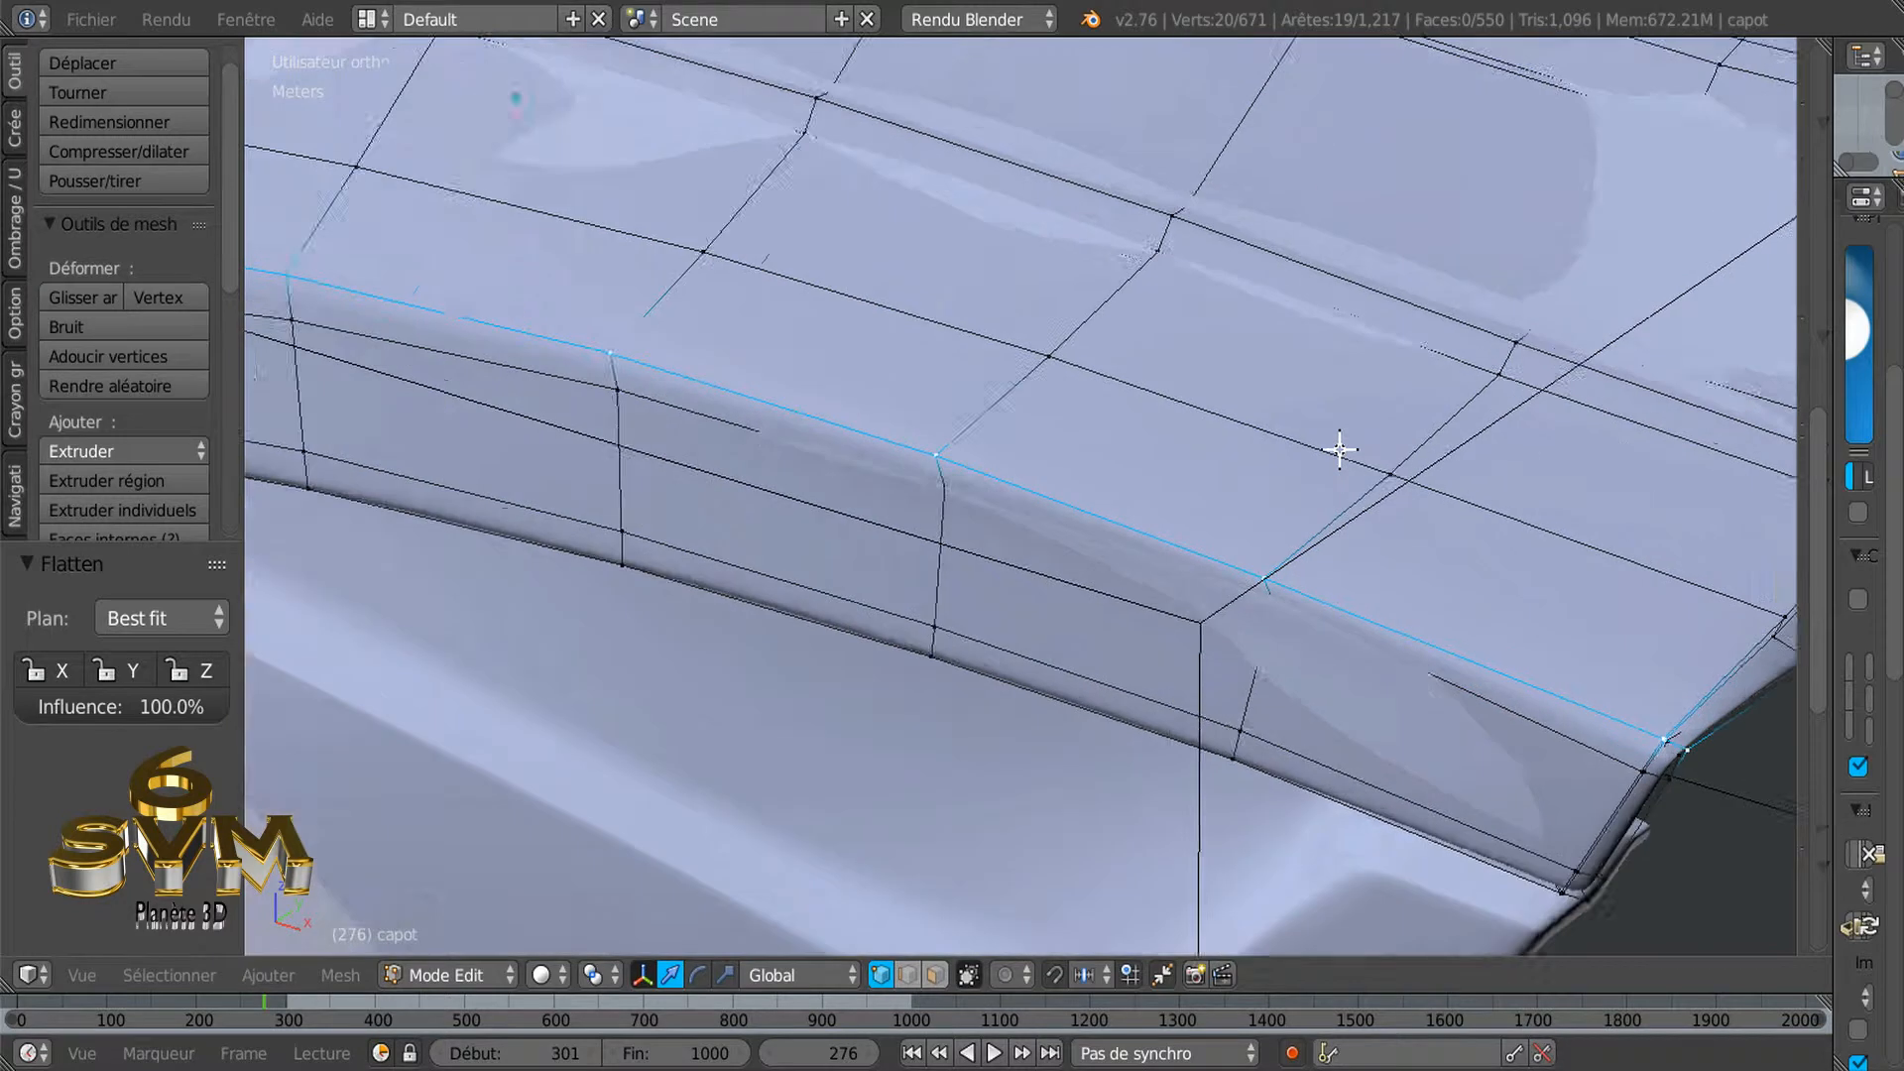
{"action": "scroll", "coordinate": [1340, 450], "scroll_direction": "up", "scroll_amount": 1}
{"action": "middle_click_drag", "start_coordinate": [1336, 448], "coordinate": [1324, 428]}
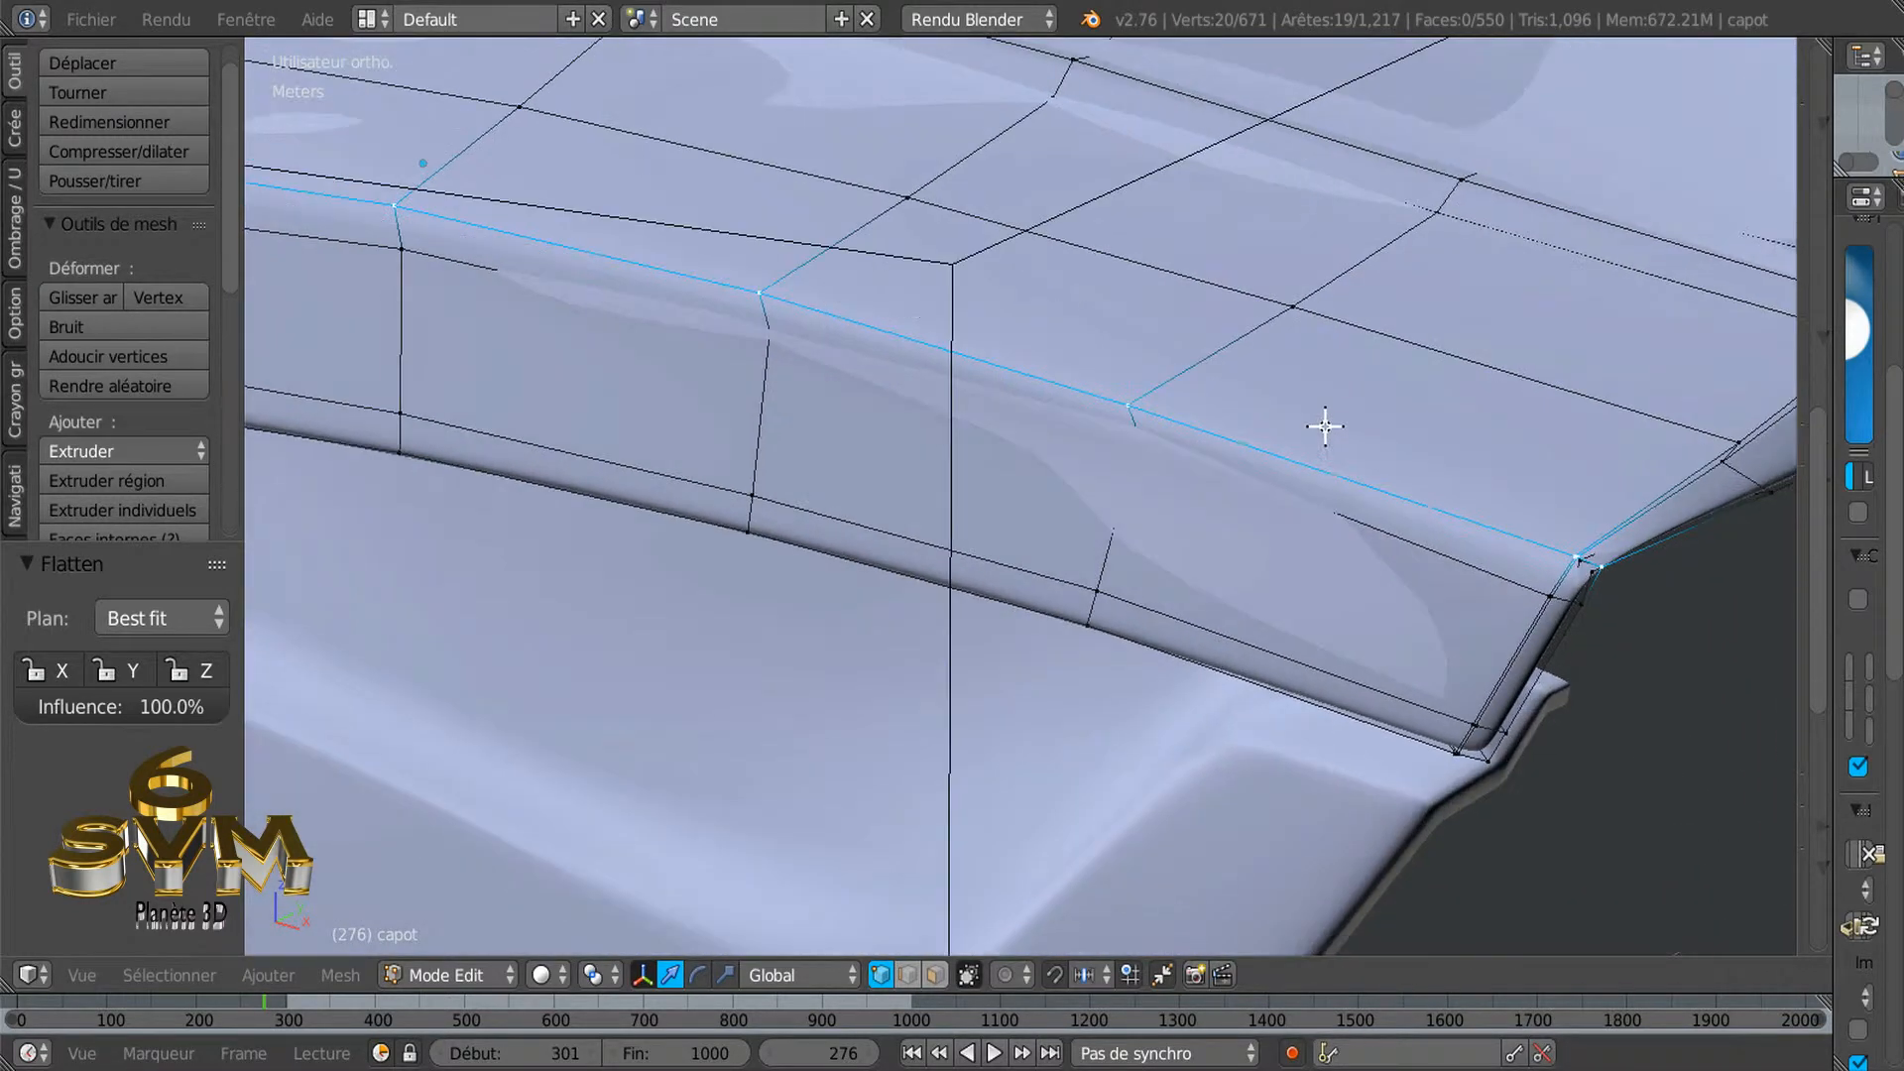
{"action": "right_click", "coordinate": [1421, 549], "text": "alt"}
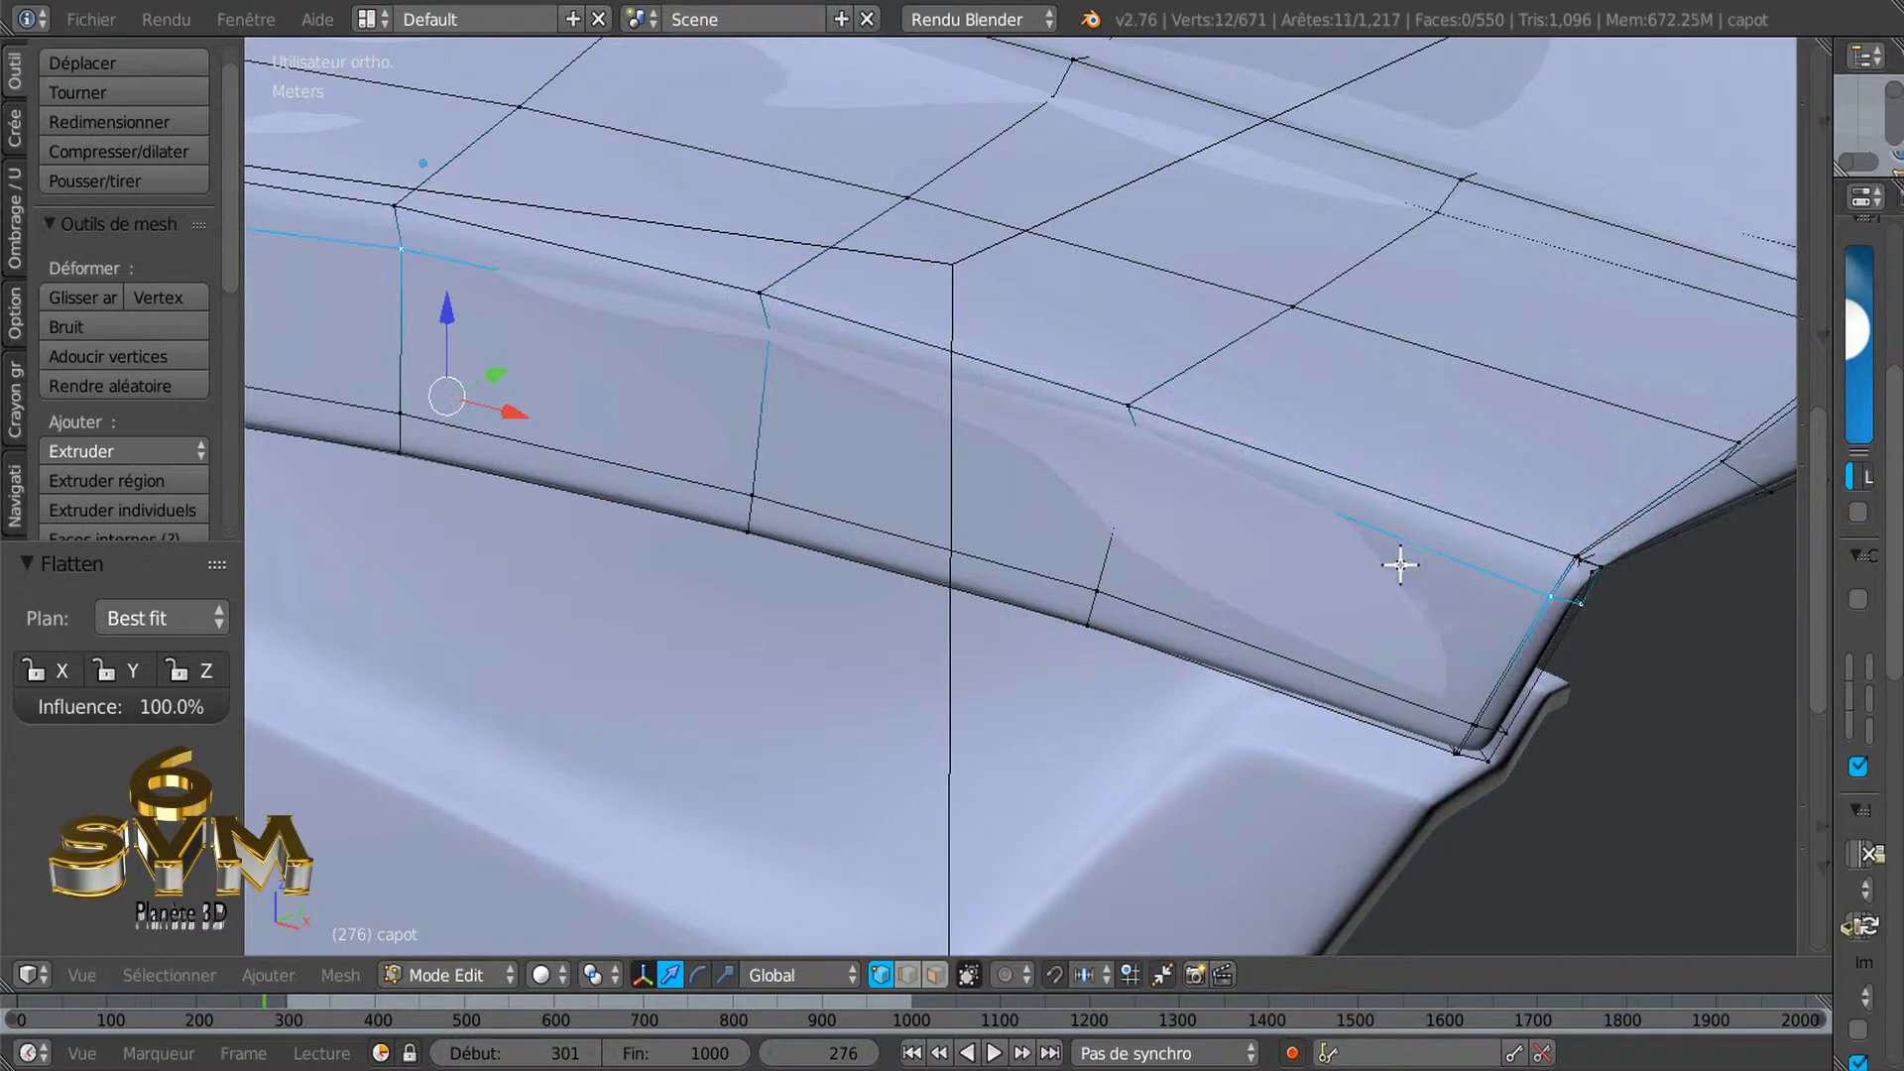
{"action": "middle_click_drag", "start_coordinate": [1484, 629], "coordinate": [1389, 593]}
{"action": "middle_click_drag", "start_coordinate": [1066, 466], "coordinate": [1053, 464]}
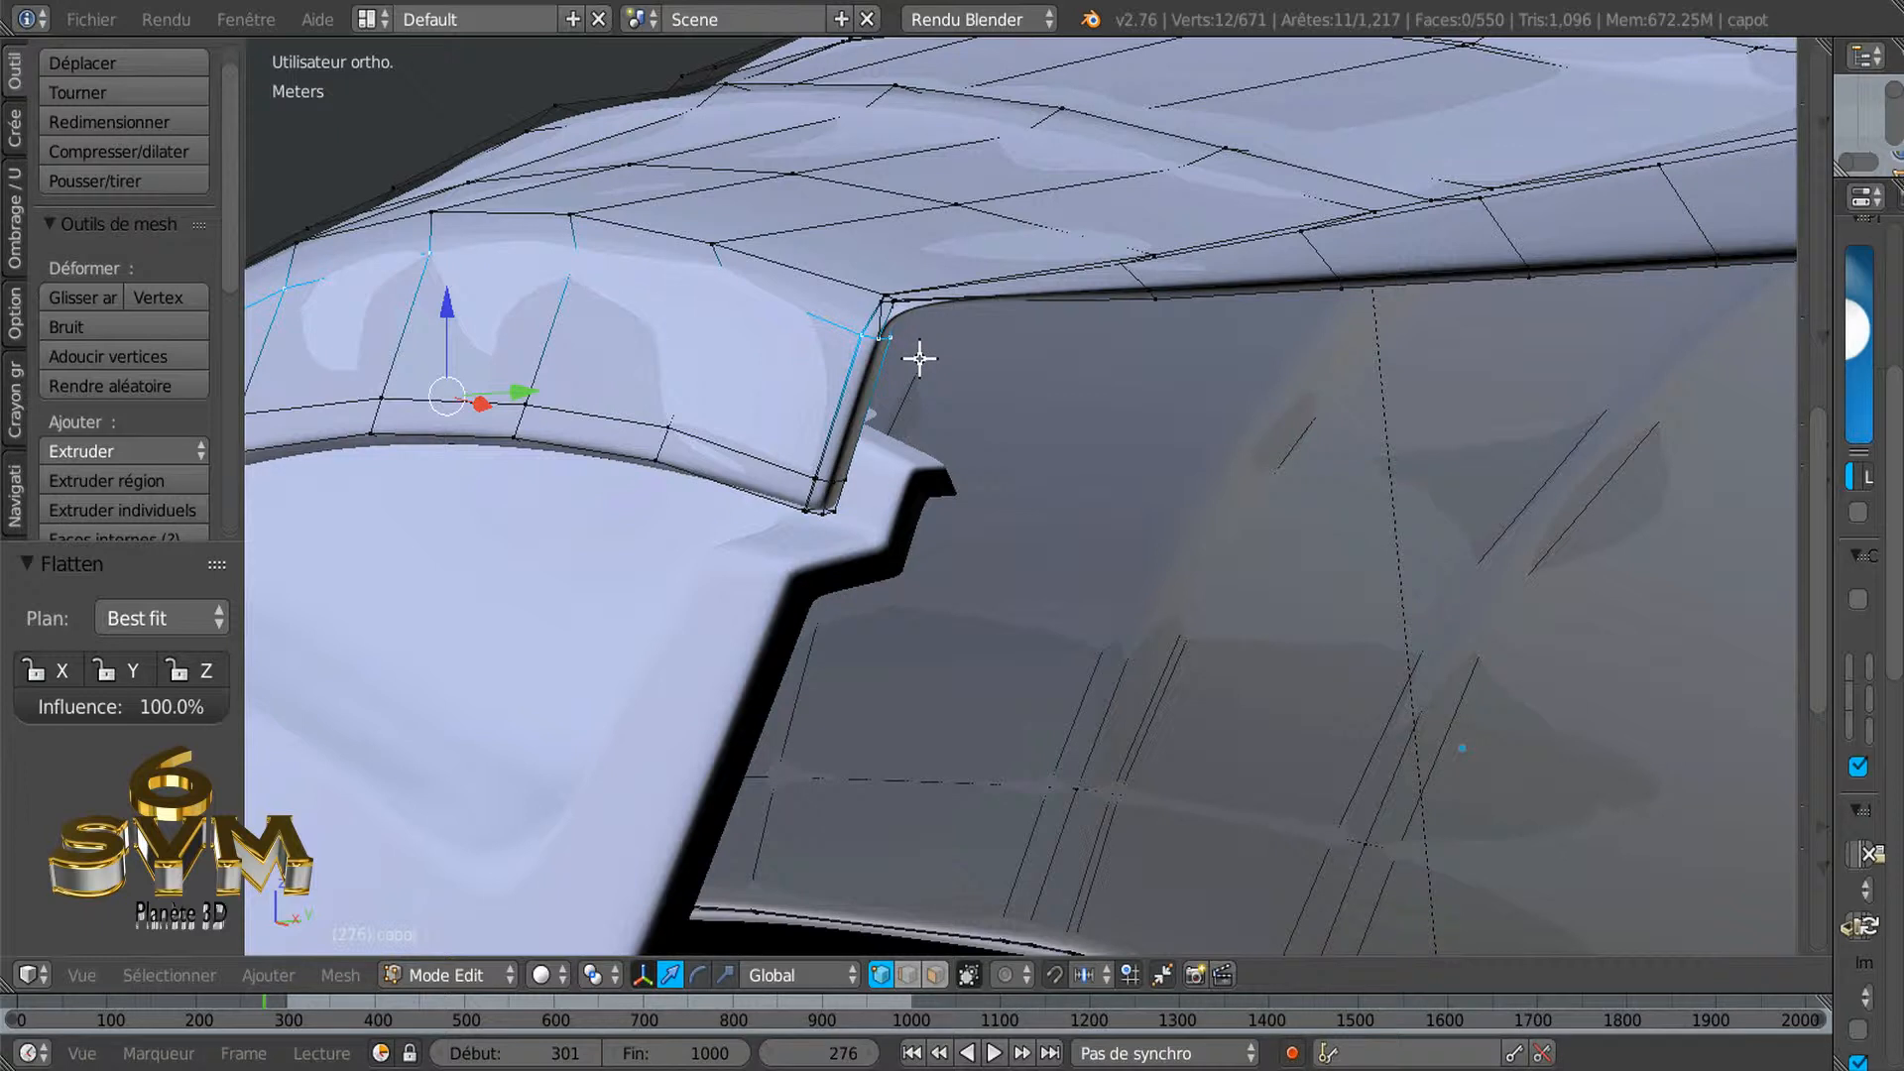
{"action": "right_click", "coordinate": [886, 335], "text": "shift"}
{"action": "middle_click_drag", "start_coordinate": [906, 443], "coordinate": [1155, 473]}
{"action": "middle_click_drag", "start_coordinate": [1085, 467], "coordinate": [1090, 463]}
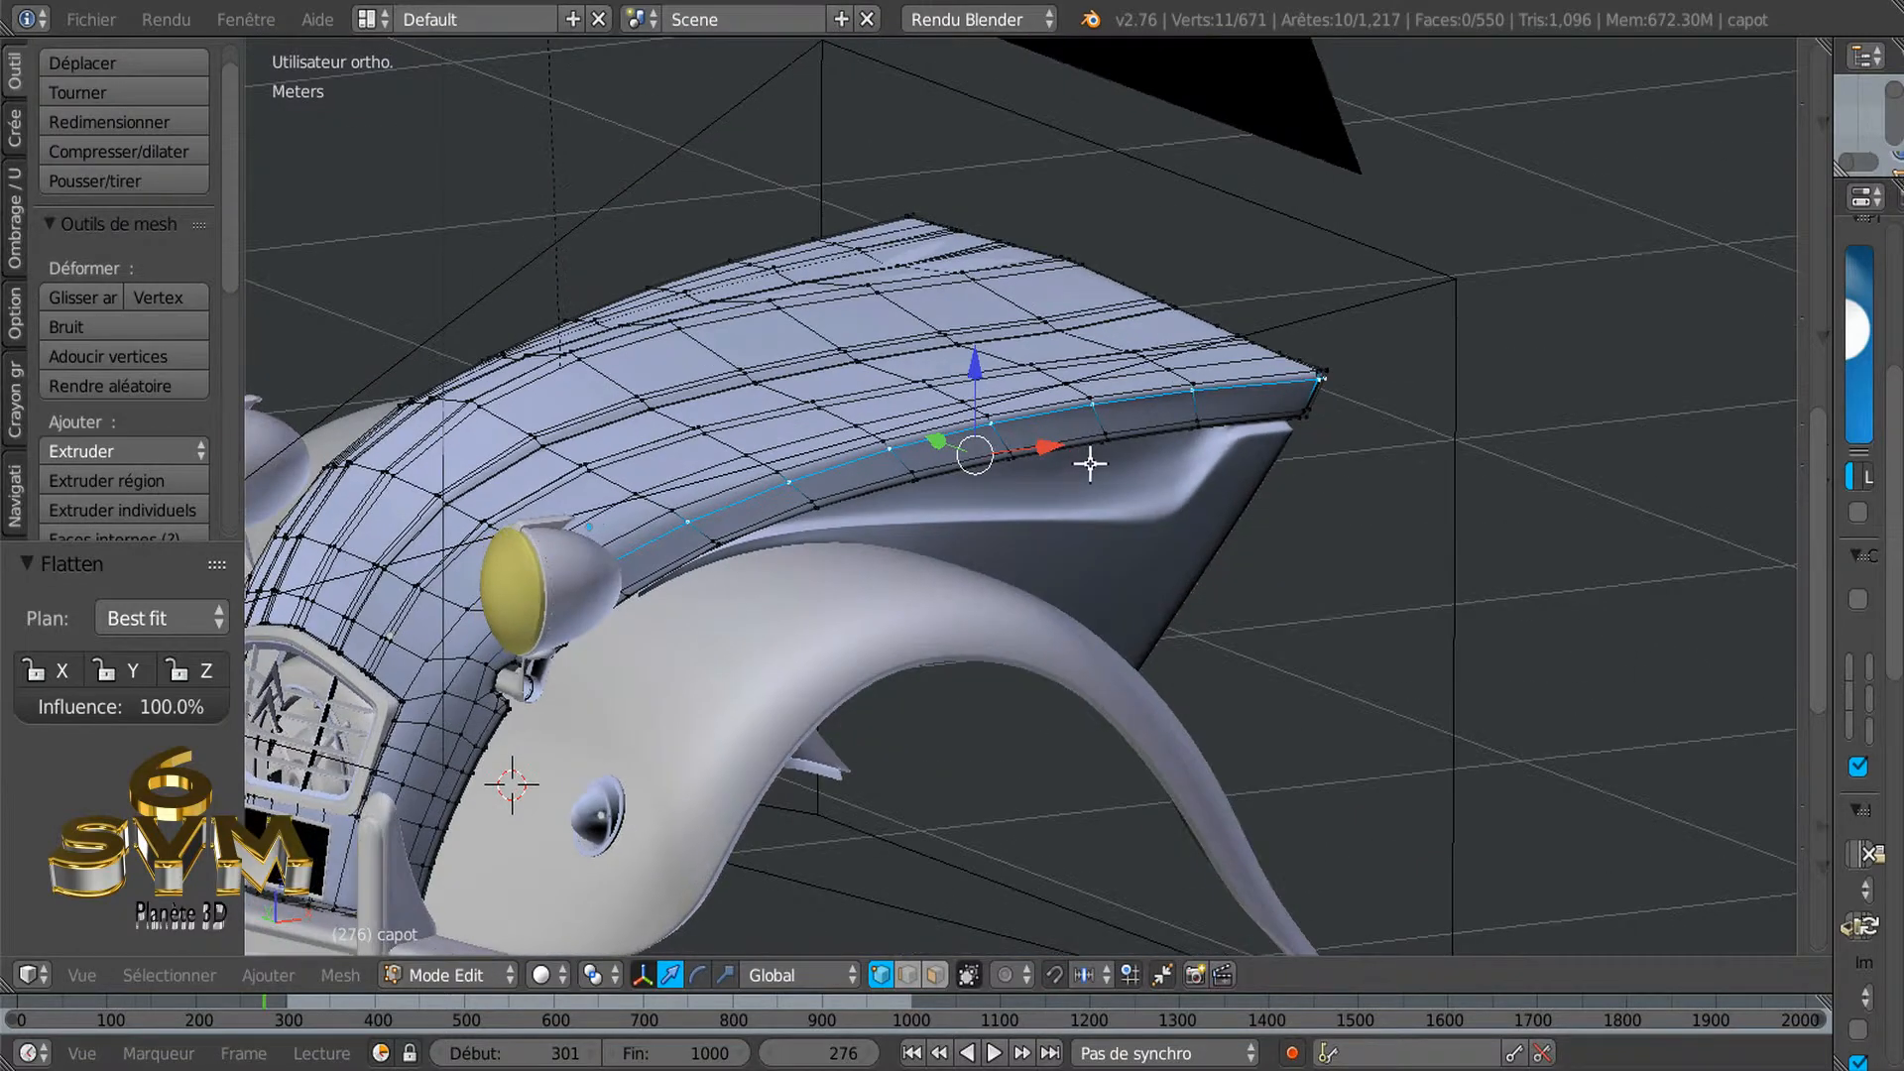
Apply LoopTools Flatten to the selected loop just below the hood's upper side crease
{"action": "key", "text": "w"}
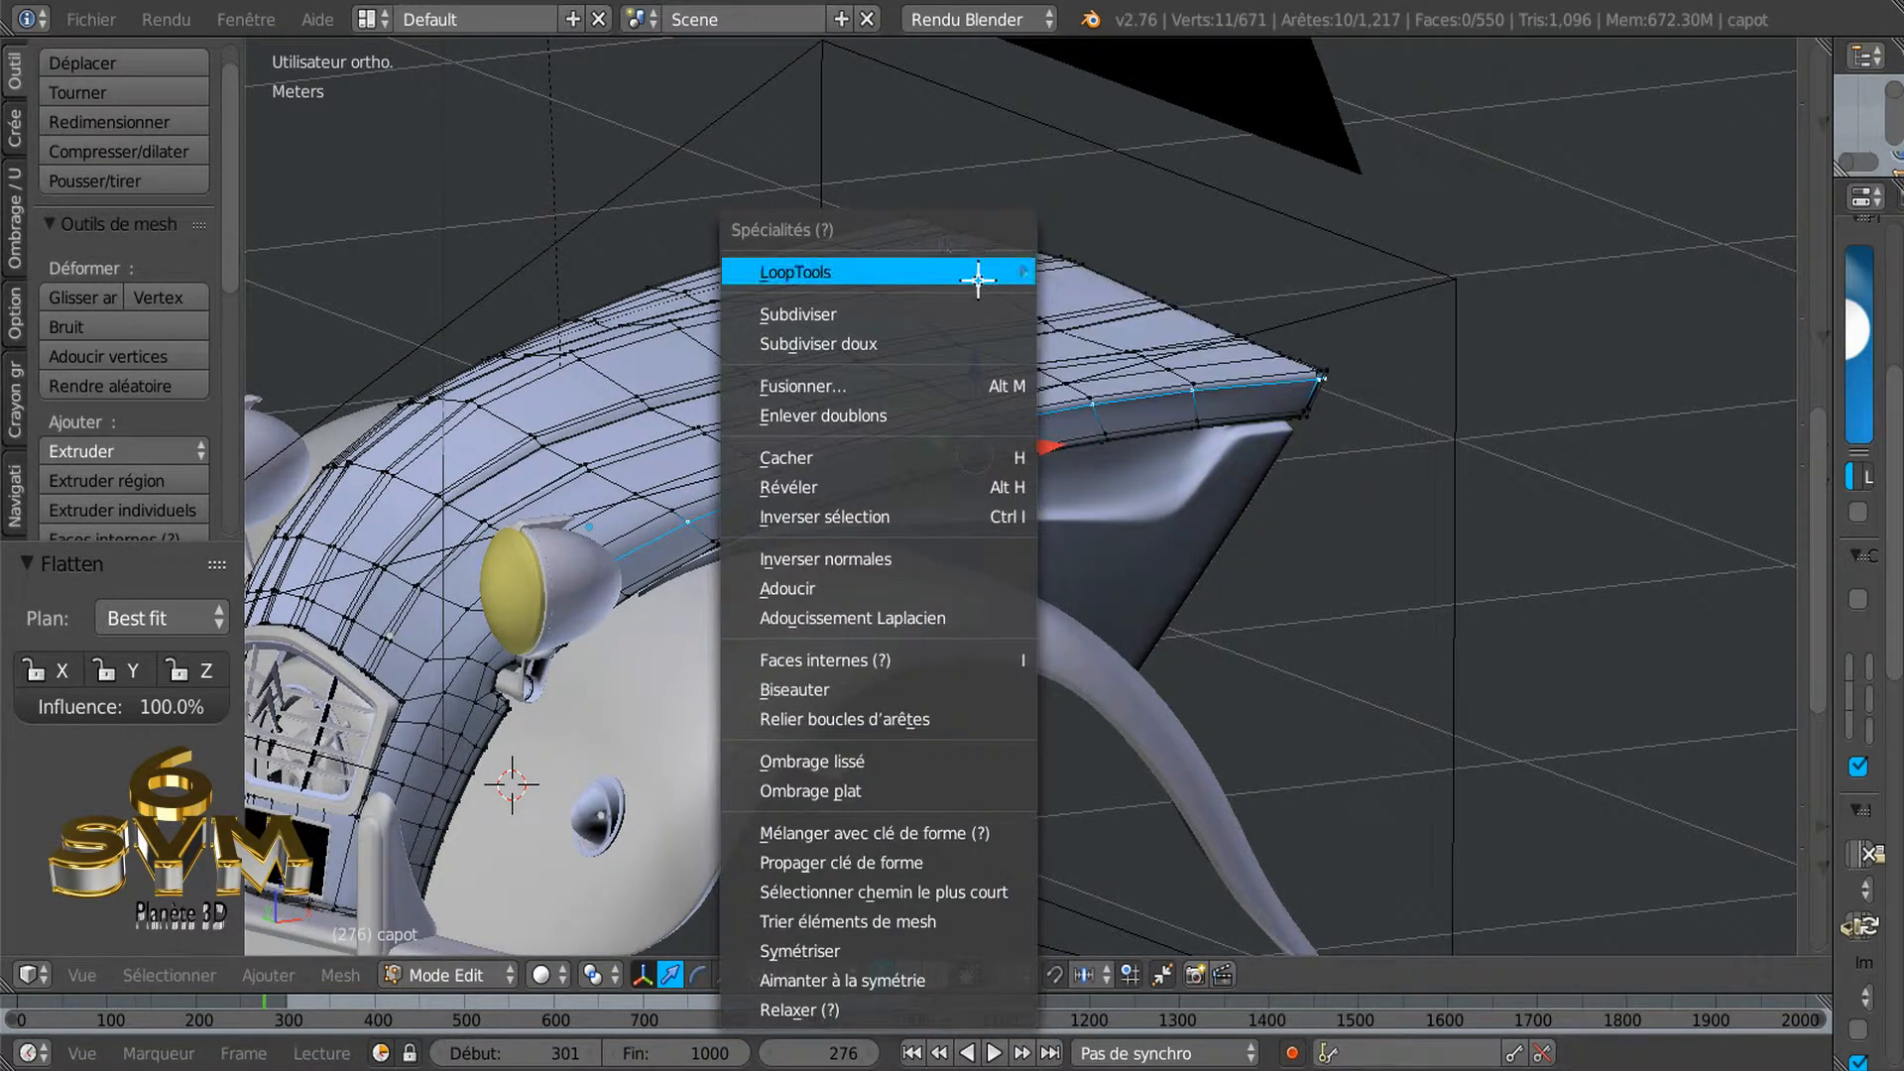
{"action": "mouse_move", "coordinate": [980, 272]}
{"action": "left_click", "coordinate": [1157, 359]}
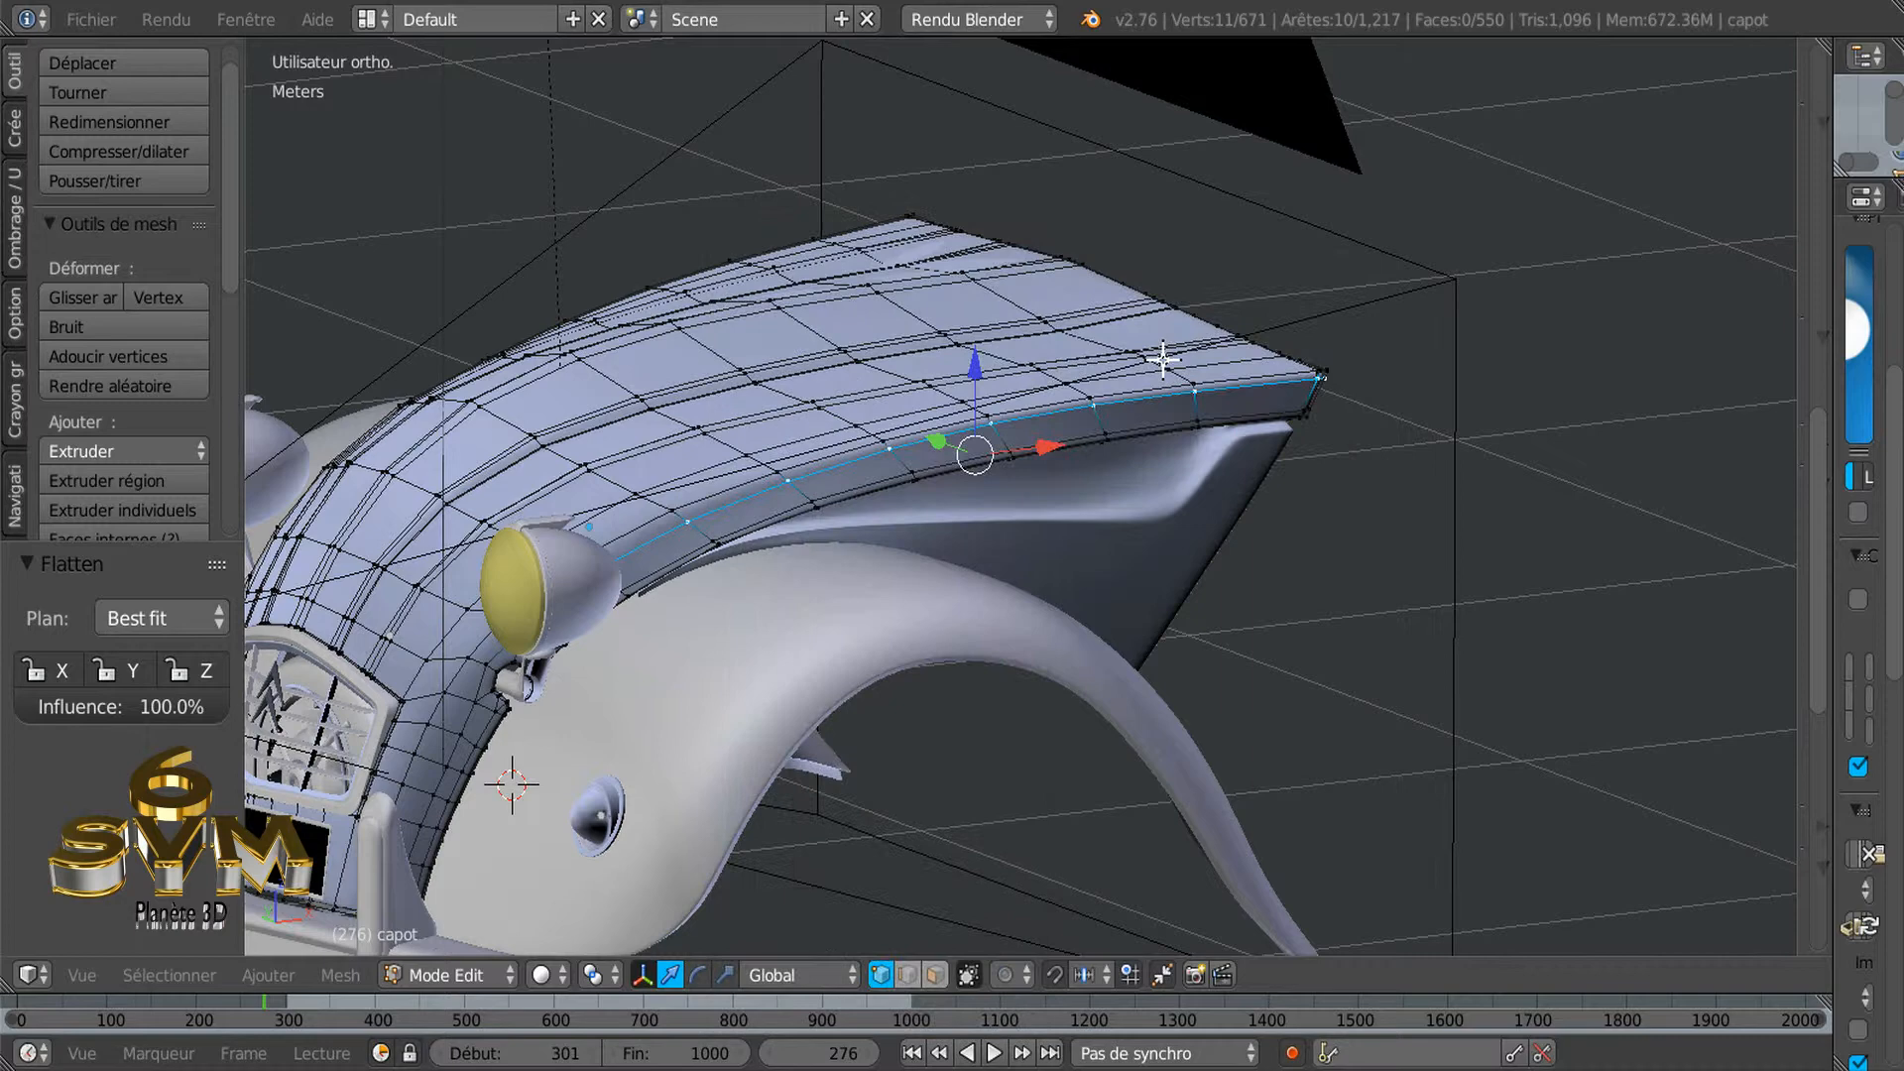
Select the edge loop just above the lower border of the hood's side flange, excluding its inner rear-corner vertex
{"action": "middle_click_drag", "start_coordinate": [1124, 442], "coordinate": [913, 446]}
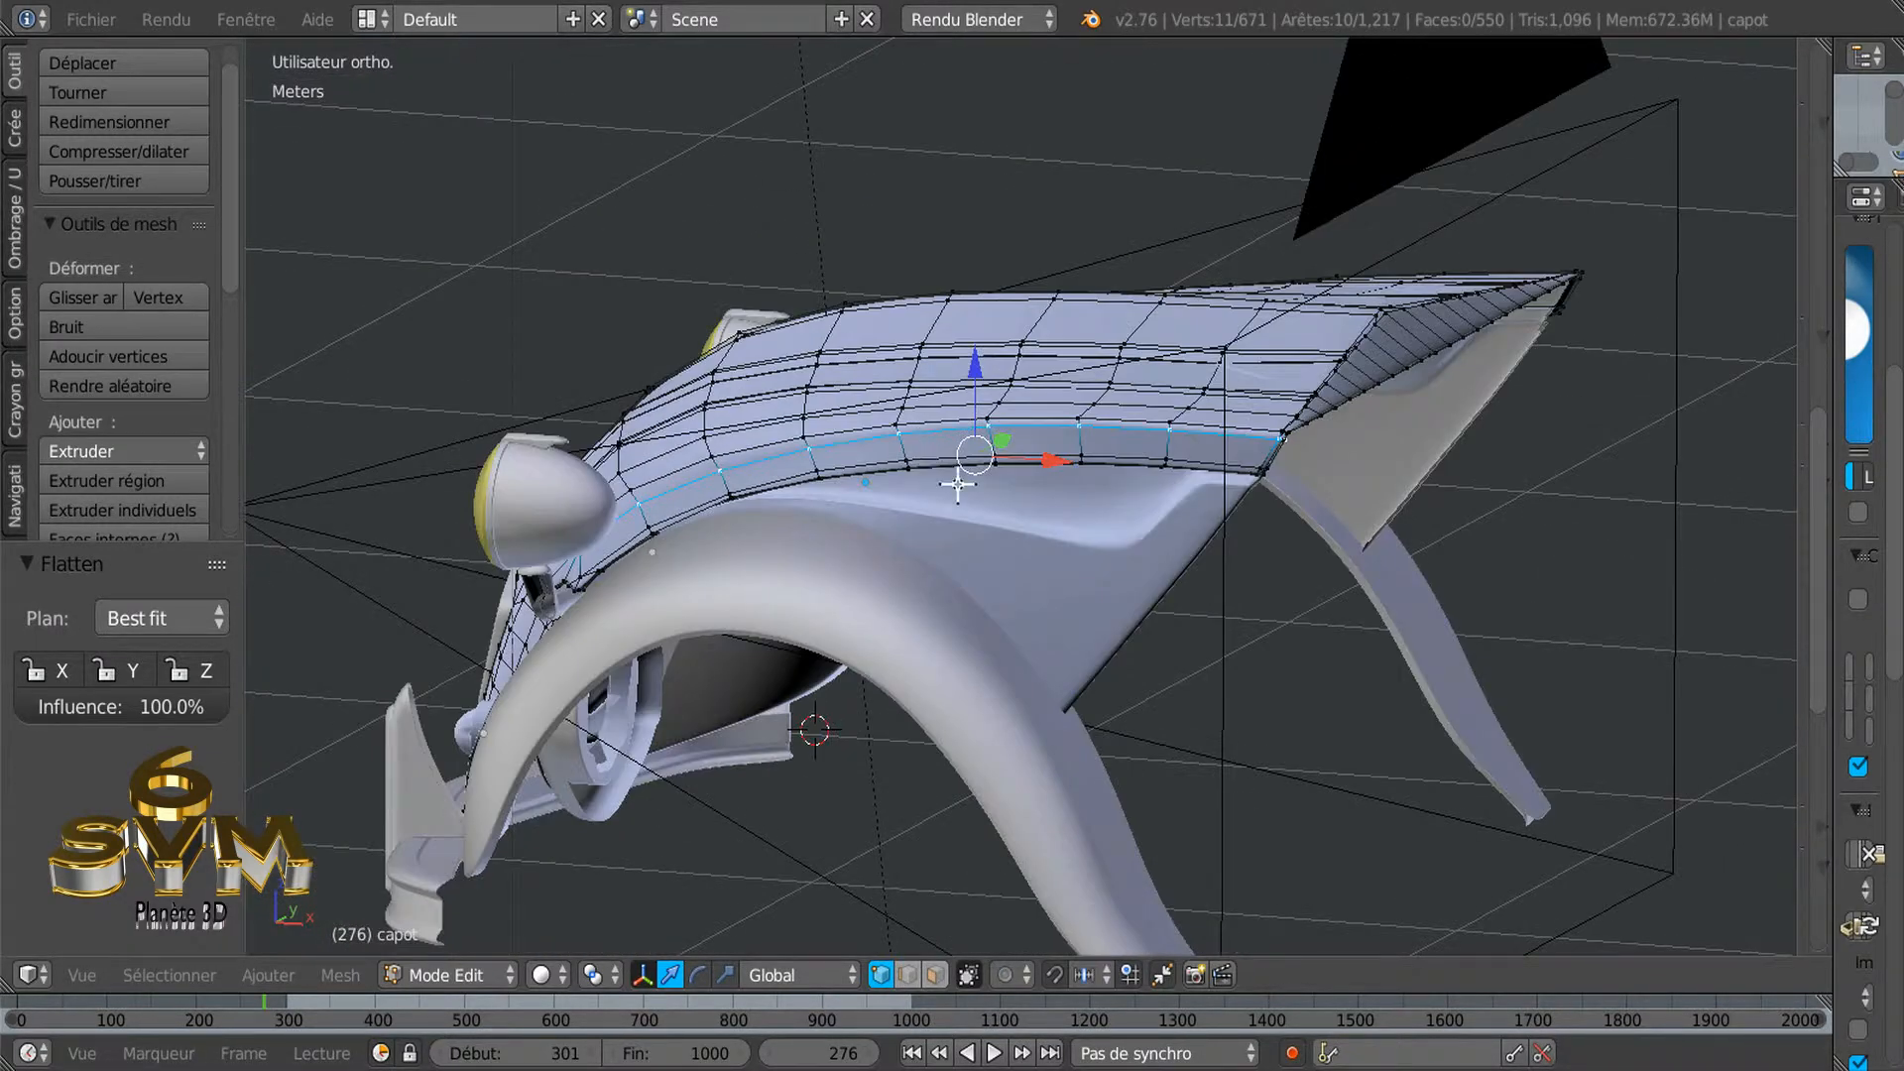
{"action": "scroll", "coordinate": [1018, 490], "scroll_direction": "up", "scroll_amount": 3}
{"action": "scroll", "coordinate": [1031, 483], "scroll_direction": "down", "scroll_amount": 3}
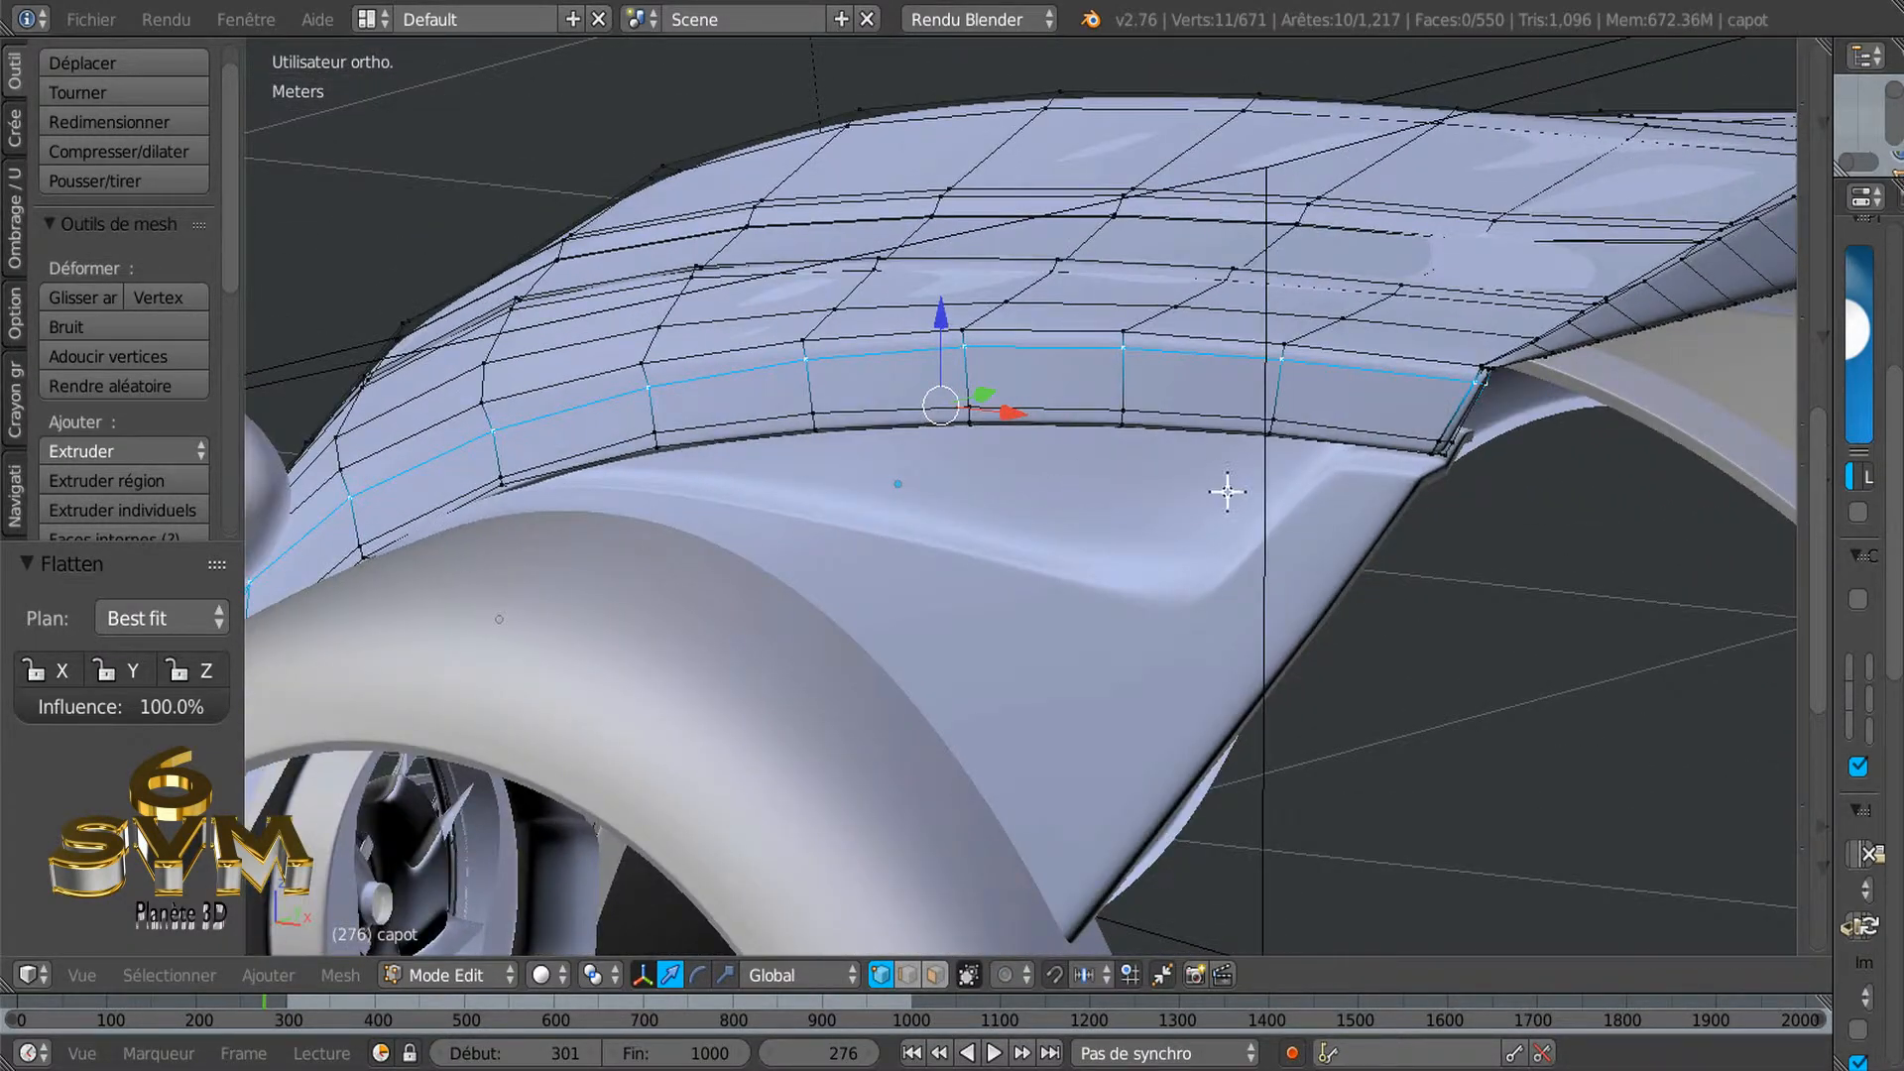
{"action": "scroll", "coordinate": [1226, 492], "scroll_direction": "up", "scroll_amount": 4}
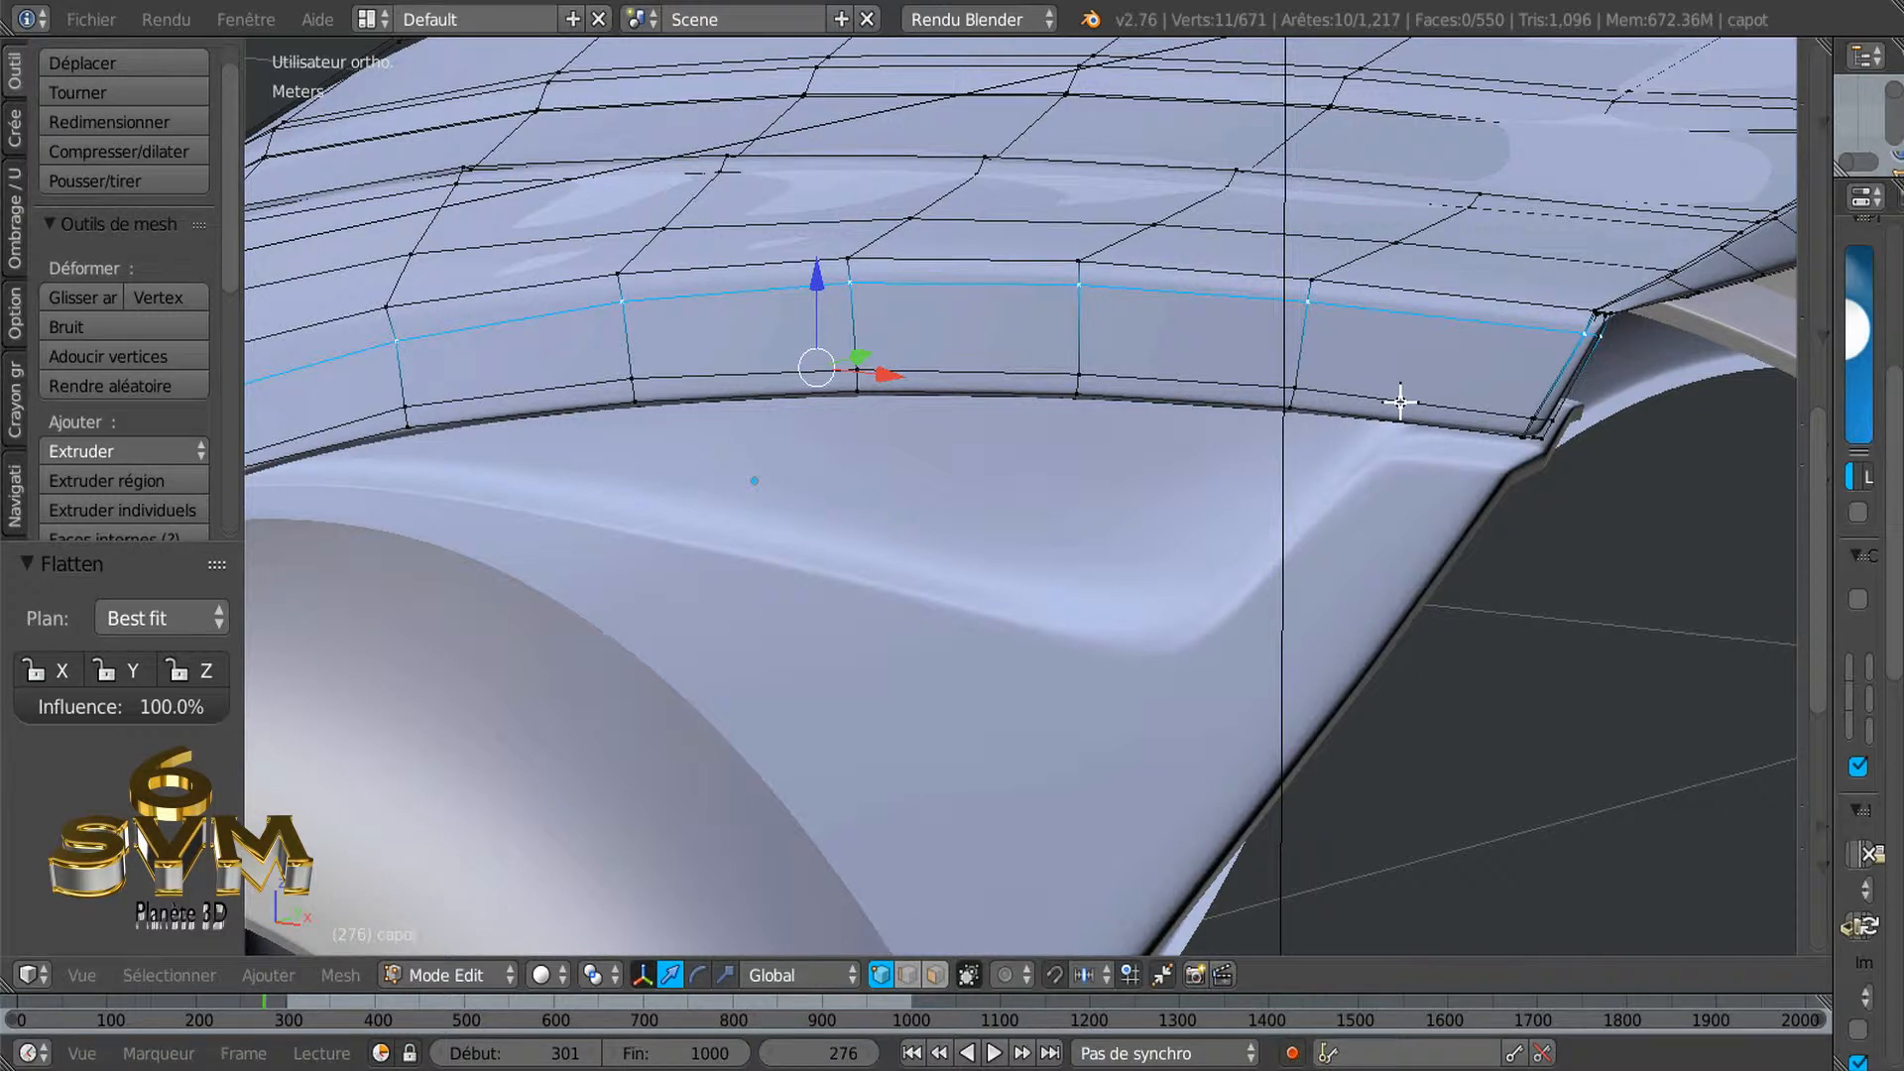
{"action": "left_click", "coordinate": [1401, 402], "text": "shift"}
{"action": "middle_click_drag", "start_coordinate": [1356, 506], "coordinate": [1190, 518]}
{"action": "scroll", "coordinate": [1204, 482], "scroll_direction": "up", "scroll_amount": 2}
{"action": "scroll", "coordinate": [1150, 456], "scroll_direction": "up", "scroll_amount": 1}
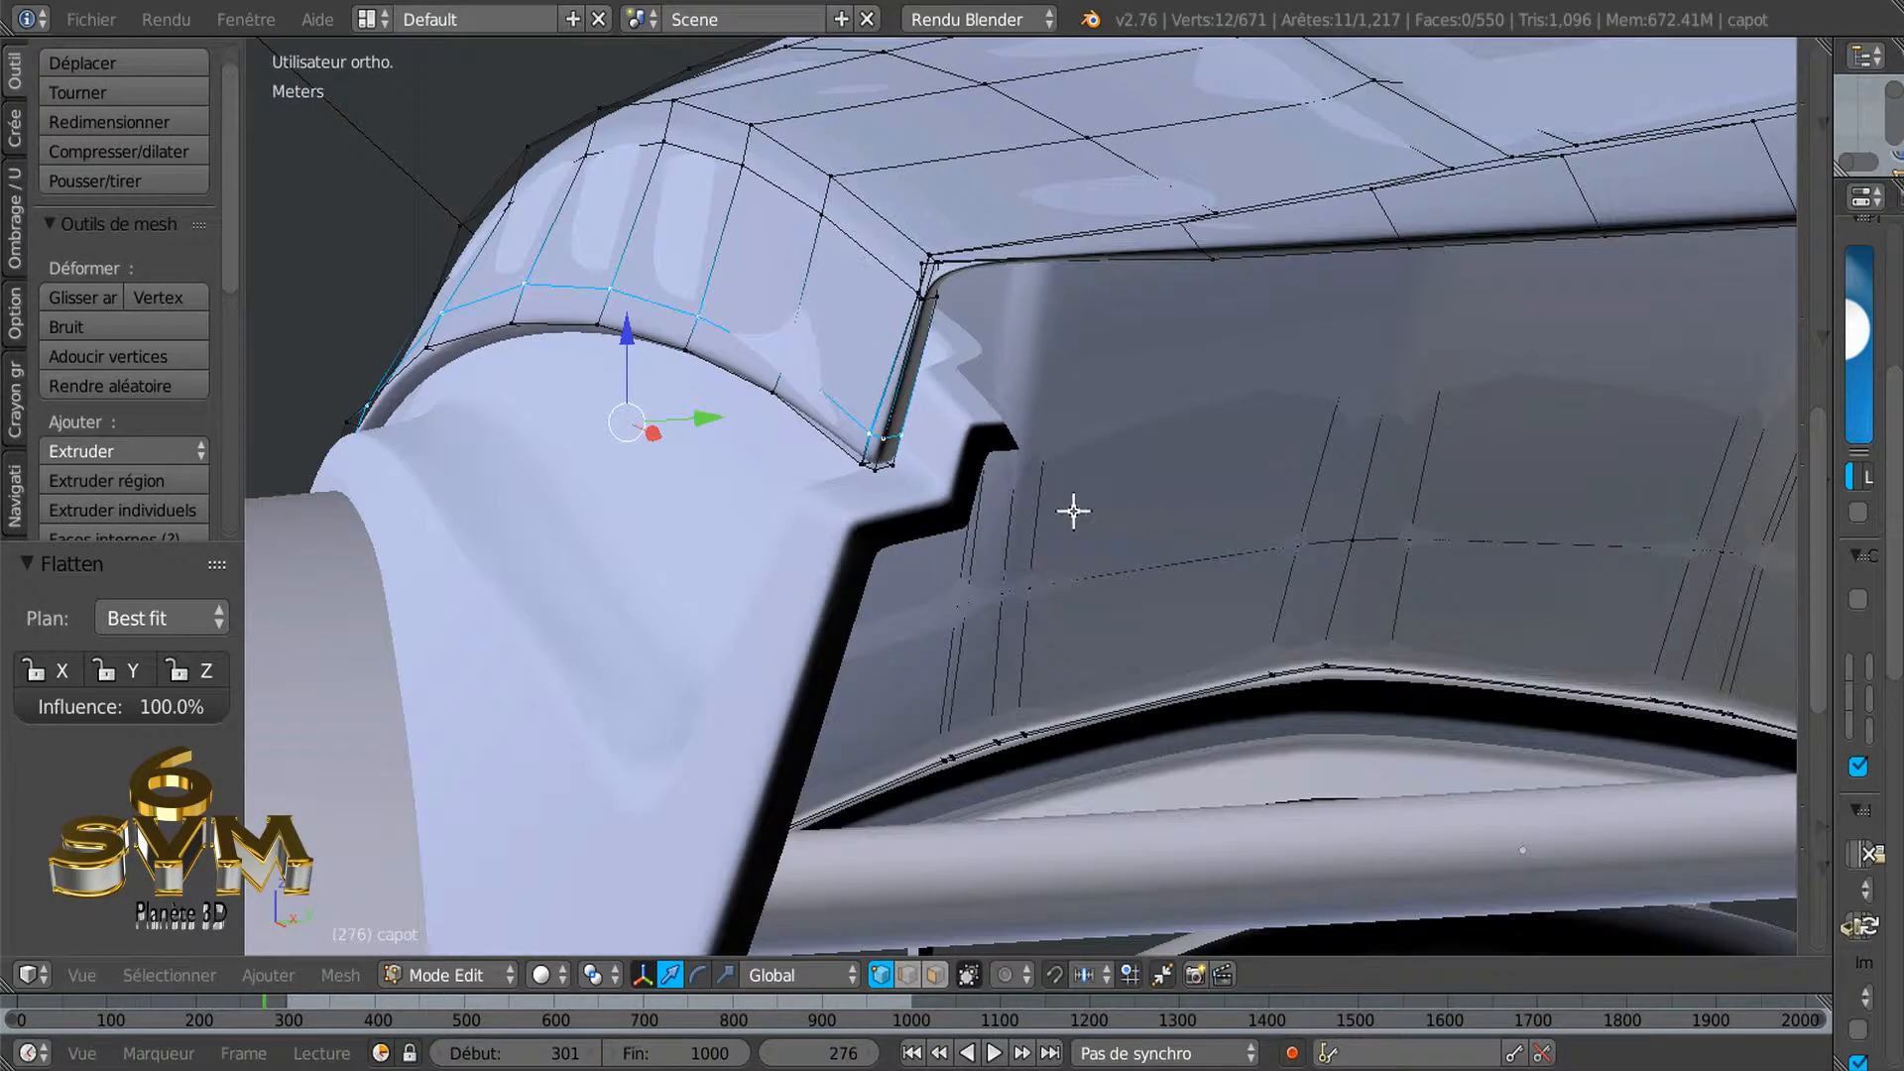
{"action": "right_click", "coordinate": [905, 437], "text": "shift"}
{"action": "middle_click_drag", "start_coordinate": [787, 497], "coordinate": [978, 498]}
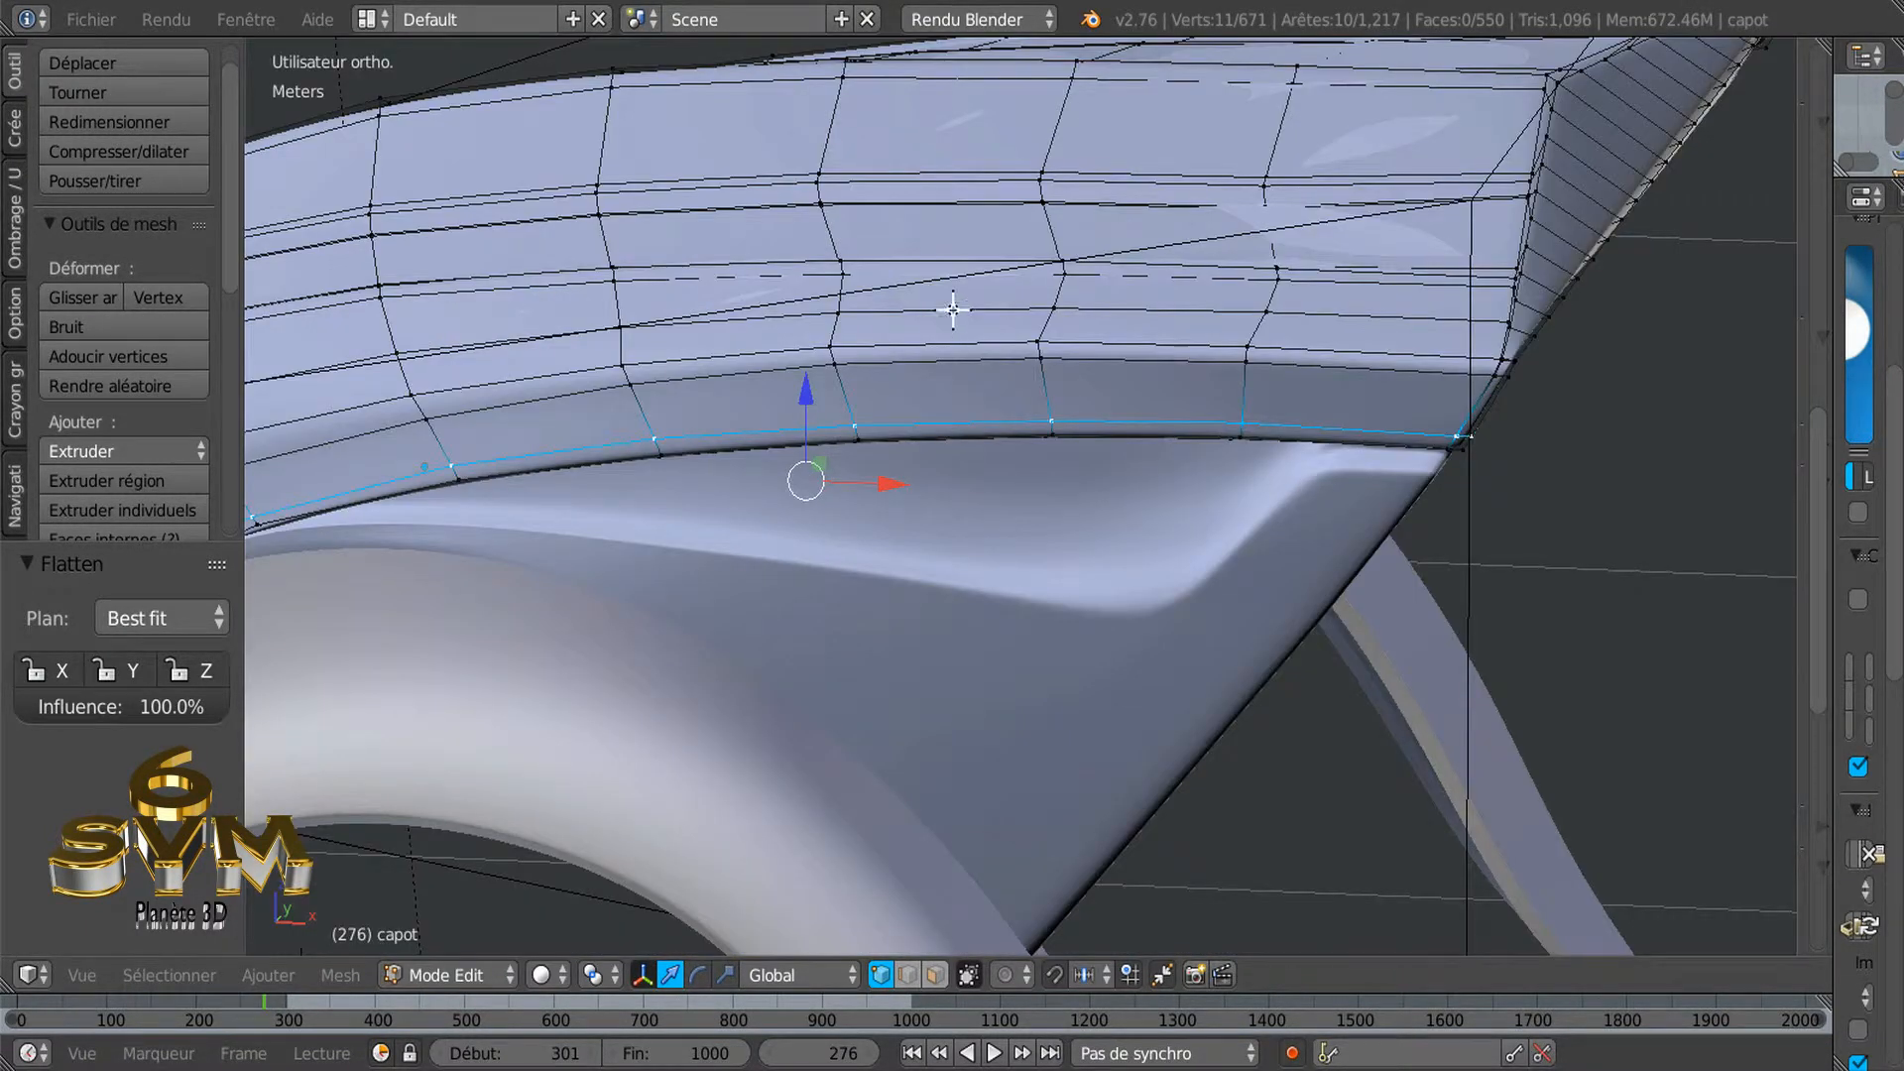
Flatten the selected loop above the side flange's lower border with LoopTools
{"action": "key", "text": "w"}
{"action": "mouse_move", "coordinate": [914, 217]}
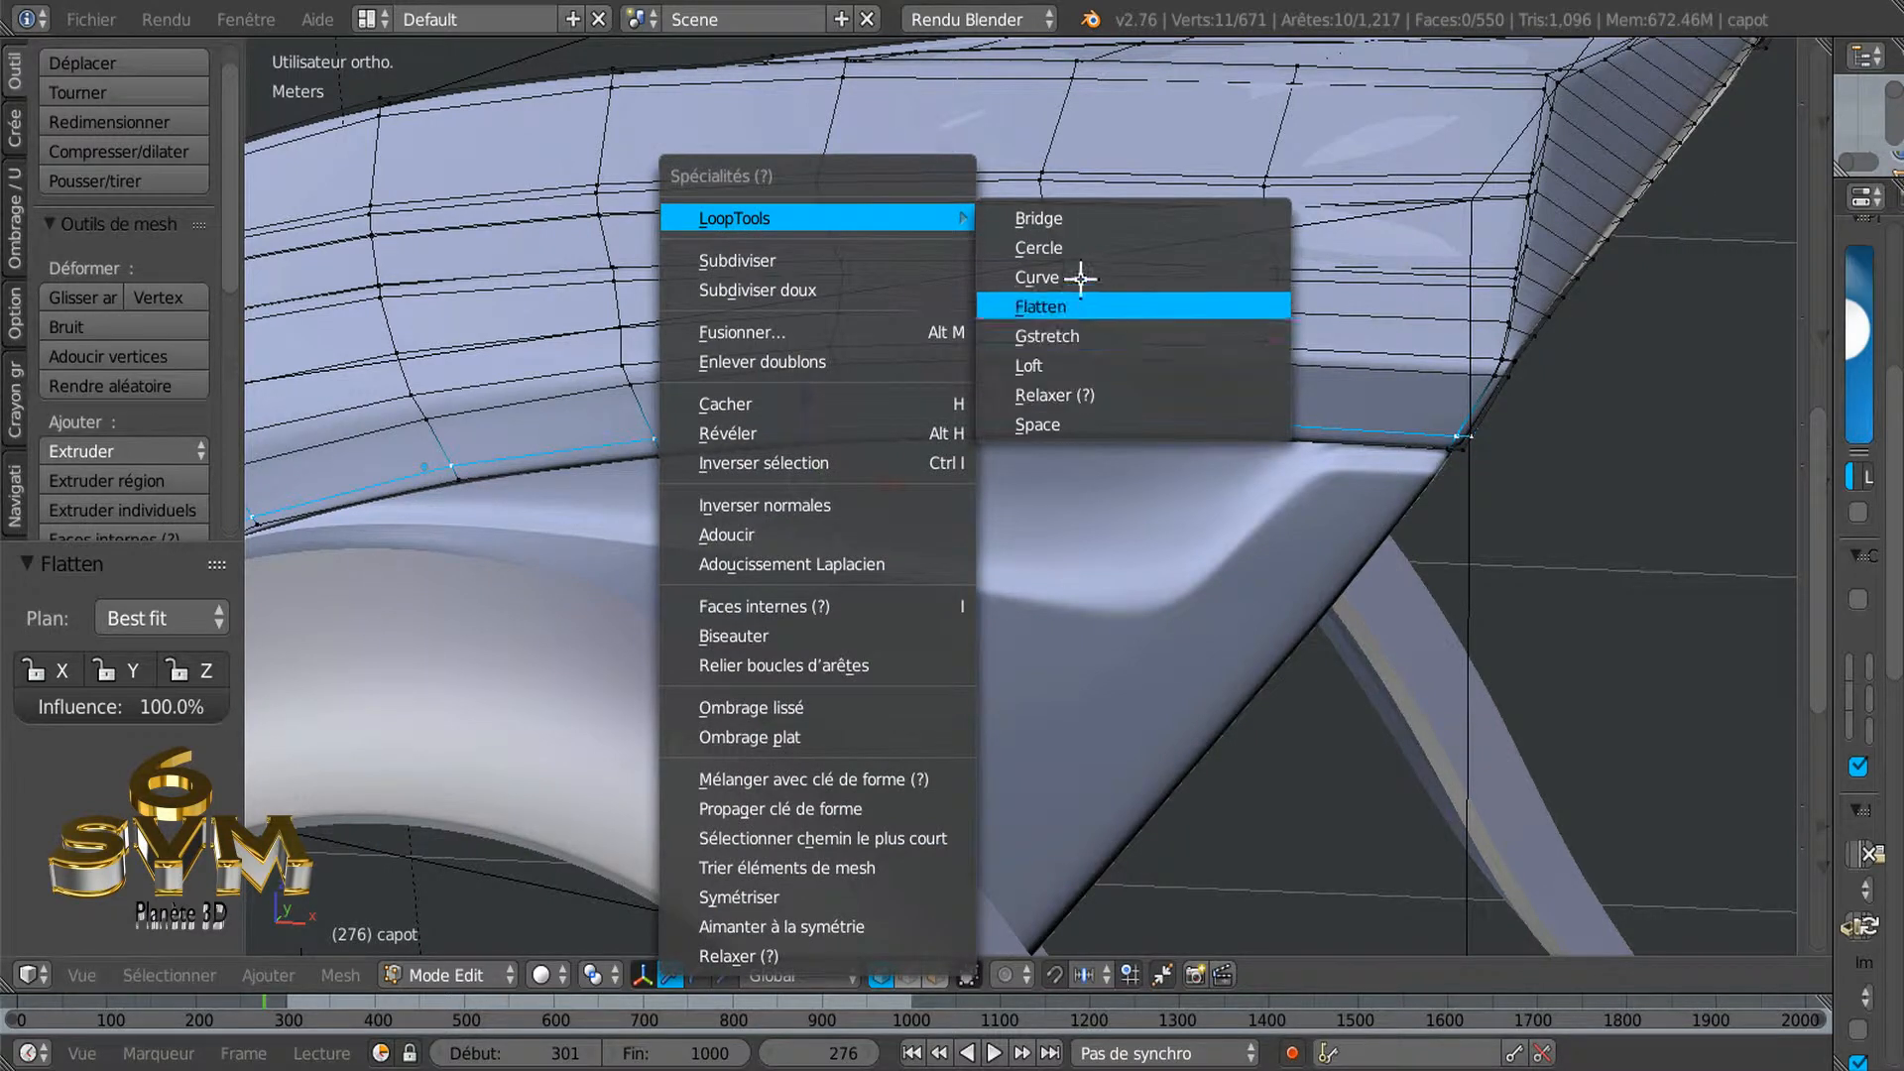
{"action": "left_click", "coordinate": [1083, 309]}
Select the lowest edge loop along the hood's side flange, where it meets the fender panel
{"action": "middle_click_drag", "start_coordinate": [1090, 409], "coordinate": [1007, 440]}
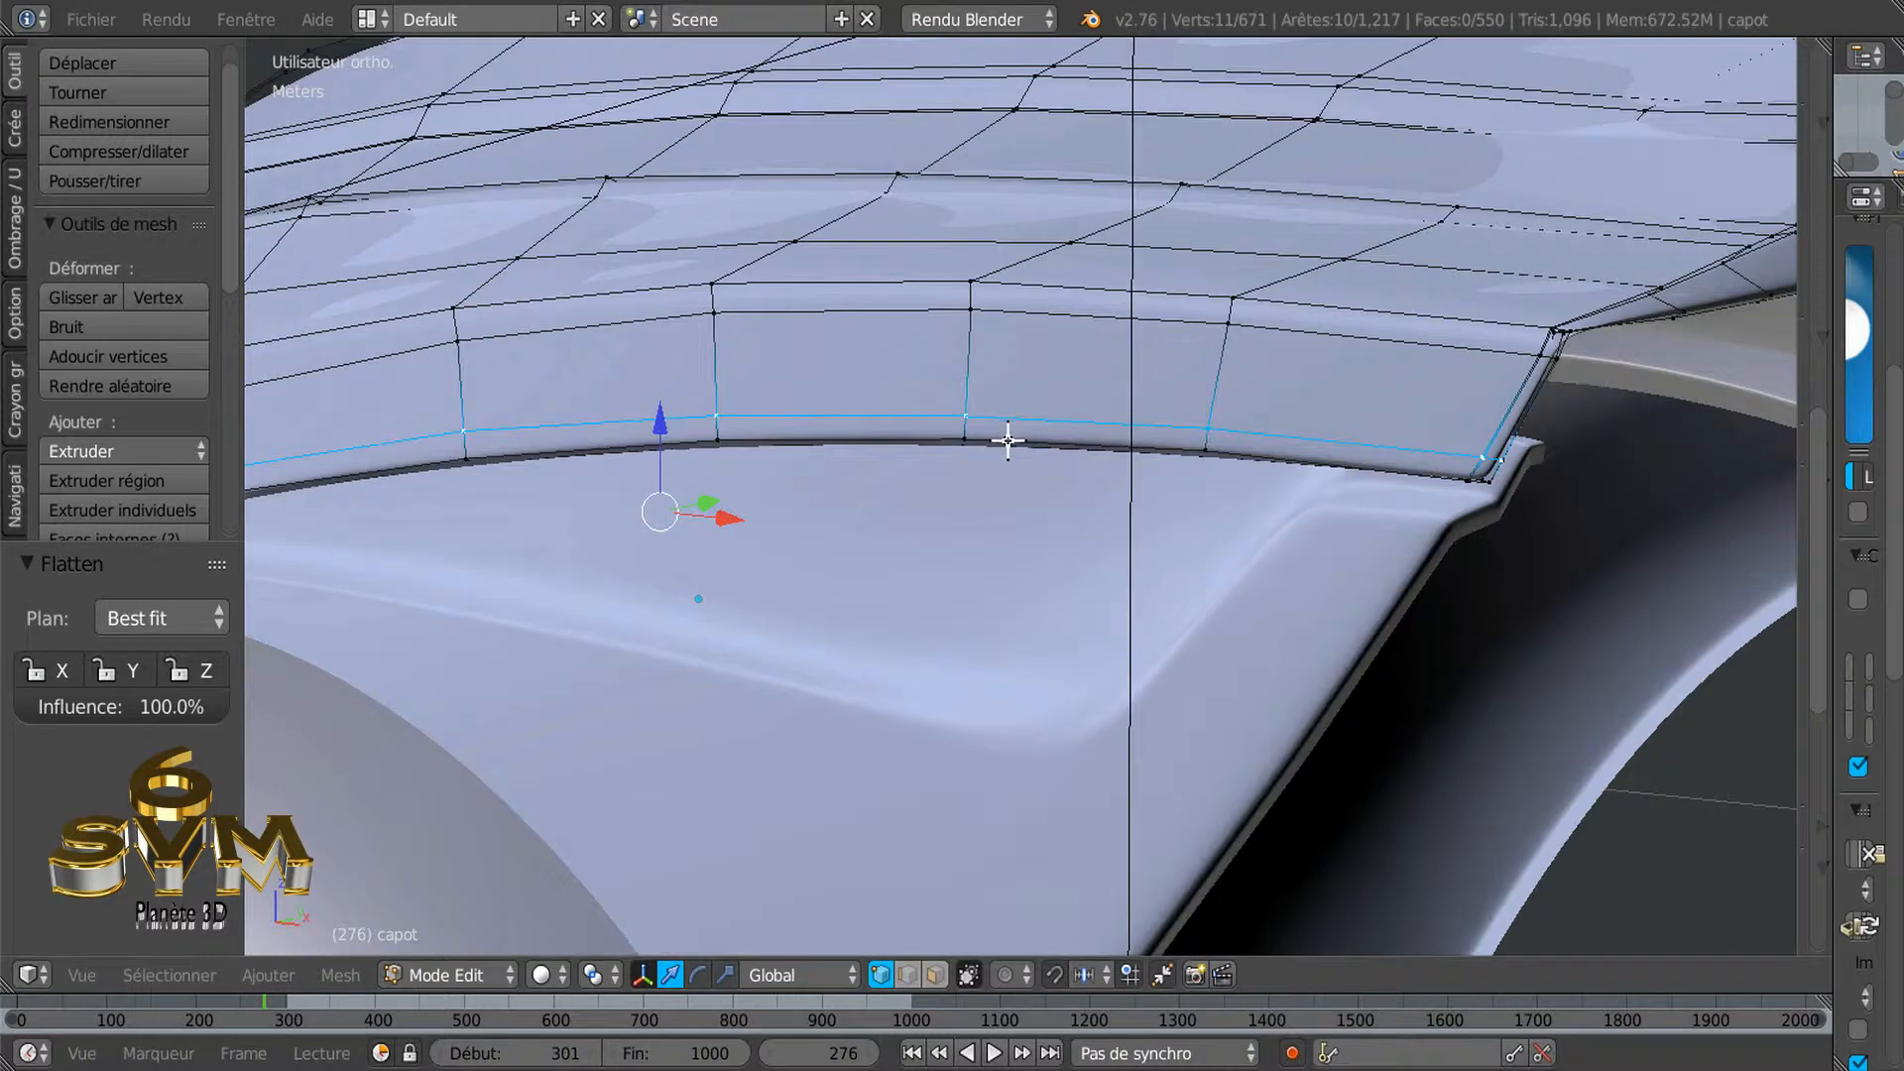
{"action": "right_click", "coordinate": [1023, 437], "text": "alt"}
{"action": "middle_click_drag", "start_coordinate": [1032, 505], "coordinate": [950, 496]}
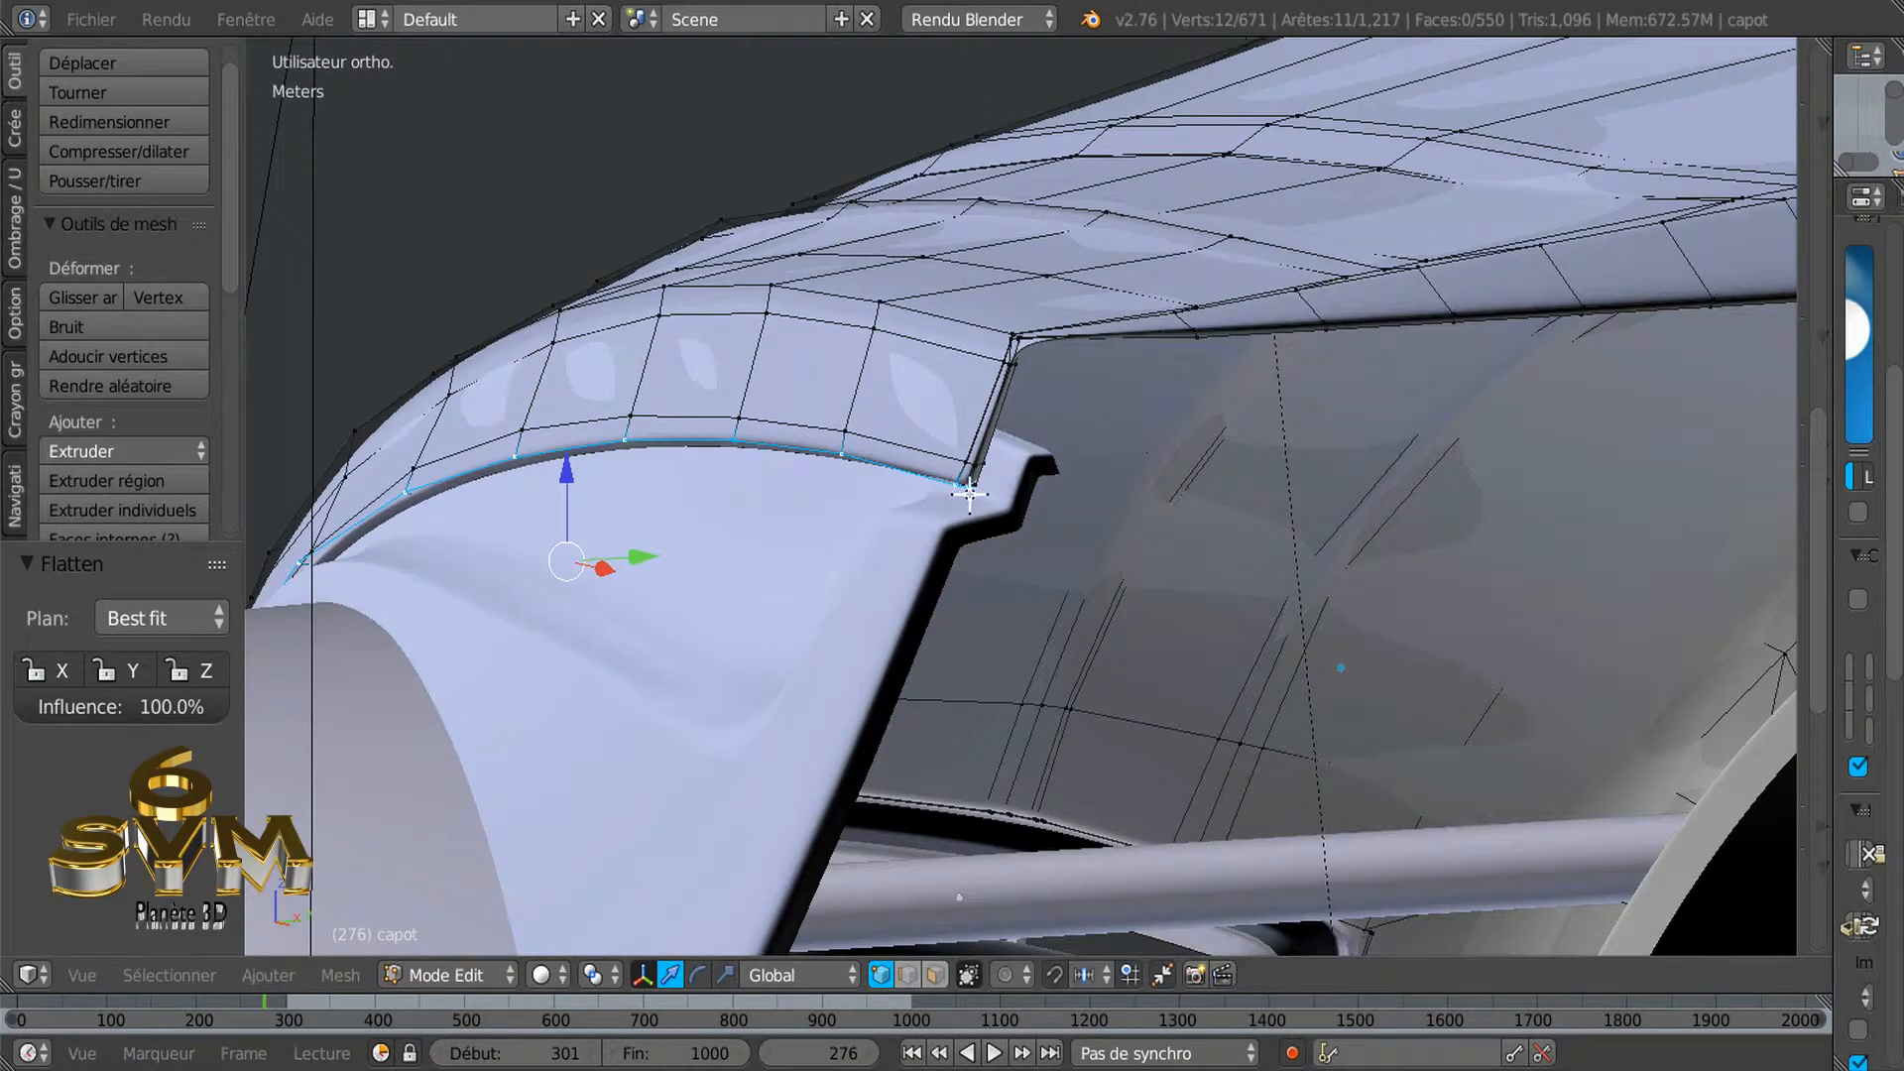
{"action": "scroll", "coordinate": [970, 493], "scroll_direction": "up", "scroll_amount": 7}
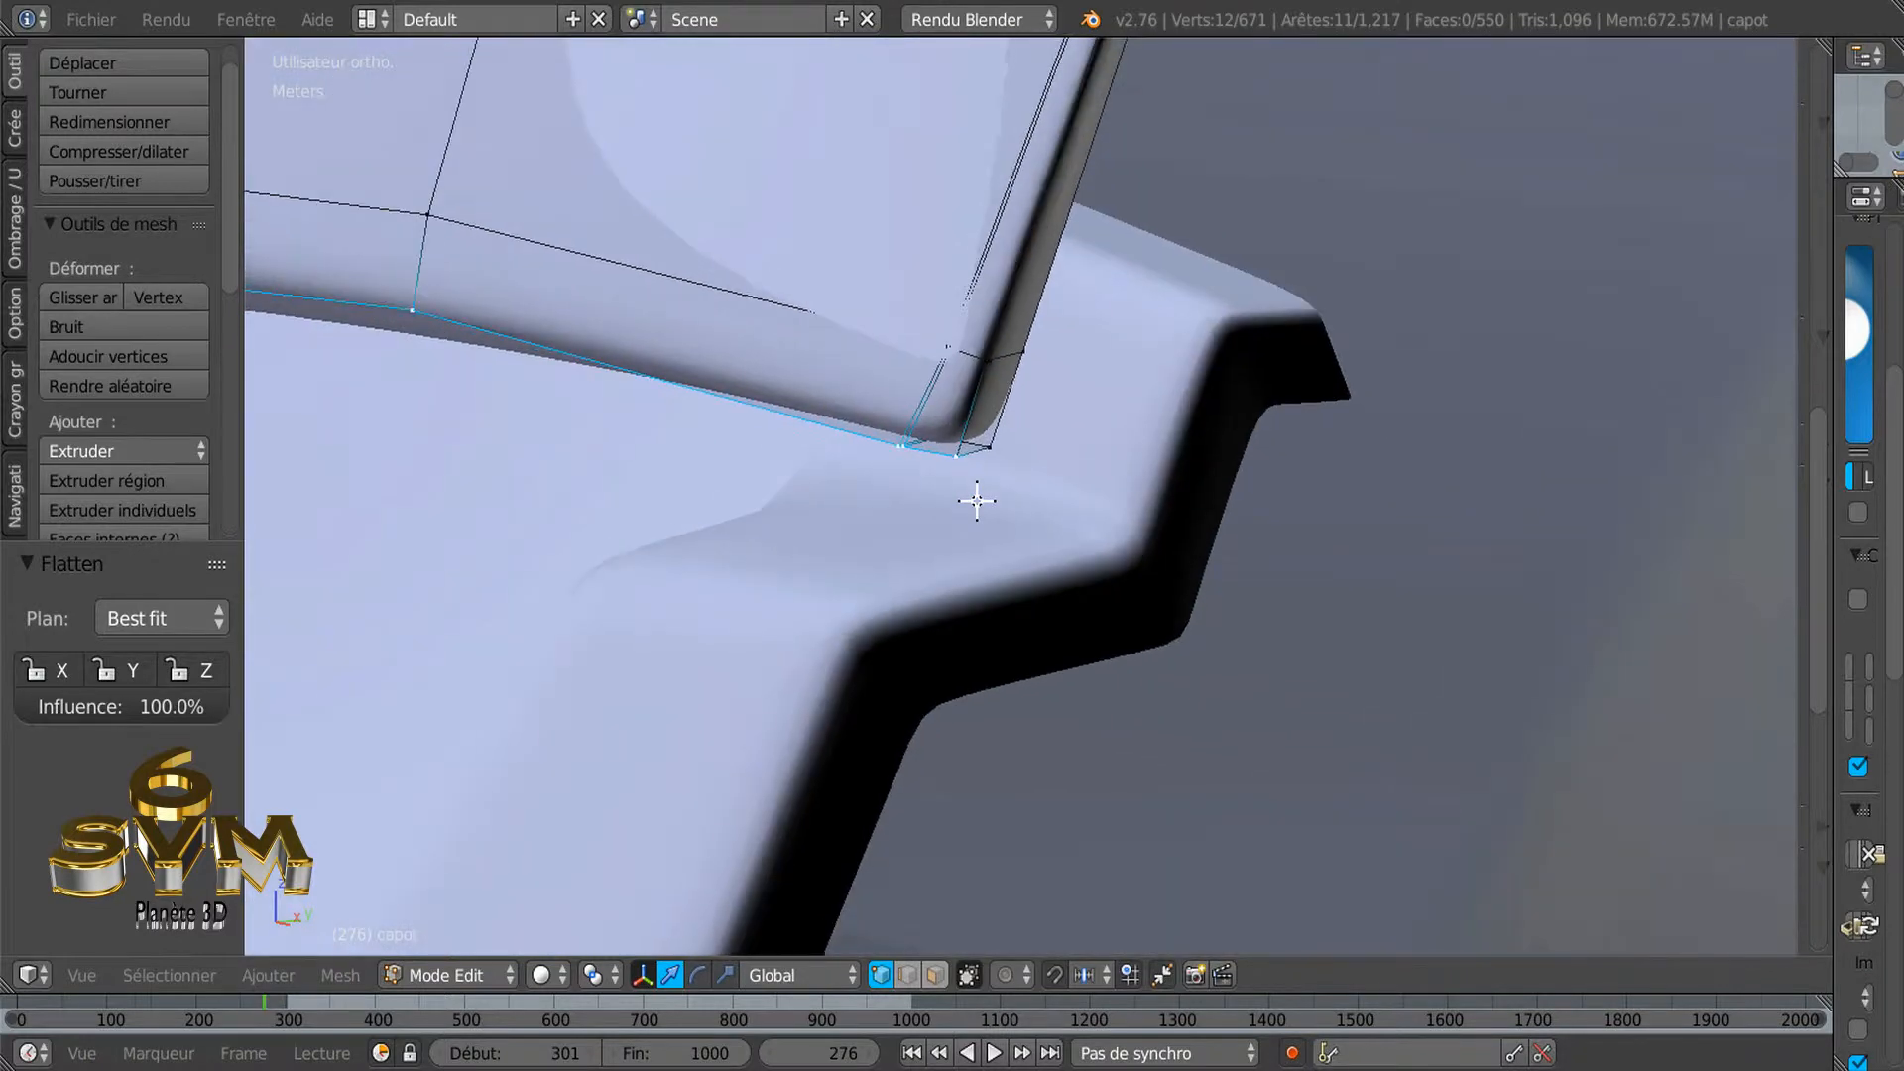
{"action": "scroll", "coordinate": [886, 510], "scroll_direction": "down", "scroll_amount": 5, "text": "ctrl"}
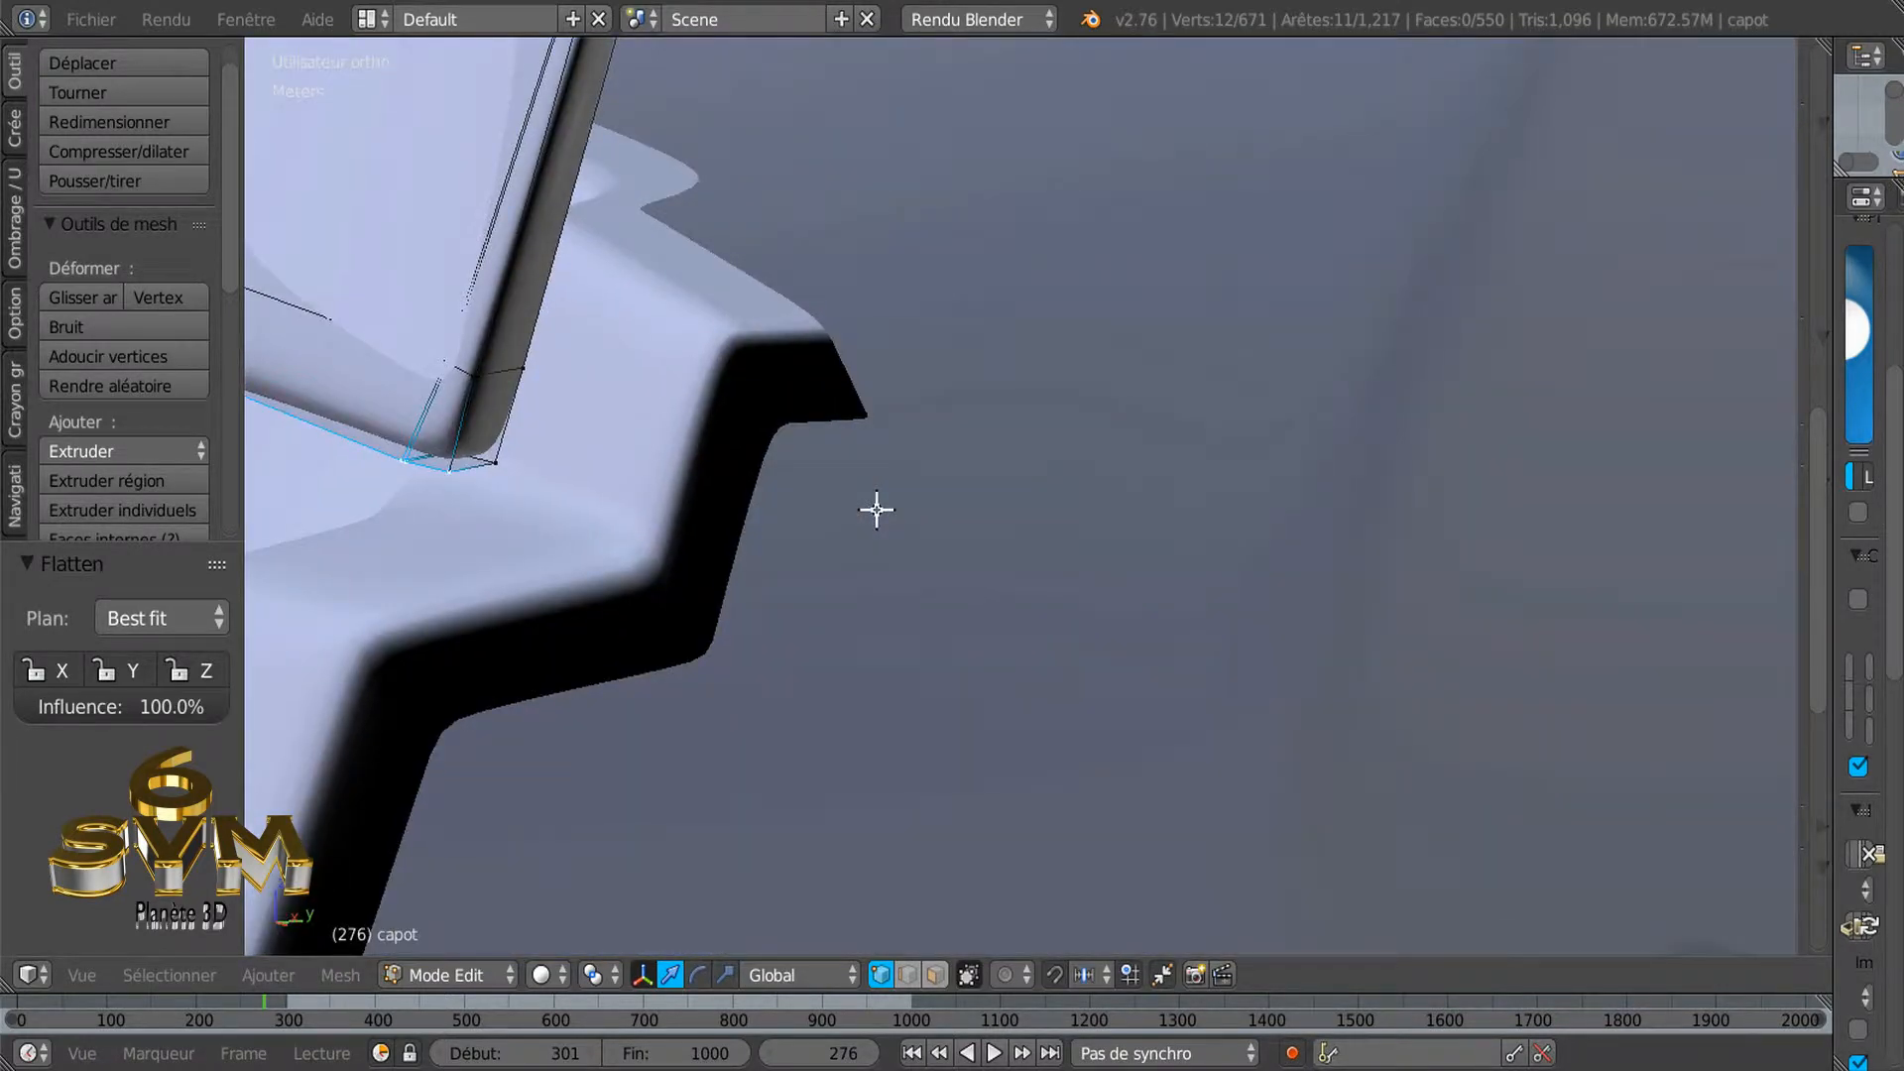
{"action": "middle_click_drag", "start_coordinate": [877, 510], "coordinate": [948, 491]}
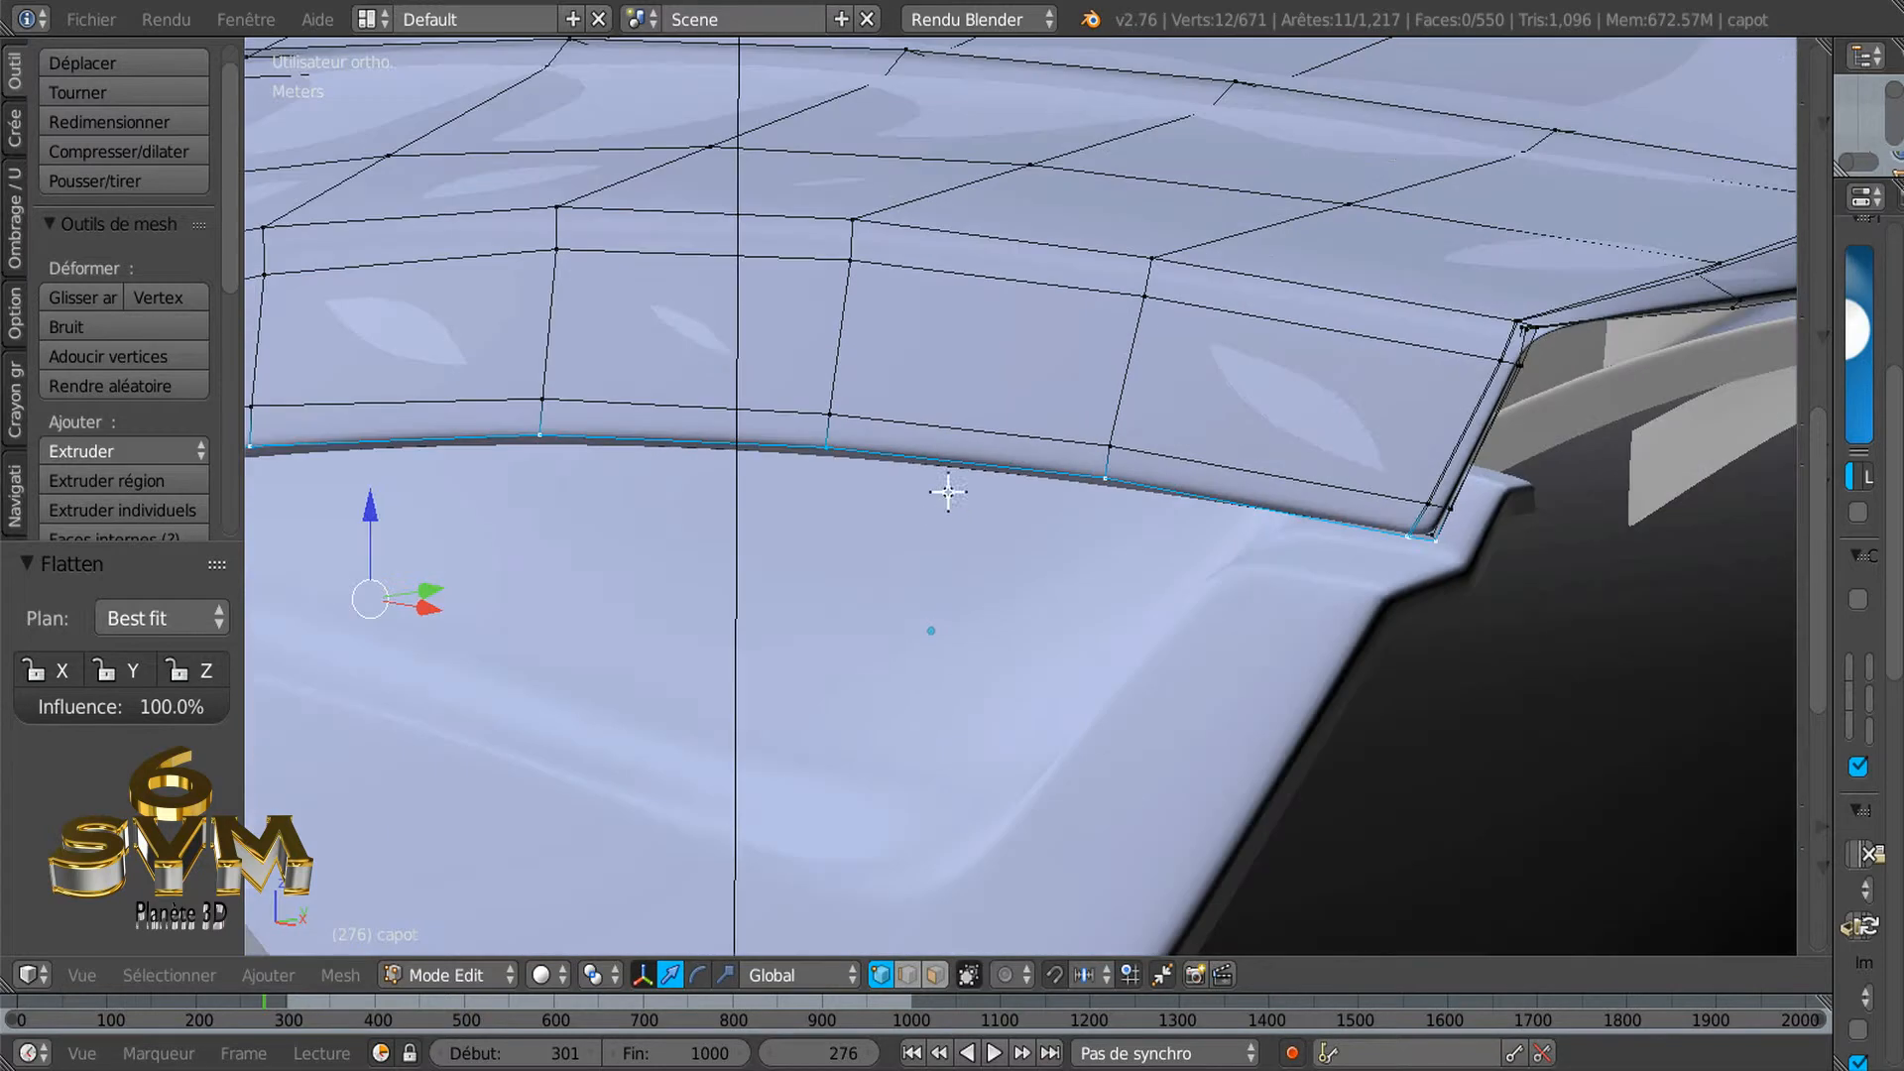
Flatten the flange's lowest edge loop with LoopTools and view the hood's rear corner from behind
{"action": "key", "text": "w"}
{"action": "mouse_move", "coordinate": [836, 254]}
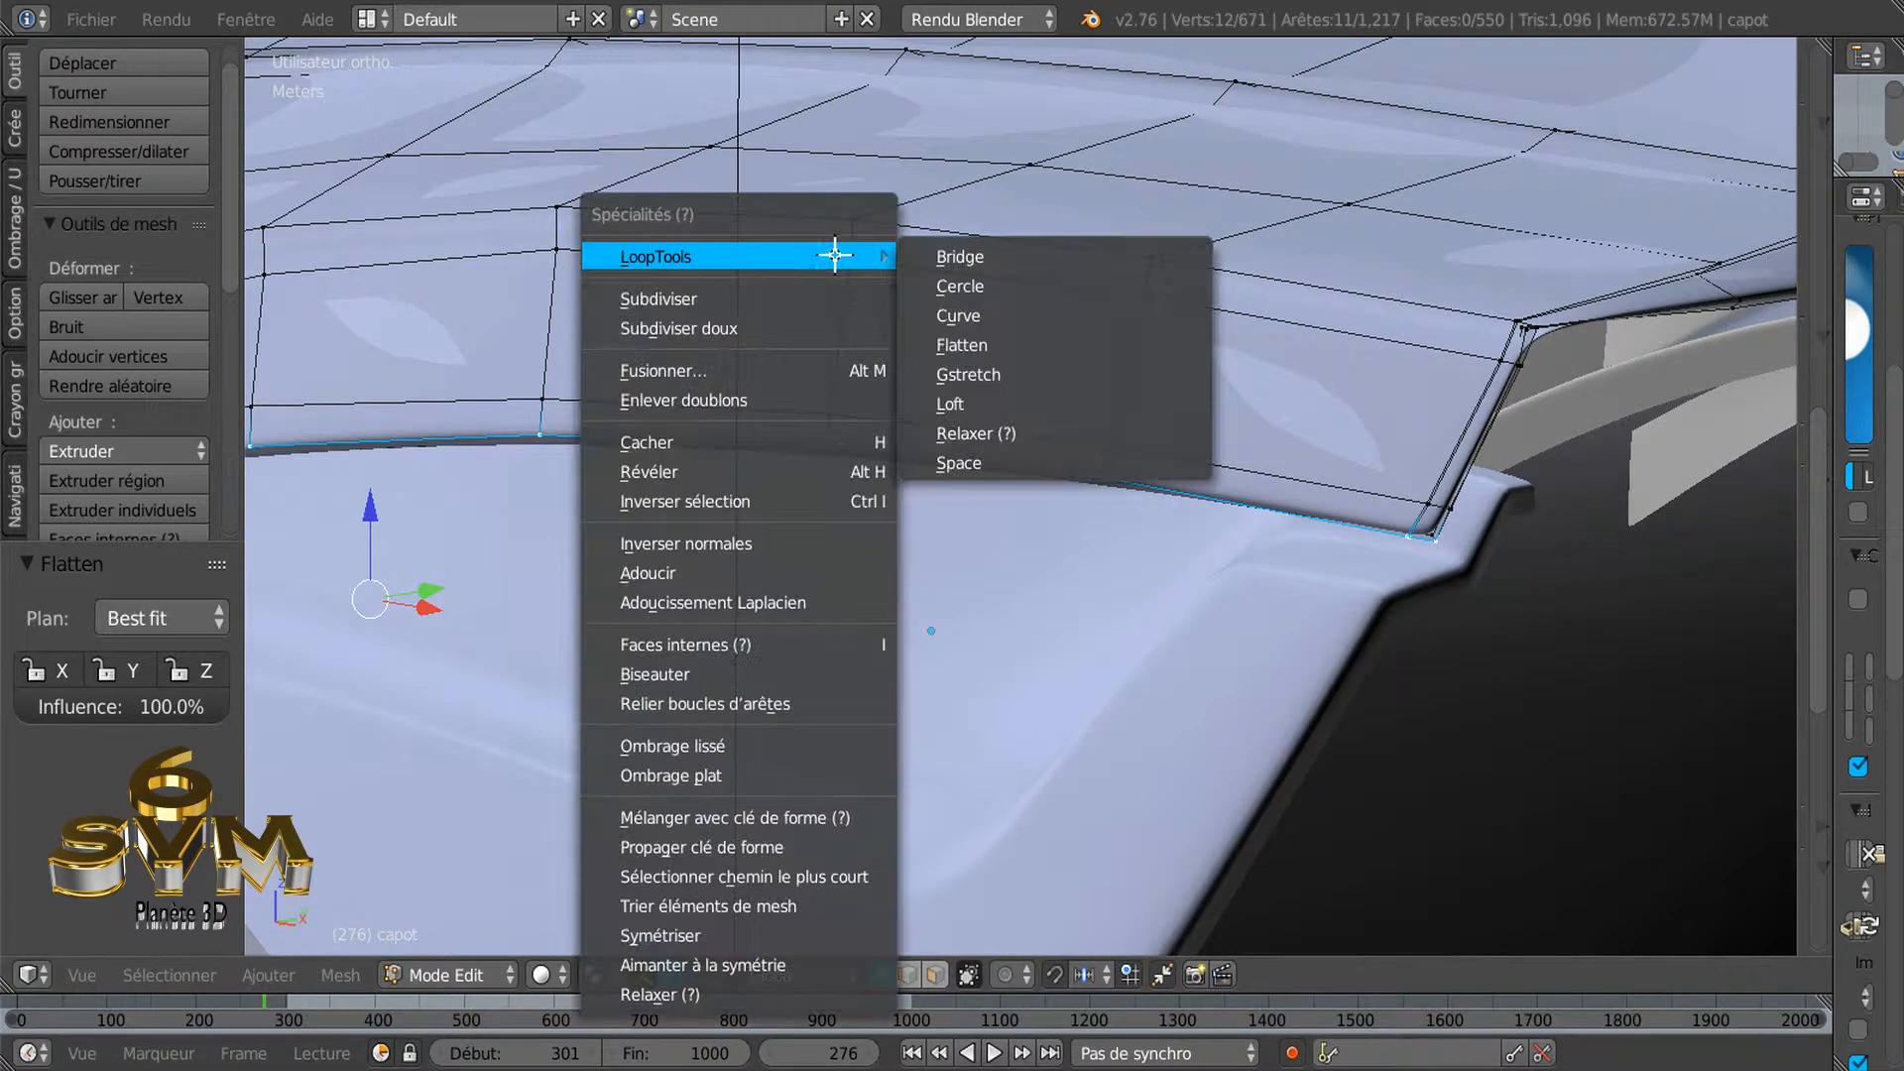
{"action": "left_click", "coordinate": [1012, 344]}
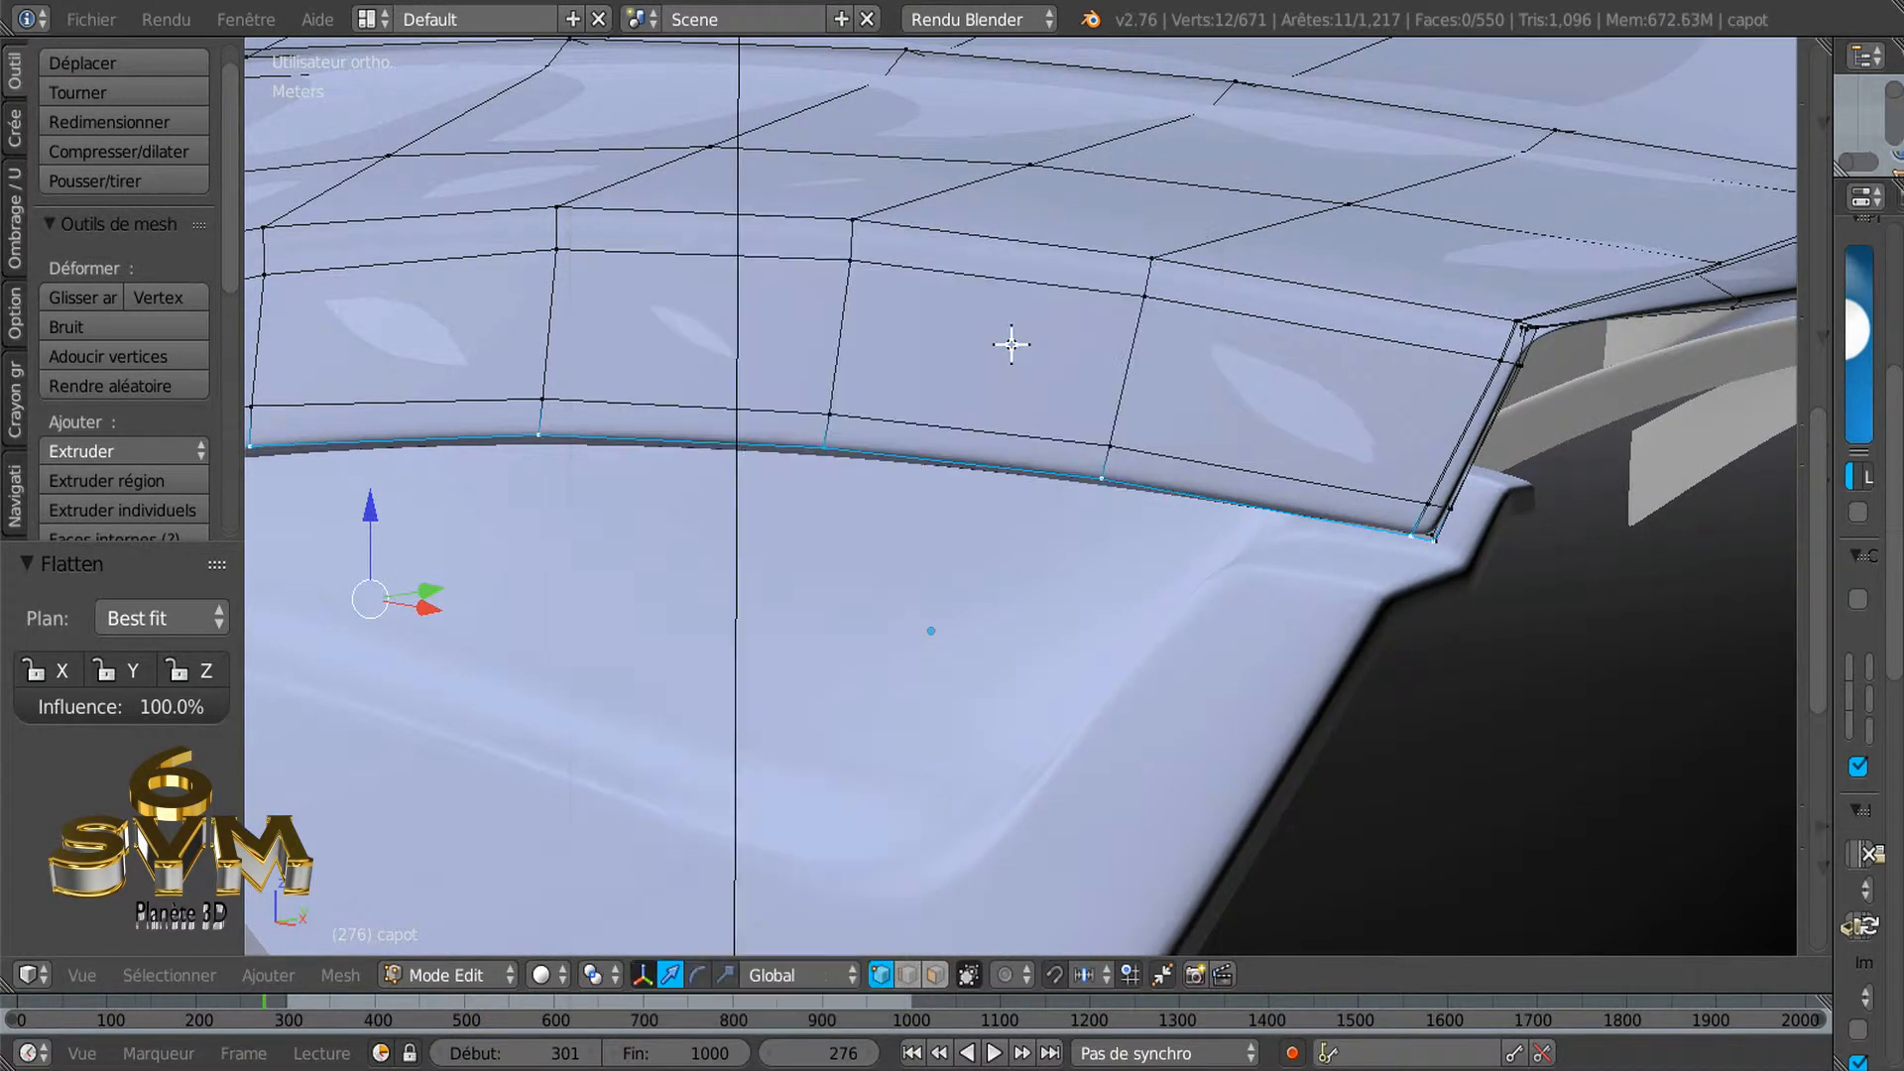
{"action": "middle_click_drag", "start_coordinate": [1101, 394], "coordinate": [1008, 383]}
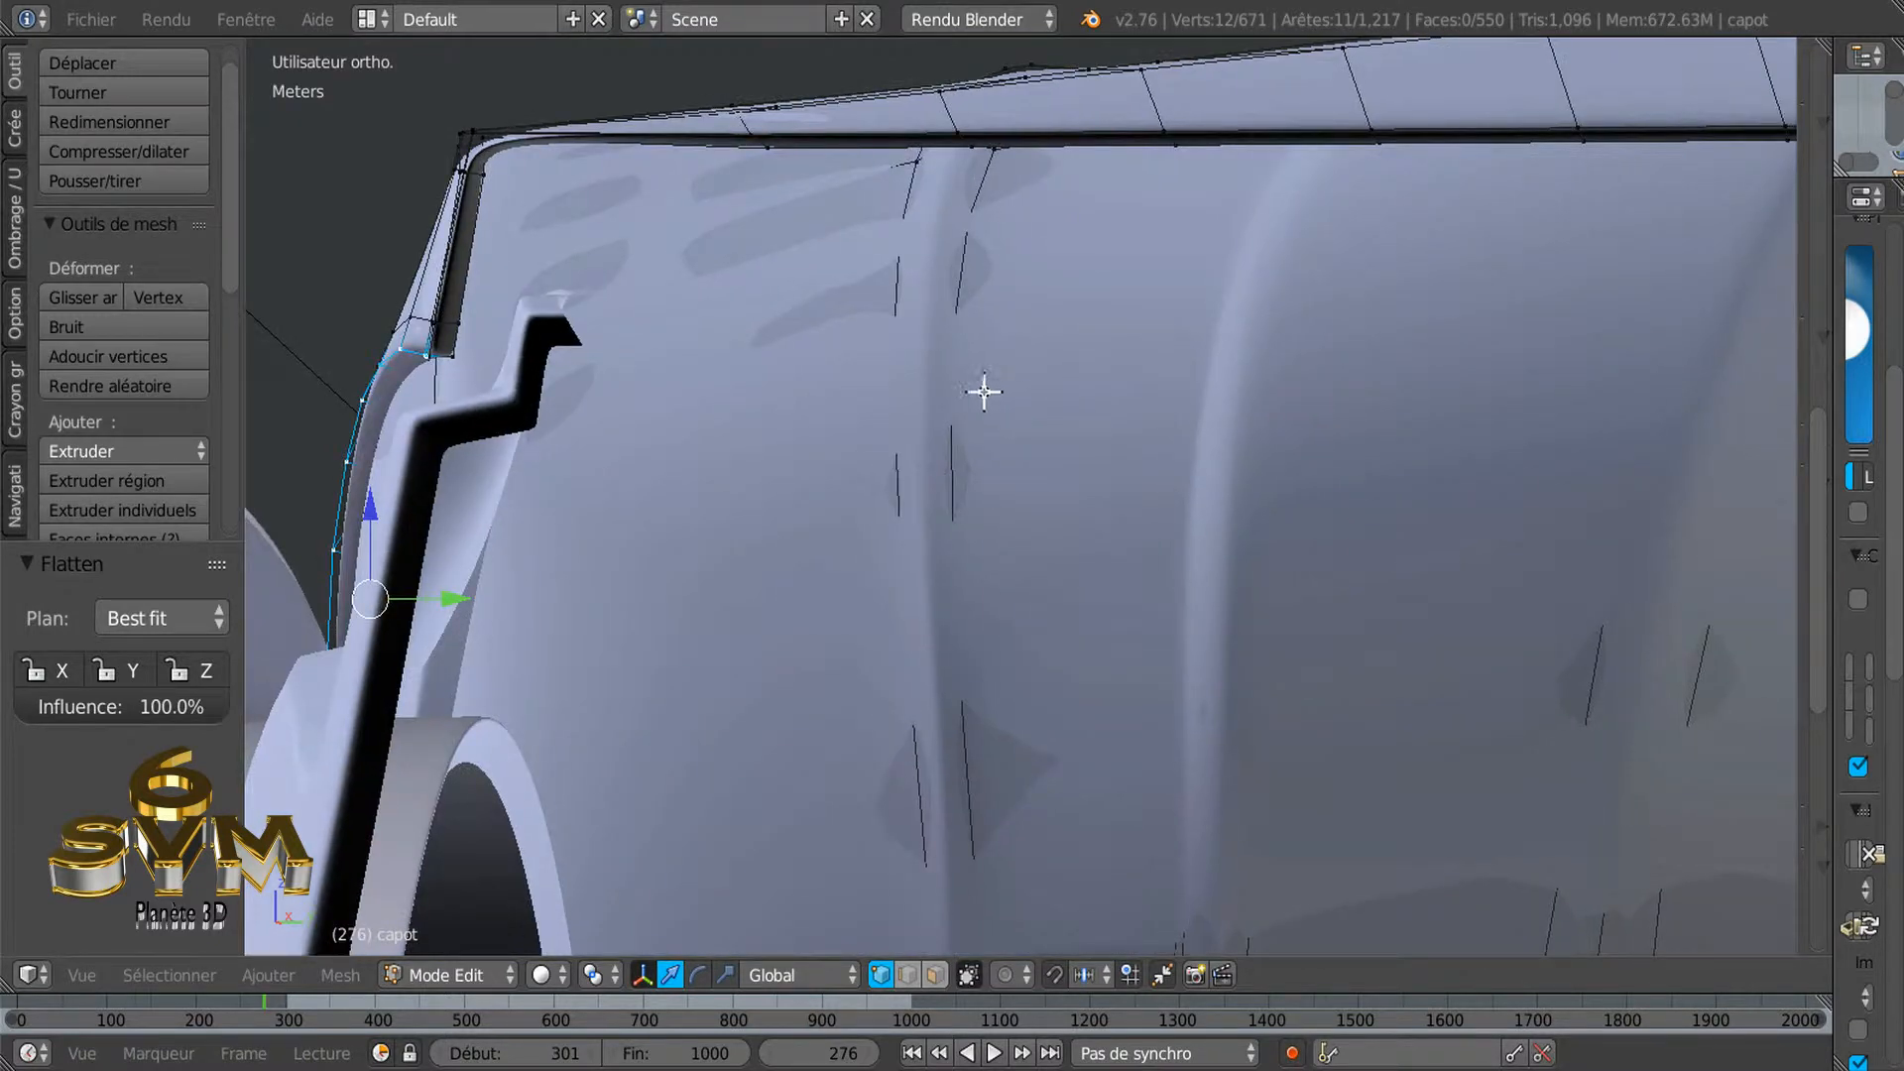
Display the car front in Material shading and leave Edit Mode on the hood
{"action": "middle_click_drag", "start_coordinate": [887, 364], "coordinate": [930, 444]}
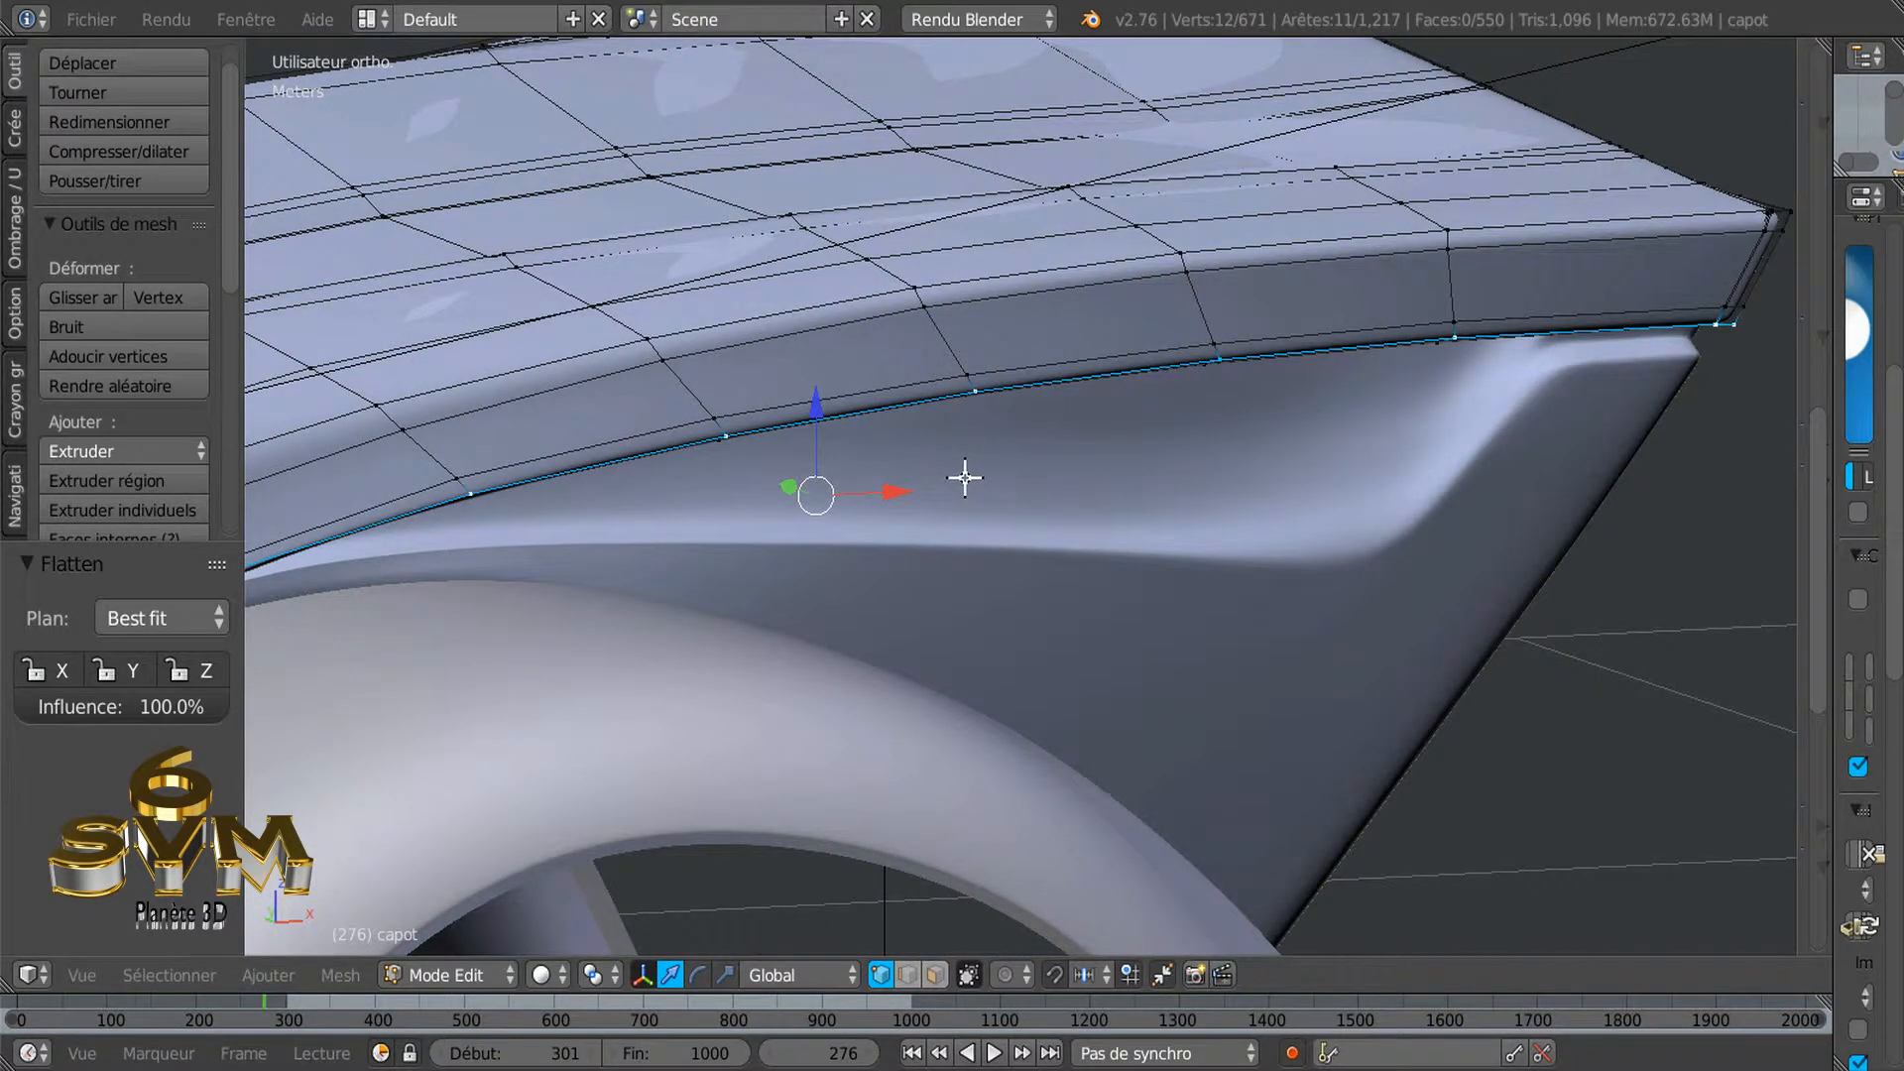
{"action": "scroll", "coordinate": [966, 478], "scroll_direction": "down", "scroll_amount": 4}
{"action": "middle_click_drag", "start_coordinate": [986, 480], "coordinate": [1016, 522]}
{"action": "middle_click_drag", "start_coordinate": [835, 596], "coordinate": [1006, 496], "text": "shift"}
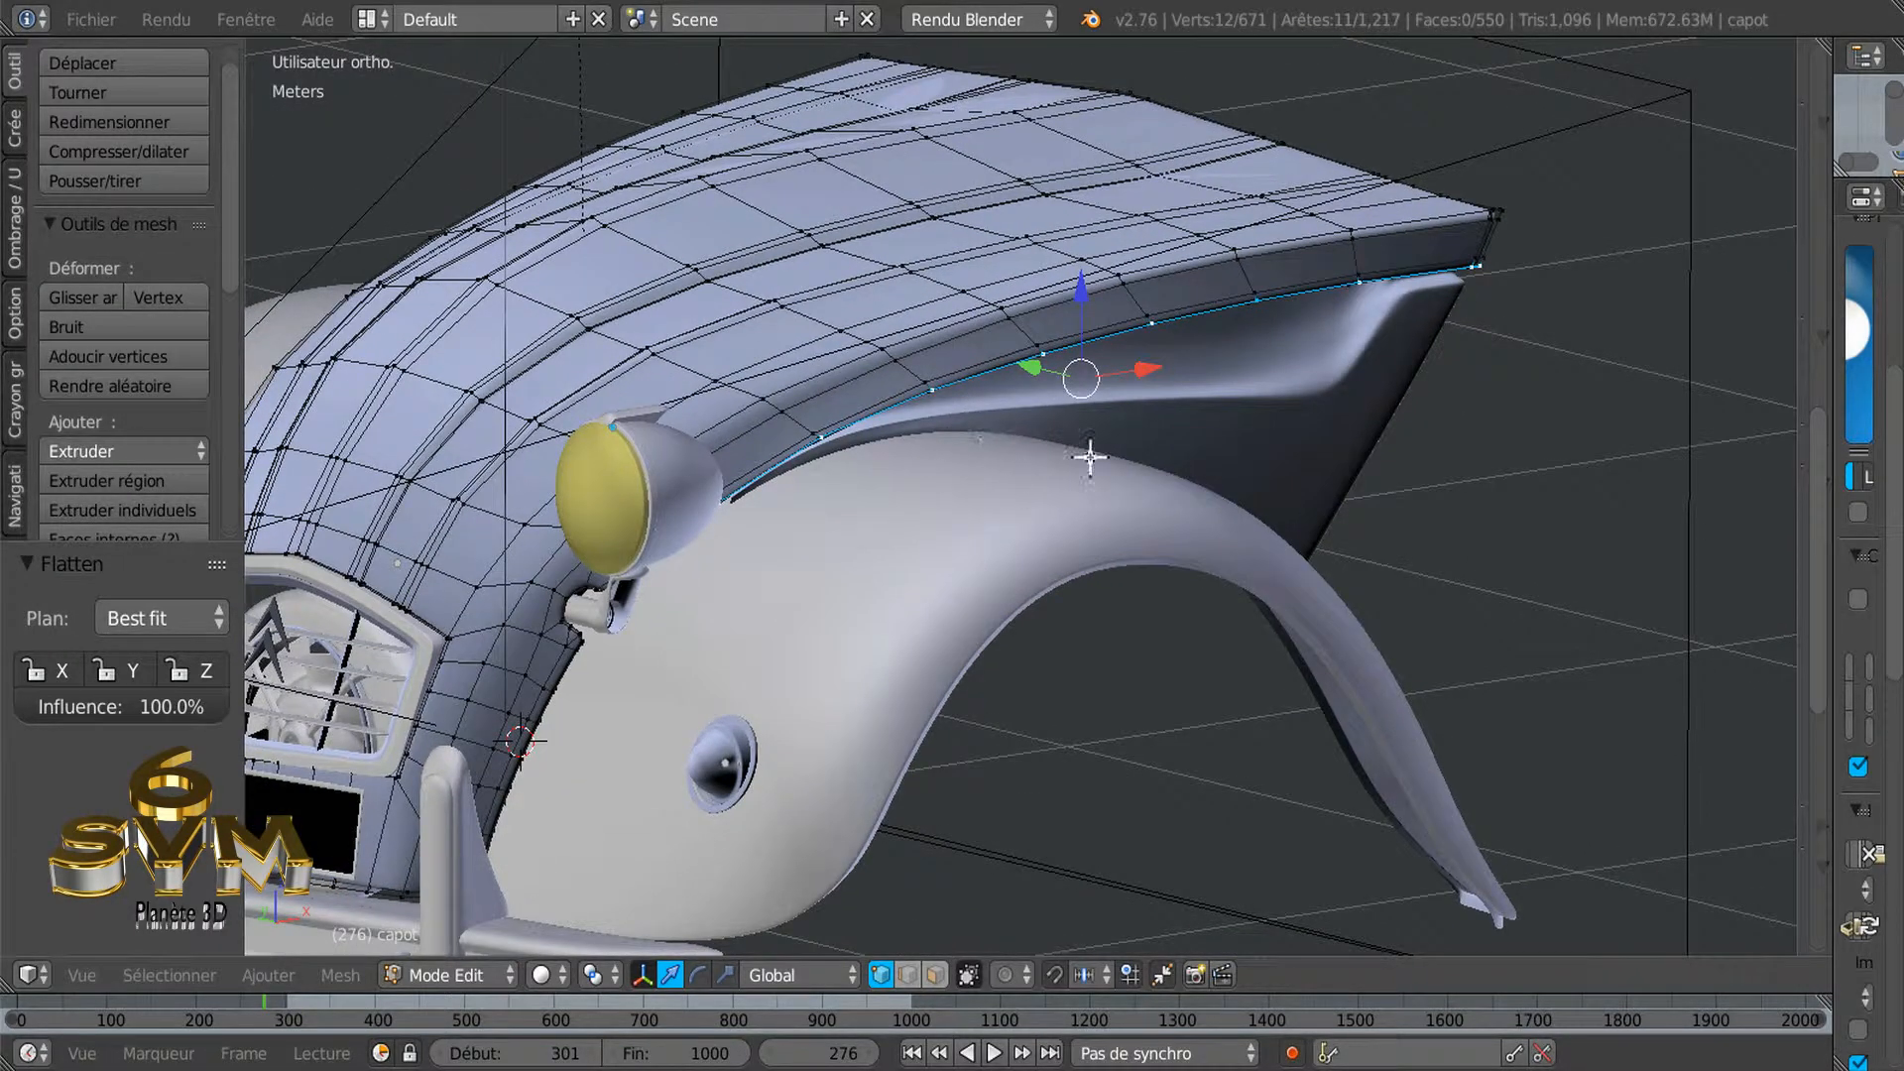
{"action": "middle_click_drag", "start_coordinate": [1111, 438], "coordinate": [1062, 451]}
{"action": "scroll", "coordinate": [1111, 433], "scroll_direction": "up", "scroll_amount": 4}
{"action": "scroll", "coordinate": [1111, 433], "scroll_direction": "down", "scroll_amount": 3}
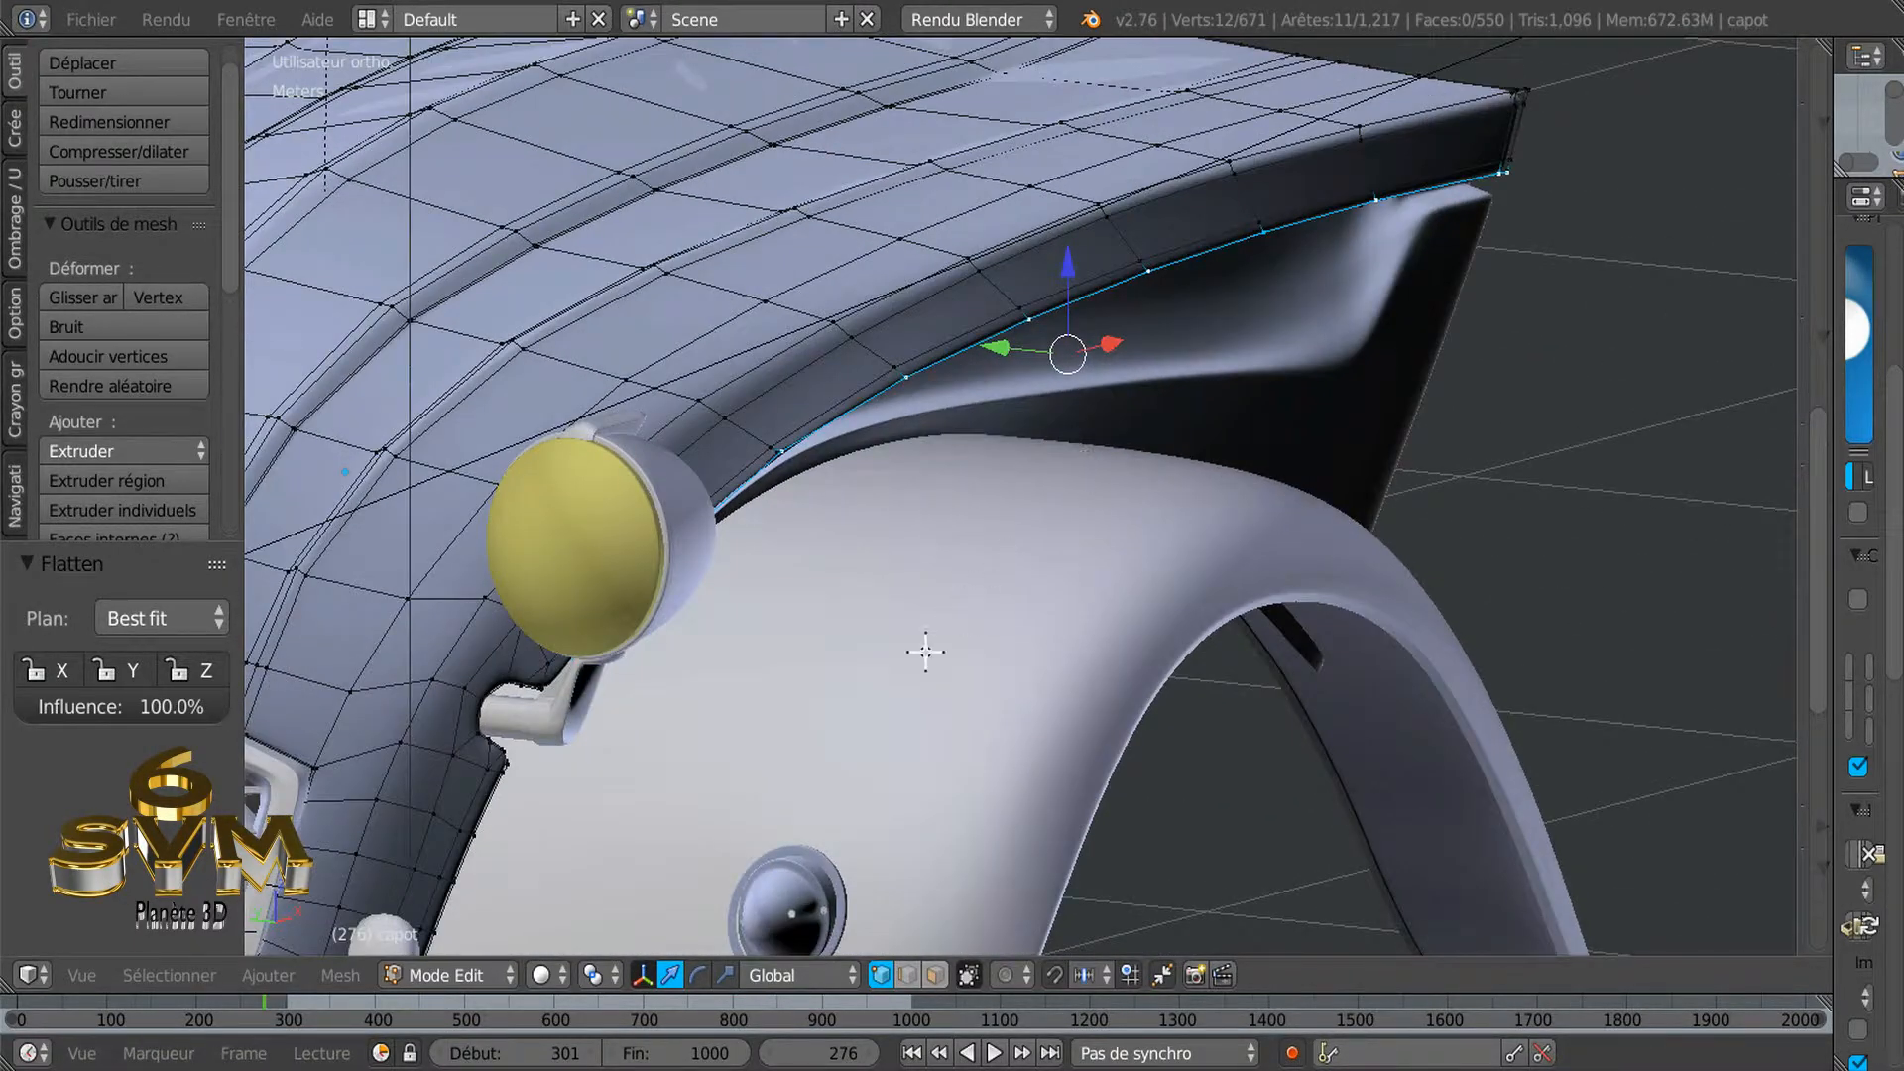
{"action": "left_click", "coordinate": [542, 975]}
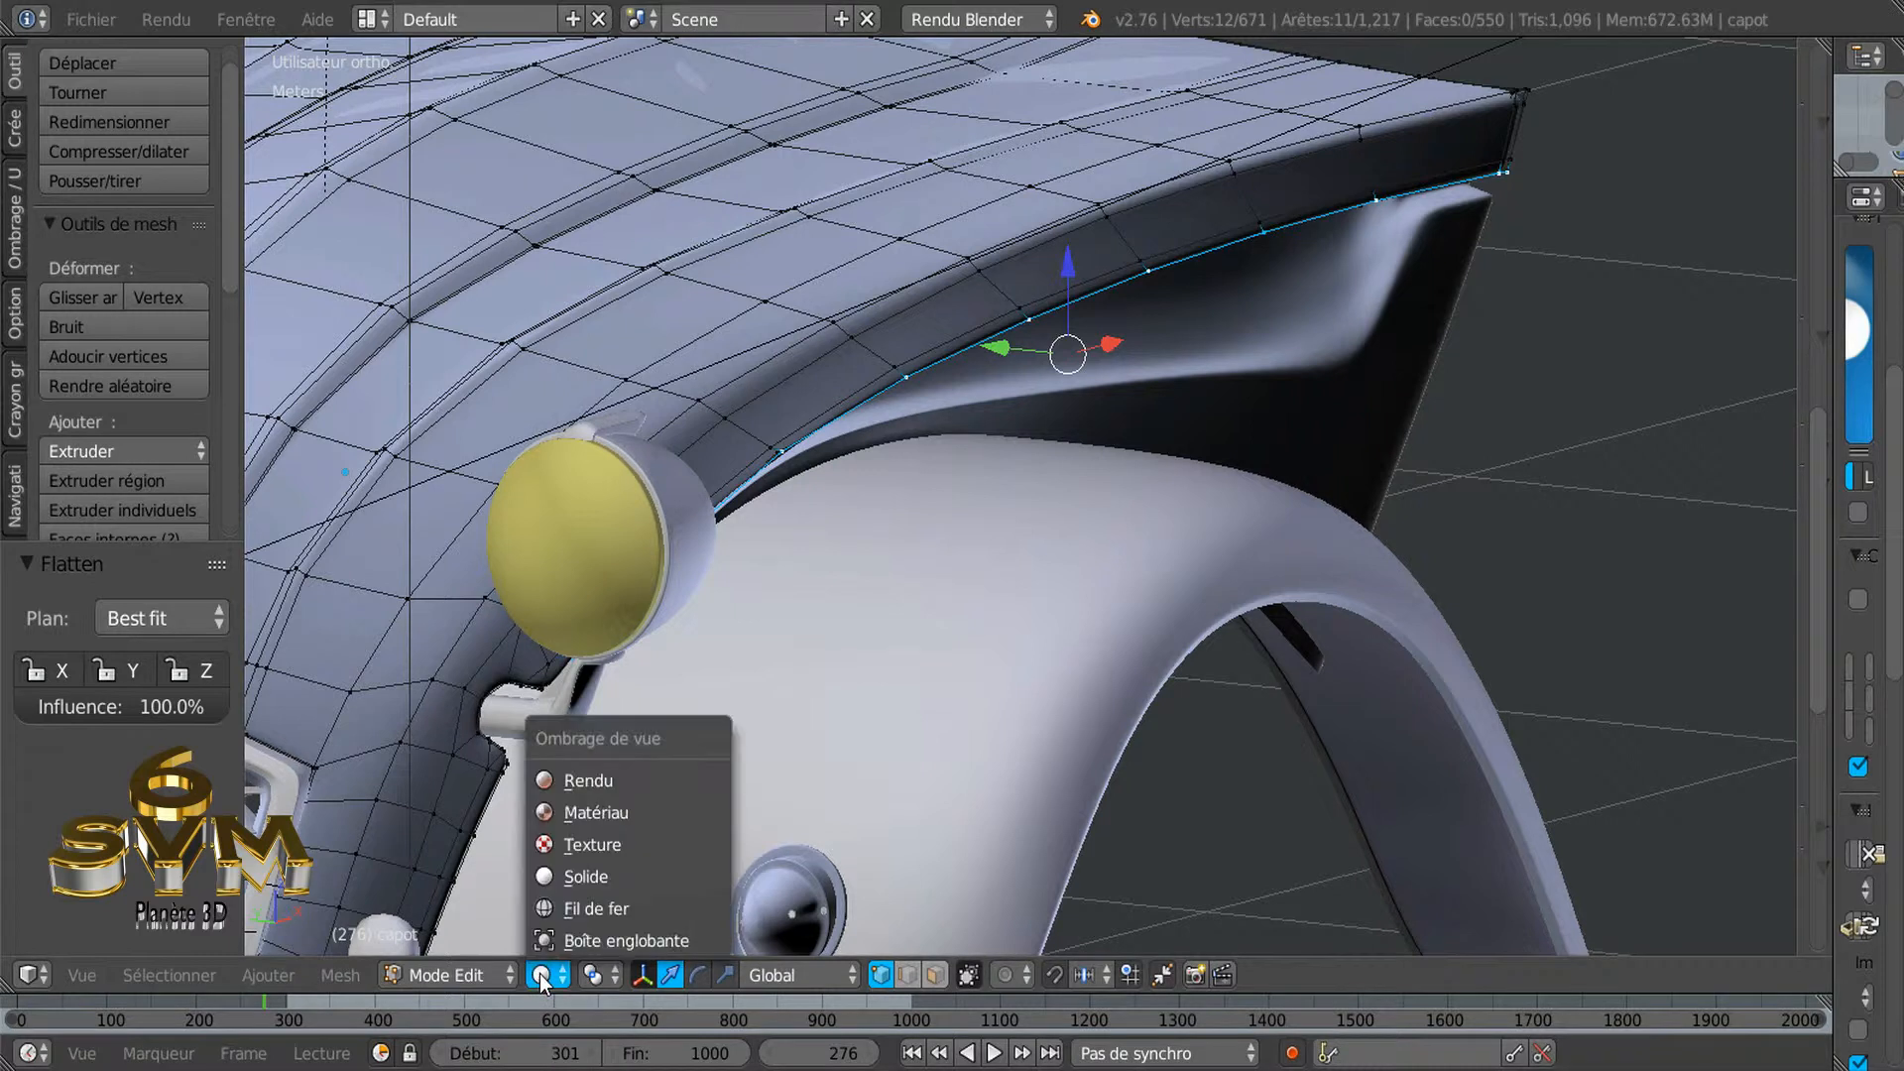
{"action": "left_click", "coordinate": [569, 811]}
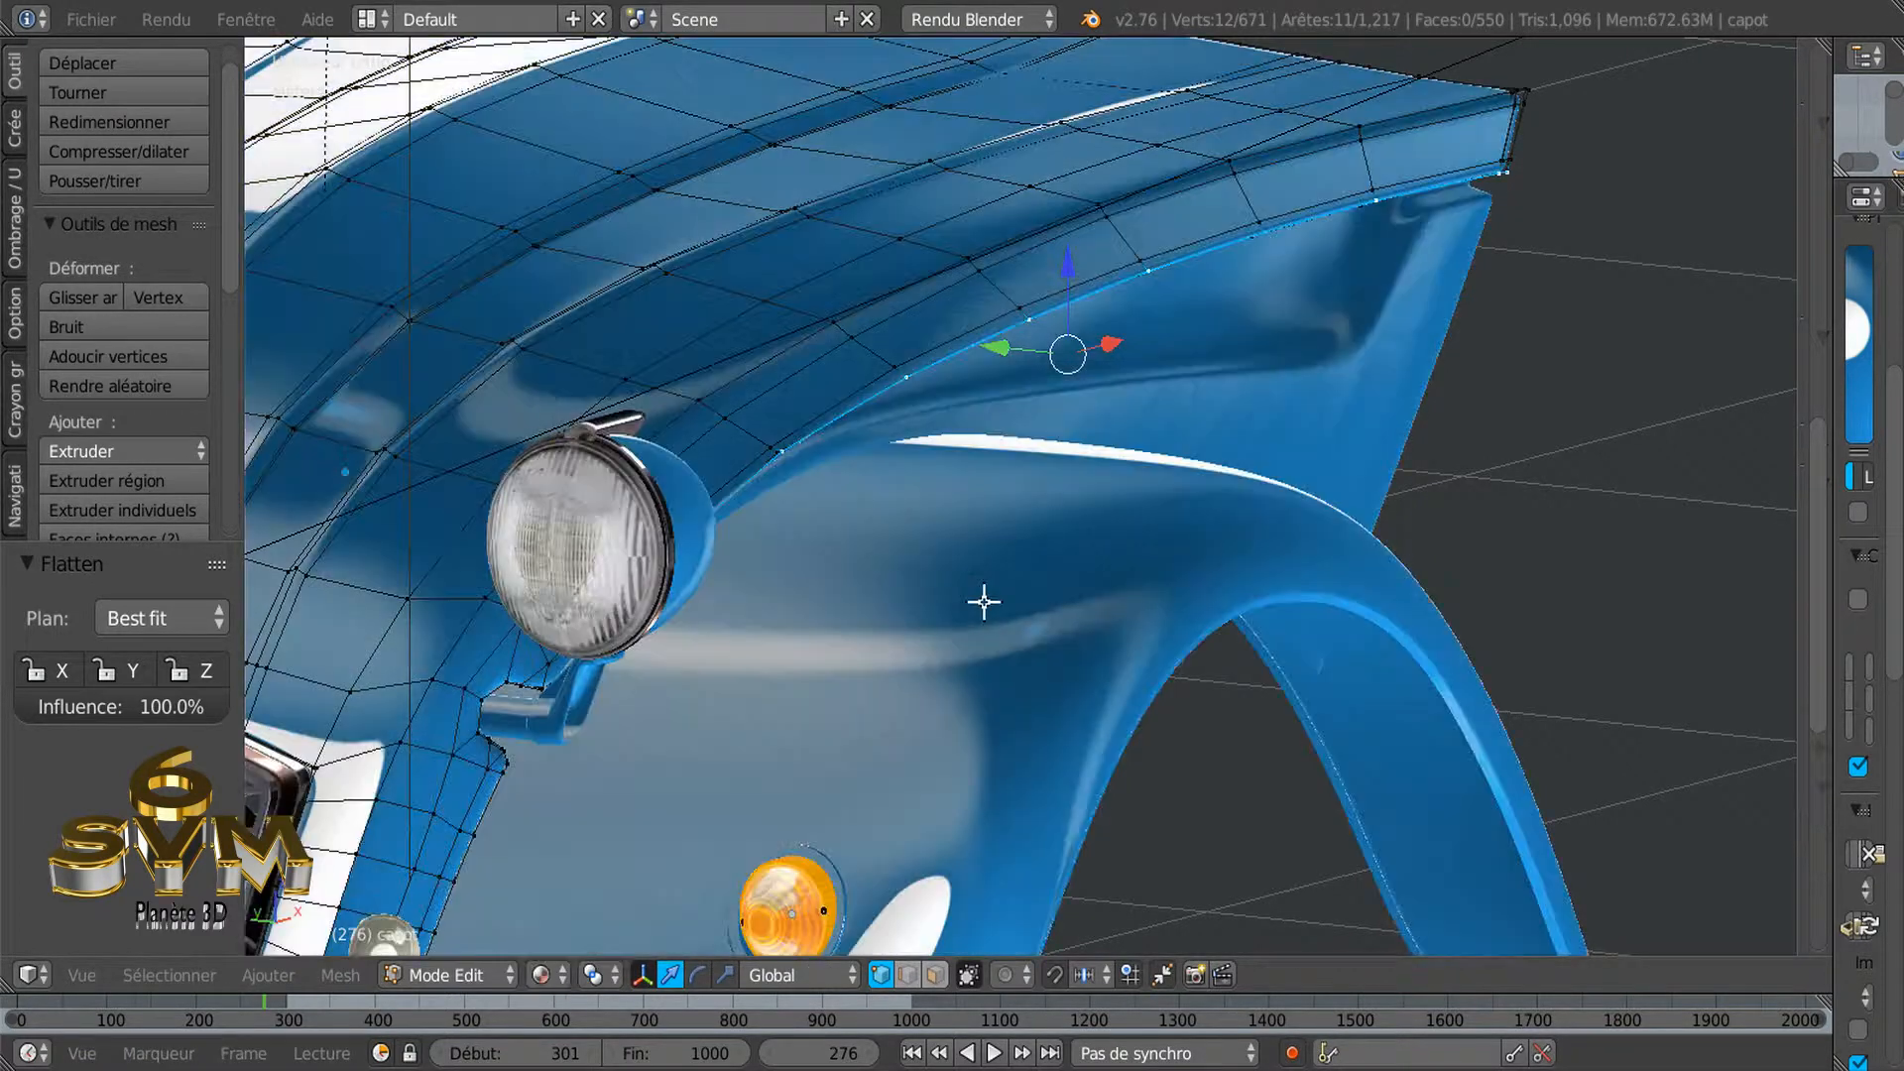
{"action": "key", "text": "Tab"}
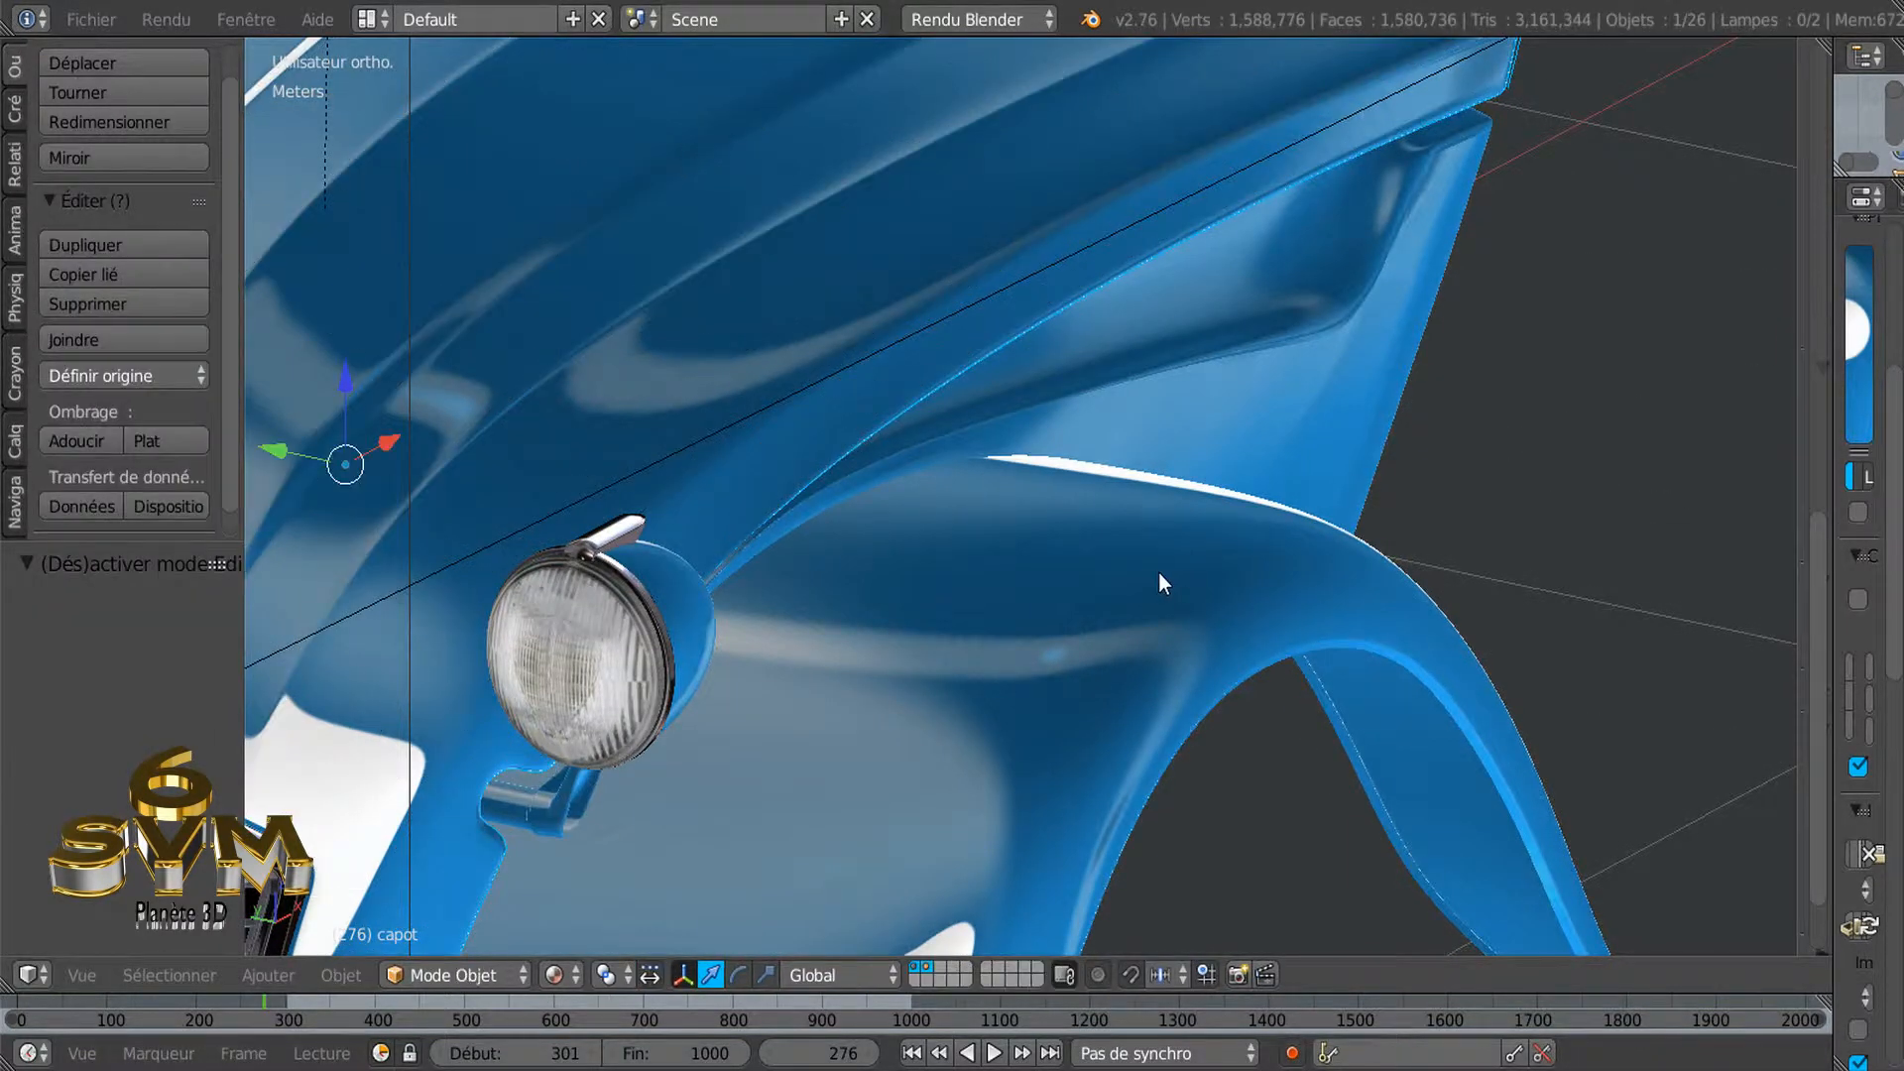
Examine the painted hood's side edge and its fit against the fender panel from several angles
{"action": "scroll", "coordinate": [1190, 552], "scroll_direction": "down", "scroll_amount": 2}
{"action": "scroll", "coordinate": [1214, 556], "scroll_direction": "up", "scroll_amount": 1}
{"action": "middle_click_drag", "start_coordinate": [1214, 555], "coordinate": [1052, 570]}
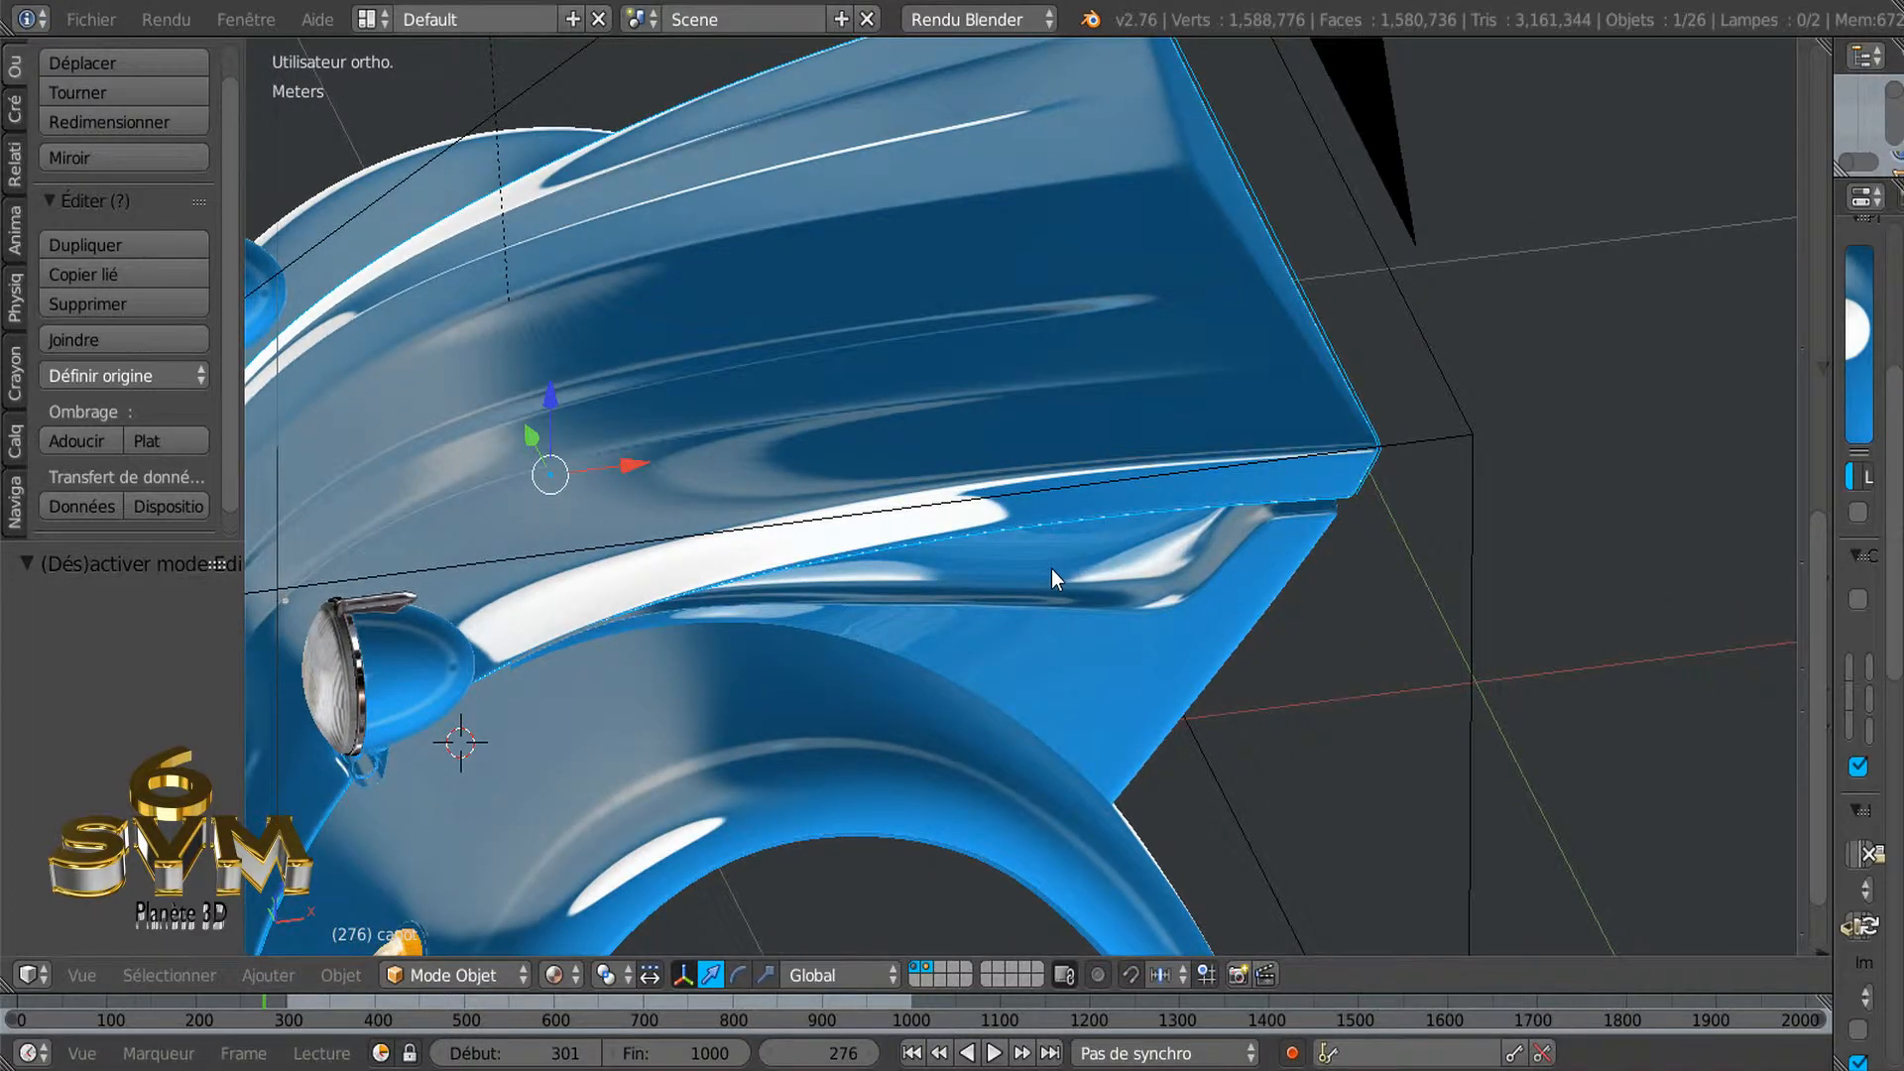
{"action": "scroll", "coordinate": [1052, 571], "scroll_direction": "down", "scroll_amount": 3}
{"action": "middle_click_drag", "start_coordinate": [1051, 571], "coordinate": [1205, 486]}
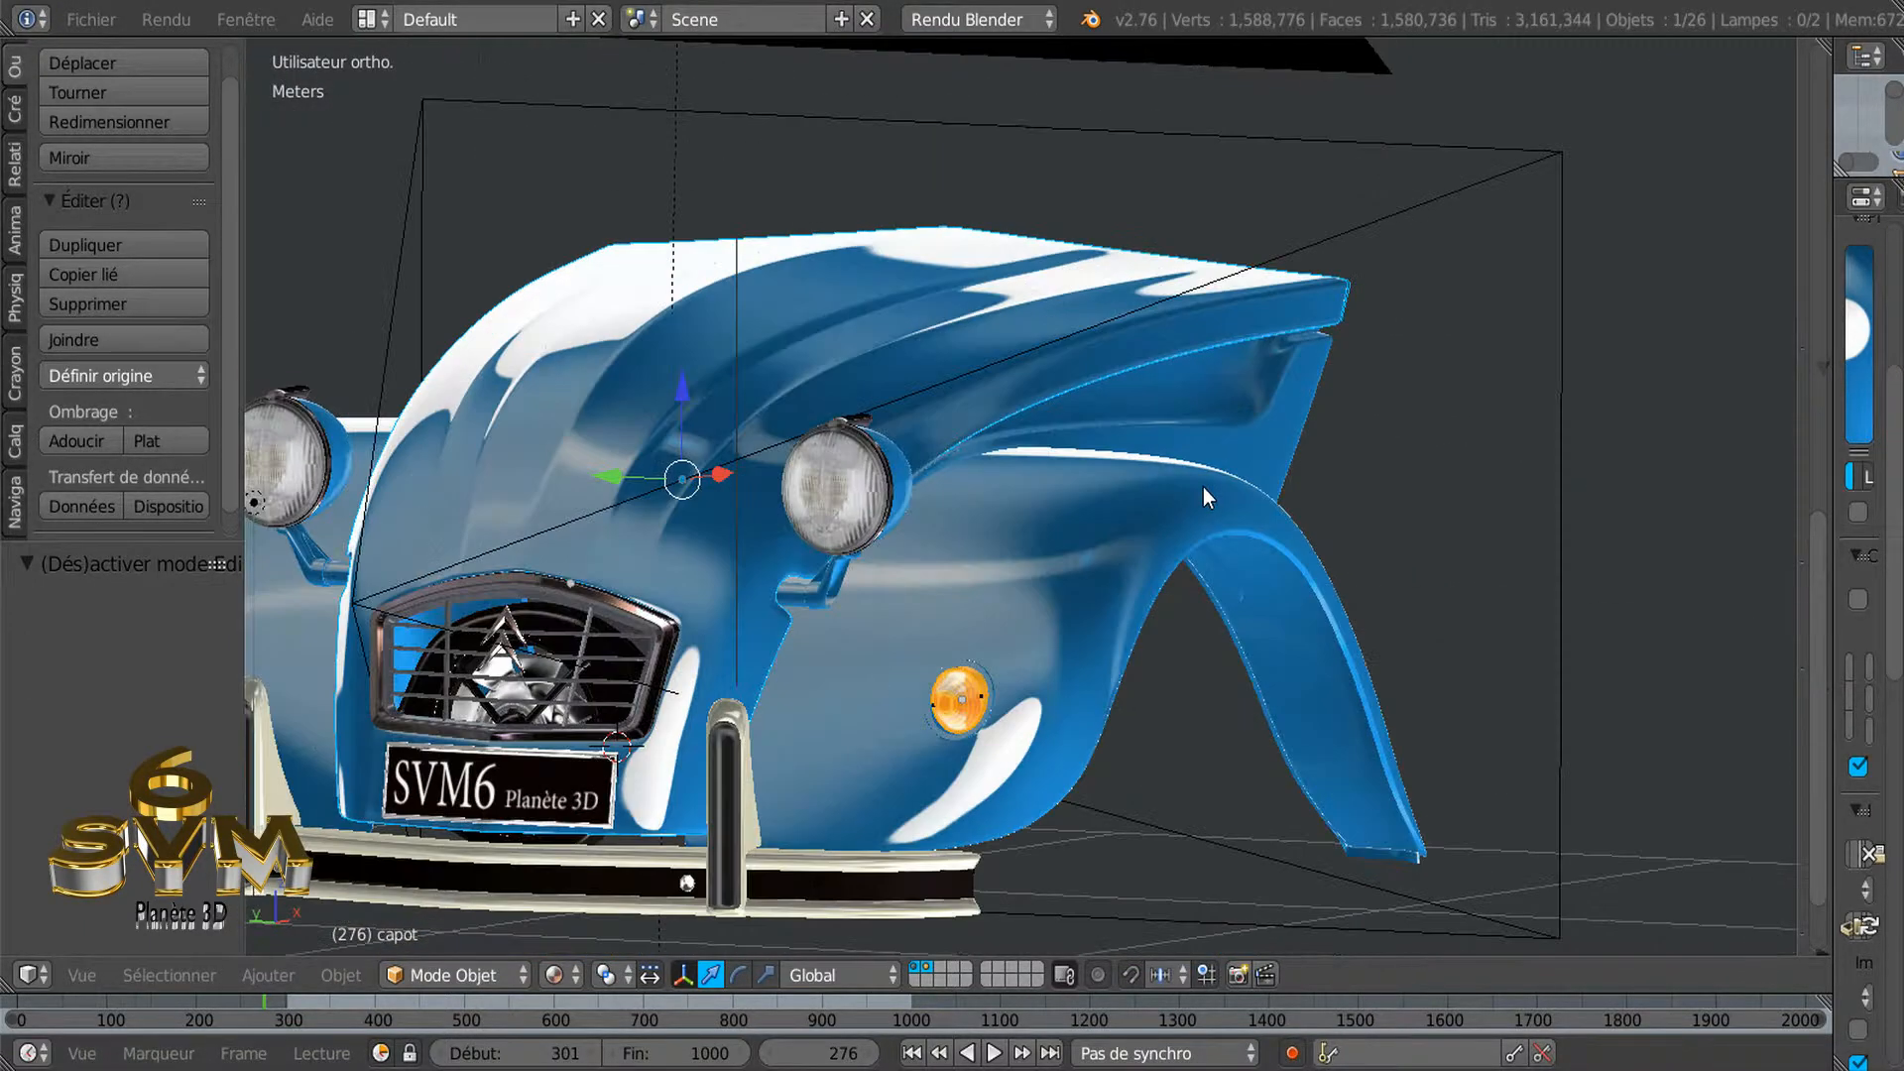
{"action": "middle_click_drag", "start_coordinate": [1049, 450], "coordinate": [1153, 496]}
{"action": "scroll", "coordinate": [907, 496], "scroll_direction": "down", "scroll_amount": 1}
{"action": "middle_click_drag", "start_coordinate": [847, 466], "coordinate": [1122, 436], "text": "shift"}
Return the hood to Edit Mode and select the edge loop along the upper border of the opposite side flange
{"action": "key", "text": "Tab"}
{"action": "scroll", "coordinate": [883, 437], "scroll_direction": "up", "scroll_amount": 1}
{"action": "middle_click_drag", "start_coordinate": [924, 433], "coordinate": [1037, 424]}
{"action": "scroll", "coordinate": [880, 476], "scroll_direction": "up", "scroll_amount": 2}
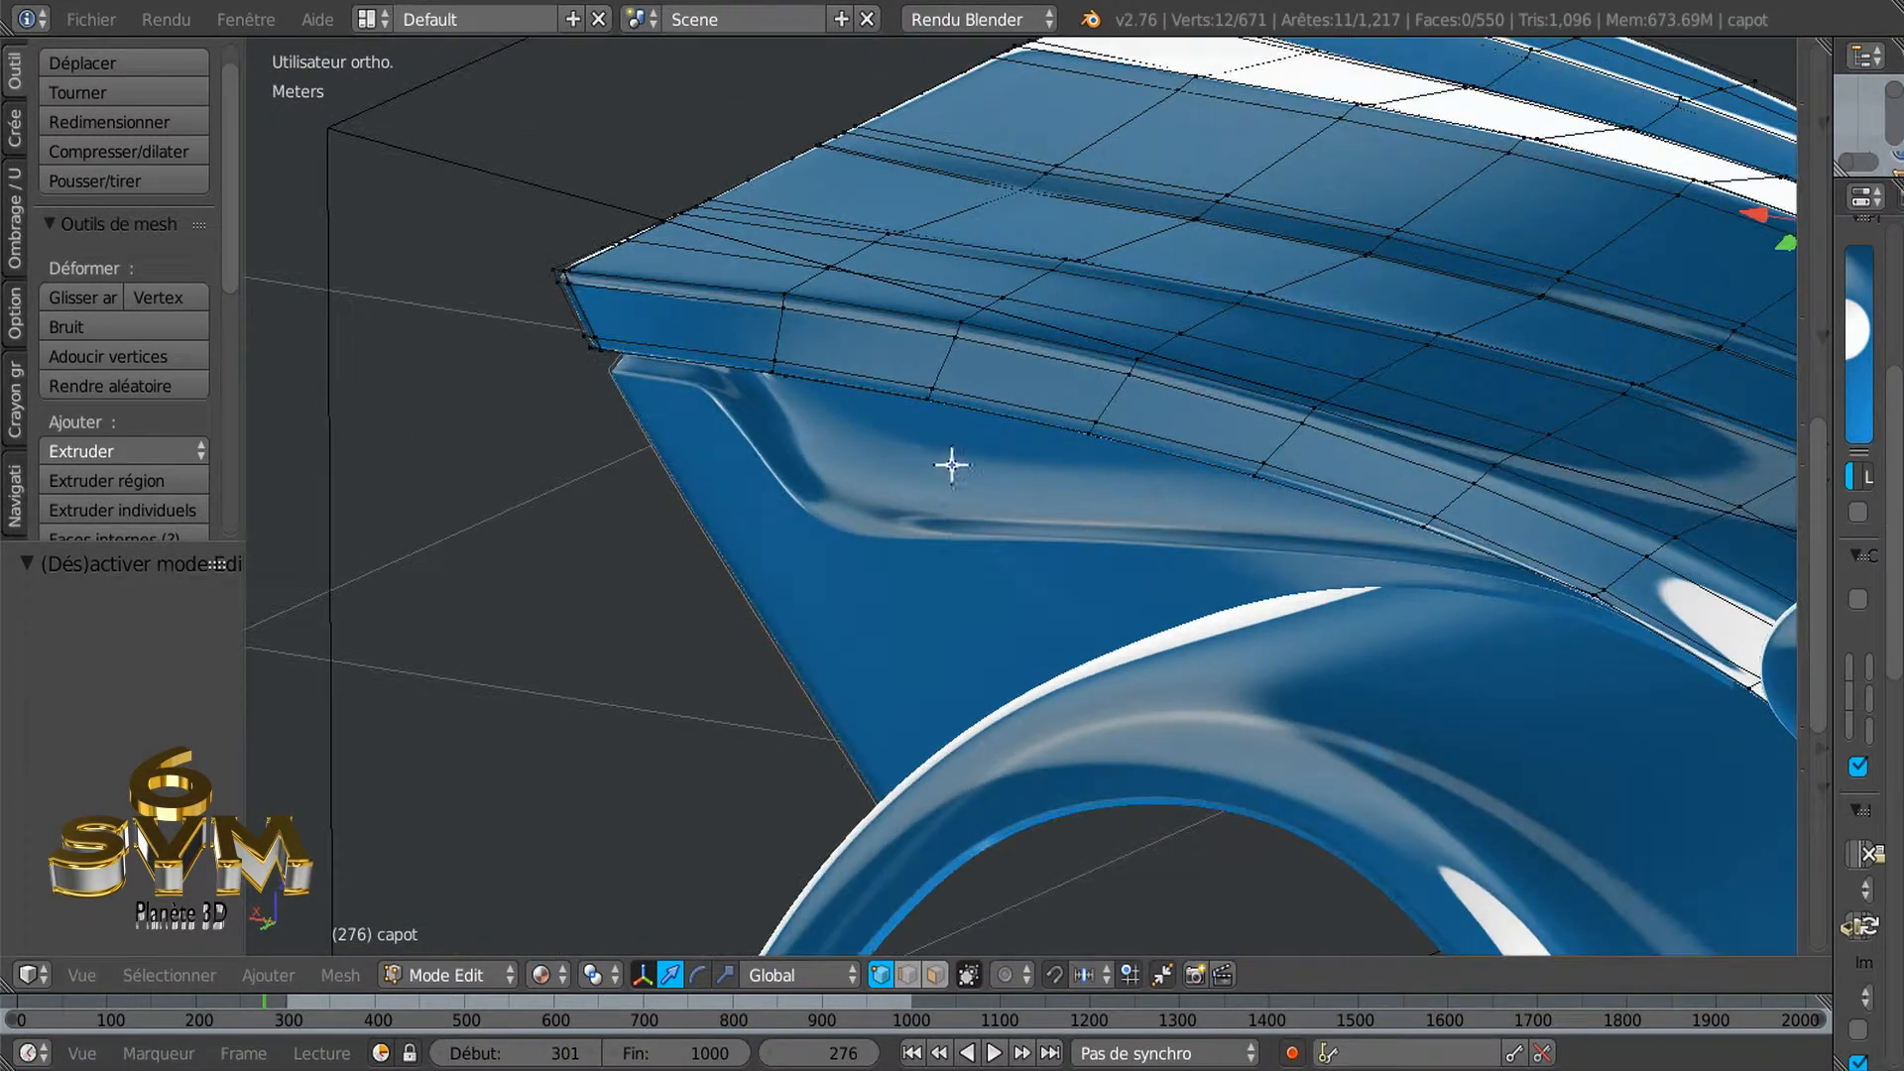
{"action": "middle_click_drag", "start_coordinate": [1070, 553], "coordinate": [1017, 639], "text": "shift"}
{"action": "scroll", "coordinate": [771, 550], "scroll_direction": "up", "scroll_amount": 3}
{"action": "scroll", "coordinate": [759, 511], "scroll_direction": "down", "scroll_amount": 1}
{"action": "left_click", "coordinate": [811, 383], "text": "alt"}
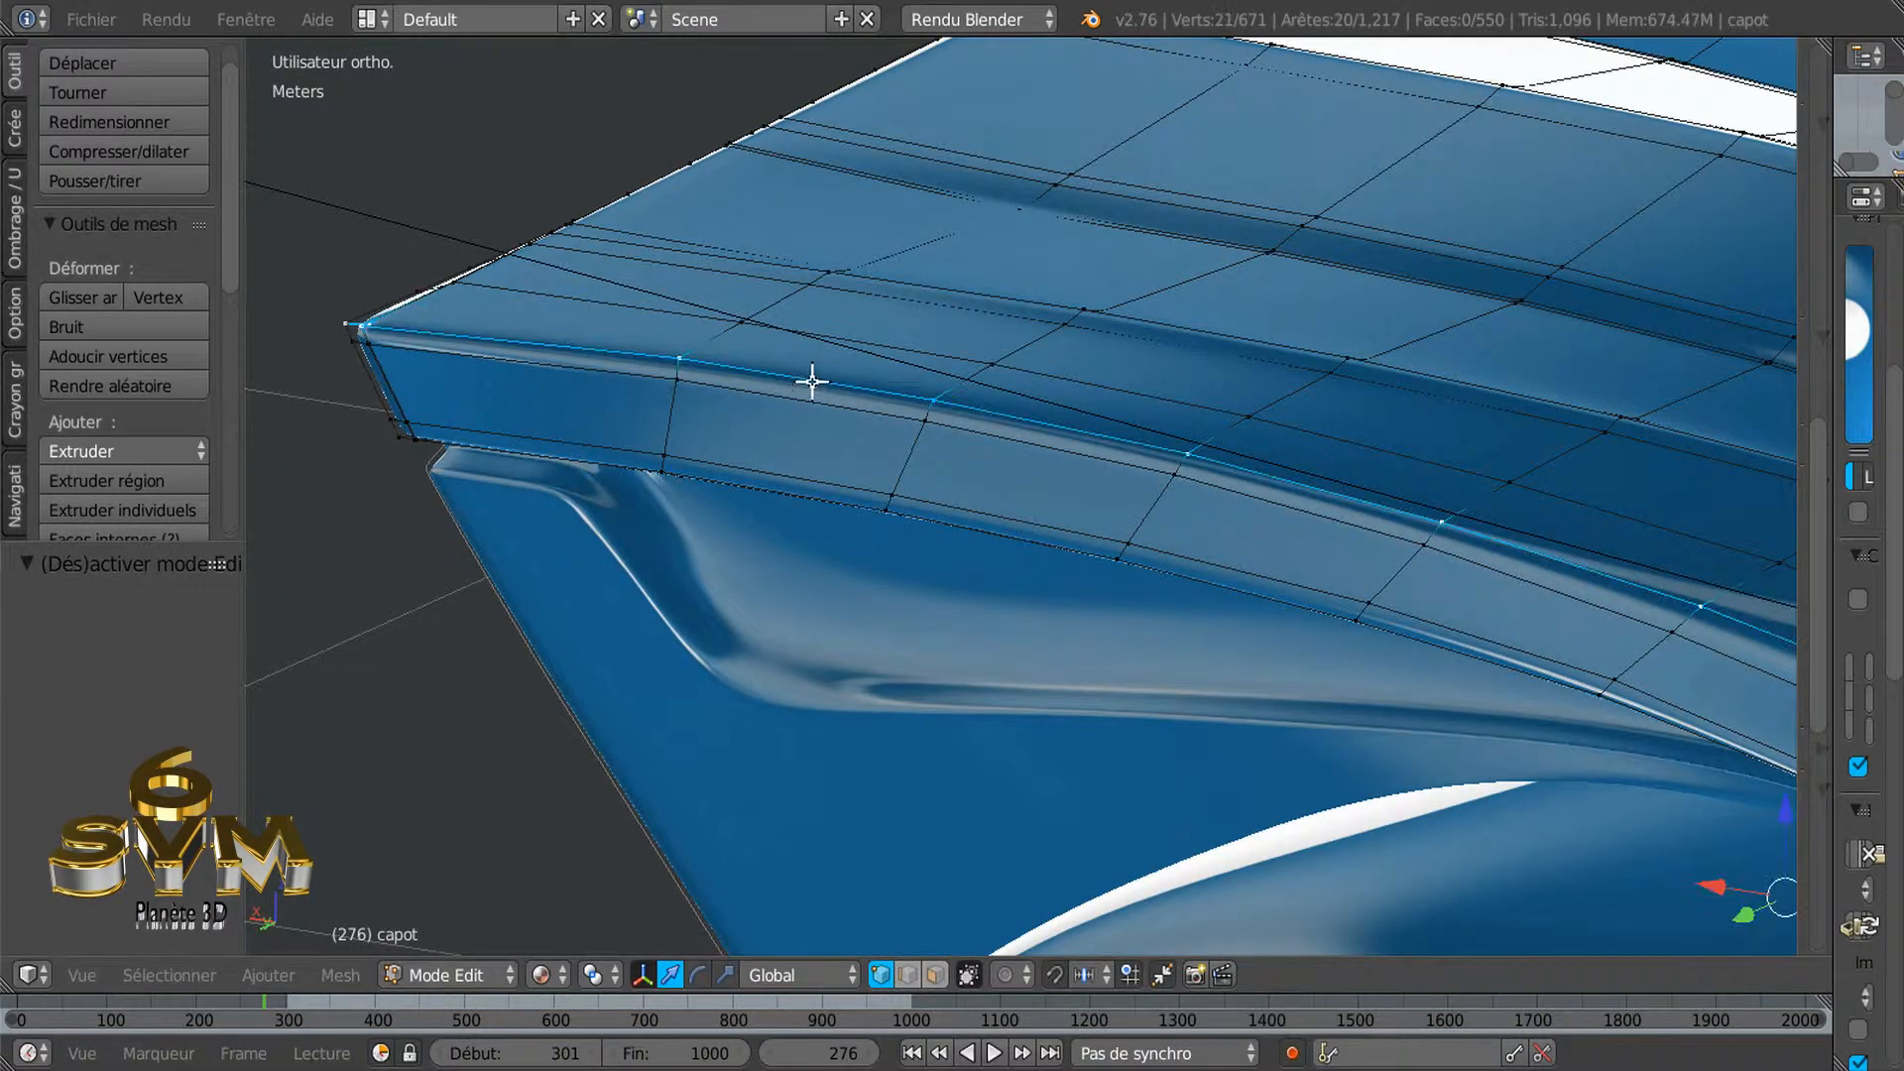
Switch to wireframe display and remove the inner rear-corner vertex from the selected upper border loop
{"action": "scroll", "coordinate": [833, 467], "scroll_direction": "down", "scroll_amount": 2}
{"action": "middle_click_drag", "start_coordinate": [1021, 539], "coordinate": [1058, 506]}
{"action": "scroll", "coordinate": [1057, 507], "scroll_direction": "up", "scroll_amount": 2}
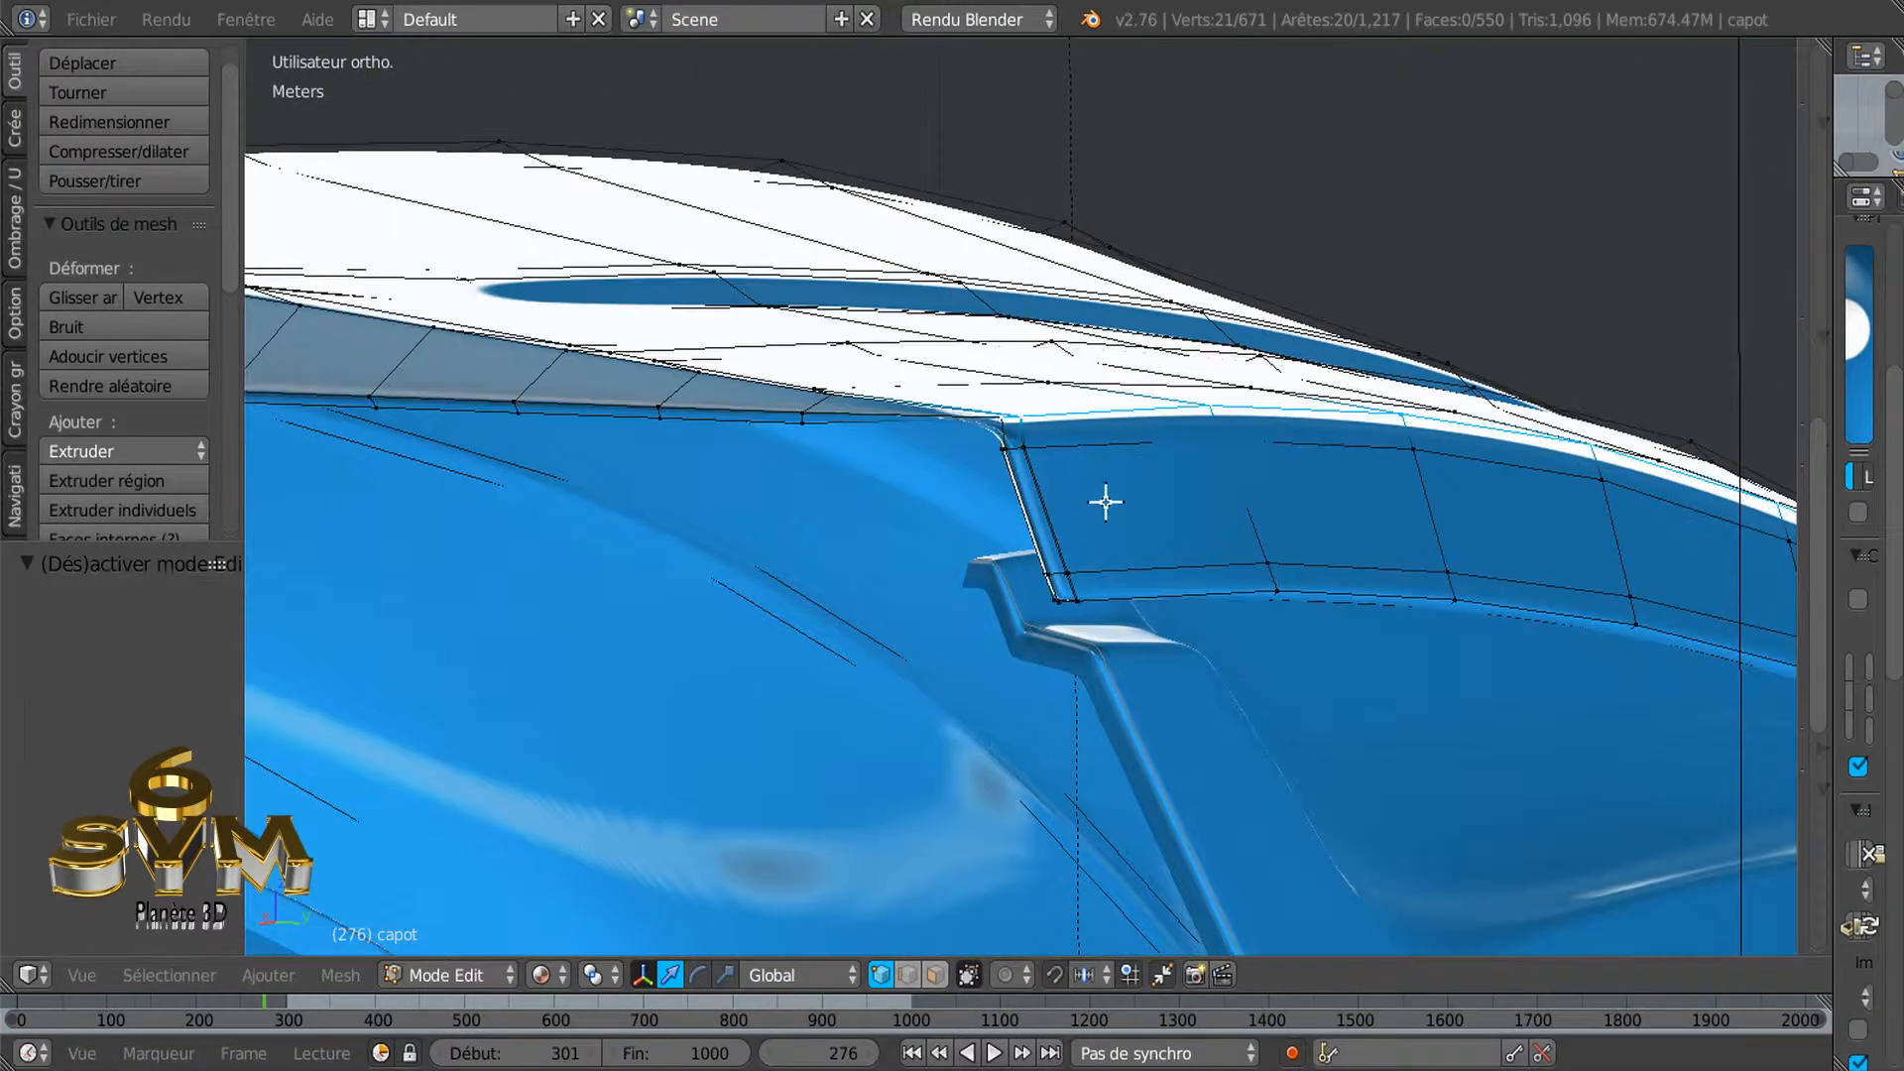
{"action": "key", "text": "z"}
{"action": "mouse_move", "coordinate": [1134, 539]}
{"action": "middle_mouse_down"}
{"action": "mouse_move", "coordinate": [1071, 536]}
{"action": "mouse_move", "coordinate": [1224, 526]}
{"action": "middle_mouse_up"}
{"action": "middle_click_drag", "start_coordinate": [1369, 545], "coordinate": [1314, 567]}
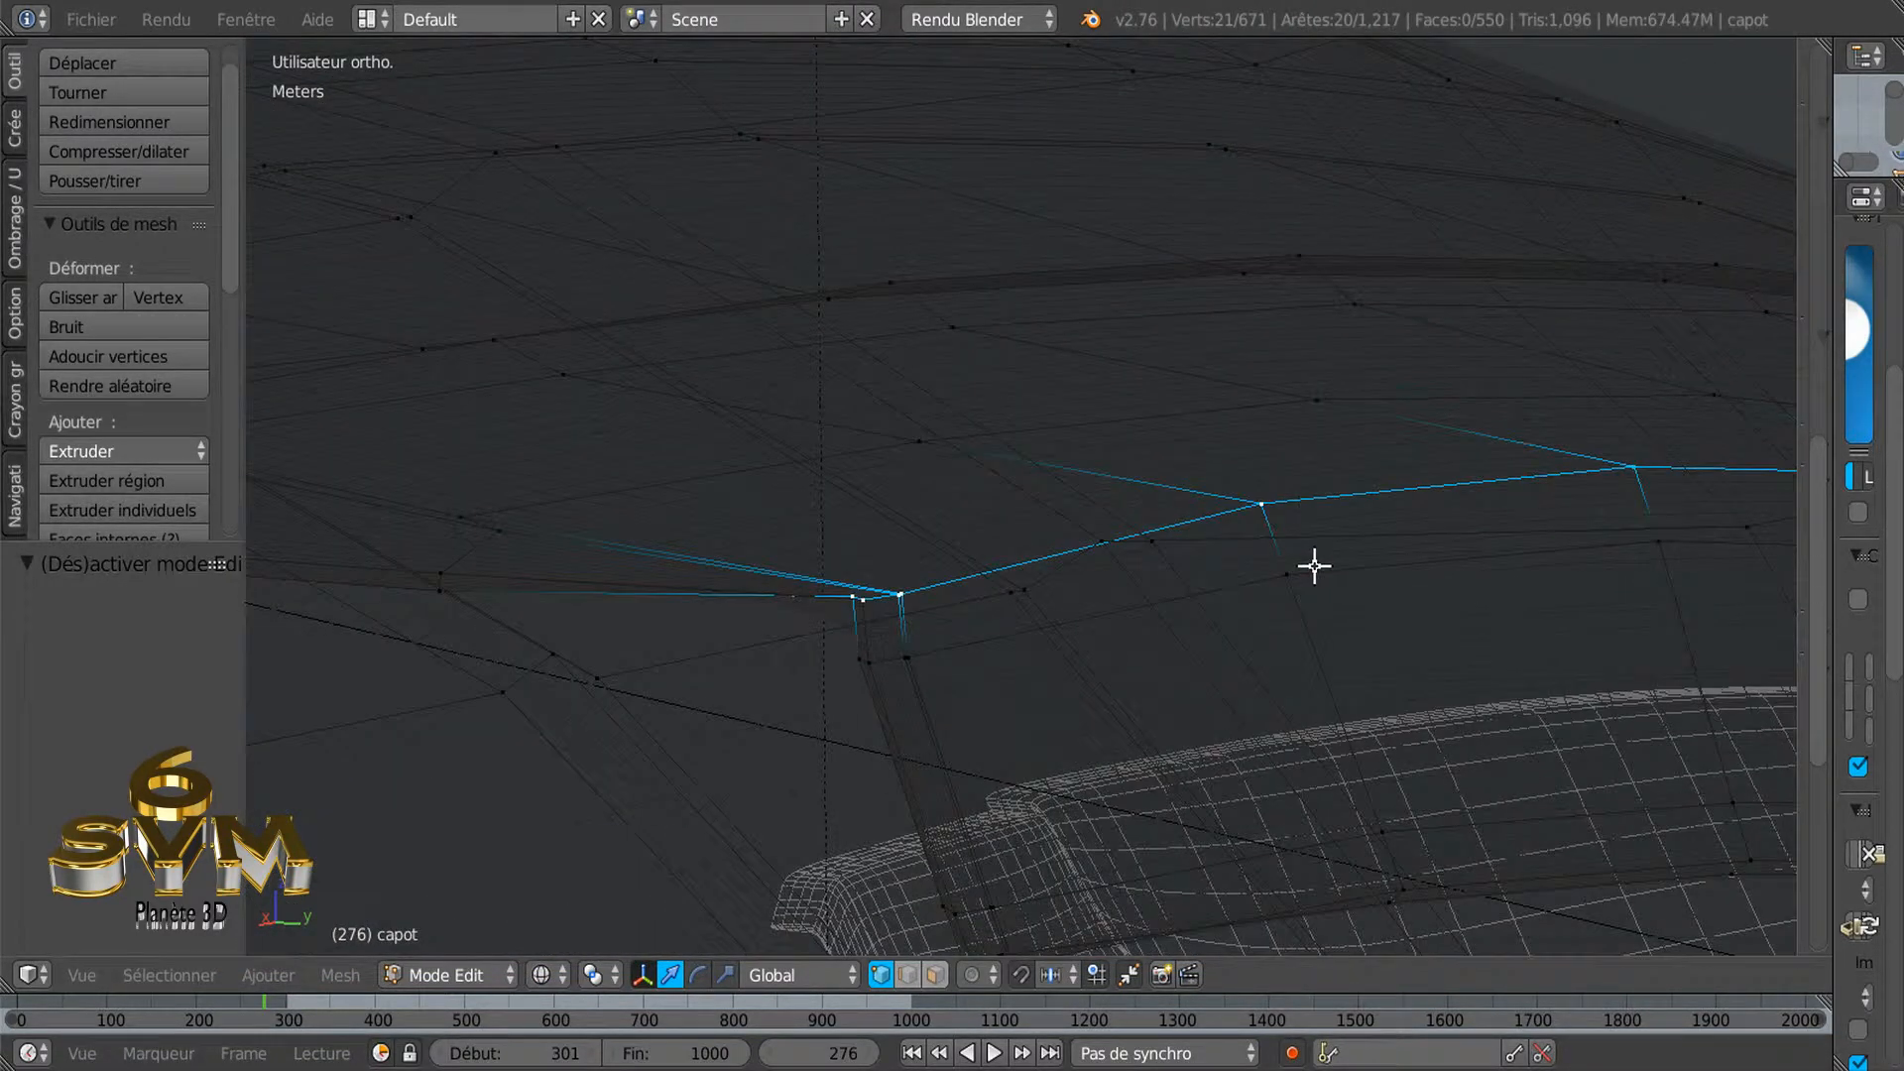
{"action": "right_click", "coordinate": [849, 594], "text": "shift"}
{"action": "middle_click_drag", "start_coordinate": [799, 652], "coordinate": [1099, 645]}
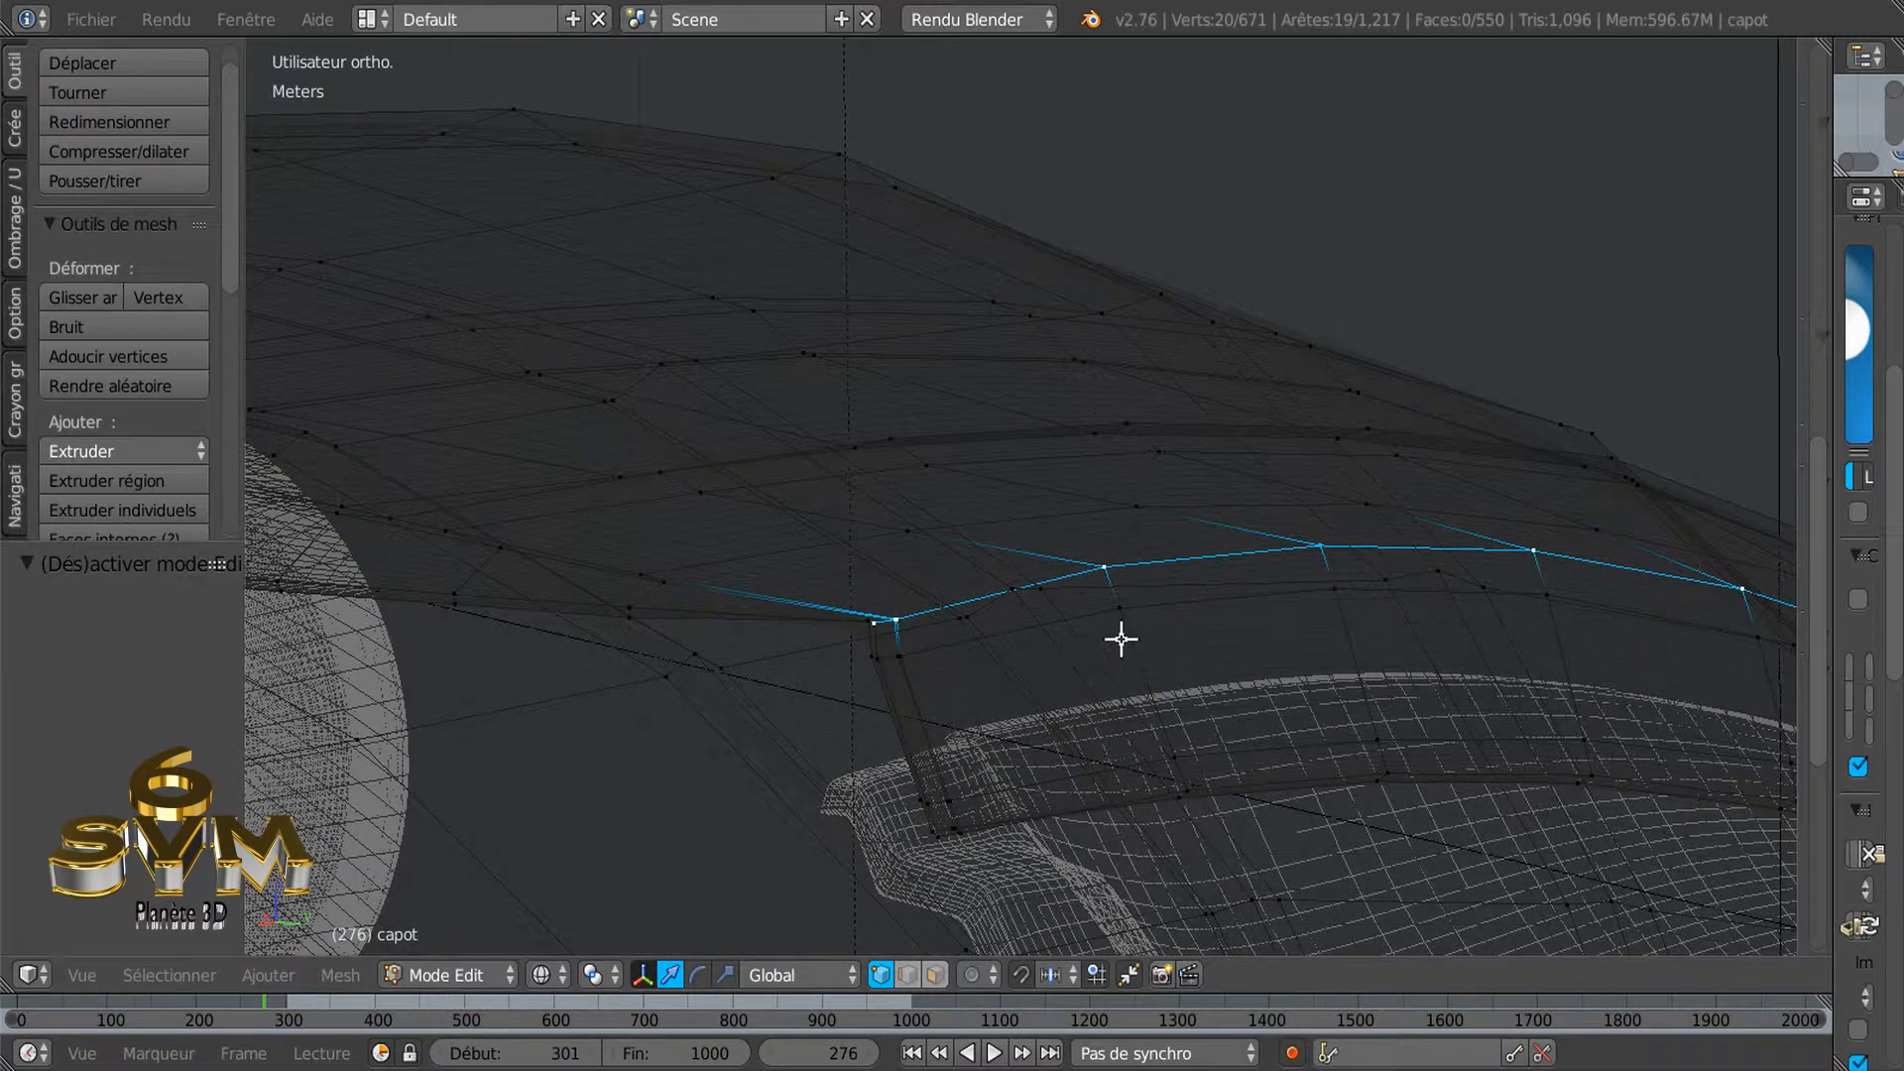
Return to solid display and flatten the upper border loop of the side flange with LoopTools
{"action": "key", "text": "z"}
{"action": "scroll", "coordinate": [1067, 680], "scroll_direction": "up", "scroll_amount": 3}
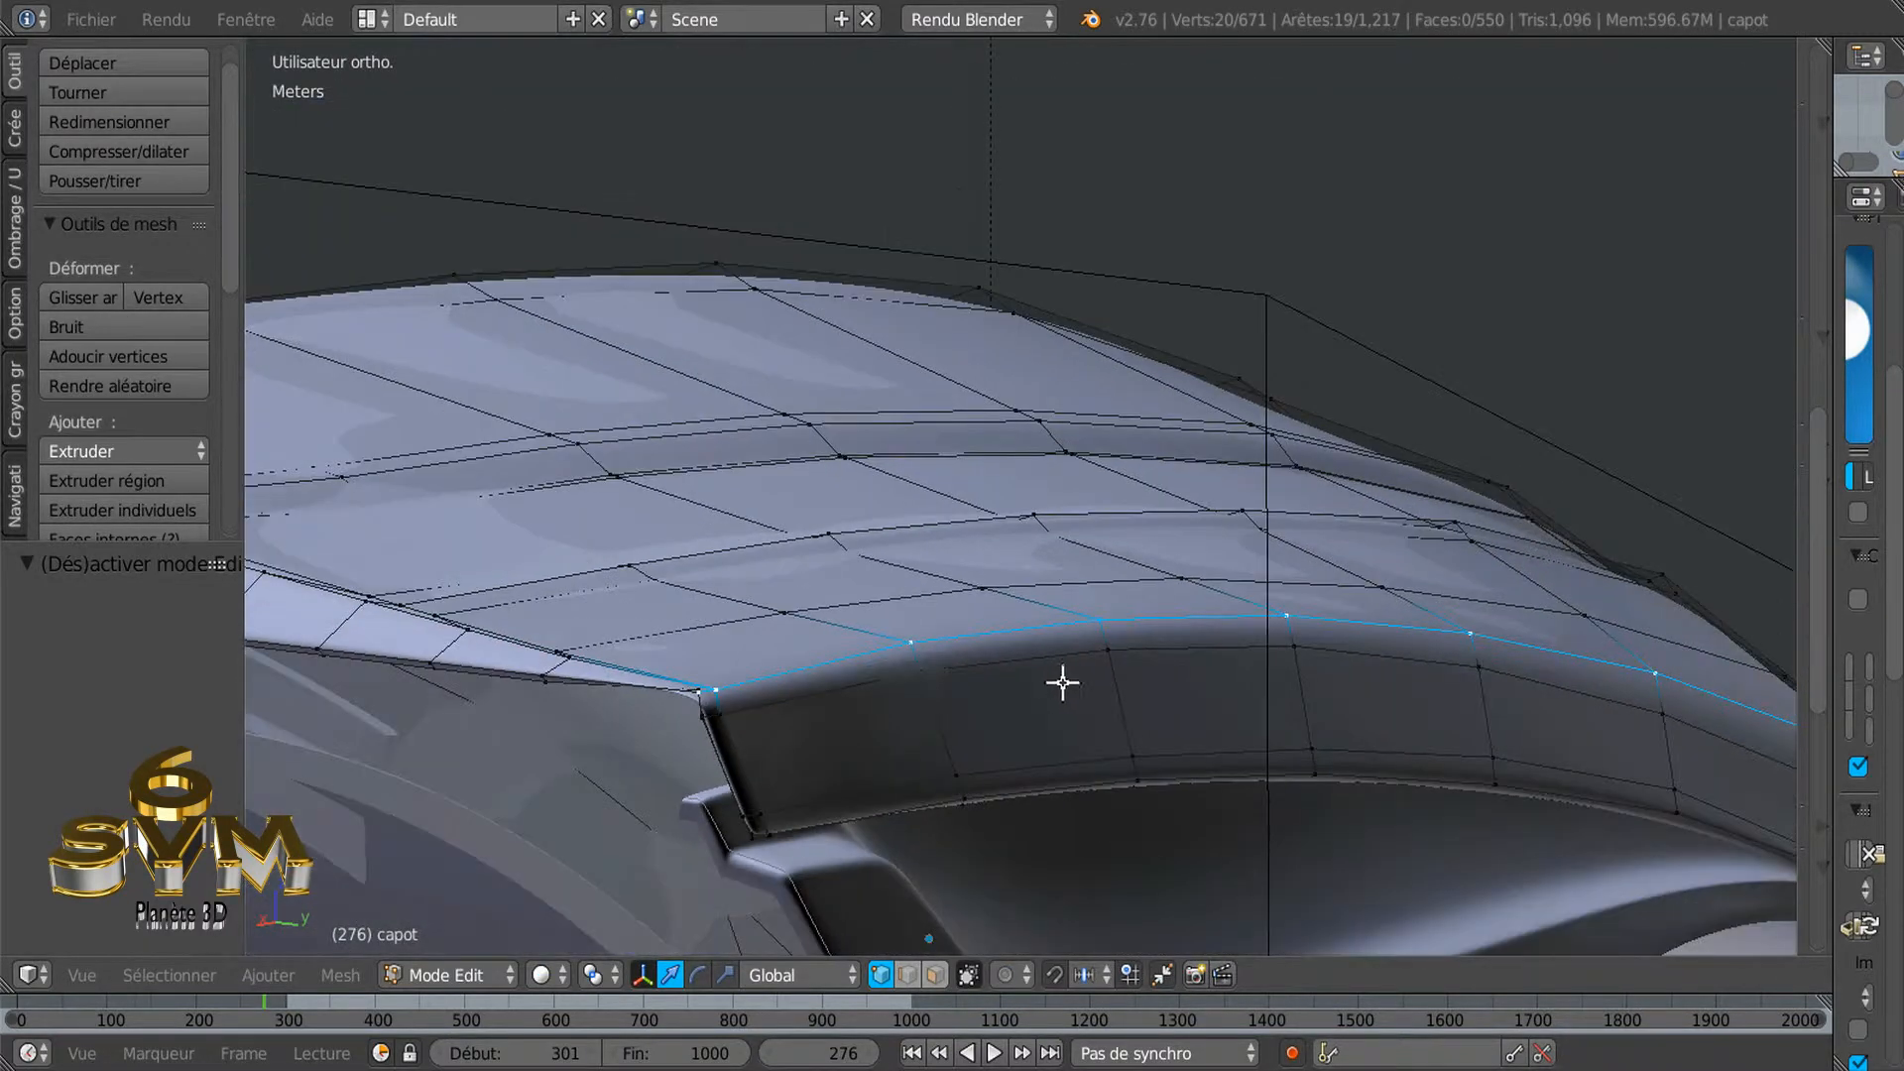
{"action": "mouse_move", "coordinate": [953, 747]}
{"action": "middle_mouse_down"}
{"action": "mouse_move", "coordinate": [915, 760]}
{"action": "mouse_move", "coordinate": [952, 730]}
{"action": "middle_mouse_up"}
{"action": "scroll", "coordinate": [952, 730], "scroll_direction": "down", "scroll_amount": 2}
{"action": "scroll", "coordinate": [956, 727], "scroll_direction": "down", "scroll_amount": 2}
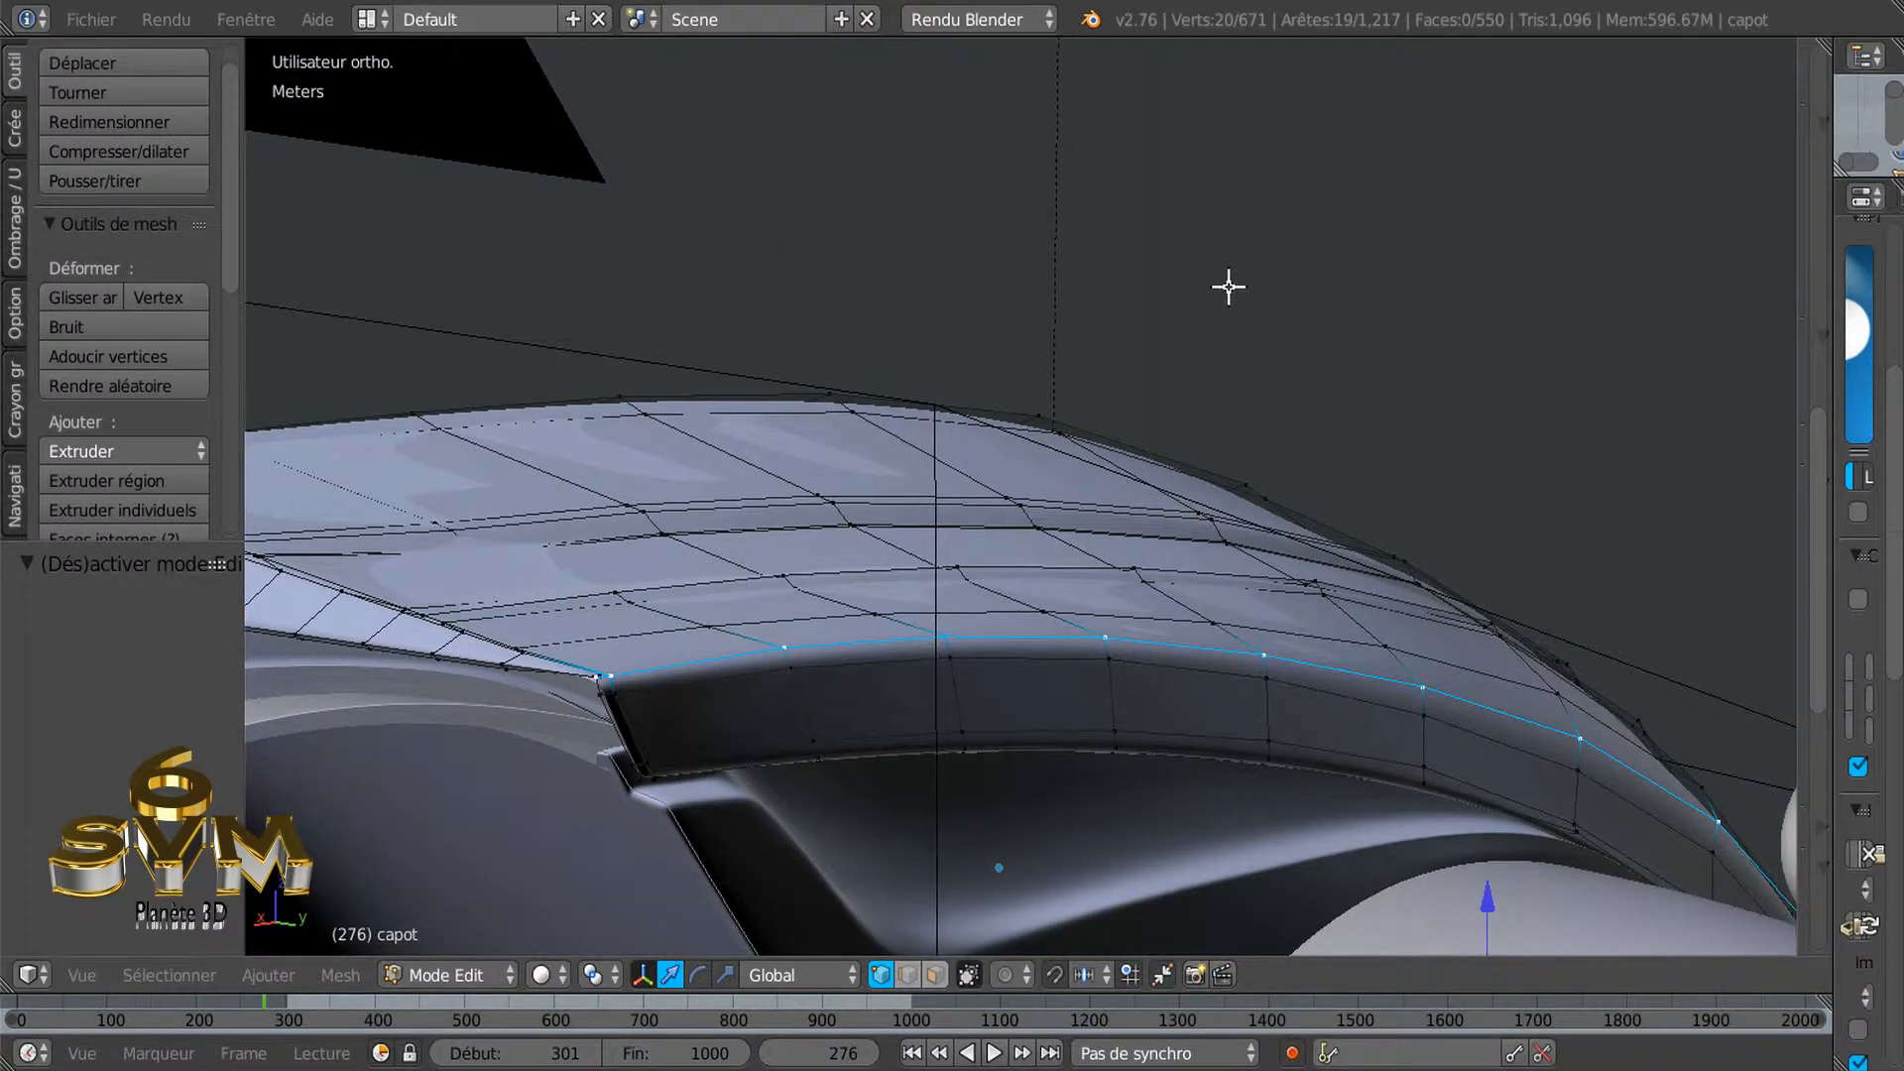
{"action": "key", "text": "w"}
{"action": "mouse_move", "coordinate": [1322, 260]}
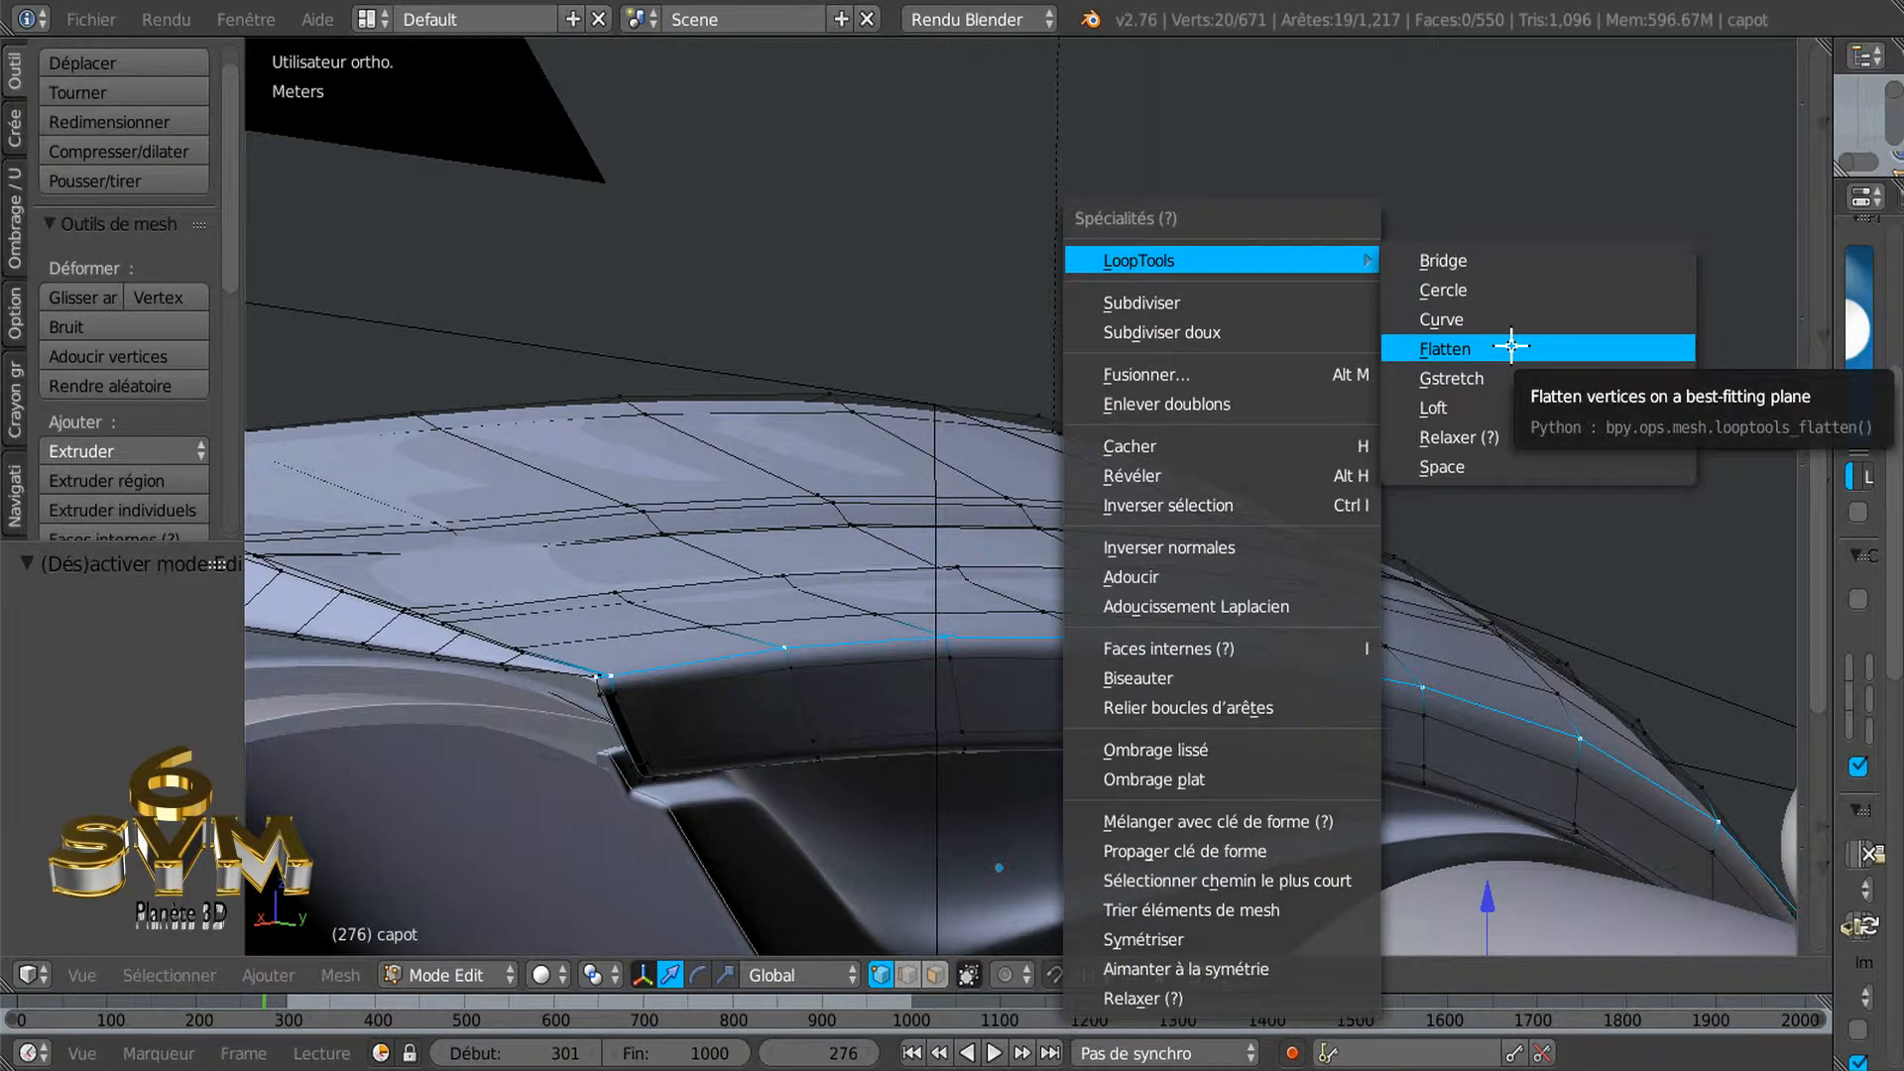
{"action": "left_click", "coordinate": [1510, 346]}
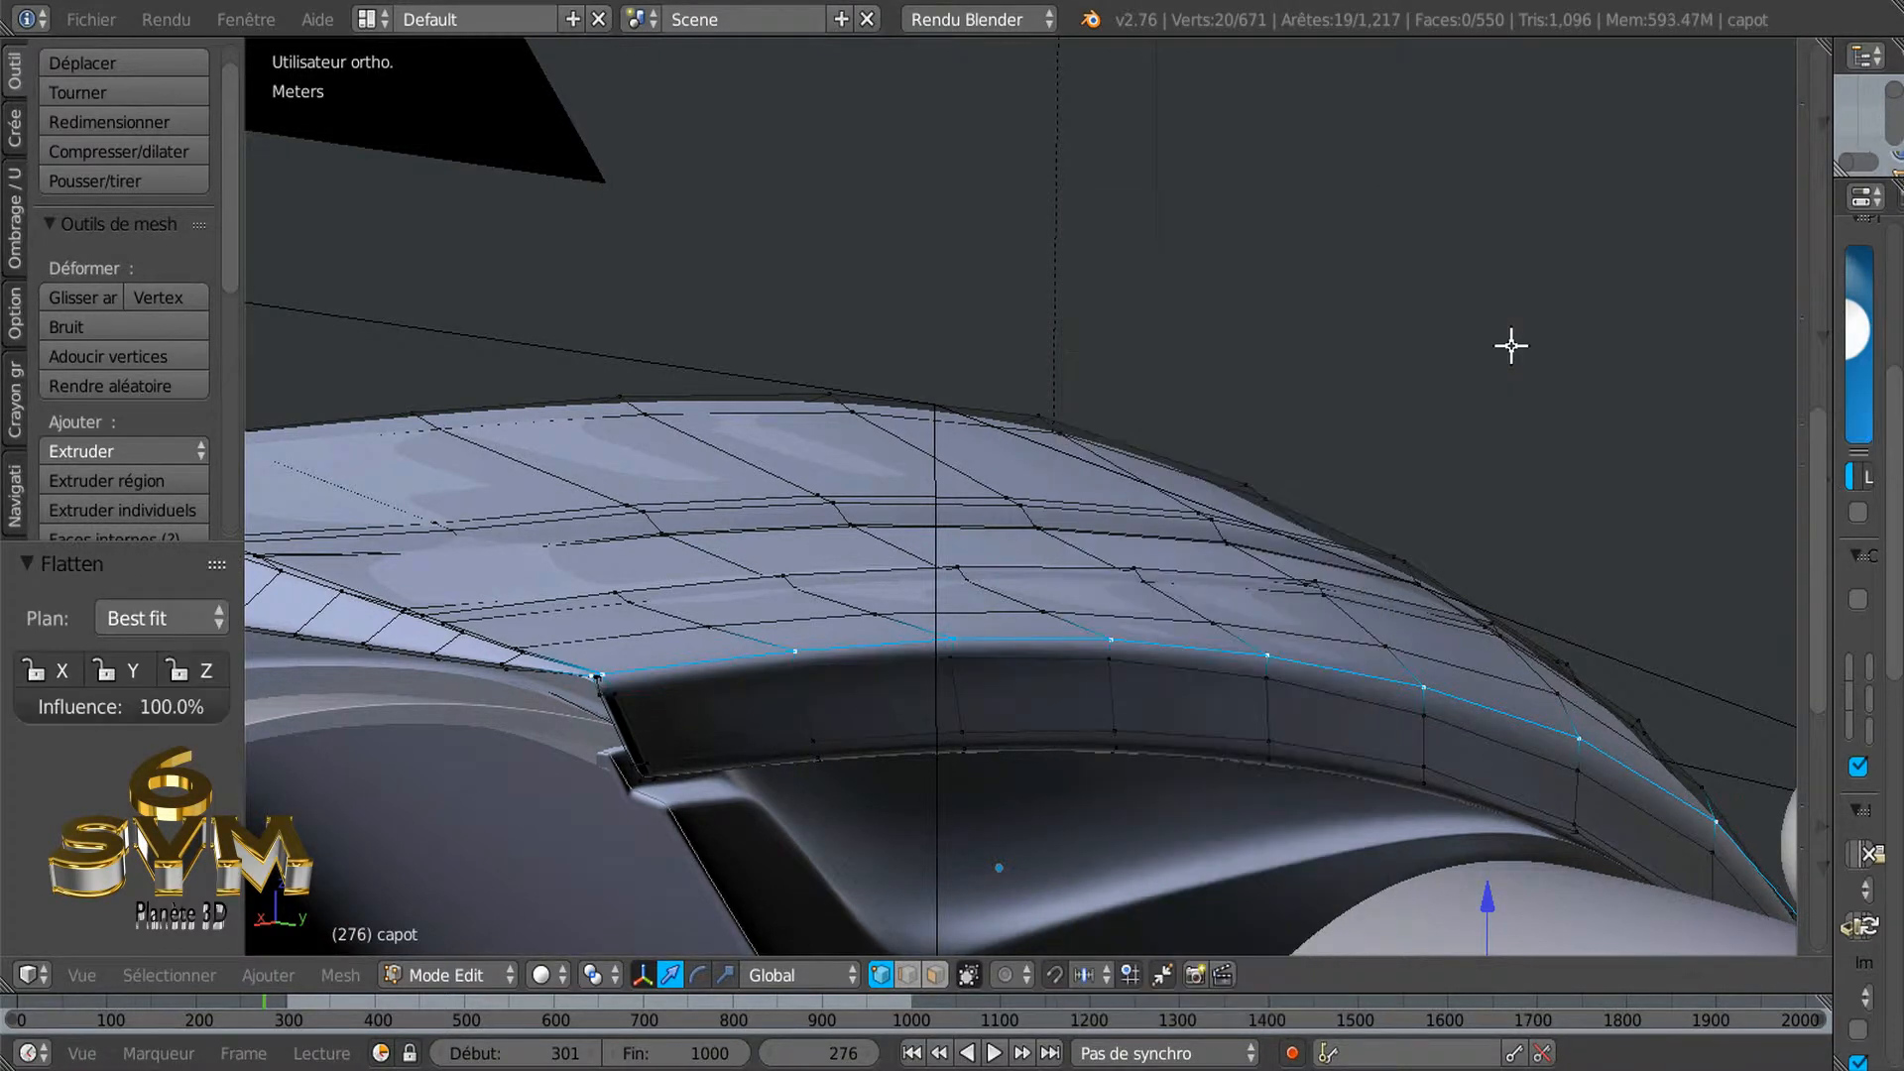
Flatten the edge loop just below the flange's upper border with LoopTools, excluding its inner rear-corner vertex
{"action": "scroll", "coordinate": [938, 643], "scroll_direction": "up", "scroll_amount": 5}
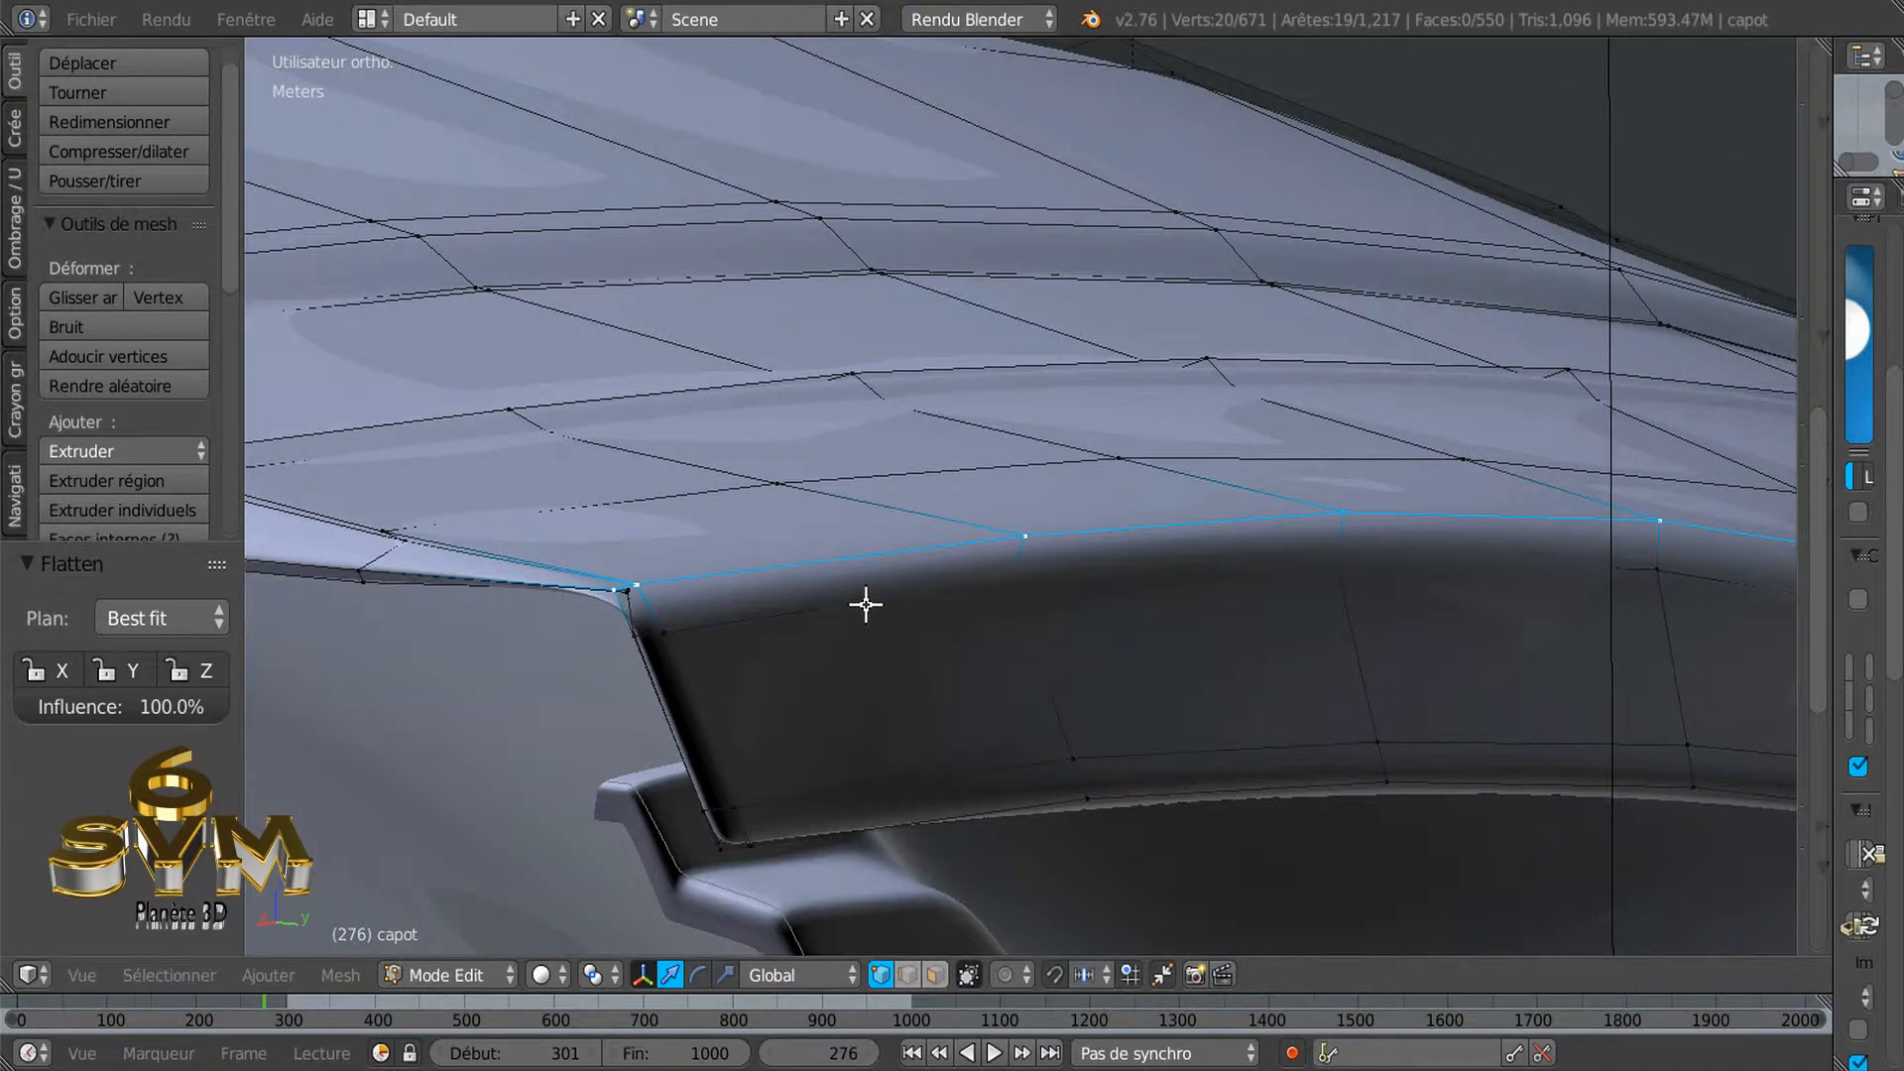
{"action": "right_click", "coordinate": [1676, 573], "text": "alt"}
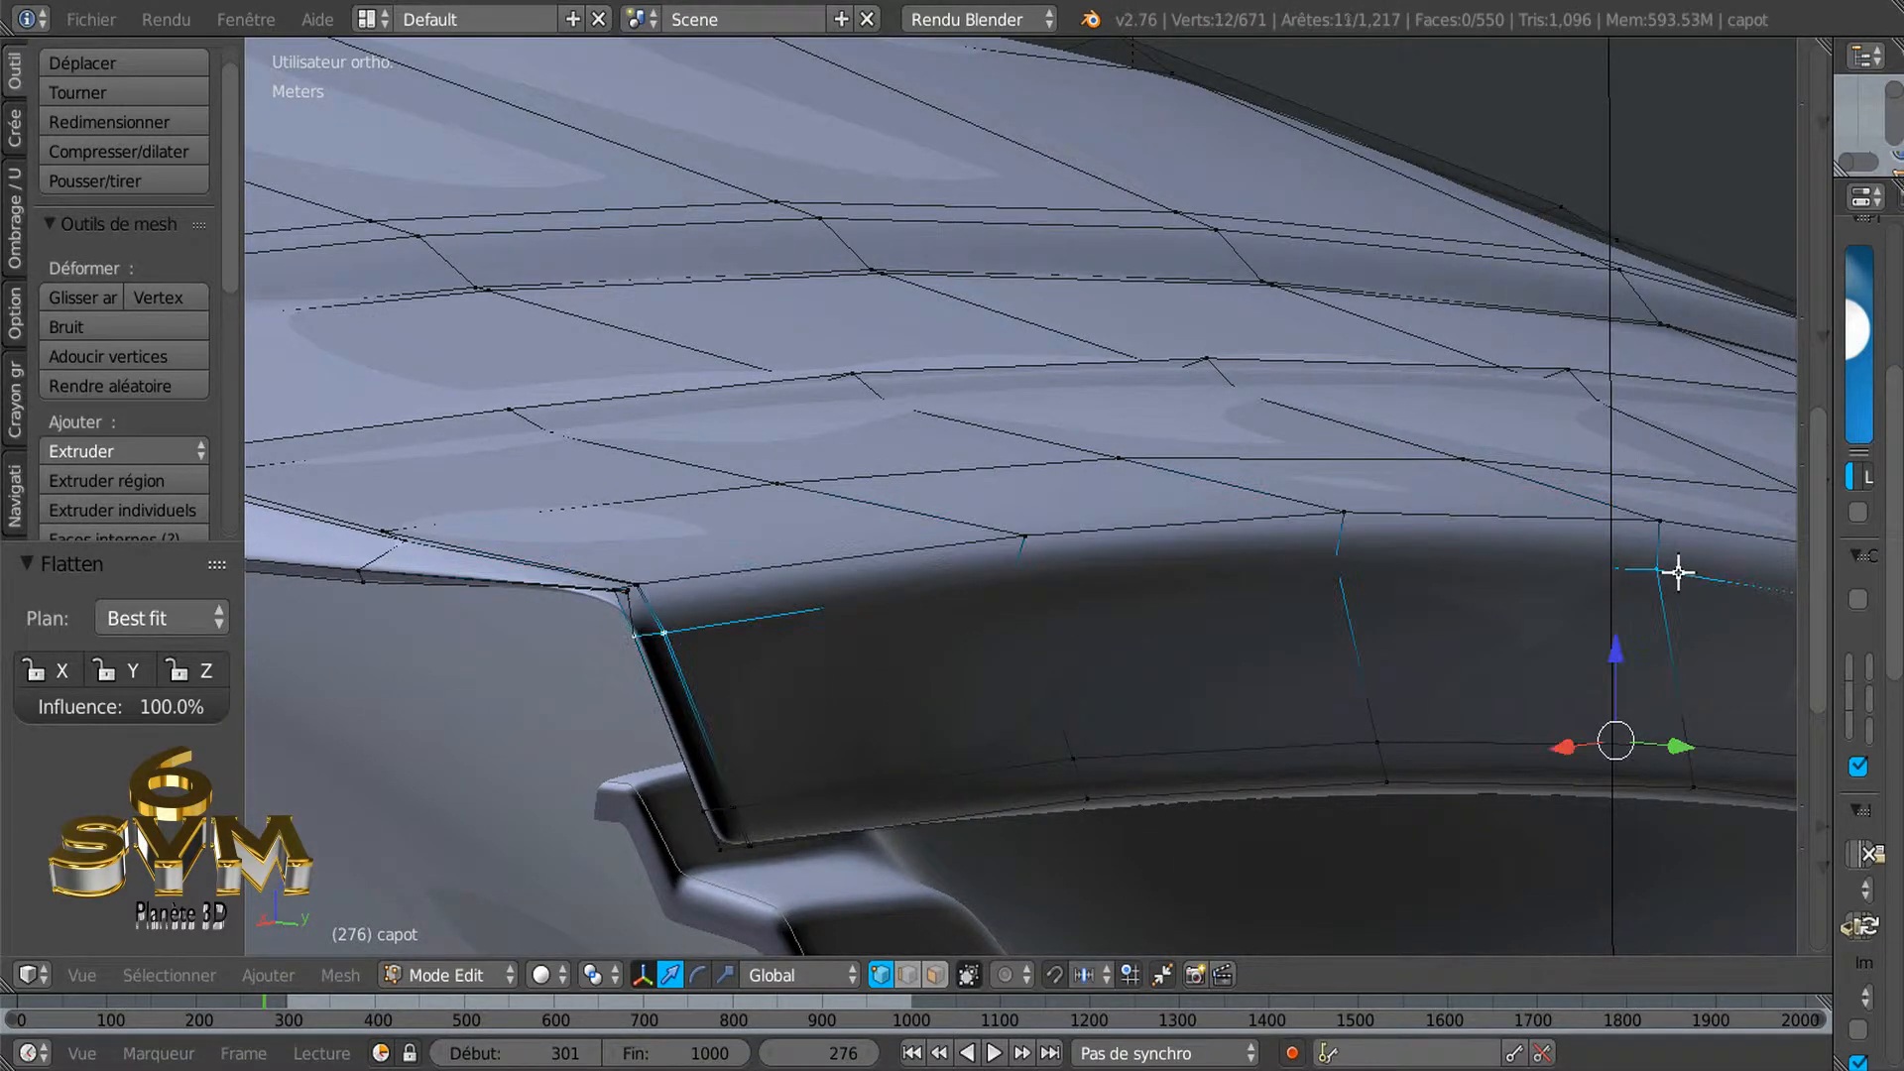
{"action": "middle_click_drag", "start_coordinate": [1075, 706], "coordinate": [1112, 704]}
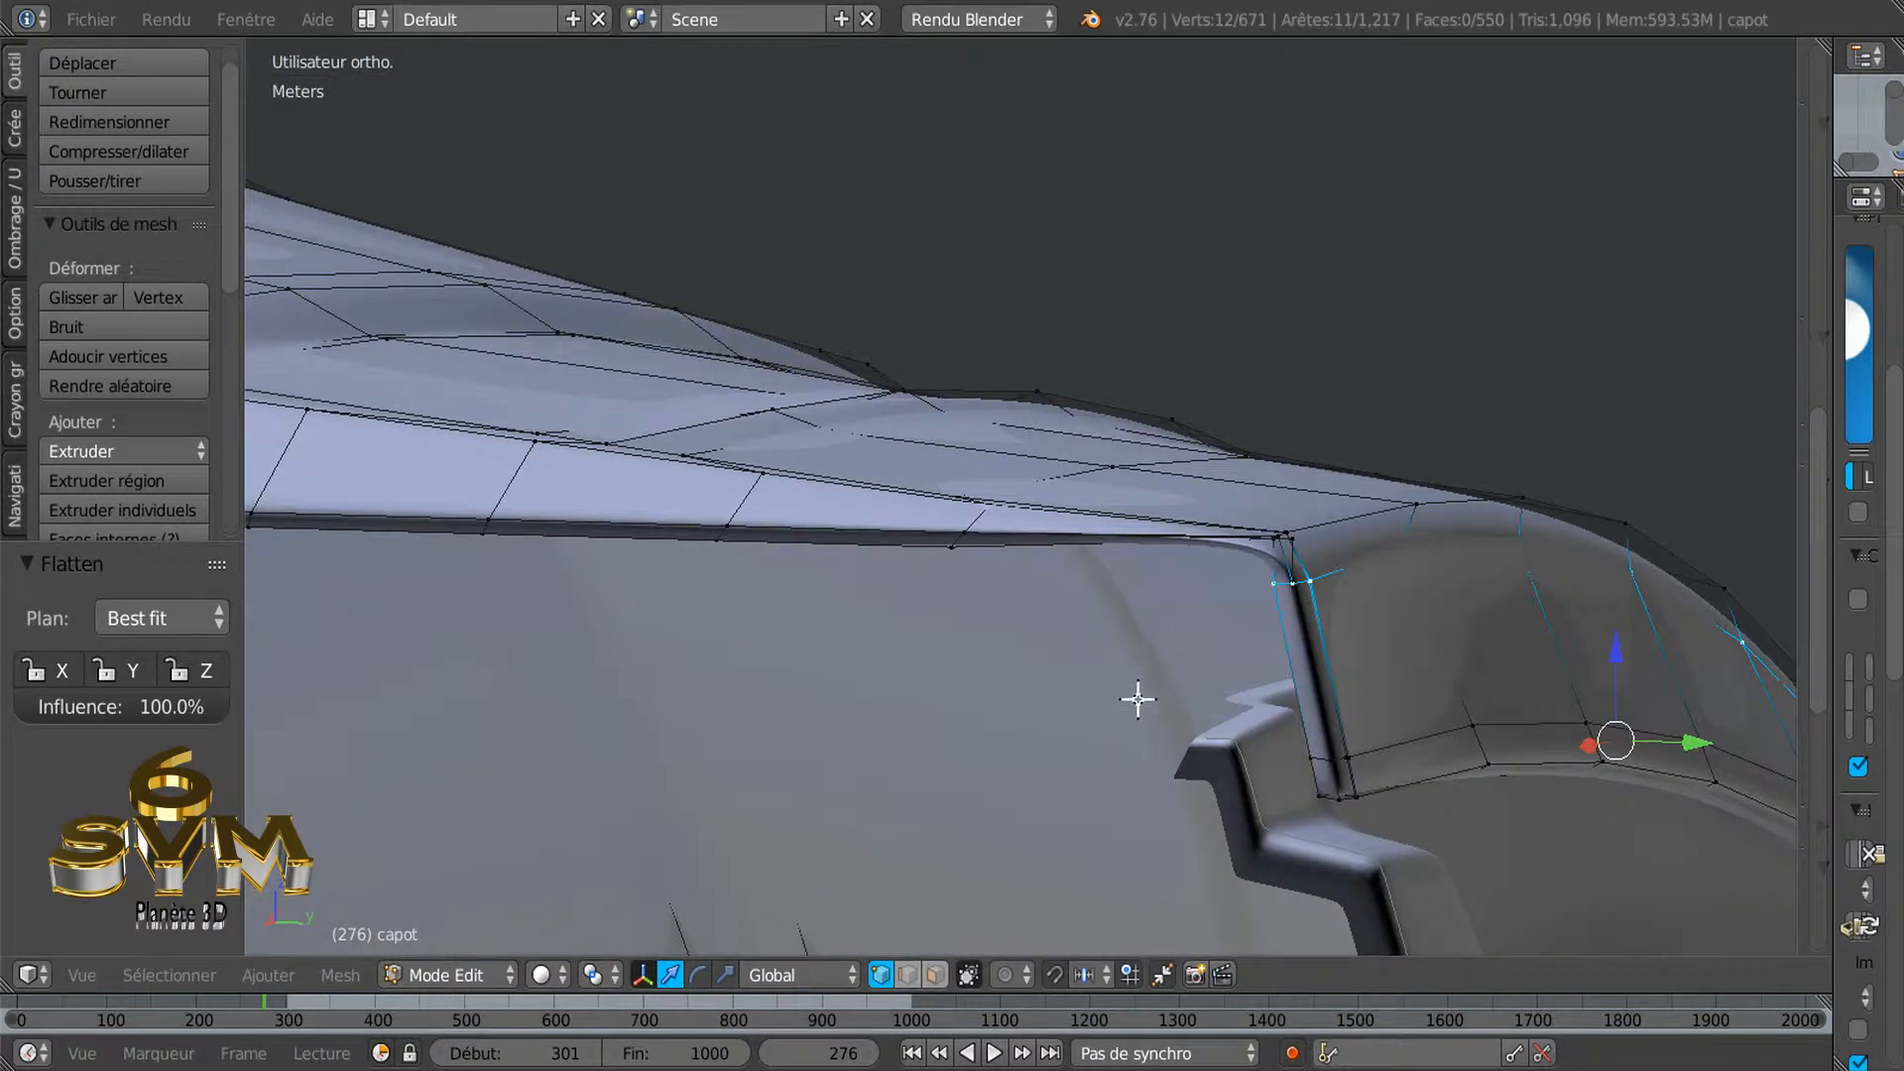
{"action": "middle_click_drag", "start_coordinate": [1278, 700], "coordinate": [1293, 507], "text": "ctrl"}
{"action": "right_click", "coordinate": [1264, 427], "text": "shift"}
{"action": "middle_click_drag", "start_coordinate": [850, 625], "coordinate": [1071, 581]}
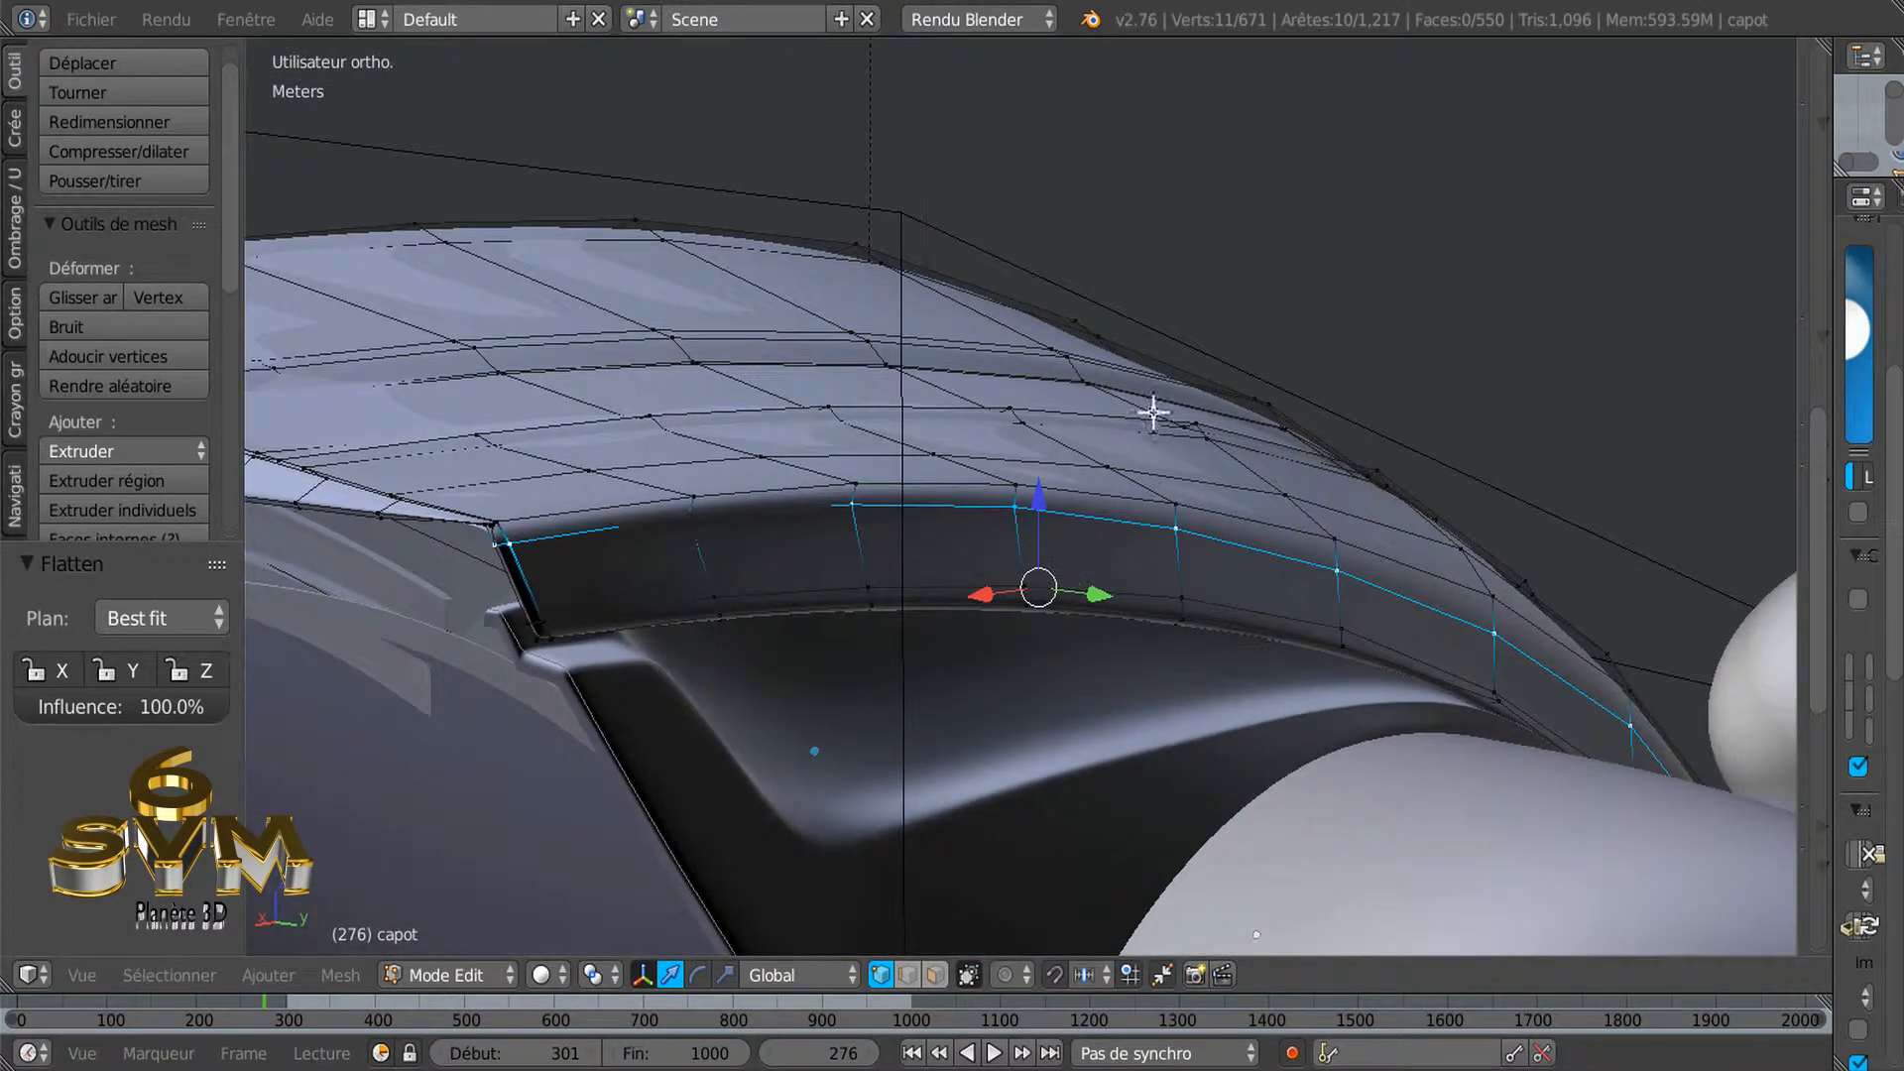
{"action": "key", "text": "w"}
{"action": "mouse_move", "coordinate": [1080, 294]}
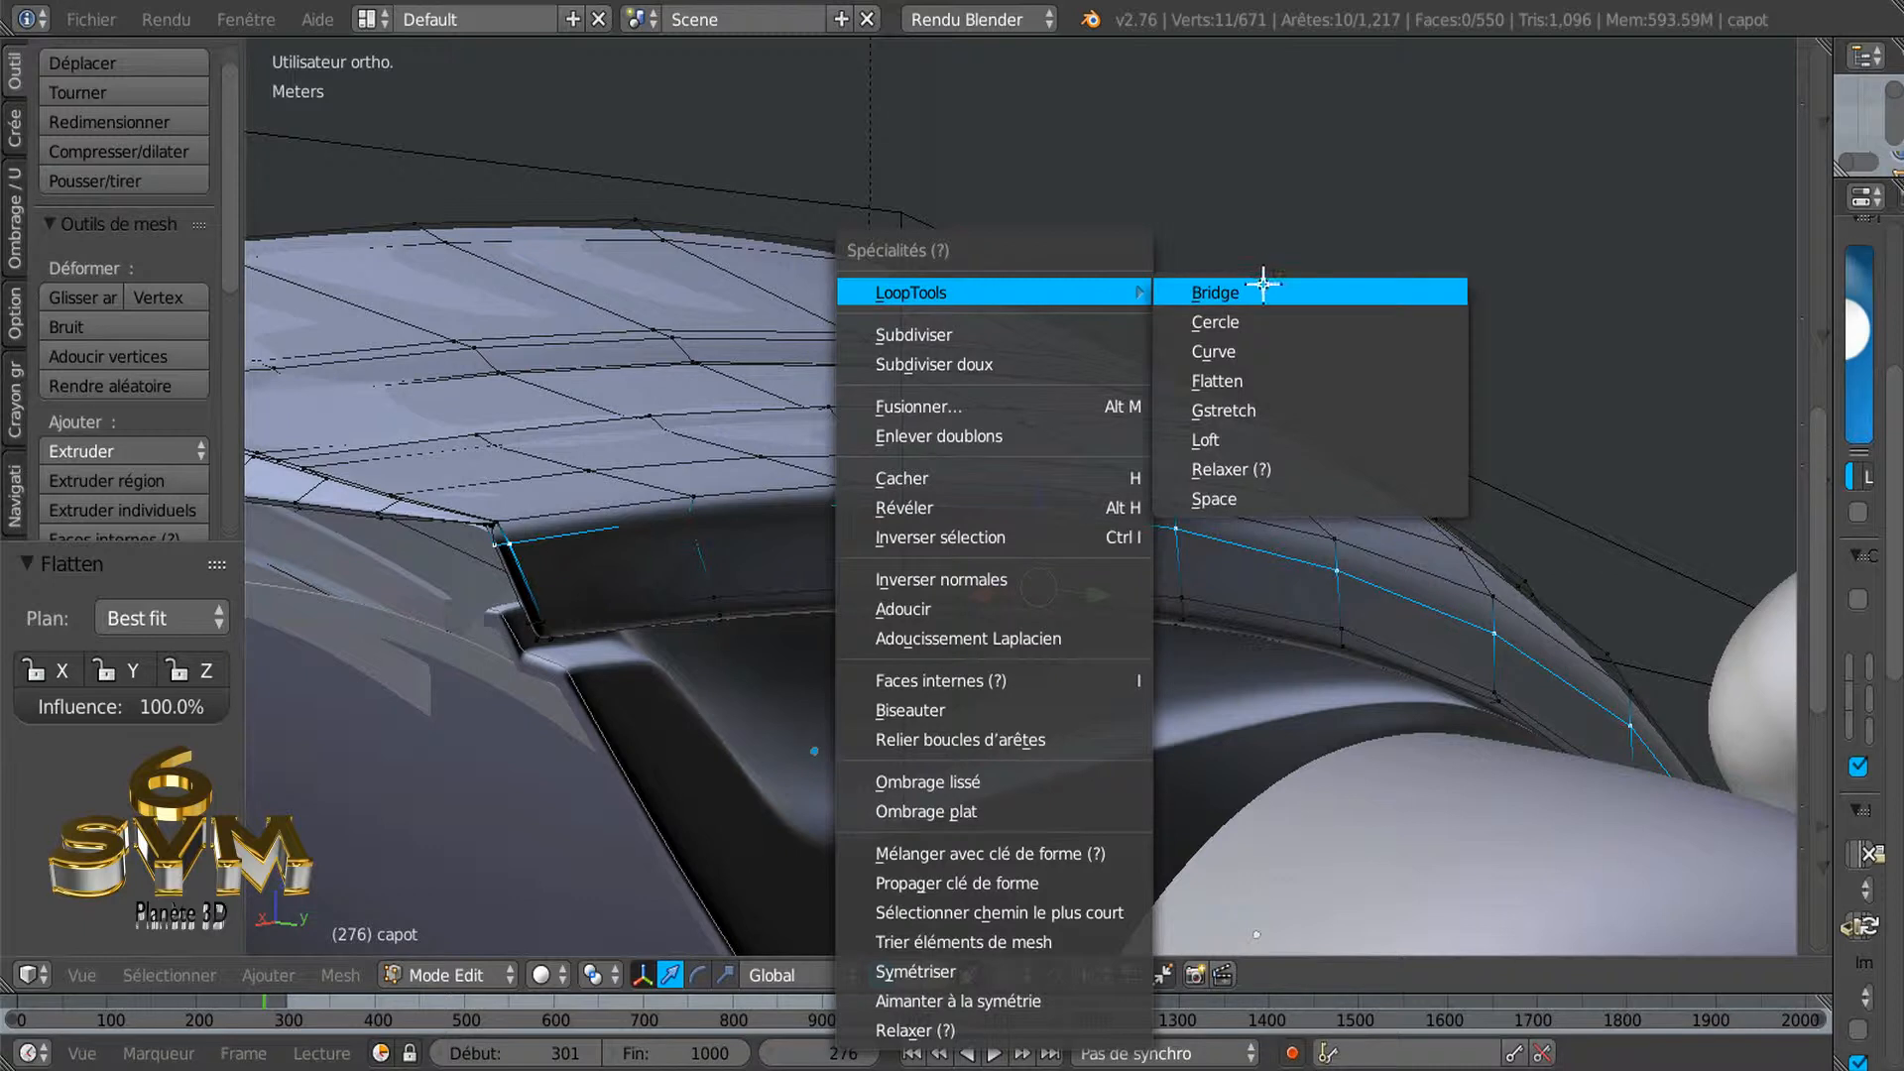
{"action": "left_click", "coordinate": [1247, 381]}
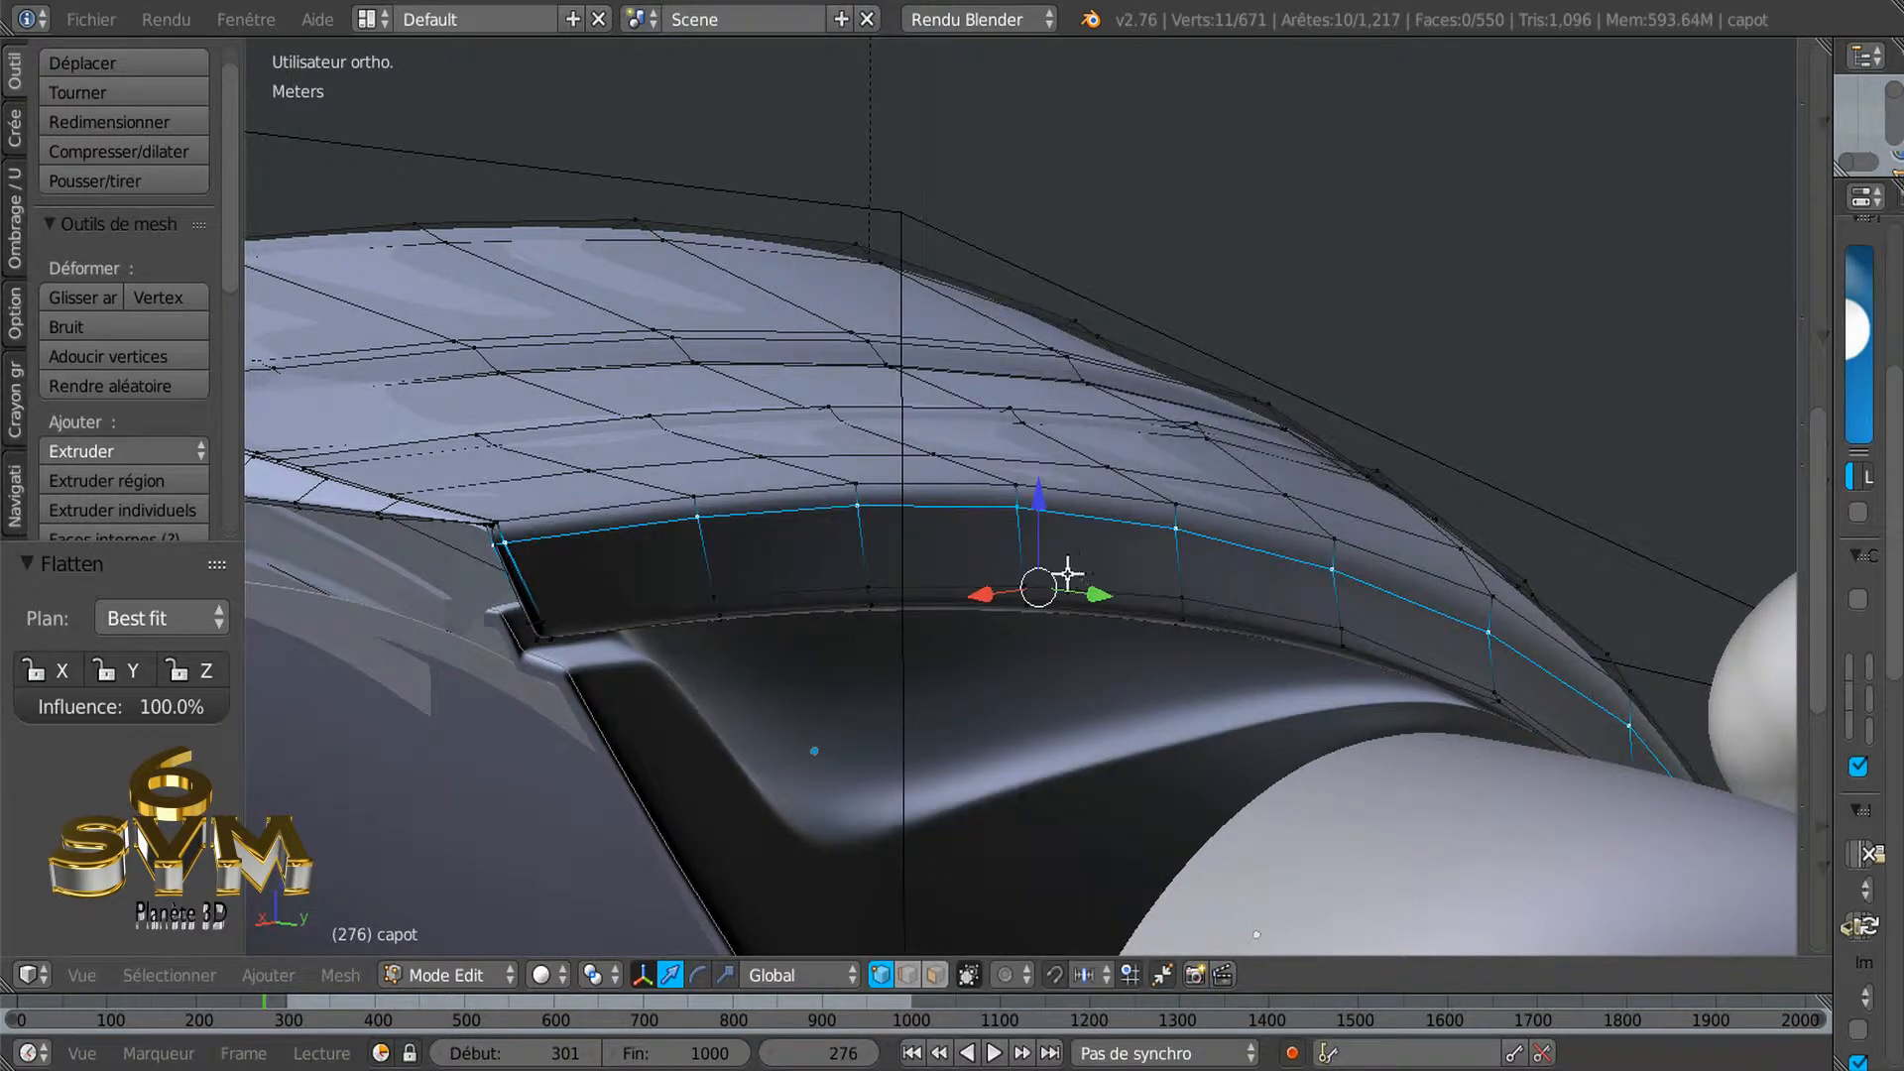
Flatten the edge loop just above the flange's lower border with LoopTools, excluding its inner rear-corner vertex
{"action": "right_click", "coordinate": [1159, 593], "text": "alt"}
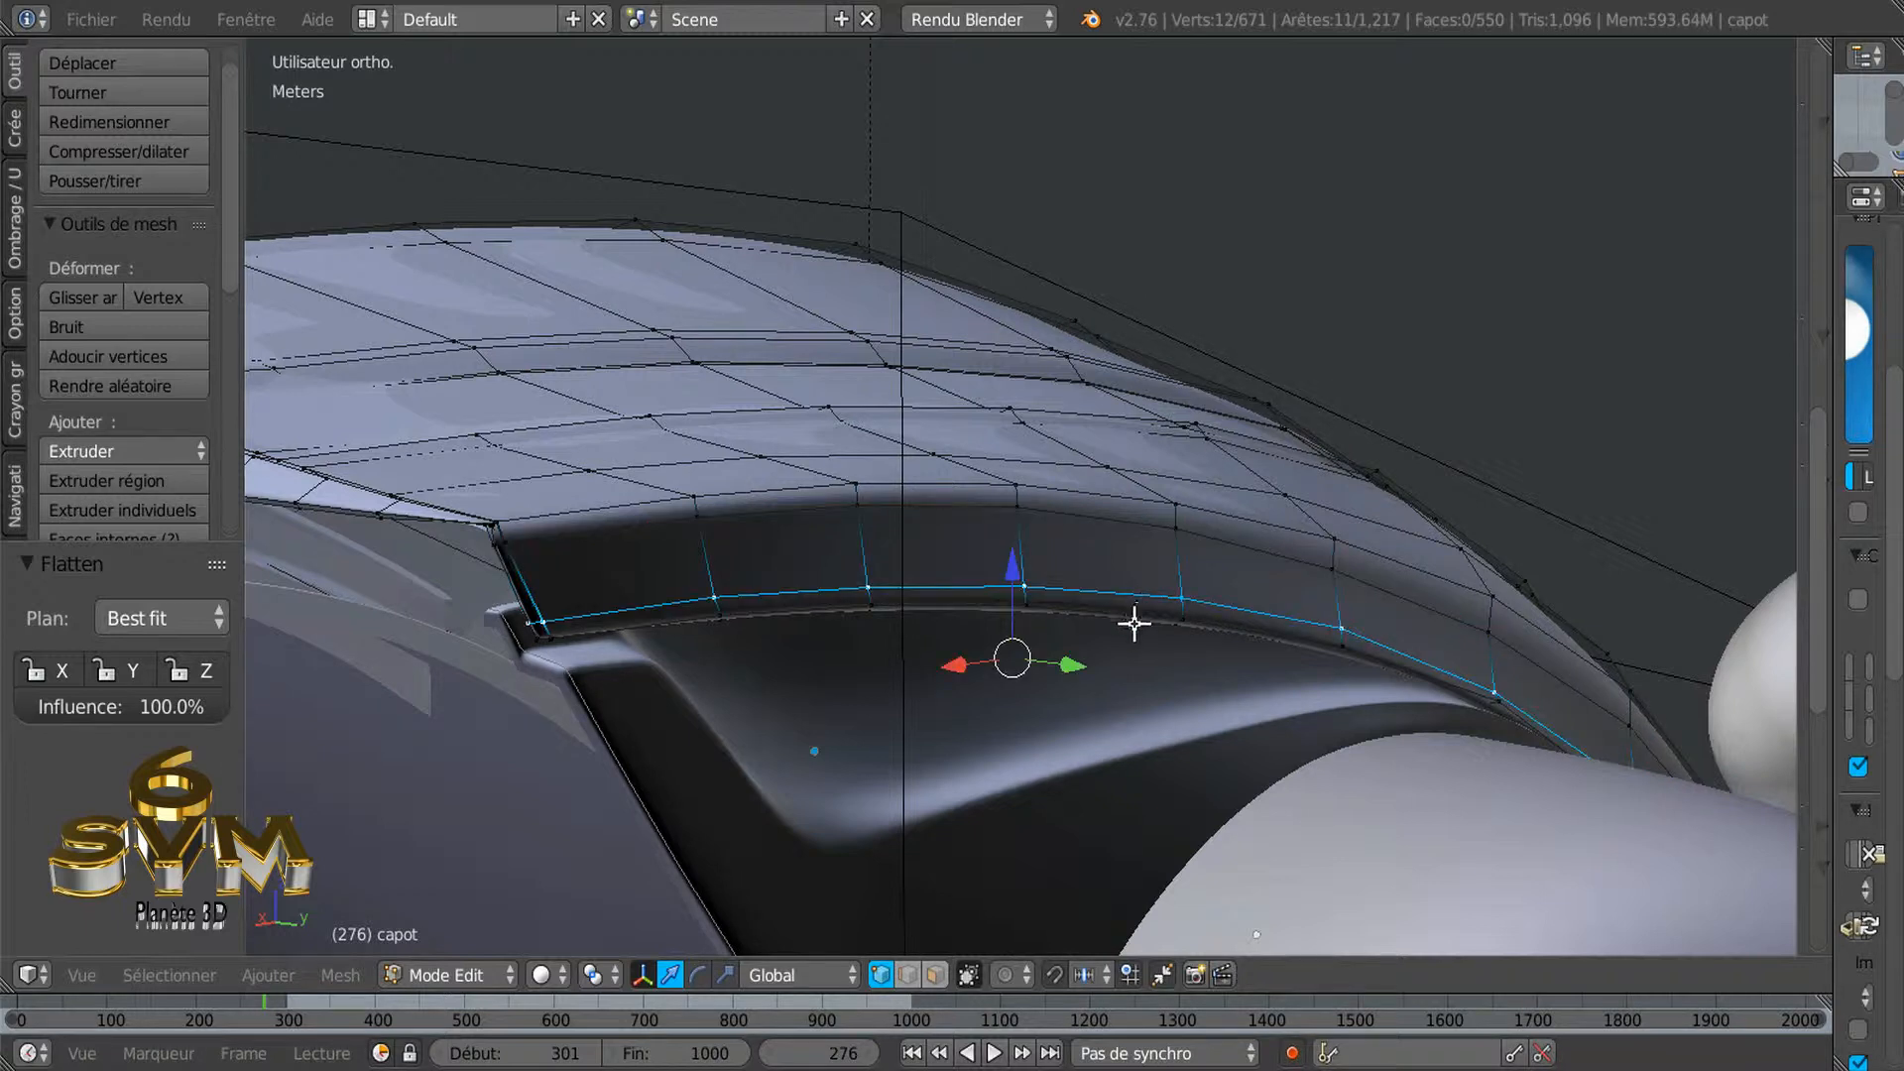
{"action": "middle_click_drag", "start_coordinate": [1103, 670], "coordinate": [1180, 669]}
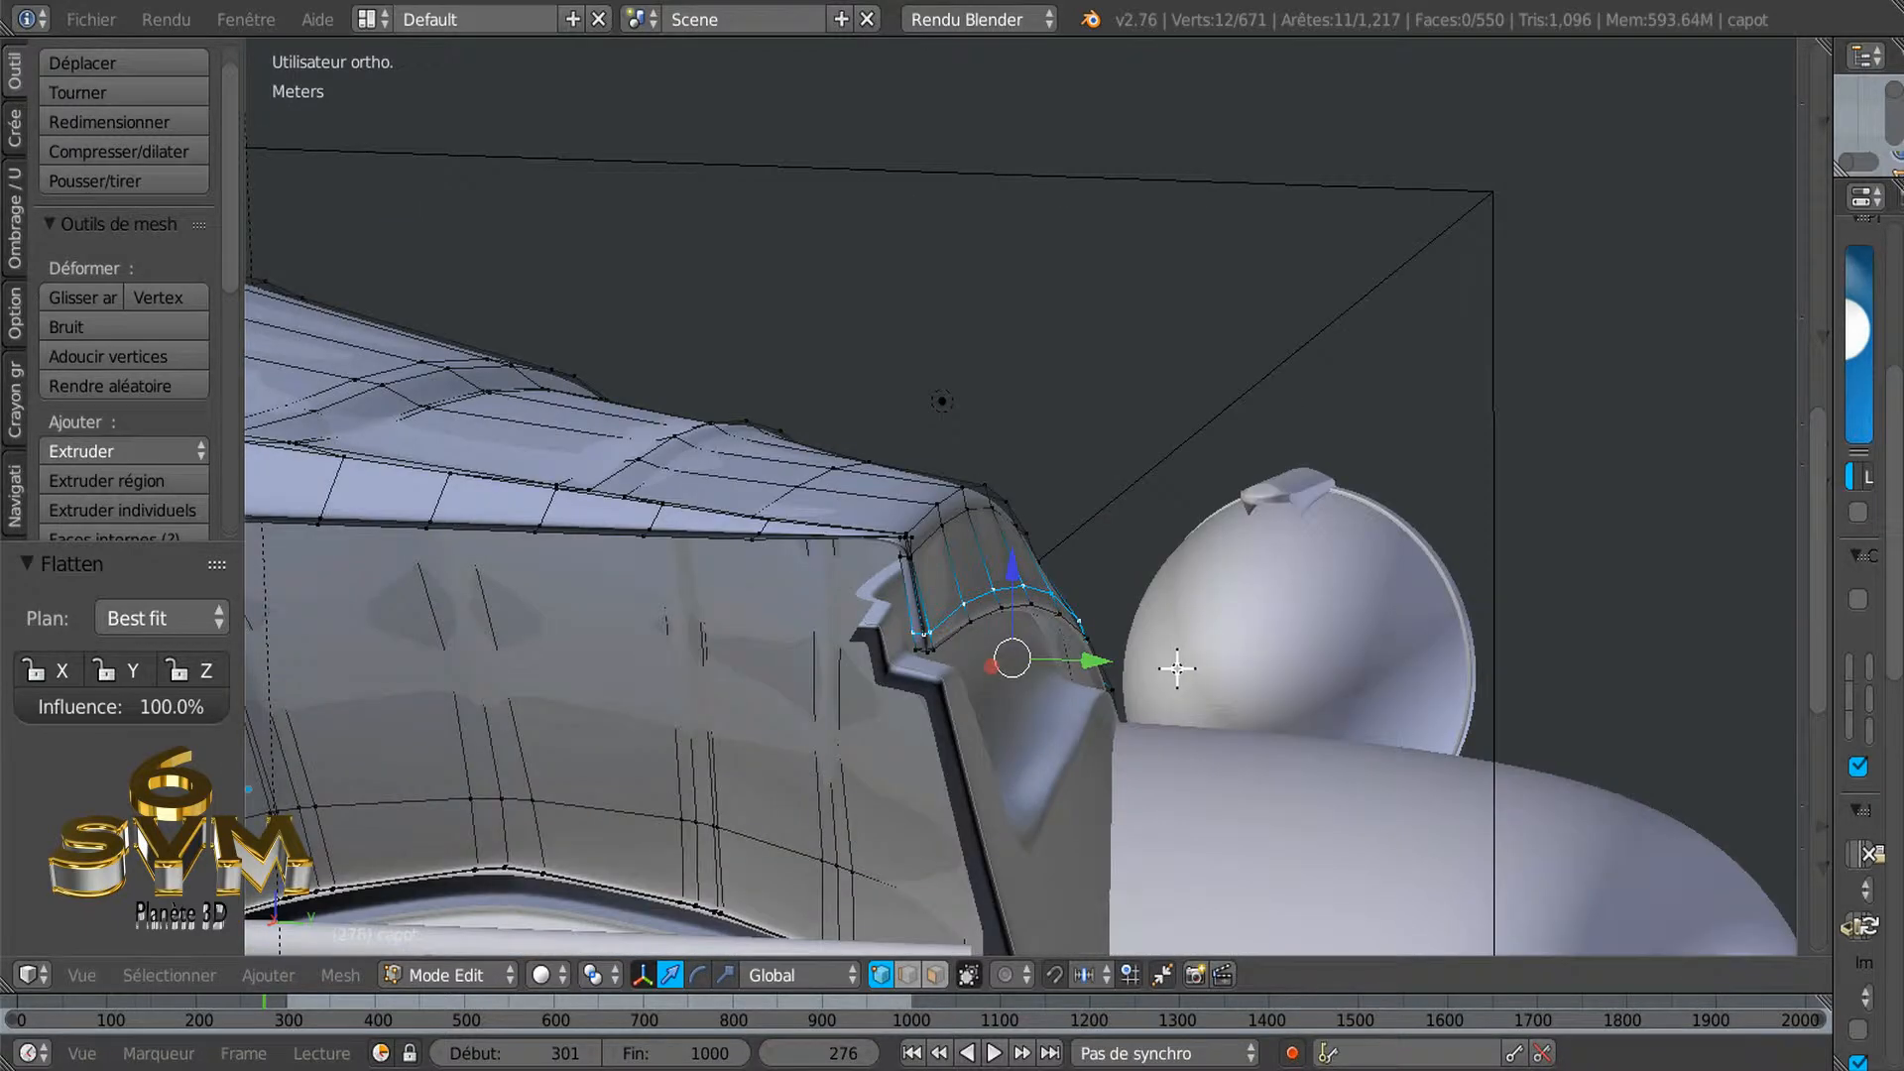
{"action": "scroll", "coordinate": [960, 689], "scroll_direction": "up", "scroll_amount": 5}
{"action": "right_click", "coordinate": [815, 488], "text": "shift"}
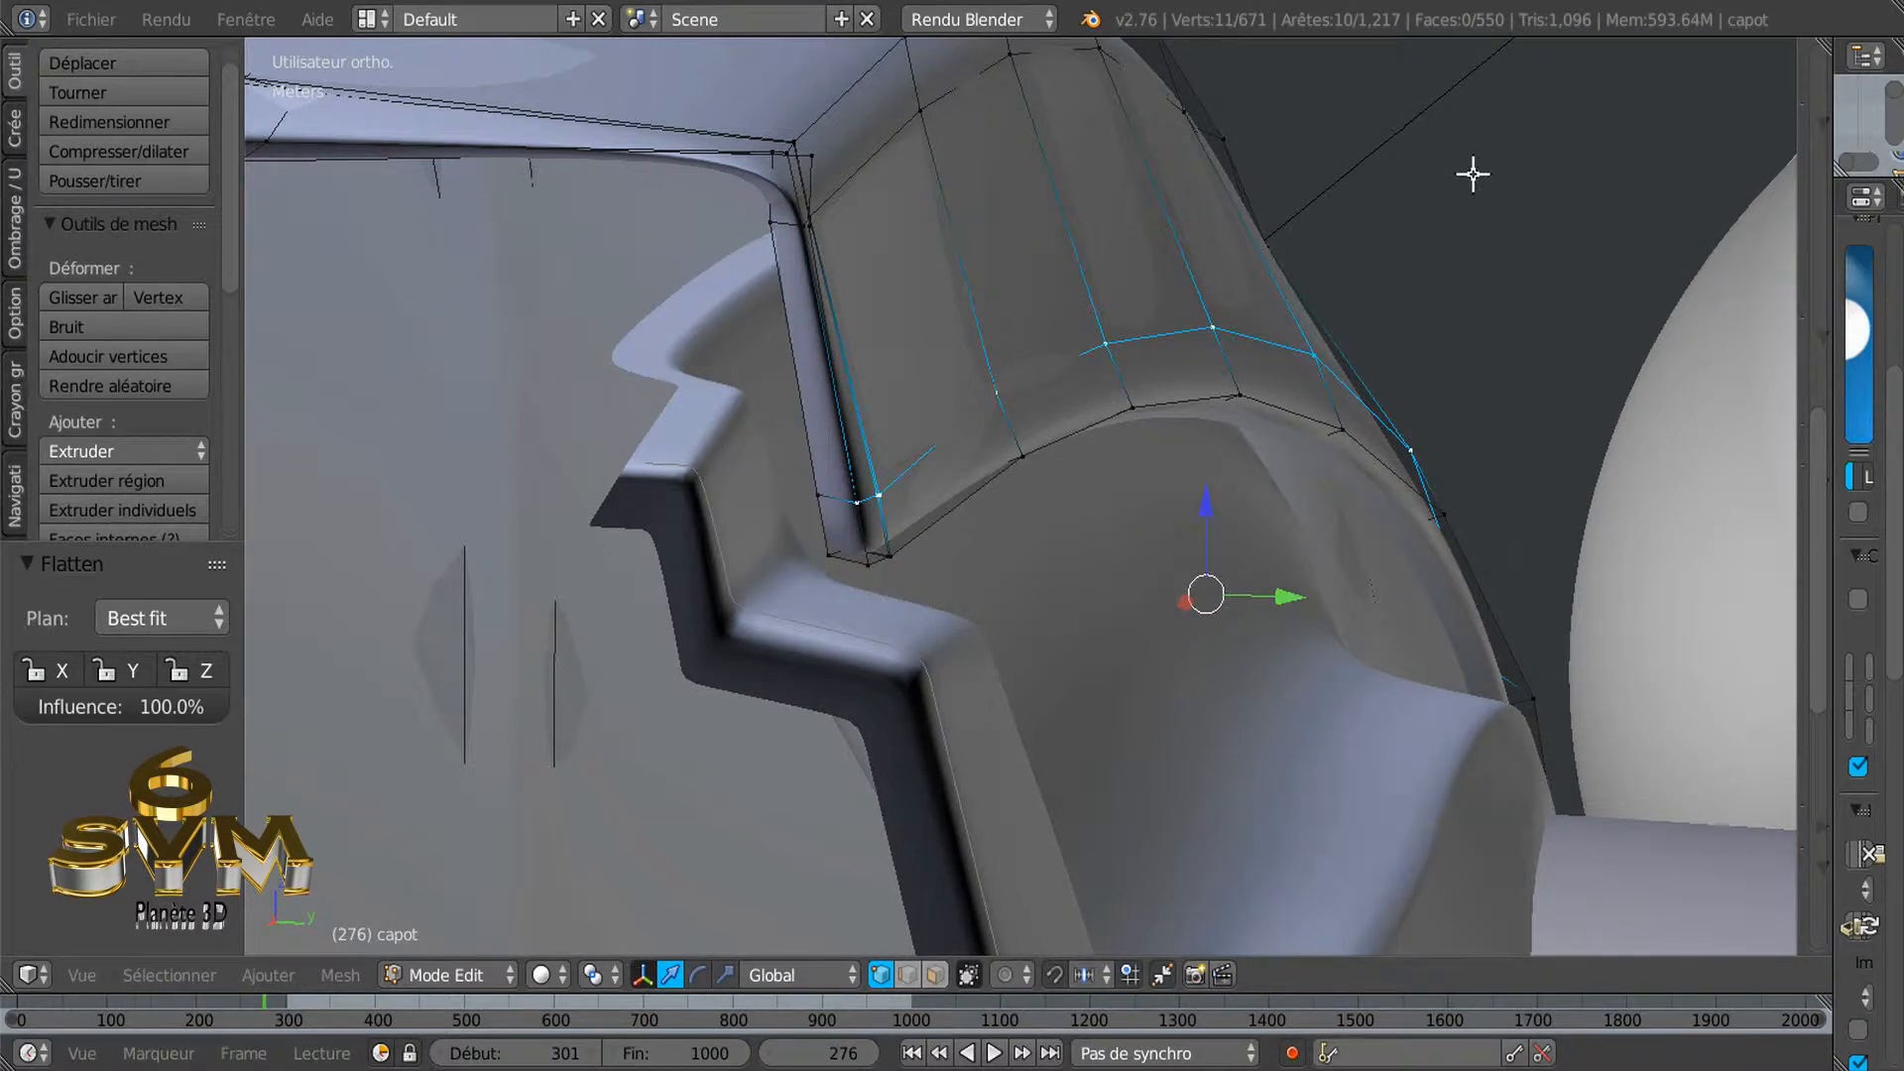
{"action": "key", "text": "w"}
{"action": "mouse_move", "coordinate": [1470, 173]}
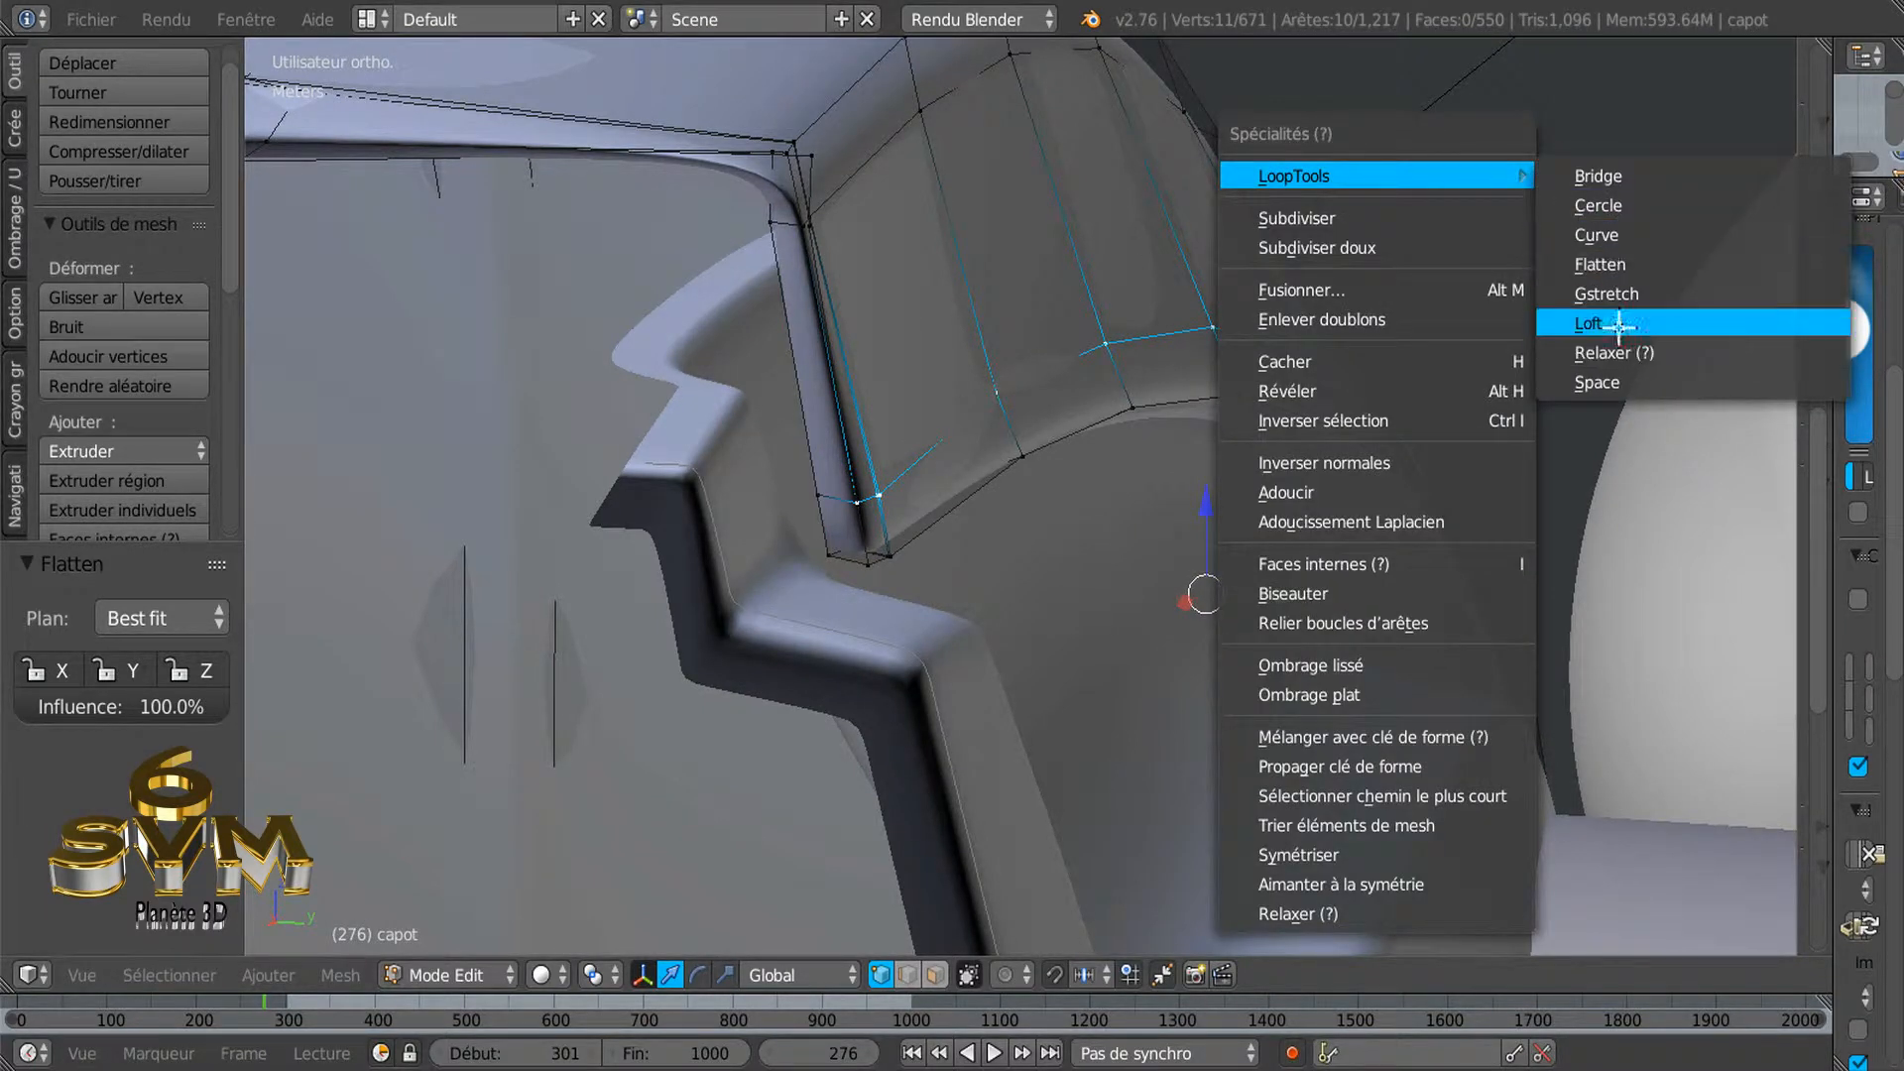
{"action": "left_click", "coordinate": [1587, 264]}
Select the lowest edge loop of this side flange and flatten it with LoopTools
{"action": "middle_click_drag", "start_coordinate": [1467, 358], "coordinate": [954, 540]}
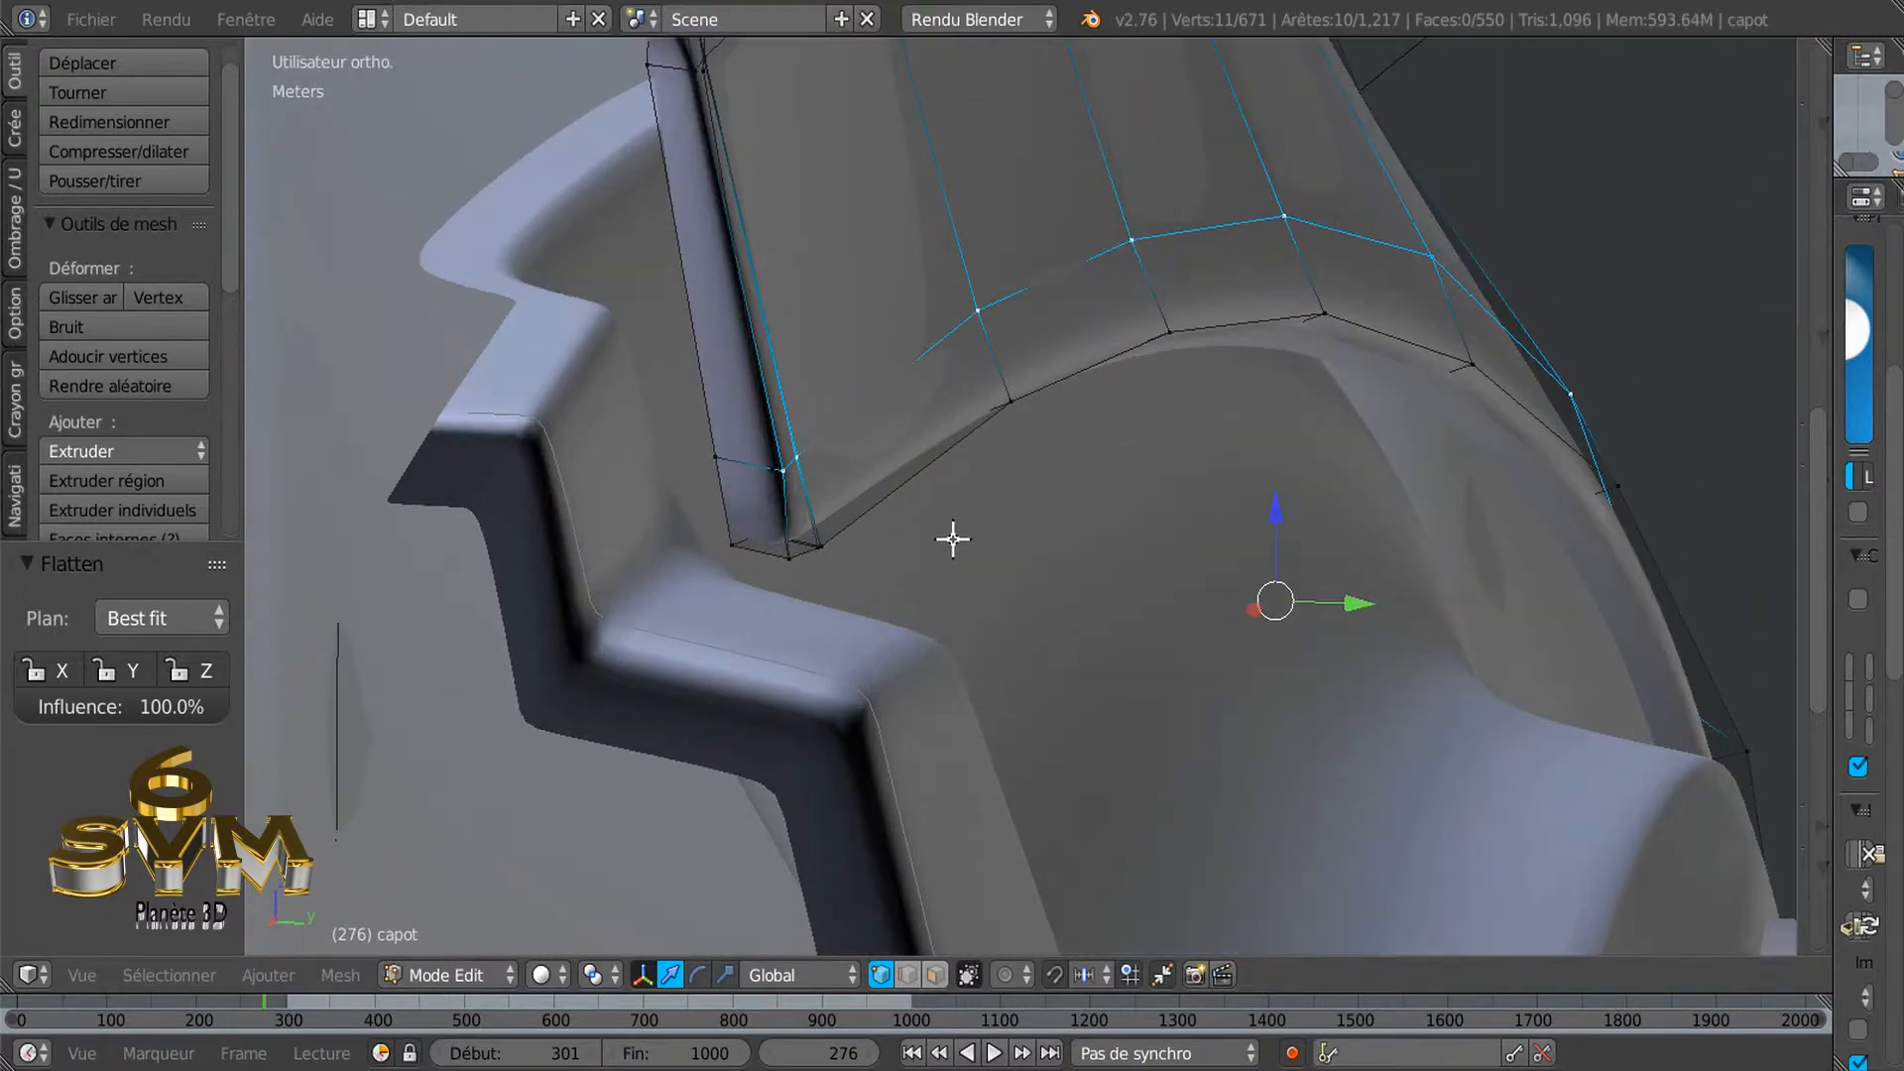
{"action": "right_click", "coordinate": [902, 486], "text": "alt"}
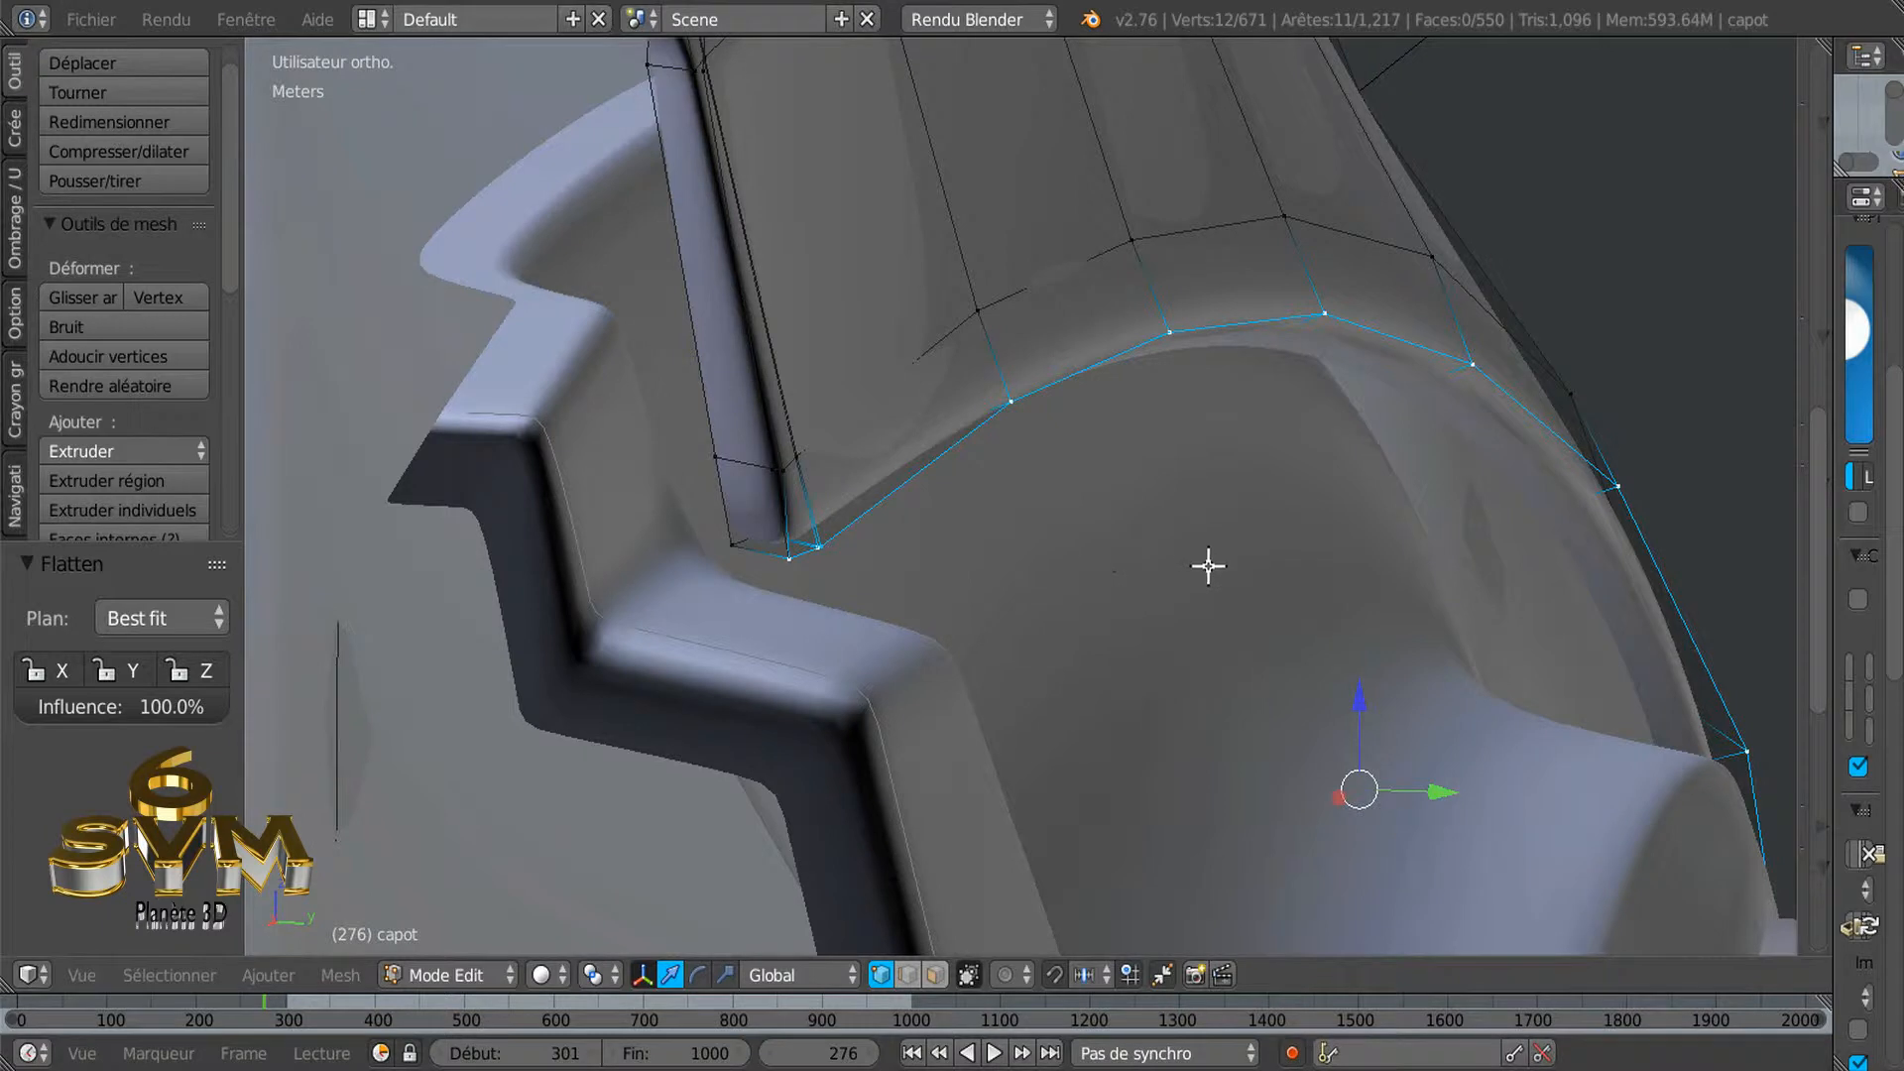
{"action": "scroll", "coordinate": [1208, 566], "scroll_direction": "down", "scroll_amount": 3}
{"action": "key", "text": "w"}
{"action": "mouse_move", "coordinate": [1449, 244]}
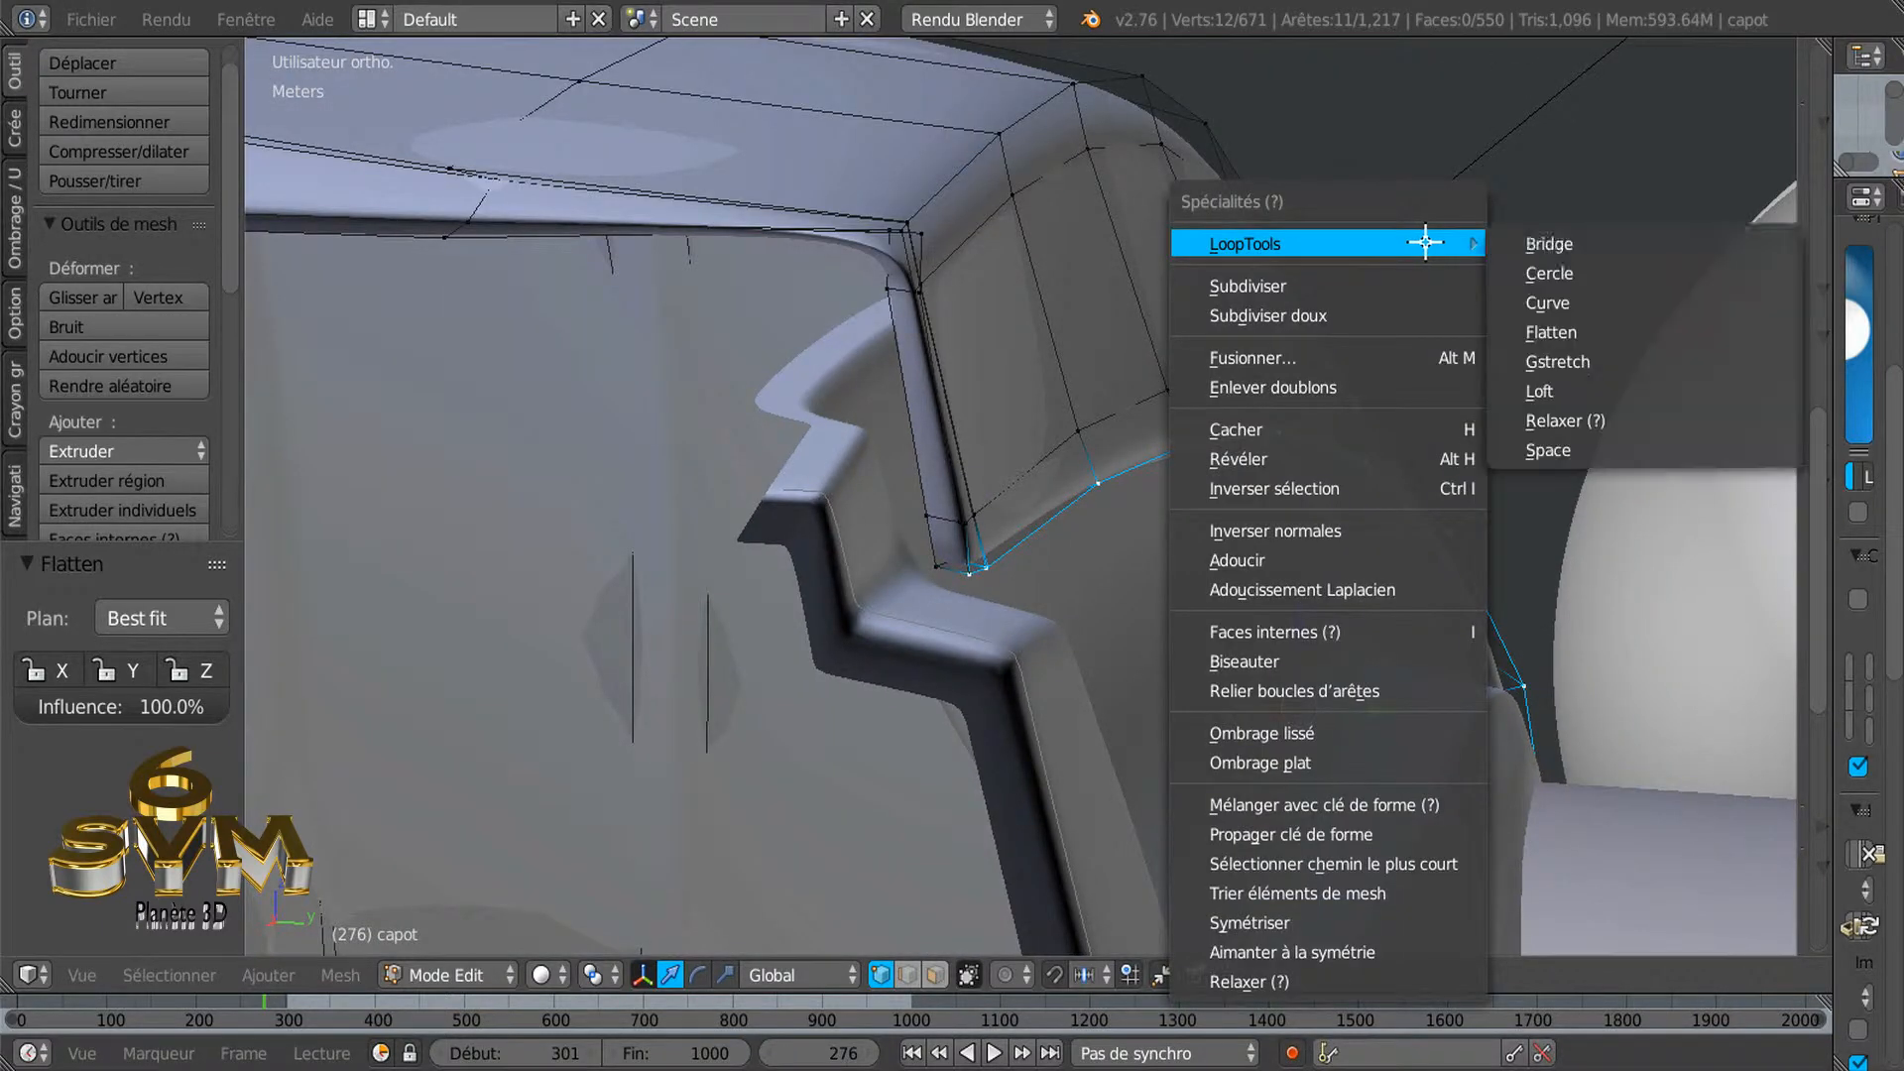
{"action": "left_click", "coordinate": [1553, 336]}
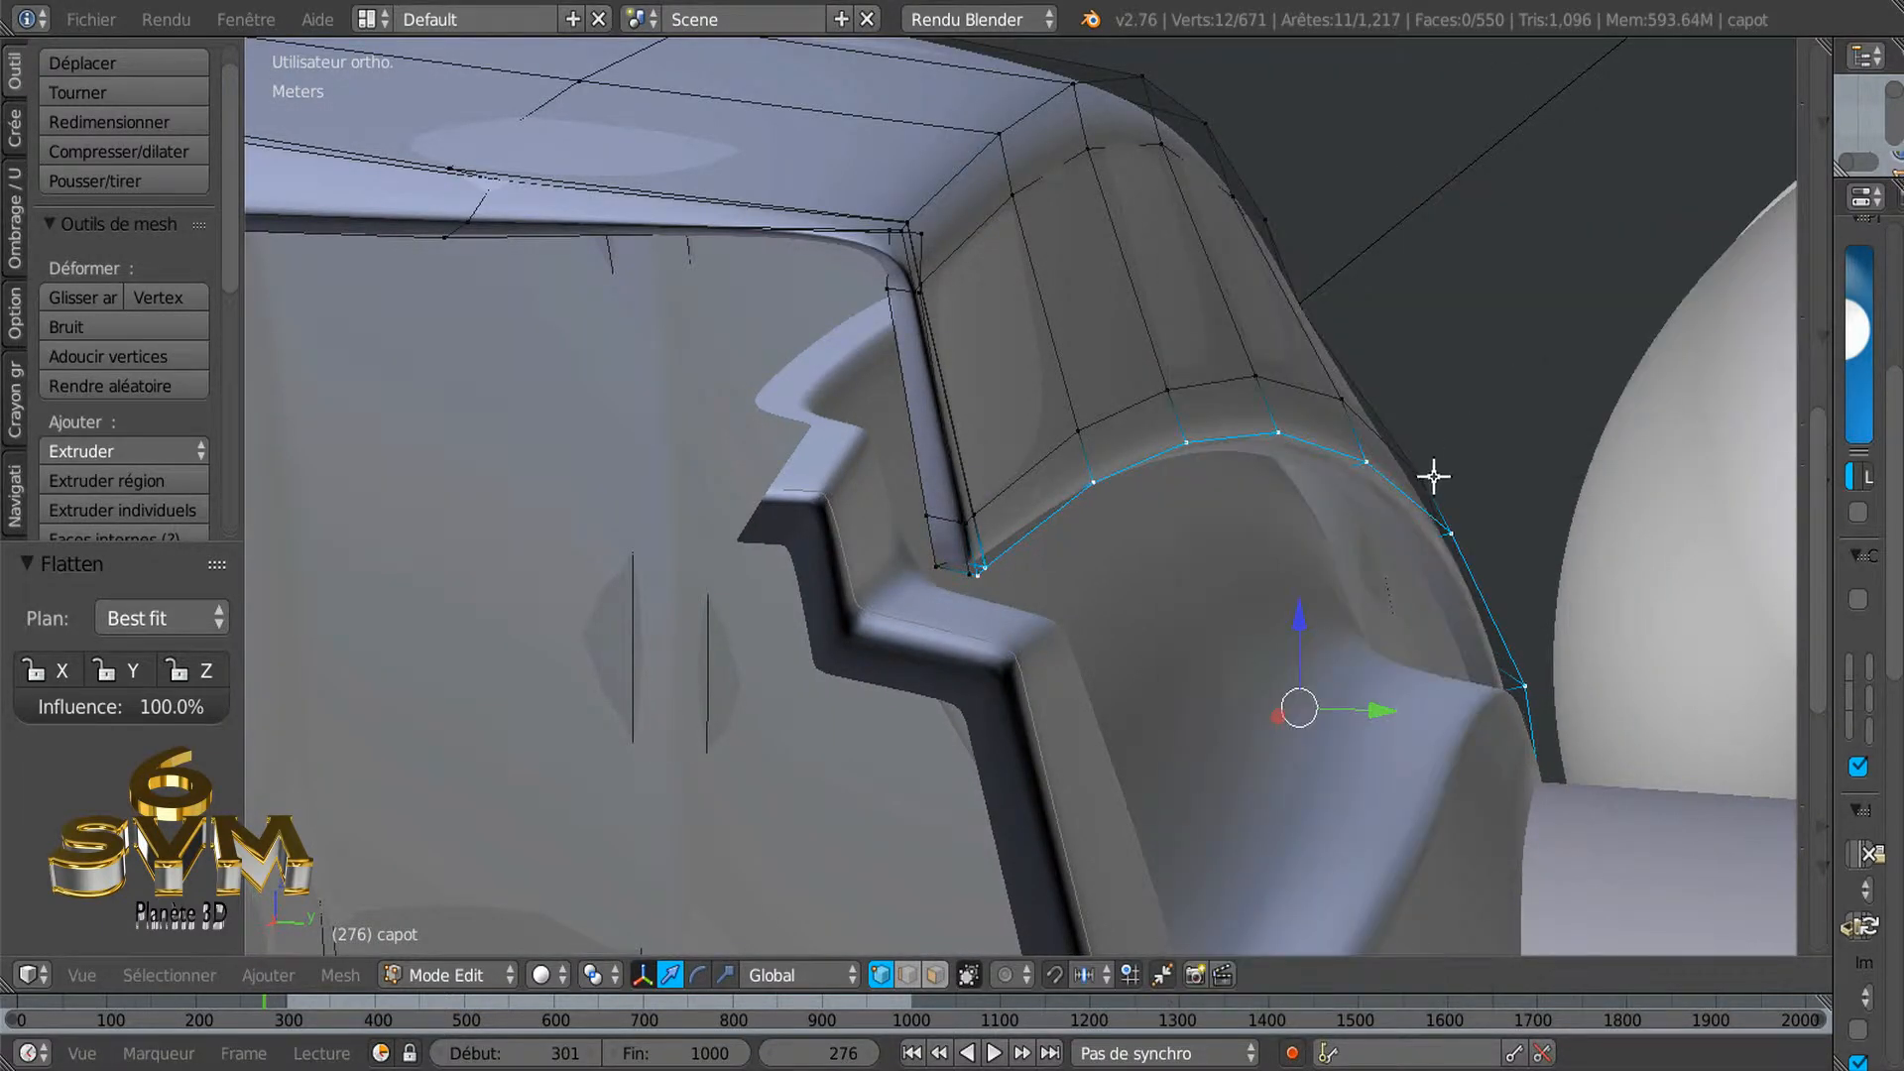
Inspect the flattened flange, and show the whole hood front in the left orthographic view over the blueprint
{"action": "scroll", "coordinate": [1429, 493], "scroll_direction": "up", "scroll_amount": 6}
{"action": "scroll", "coordinate": [1068, 526], "scroll_direction": "down", "scroll_amount": 6}
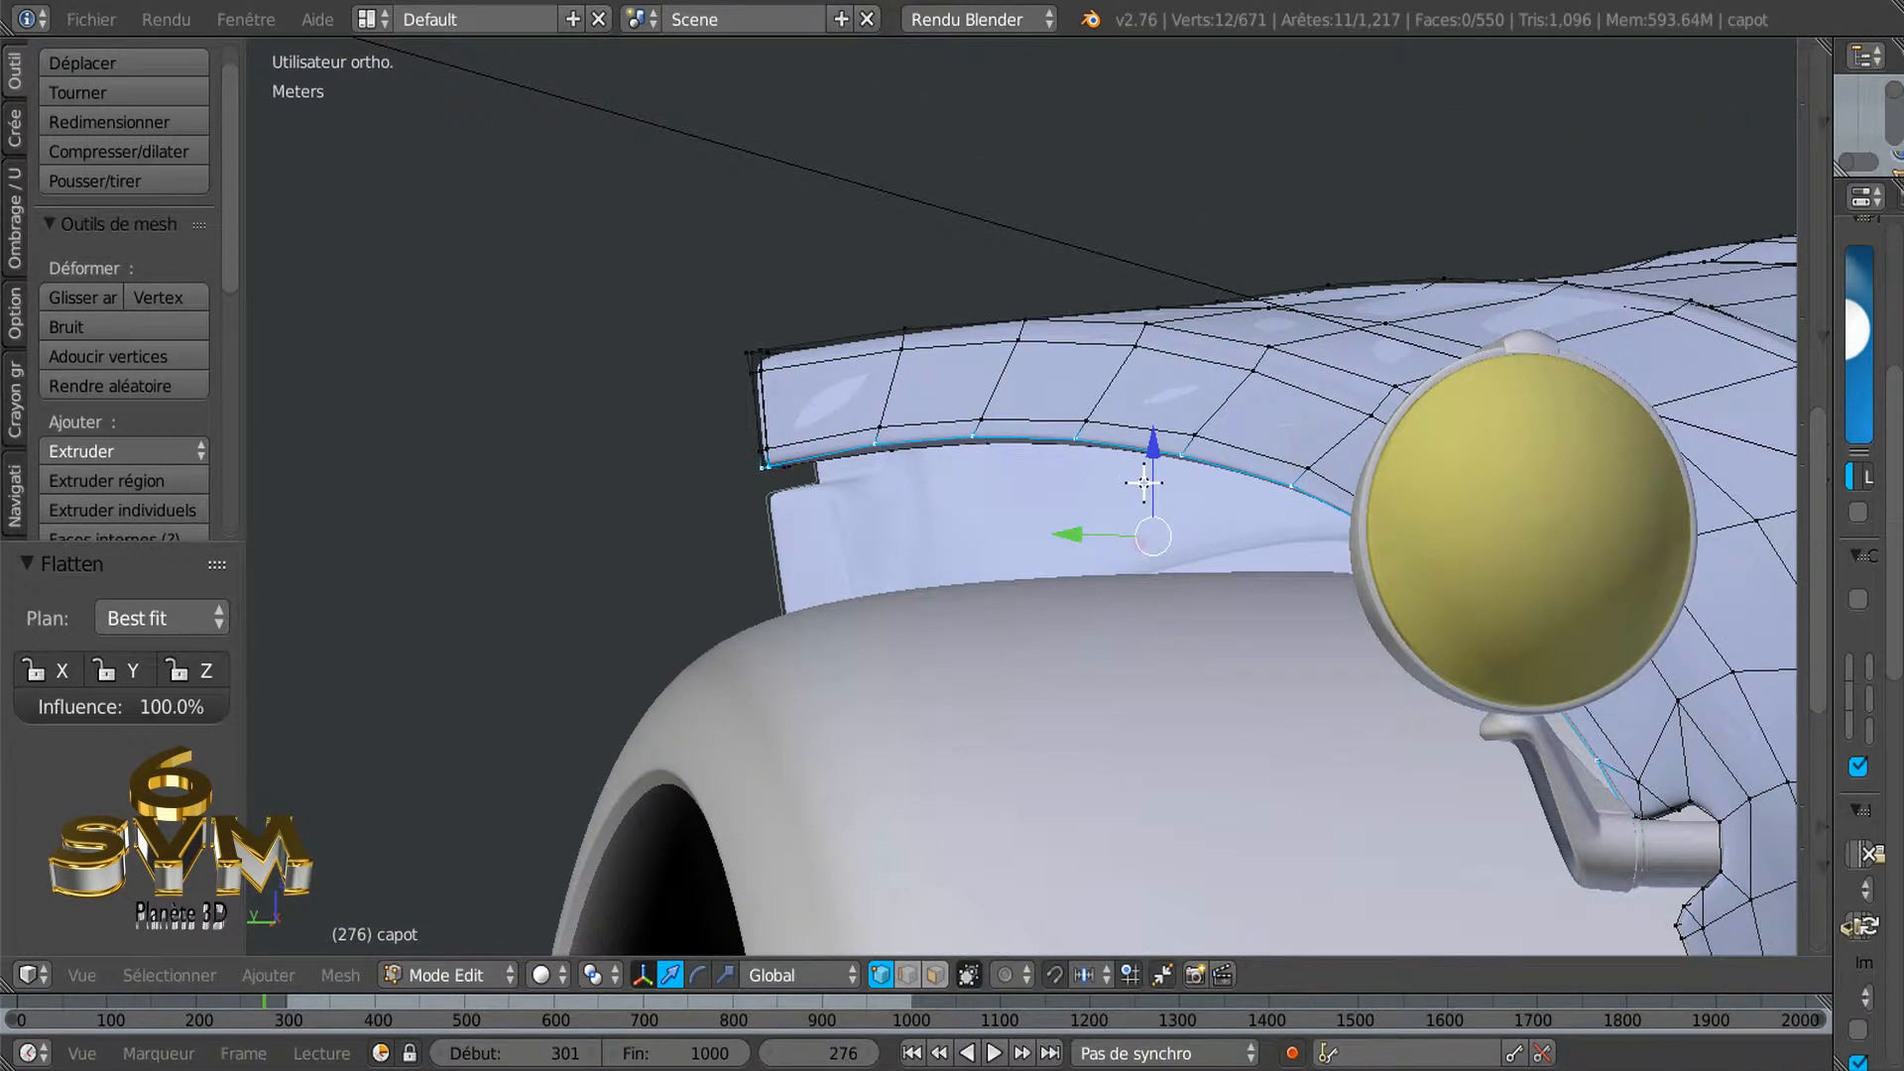
{"action": "key", "text": "ctrl+KP_3"}
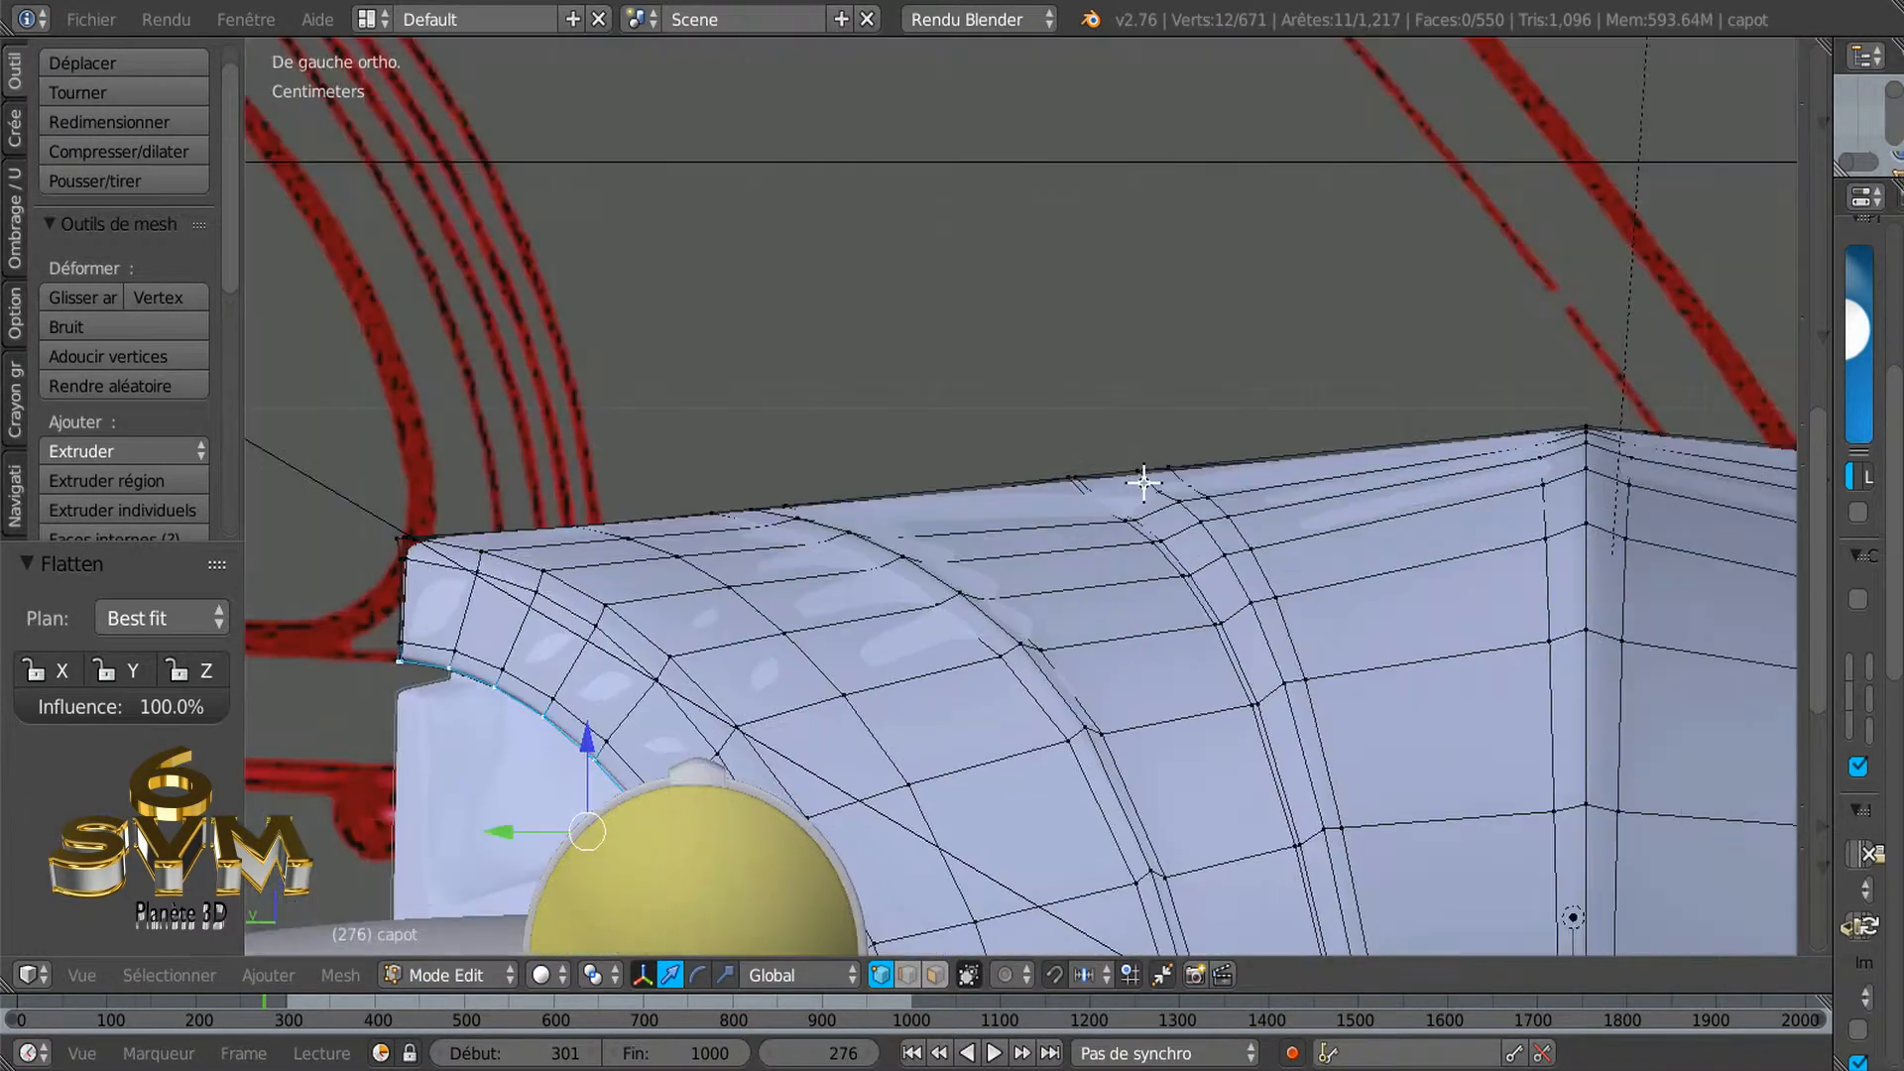
{"action": "scroll", "coordinate": [1128, 496], "scroll_direction": "down", "scroll_amount": 3}
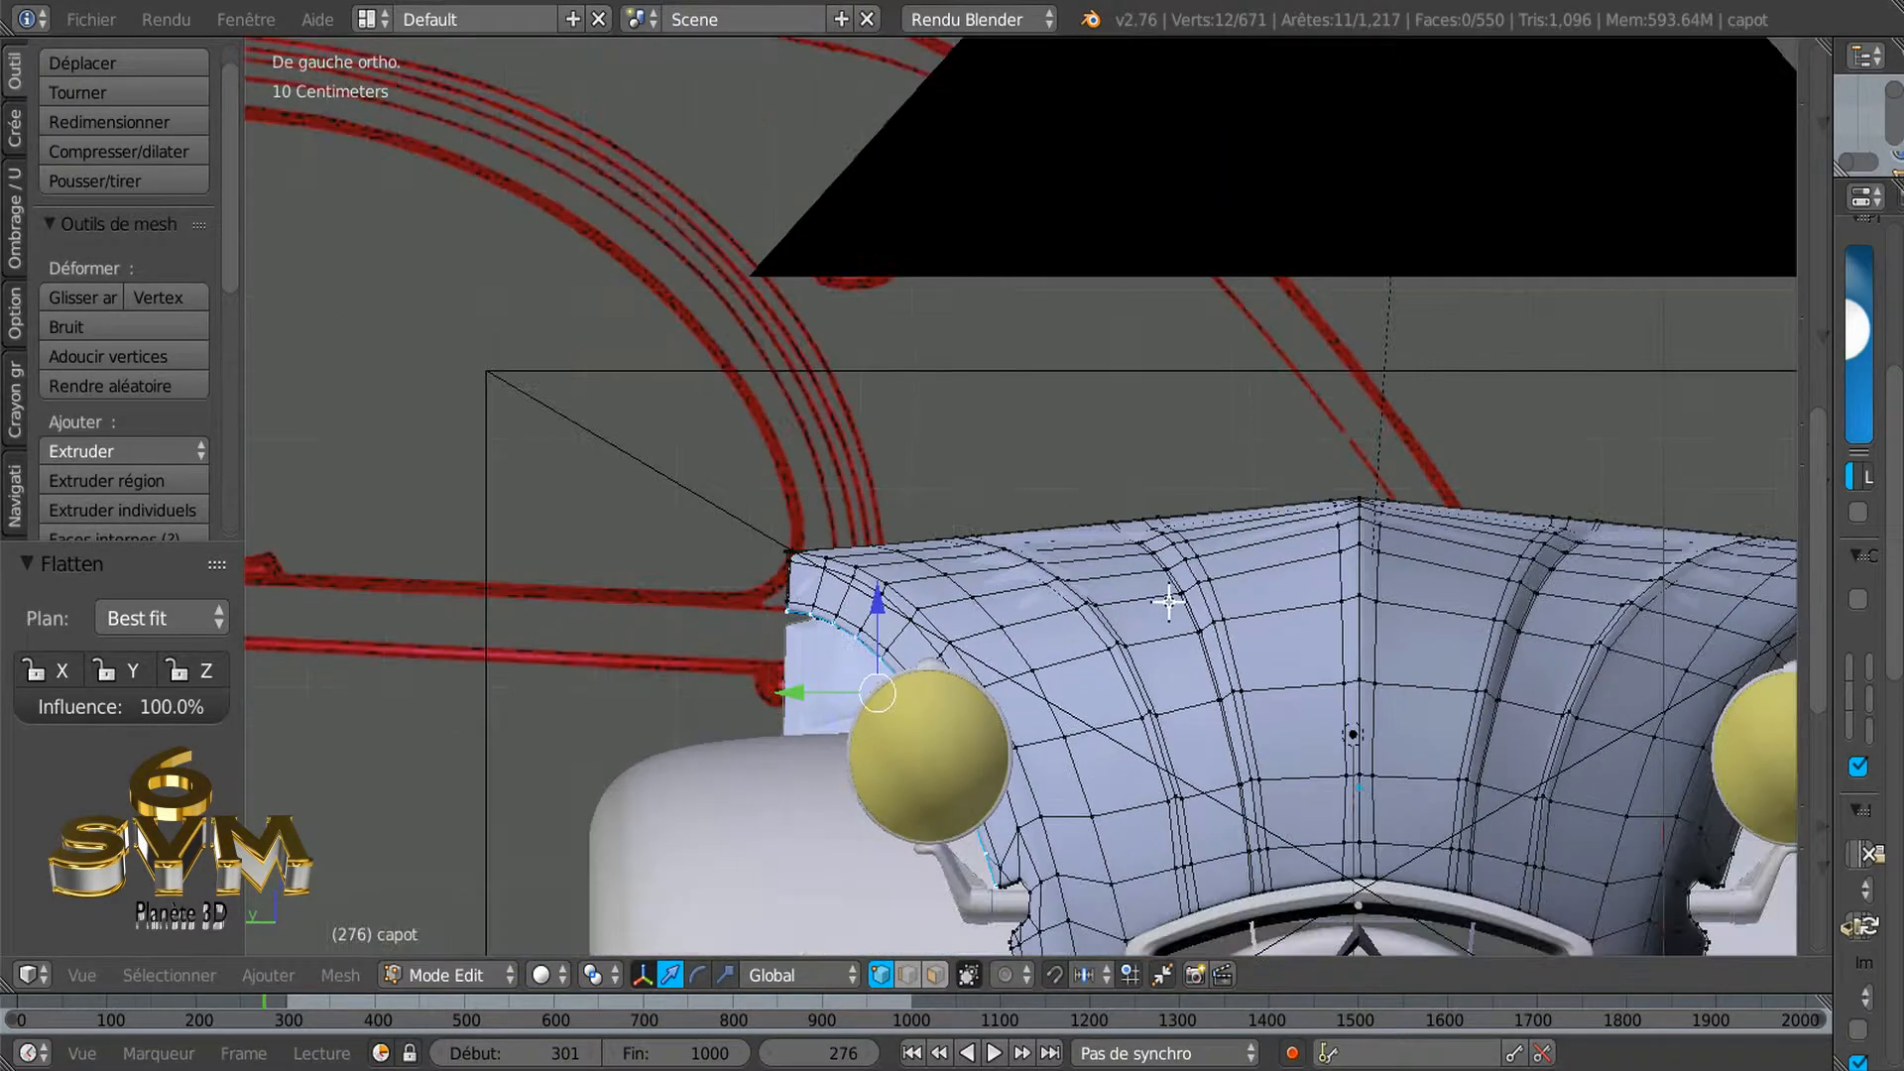
{"action": "middle_click_drag", "start_coordinate": [1280, 628], "coordinate": [1061, 454], "text": "shift"}
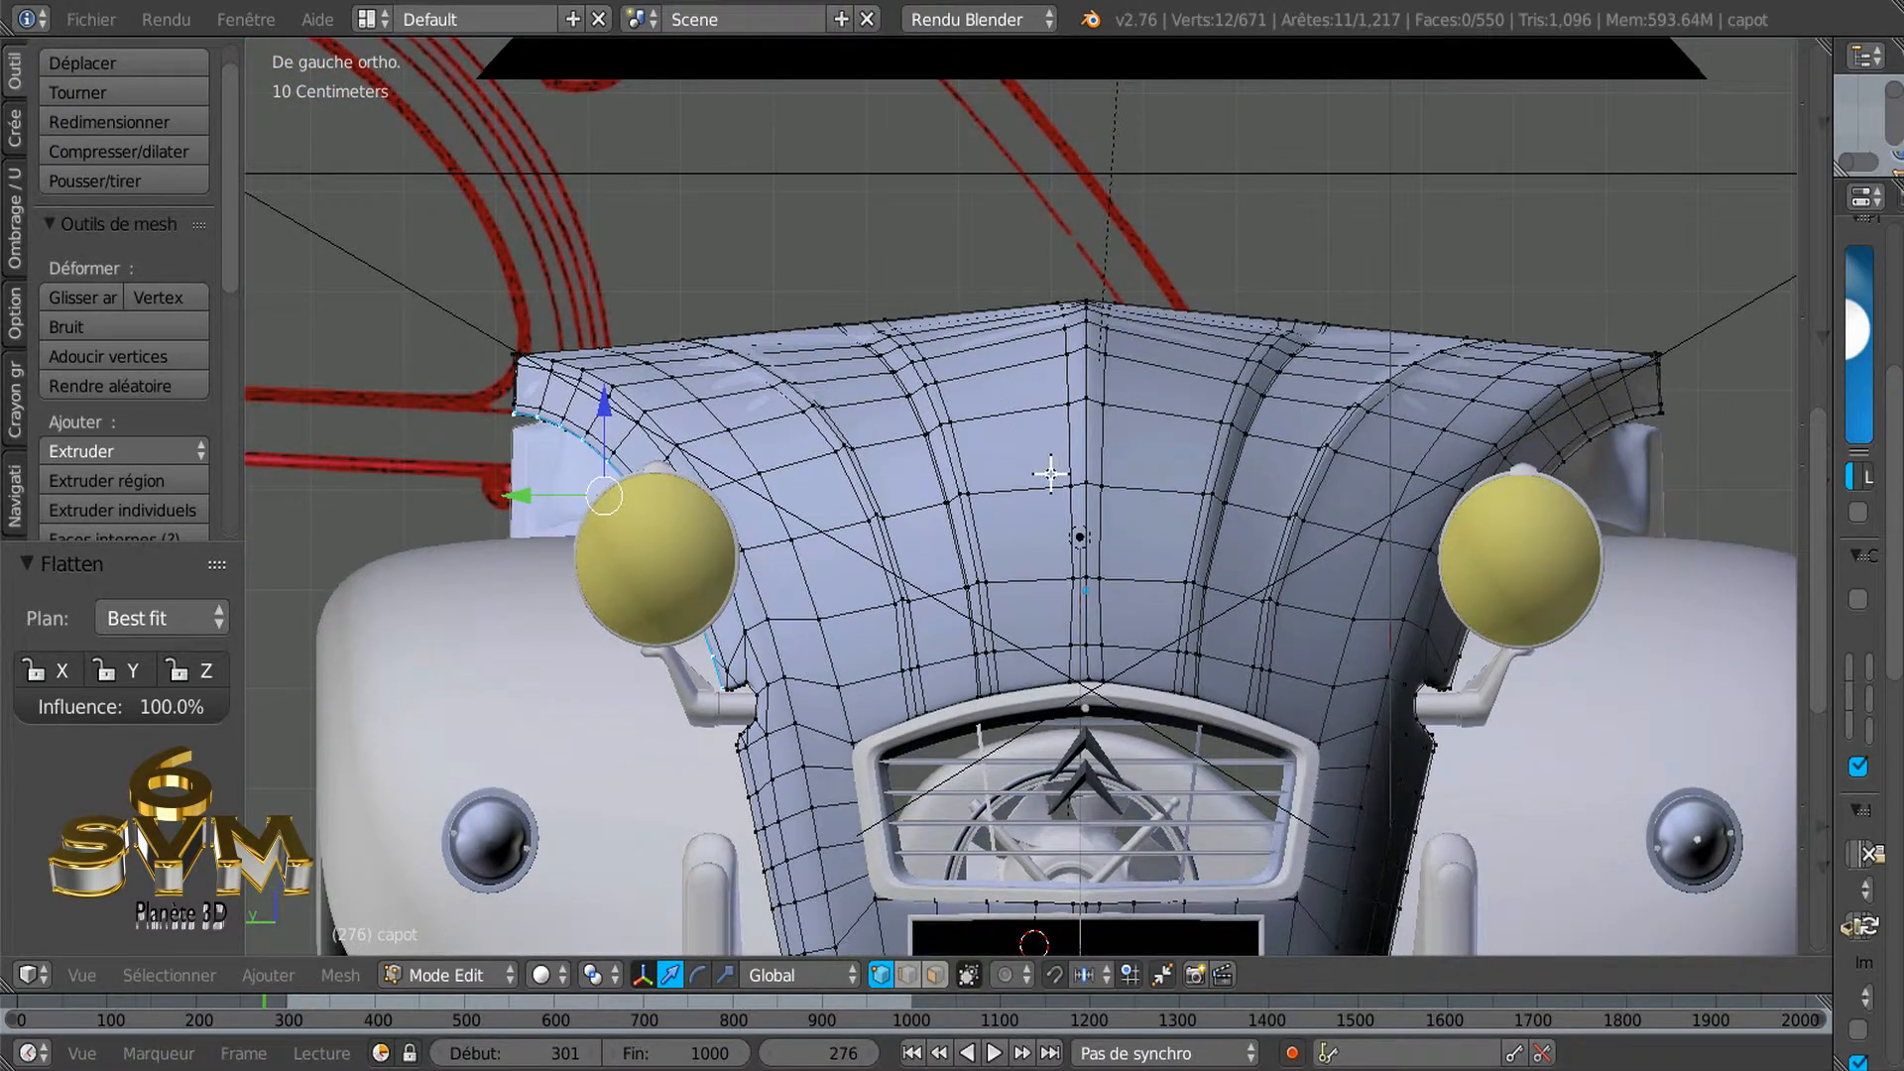
Switch the viewport to Material shading and examine the hood's surface, side flanges and rear edge in Object Mode
{"action": "left_click", "coordinate": [539, 974]}
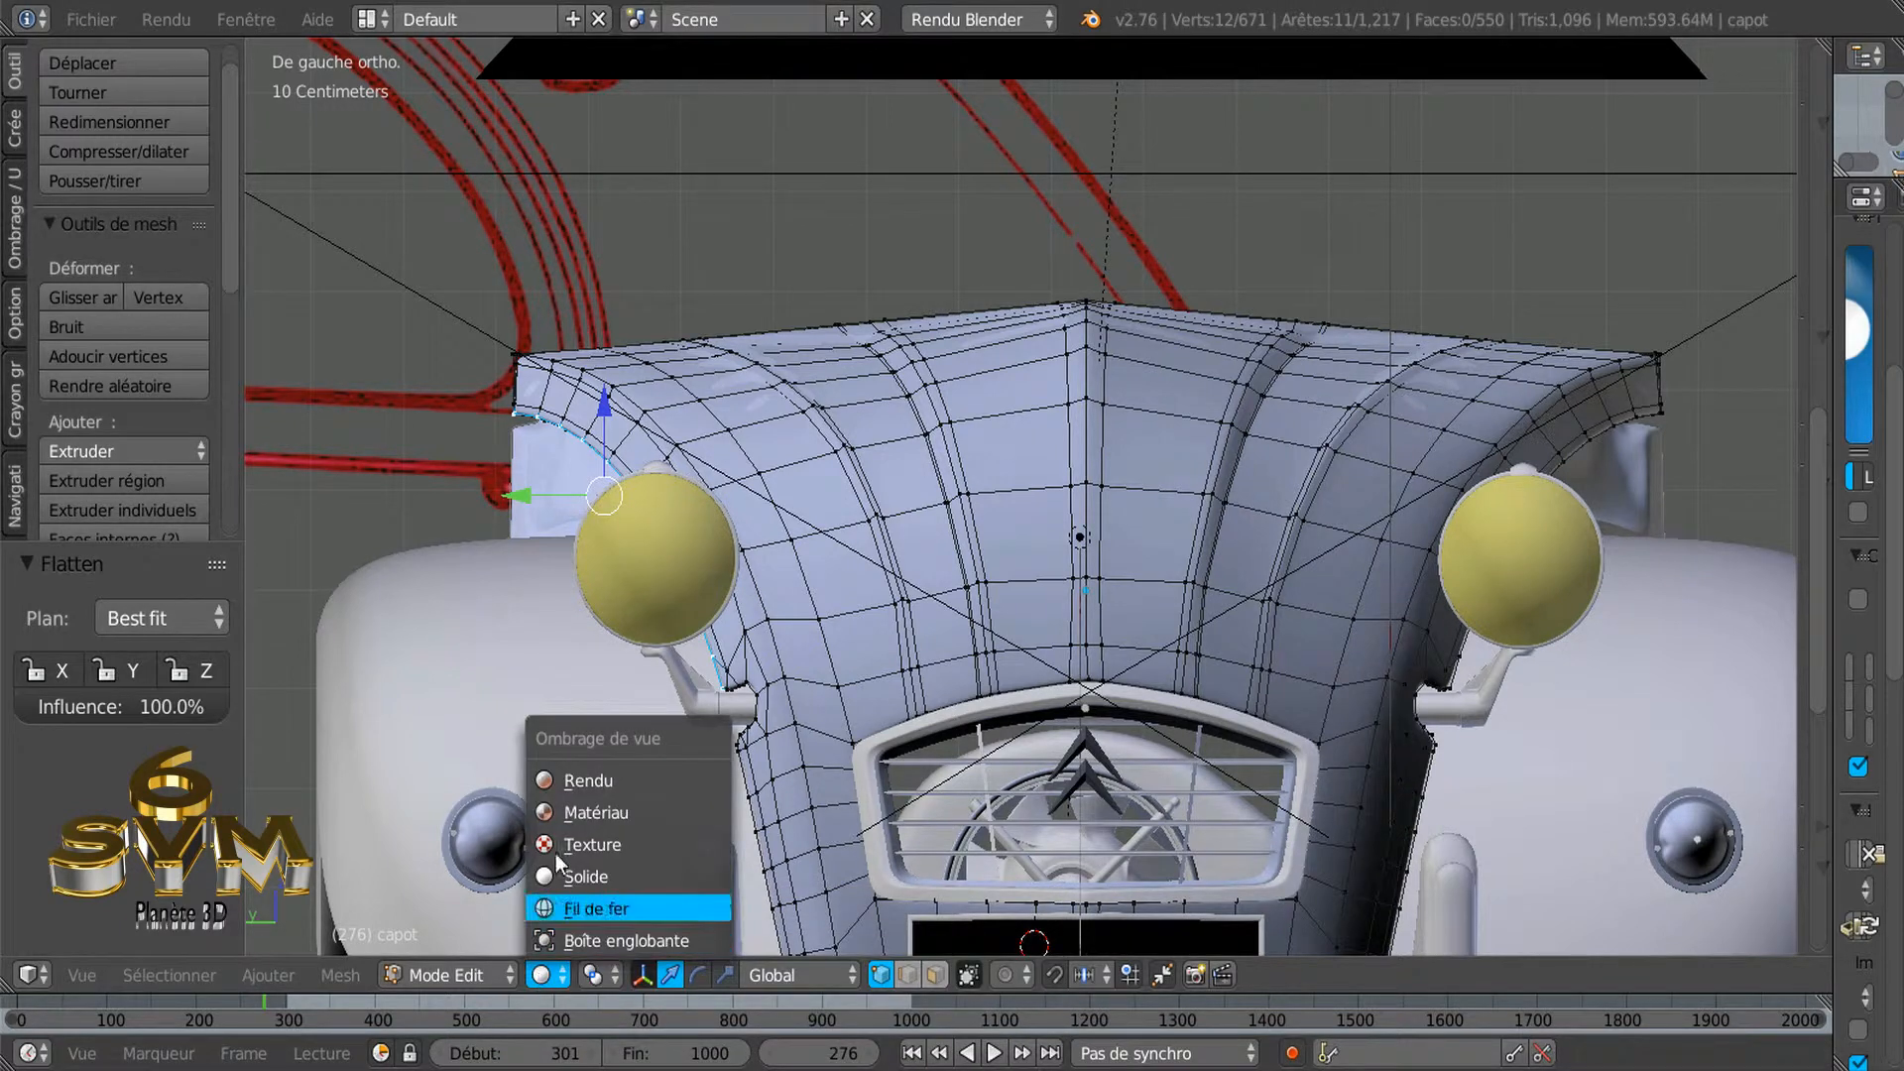
{"action": "left_click", "coordinate": [563, 810]}
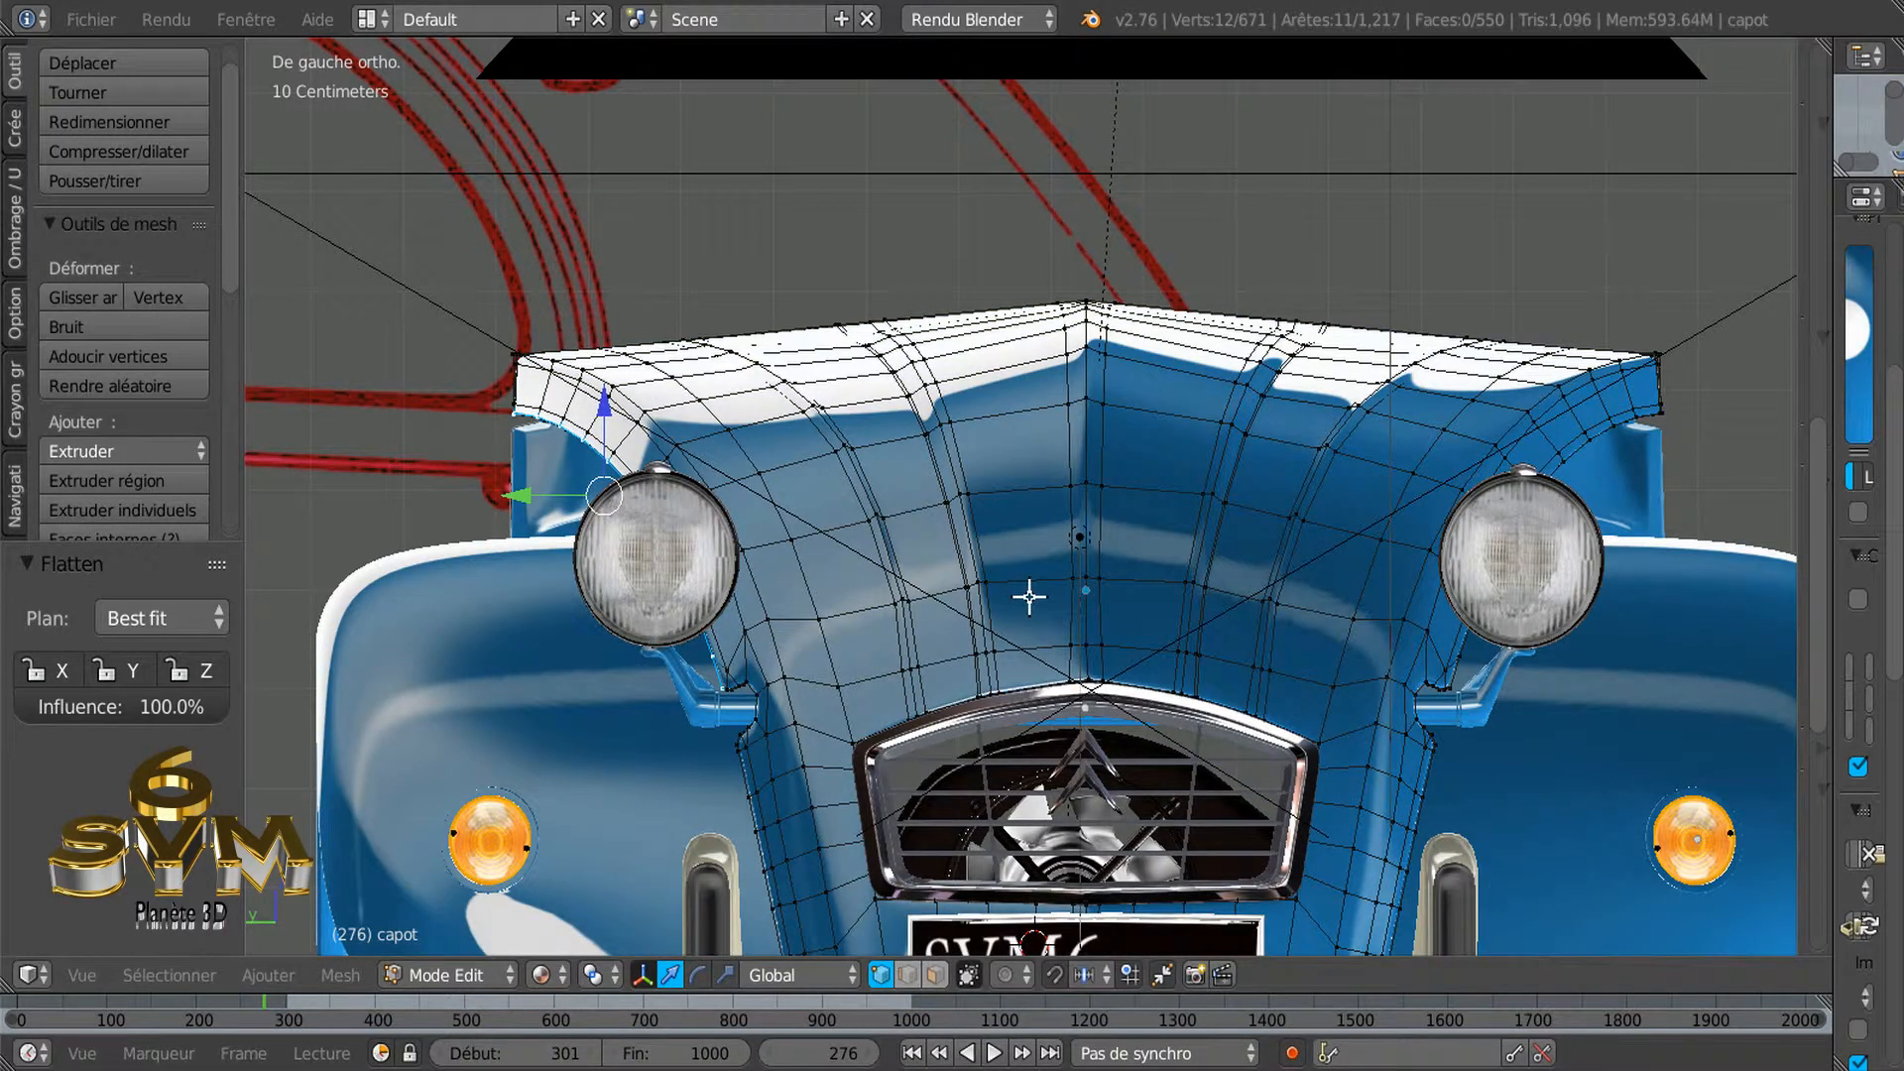
{"action": "key", "text": "Tab"}
{"action": "middle_click_drag", "start_coordinate": [1111, 595], "coordinate": [1155, 586]}
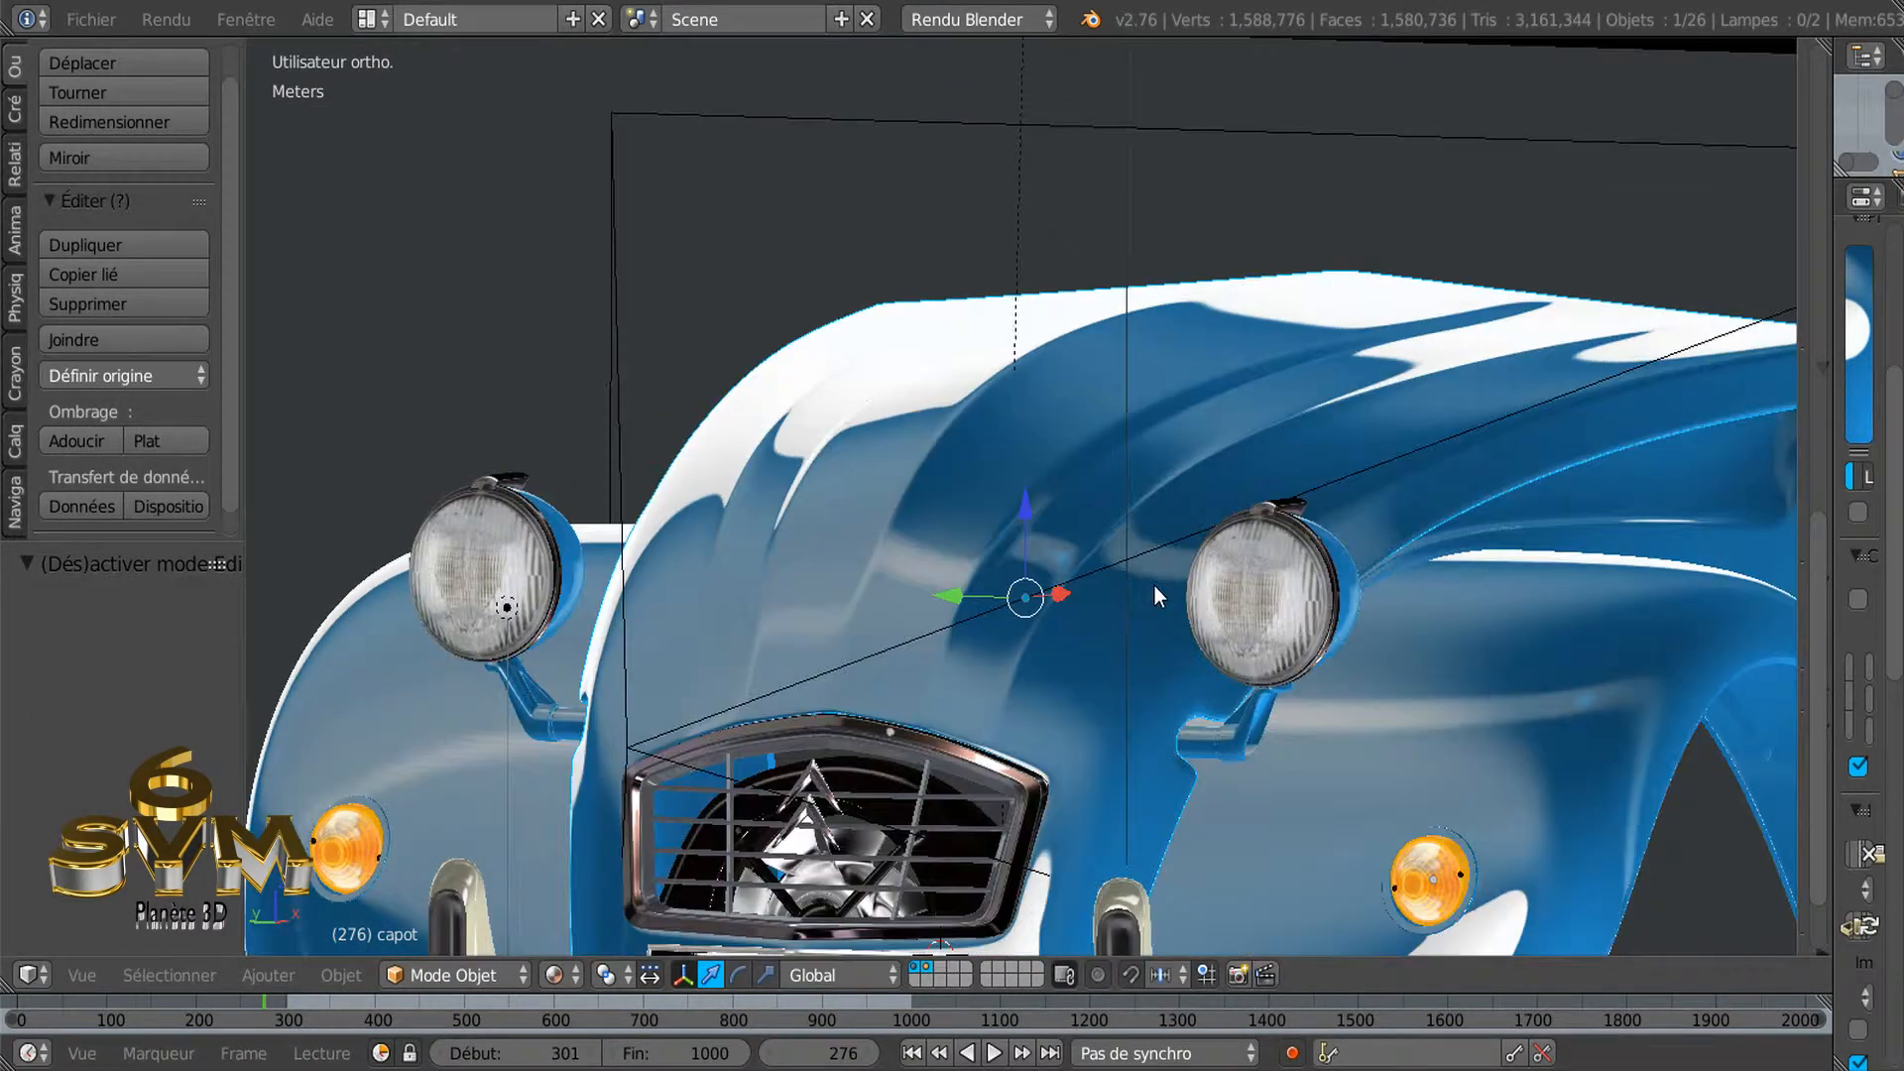
{"action": "scroll", "coordinate": [1152, 585], "scroll_direction": "down", "scroll_amount": 1}
{"action": "middle_click_drag", "start_coordinate": [1402, 568], "coordinate": [1259, 635], "text": "shift"}
{"action": "scroll", "coordinate": [1149, 544], "scroll_direction": "down", "scroll_amount": 2}
{"action": "scroll", "coordinate": [1146, 538], "scroll_direction": "up", "scroll_amount": 6}
{"action": "scroll", "coordinate": [1145, 563], "scroll_direction": "down", "scroll_amount": 1}
{"action": "scroll", "coordinate": [1244, 674], "scroll_direction": "up", "scroll_amount": 5}
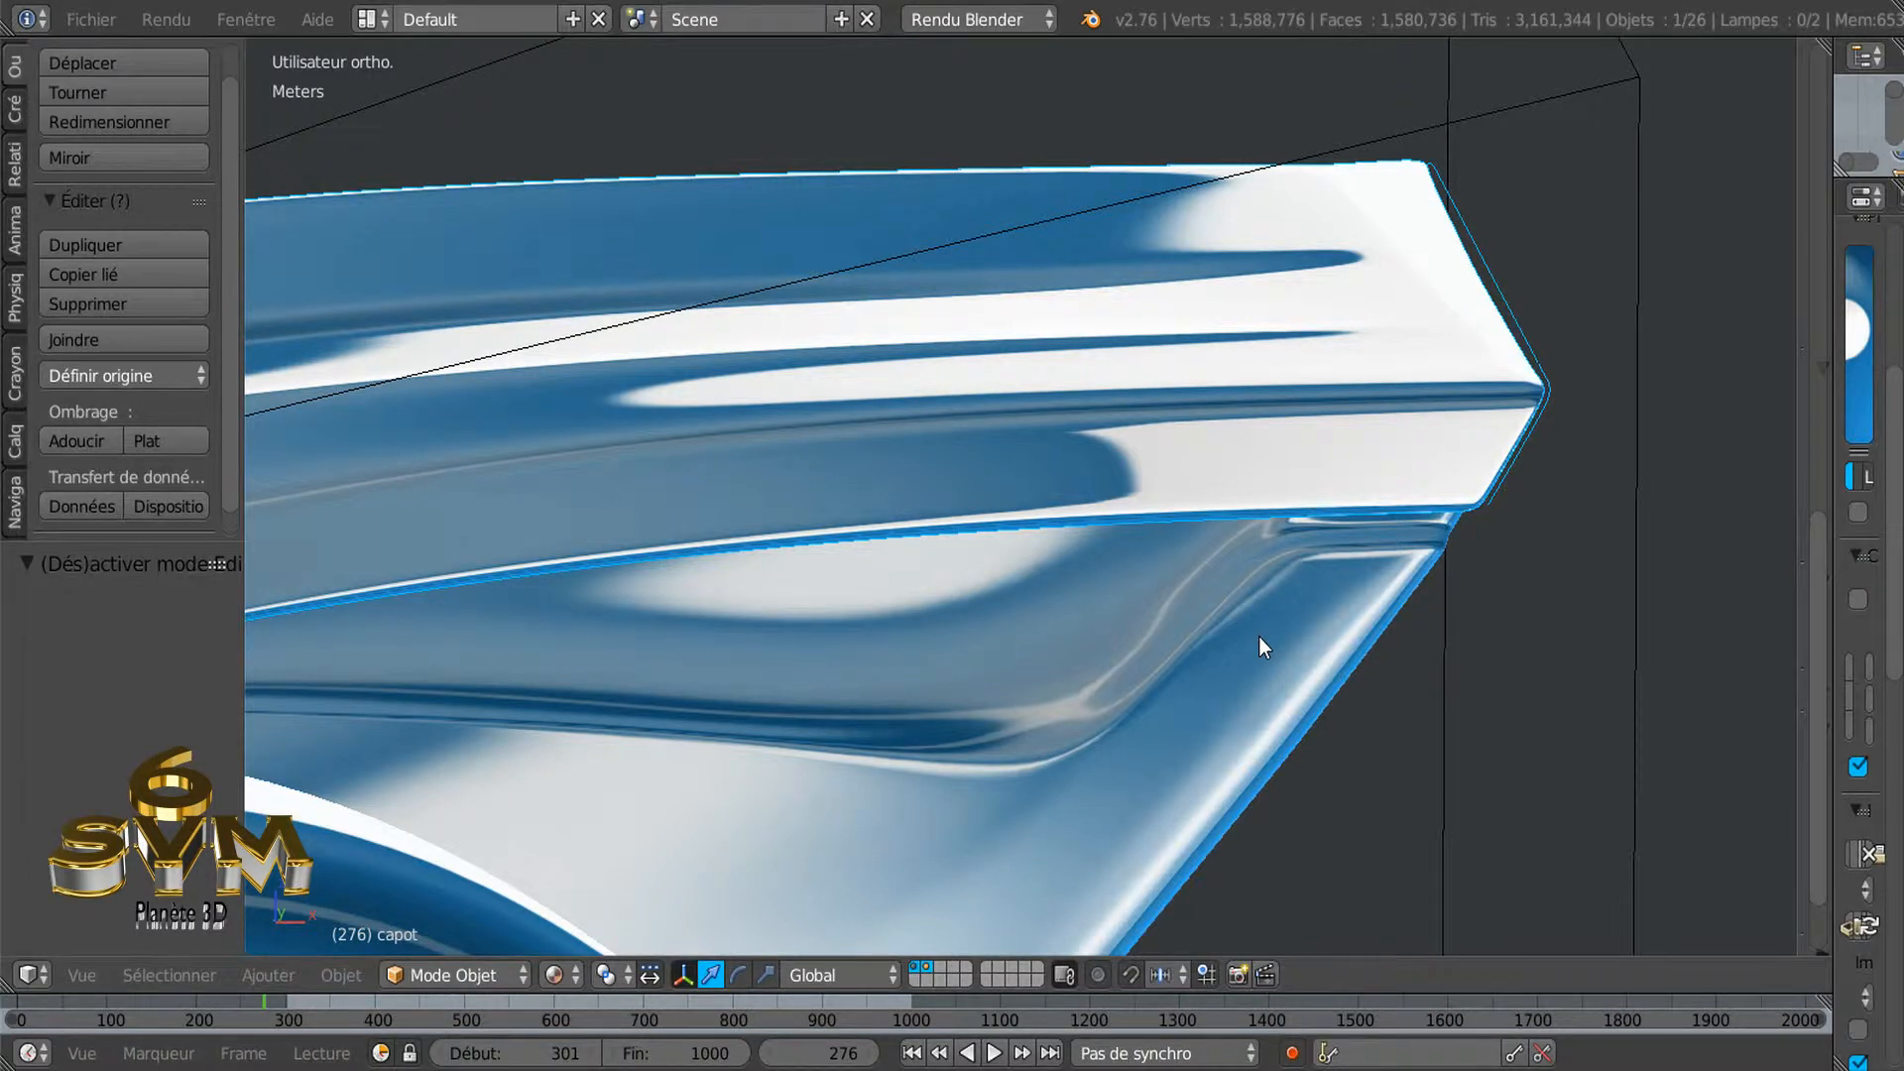
{"action": "middle_click_drag", "start_coordinate": [1455, 389], "coordinate": [1140, 418]}
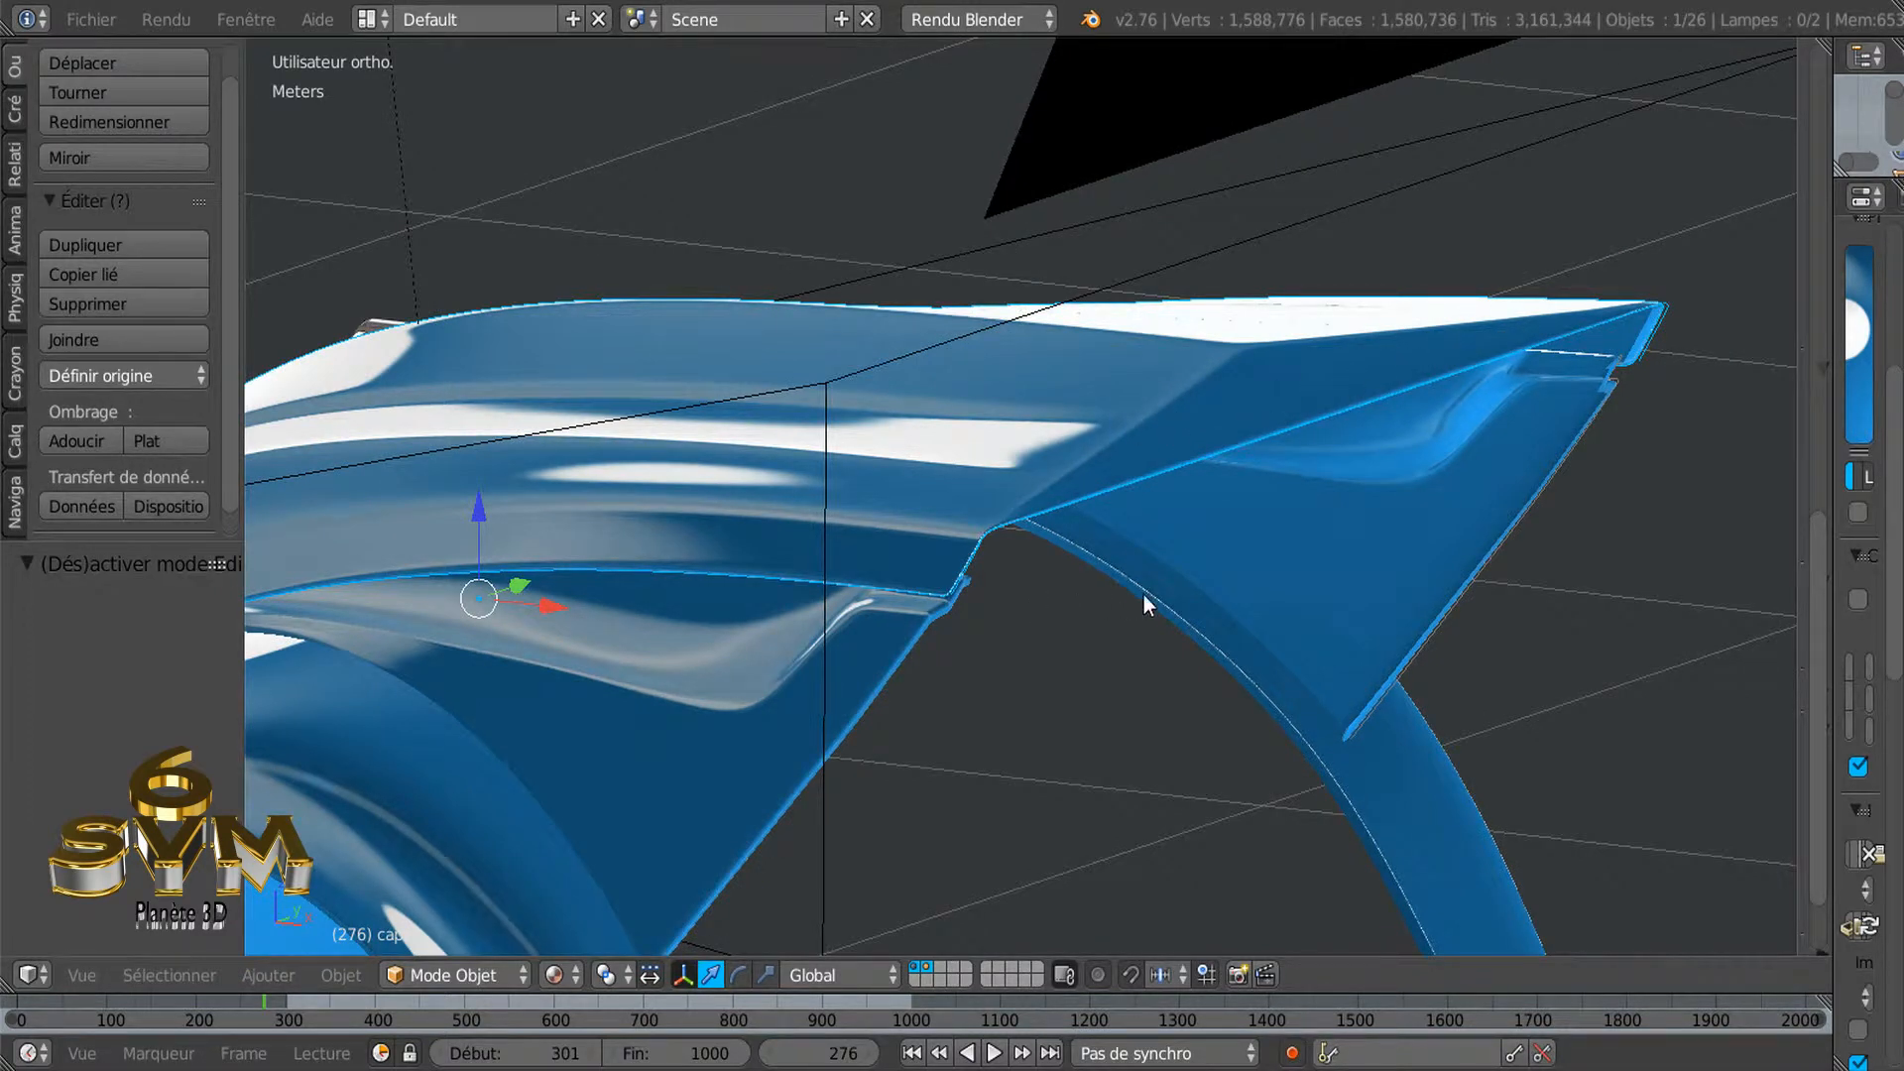
{"action": "middle_click_drag", "start_coordinate": [1145, 593], "coordinate": [1147, 593]}
Compare the hood's rear end with the blueprint in the front orthographic view, and return to Edit Mode
{"action": "key", "text": "KP_1"}
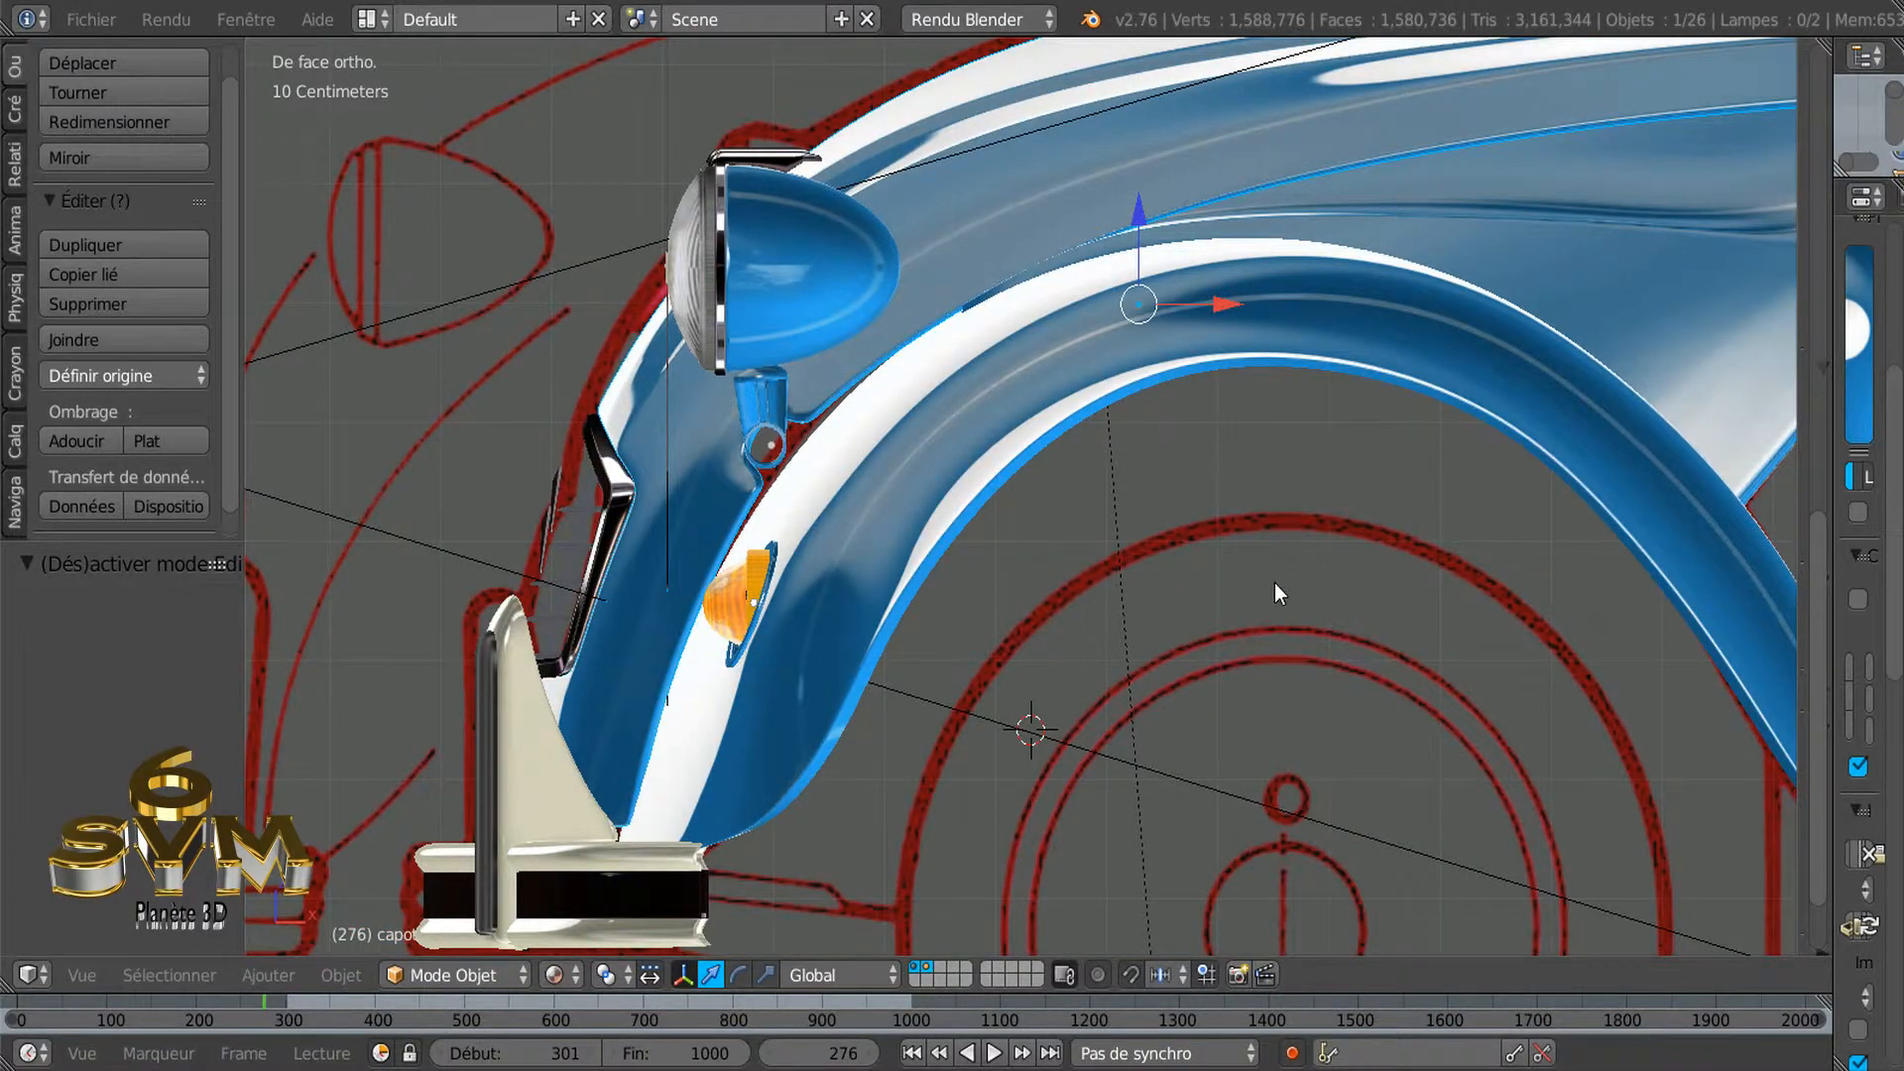
{"action": "scroll", "coordinate": [1276, 583], "scroll_direction": "down", "scroll_amount": 3}
{"action": "middle_click_drag", "start_coordinate": [1454, 520], "coordinate": [1156, 690], "text": "shift"}
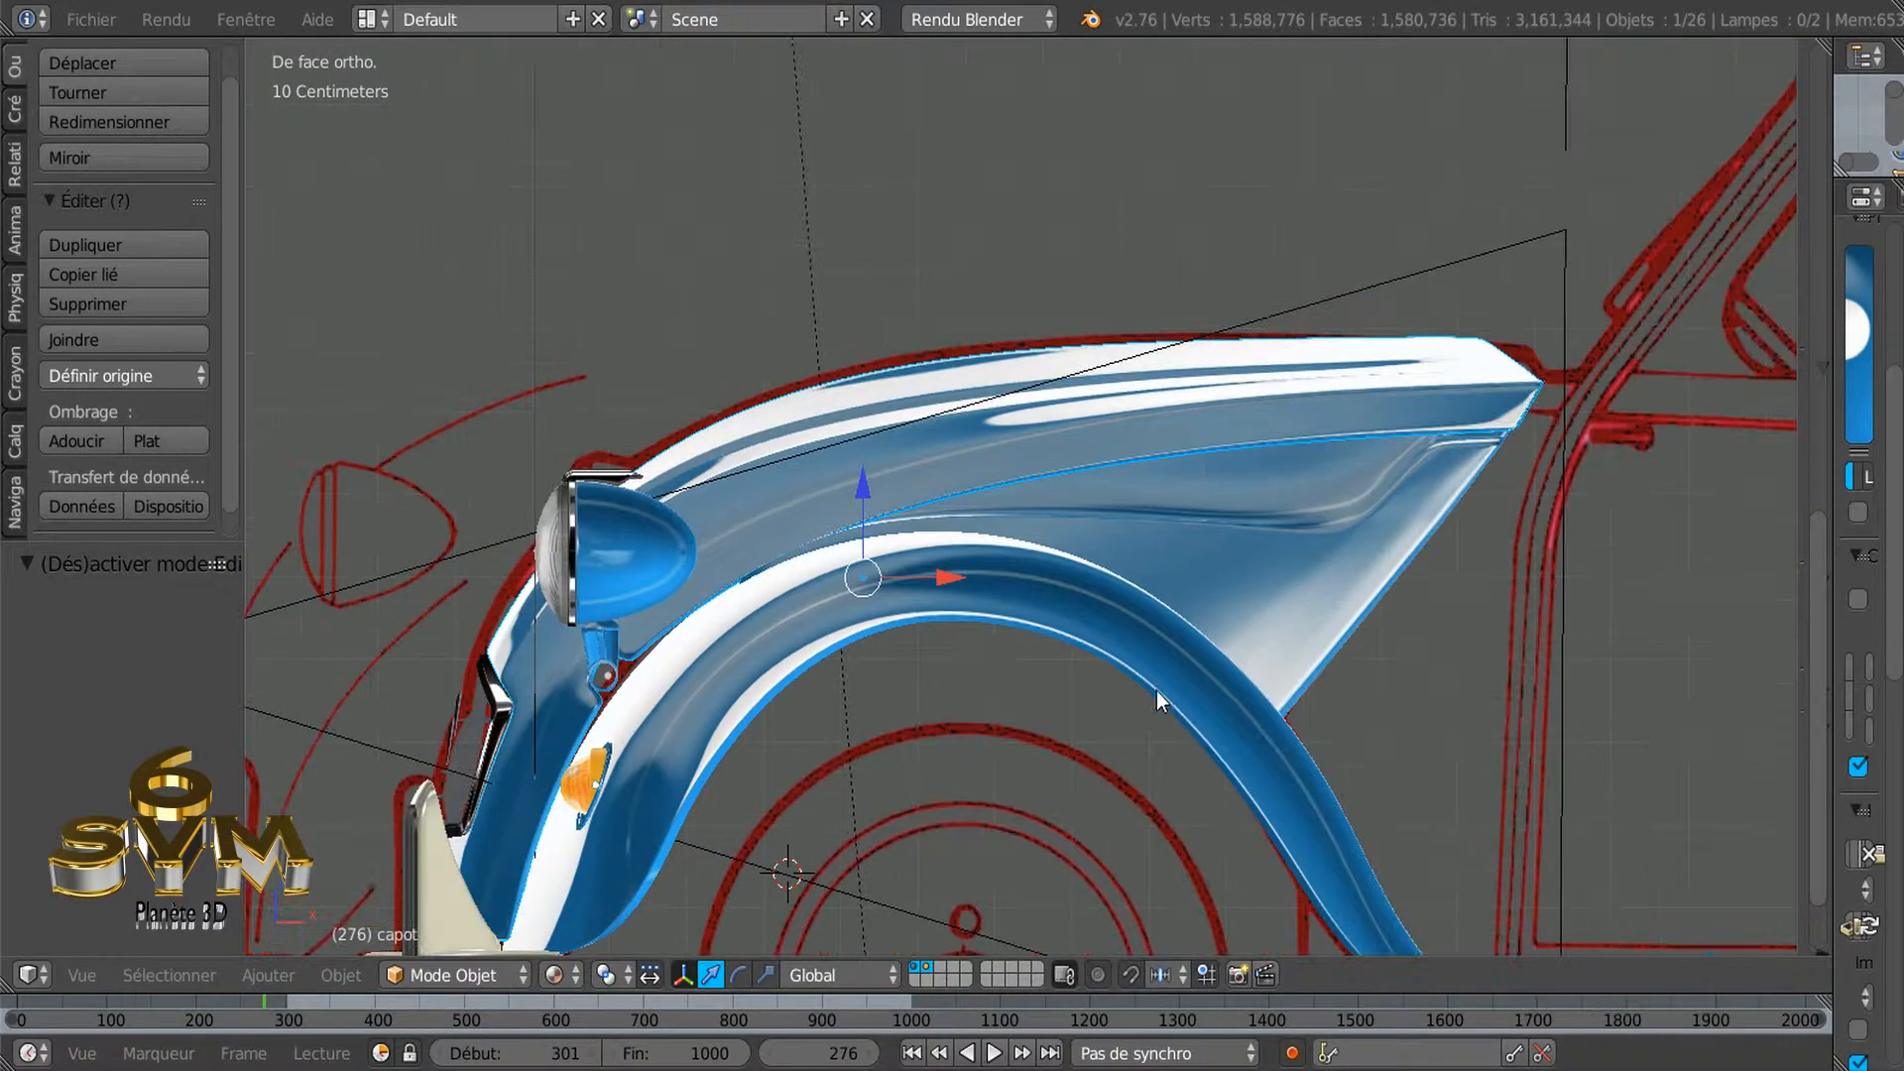
{"action": "key", "text": "Tab"}
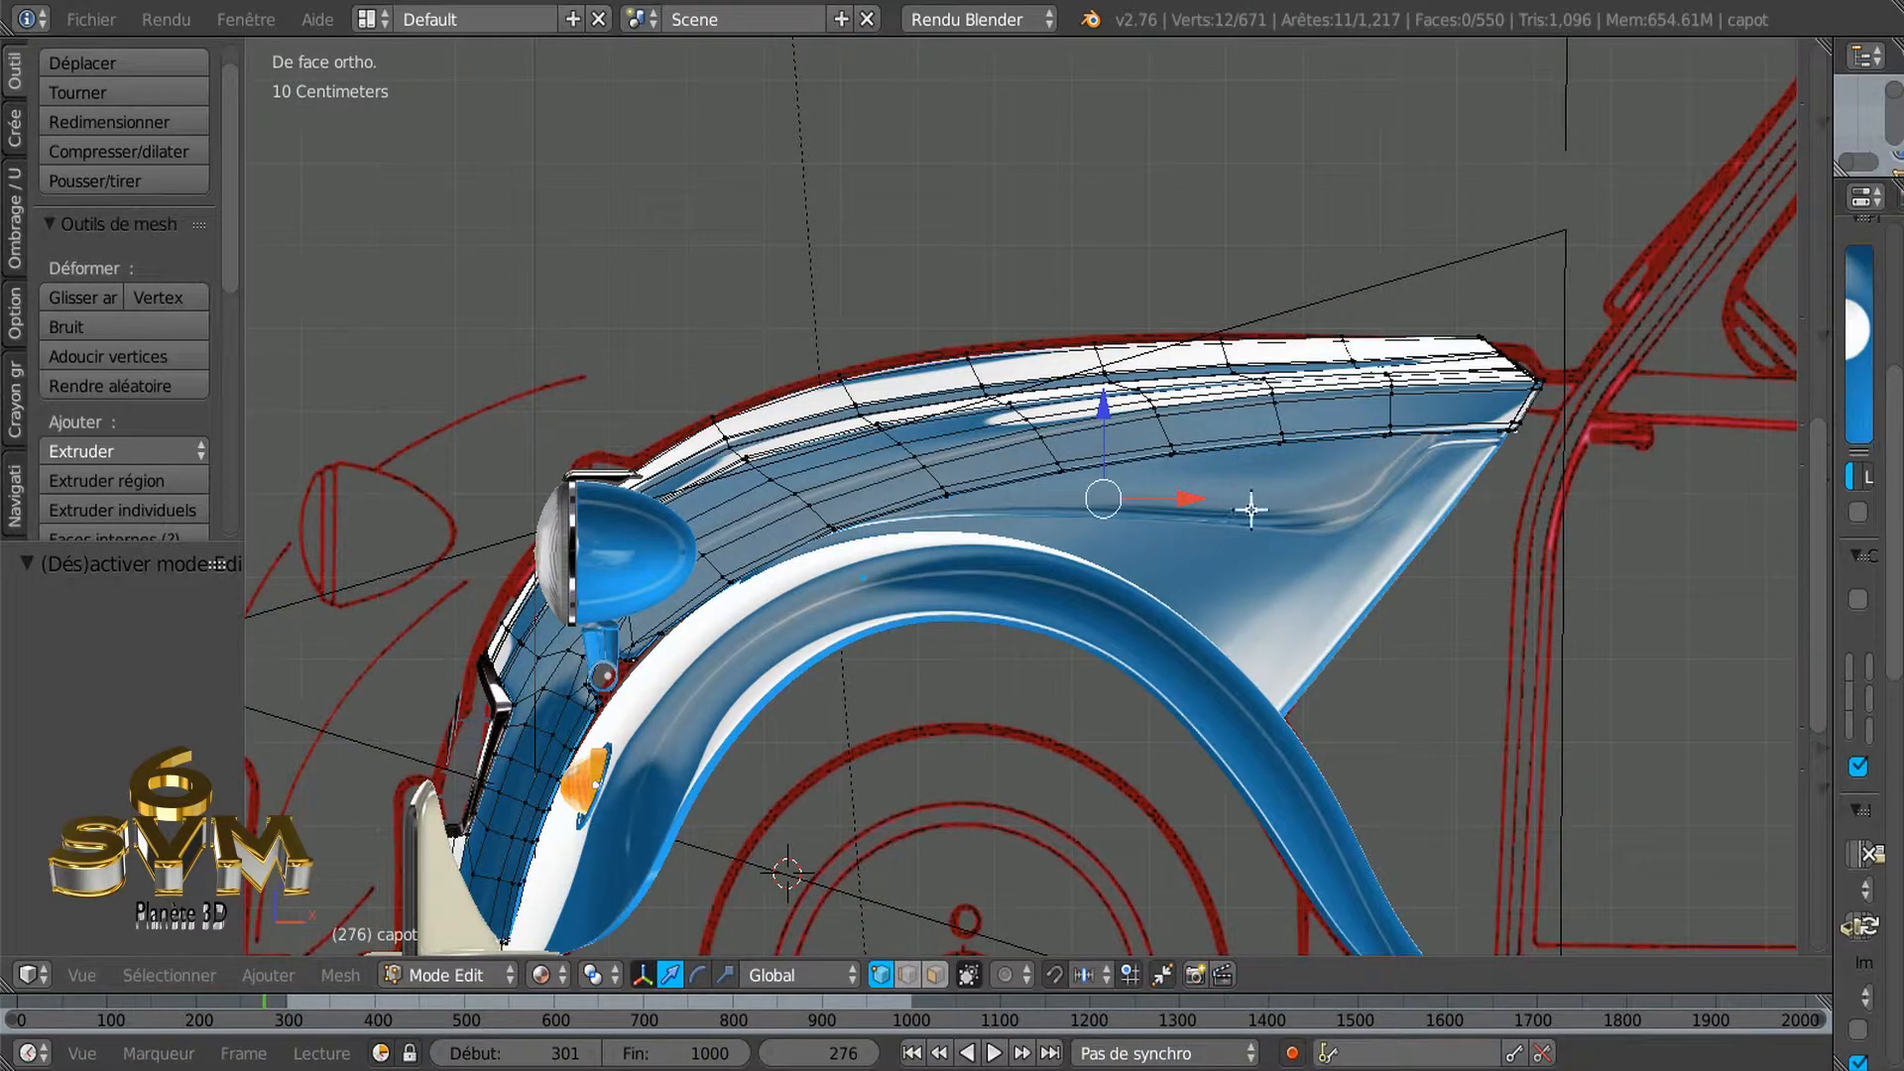
Deselect all vertices of the hood mesh
{"action": "middle_click_drag", "start_coordinate": [1288, 574], "coordinate": [1190, 612]}
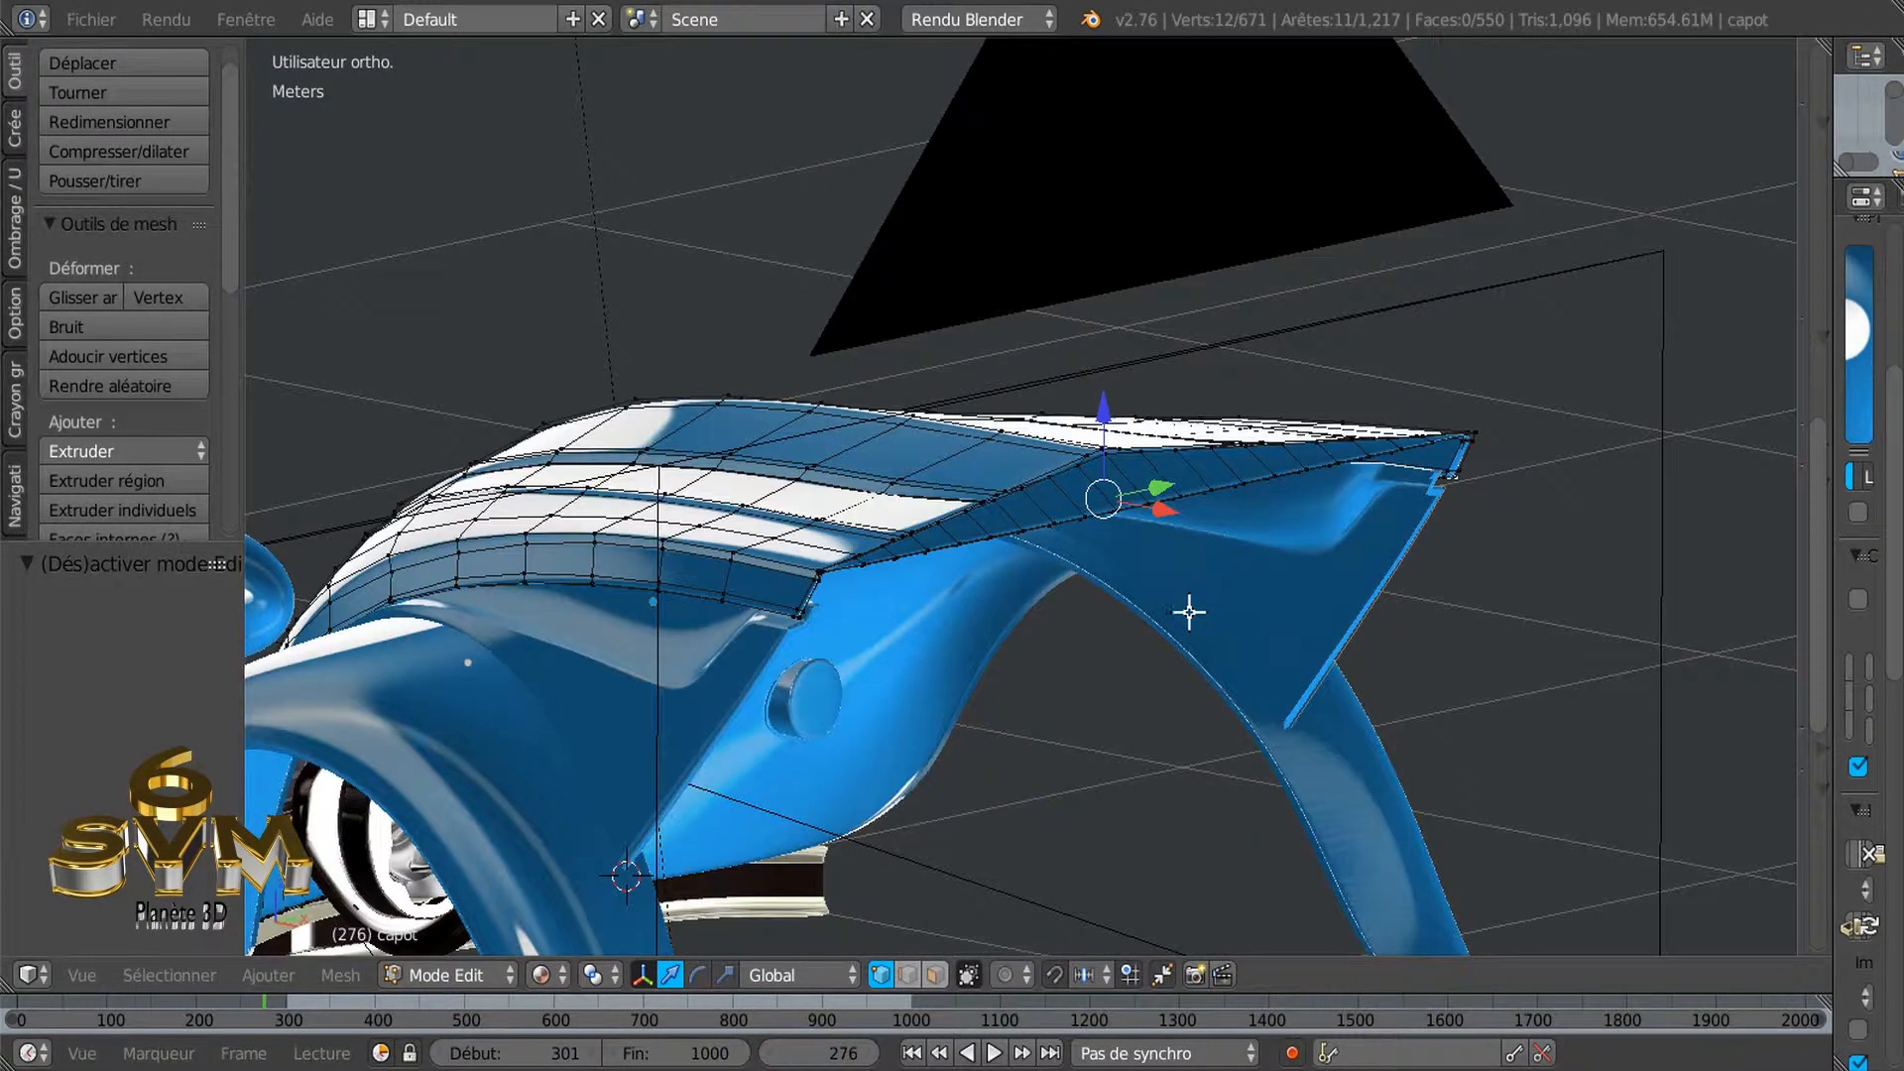
{"action": "key", "text": "a"}
{"action": "key", "text": "a"}
{"action": "key", "text": "a"}
{"action": "key", "text": "a"}
{"action": "key", "text": "a"}
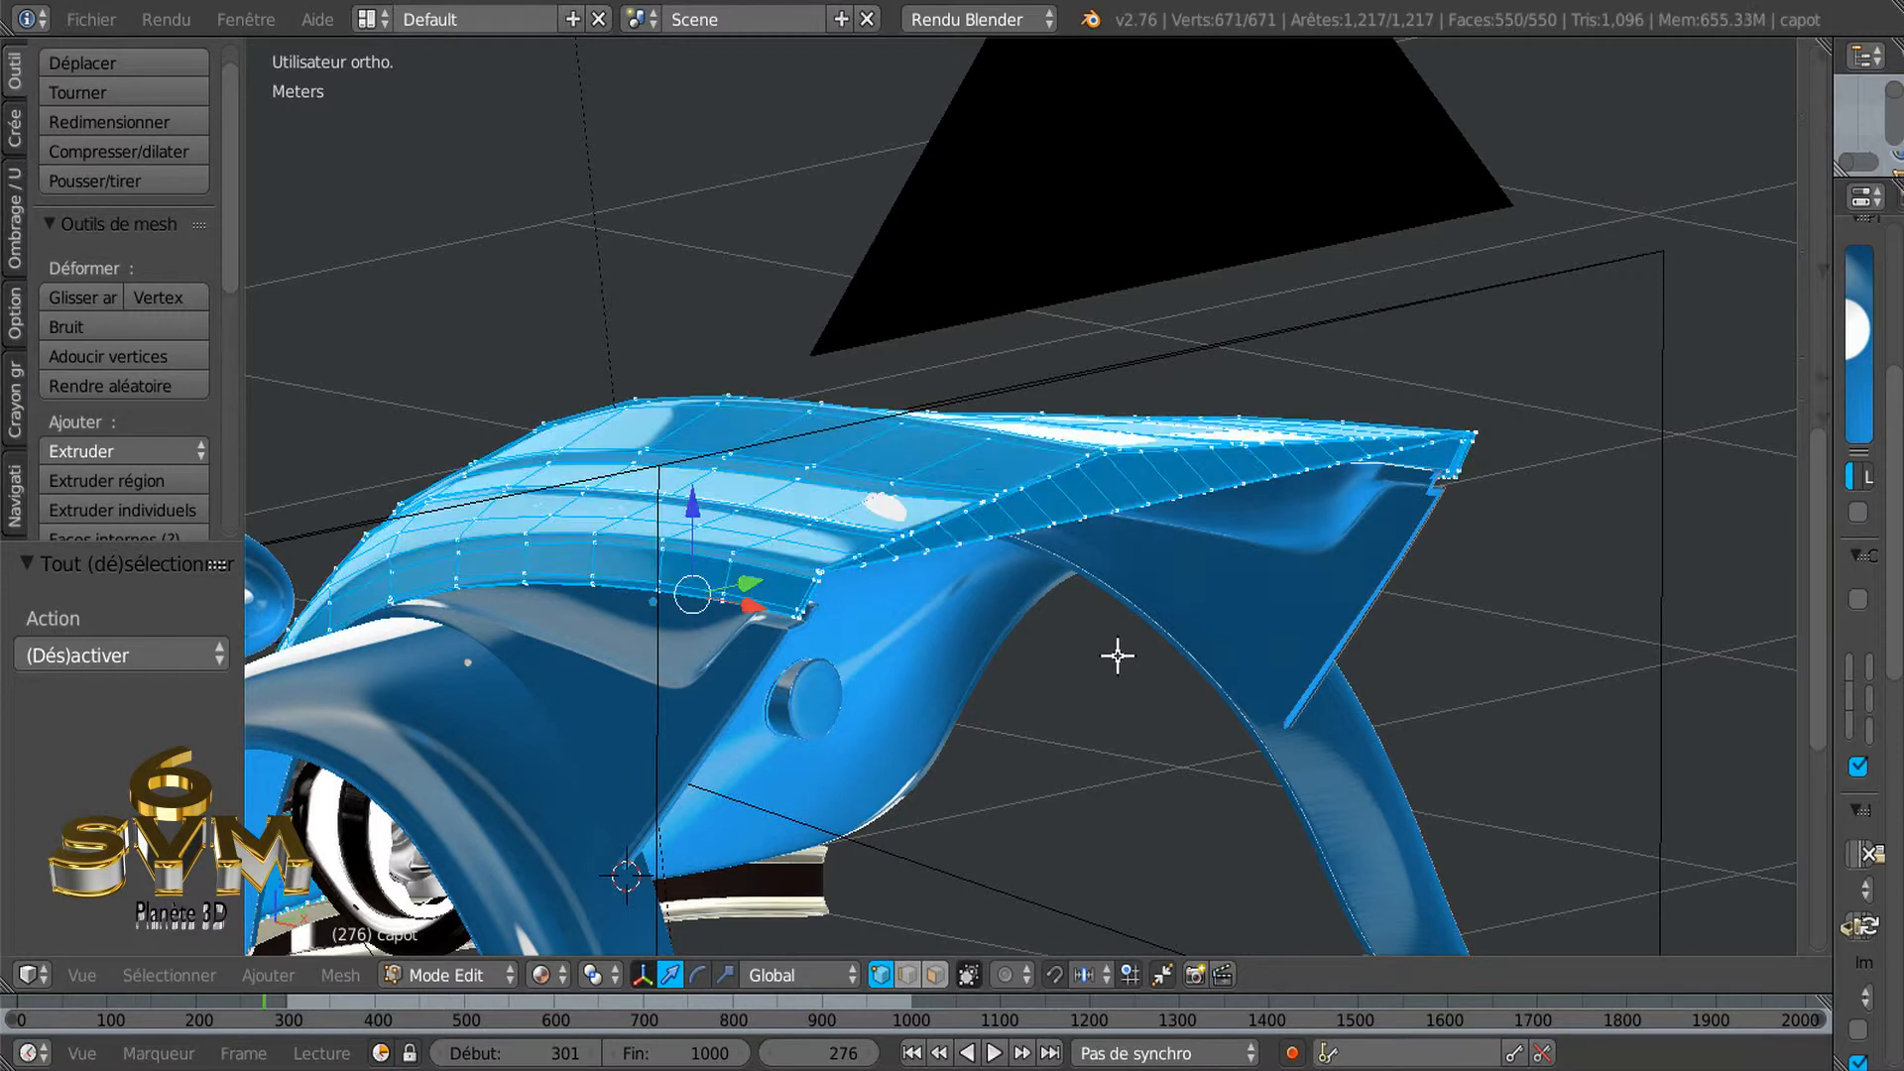
Circle-select the upper fold vertices of the hood's rear edge, from the near corner partway towards the central ridge
{"action": "scroll", "coordinate": [1091, 635], "scroll_direction": "up", "scroll_amount": 3}
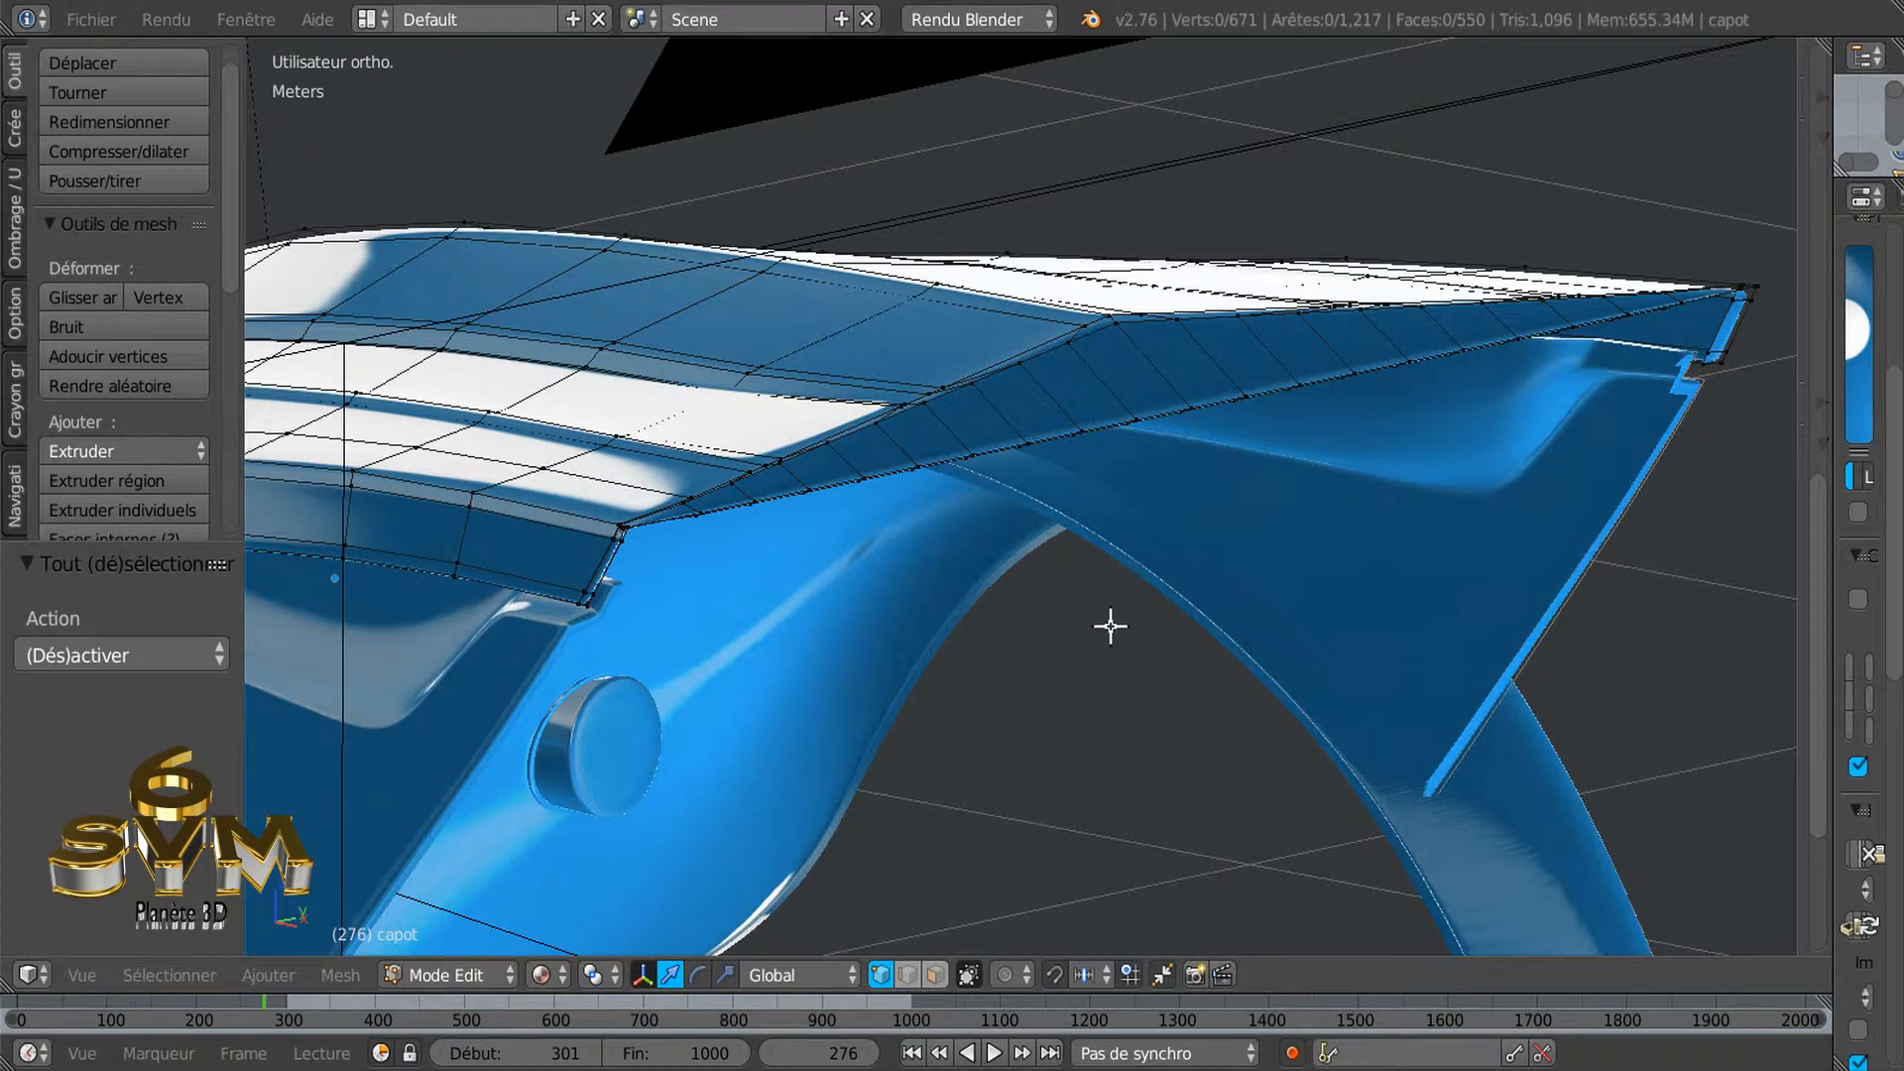
{"action": "scroll", "coordinate": [1115, 630], "scroll_direction": "down", "scroll_amount": 3}
{"action": "scroll", "coordinate": [1091, 674], "scroll_direction": "up", "scroll_amount": 5}
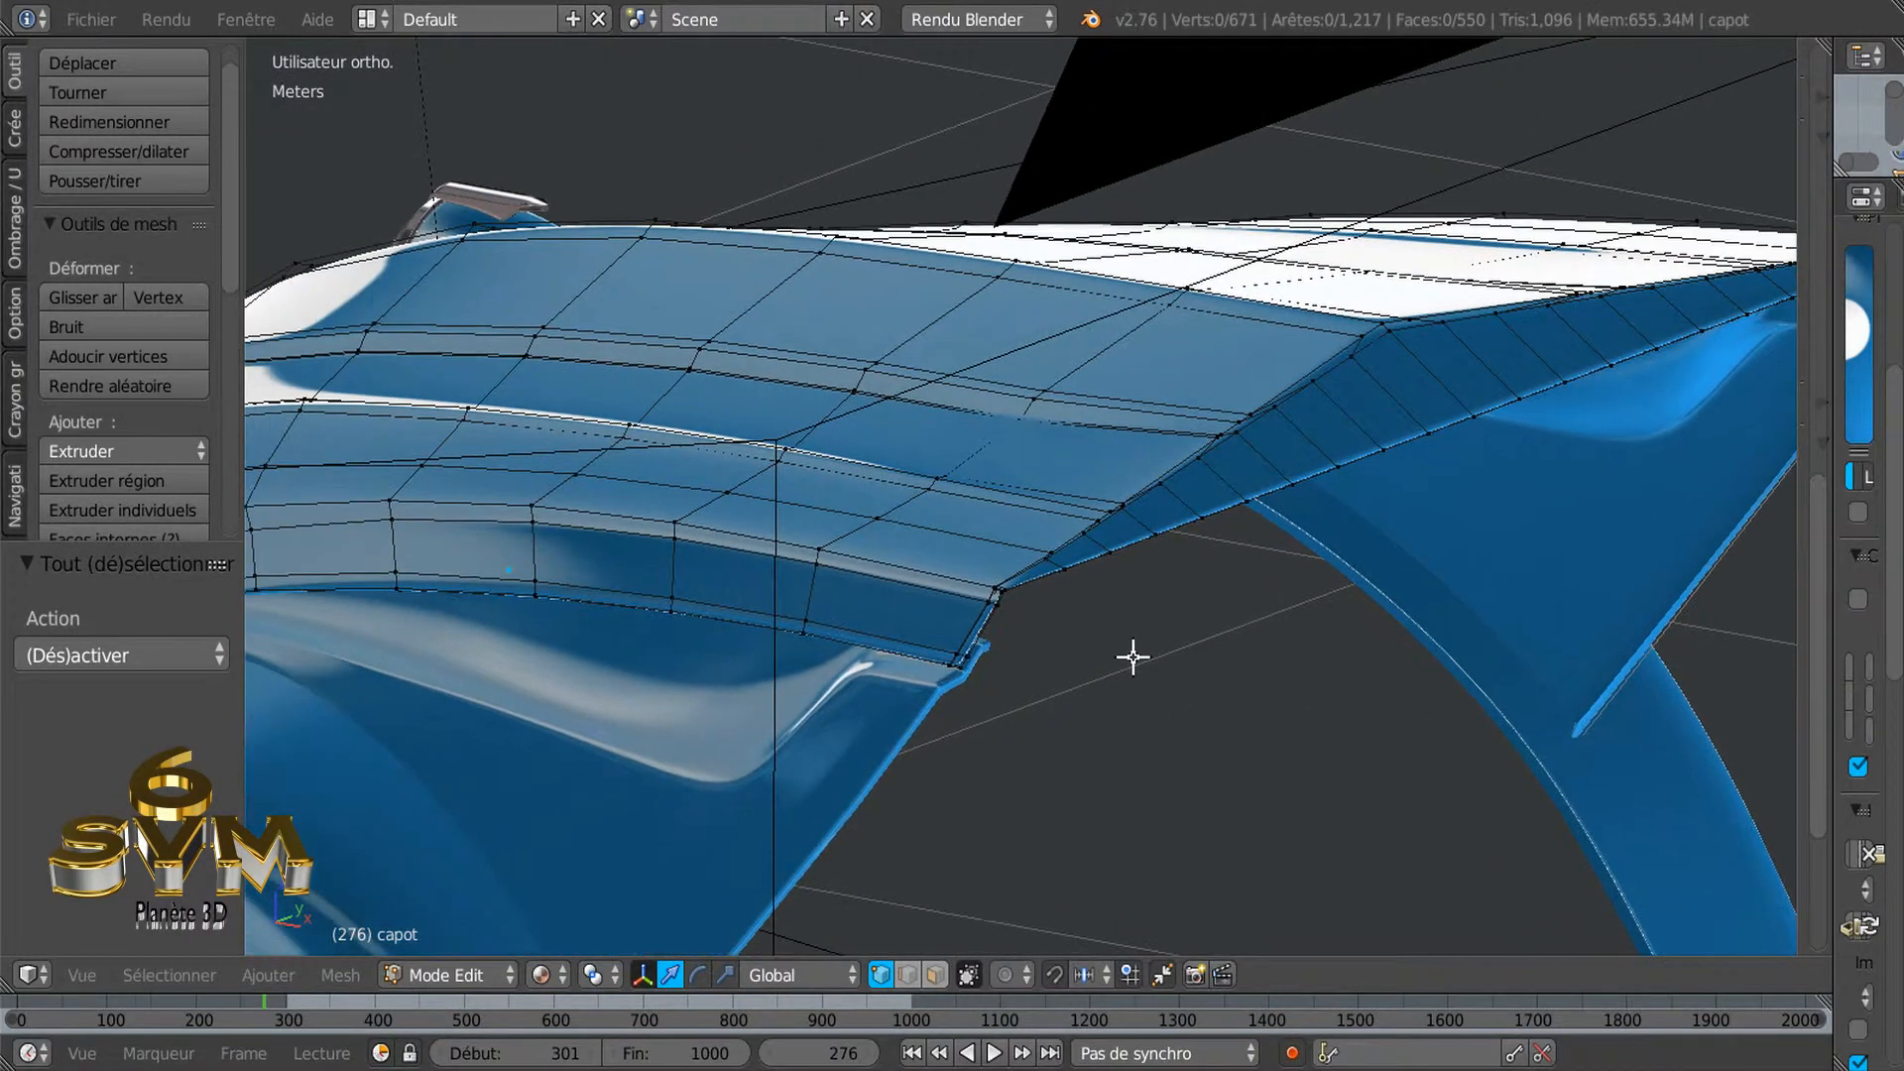
{"action": "scroll", "coordinate": [1092, 660], "scroll_direction": "up", "scroll_amount": 4}
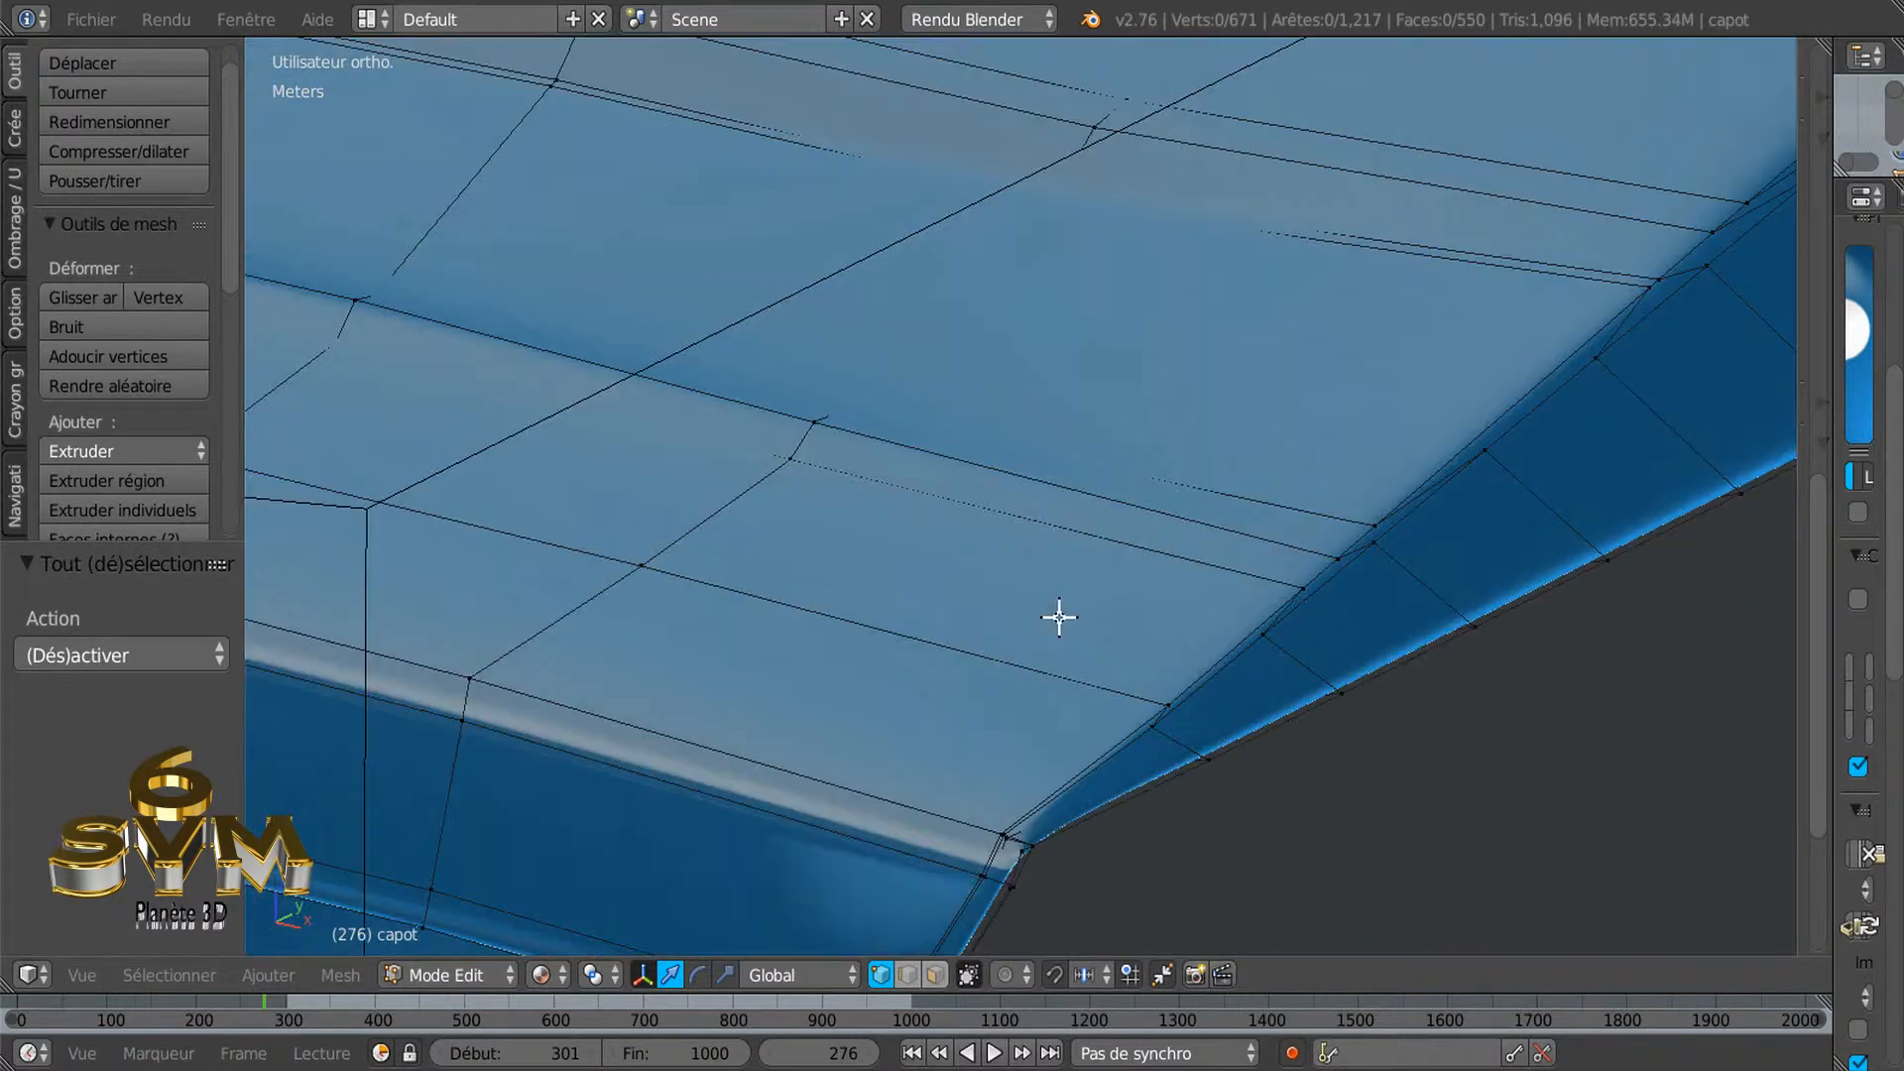
{"action": "scroll", "coordinate": [1060, 617], "scroll_direction": "down", "scroll_amount": 3, "text": "shift"}
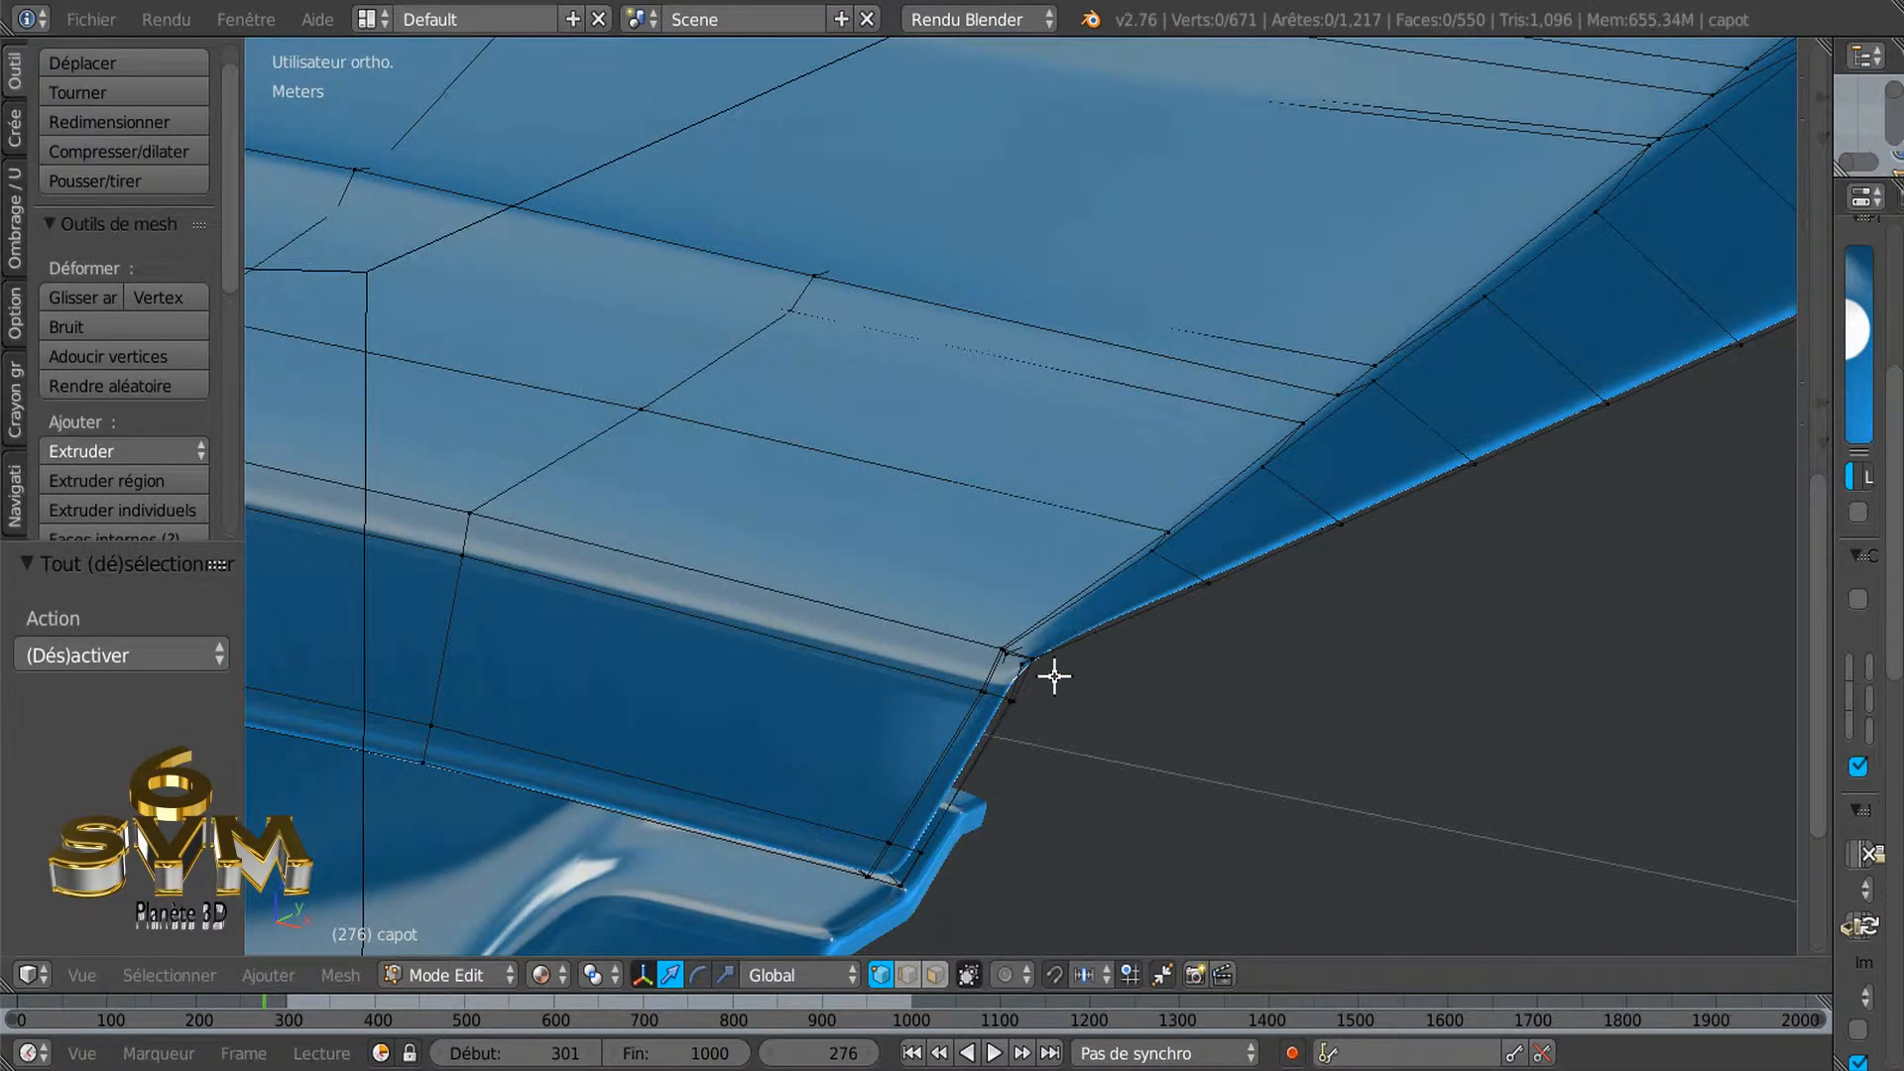
{"action": "right_click", "coordinate": [997, 632]}
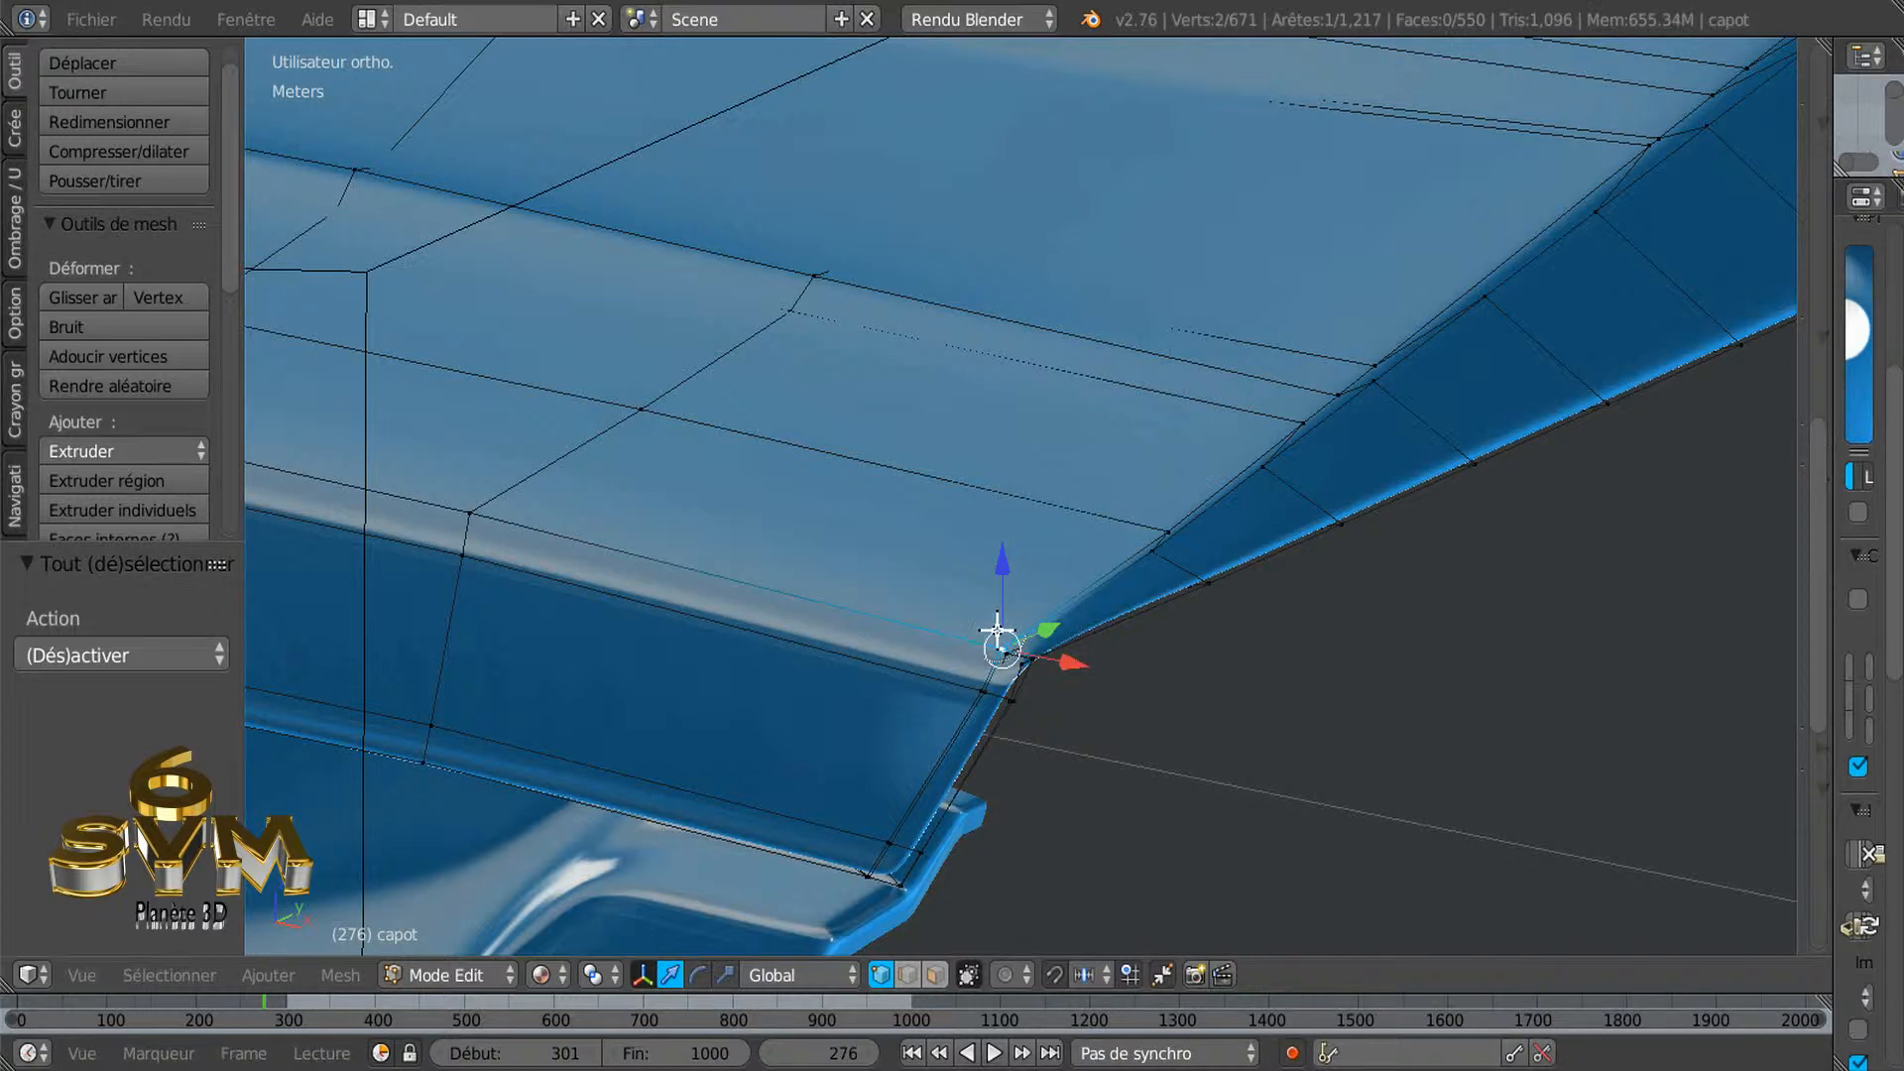
{"action": "scroll", "coordinate": [1034, 702], "scroll_direction": "up", "scroll_amount": 3}
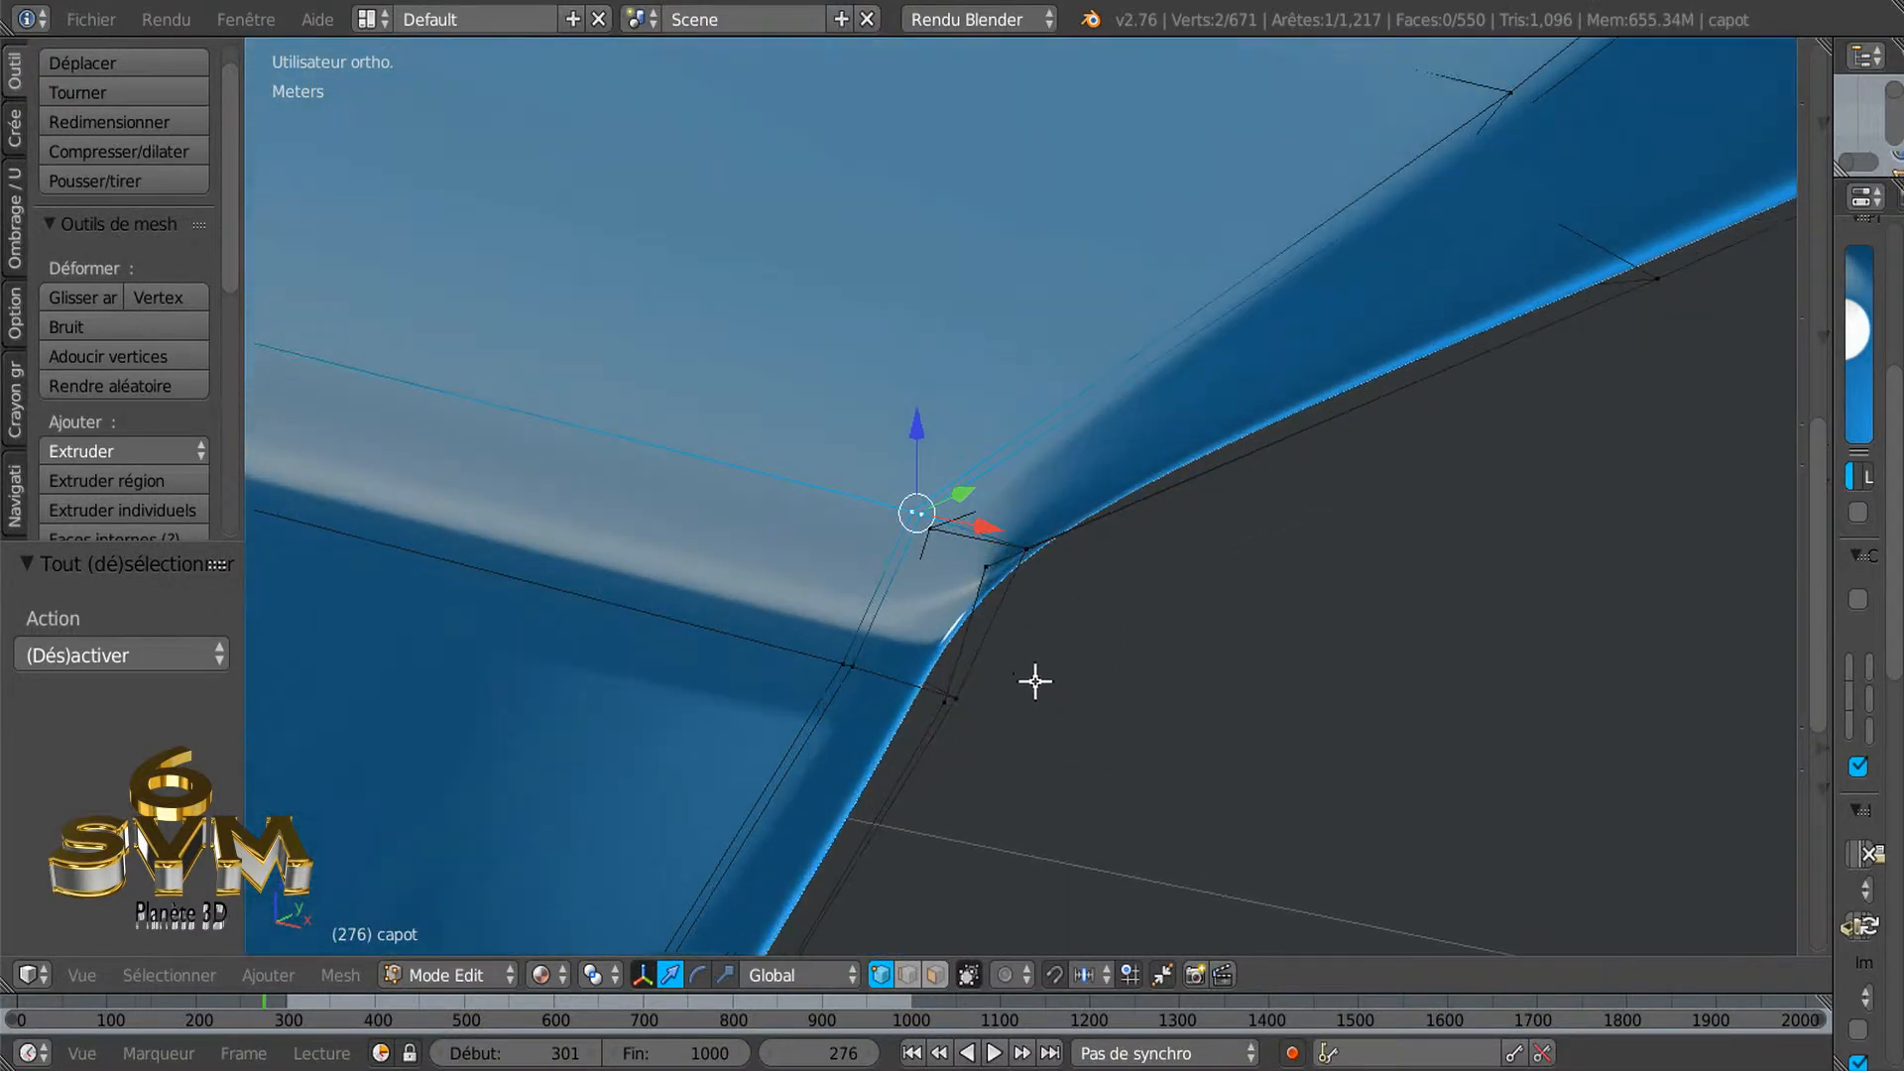
{"action": "scroll", "coordinate": [1010, 533], "scroll_direction": "down", "scroll_amount": 3}
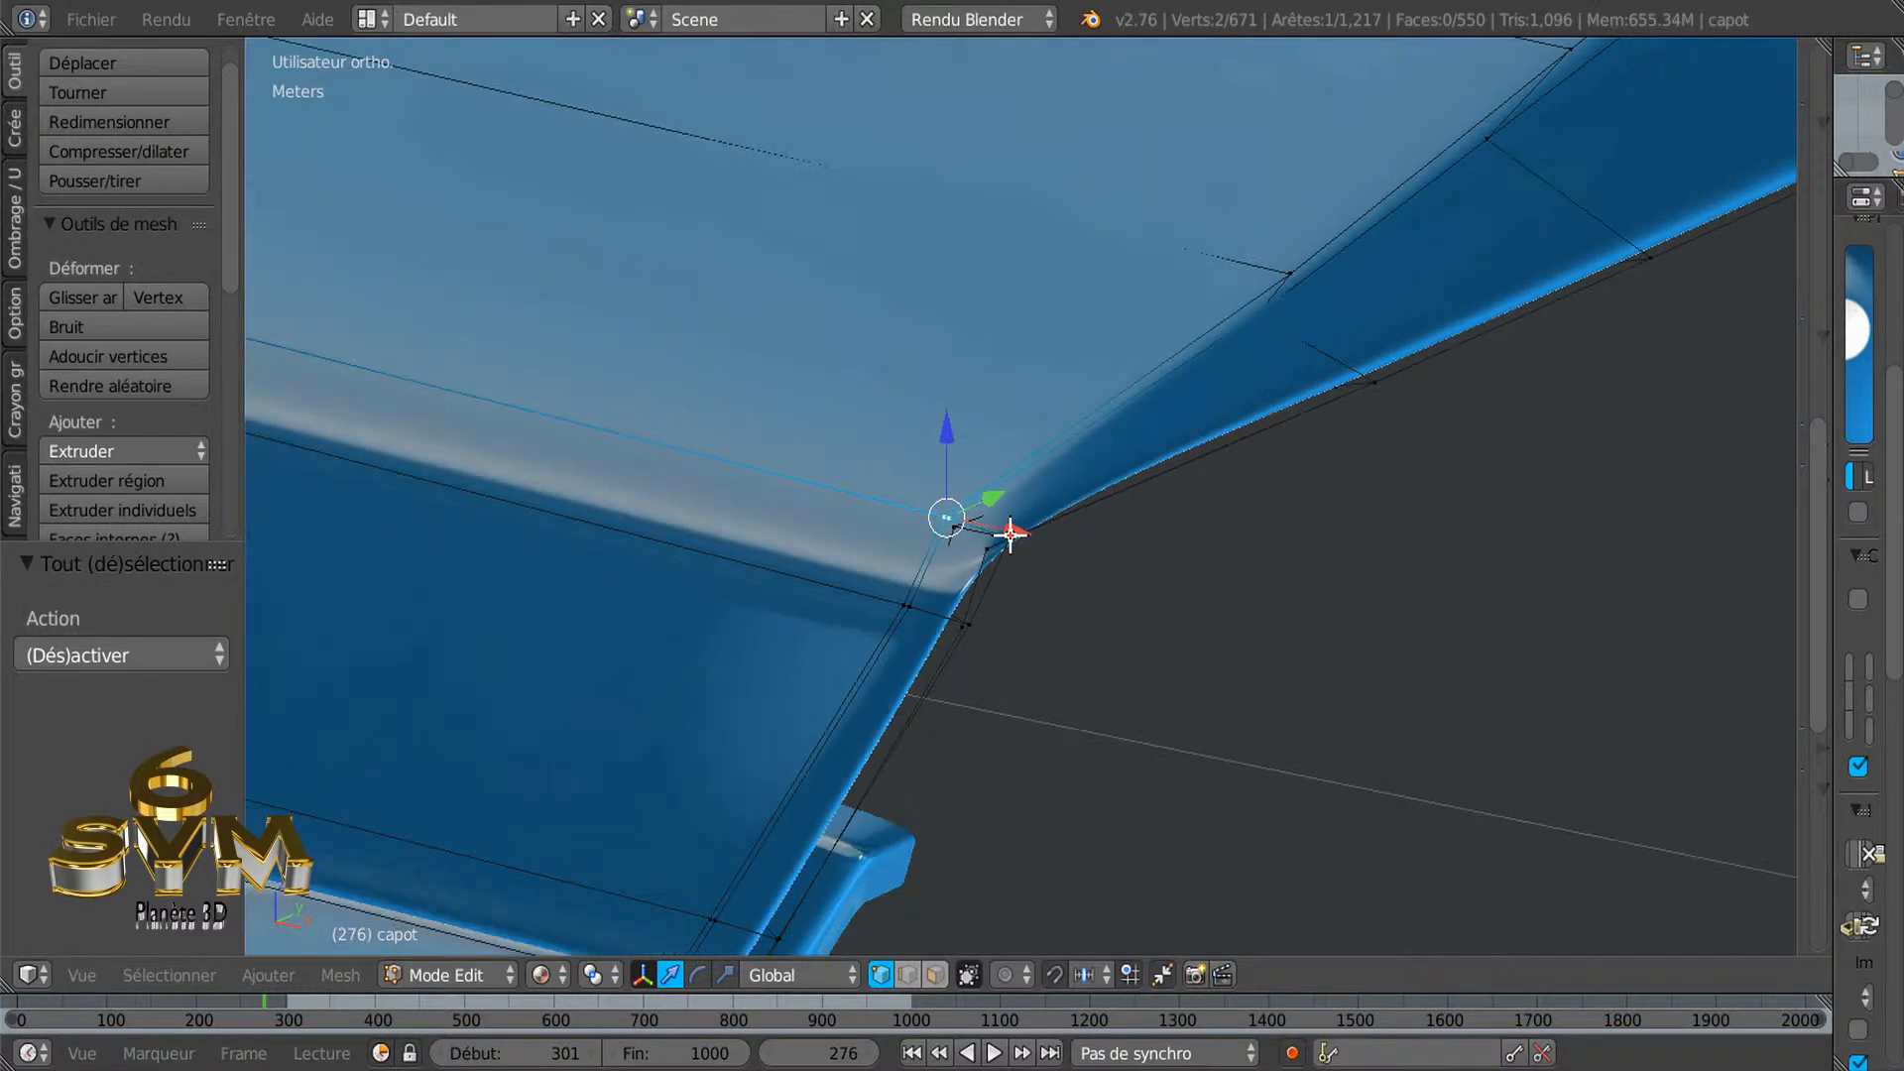
{"action": "scroll", "coordinate": [1124, 617], "scroll_direction": "down", "scroll_amount": 2}
{"action": "middle_click_drag", "start_coordinate": [1132, 623], "coordinate": [1062, 714], "text": "shift"}
{"action": "mouse_move", "coordinate": [1038, 549]}
{"action": "left_mouse_down"}
{"action": "mouse_move", "coordinate": [1449, 221]}
{"action": "mouse_move", "coordinate": [1313, 343]}
{"action": "left_mouse_up"}
{"action": "right_click", "coordinate": [1313, 343]}
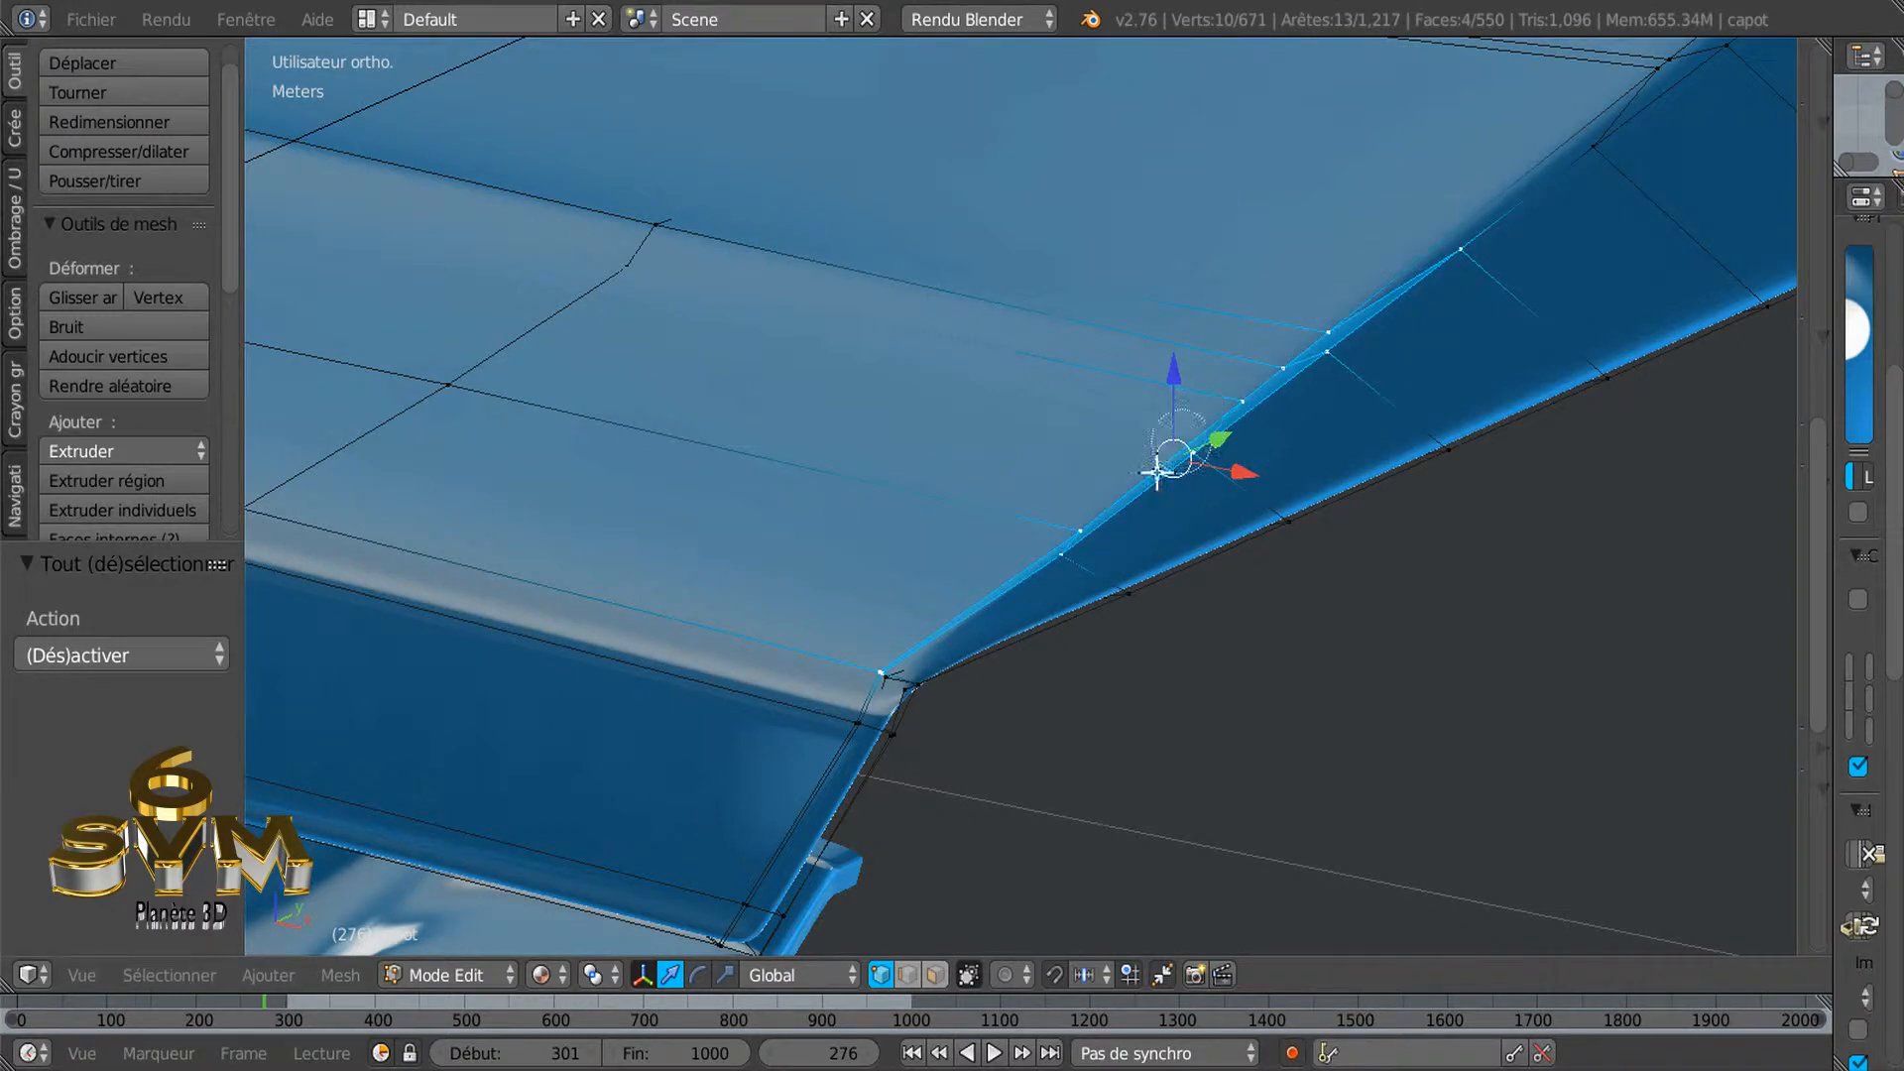
Extend the circle selection along the rear edge's upper fold up to and past the hood's central ridge
{"action": "mouse_move", "coordinate": [1352, 731]}
{"action": "middle_mouse_down", "text": "shift"}
{"action": "mouse_move", "coordinate": [944, 940]}
{"action": "mouse_move", "coordinate": [1199, 877]}
{"action": "middle_mouse_up", "text": "shift"}
{"action": "scroll", "coordinate": [1200, 877], "scroll_direction": "down", "scroll_amount": 3}
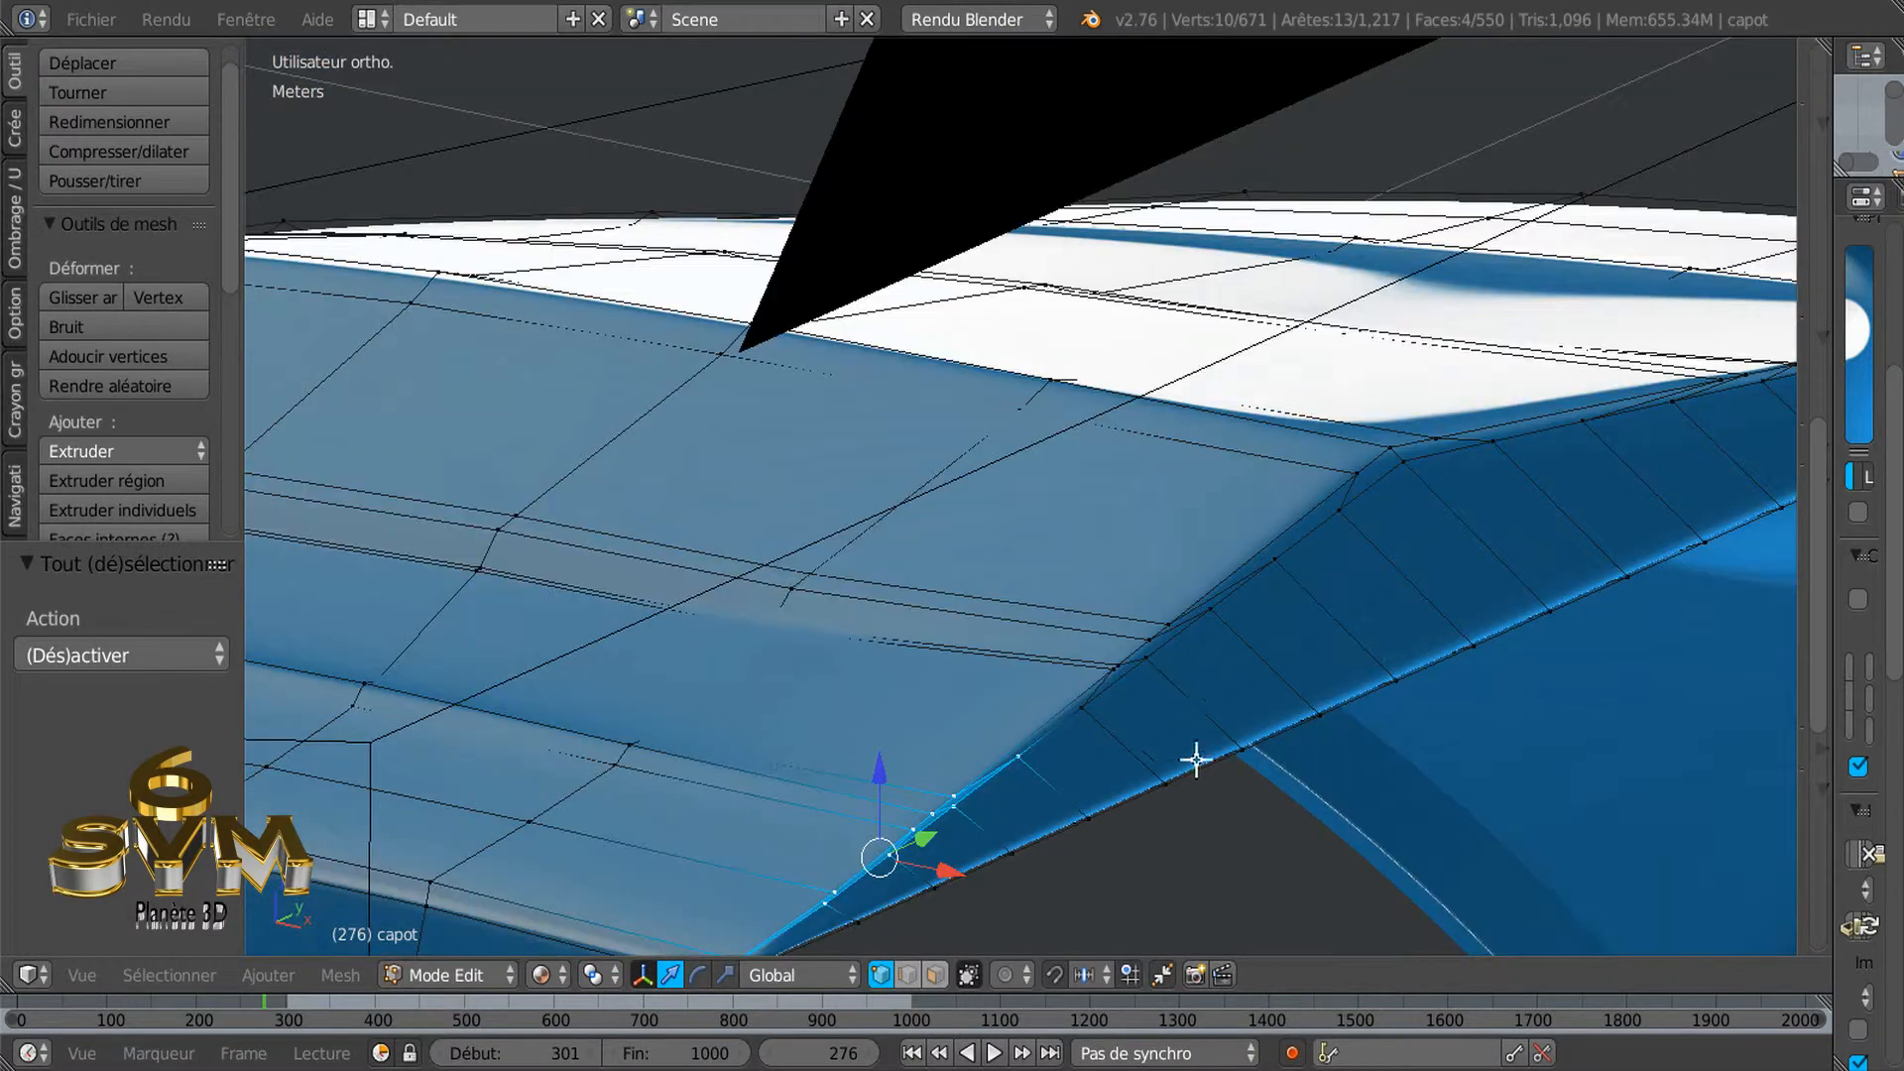
{"action": "middle_click_drag", "start_coordinate": [1156, 791], "coordinate": [1119, 805], "text": "shift"}
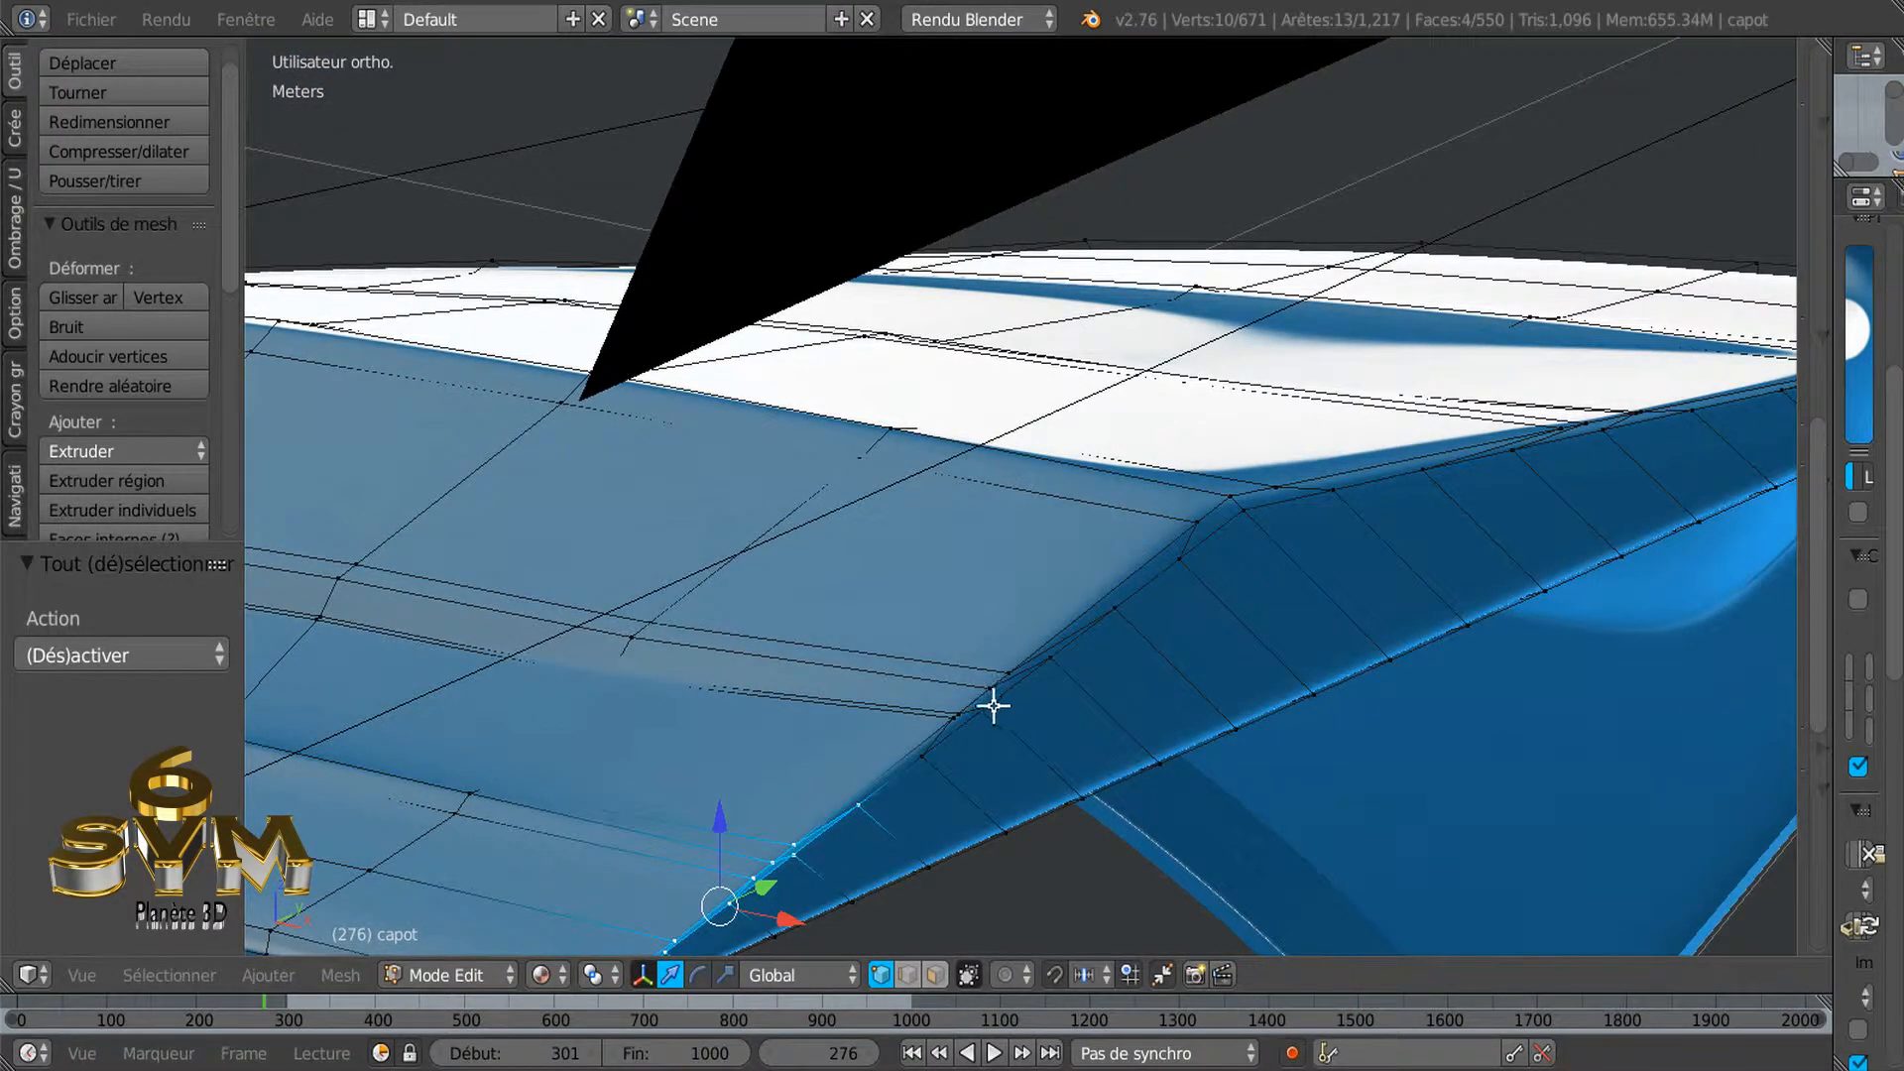
{"action": "key", "text": "c"}
{"action": "mouse_move", "coordinate": [871, 783]}
{"action": "left_mouse_down"}
{"action": "mouse_move", "coordinate": [1253, 497]}
{"action": "mouse_move", "coordinate": [1567, 431]}
{"action": "mouse_move", "coordinate": [1442, 473]}
{"action": "left_mouse_up"}
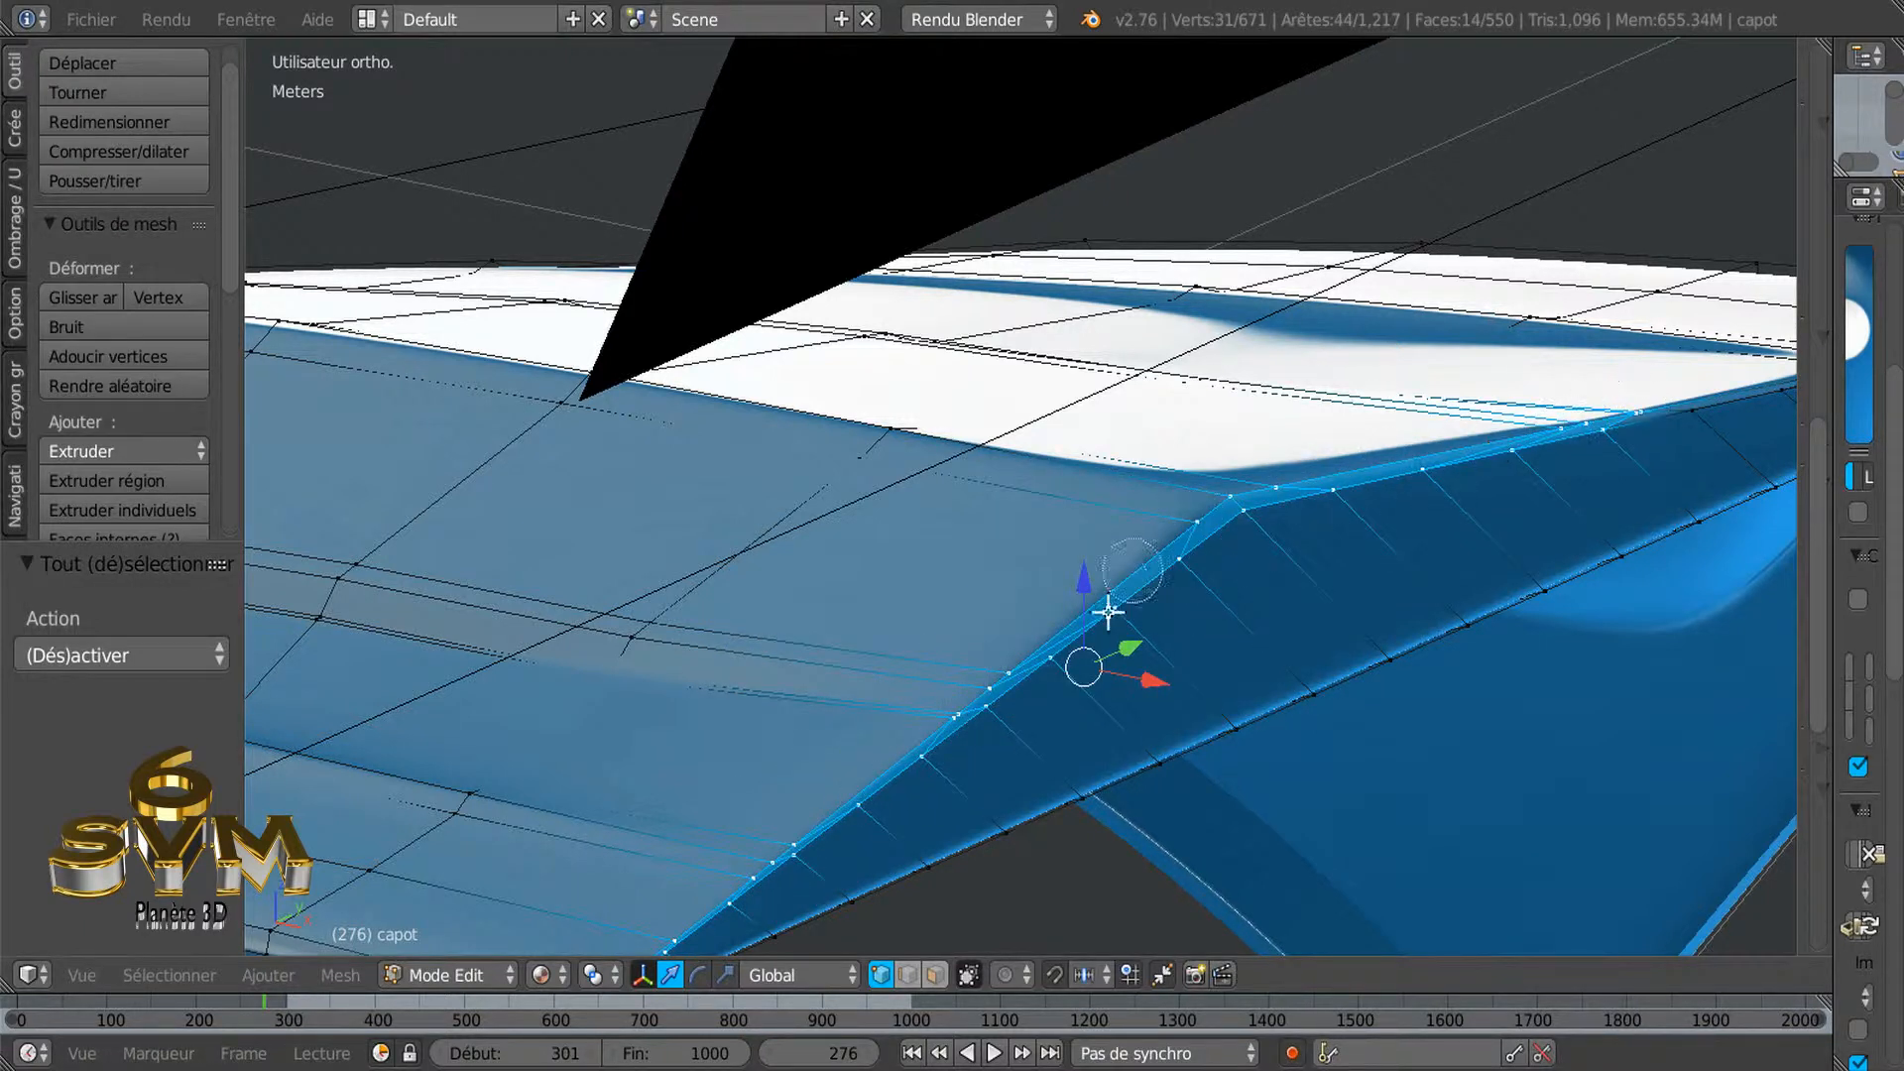
Add the upper fold vertices on the other half of the rear edge to the selection, nearly to the far corner
{"action": "middle_click_drag", "start_coordinate": [1259, 574], "coordinate": [1162, 609]}
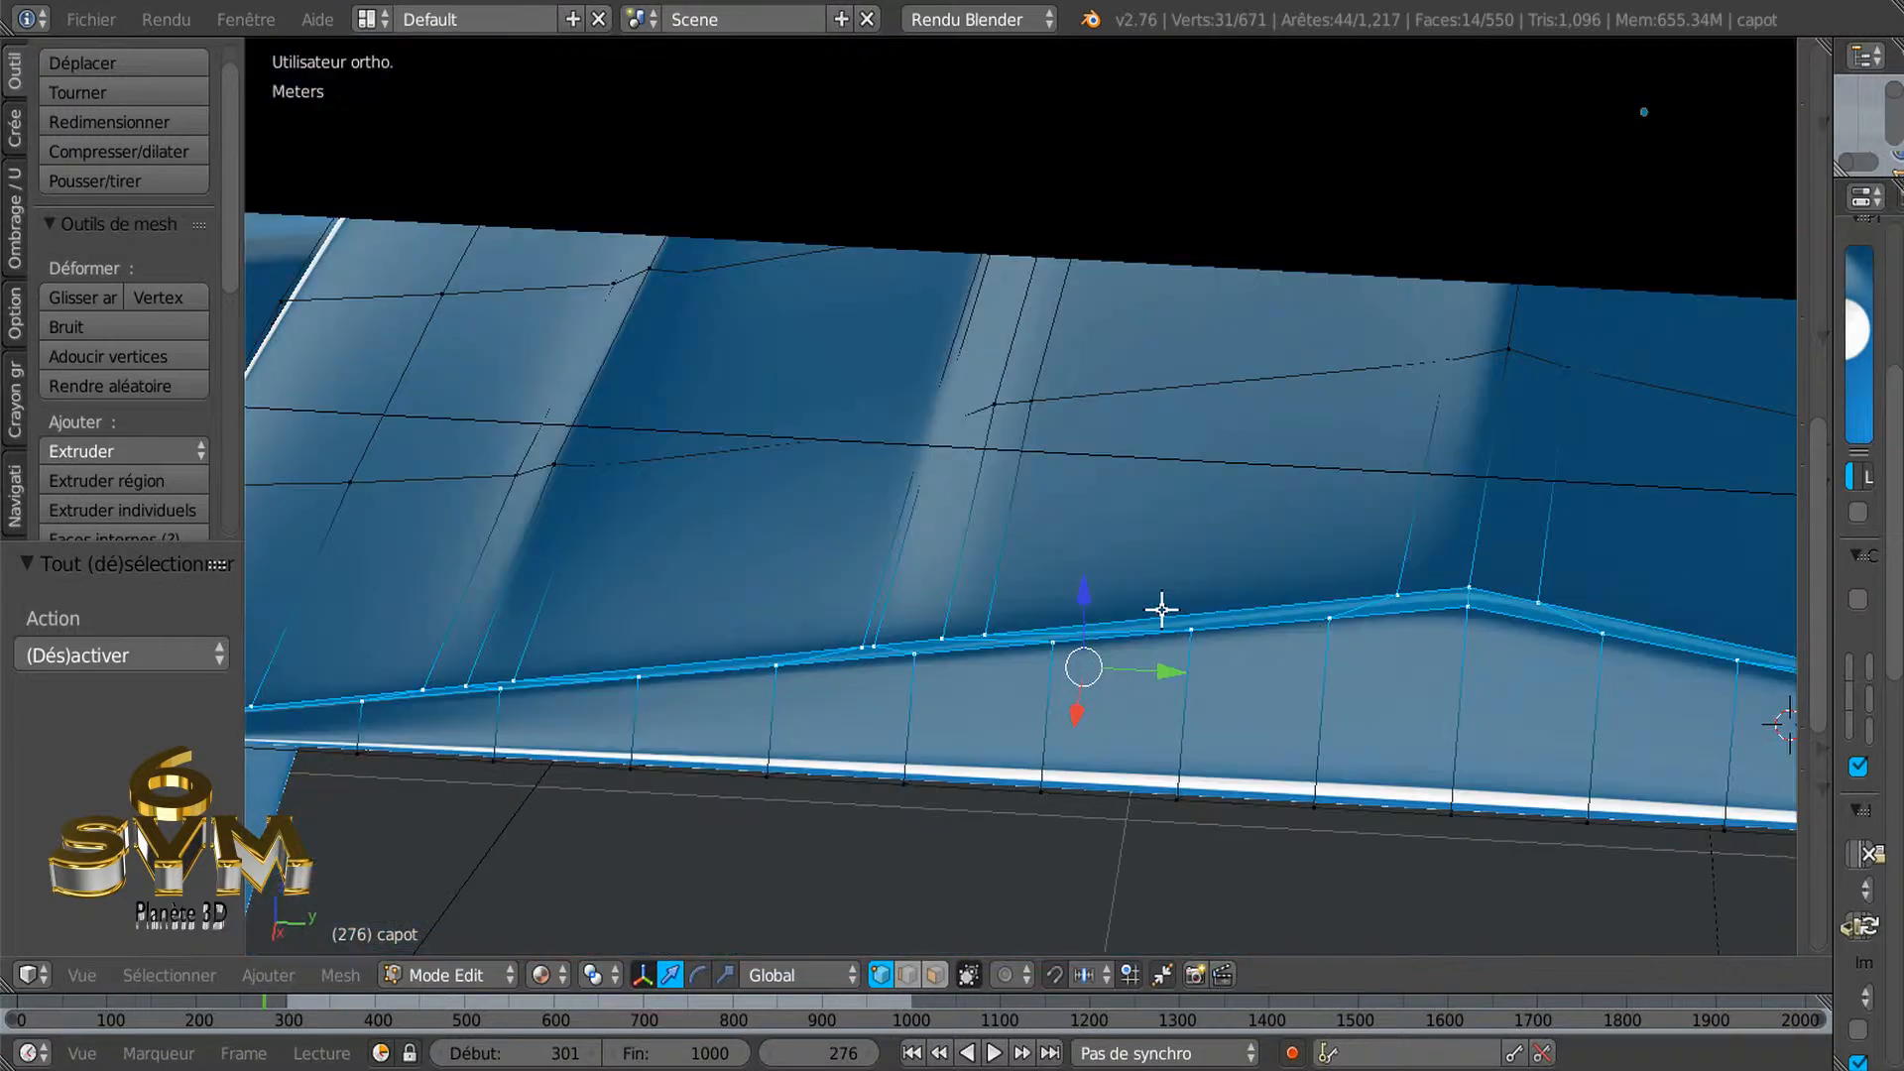
{"action": "middle_click_drag", "start_coordinate": [1412, 623], "coordinate": [885, 531], "text": "shift"}
{"action": "middle_click_drag", "start_coordinate": [1547, 608], "coordinate": [1019, 446], "text": "shift"}
{"action": "middle_click_drag", "start_coordinate": [1390, 545], "coordinate": [1343, 527], "text": "shift"}
{"action": "key", "text": "c"}
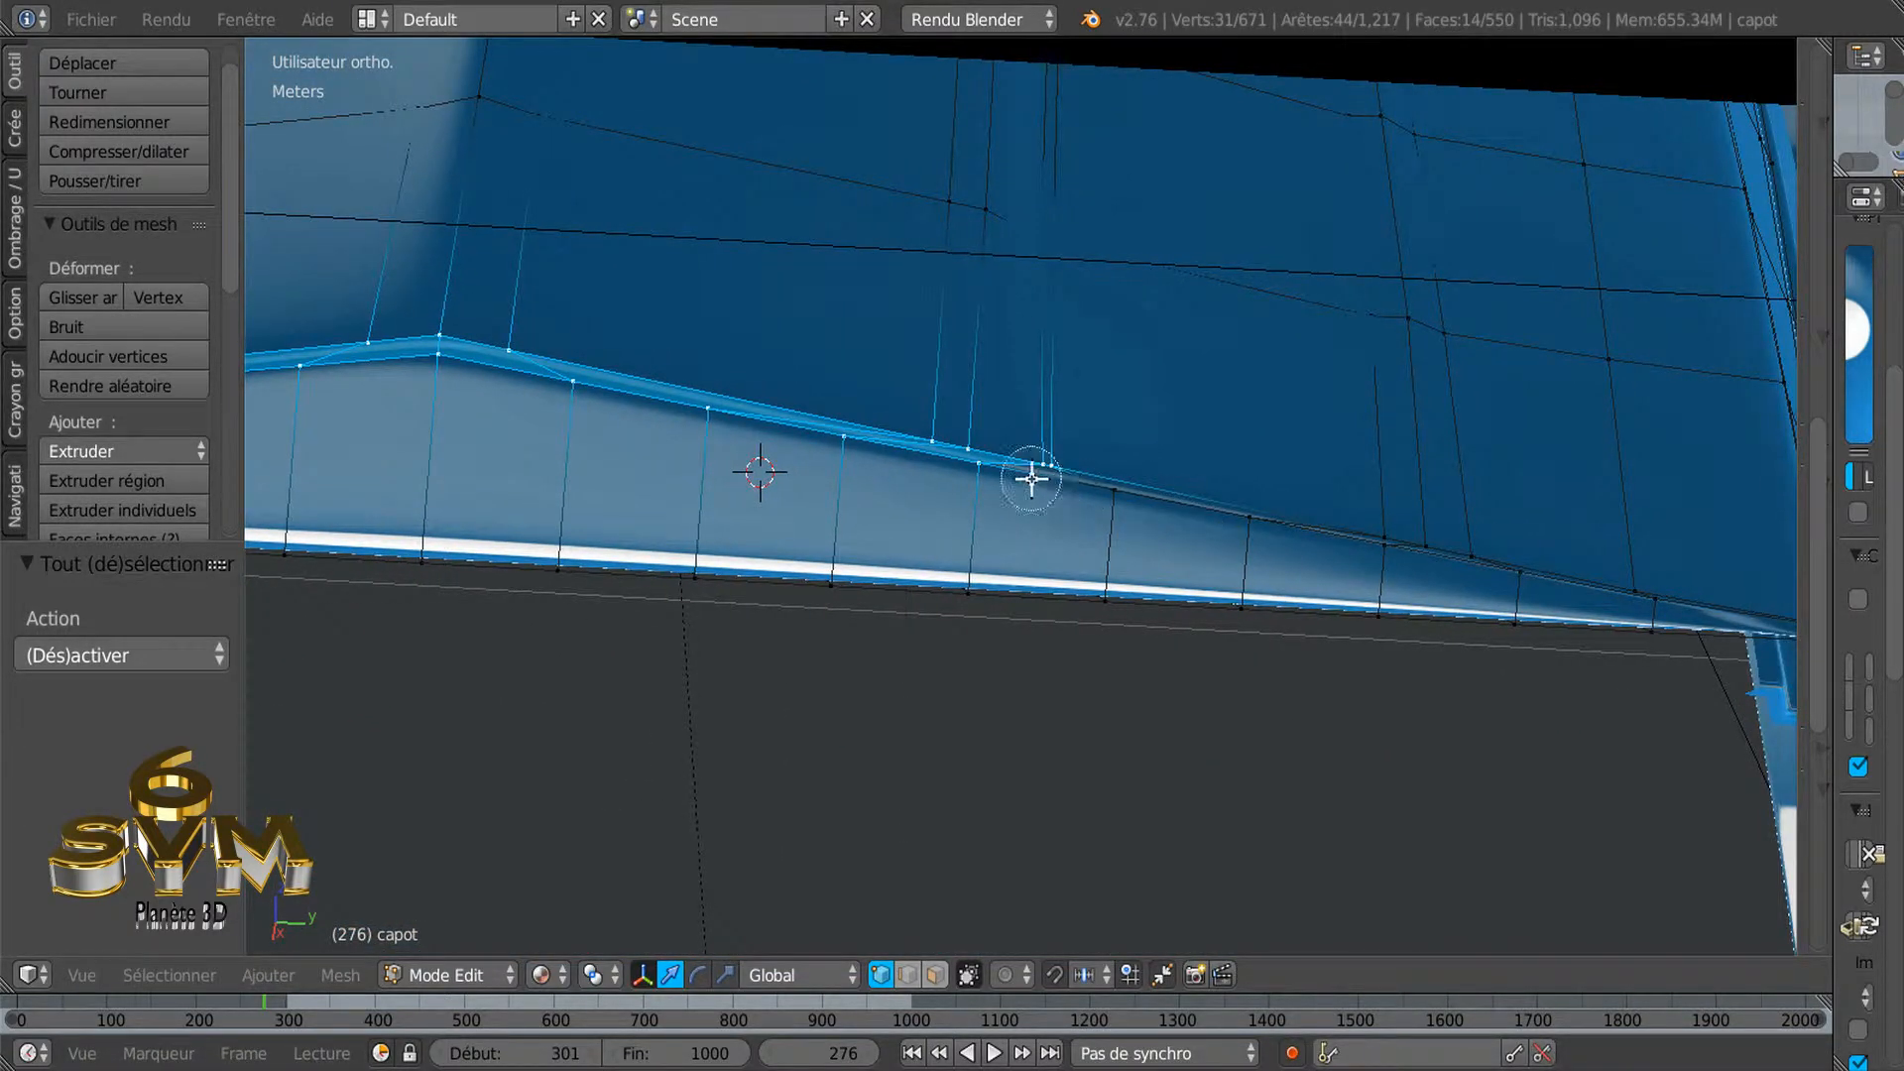
{"action": "left_click_drag", "start_coordinate": [1173, 502], "coordinate": [1402, 536]}
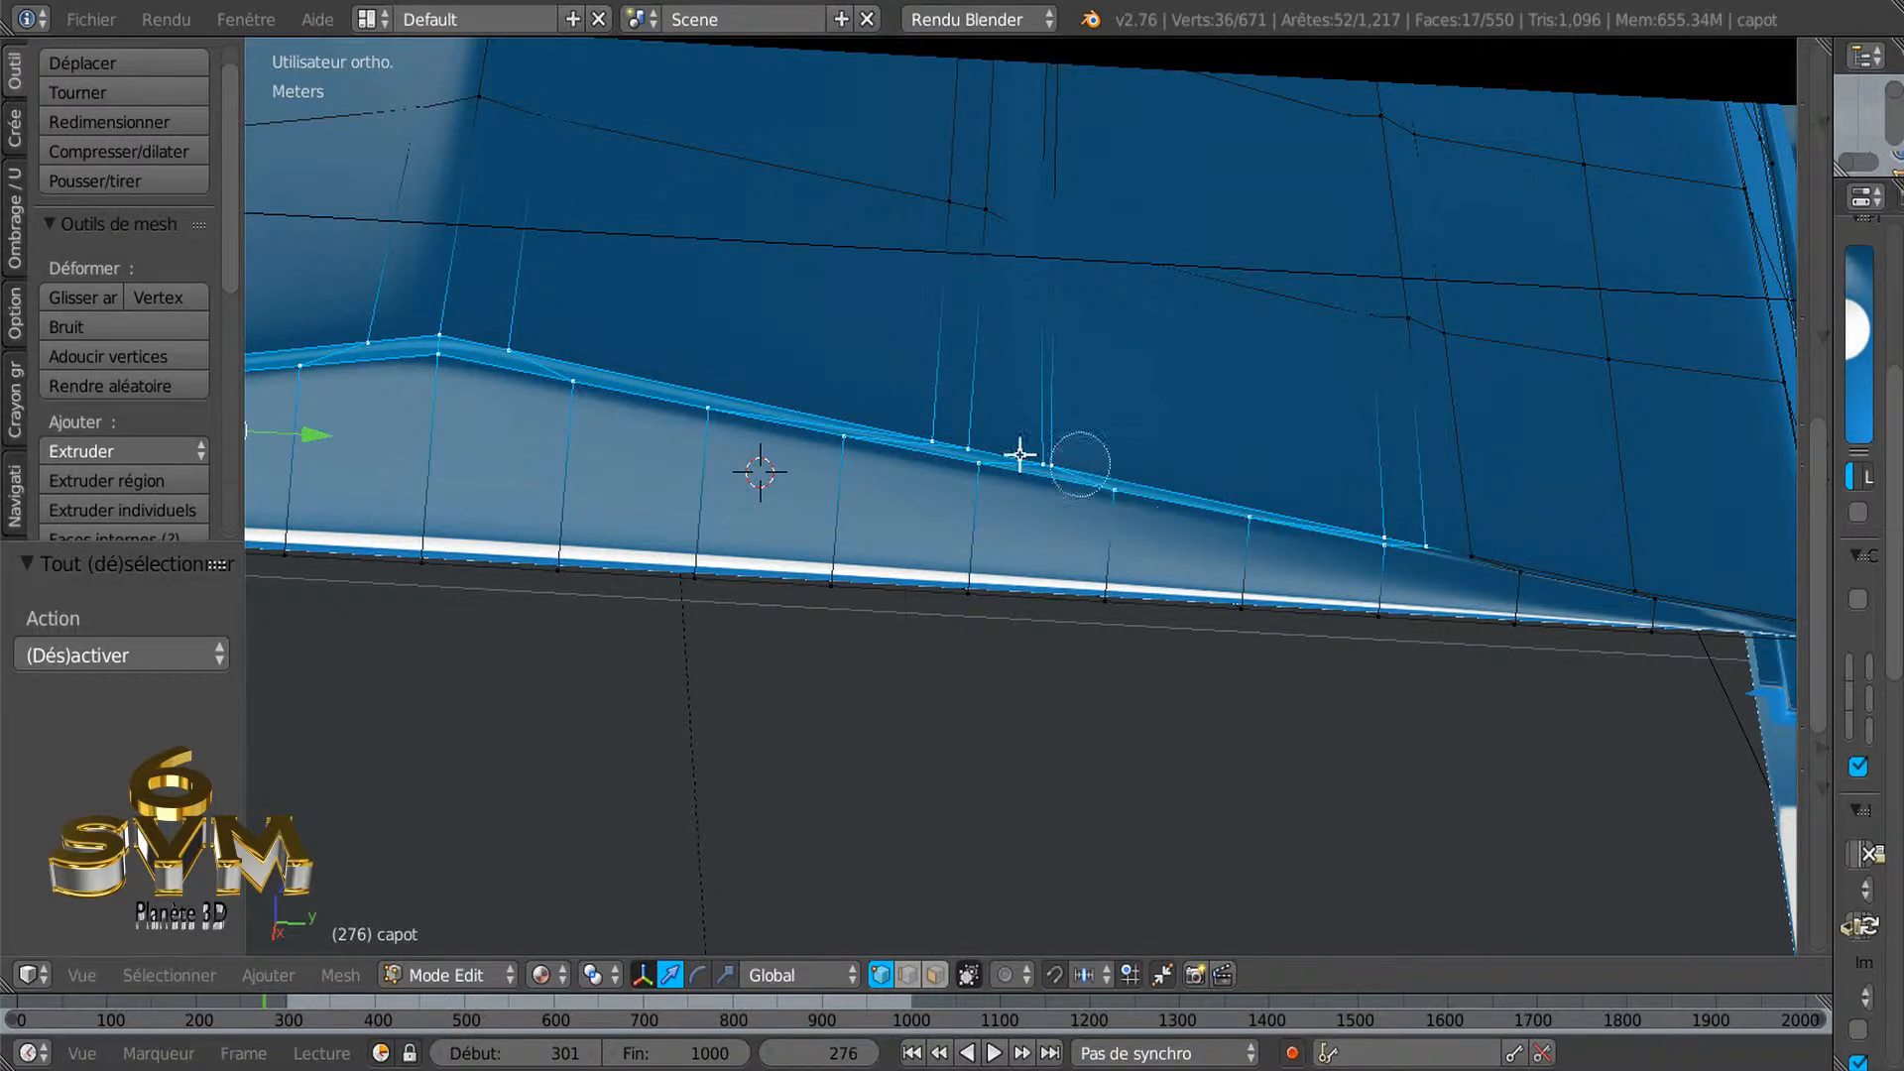
{"action": "left_click_drag", "start_coordinate": [1275, 497], "coordinate": [1632, 567]}
{"action": "right_click", "coordinate": [1632, 567]}
Add the remaining fold vertices at the far rear corner of the hood to the circle selection
{"action": "mouse_move", "coordinate": [1431, 480]}
{"action": "middle_mouse_down", "text": "shift"}
{"action": "mouse_move", "coordinate": [1253, 464]}
{"action": "mouse_move", "coordinate": [1160, 610]}
{"action": "mouse_move", "coordinate": [1188, 628]}
{"action": "mouse_move", "coordinate": [1124, 584]}
{"action": "middle_mouse_up", "text": "shift"}
{"action": "scroll", "coordinate": [1161, 610], "scroll_direction": "up", "scroll_amount": 3}
{"action": "scroll", "coordinate": [1124, 584], "scroll_direction": "up", "scroll_amount": 2}
{"action": "scroll", "coordinate": [1078, 742], "scroll_direction": "up", "scroll_amount": 2}
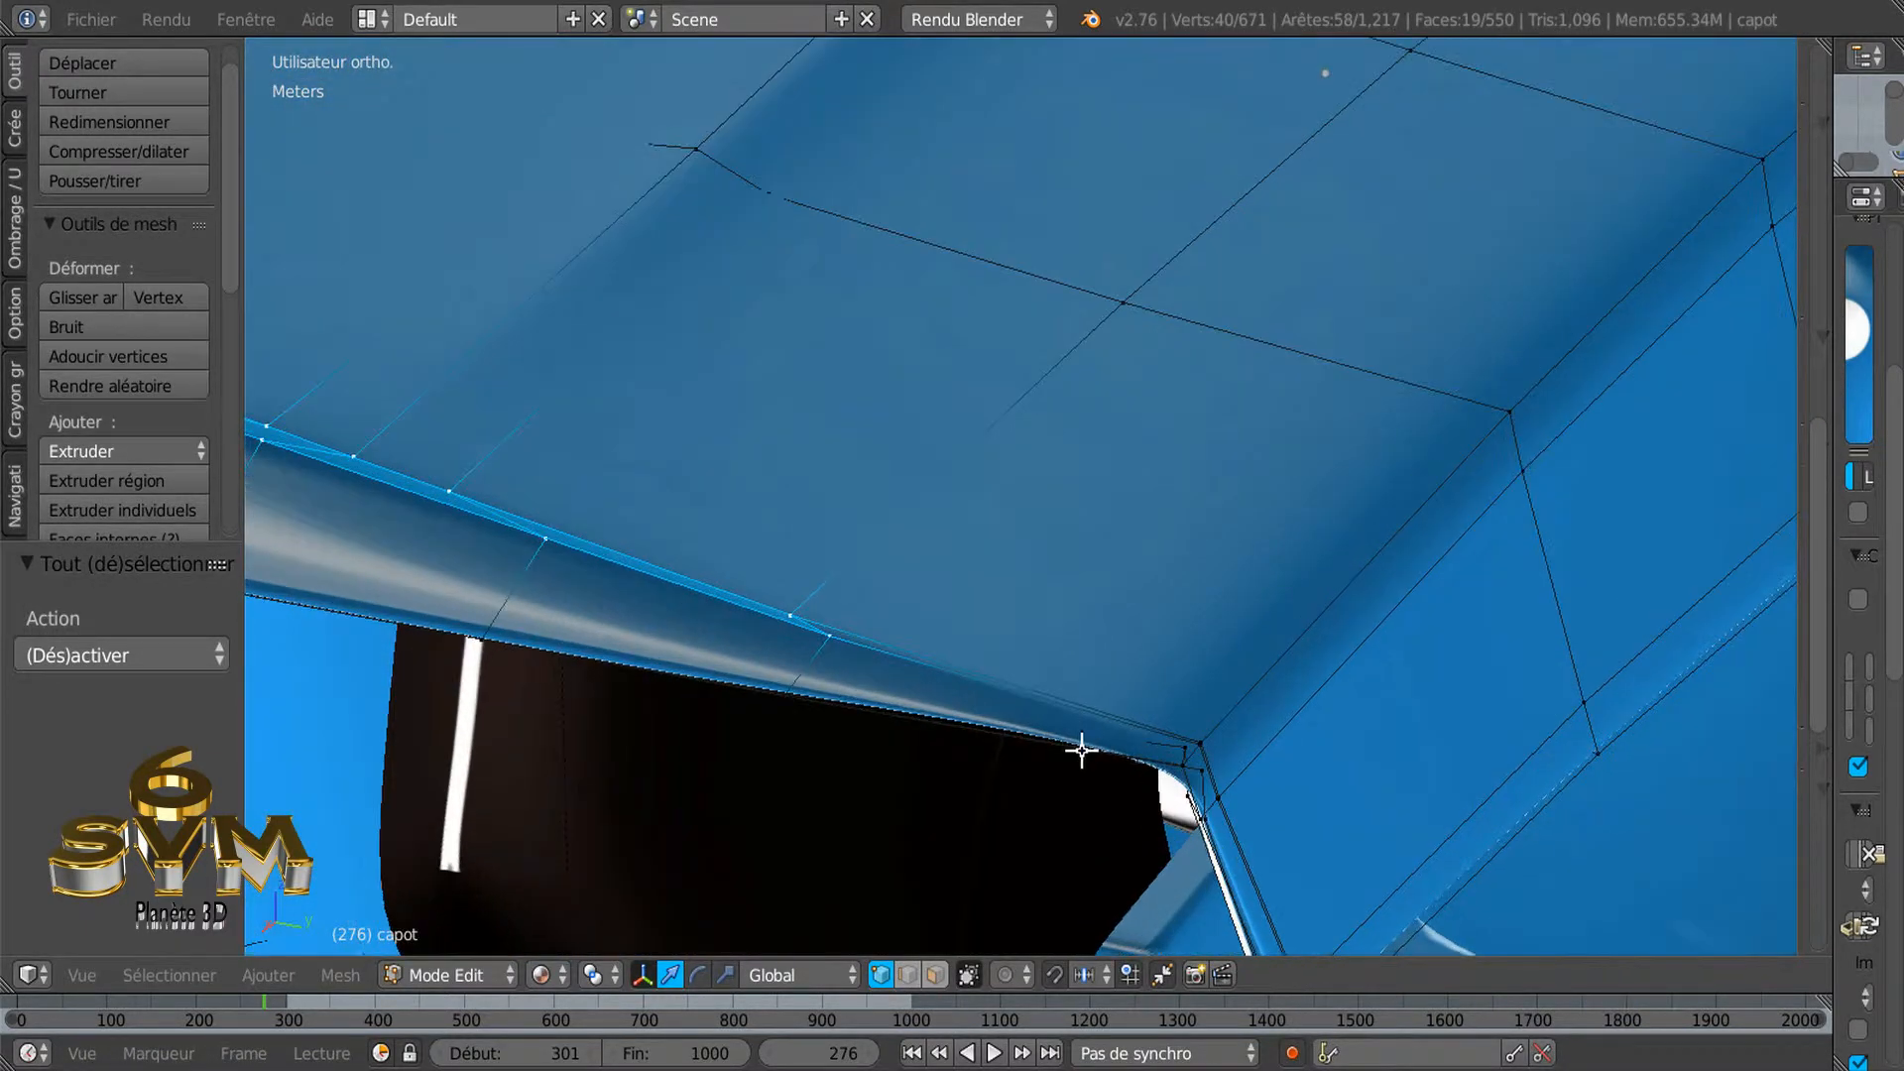
{"action": "scroll", "coordinate": [1139, 739], "scroll_direction": "up", "scroll_amount": 2}
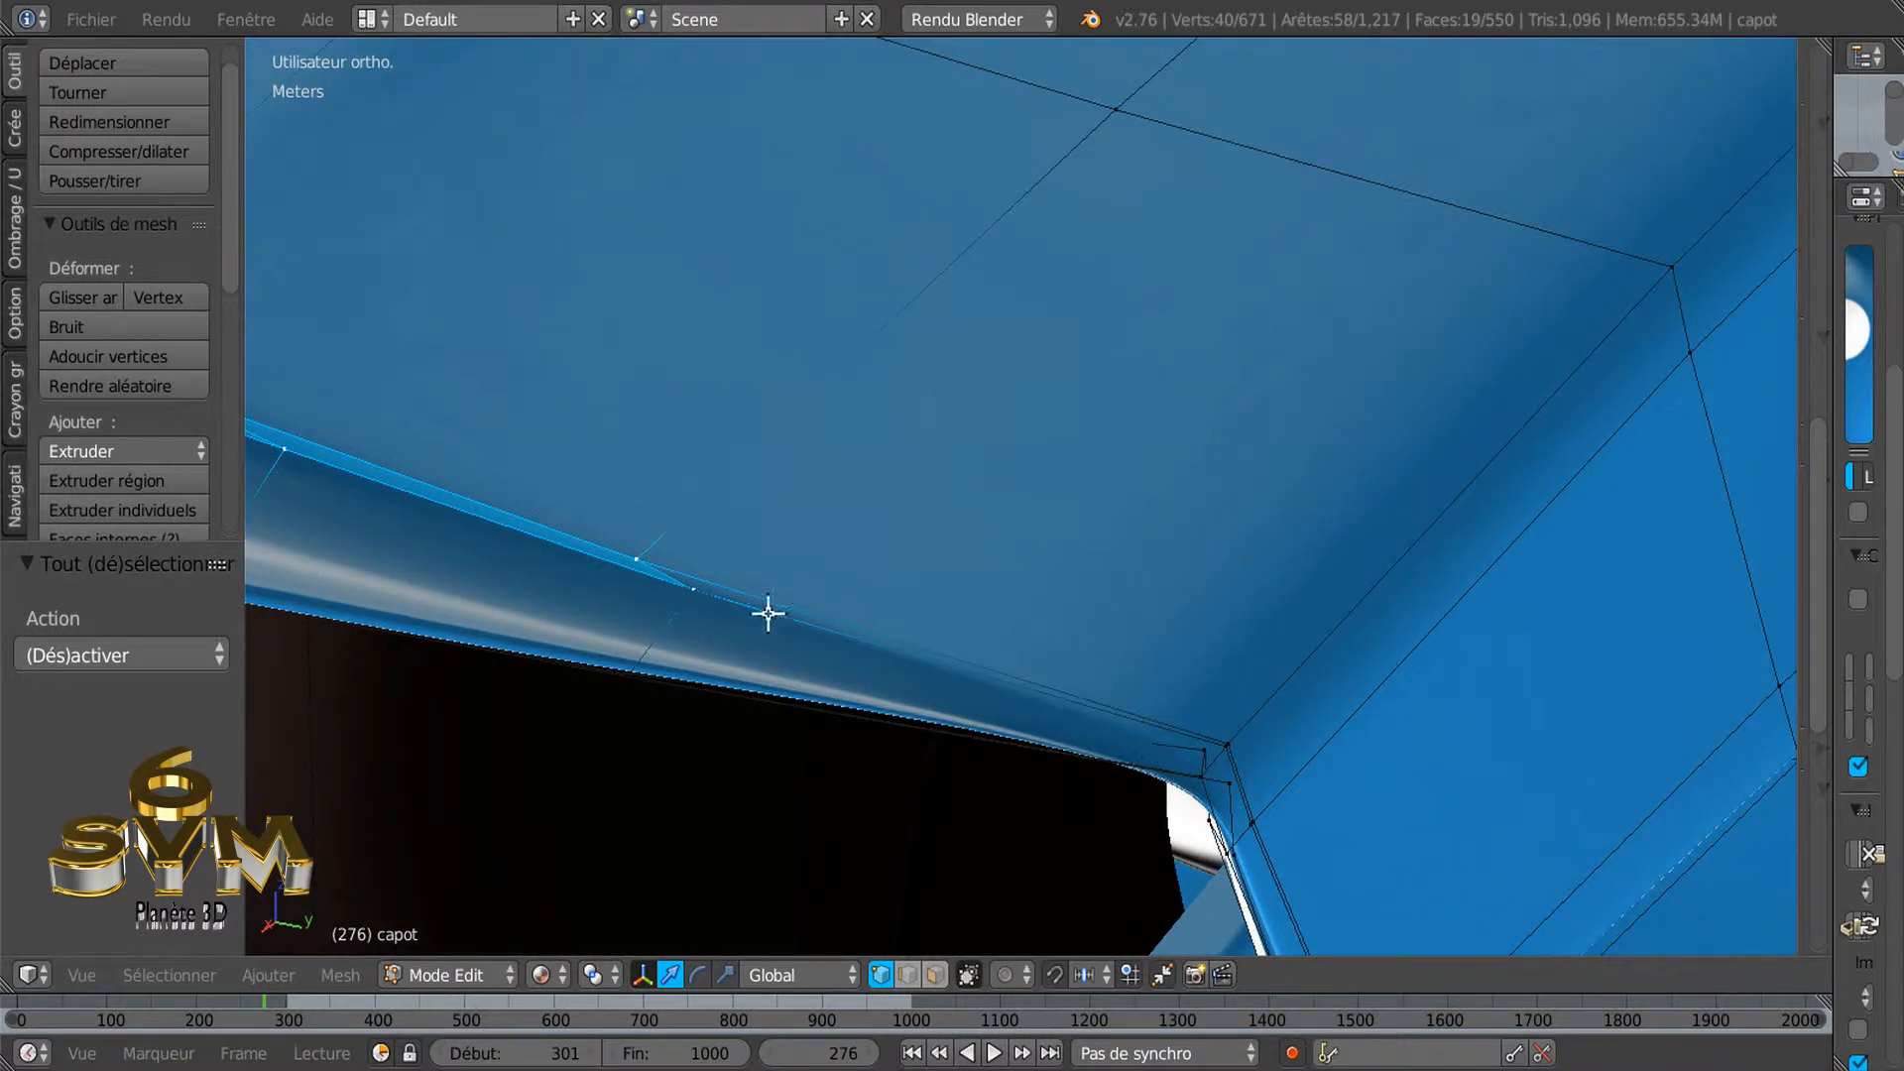
{"action": "middle_click_drag", "start_coordinate": [1284, 786], "coordinate": [1275, 783]}
{"action": "key", "text": "c"}
{"action": "left_click", "coordinate": [1202, 709]}
{"action": "key", "text": "Escape"}
Check the completed selection along the whole rear fold of the hood from behind
{"action": "scroll", "coordinate": [1102, 807], "scroll_direction": "down", "scroll_amount": 2}
{"action": "middle_click_drag", "start_coordinate": [1143, 812], "coordinate": [1259, 637]}
{"action": "middle_click_drag", "start_coordinate": [1415, 318], "coordinate": [1042, 581]}
{"action": "middle_click_drag", "start_coordinate": [774, 621], "coordinate": [1062, 658]}
{"action": "scroll", "coordinate": [837, 641], "scroll_direction": "down", "scroll_amount": 2}
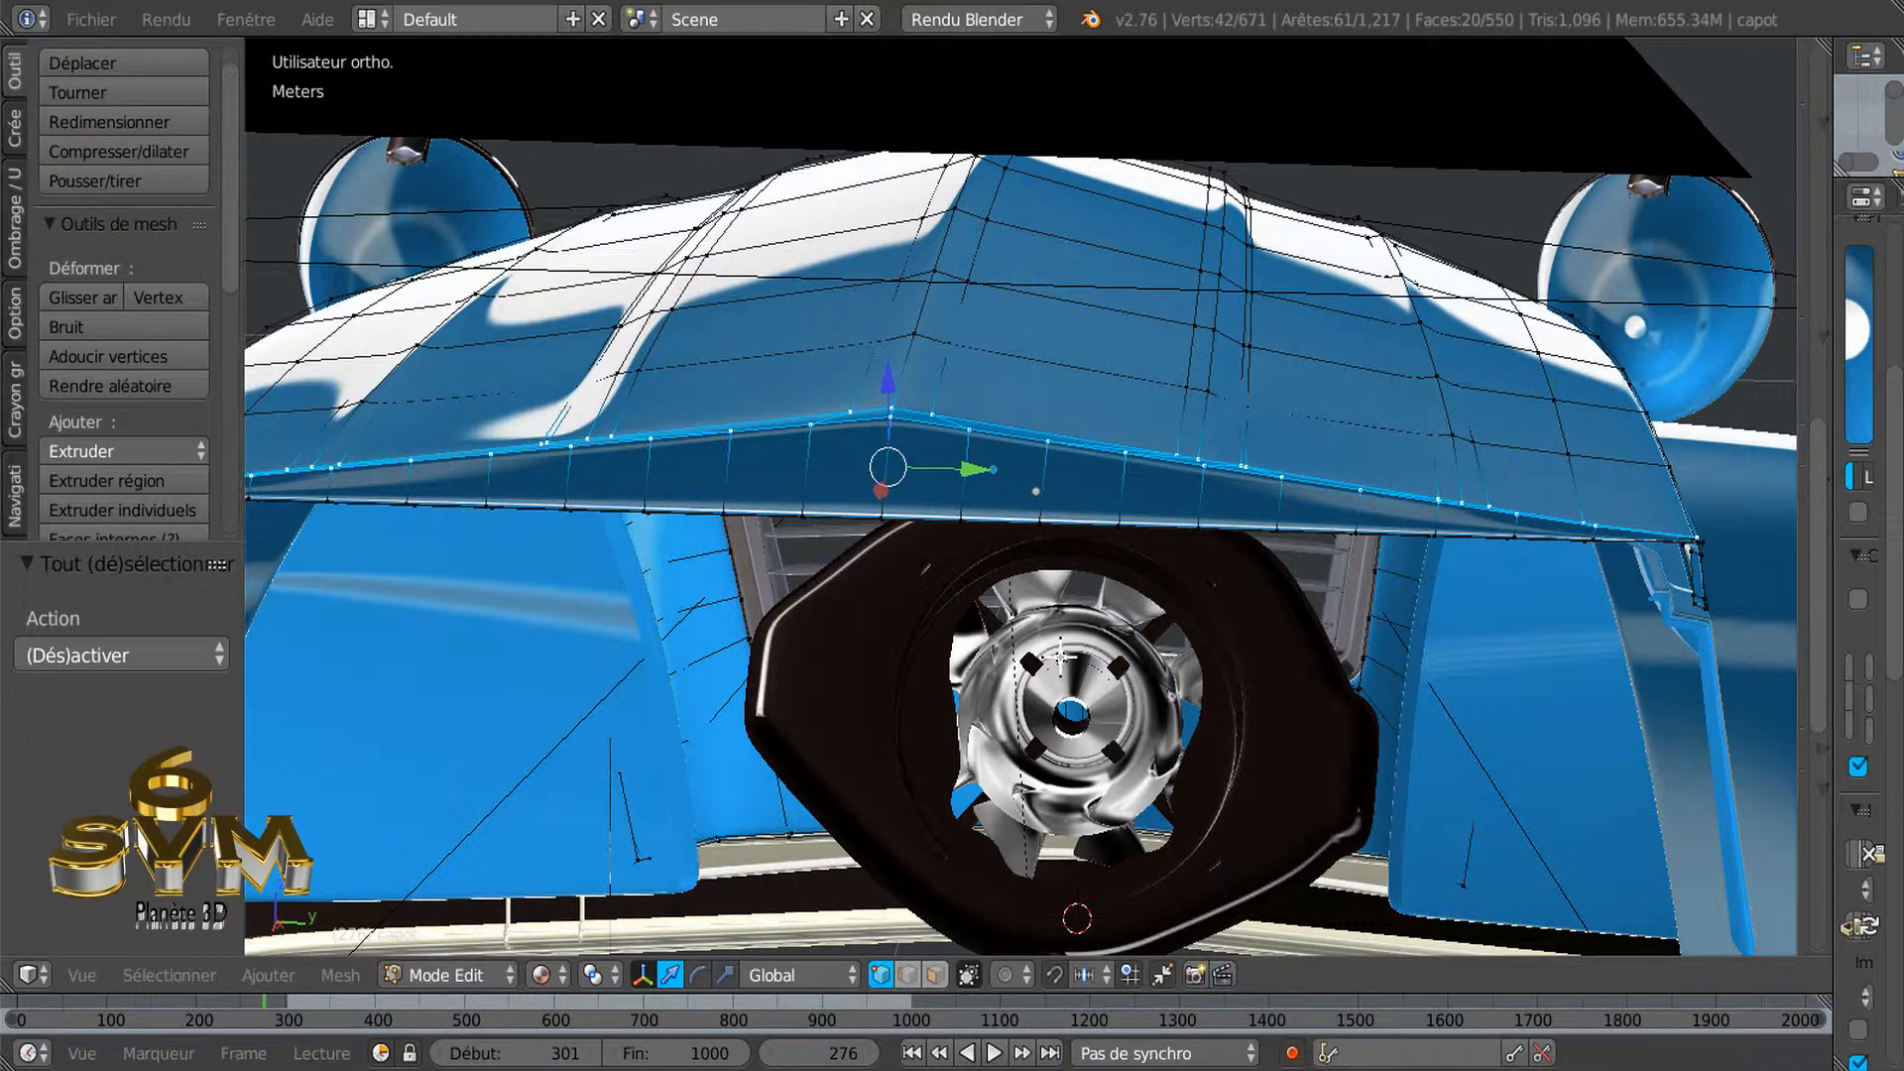
{"action": "key", "text": "ctrl+KP_3"}
{"action": "key", "text": "ctrl+KP_1"}
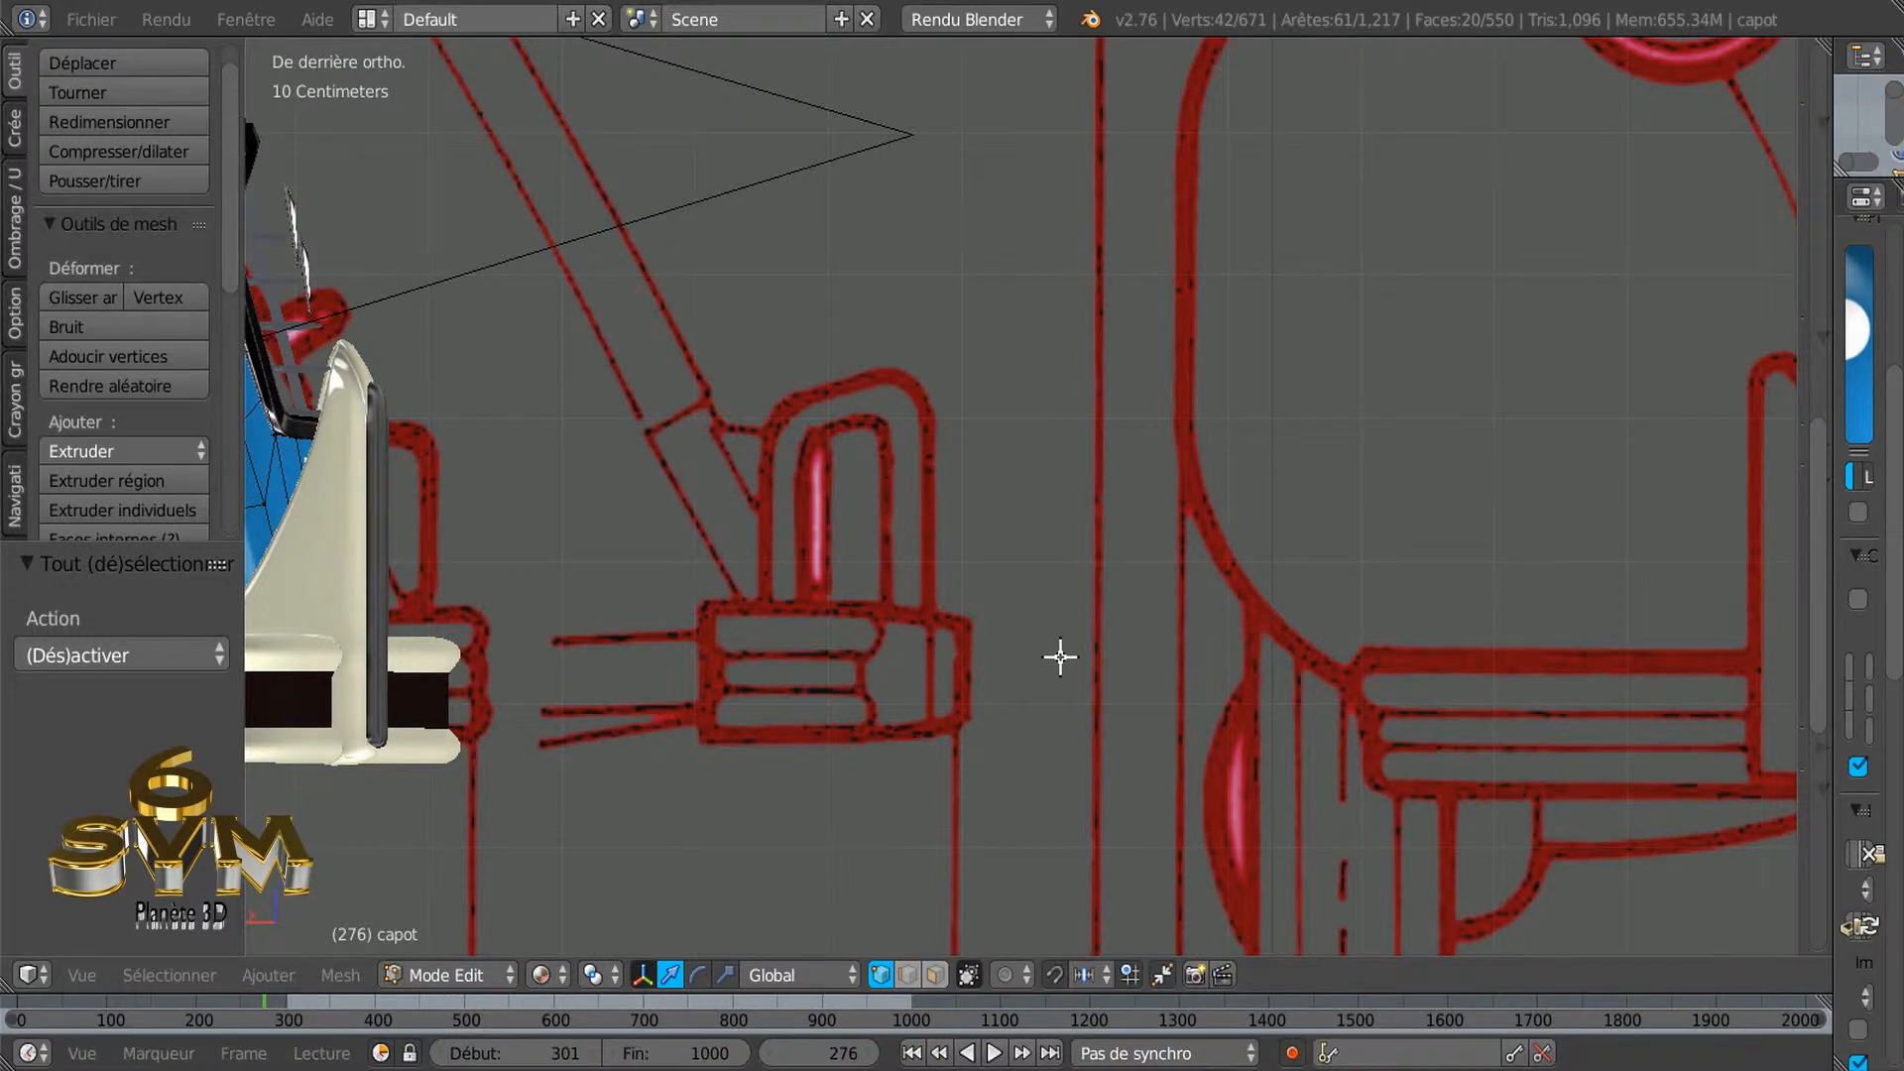
Scale the selected rear fold vertices by 0.542 along the X axis in the front orthographic view
{"action": "key", "text": "KP_1"}
{"action": "scroll", "coordinate": [1074, 654], "scroll_direction": "down", "scroll_amount": 2}
{"action": "middle_click_drag", "start_coordinate": [1470, 519], "coordinate": [684, 616], "text": "shift"}
{"action": "scroll", "coordinate": [949, 519], "scroll_direction": "down", "scroll_amount": 1}
{"action": "scroll", "coordinate": [949, 518], "scroll_direction": "down", "scroll_amount": 1}
{"action": "middle_click_drag", "start_coordinate": [1296, 443], "coordinate": [1097, 604], "text": "shift"}
{"action": "scroll", "coordinate": [1097, 604], "scroll_direction": "up", "scroll_amount": 1}
{"action": "scroll", "coordinate": [1128, 530], "scroll_direction": "up", "scroll_amount": 1}
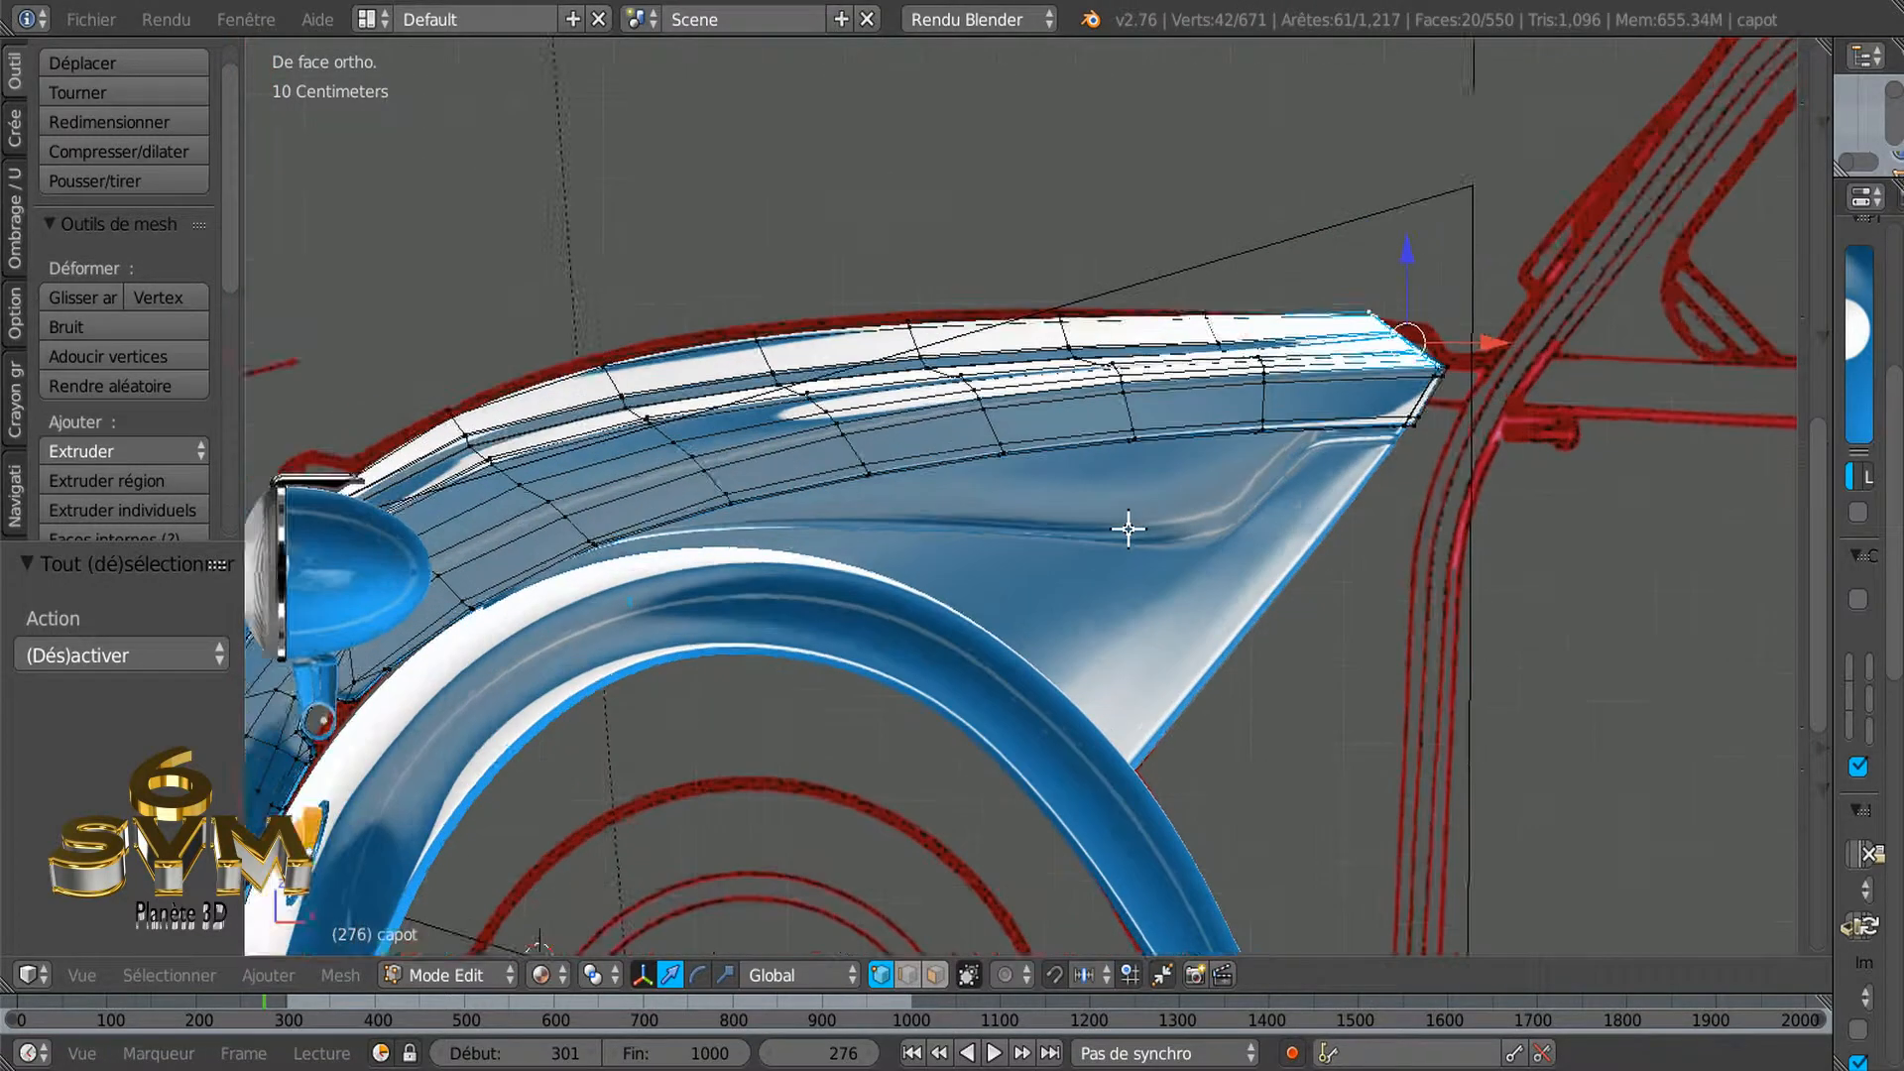
{"action": "scroll", "coordinate": [1128, 528], "scroll_direction": "up", "scroll_amount": 1}
{"action": "middle_click_drag", "start_coordinate": [1339, 476], "coordinate": [1027, 619], "text": "shift"}
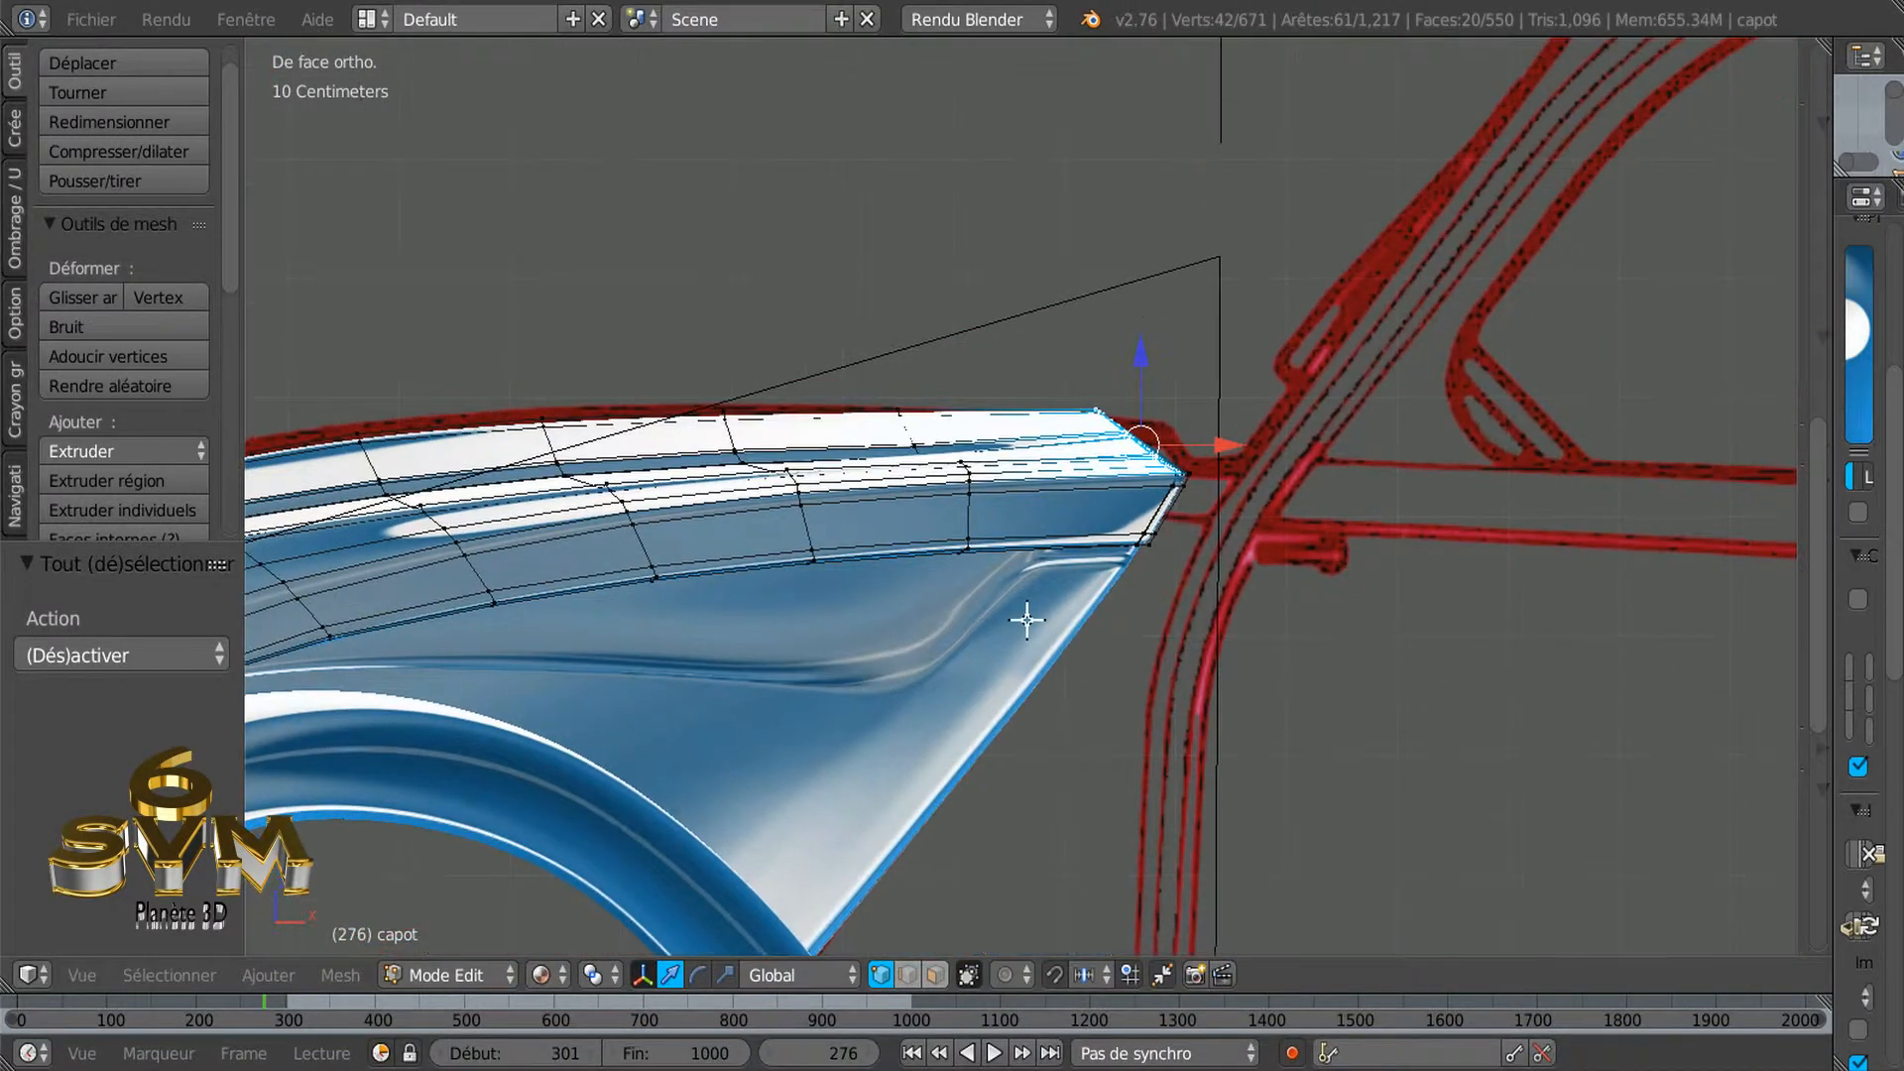
{"action": "scroll", "coordinate": [1139, 607], "scroll_direction": "up", "scroll_amount": 1}
{"action": "middle_click_drag", "start_coordinate": [1177, 556], "coordinate": [1152, 651], "text": "shift"}
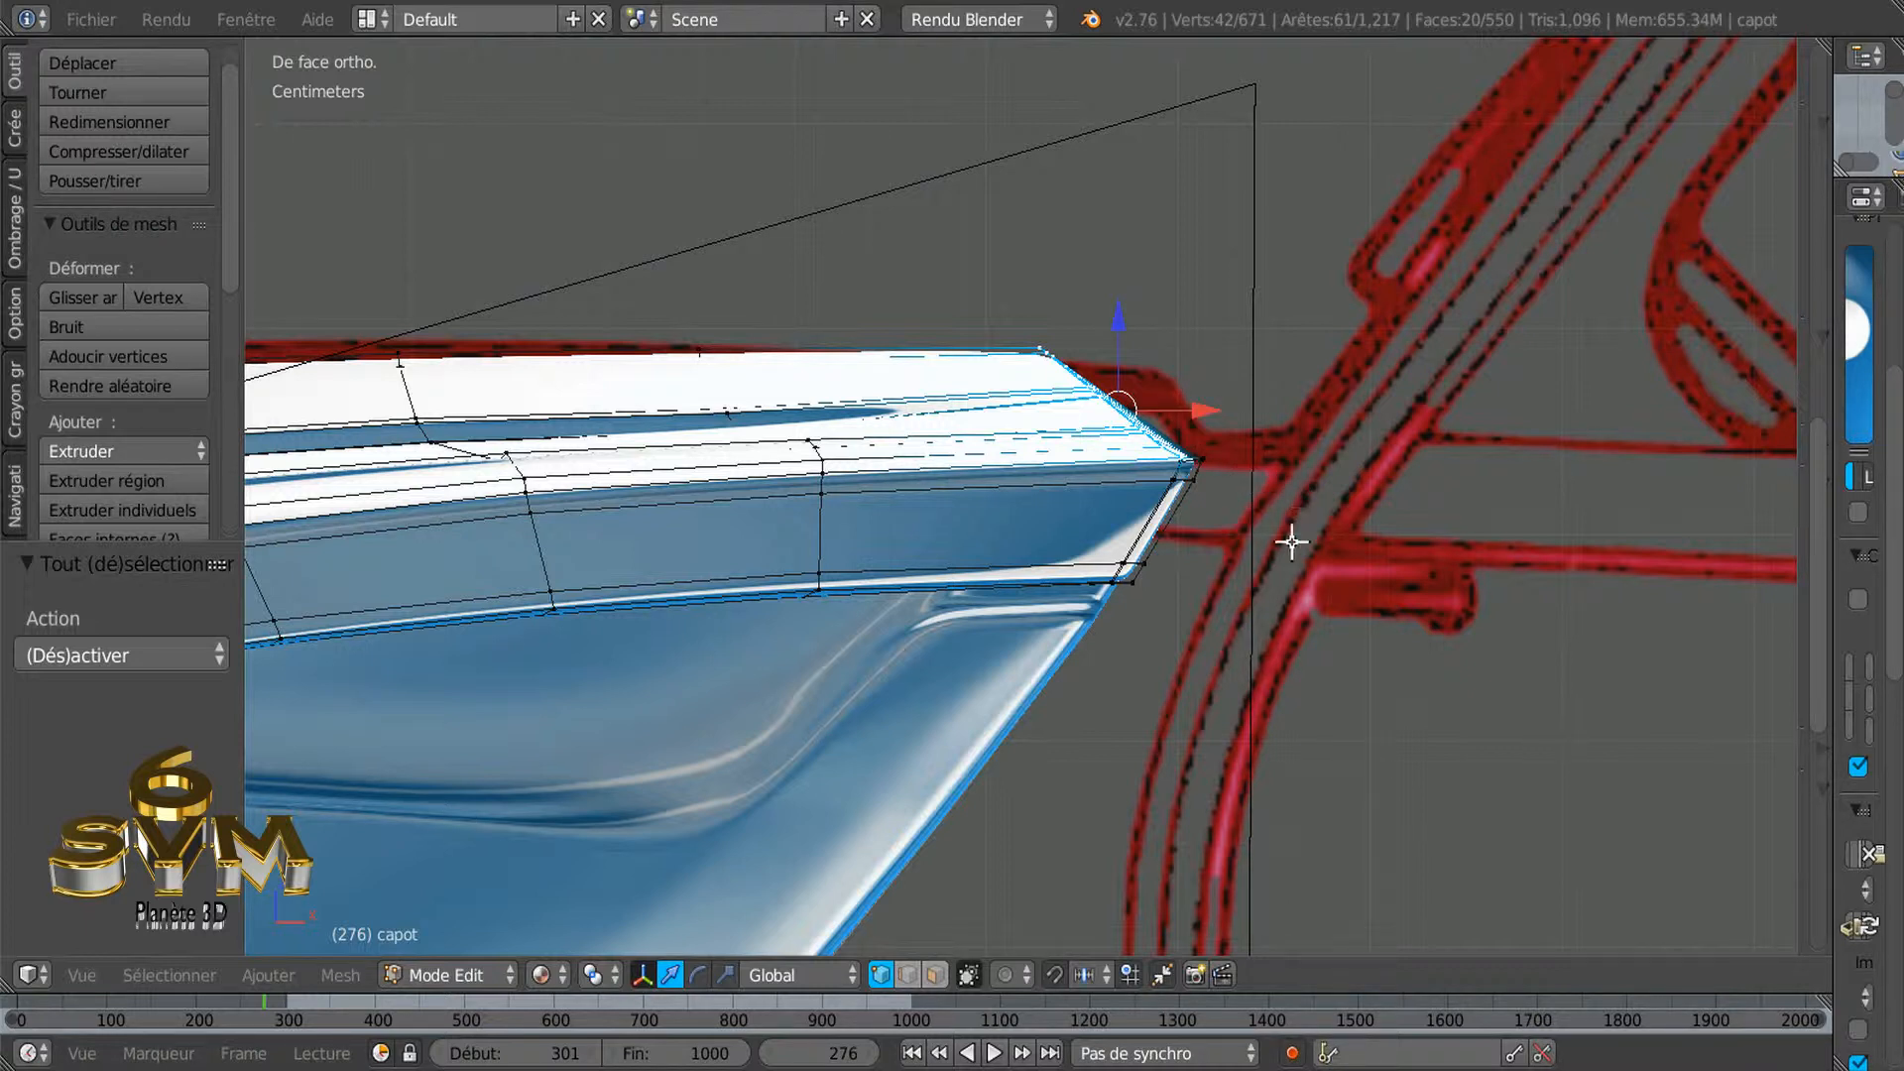
{"action": "left_click", "coordinate": [725, 975]}
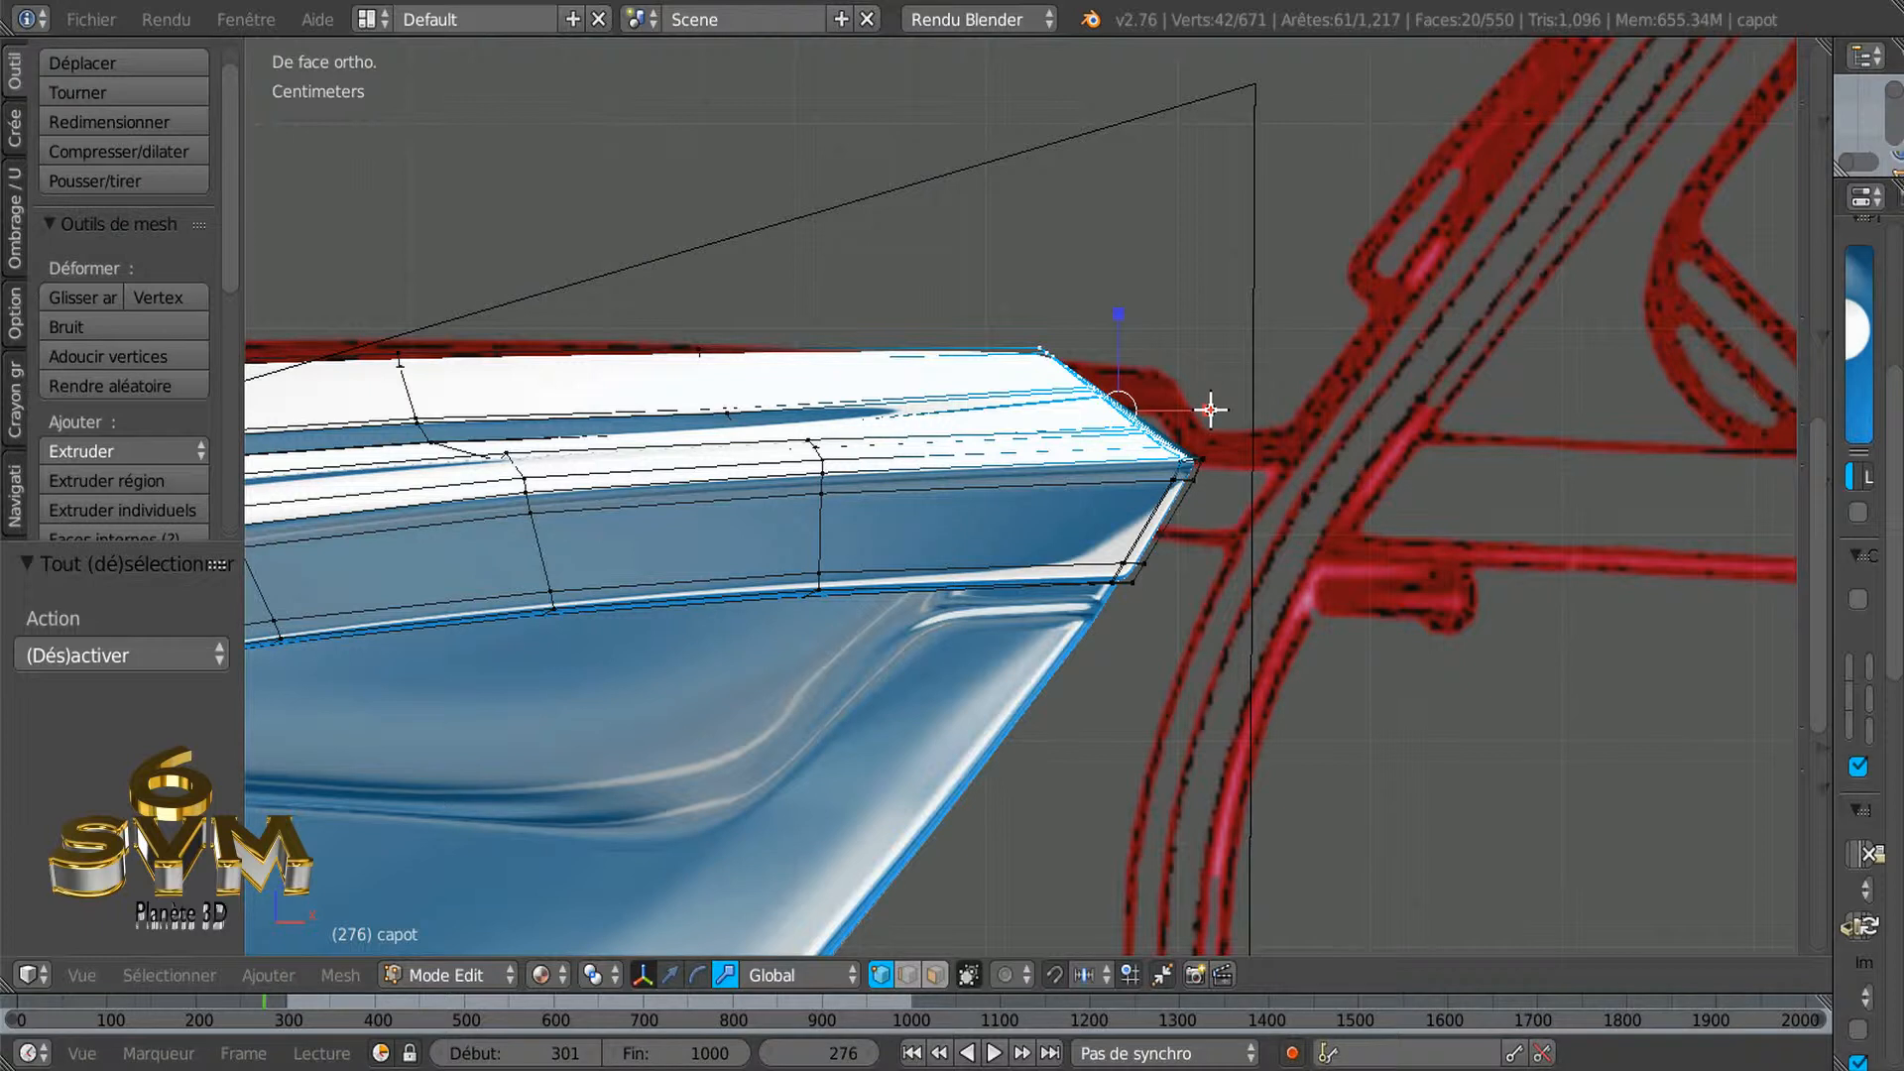
{"action": "left_click_drag", "start_coordinate": [1208, 410], "coordinate": [1169, 409]}
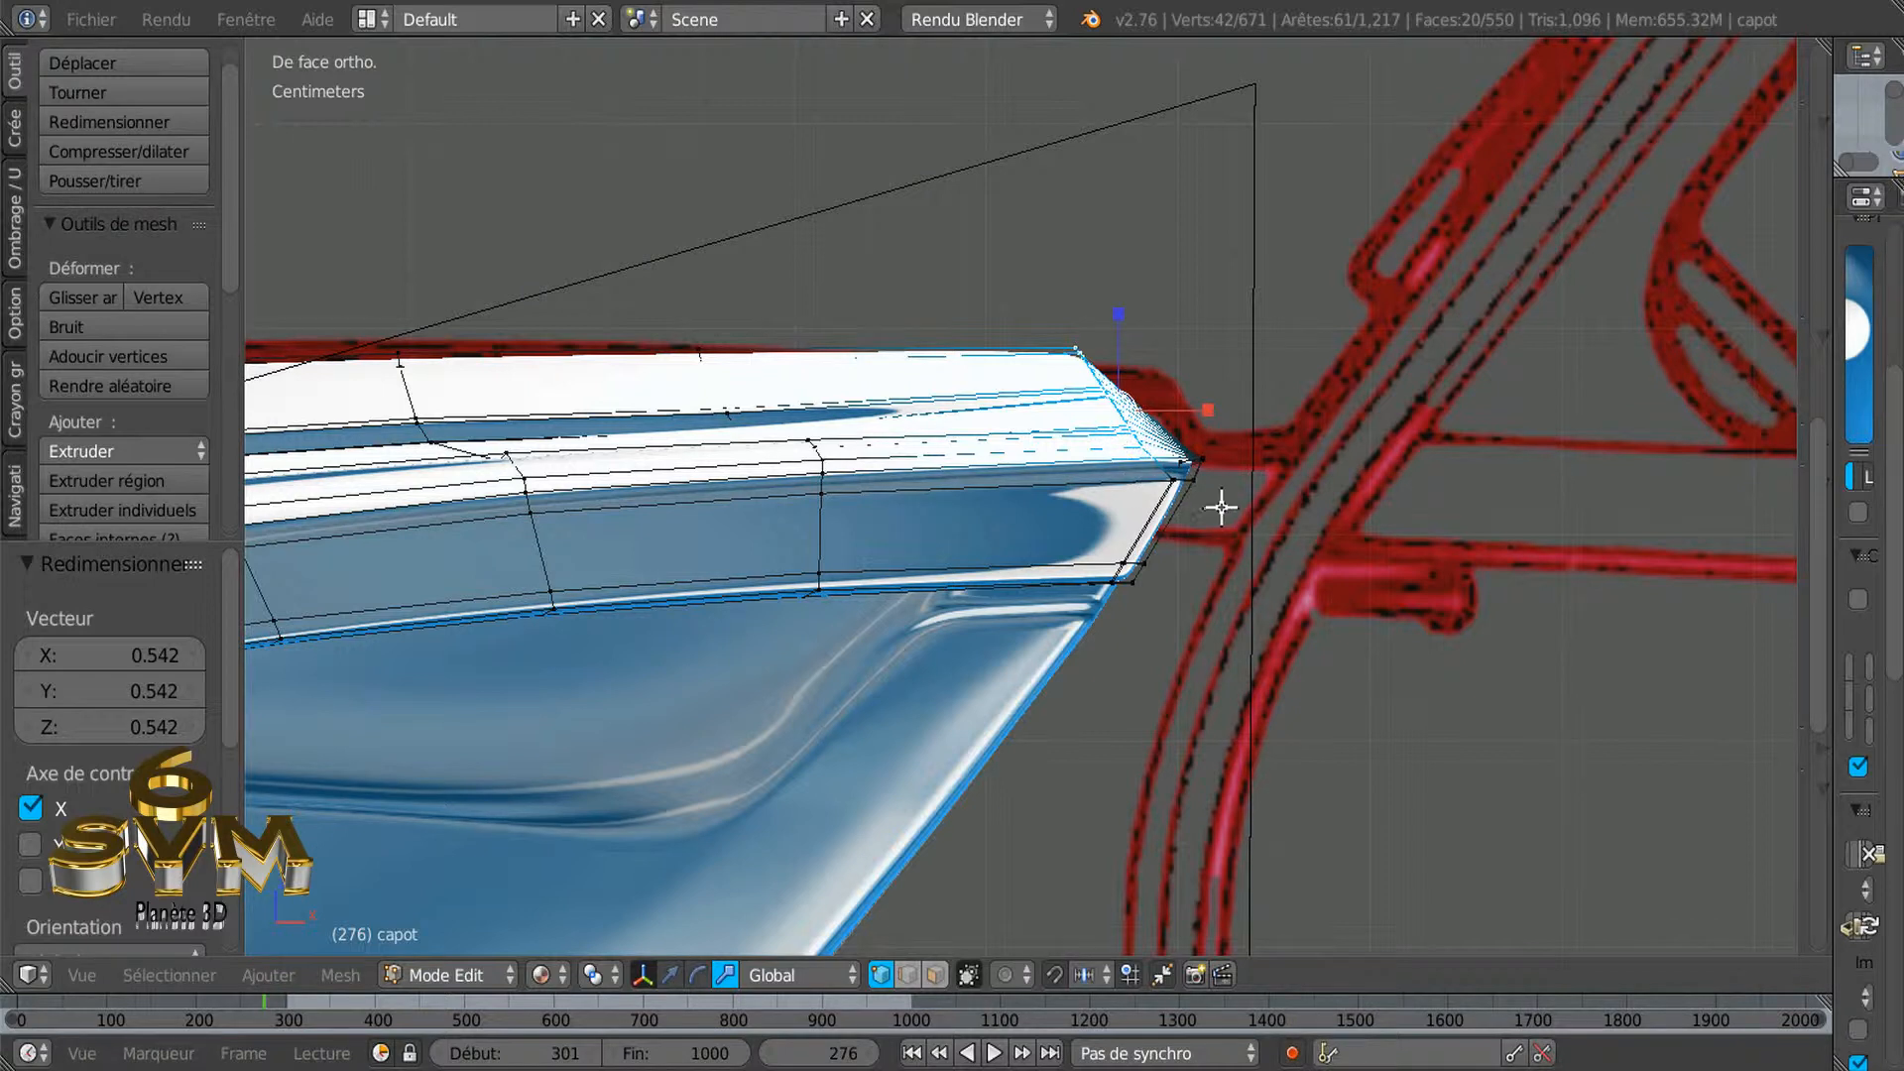
Display the hood in solid shading and move the selected rear fold vertices 1.739 cm along the X axis
{"action": "scroll", "coordinate": [1252, 623], "scroll_direction": "up", "scroll_amount": 4}
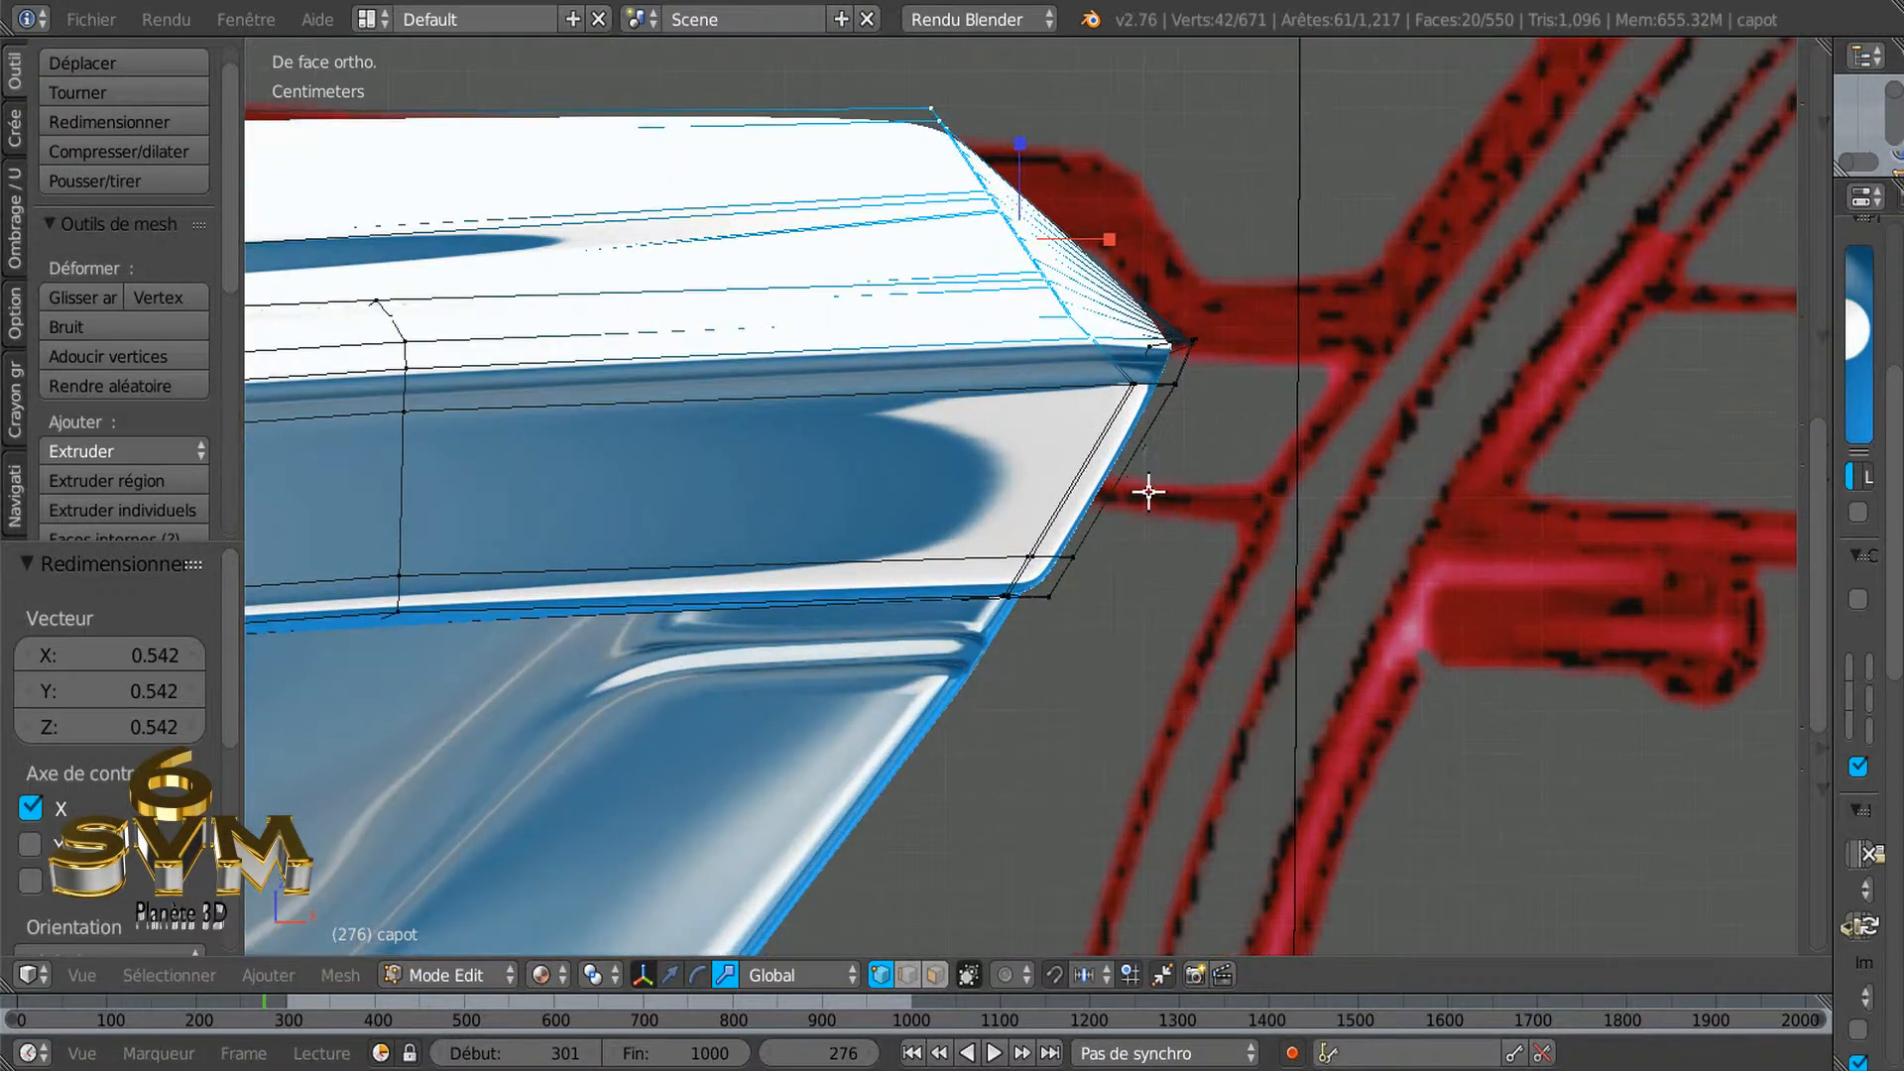
{"action": "left_click", "coordinate": [553, 977]}
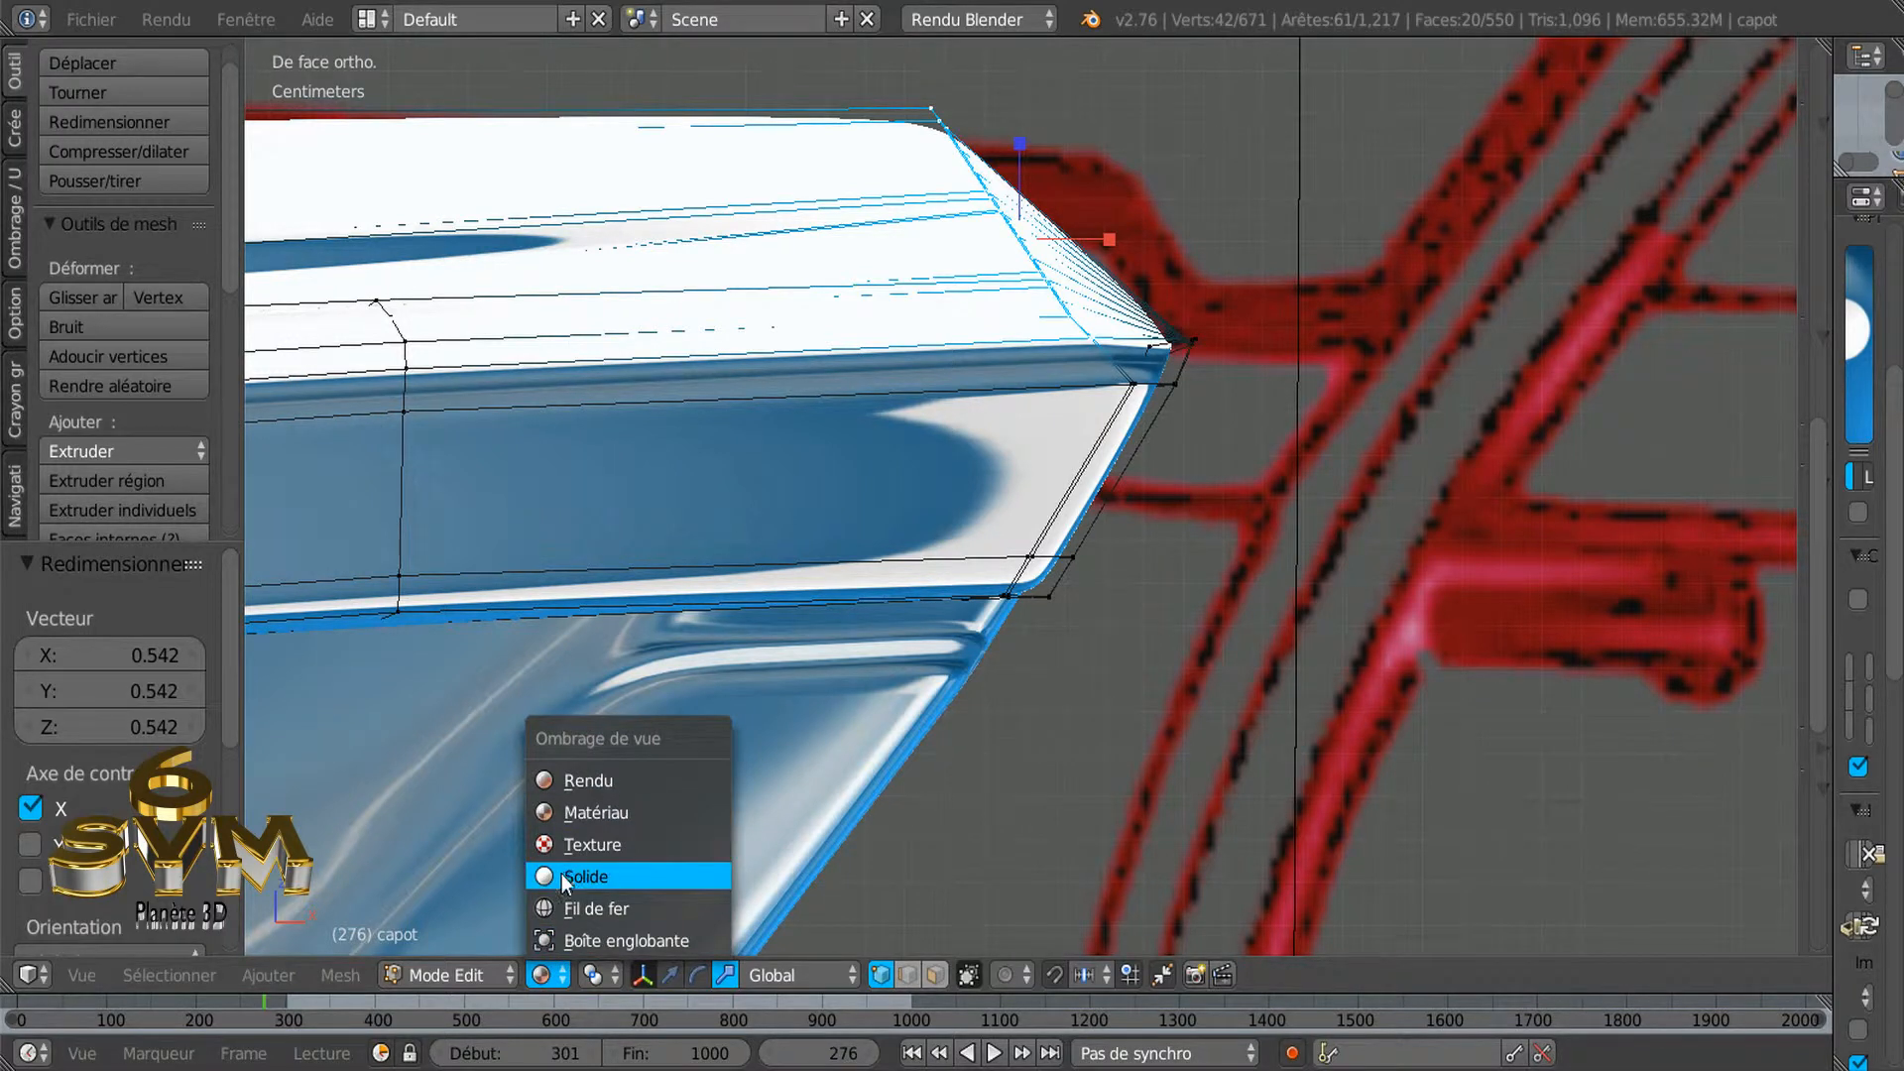
{"action": "left_click", "coordinate": [561, 875]}
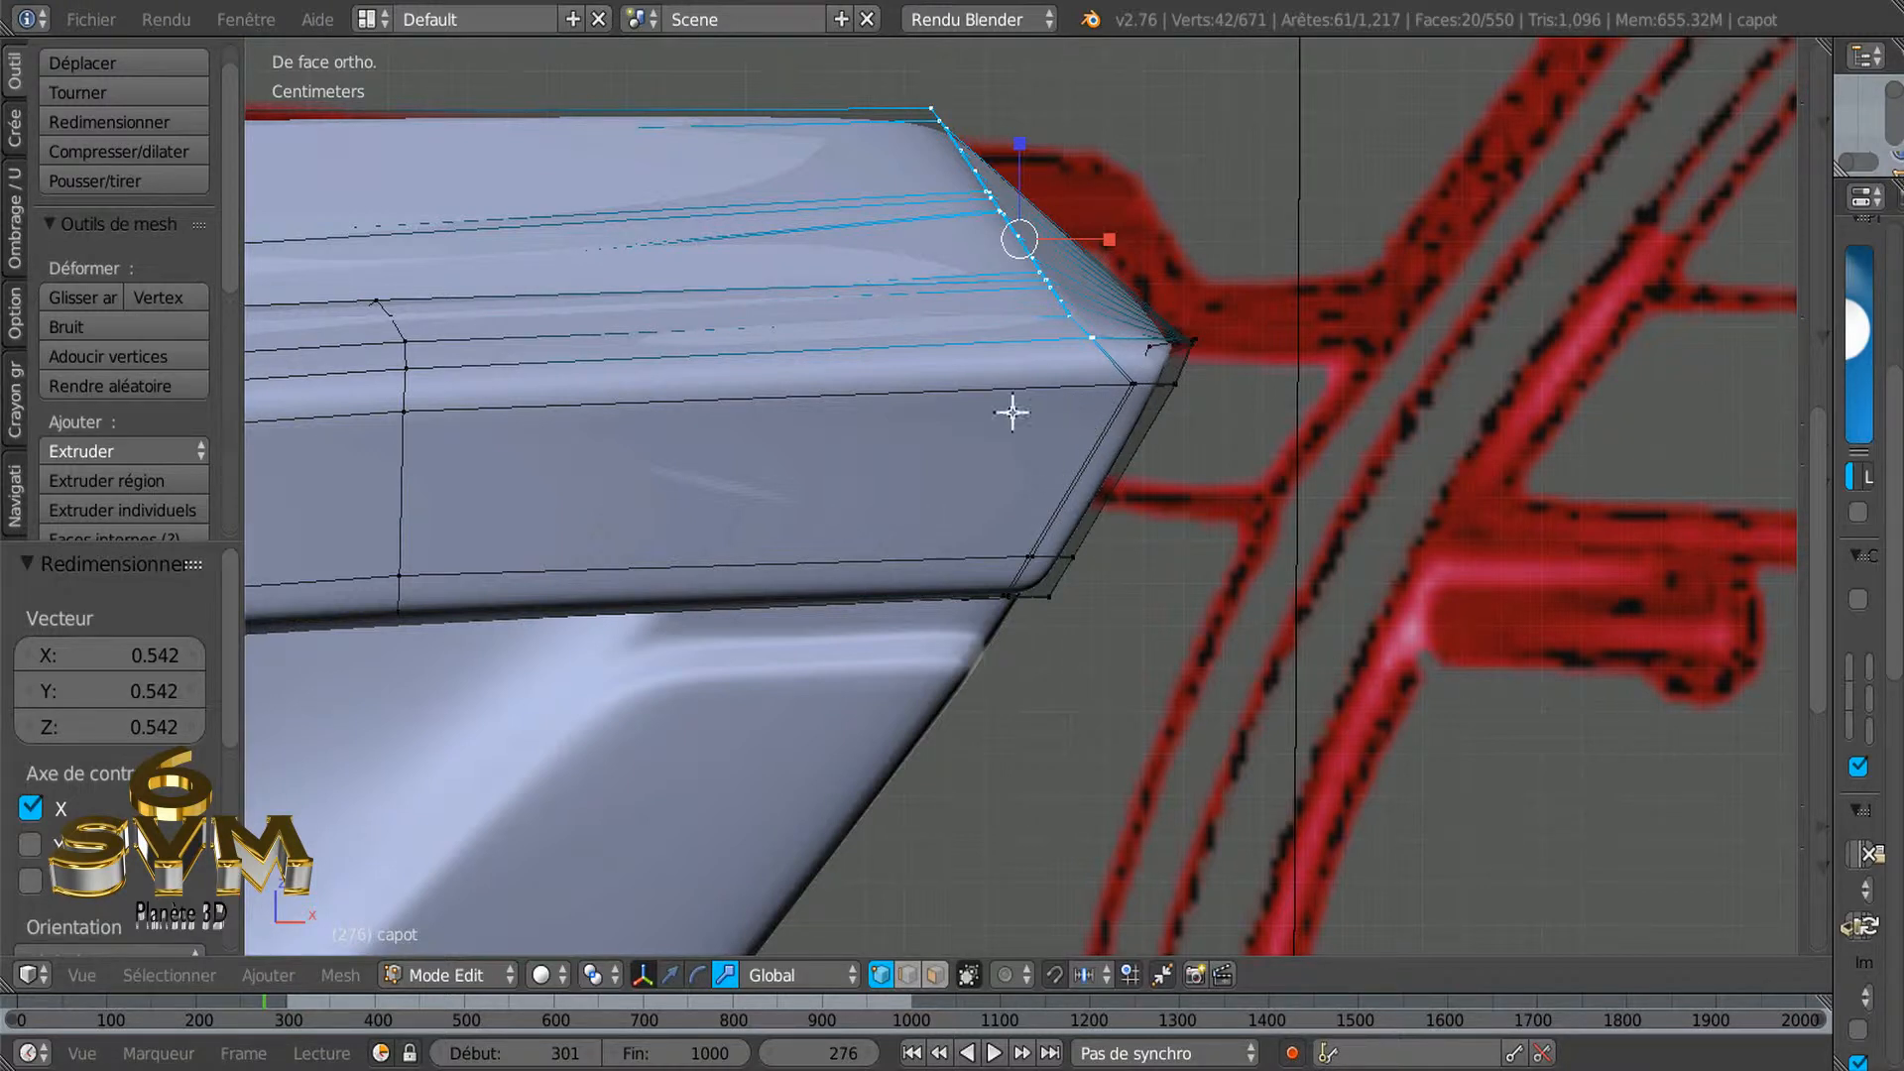
{"action": "left_click", "coordinate": [667, 974]}
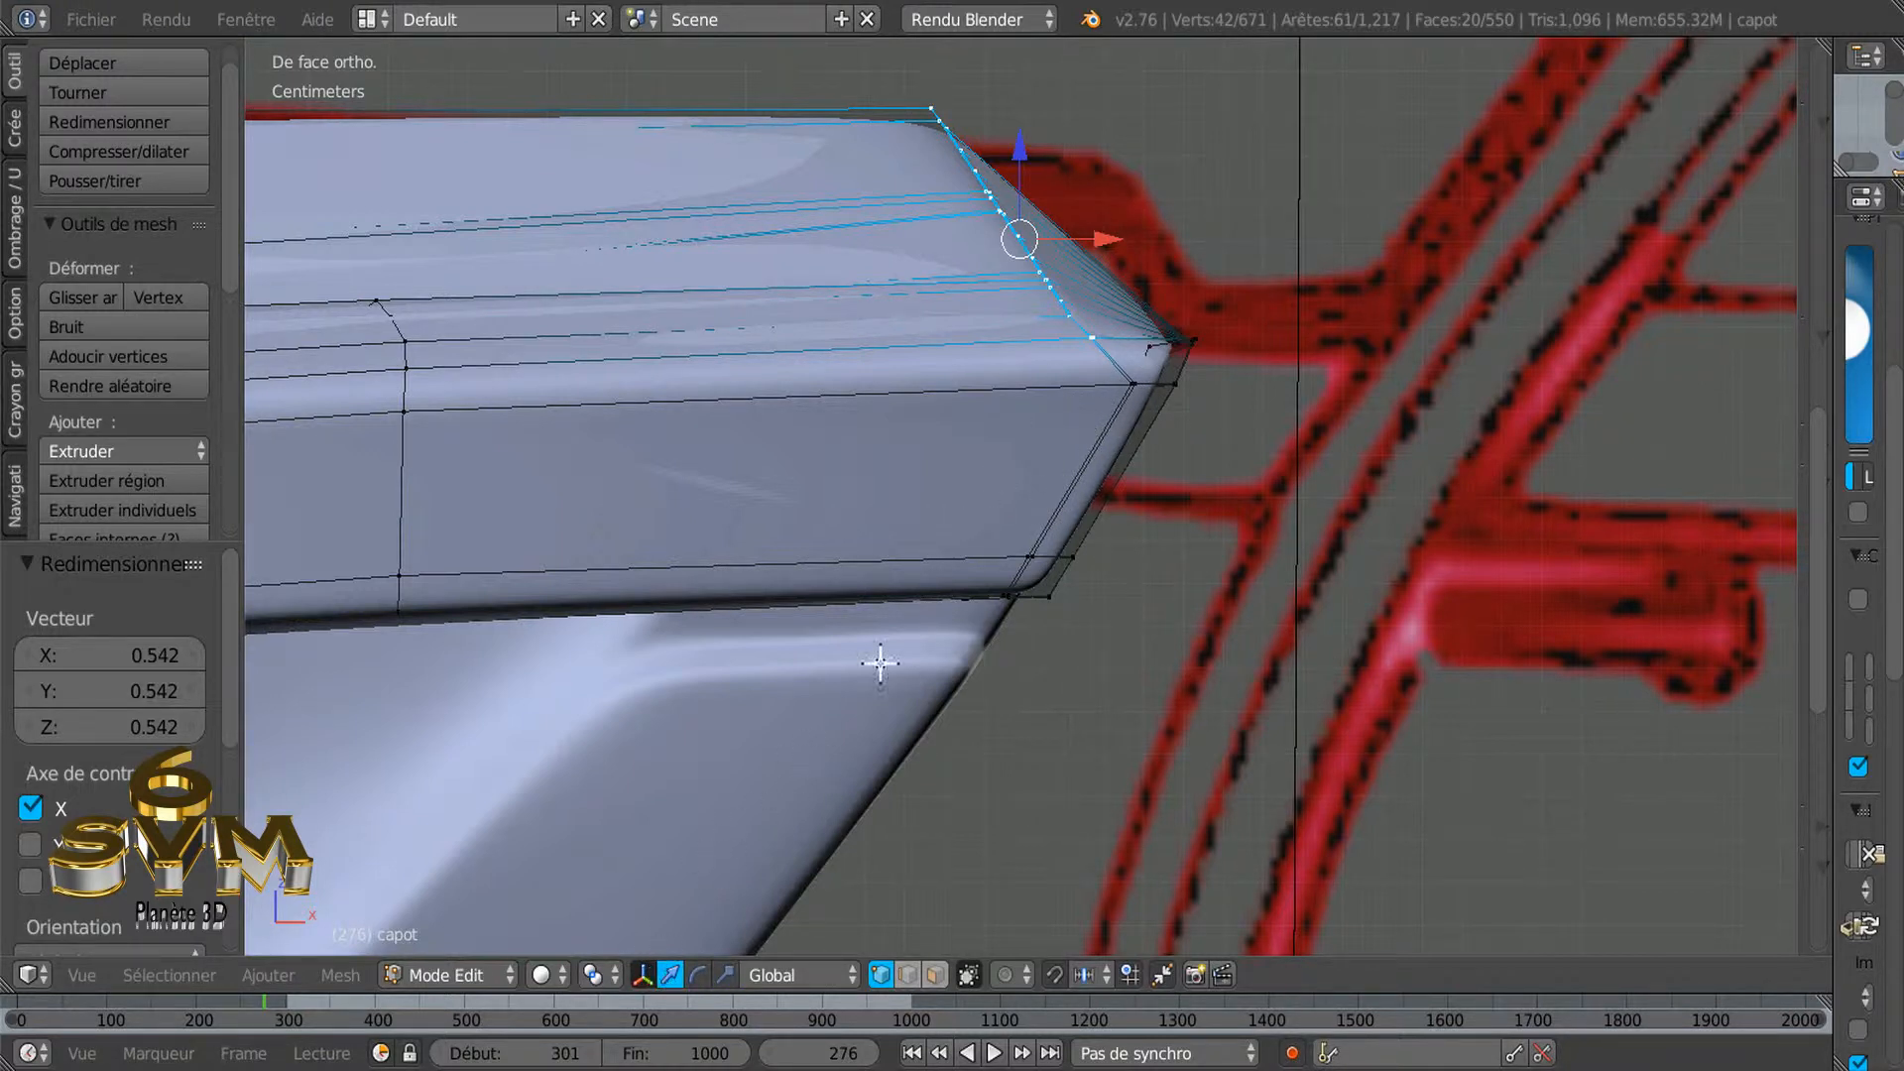
{"action": "left_click_drag", "start_coordinate": [1101, 239], "coordinate": [1170, 232]}
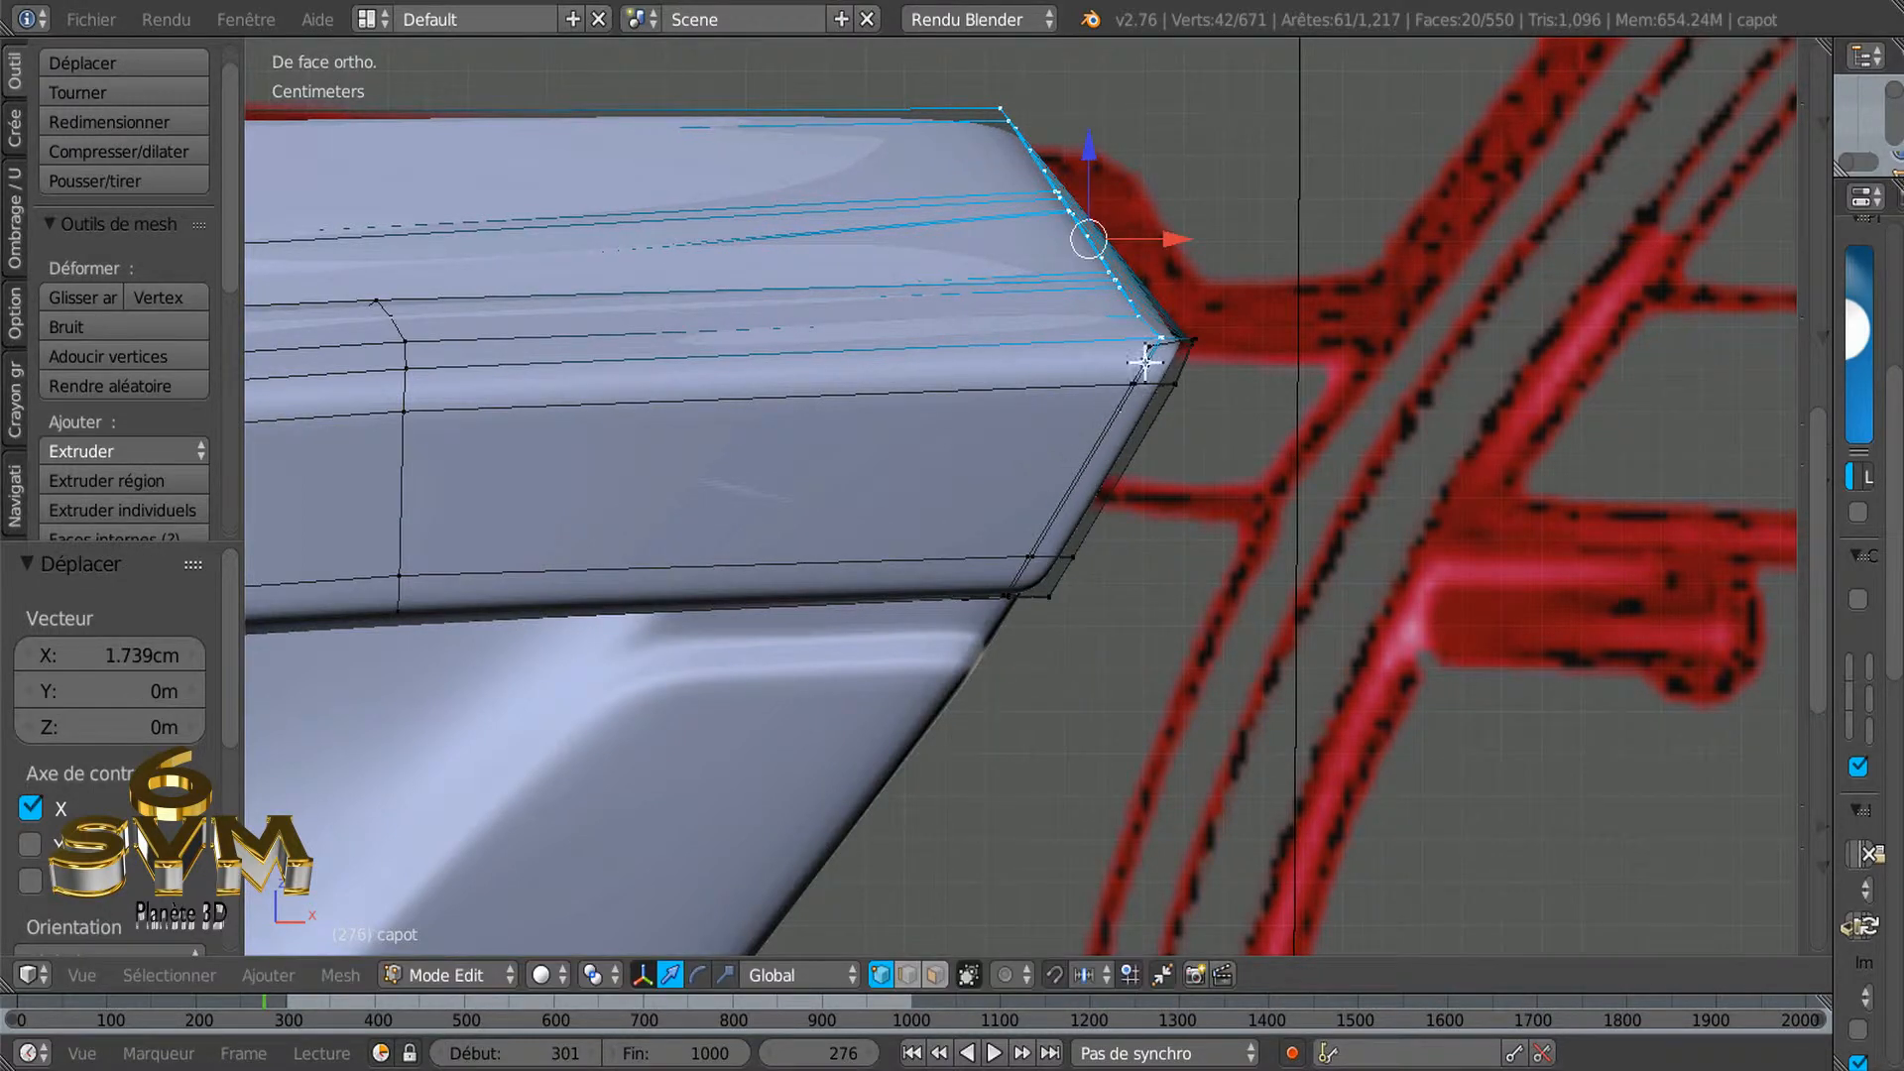
Scale the selected rear fold vertices by 0.692 along the Z axis and by 0.677 along the X axis
{"action": "left_click", "coordinate": [1059, 517]}
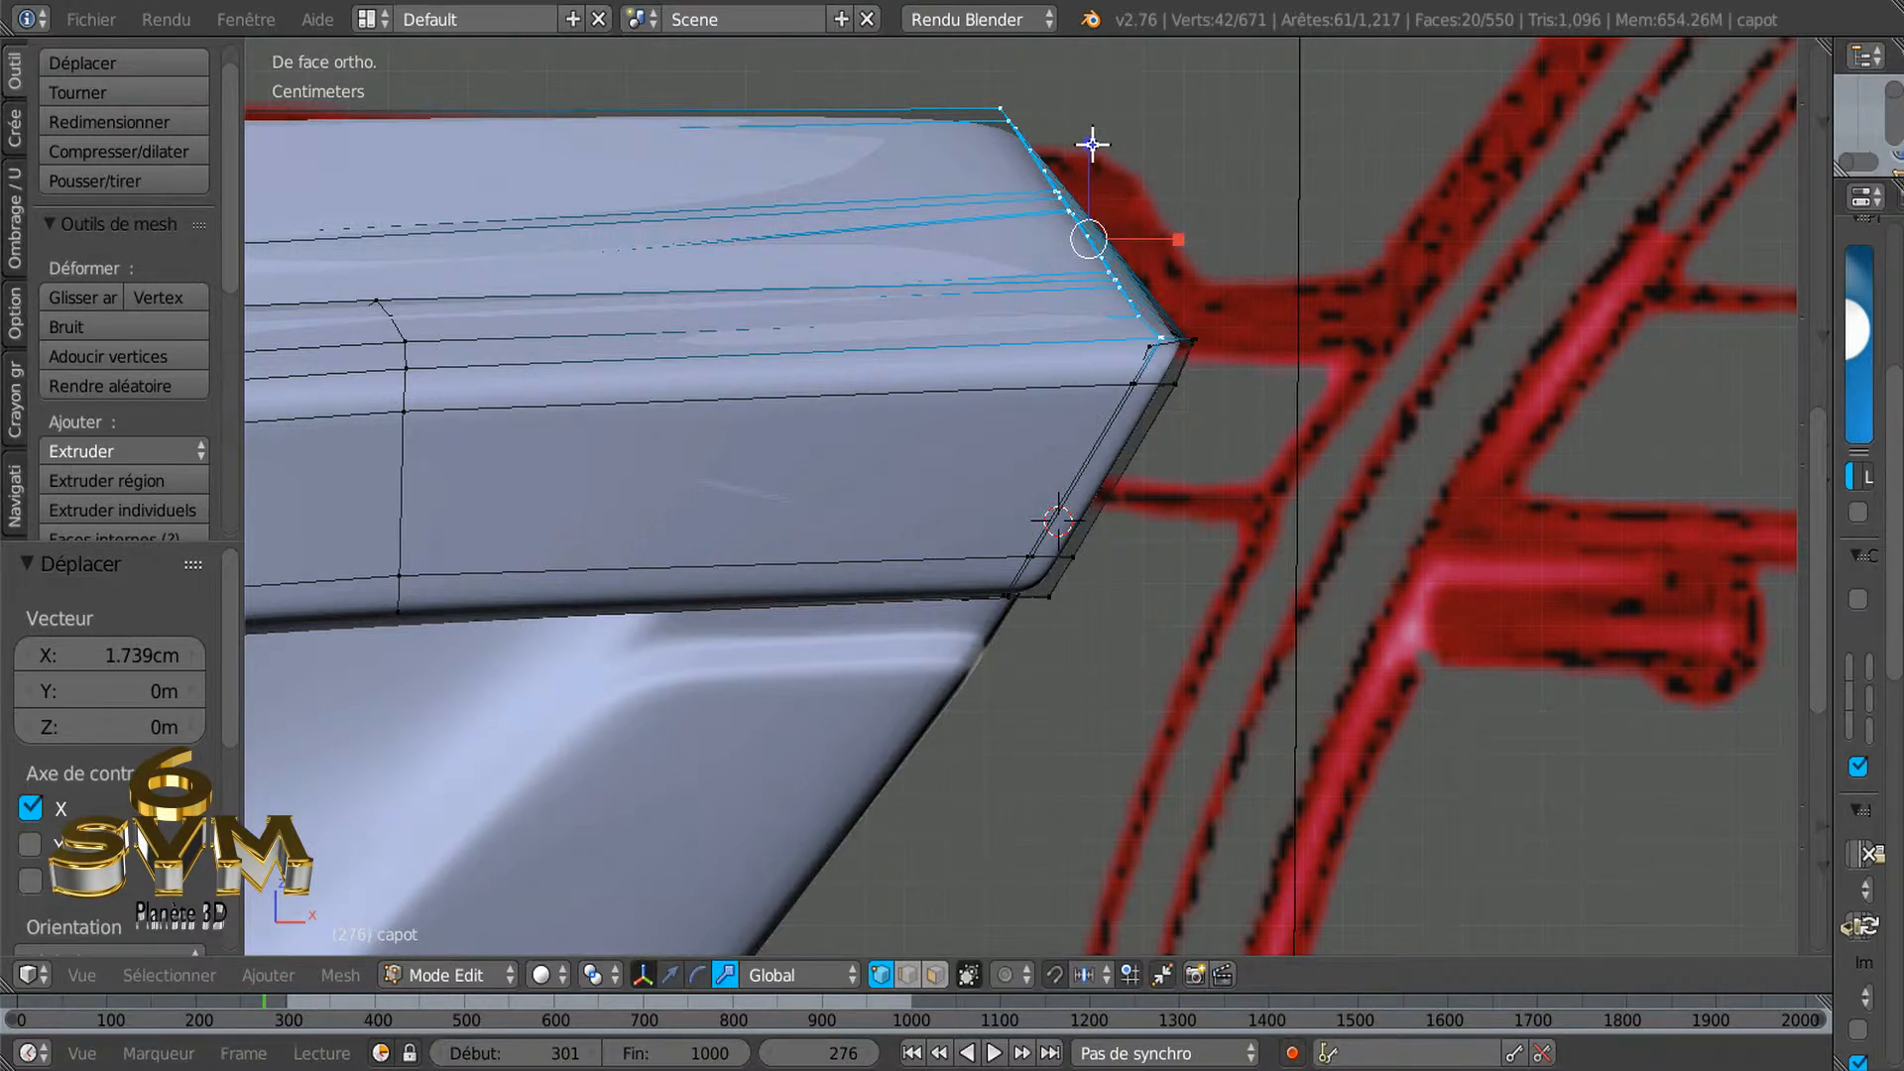
{"action": "left_click_drag", "start_coordinate": [1092, 145], "coordinate": [1103, 176]}
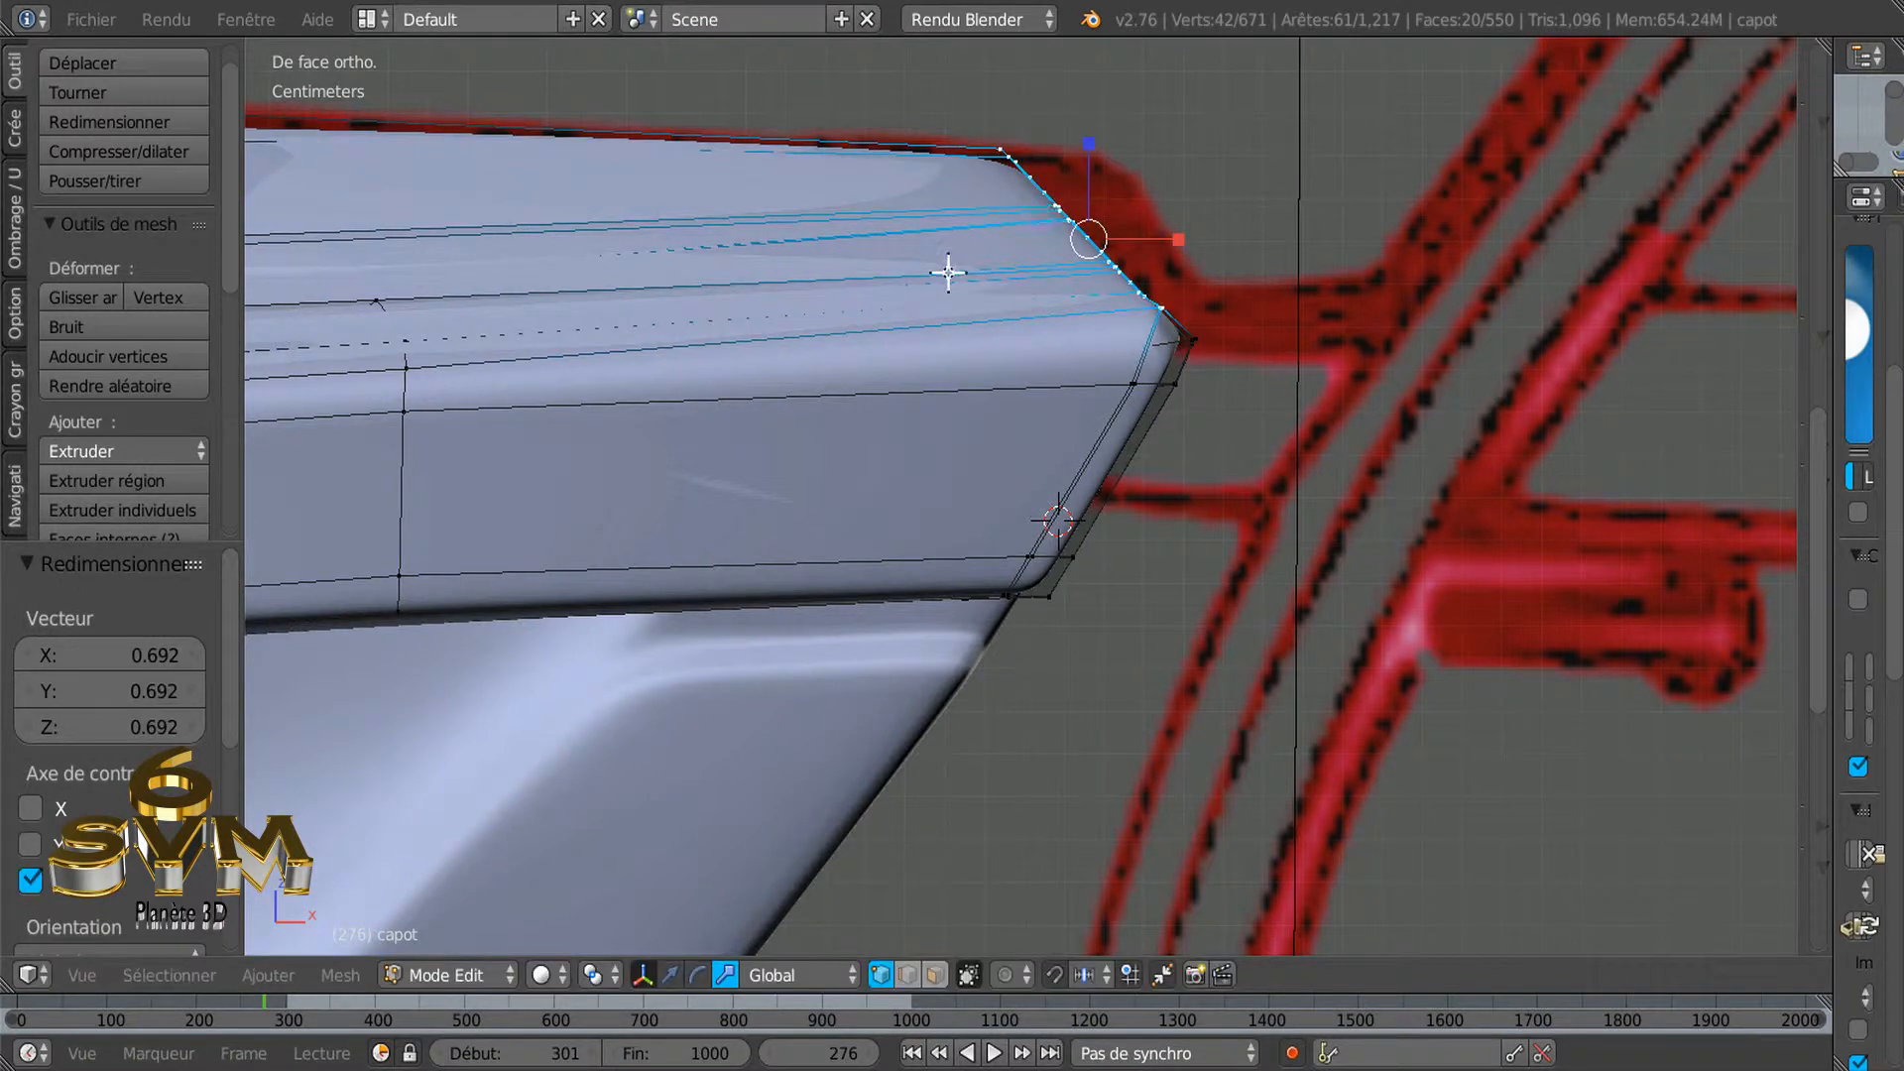
{"action": "scroll", "coordinate": [949, 272], "scroll_direction": "down", "scroll_amount": 4}
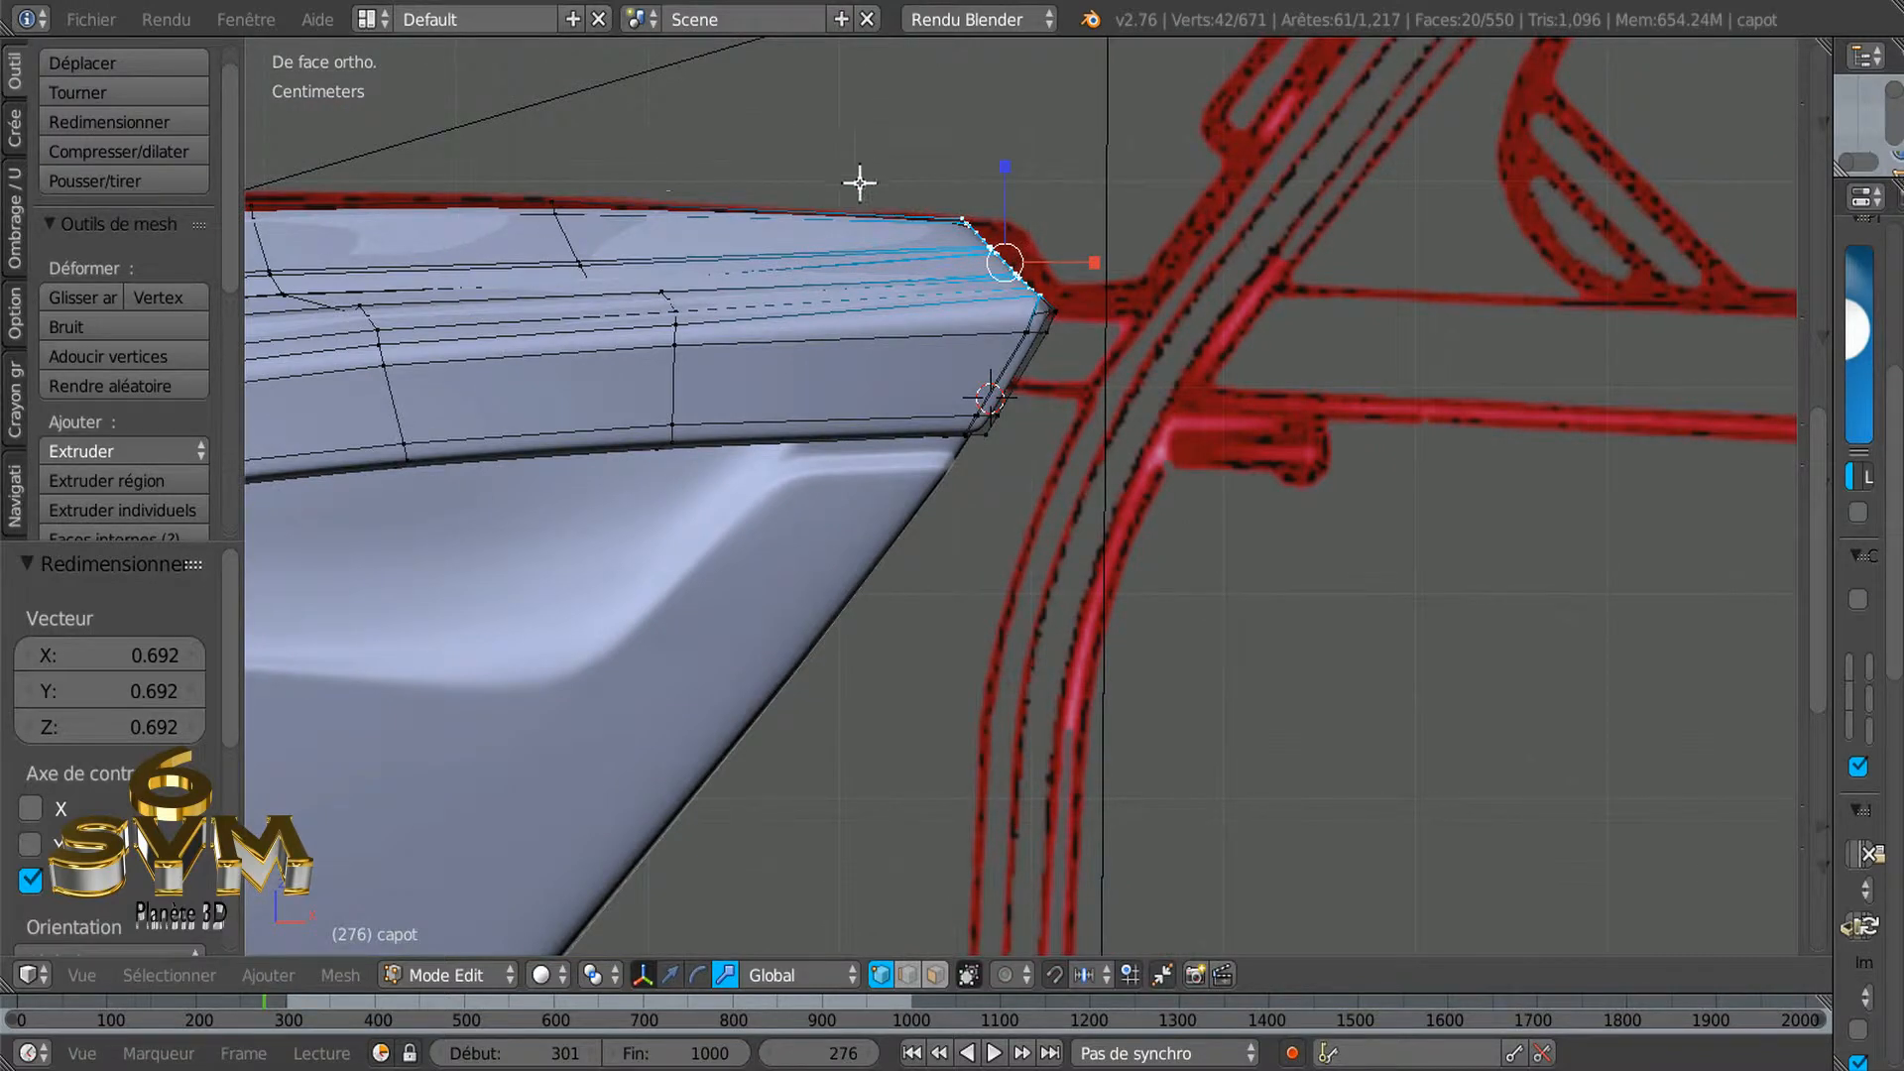
{"action": "scroll", "coordinate": [1000, 235], "scroll_direction": "up", "scroll_amount": 2}
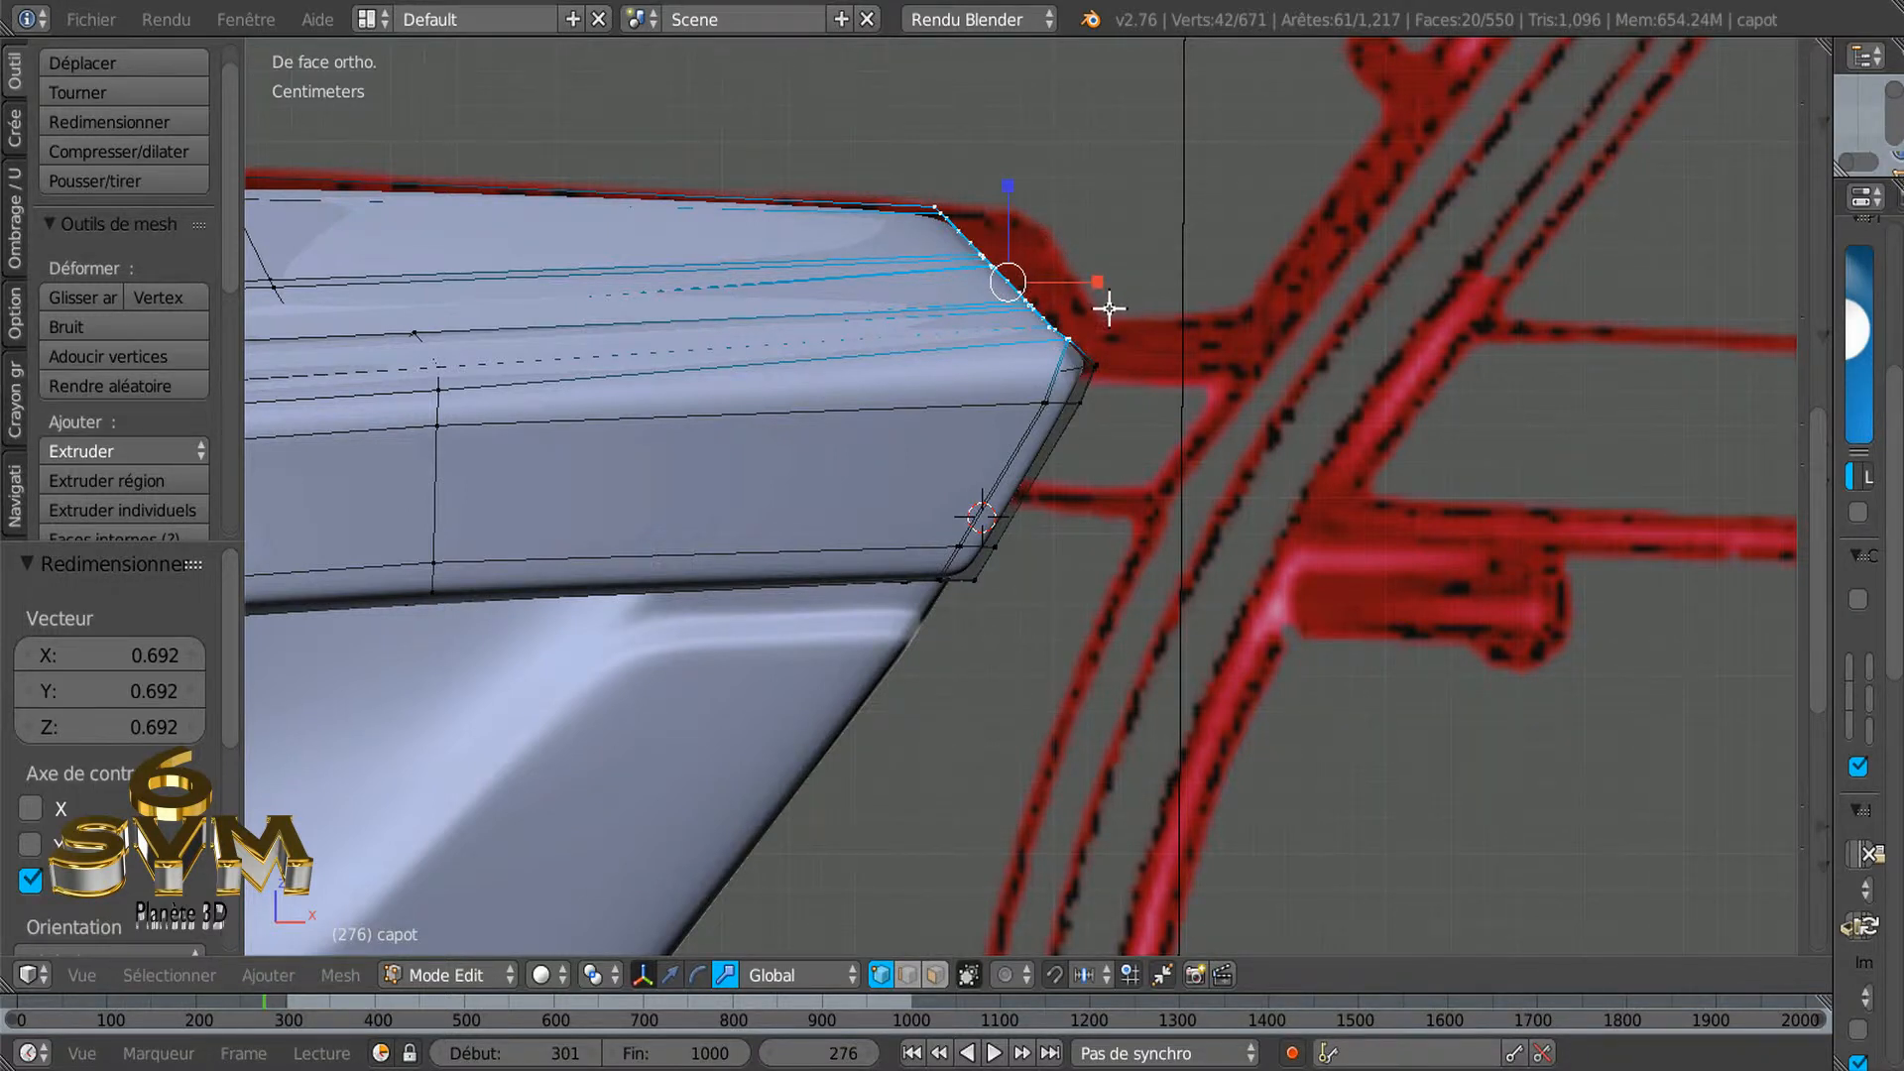
{"action": "left_click_drag", "start_coordinate": [1101, 281], "coordinate": [1071, 286]}
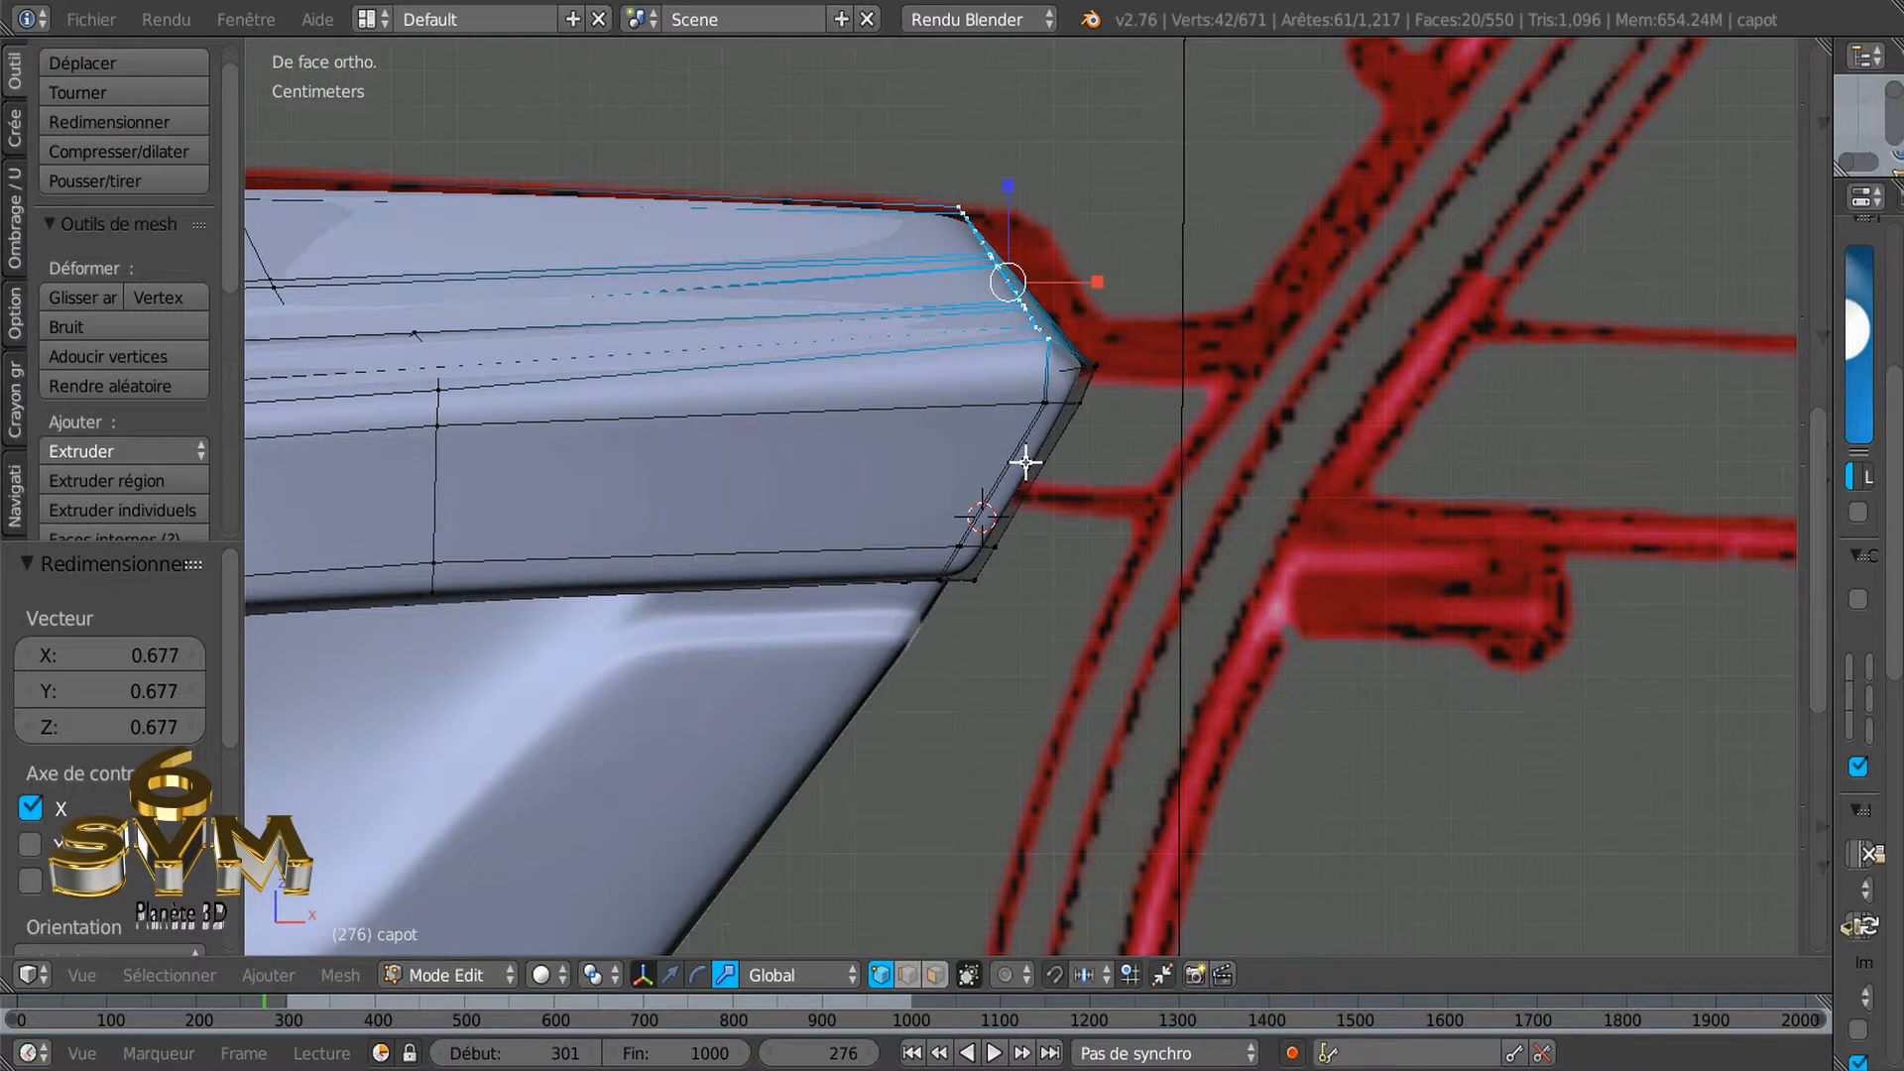
Move the selected rear fold vertices 9.497 mm along the X axis toward the hood's rear tip
{"action": "scroll", "coordinate": [1026, 462], "scroll_direction": "up", "scroll_amount": 2}
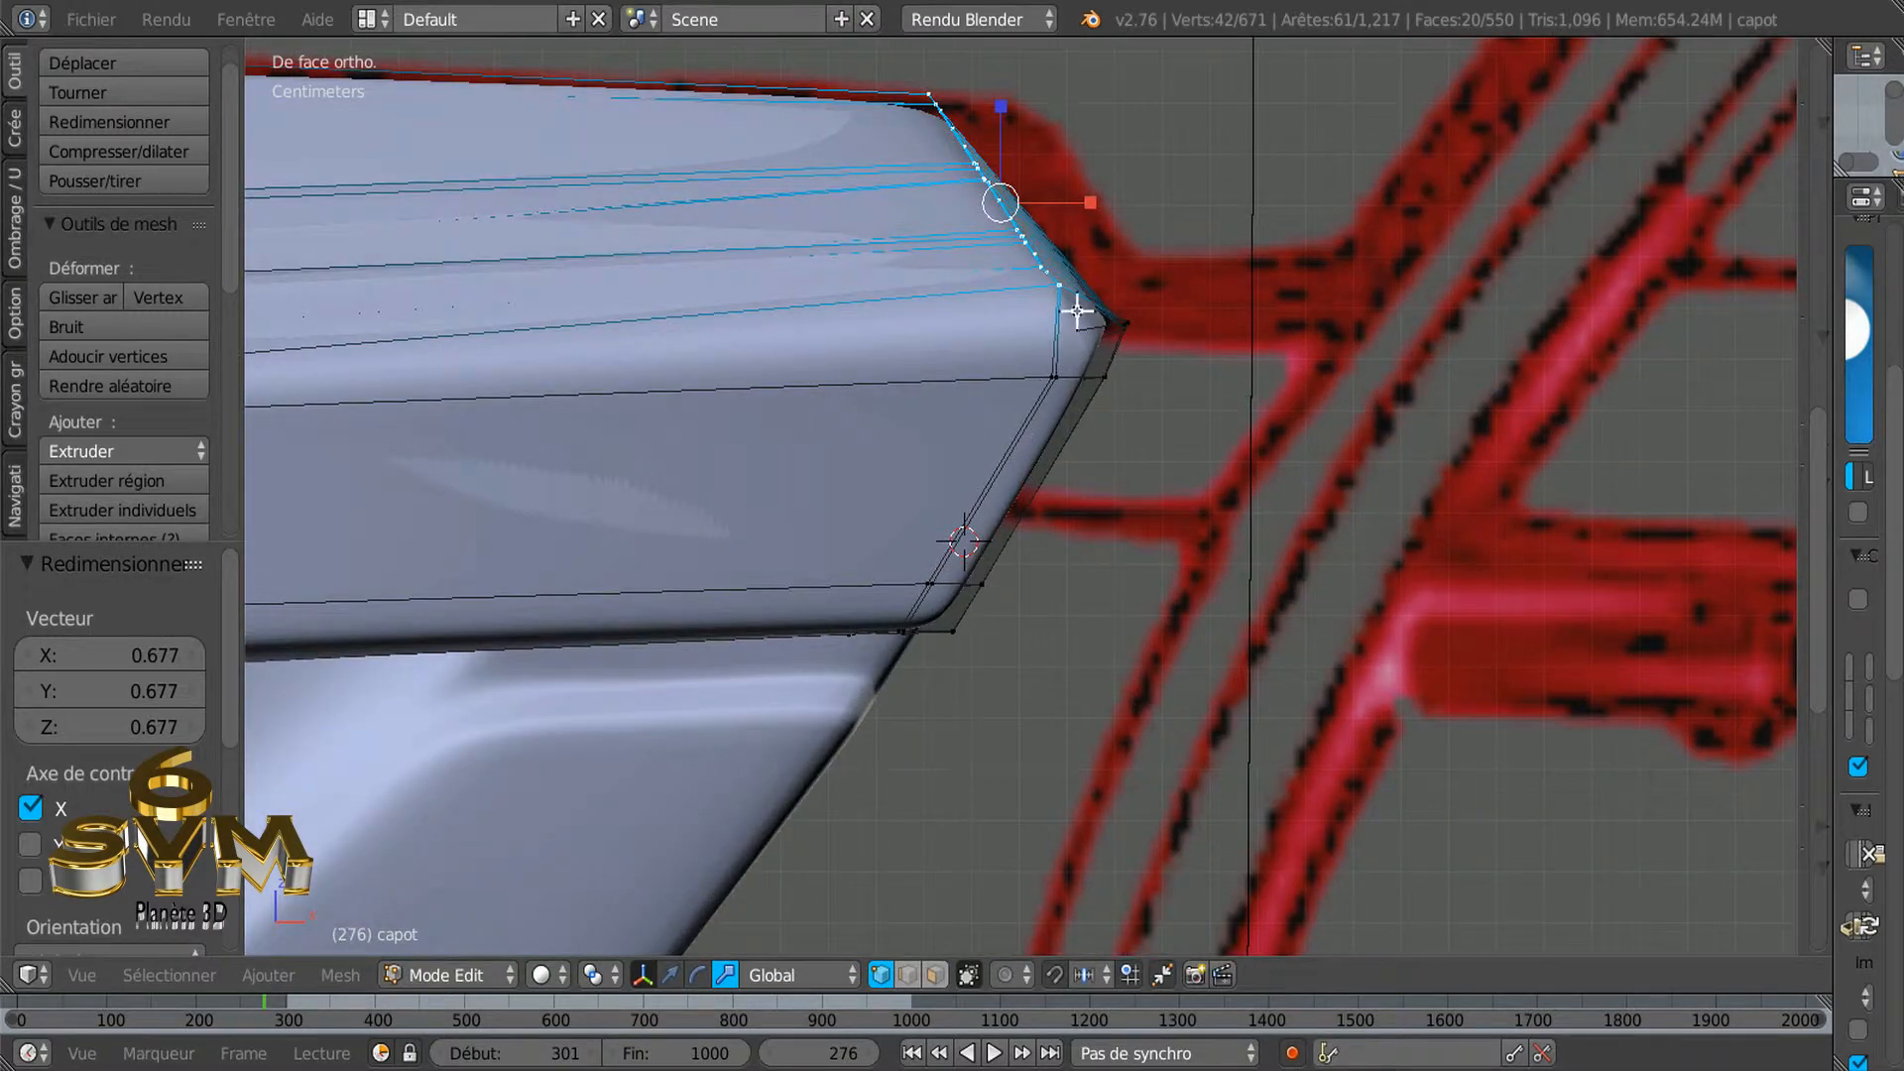
{"action": "left_click", "coordinate": [670, 975]}
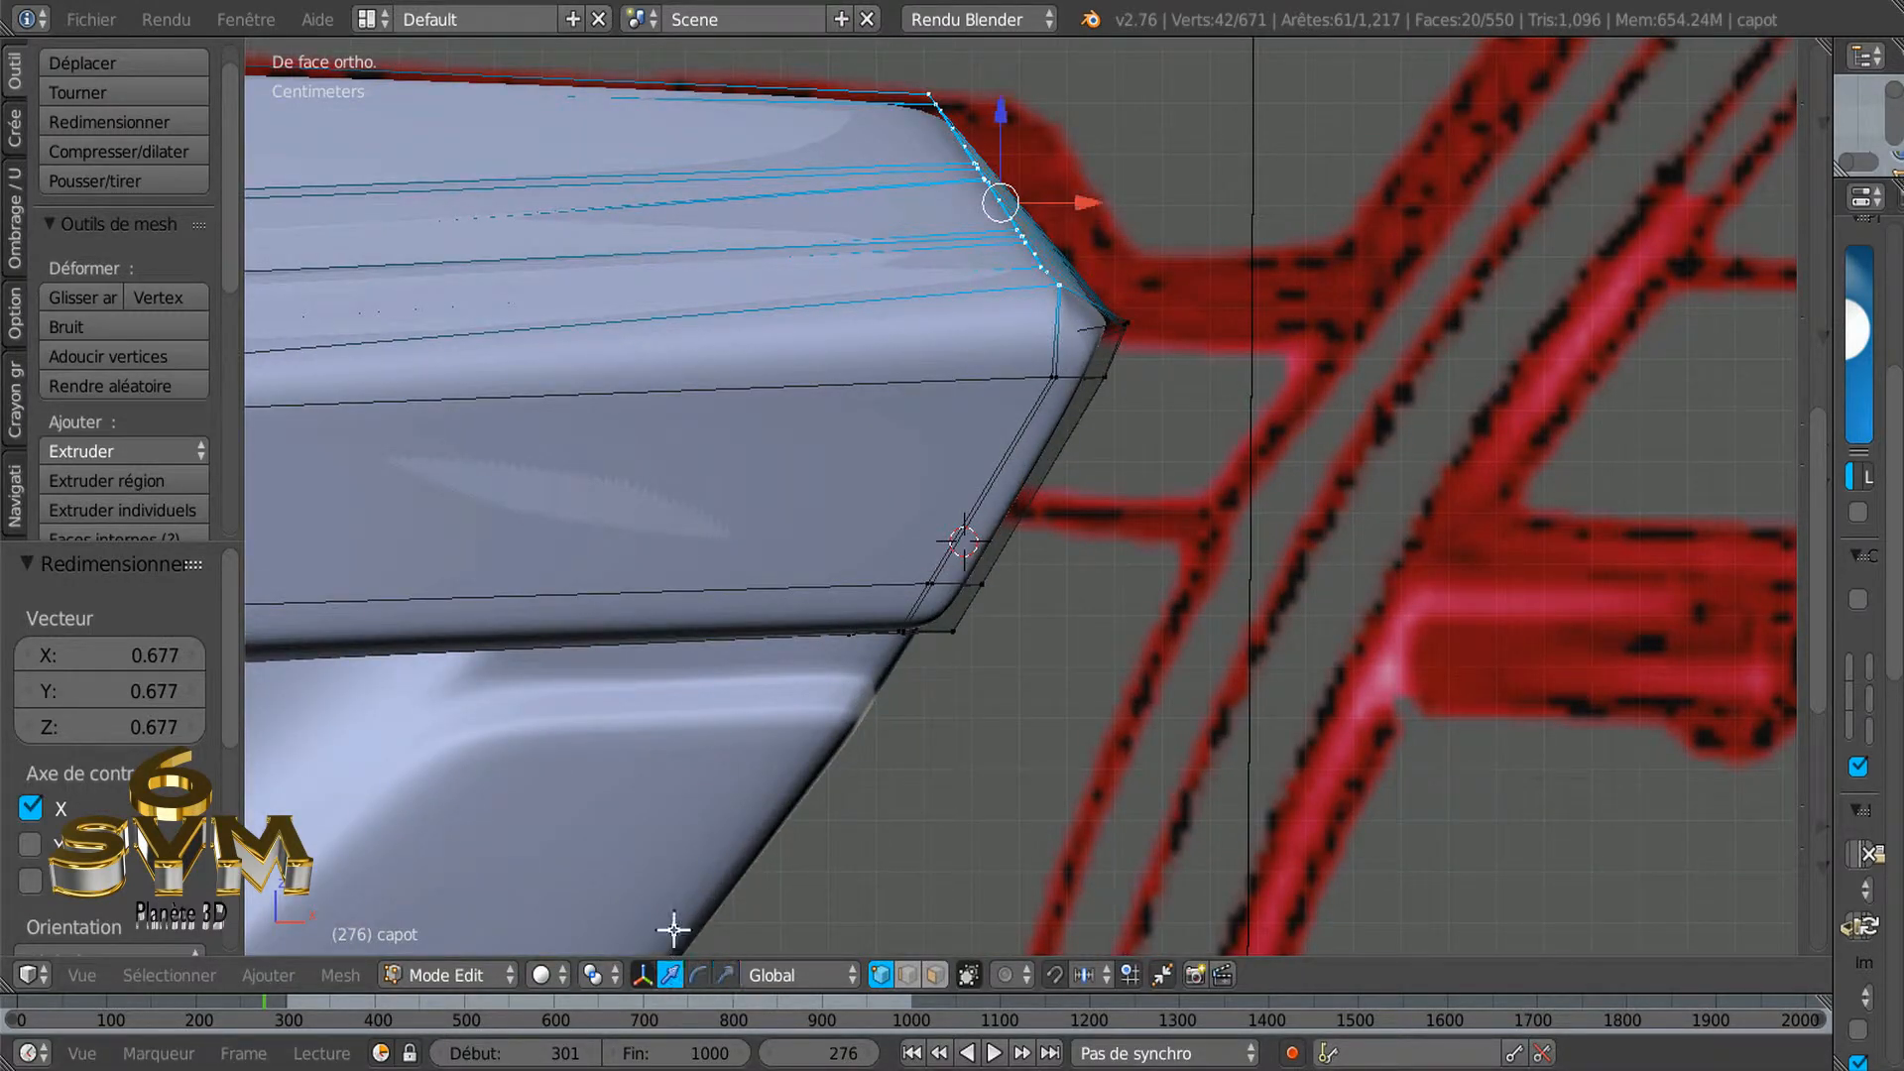
{"action": "left_click_drag", "start_coordinate": [1081, 201], "coordinate": [1121, 212]}
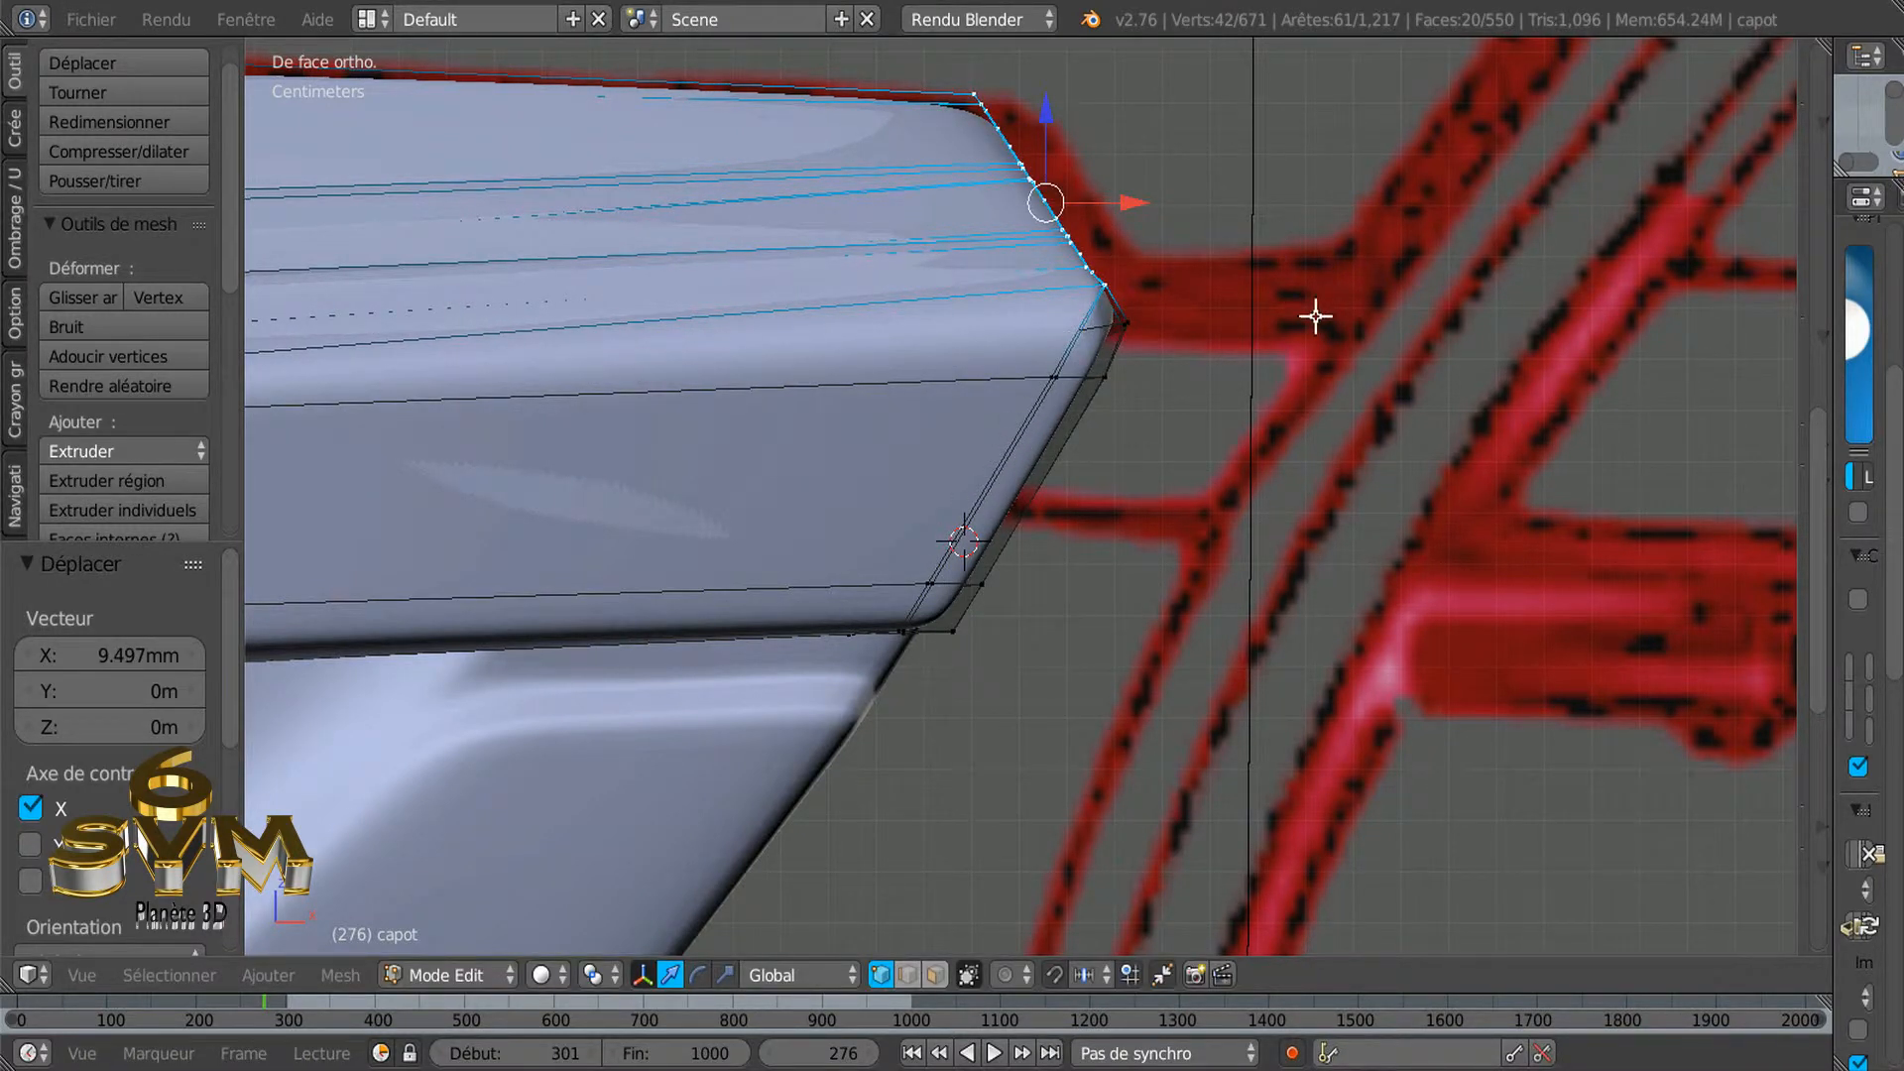
Compare the reshaped rear fold with the blueprint outline, then leave Edit Mode to view the smooth hood surface
{"action": "scroll", "coordinate": [1316, 316], "scroll_direction": "down", "scroll_amount": 2}
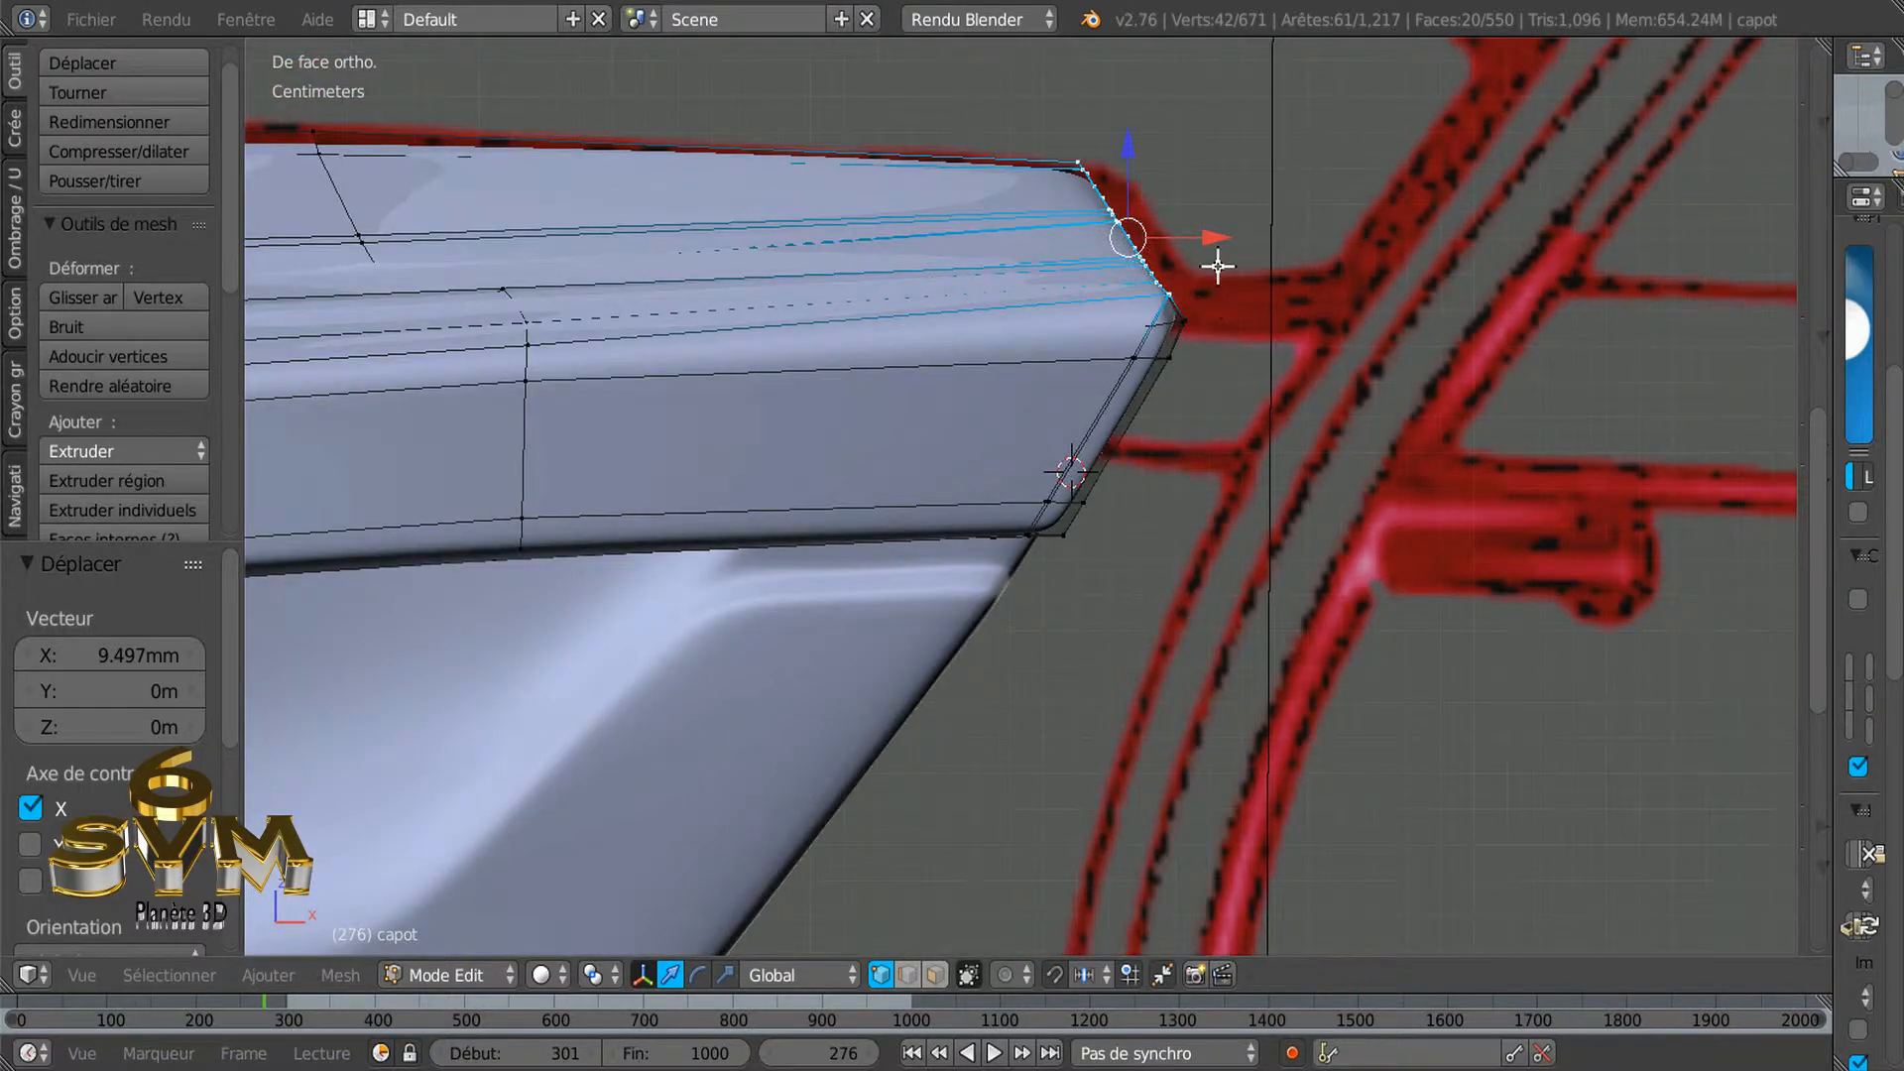
{"action": "scroll", "coordinate": [1153, 337], "scroll_direction": "down", "scroll_amount": 3}
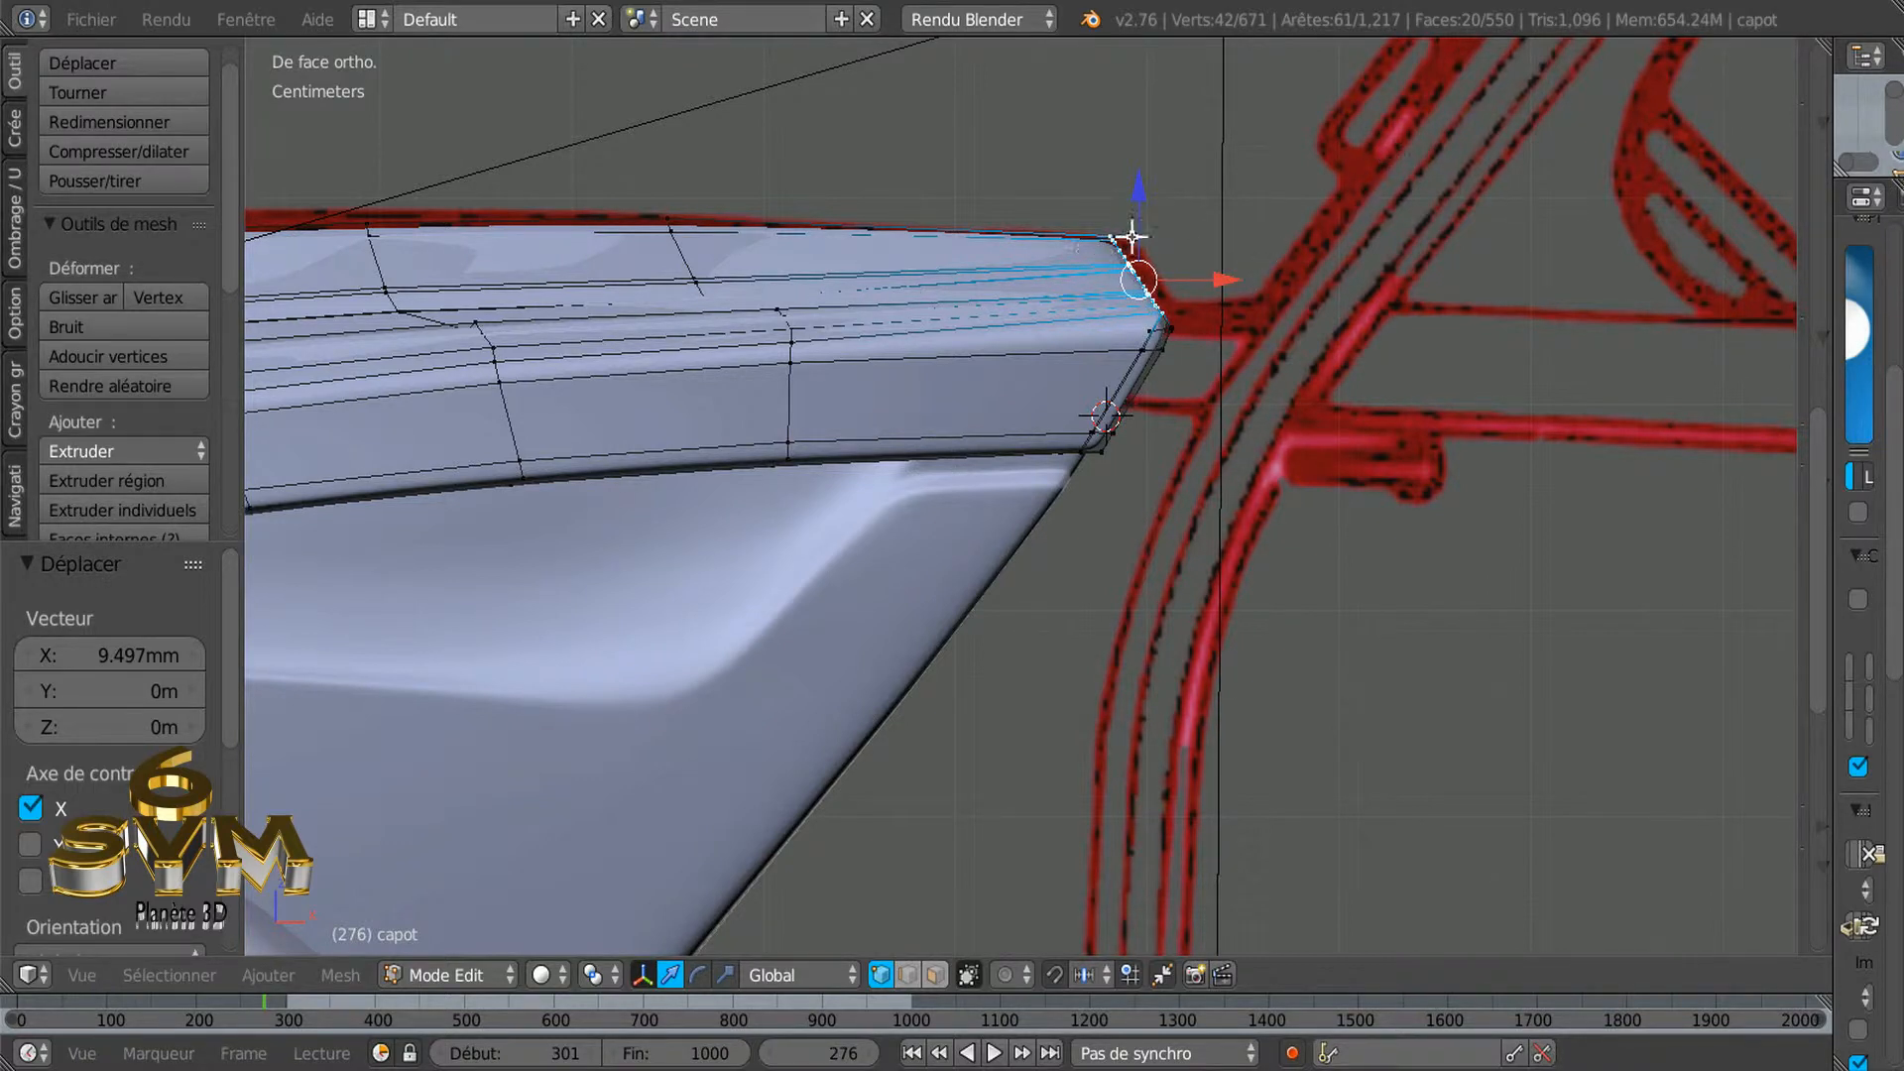
{"action": "scroll", "coordinate": [1203, 319], "scroll_direction": "down", "scroll_amount": 3}
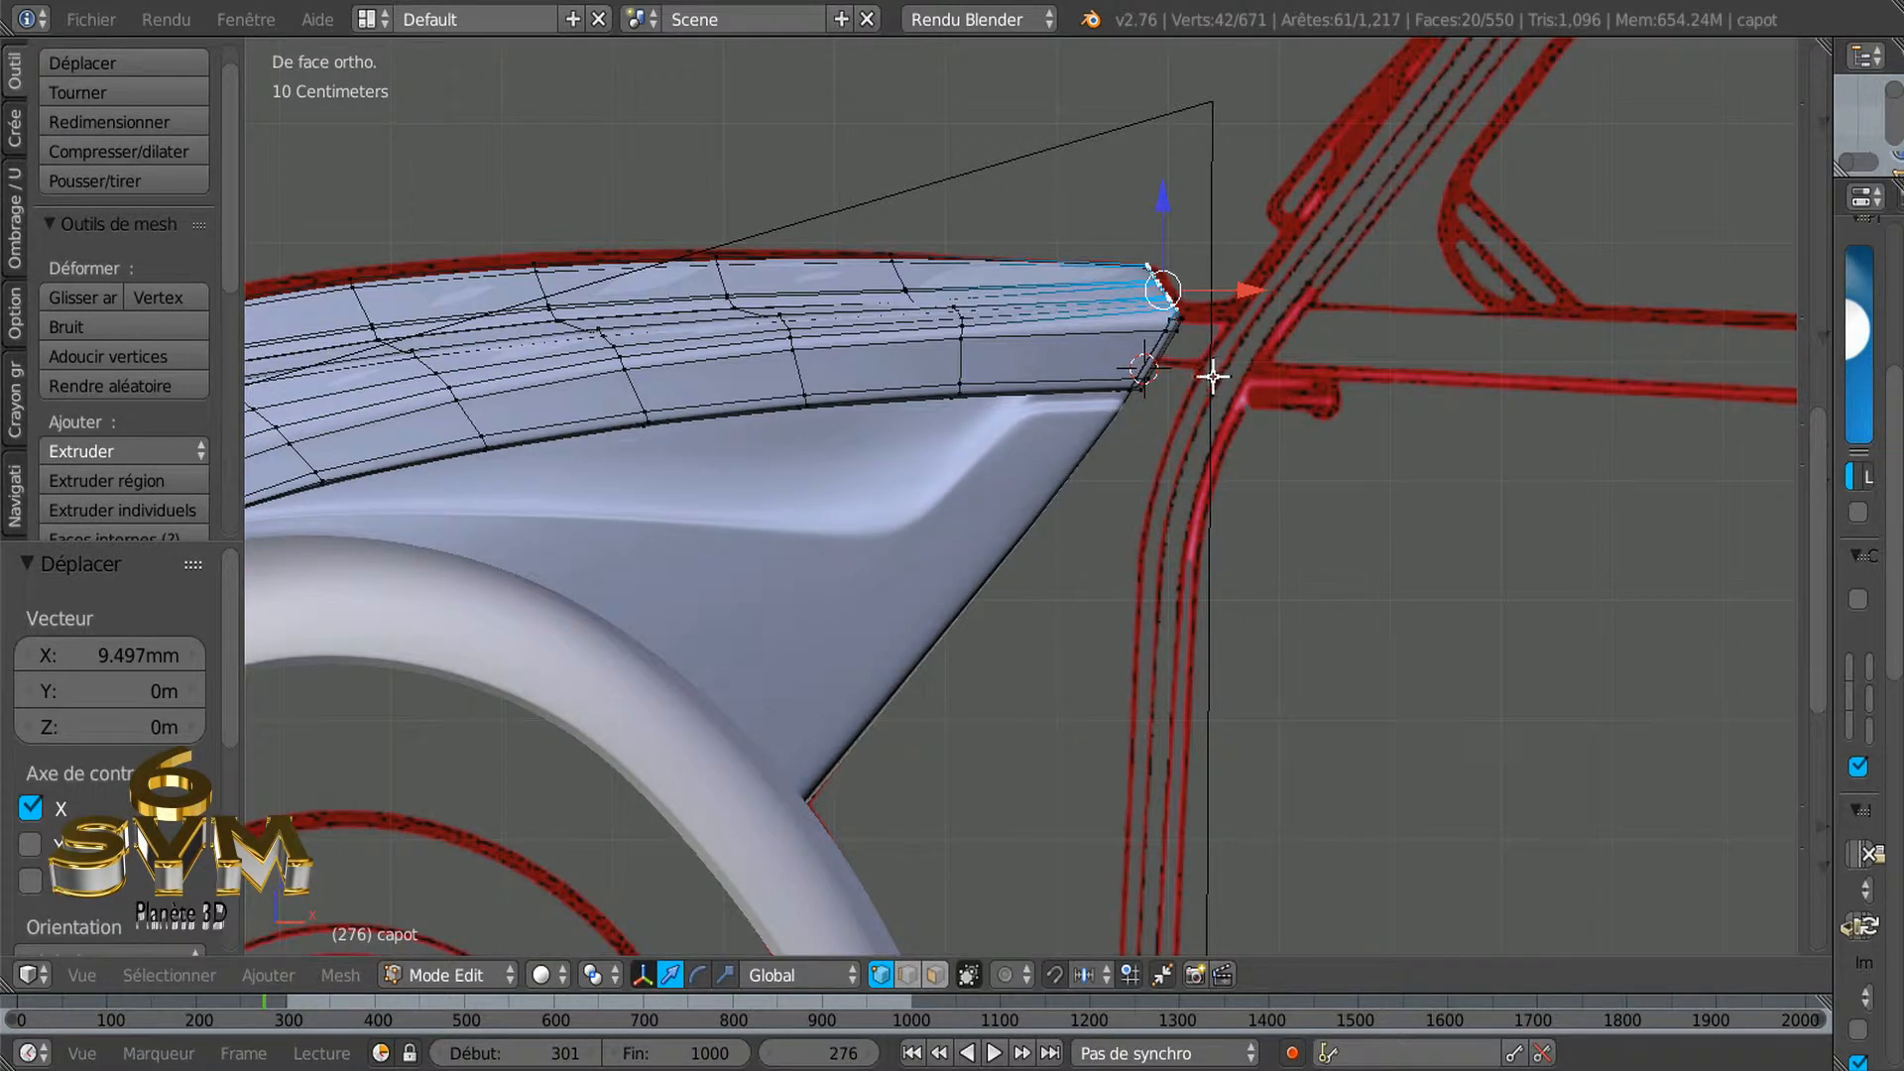
{"action": "scroll", "coordinate": [1208, 342], "scroll_direction": "up", "scroll_amount": 1}
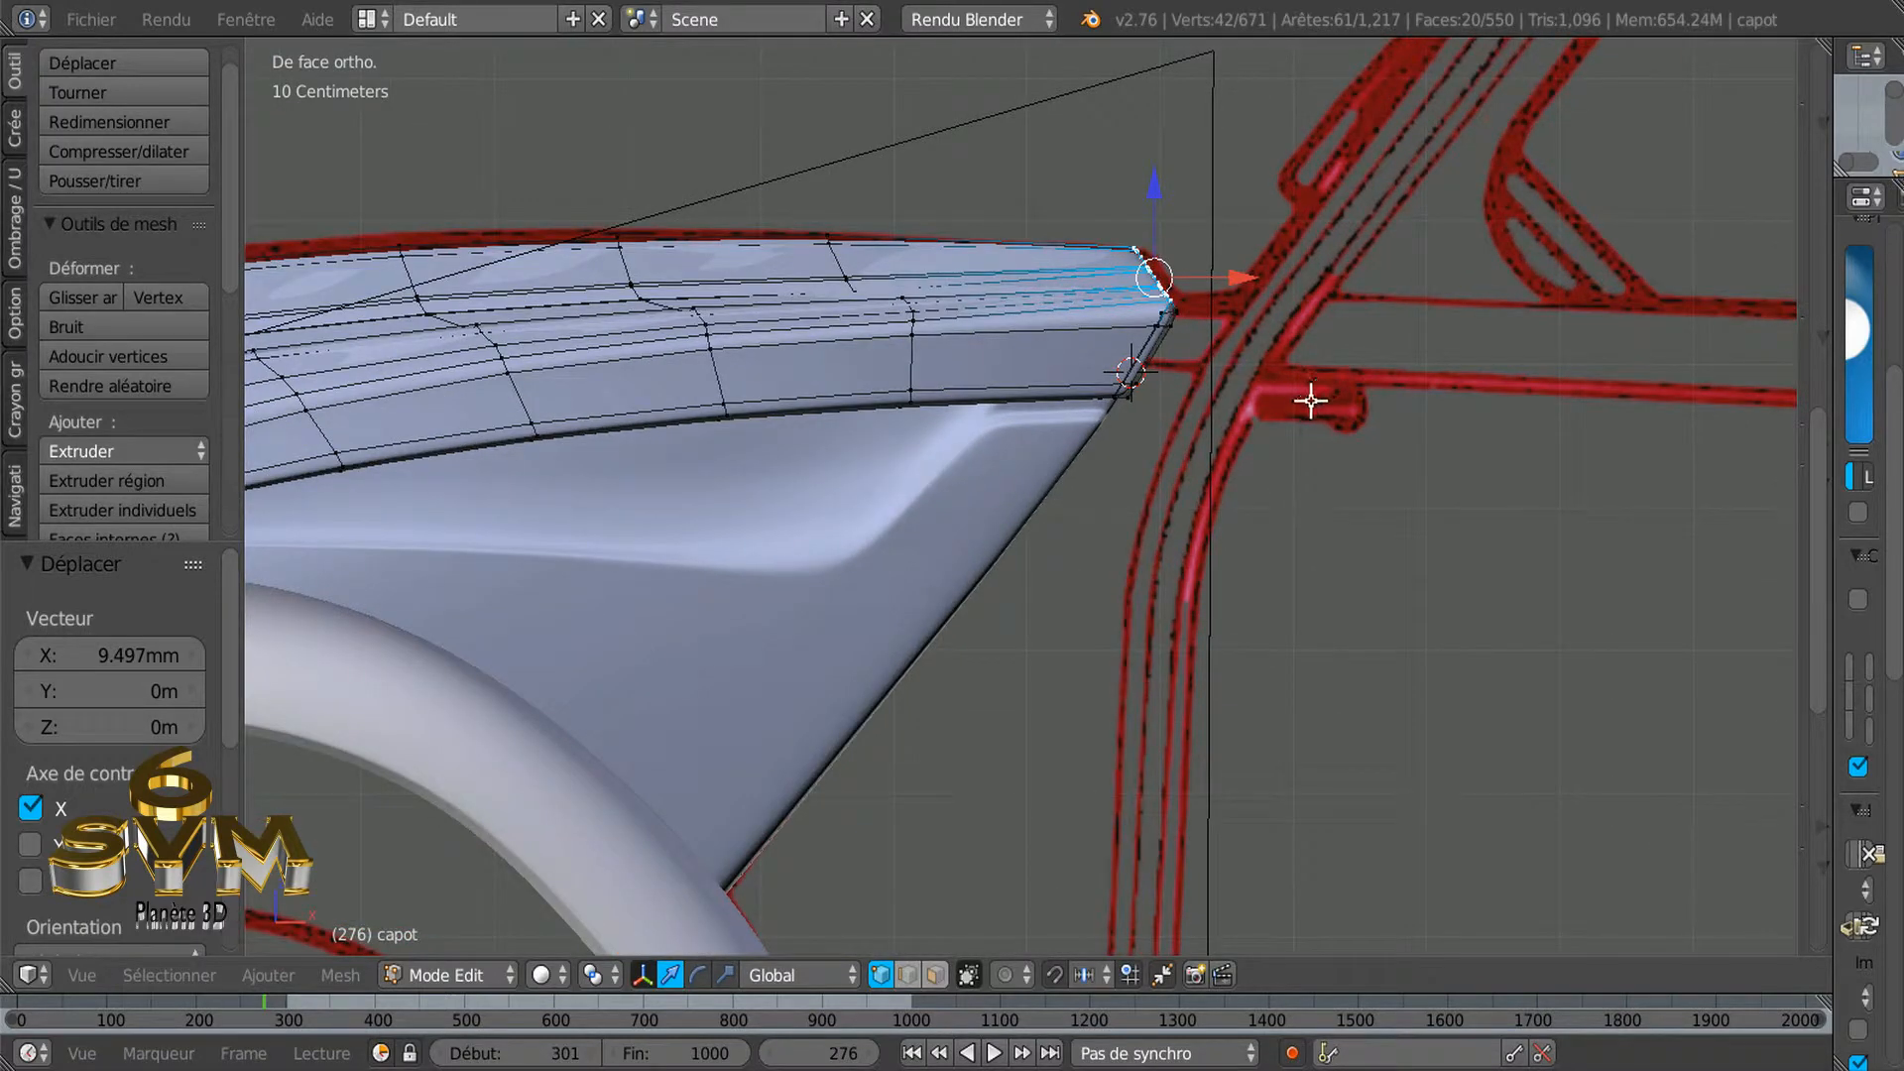
{"action": "middle_click_drag", "start_coordinate": [1269, 458], "coordinate": [1240, 503]}
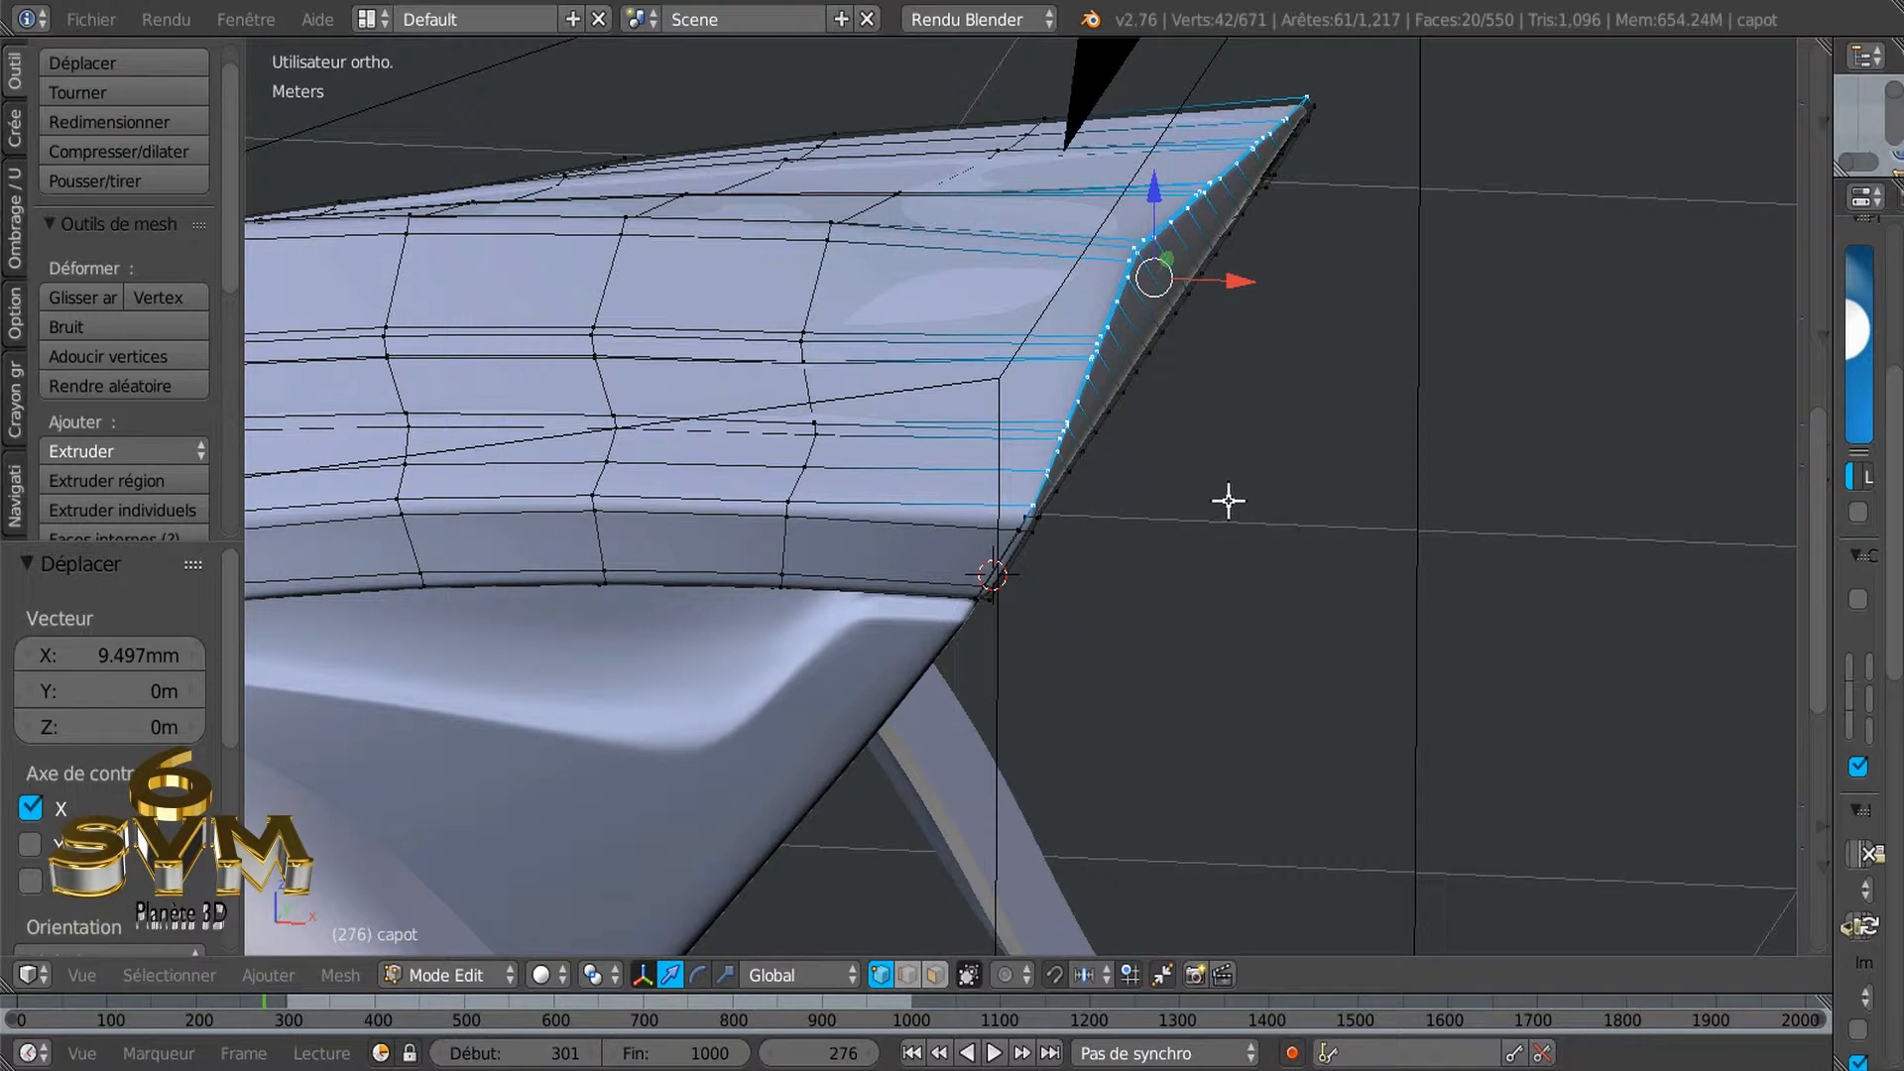
{"action": "key", "text": "z"}
{"action": "key", "text": "z"}
{"action": "key", "text": "Tab"}
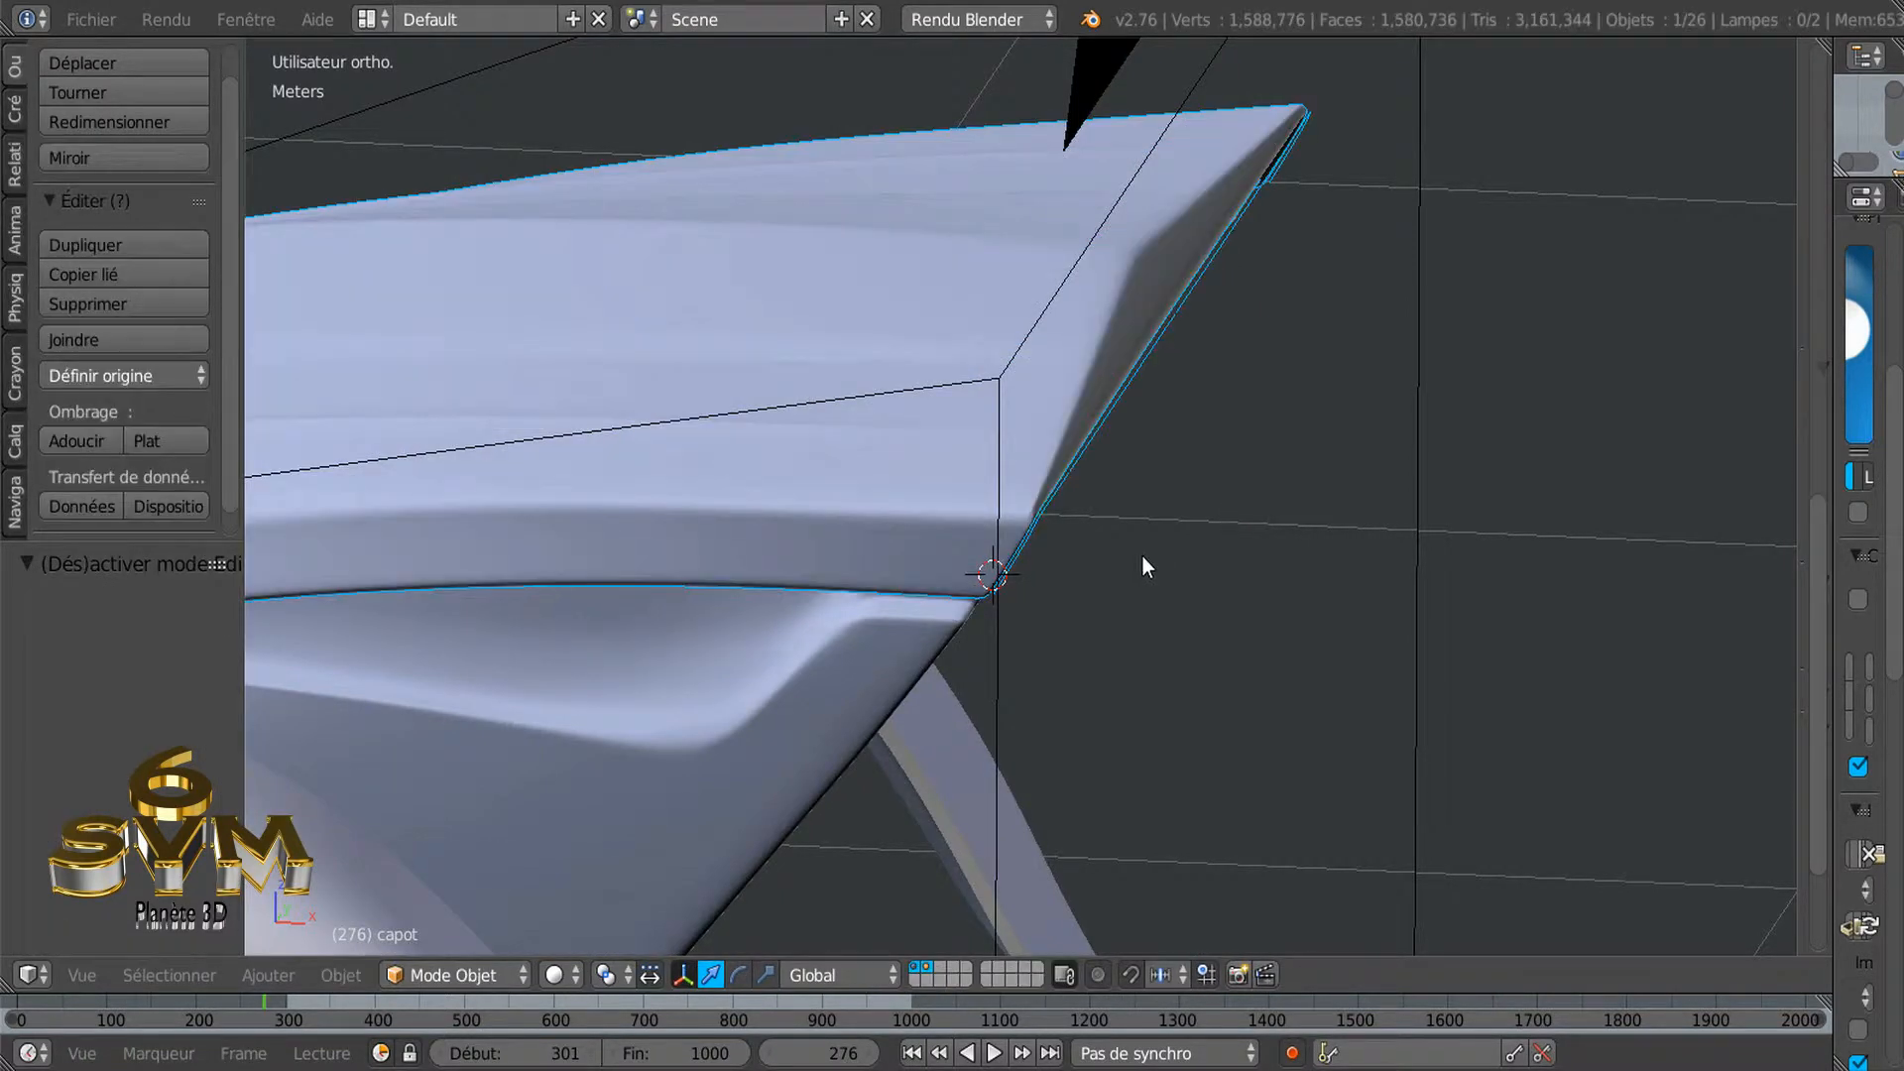
Inspect the hood's rear fold and corners in material shading from the side and from behind
{"action": "key", "text": "KP_8"}
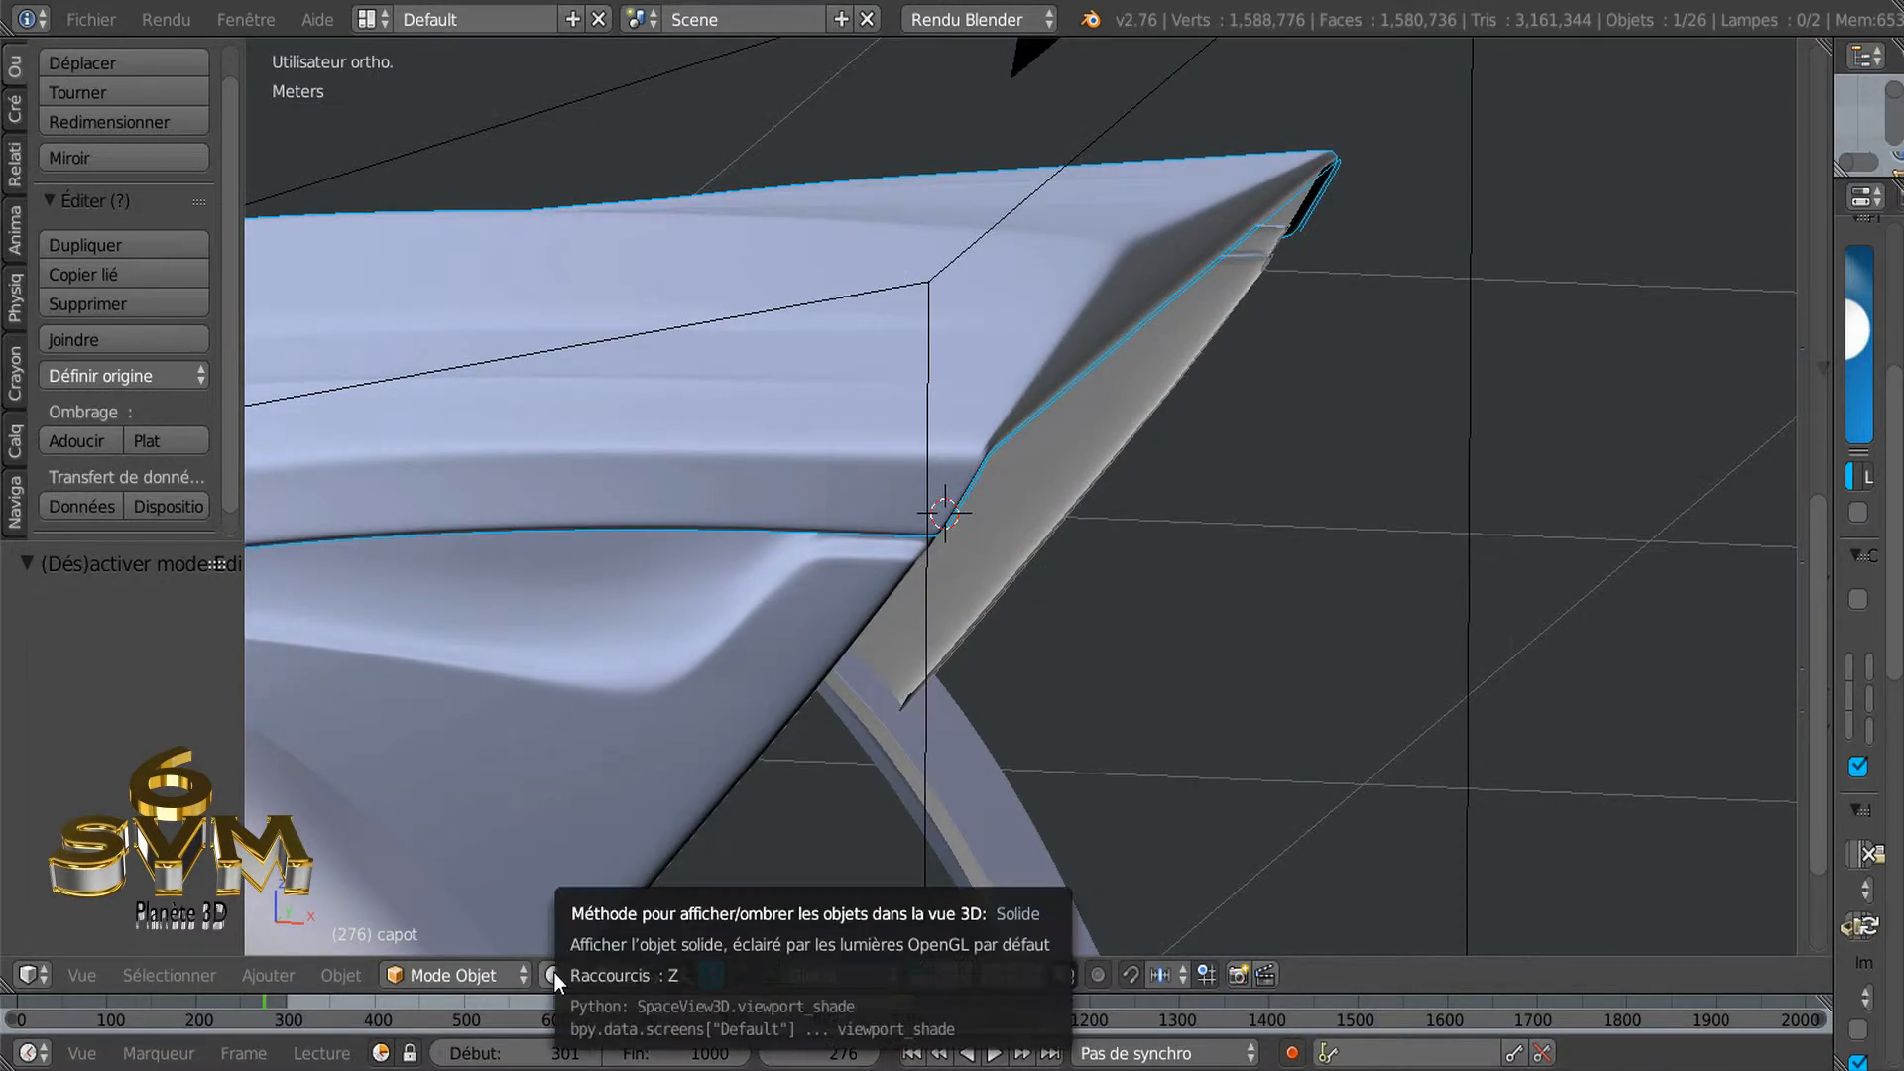
{"action": "left_click", "coordinate": [556, 973]}
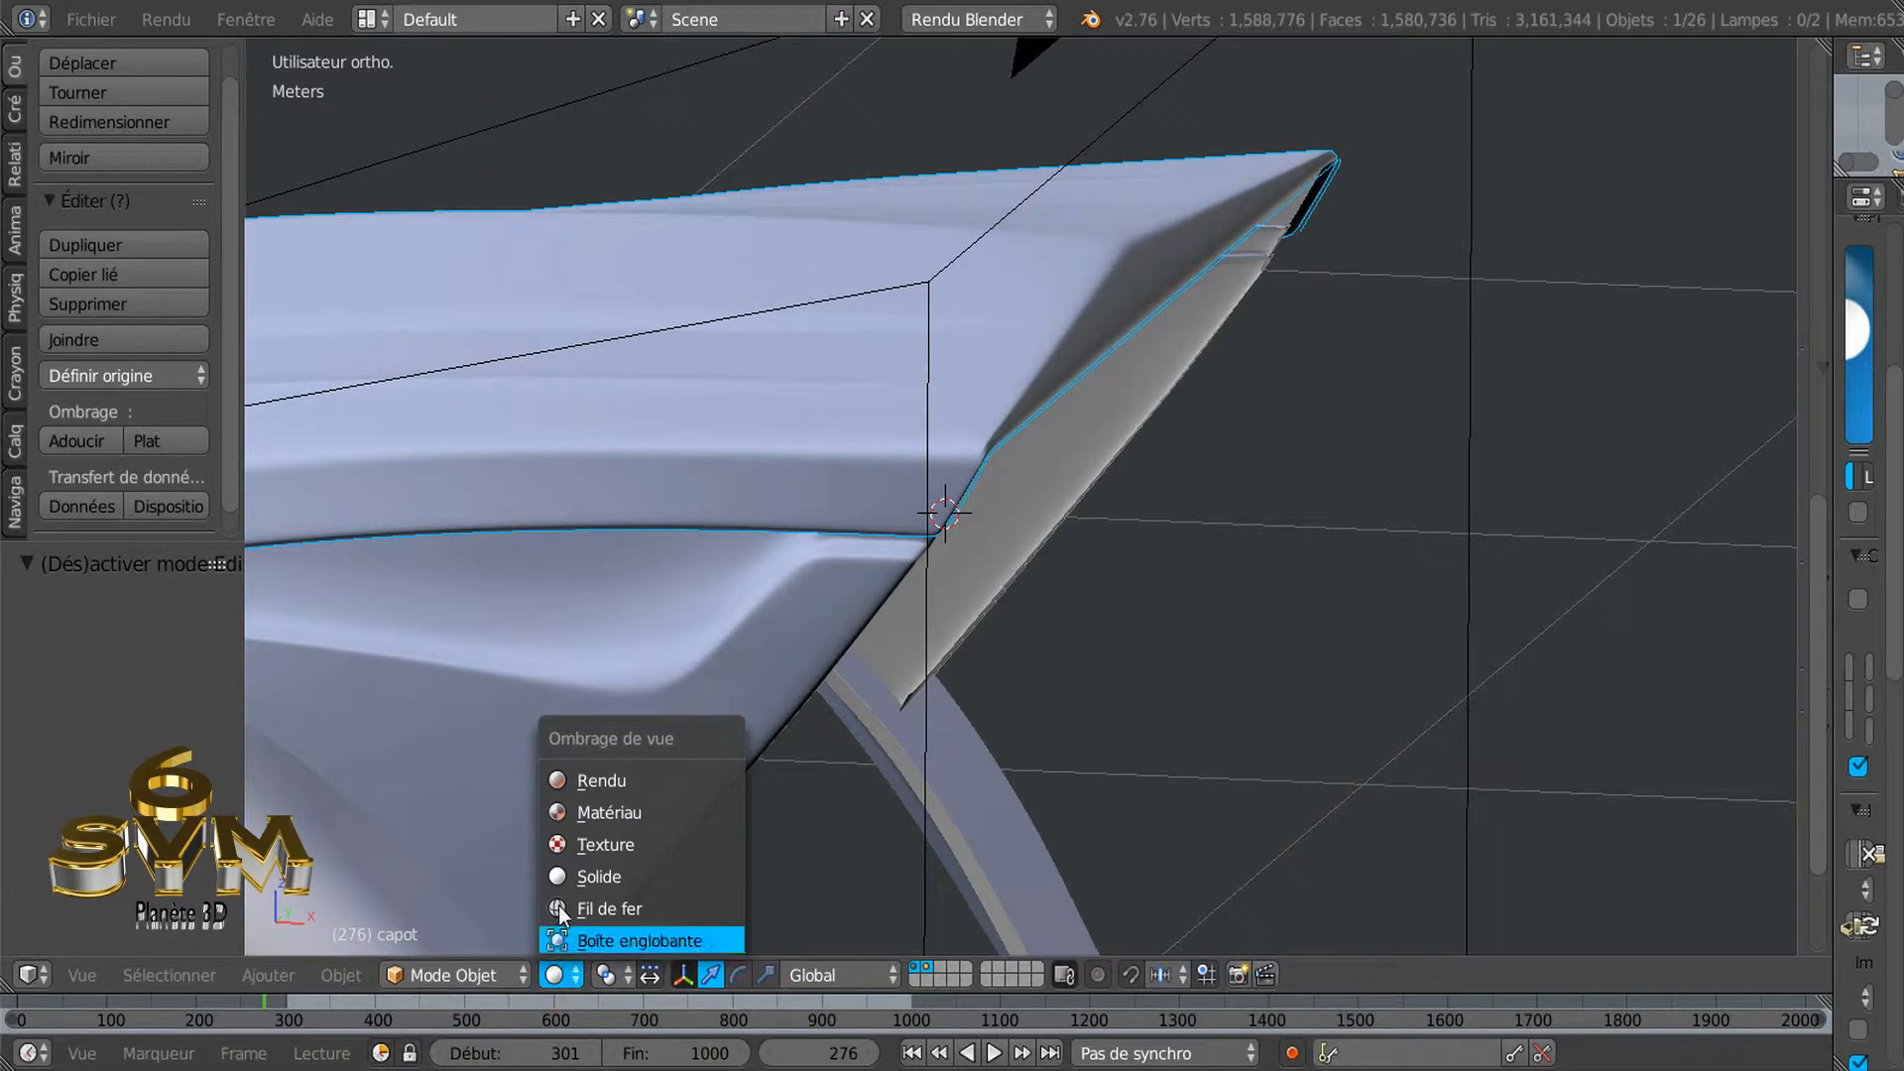
{"action": "left_click", "coordinate": [590, 814]}
{"action": "mouse_move", "coordinate": [920, 621]}
{"action": "middle_mouse_down"}
{"action": "mouse_move", "coordinate": [781, 708]}
{"action": "mouse_move", "coordinate": [687, 698]}
{"action": "mouse_move", "coordinate": [609, 592]}
{"action": "mouse_move", "coordinate": [833, 632]}
{"action": "mouse_move", "coordinate": [1016, 632]}
{"action": "mouse_move", "coordinate": [849, 641]}
{"action": "middle_mouse_up"}
{"action": "scroll", "coordinate": [849, 642], "scroll_direction": "up", "scroll_amount": 3}
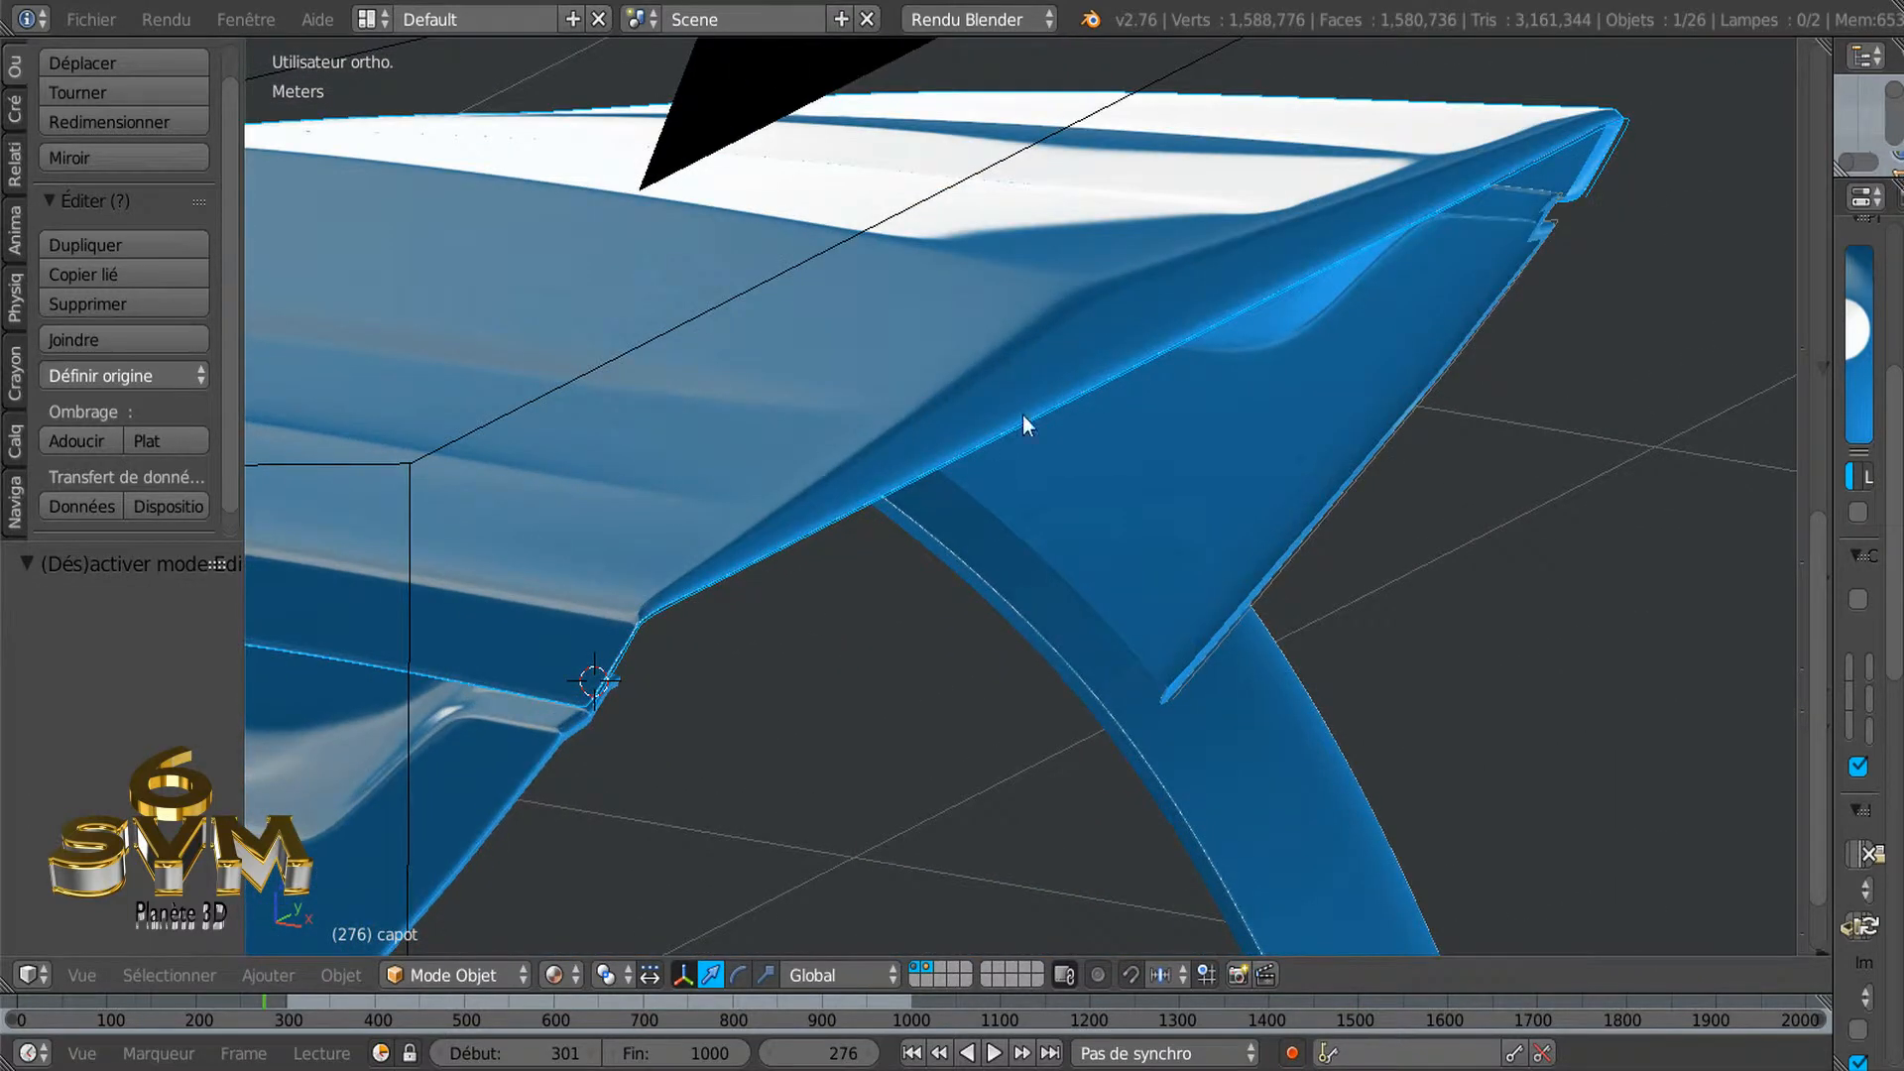
{"action": "scroll", "coordinate": [1189, 436], "scroll_direction": "down", "scroll_amount": 2}
{"action": "middle_click_drag", "start_coordinate": [1193, 433], "coordinate": [1253, 497]}
{"action": "scroll", "coordinate": [1109, 500], "scroll_direction": "up", "scroll_amount": 2}
{"action": "scroll", "coordinate": [1111, 494], "scroll_direction": "down", "scroll_amount": 1}
{"action": "middle_click_drag", "start_coordinate": [1121, 474], "coordinate": [1281, 419]}
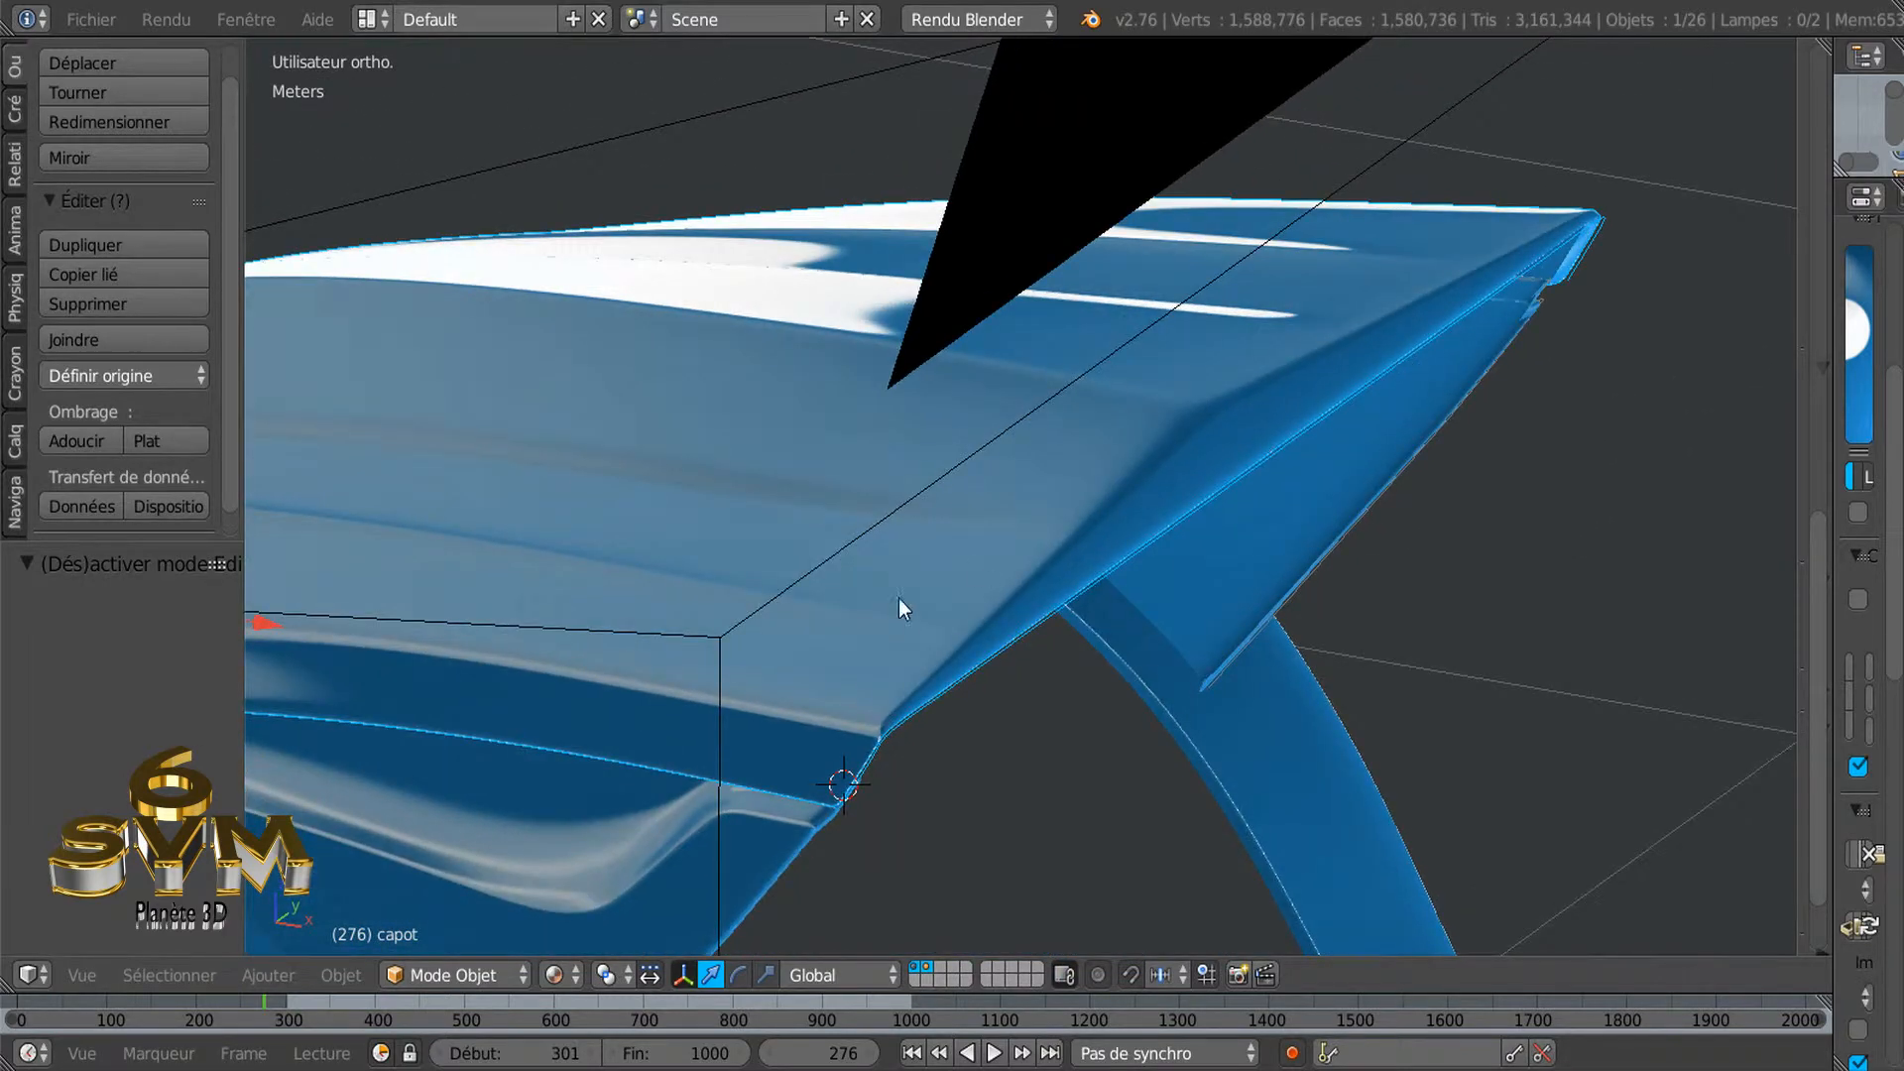
{"action": "scroll", "coordinate": [905, 624], "scroll_direction": "down", "scroll_amount": 2}
{"action": "middle_click_drag", "start_coordinate": [911, 647], "coordinate": [905, 599]}
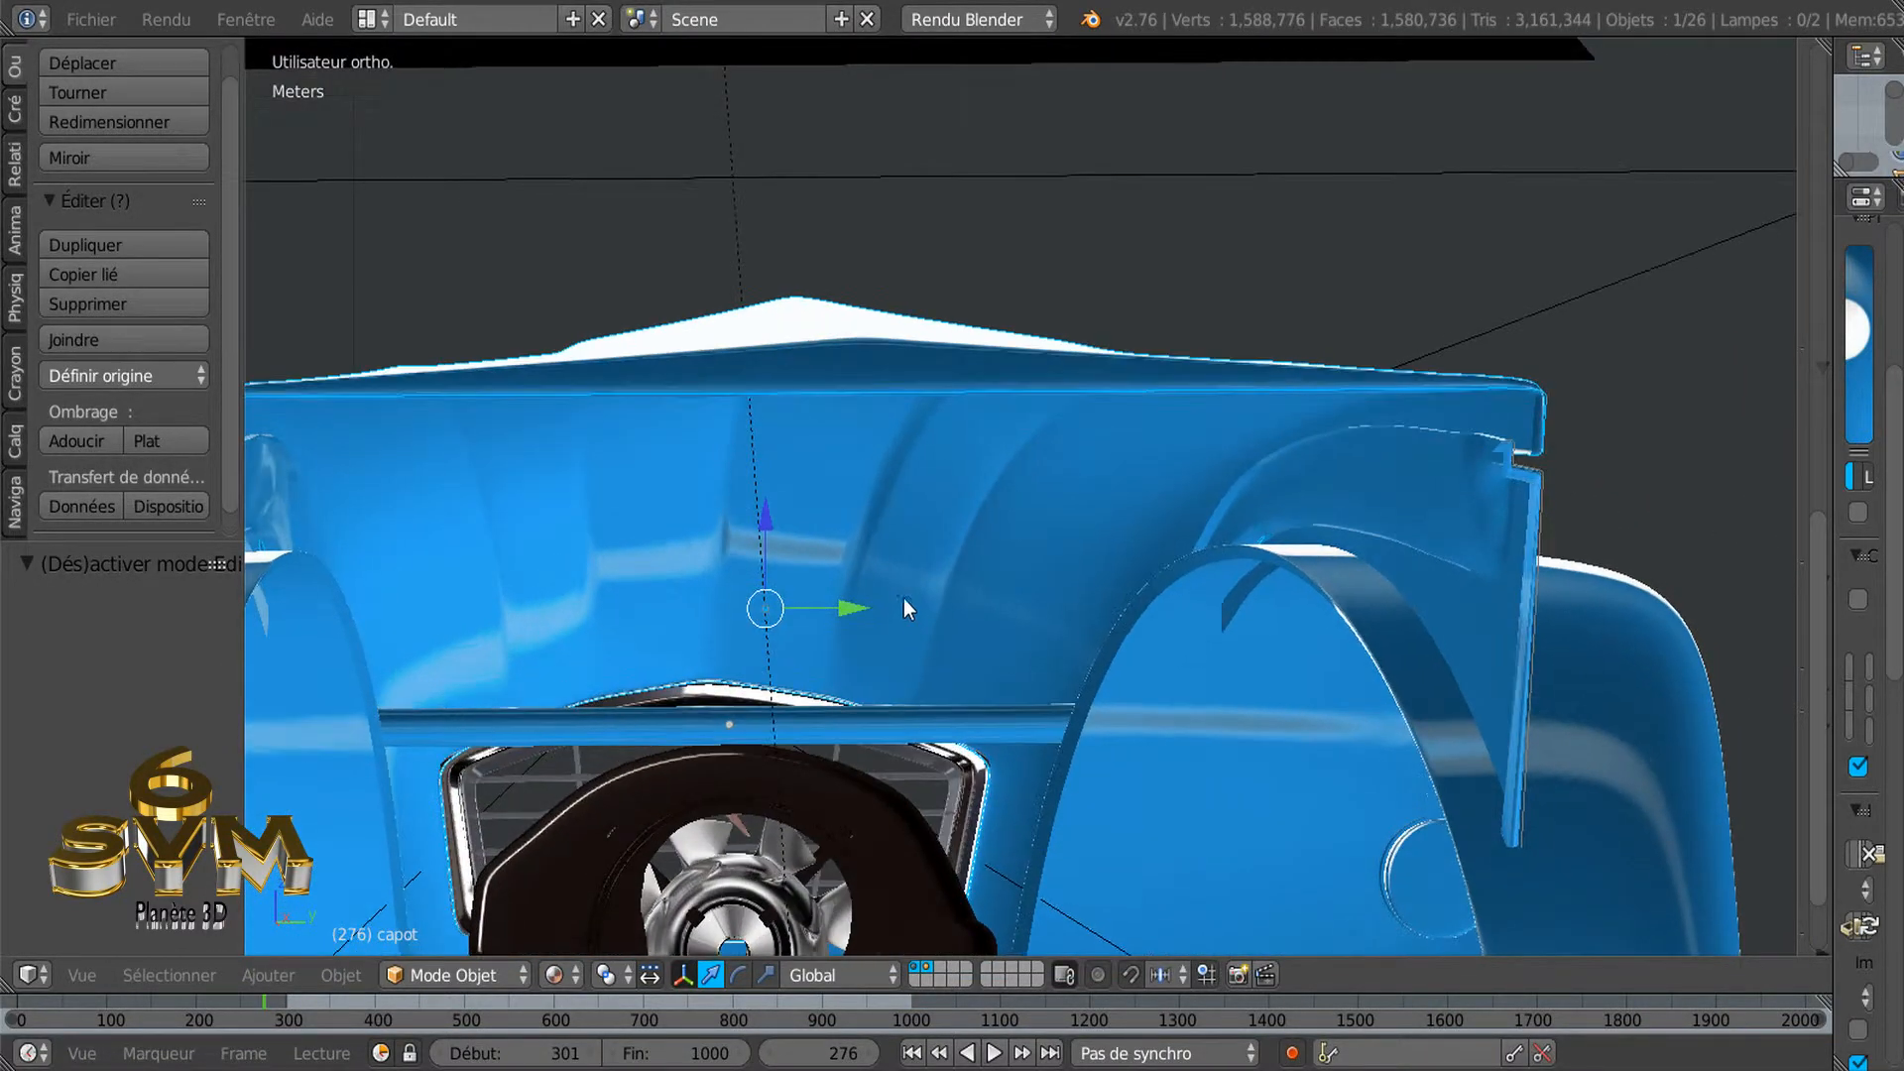
In Edit Mode with solid shading, move the inner vertex at the hood's rear corner -5.278 mm along the Y axis
{"action": "key", "text": "z"}
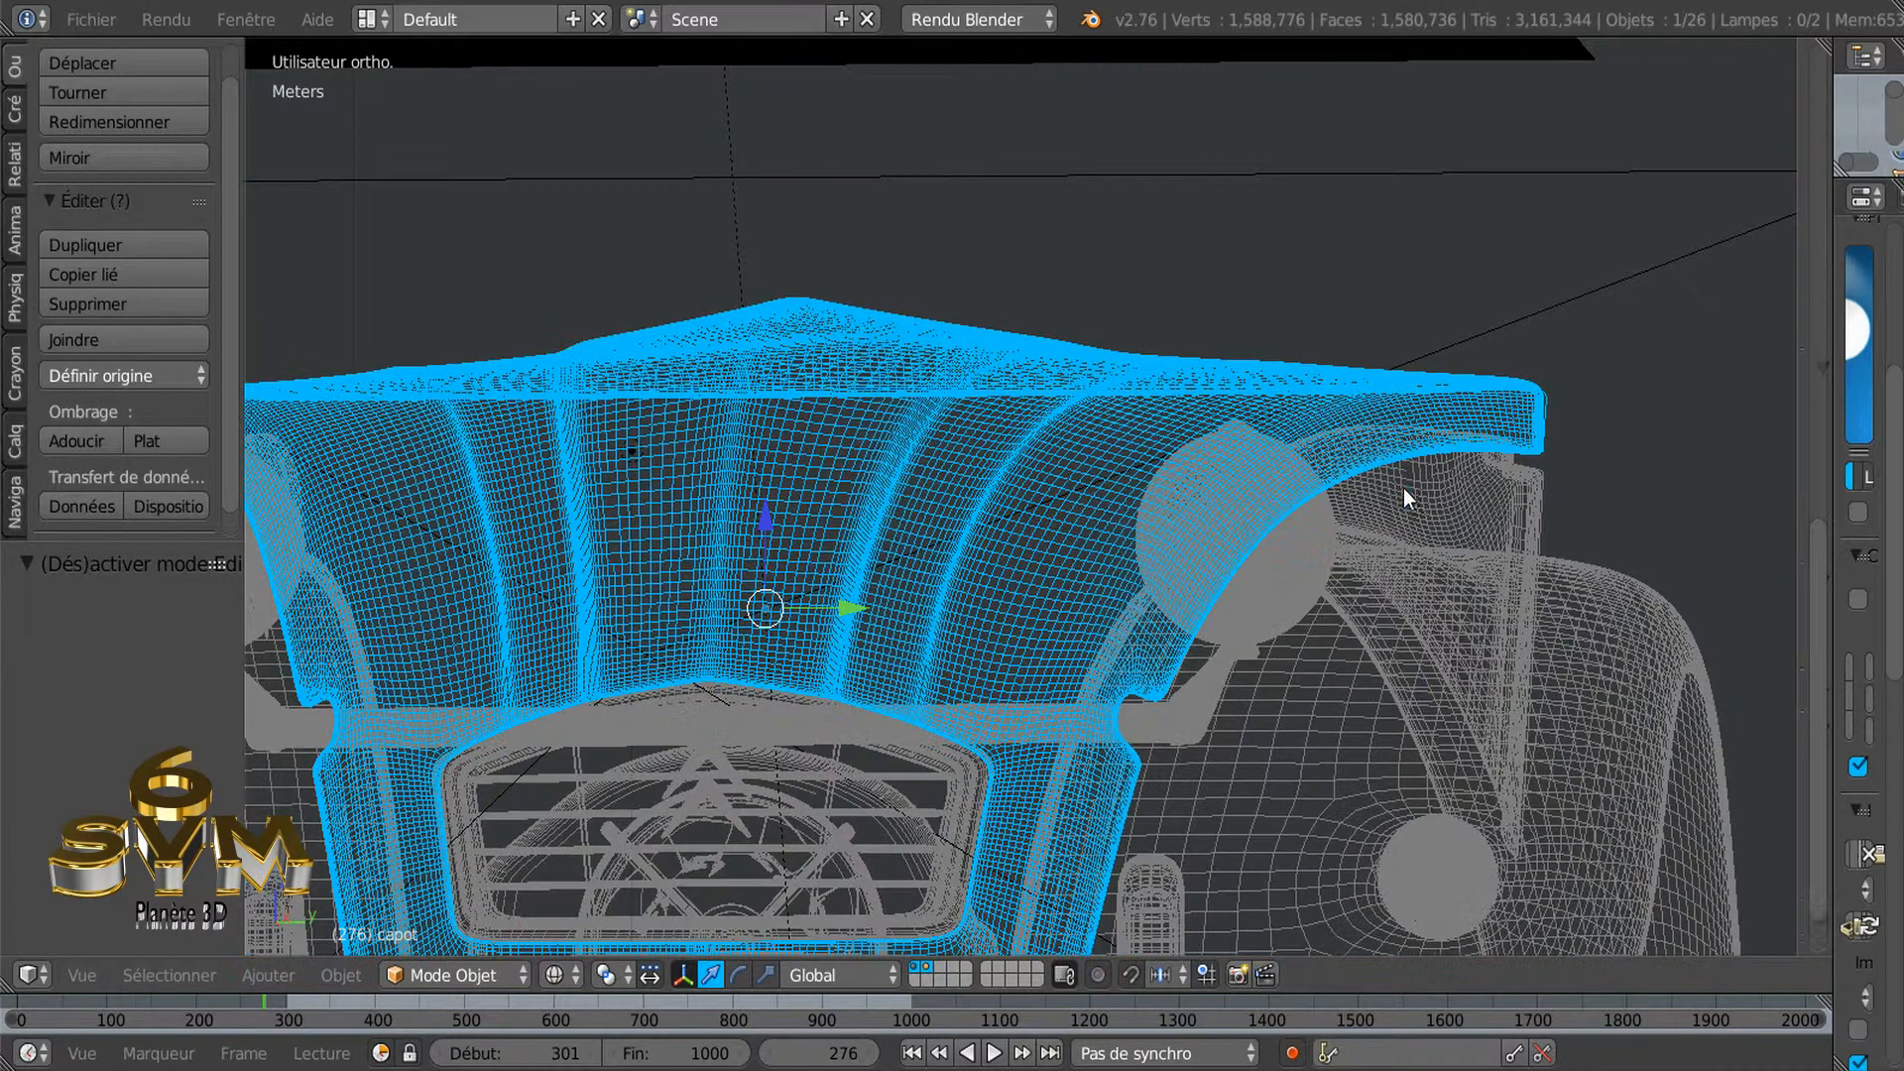
{"action": "key", "text": "z"}
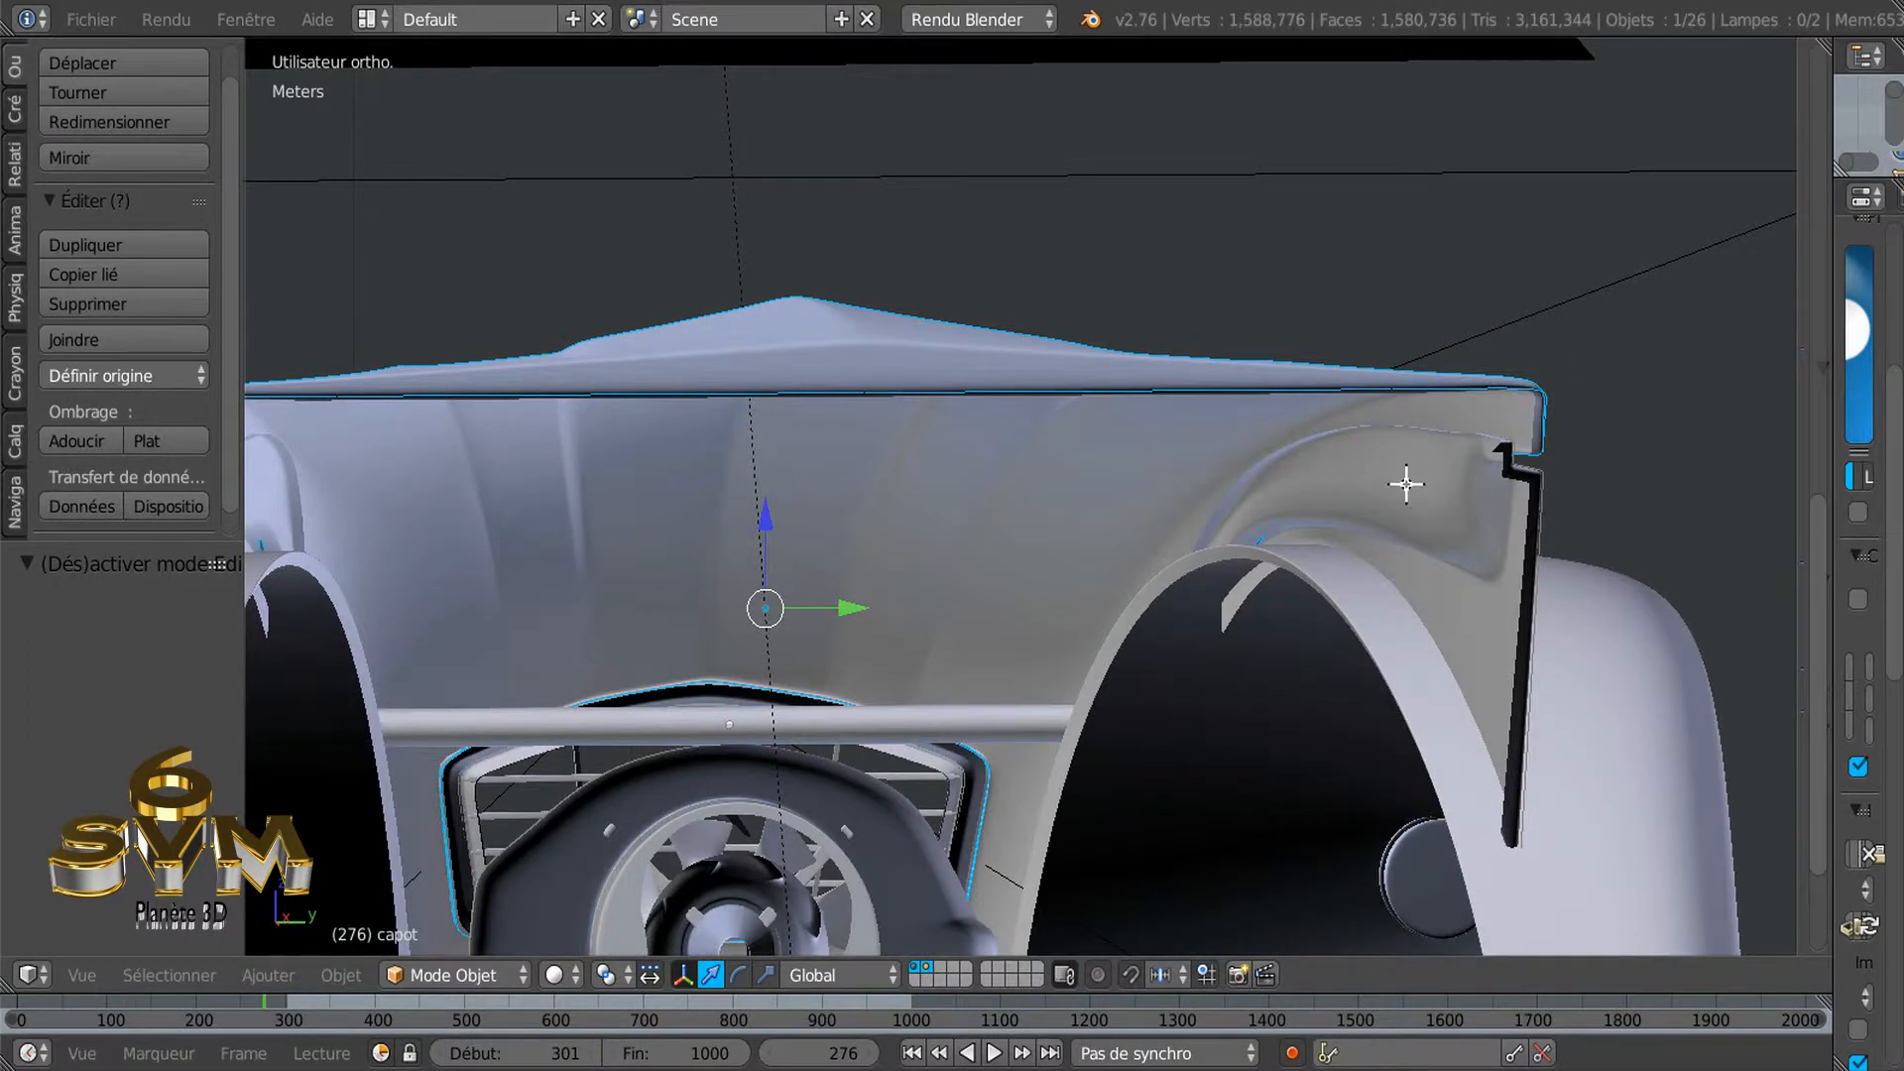
{"action": "key", "text": "Tab"}
{"action": "scroll", "coordinate": [1414, 475], "scroll_direction": "up", "scroll_amount": 3}
{"action": "scroll", "coordinate": [1382, 489], "scroll_direction": "down", "scroll_amount": 2}
{"action": "middle_click_drag", "start_coordinate": [1382, 489], "coordinate": [1326, 468]}
{"action": "scroll", "coordinate": [1377, 446], "scroll_direction": "up", "scroll_amount": 3}
{"action": "scroll", "coordinate": [1438, 436], "scroll_direction": "up", "scroll_amount": 1}
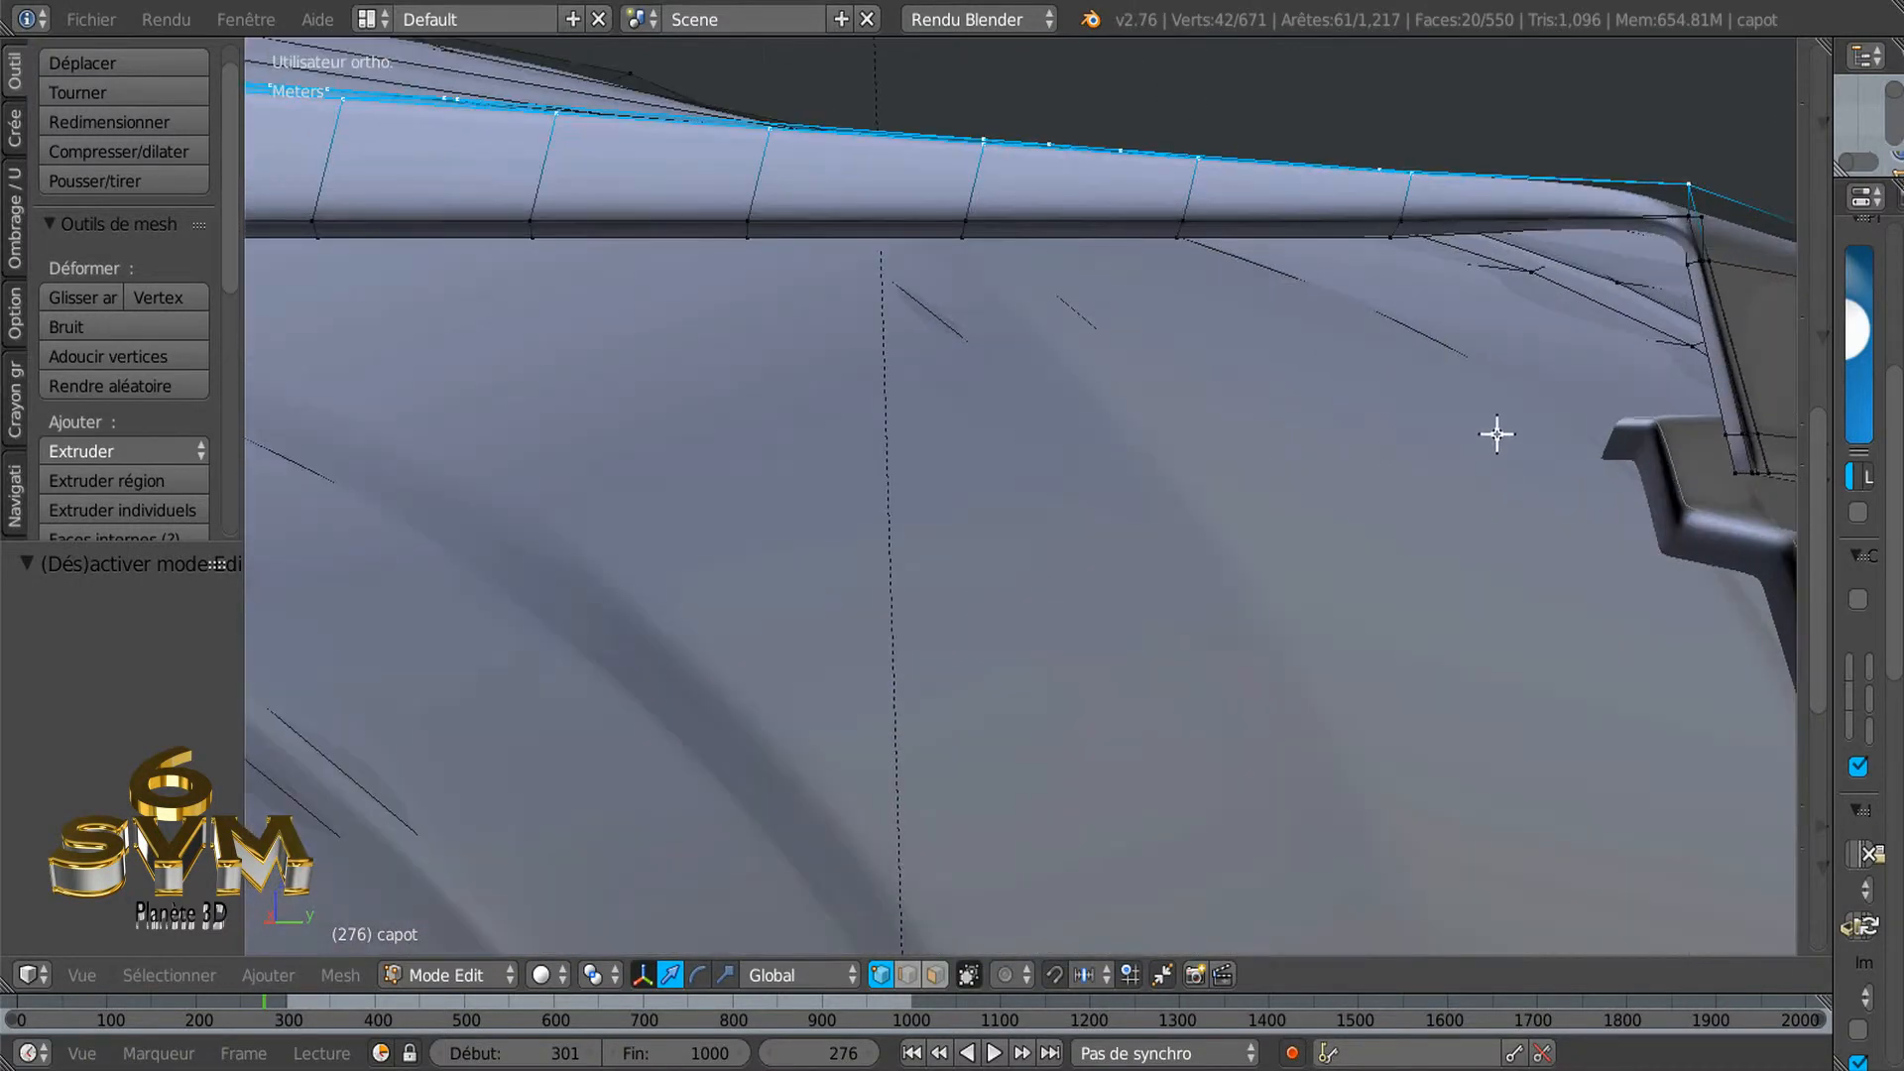
{"action": "scroll", "coordinate": [1507, 435], "scroll_direction": "up", "scroll_amount": 1}
{"action": "middle_click_drag", "start_coordinate": [1553, 448], "coordinate": [1317, 524], "text": "shift"}
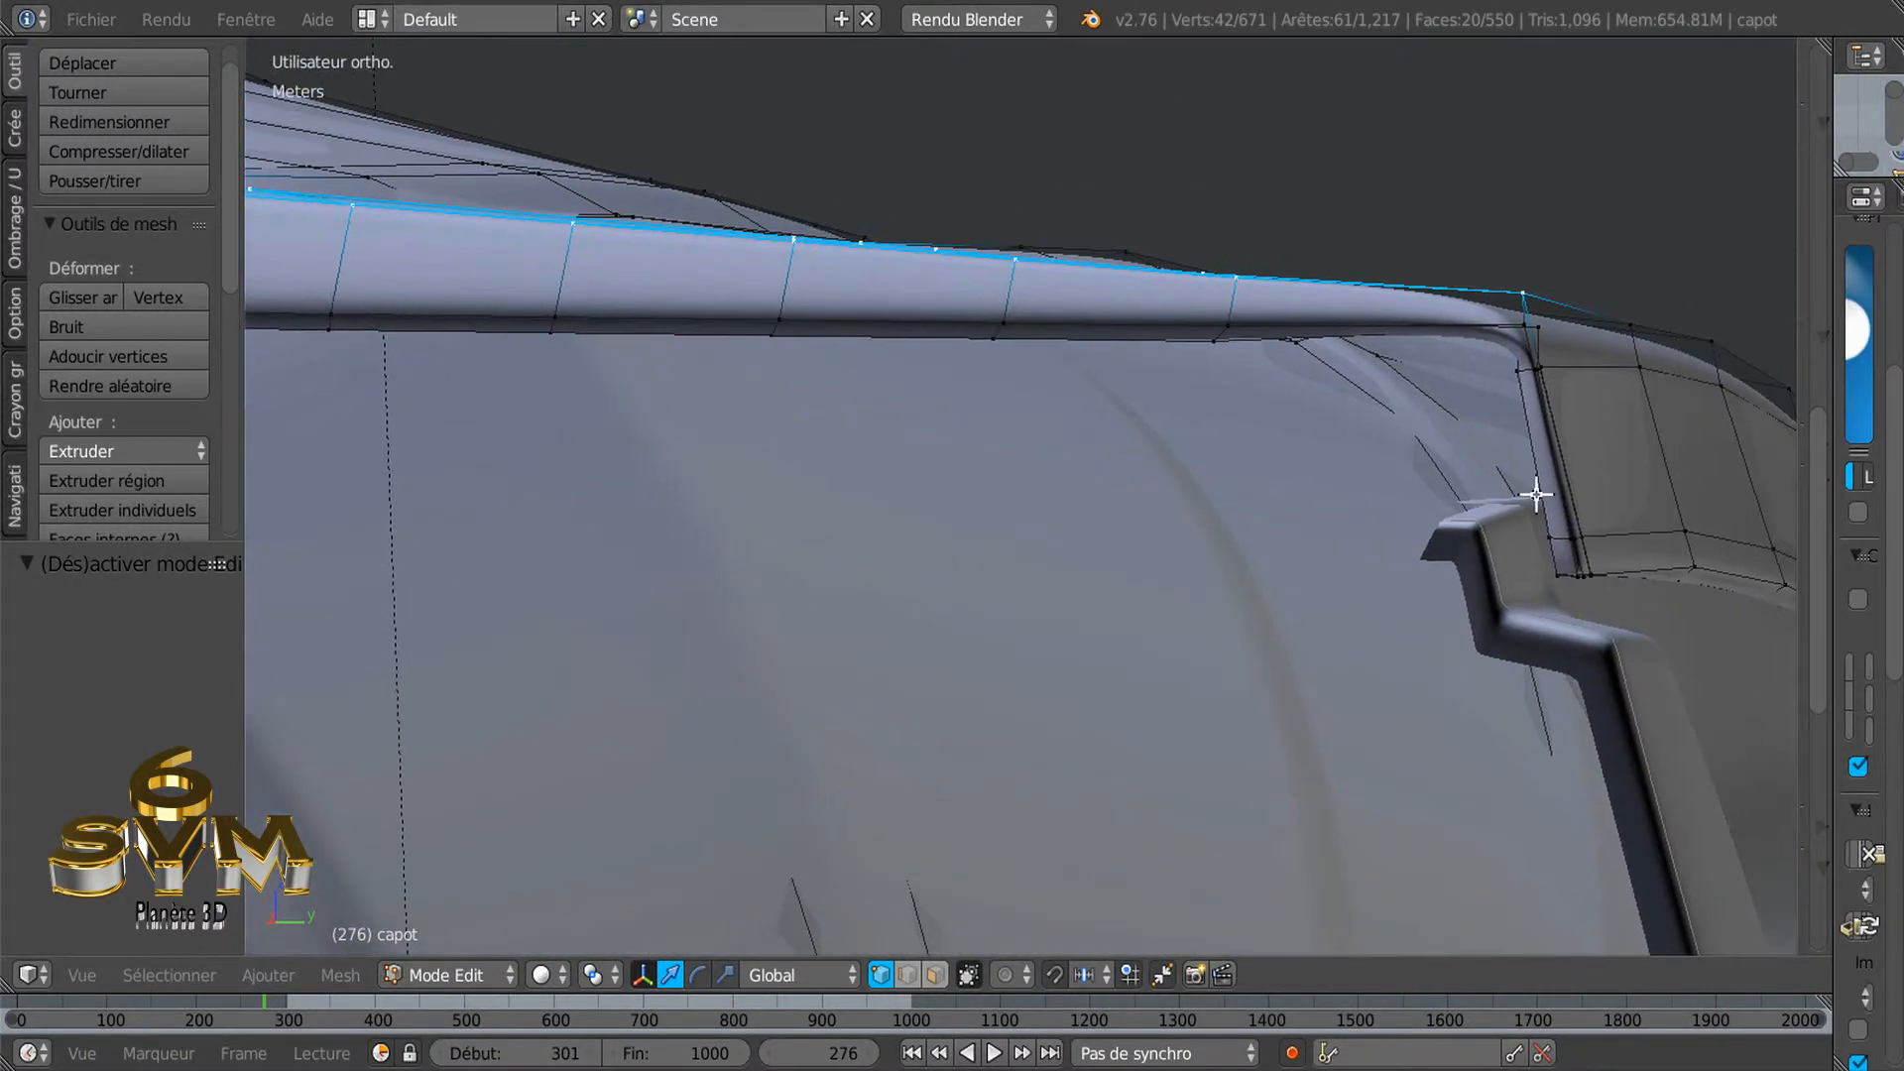
{"action": "middle_click_drag", "start_coordinate": [1536, 494], "coordinate": [1545, 494]}
{"action": "right_click", "coordinate": [1555, 368]}
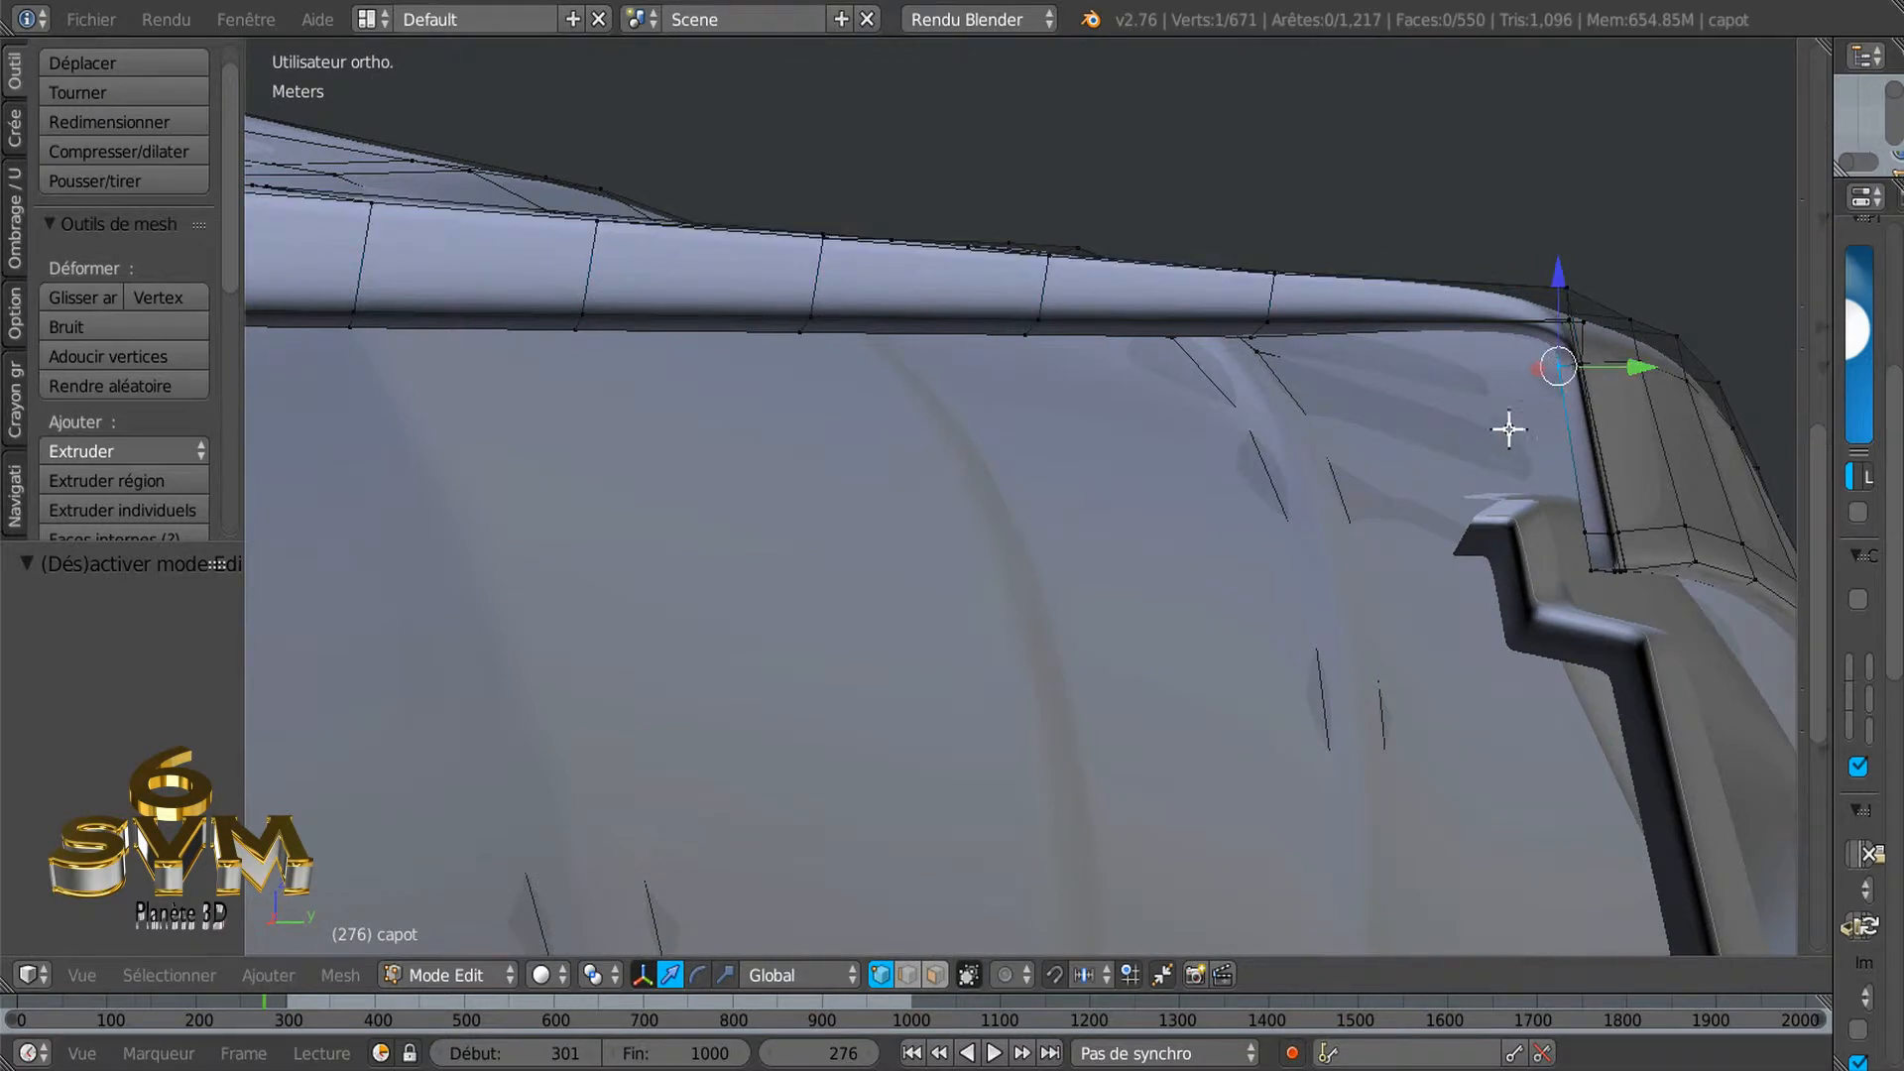
{"action": "left_click_drag", "start_coordinate": [1632, 368], "coordinate": [1611, 375]}
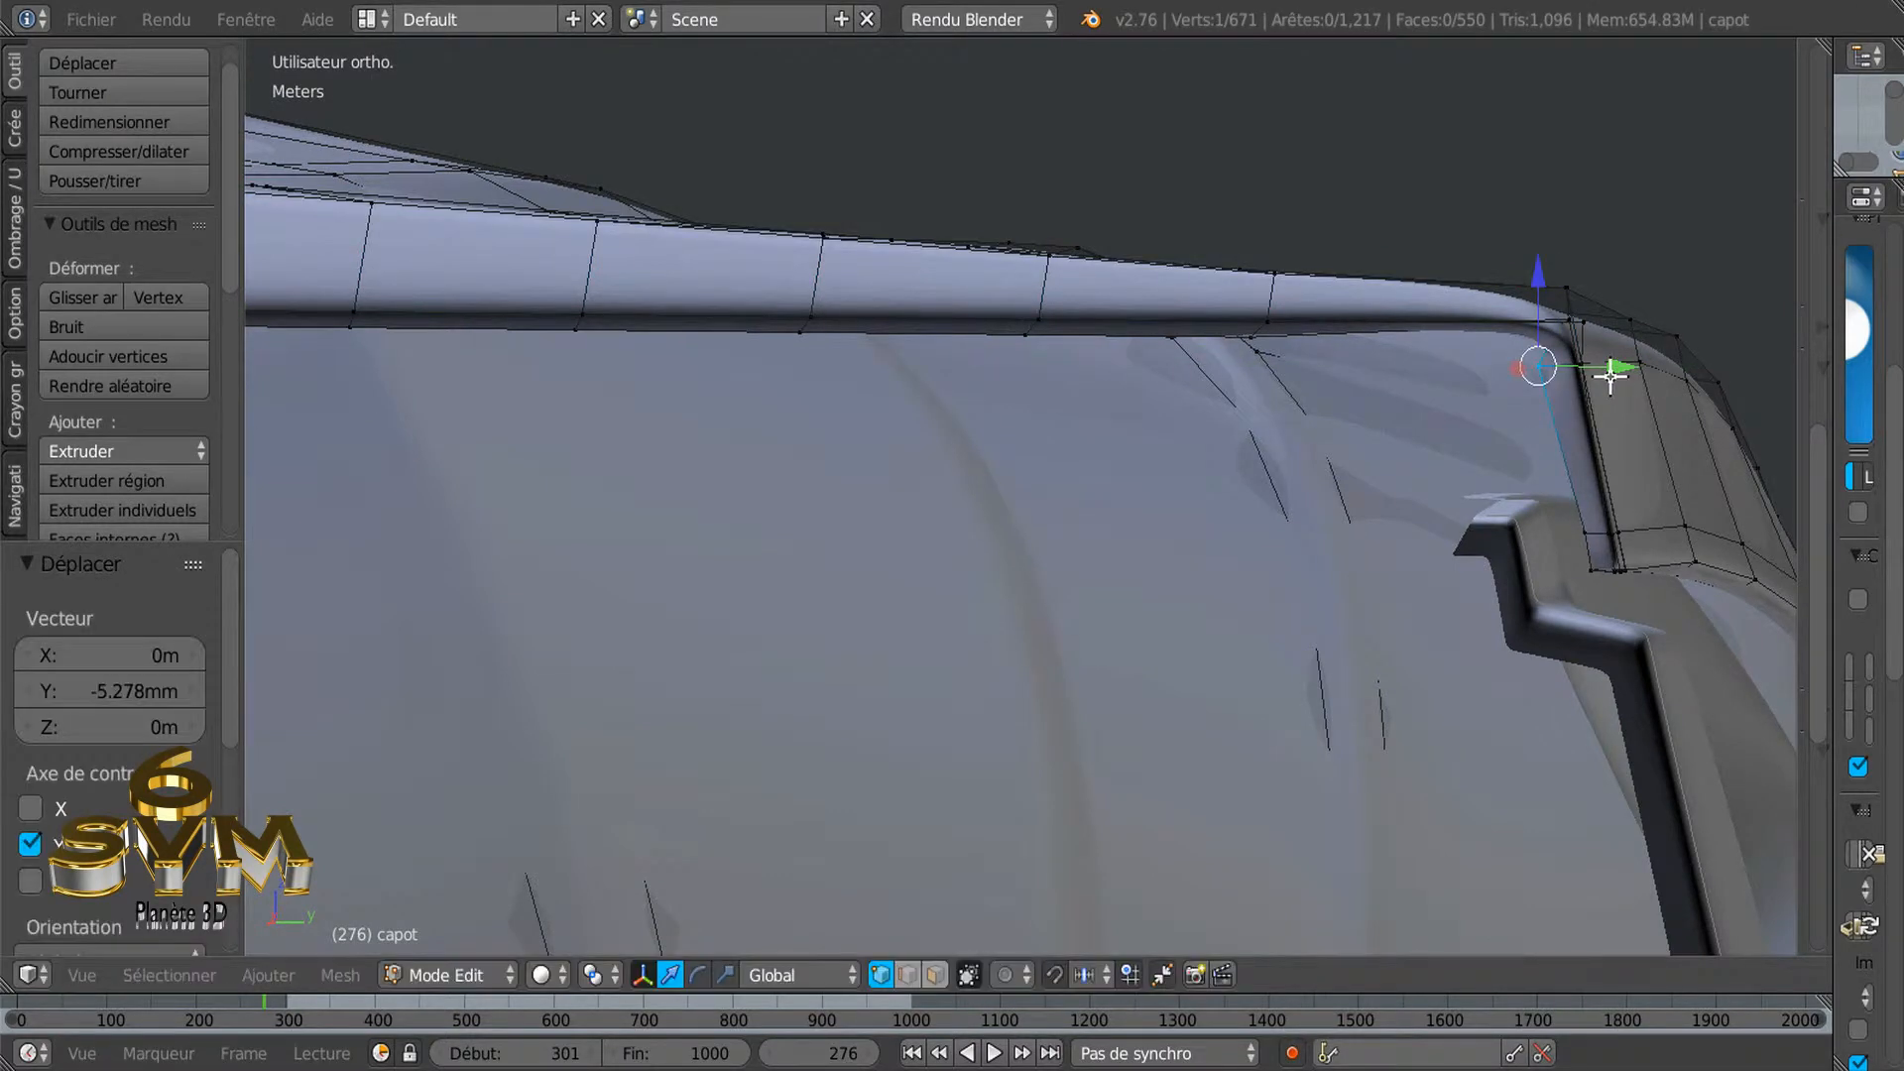
Reveal the hood's modifier settings and set its Catmull-Clark subdivision view level to 0
{"action": "middle_click_drag", "start_coordinate": [1497, 357], "coordinate": [1494, 304]}
{"action": "middle_click_drag", "start_coordinate": [1465, 420], "coordinate": [1501, 393]}
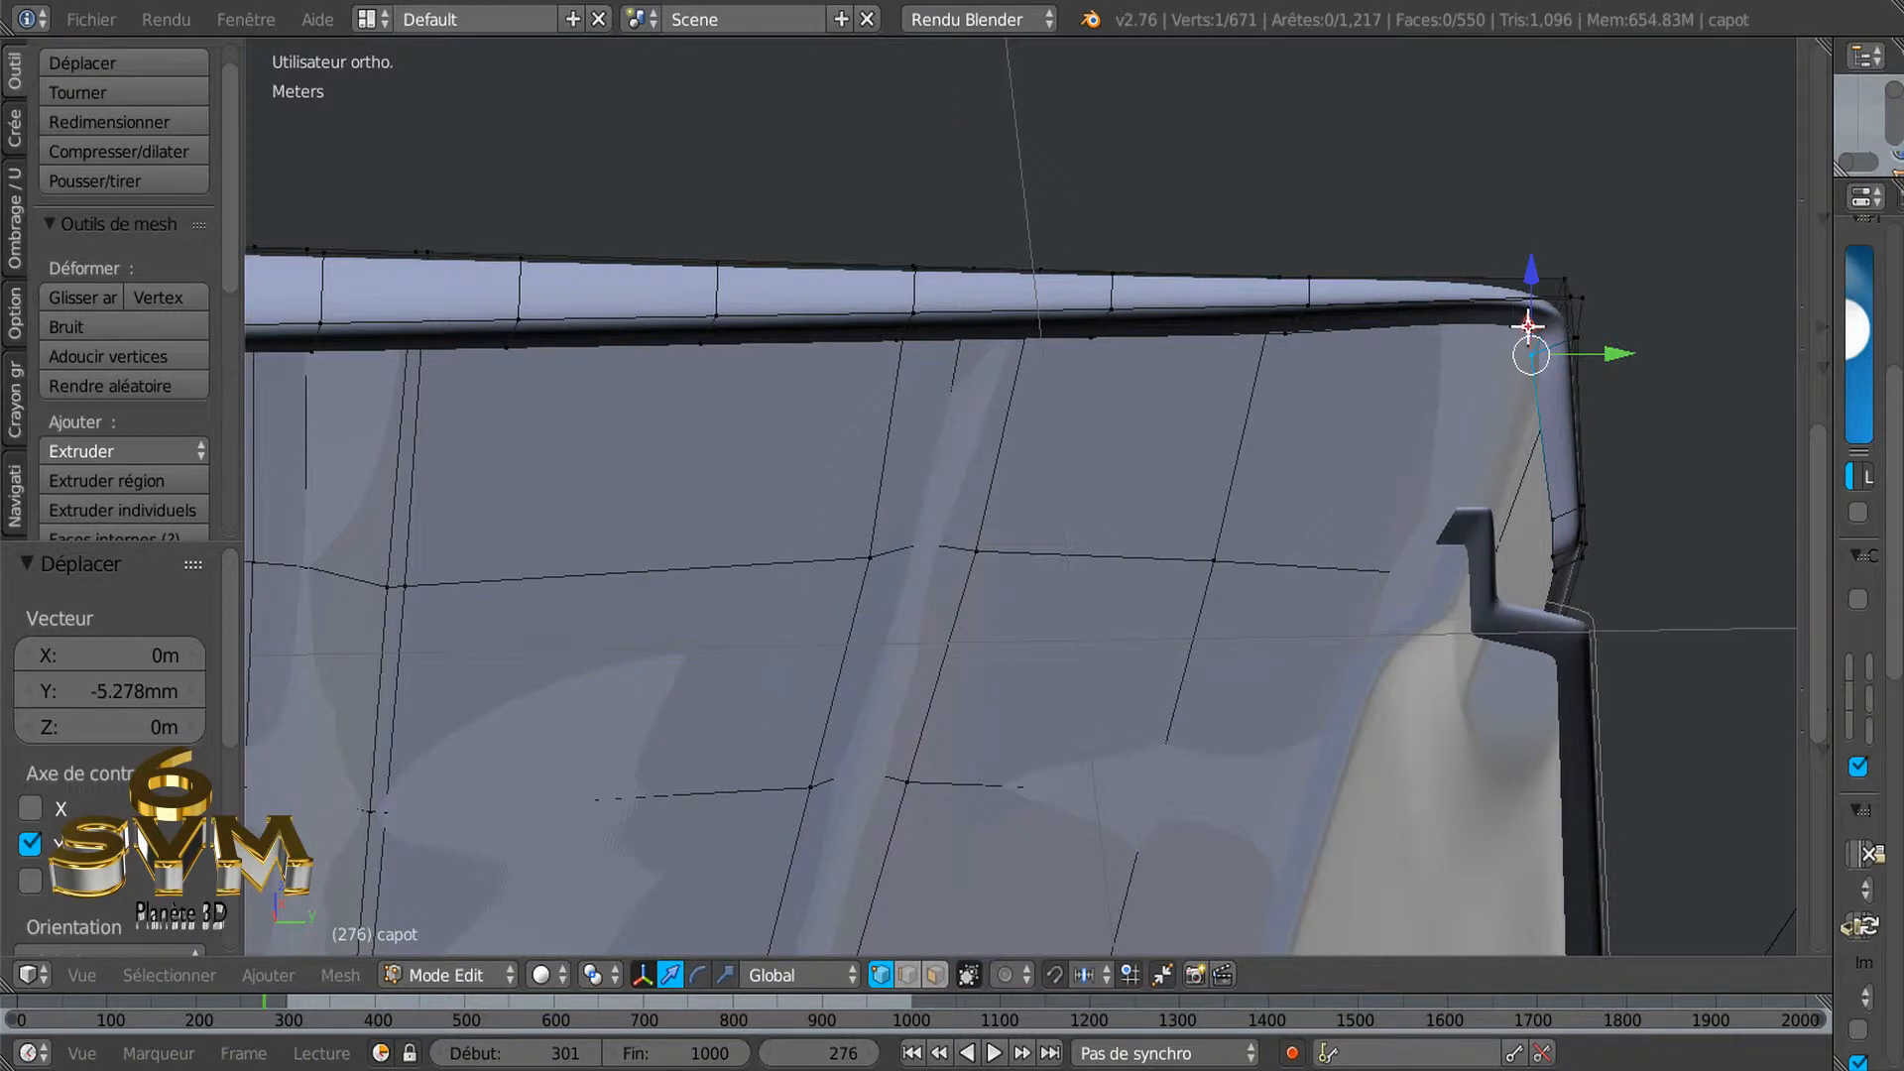
{"action": "key", "text": "n"}
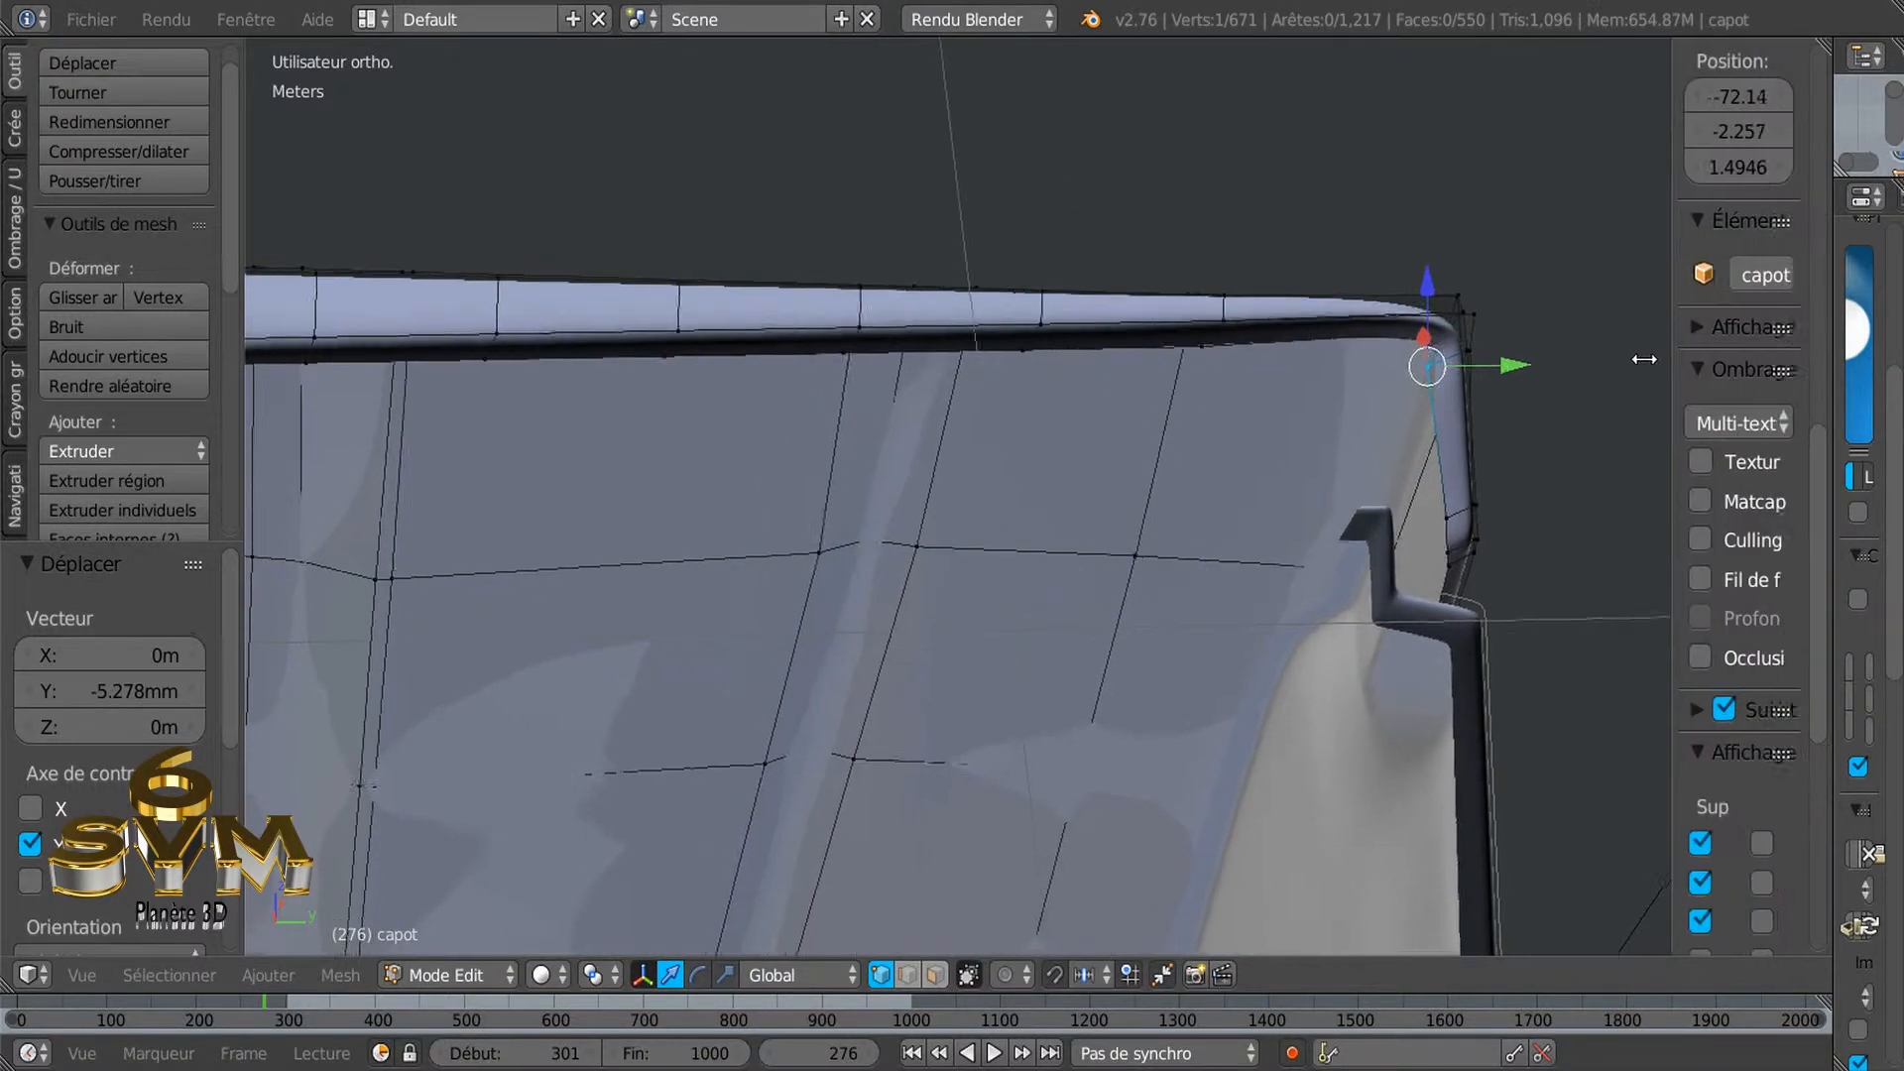
{"action": "left_click_drag", "start_coordinate": [1829, 313], "coordinate": [1643, 343]}
{"action": "left_click", "coordinate": [1882, 198]}
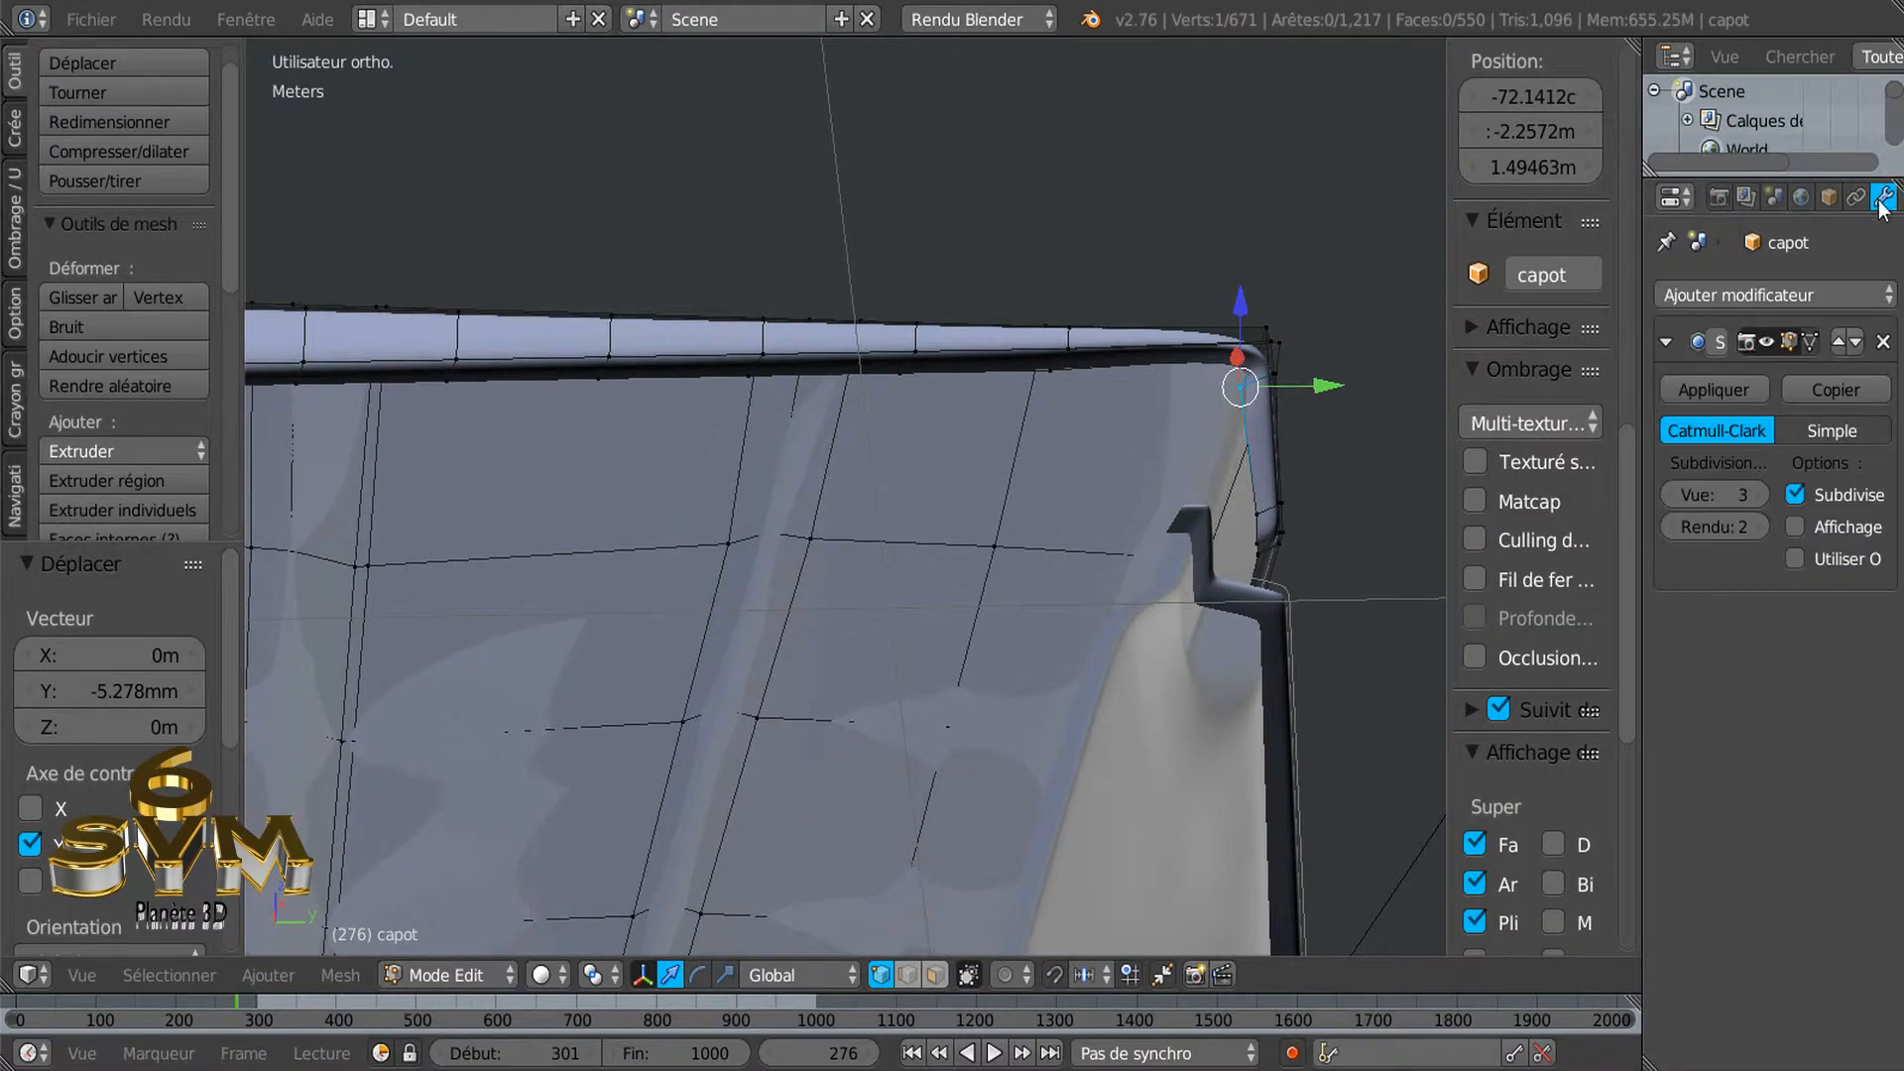
{"action": "left_click", "coordinate": [1671, 495]}
{"action": "left_click", "coordinate": [1670, 495]}
{"action": "left_click", "coordinate": [1670, 495]}
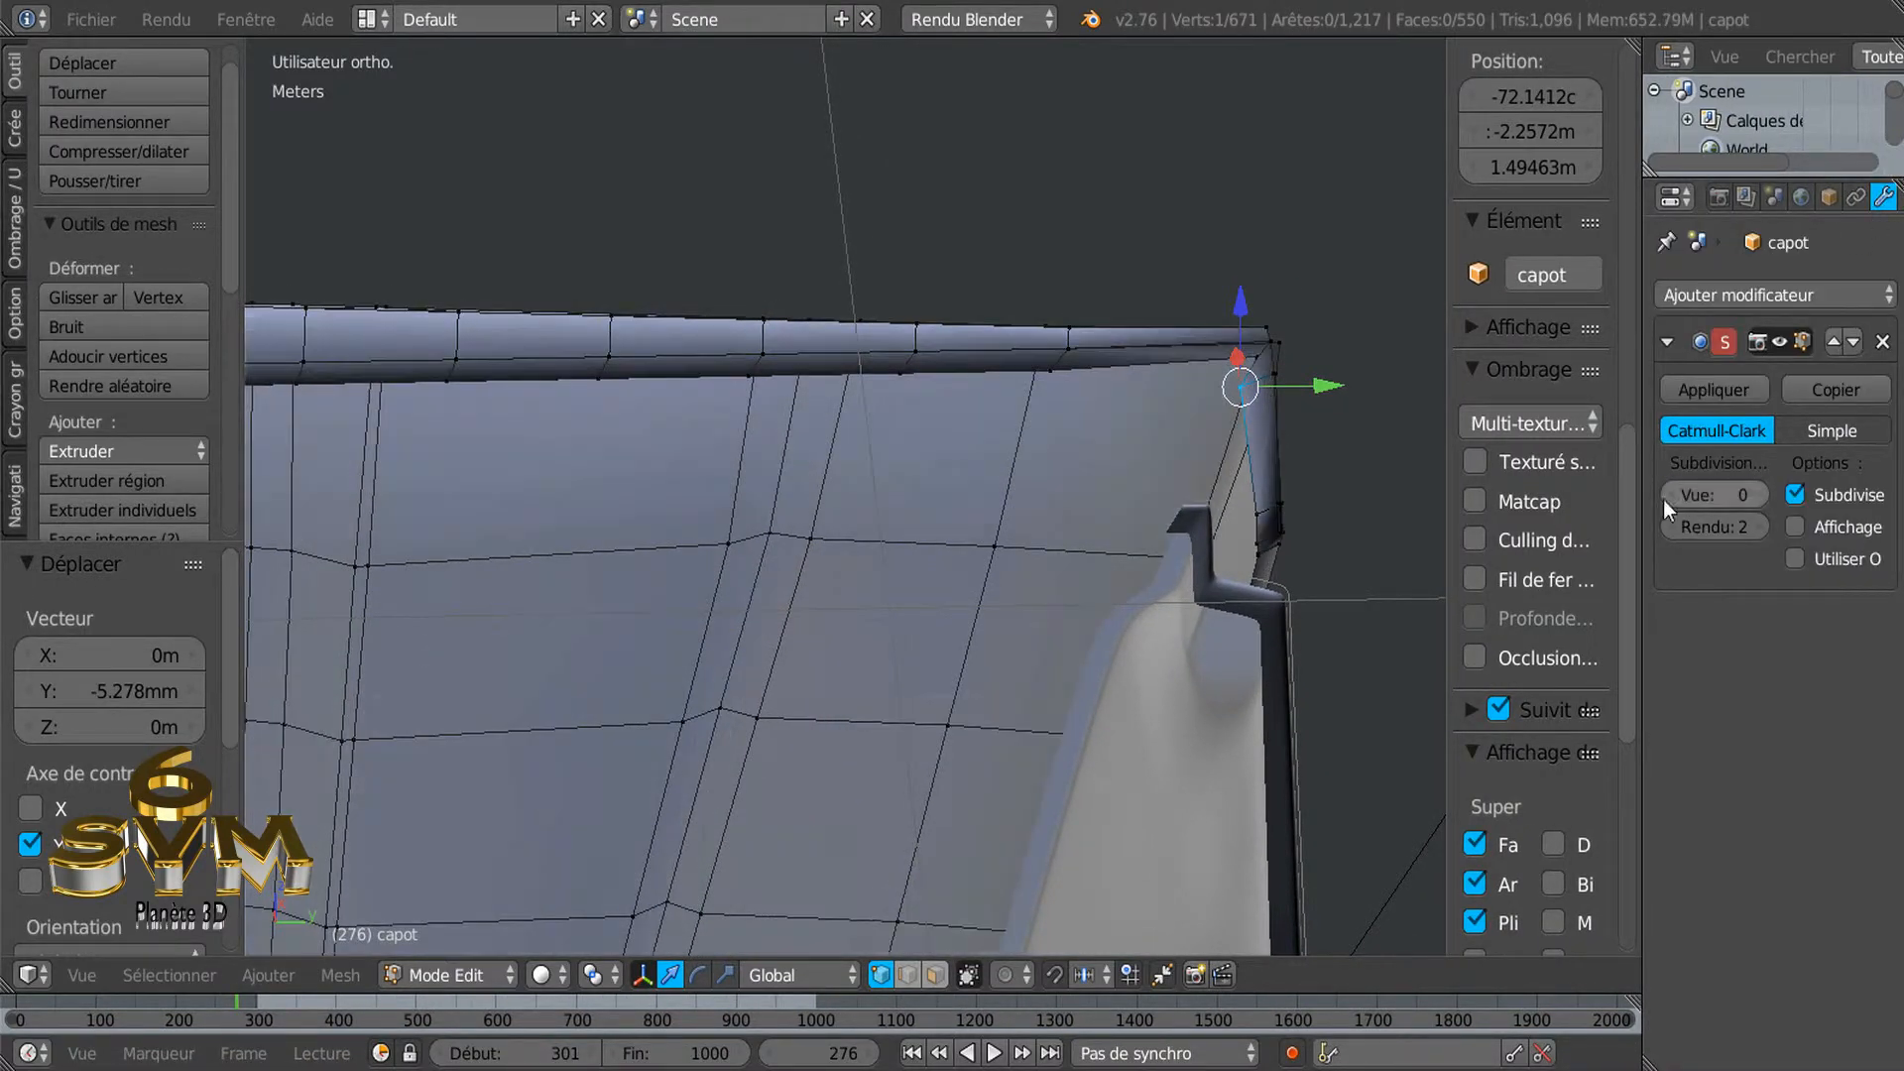
{"action": "scroll", "coordinate": [1289, 536], "scroll_direction": "up", "scroll_amount": 5}
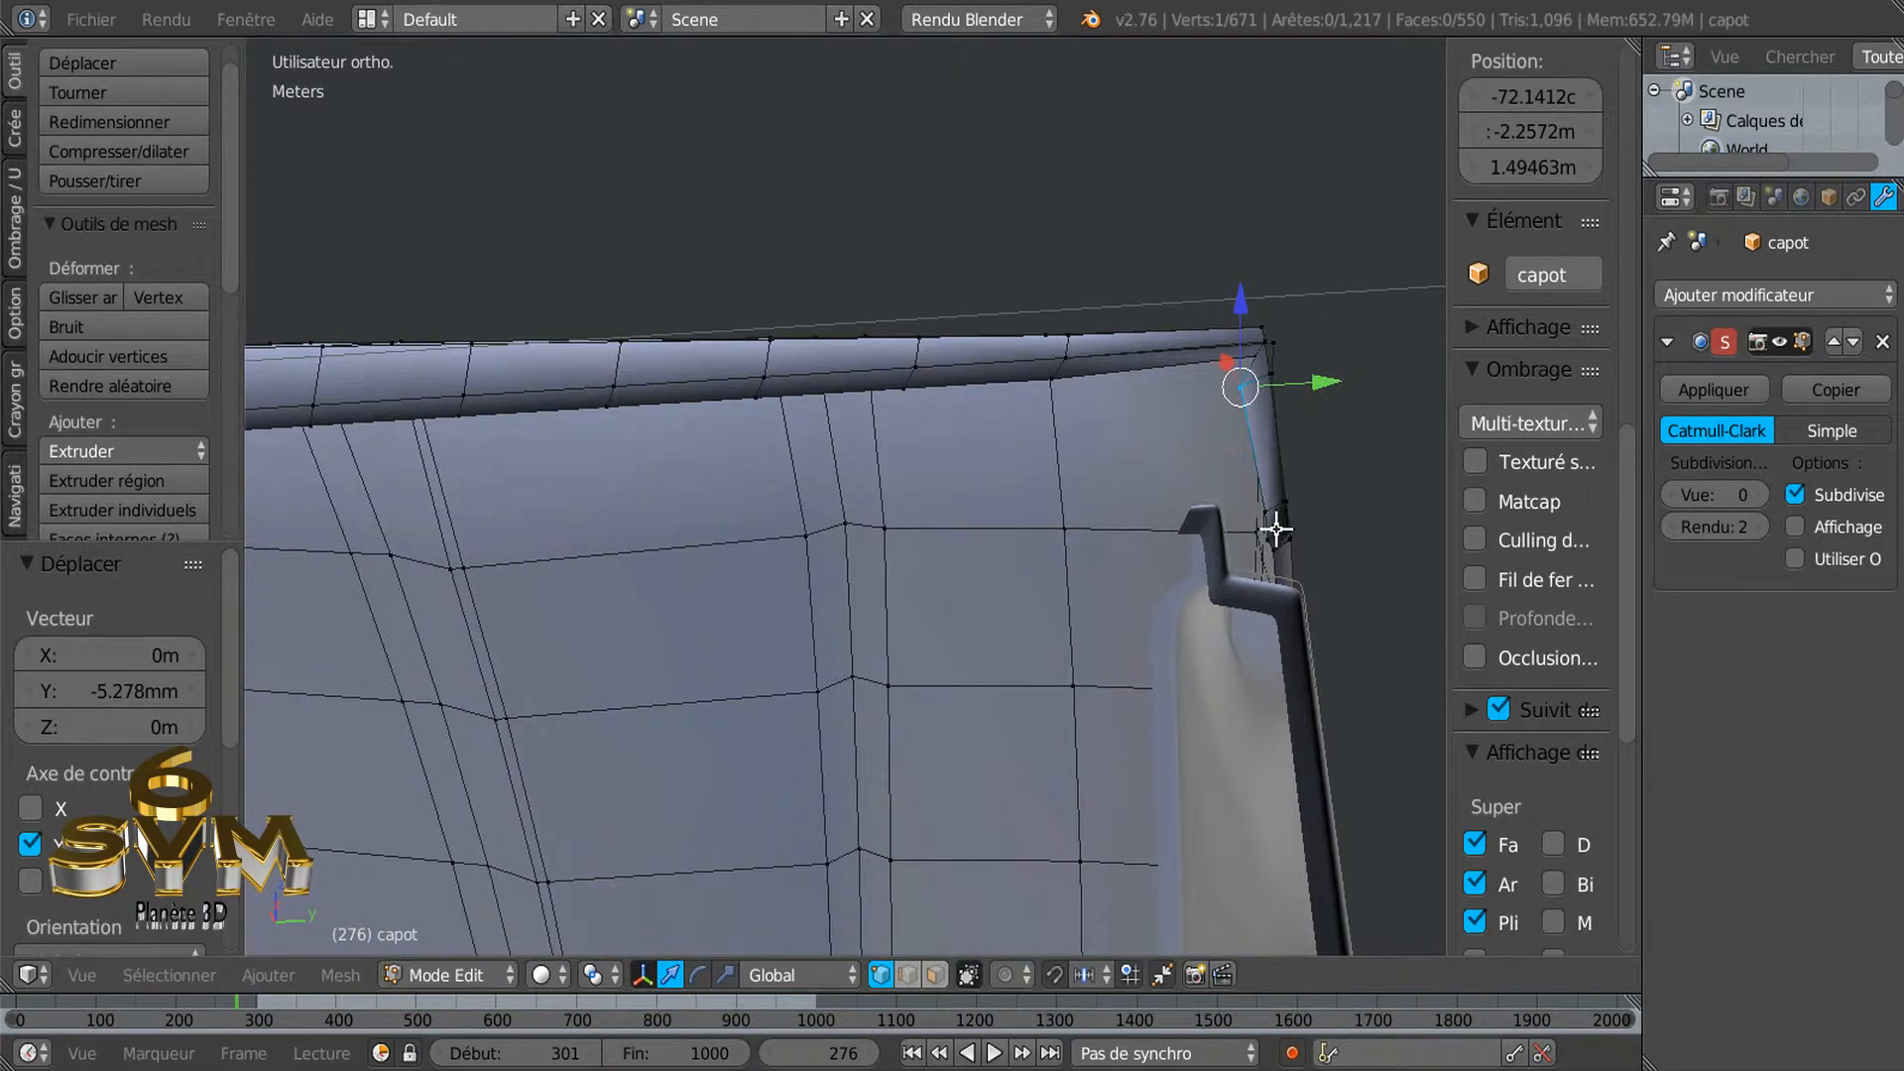
Move the inner vertex at the hood's rear corner -9.677 mm along Y and the adjacent corner vertex -2.965 mm along Y
{"action": "middle_click_drag", "start_coordinate": [1264, 416], "coordinate": [1194, 514], "text": "shift"}
{"action": "right_click", "coordinate": [1251, 358]}
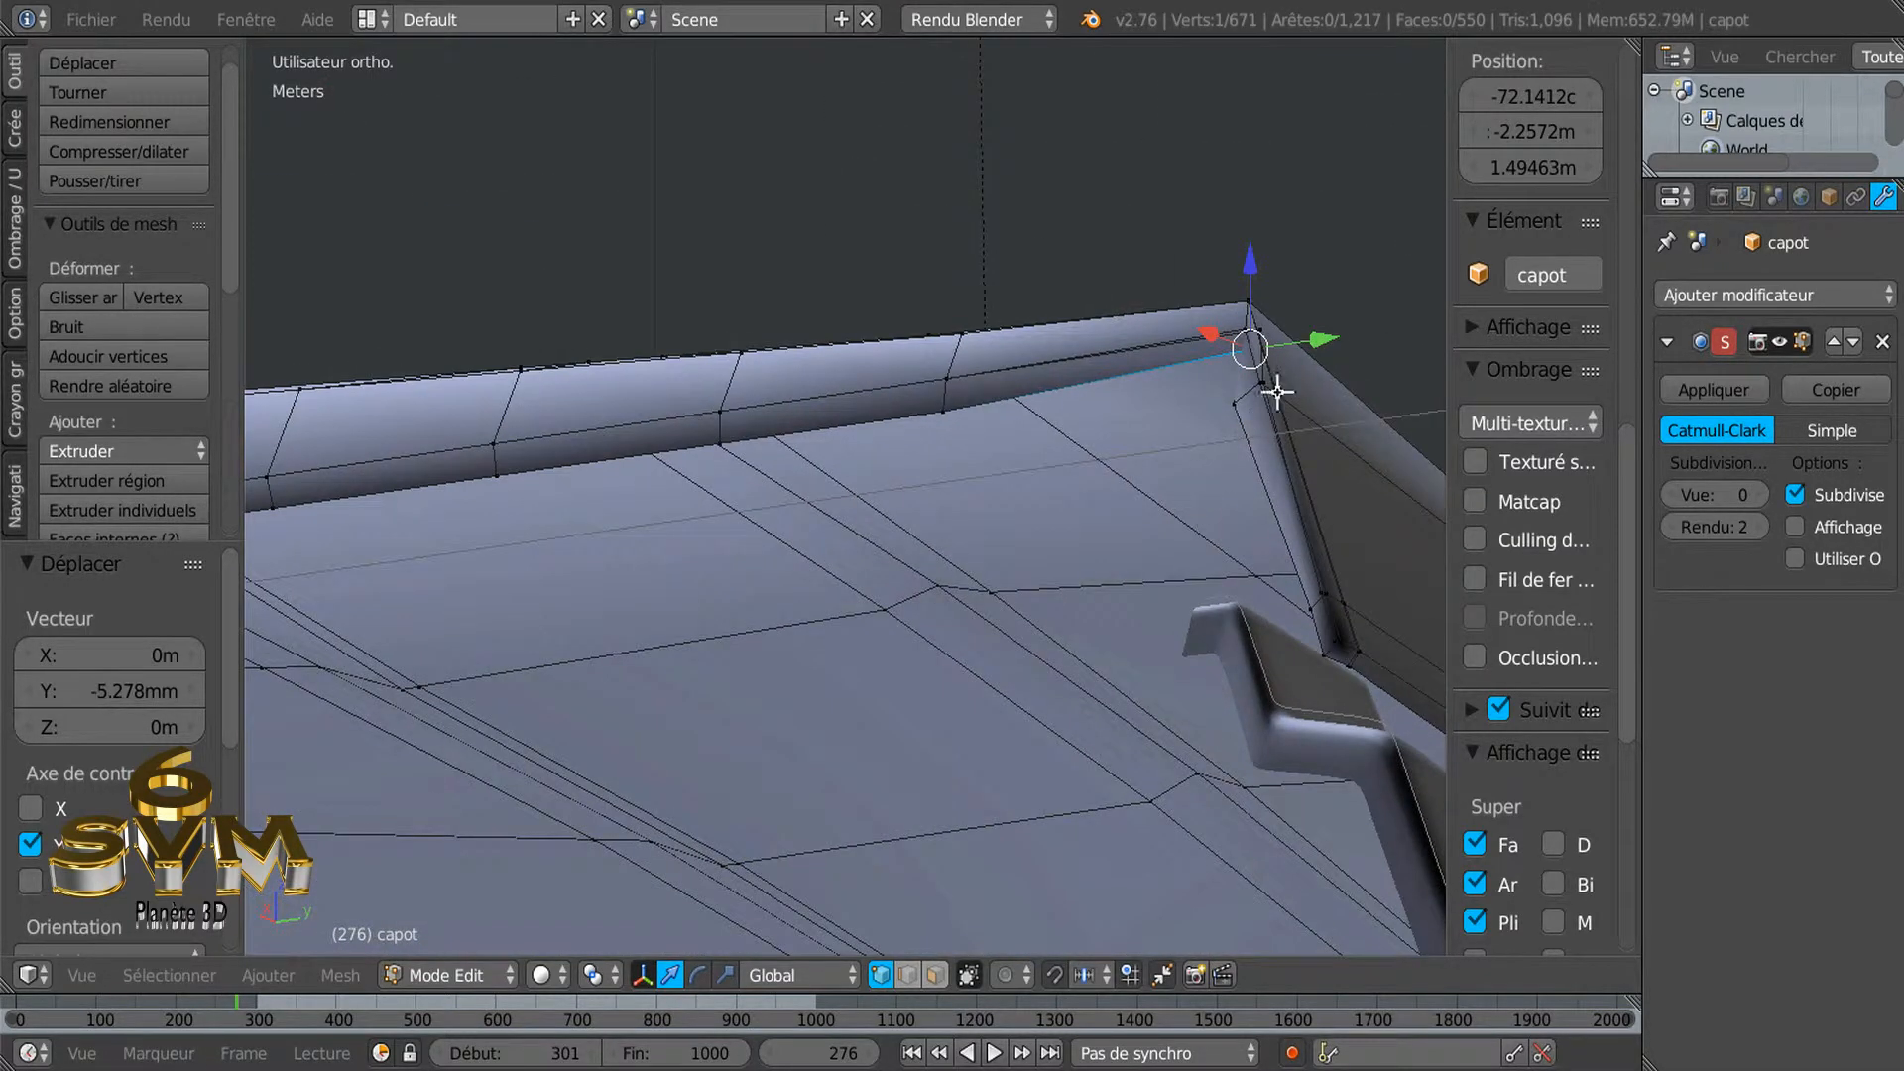
{"action": "key", "text": "g"}
{"action": "key", "text": "y"}
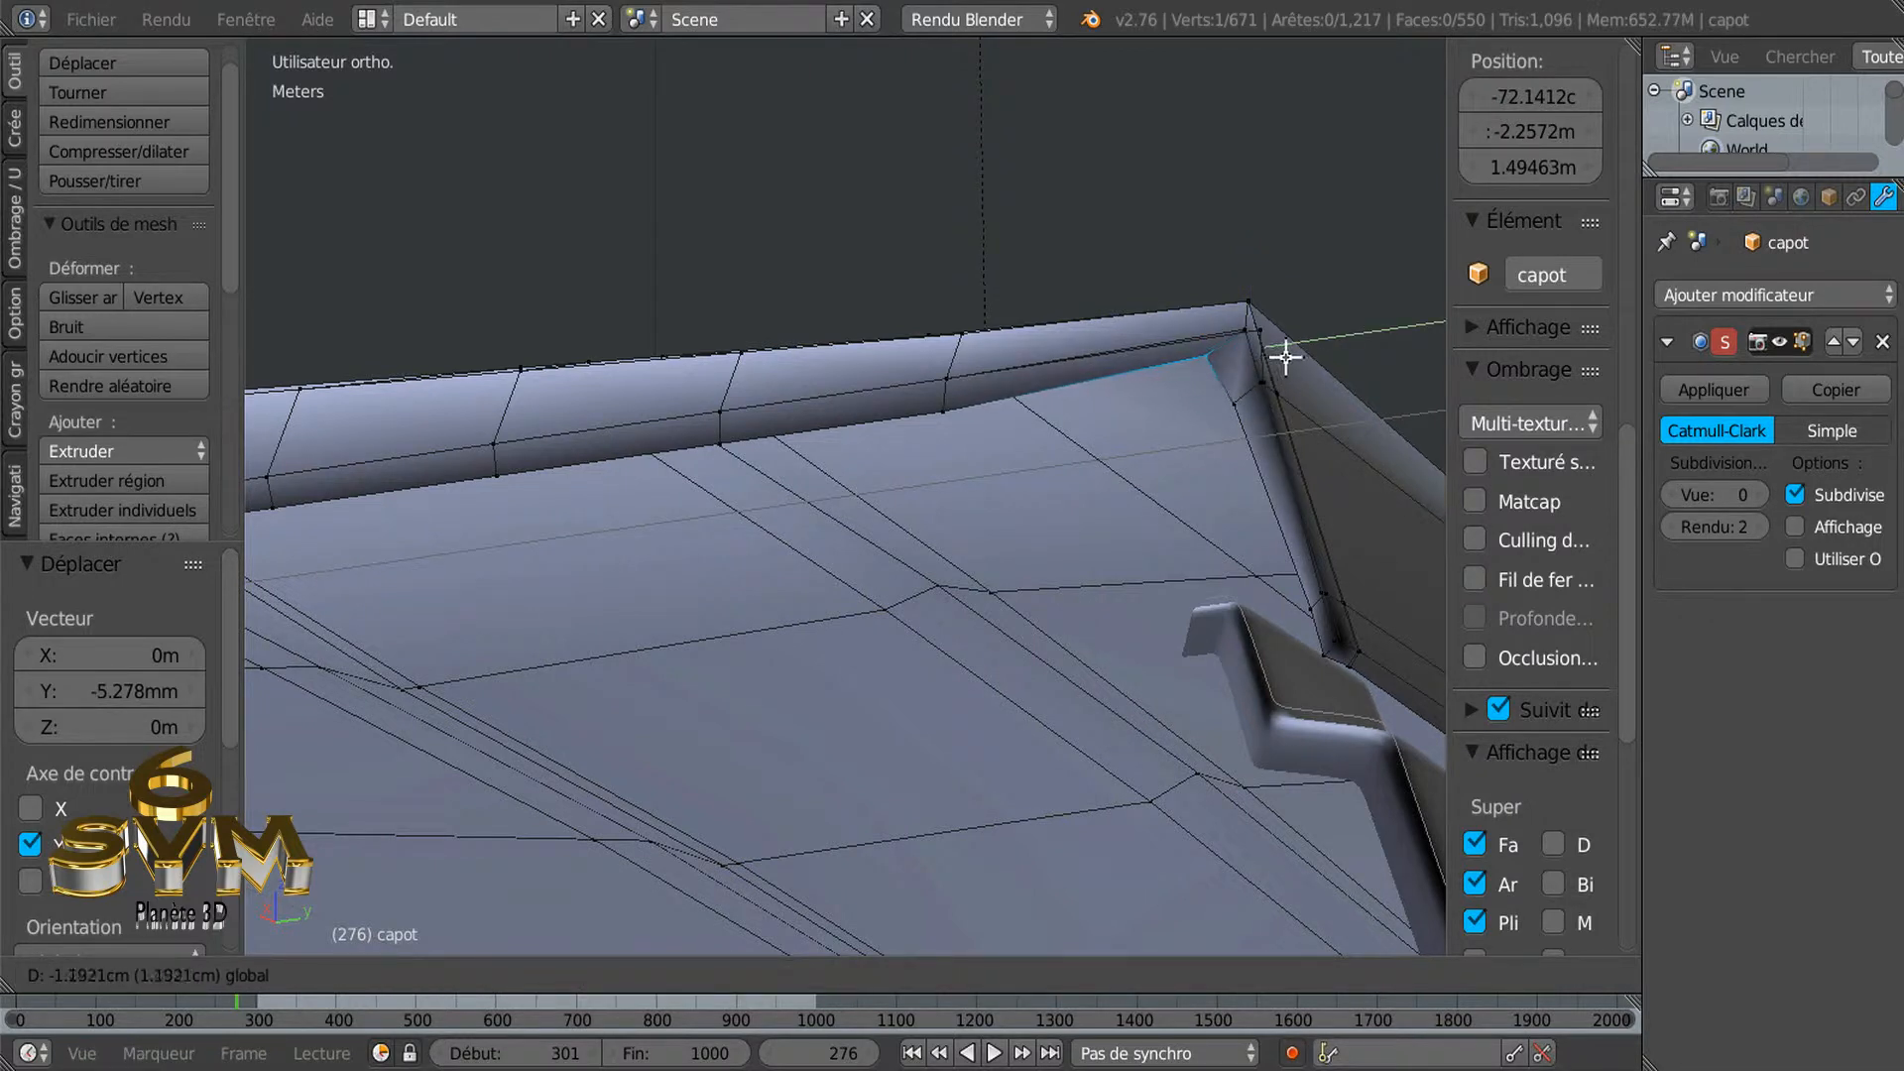
{"action": "left_click", "coordinate": [1288, 357]}
{"action": "middle_click_drag", "start_coordinate": [1271, 485], "coordinate": [1354, 543]}
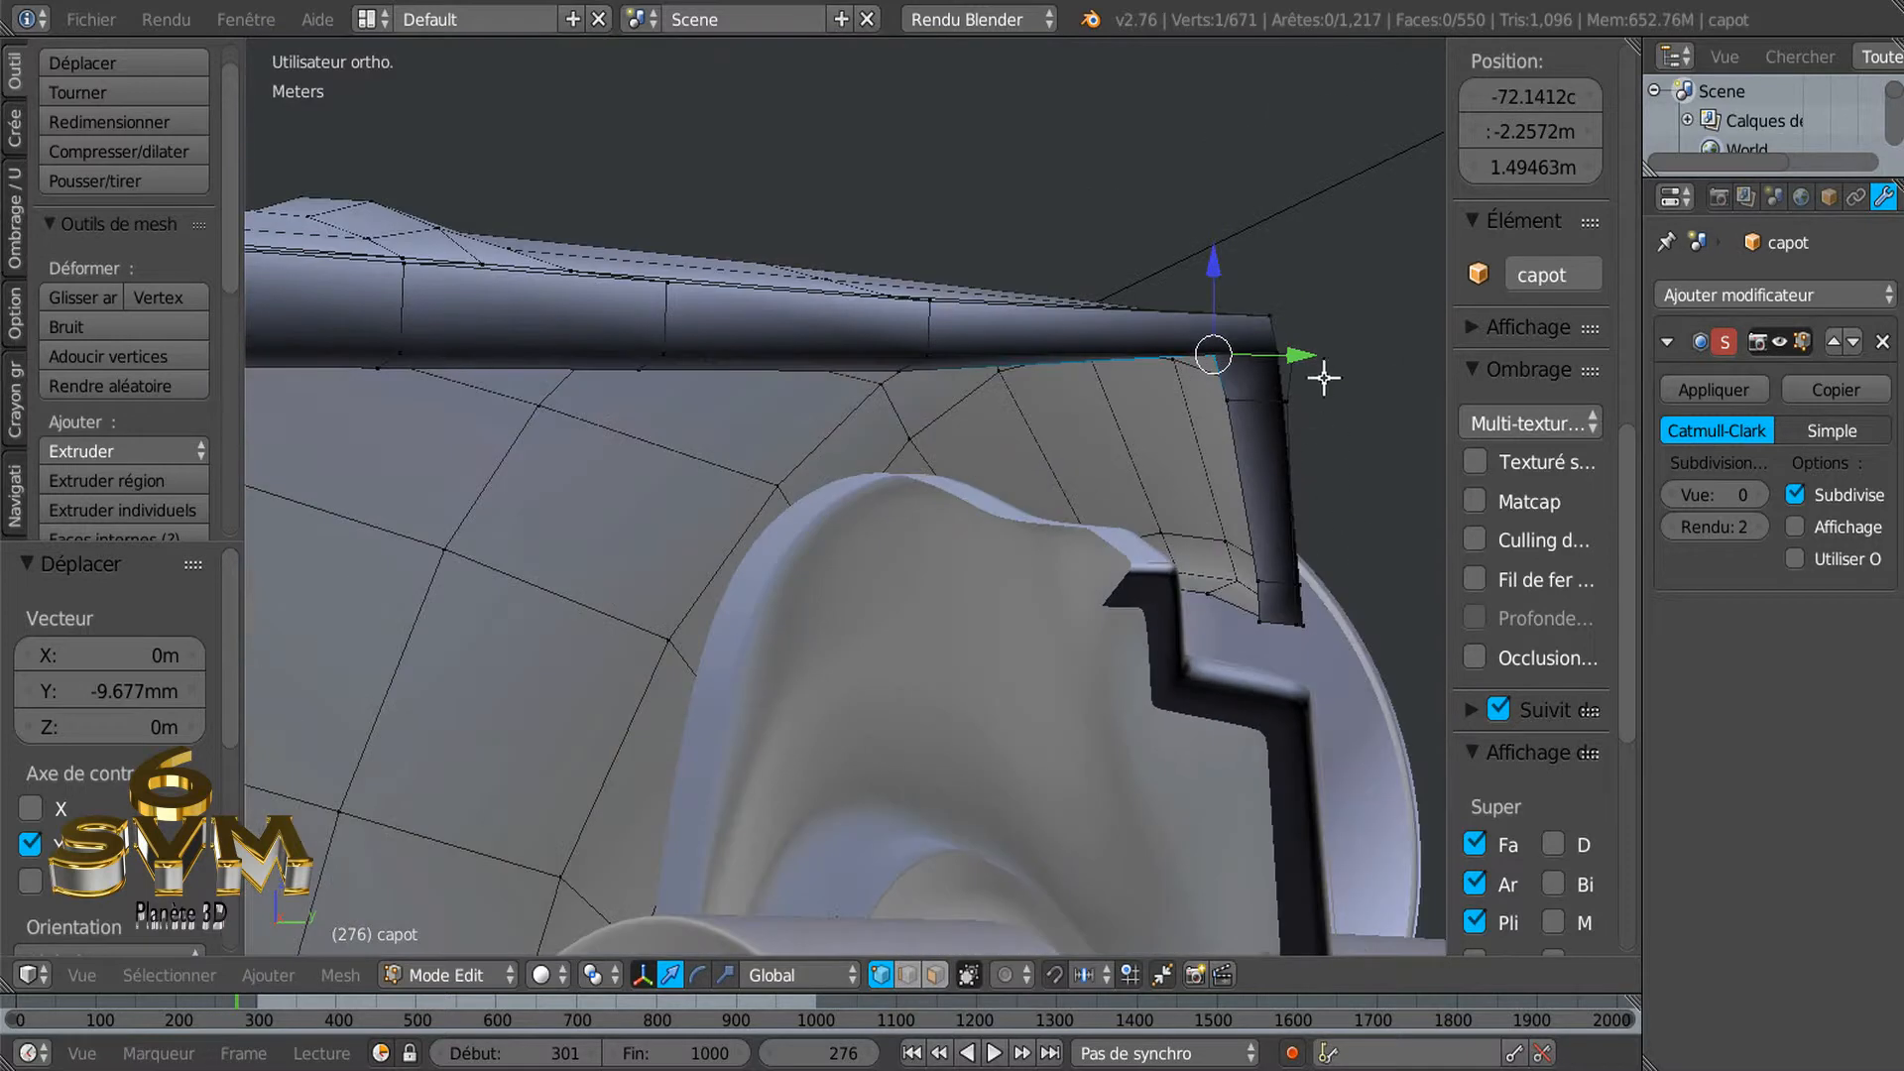
{"action": "left_click_drag", "start_coordinate": [1271, 355], "coordinate": [1361, 354]}
{"action": "middle_click_drag", "start_coordinate": [1290, 496], "coordinate": [1229, 388]}
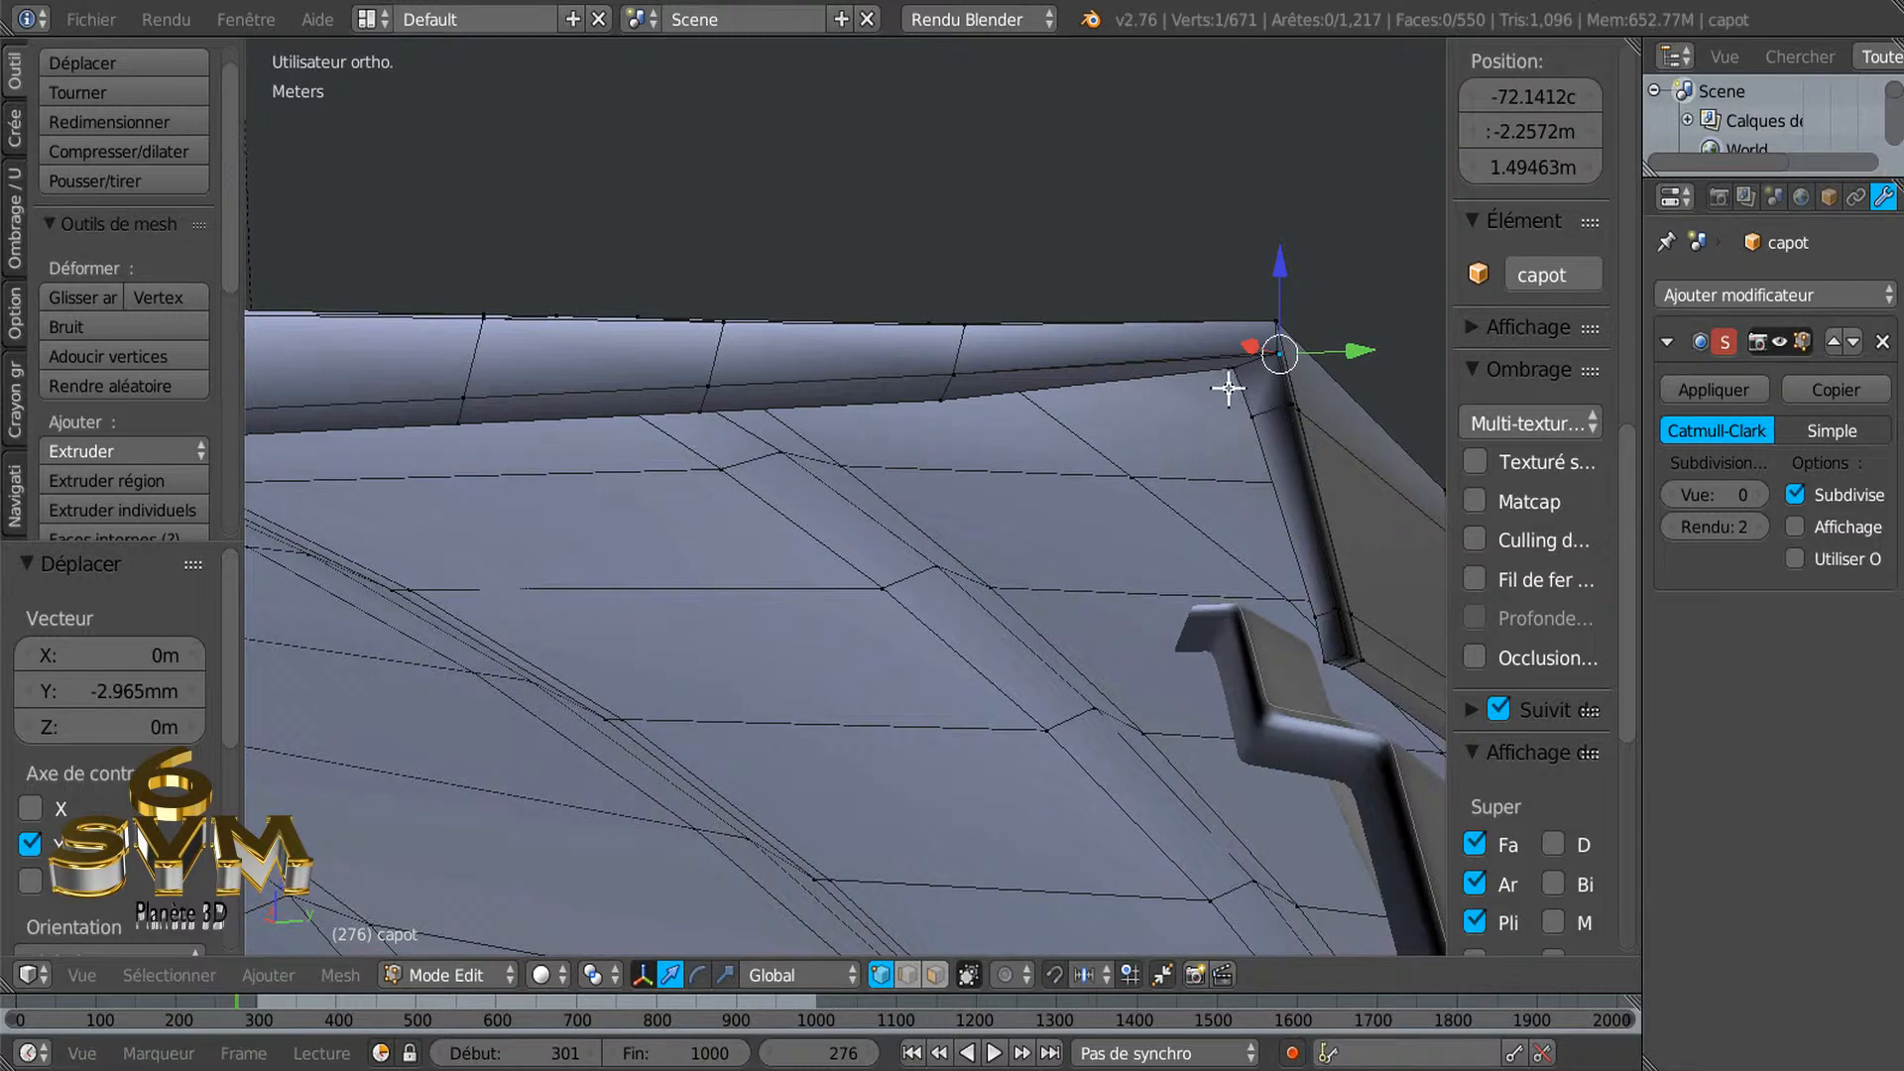
Move the inner vertex at the hood's rear corner -3.791 mm along the Z axis
{"action": "key", "text": "g"}
{"action": "key", "text": "z"}
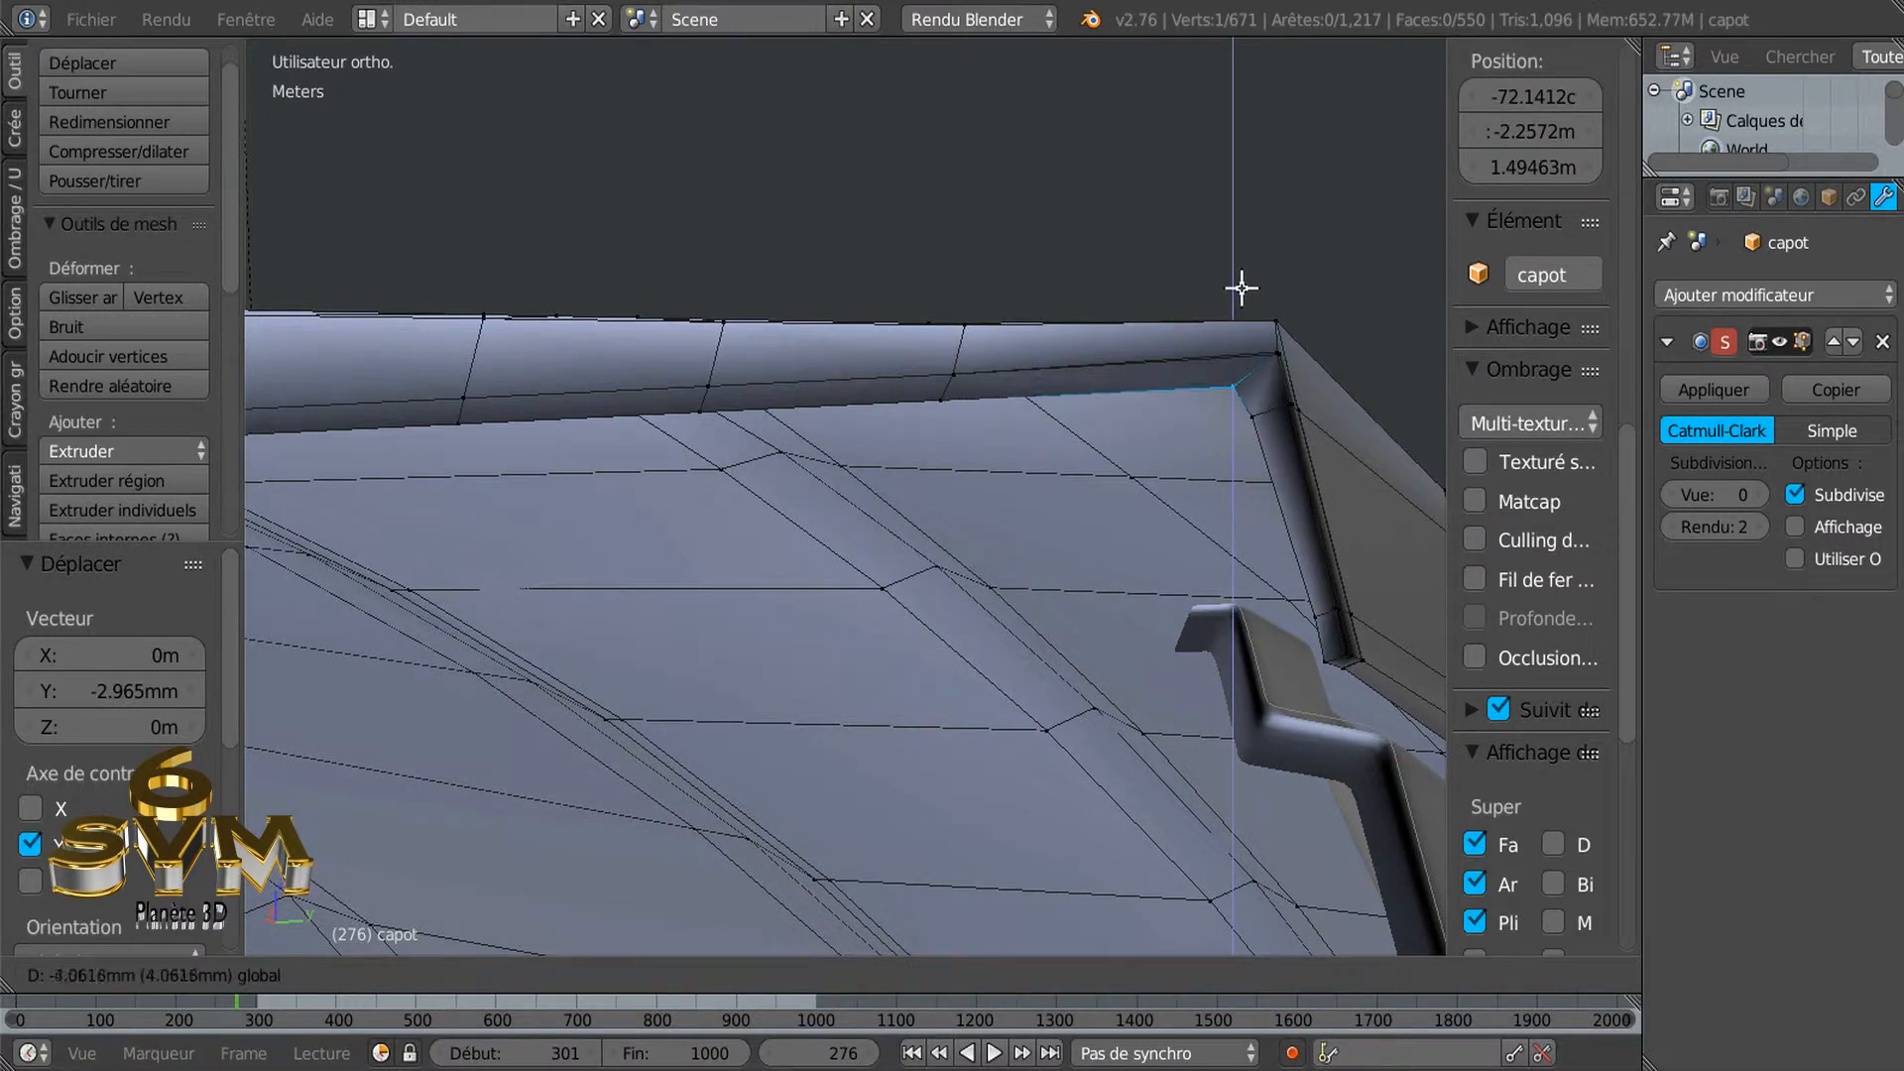
{"action": "left_click", "coordinate": [1240, 288]}
{"action": "middle_click_drag", "start_coordinate": [1218, 433], "coordinate": [1215, 480]}
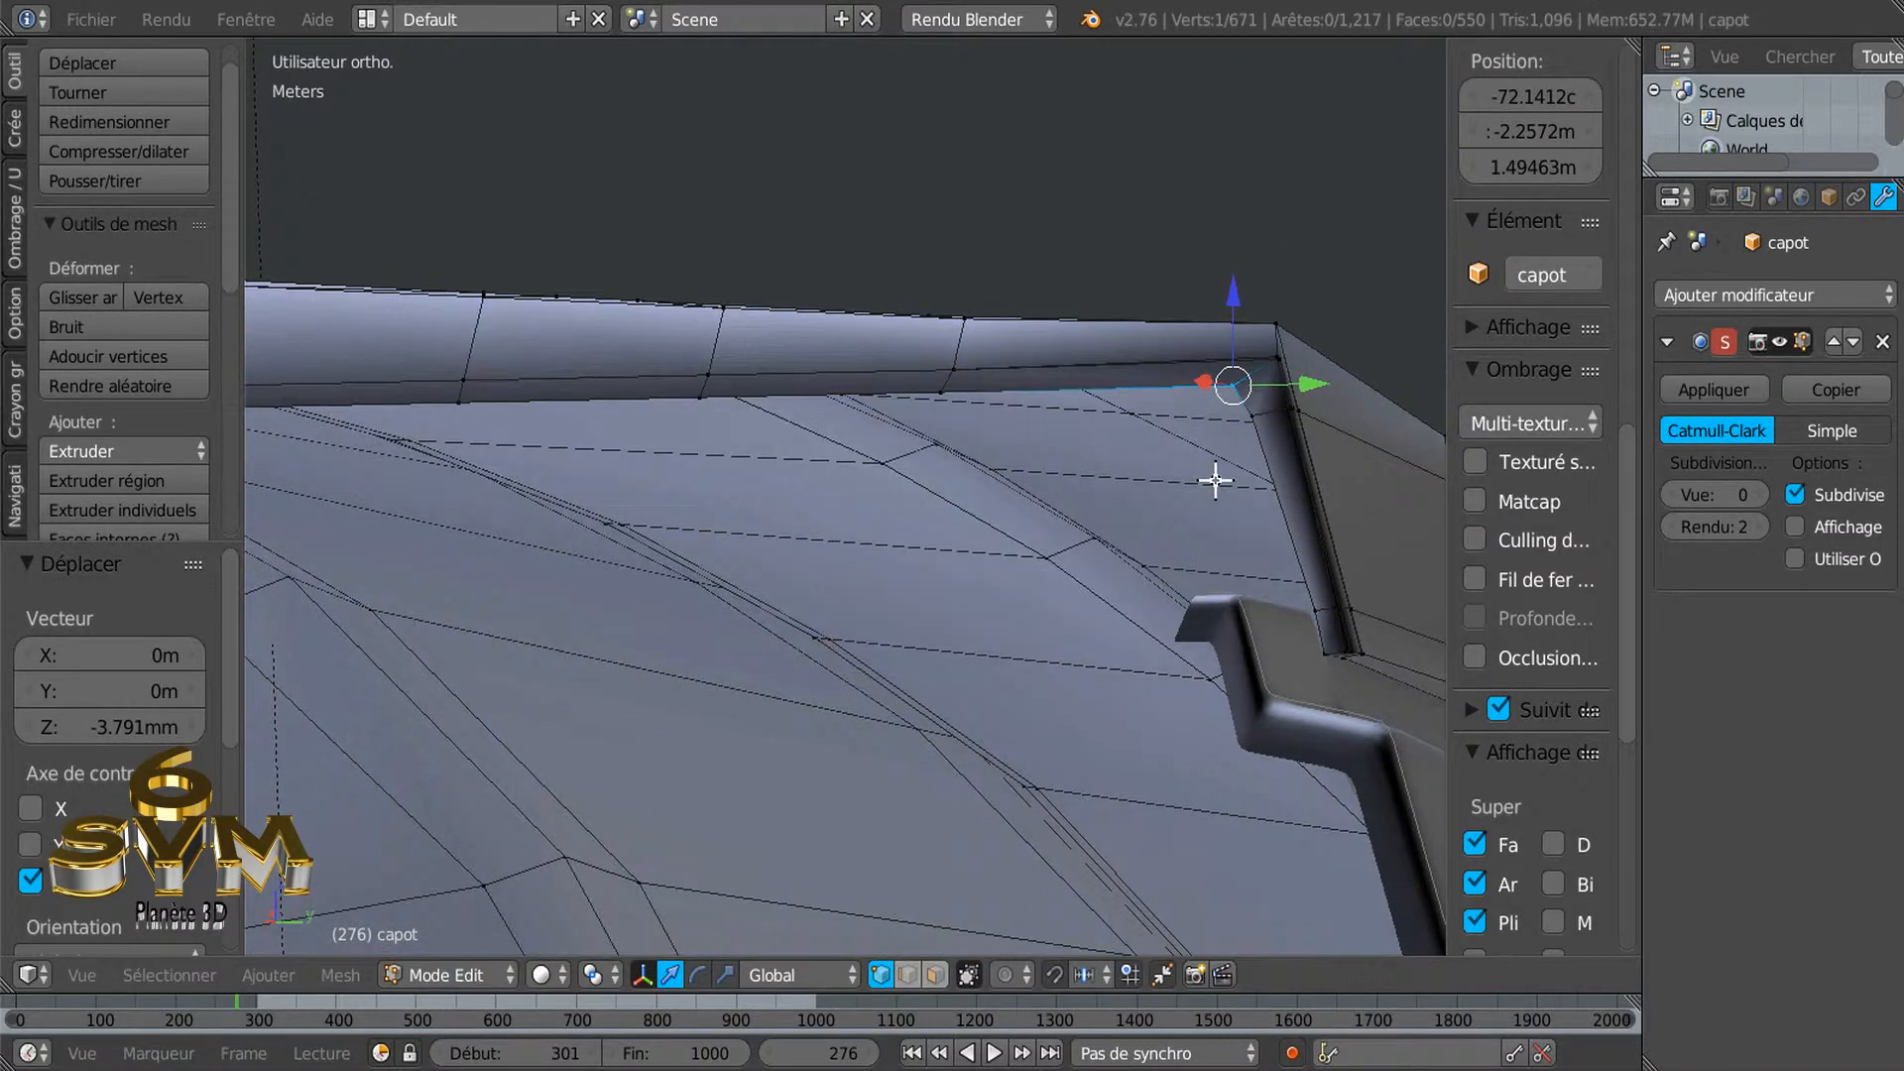
Add the neighbouring side flange vertex to the selection and move both vertices 2.035 mm along the Y axis
{"action": "right_click", "coordinate": [1251, 414], "text": "shift"}
{"action": "left_click_drag", "start_coordinate": [1314, 394], "coordinate": [1330, 383]}
{"action": "right_click", "coordinate": [1247, 384]}
At the hood's opposite rear corner, move the inner vertex -3.139 mm along the Z axis
{"action": "scroll", "coordinate": [1080, 620], "scroll_direction": "down", "scroll_amount": 2}
{"action": "middle_click_drag", "start_coordinate": [820, 651], "coordinate": [1203, 637], "text": "shift"}
{"action": "middle_click_drag", "start_coordinate": [754, 673], "coordinate": [446, 588], "text": "shift"}
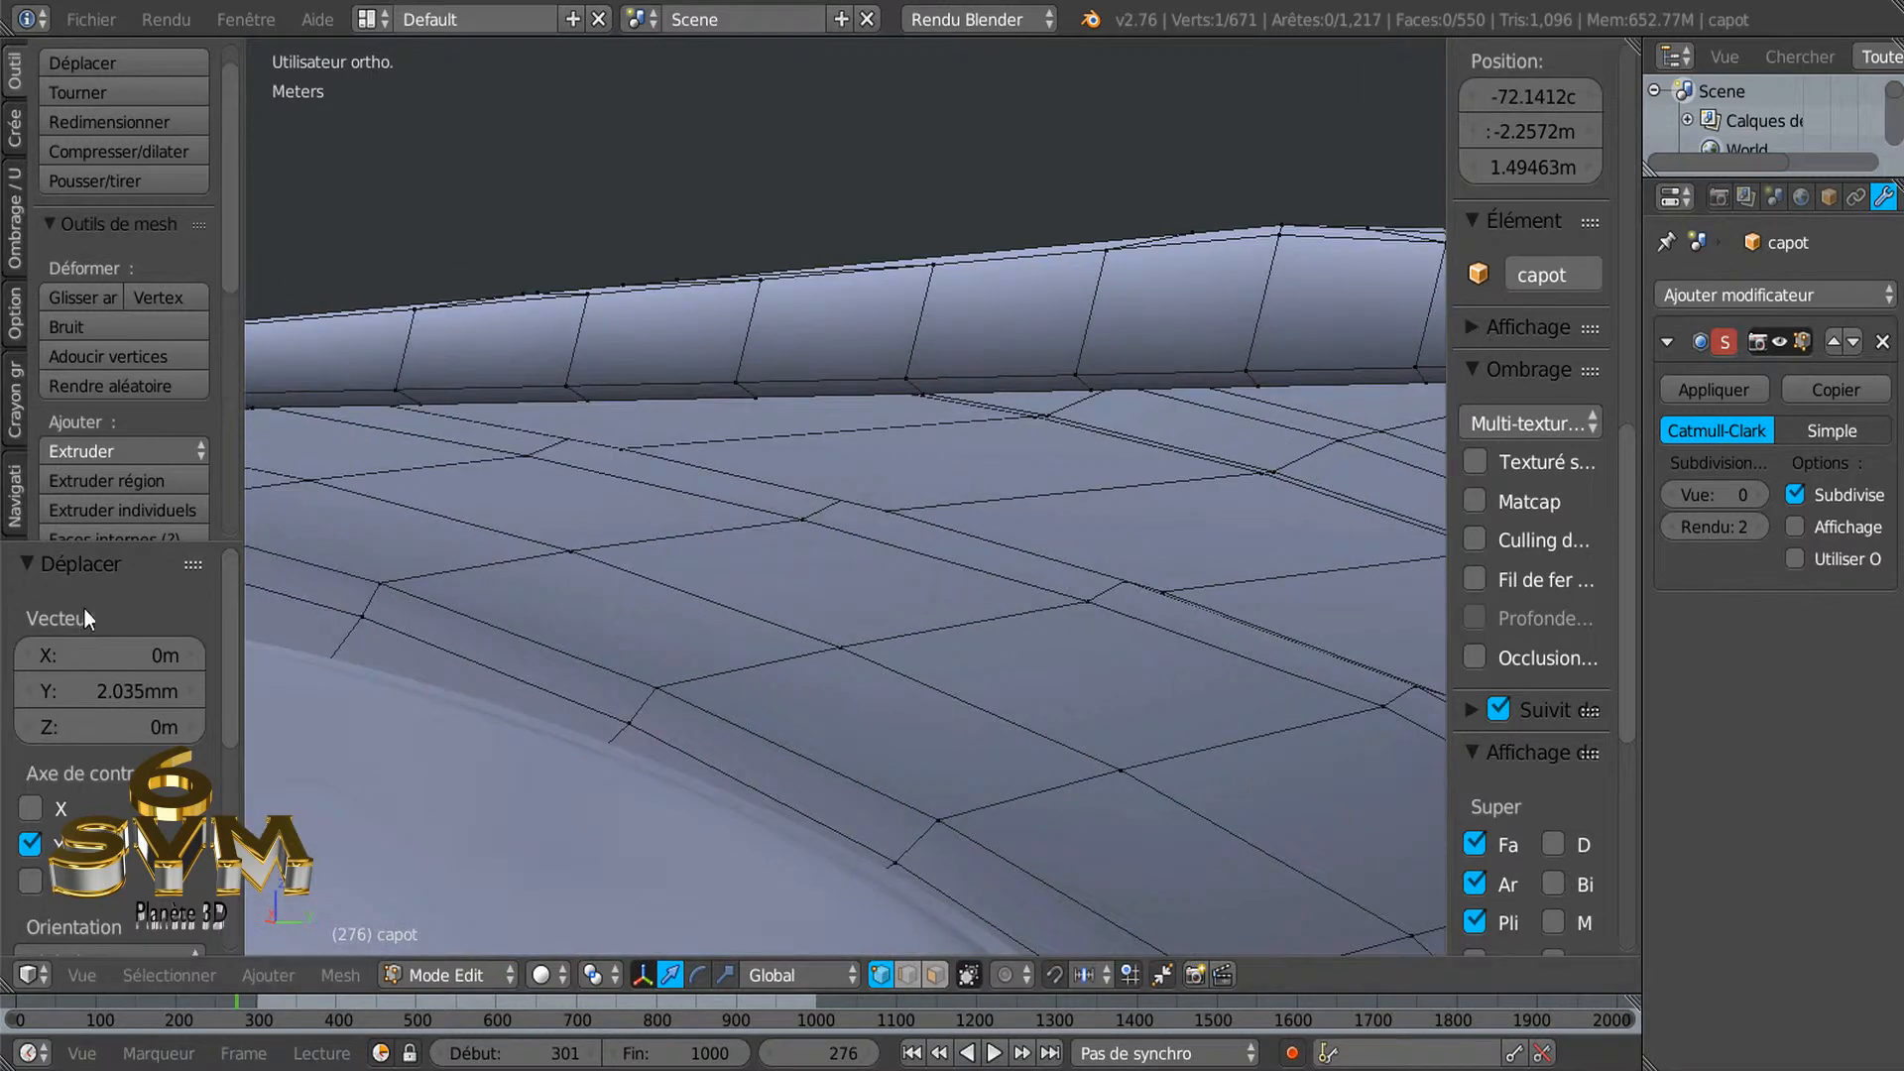
{"action": "scroll", "coordinate": [497, 557], "scroll_direction": "down", "scroll_amount": 4}
{"action": "middle_click_drag", "start_coordinate": [675, 559], "coordinate": [1079, 558], "text": "shift"}
{"action": "middle_click_drag", "start_coordinate": [545, 561], "coordinate": [863, 570], "text": "shift"}
{"action": "scroll", "coordinate": [689, 562], "scroll_direction": "up", "scroll_amount": 3}
{"action": "middle_click_drag", "start_coordinate": [568, 473], "coordinate": [873, 628], "text": "shift"}
{"action": "scroll", "coordinate": [764, 556], "scroll_direction": "up", "scroll_amount": 4}
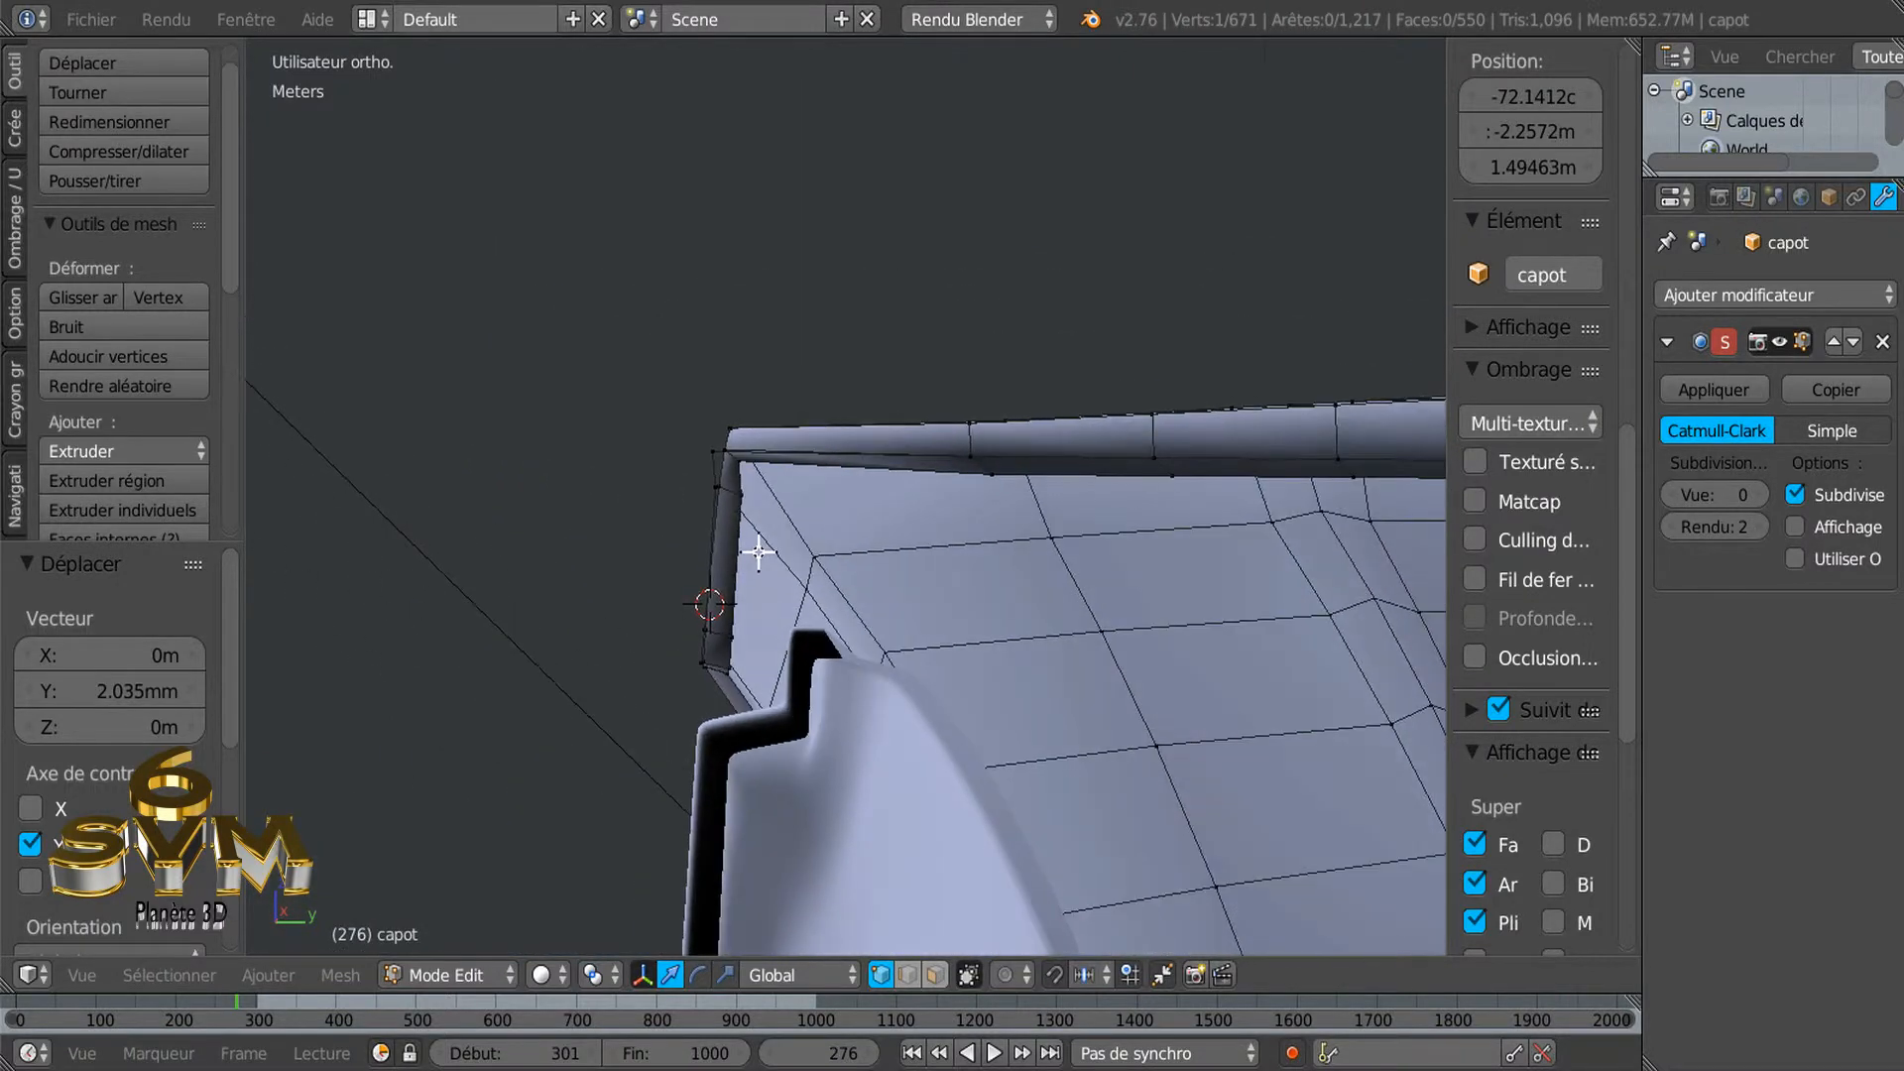
{"action": "middle_click_drag", "start_coordinate": [742, 519], "coordinate": [747, 540]}
{"action": "right_click", "coordinate": [743, 453]}
{"action": "left_click_drag", "start_coordinate": [816, 447], "coordinate": [794, 402]}
{"action": "middle_click_drag", "start_coordinate": [794, 401], "coordinate": [873, 595]}
Set the hood's Catmull-Clark subdivision view level to 3
{"action": "left_click", "coordinate": [1758, 493]}
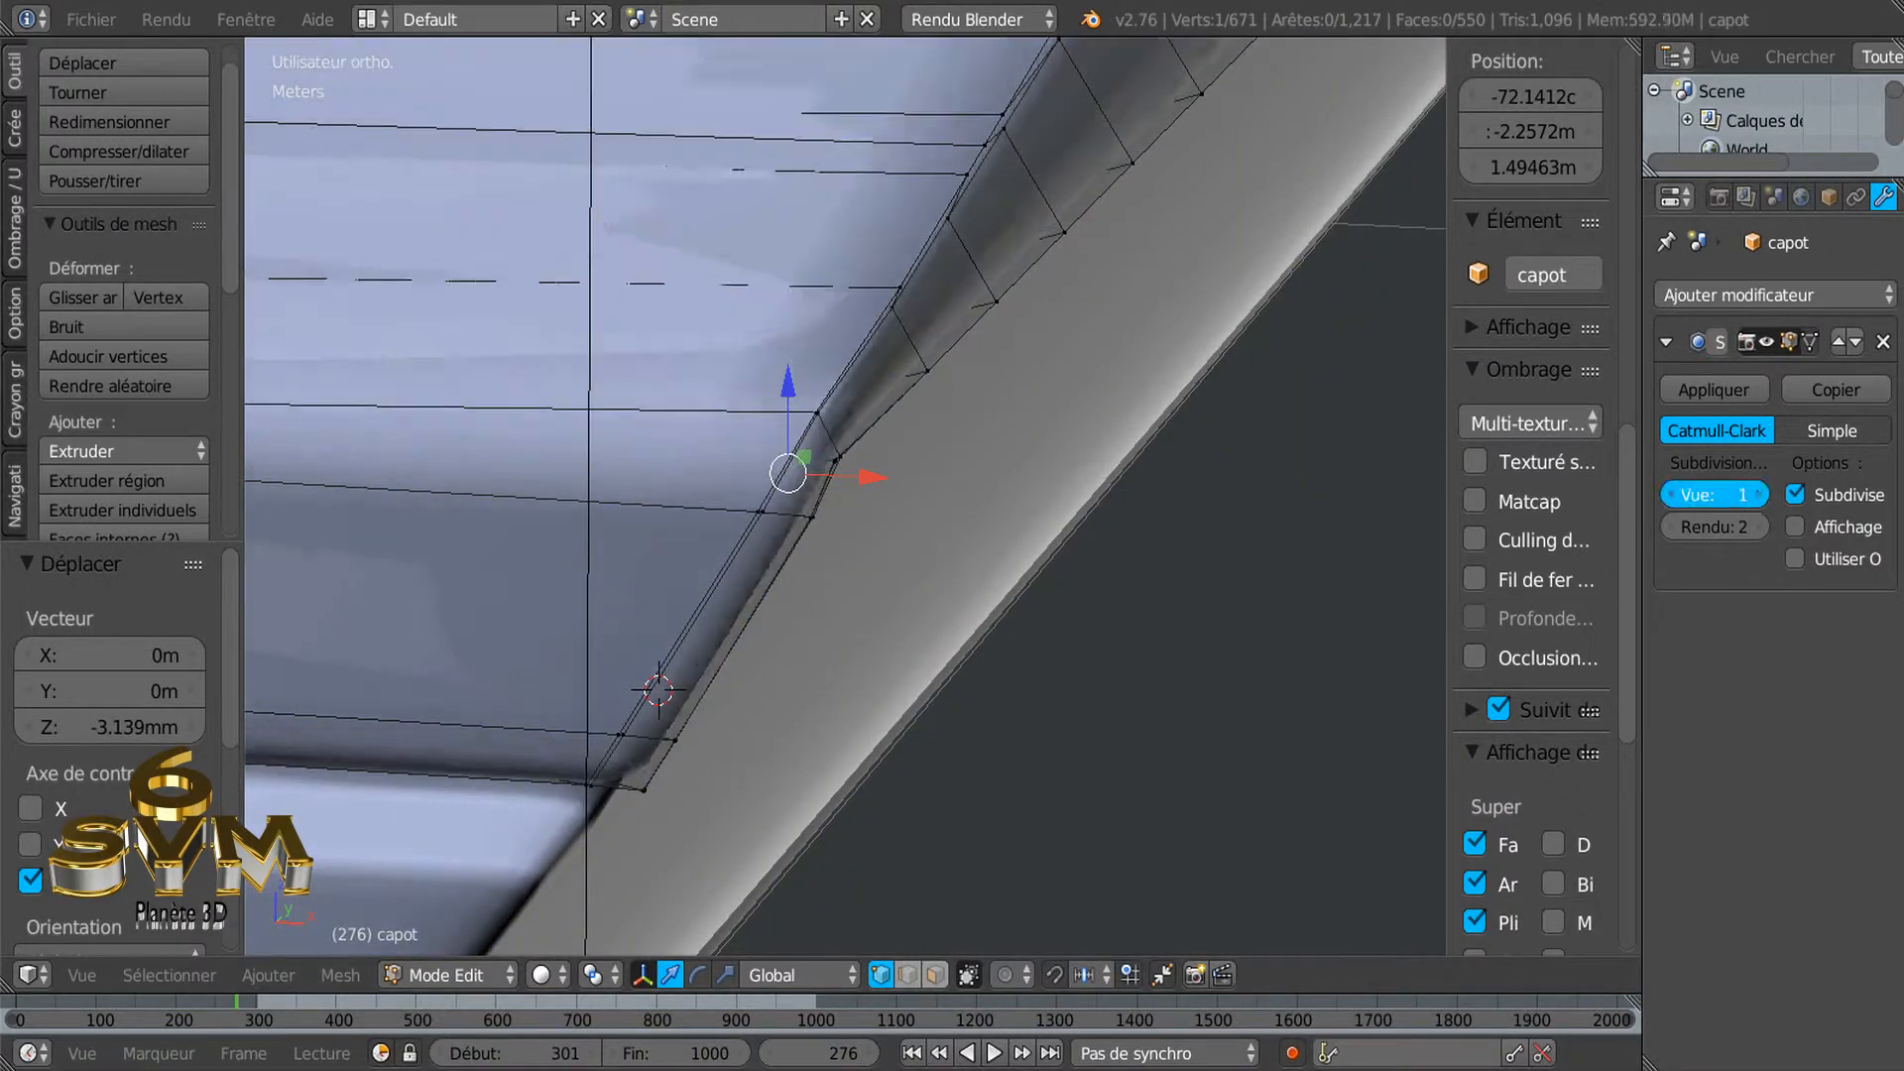
{"action": "left_click", "coordinate": [1757, 494]}
{"action": "left_click", "coordinate": [1758, 494]}
{"action": "scroll", "coordinate": [1233, 566], "scroll_direction": "down", "scroll_amount": 1}
{"action": "middle_click_drag", "start_coordinate": [1025, 603], "coordinate": [1102, 593]}
Deselect all vertices, leave Edit Mode and display the model in Material shading
{"action": "key", "text": "a"}
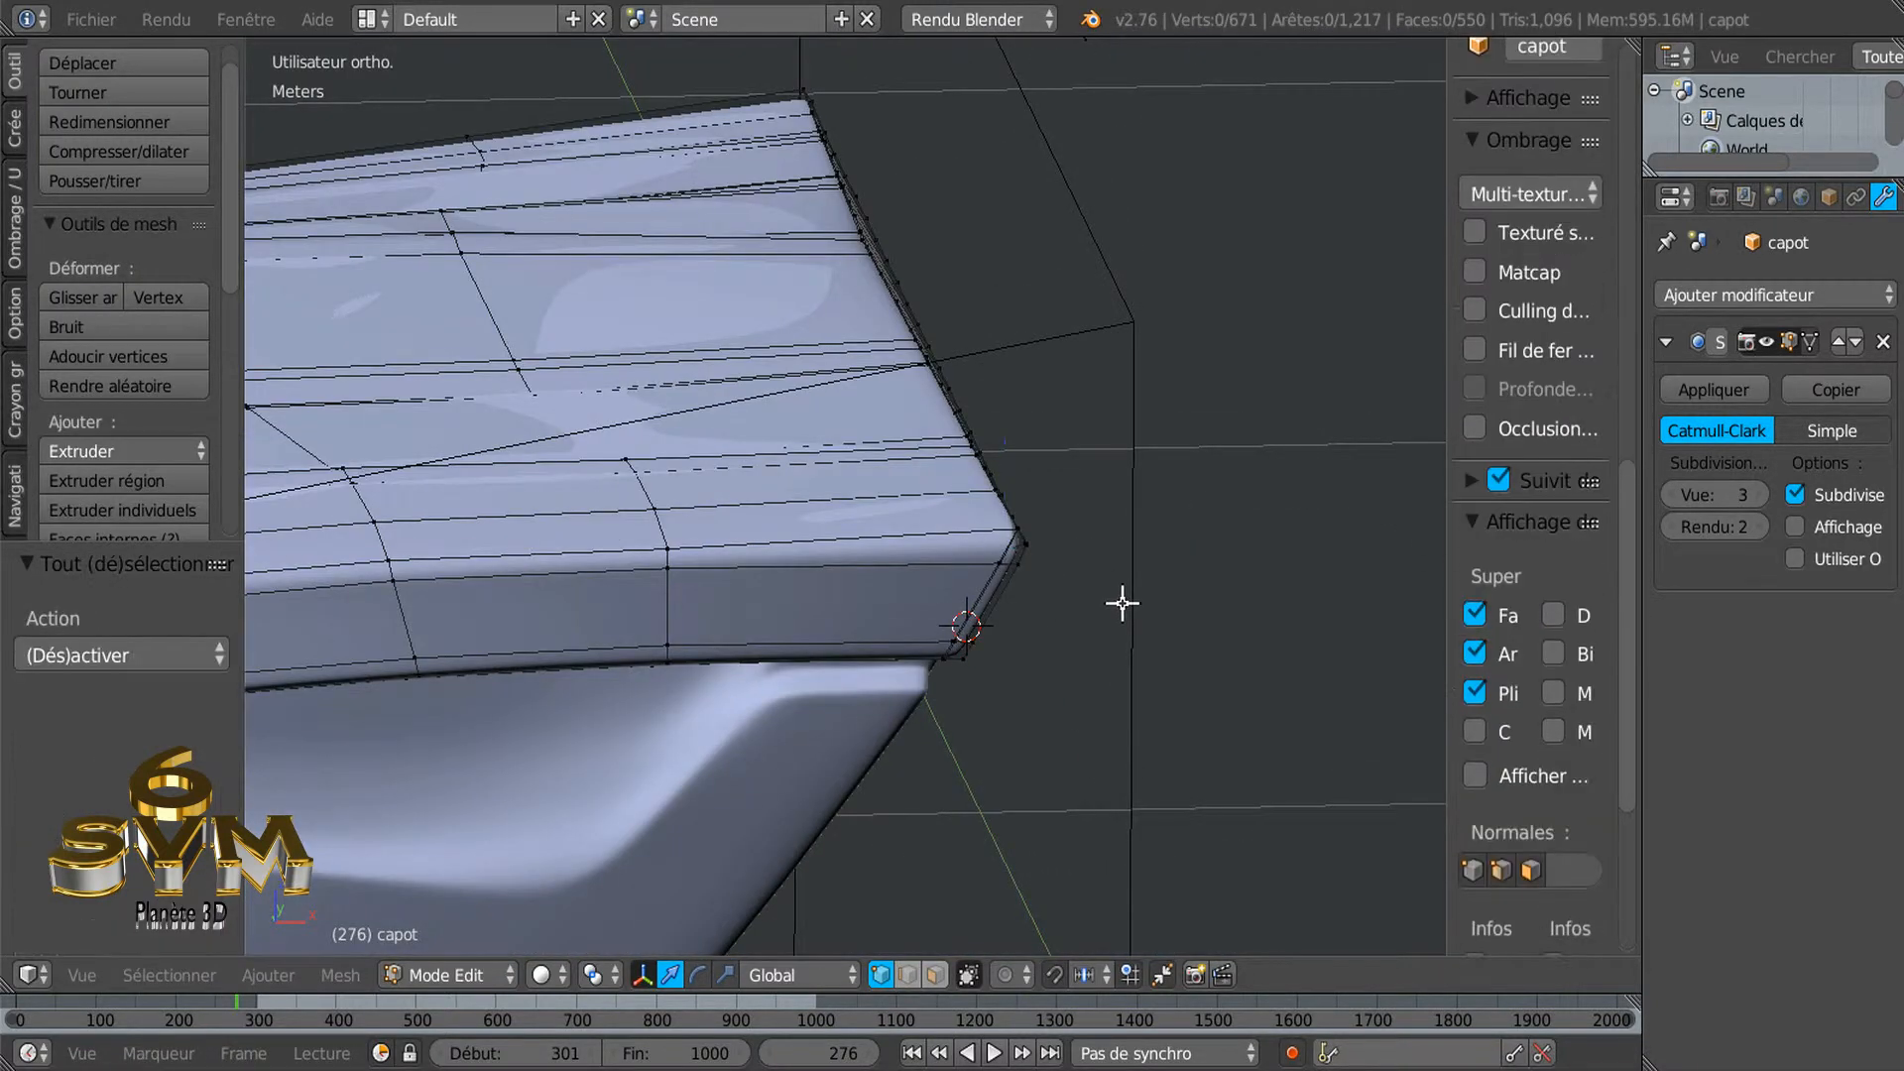
{"action": "key", "text": "a"}
{"action": "key", "text": "a"}
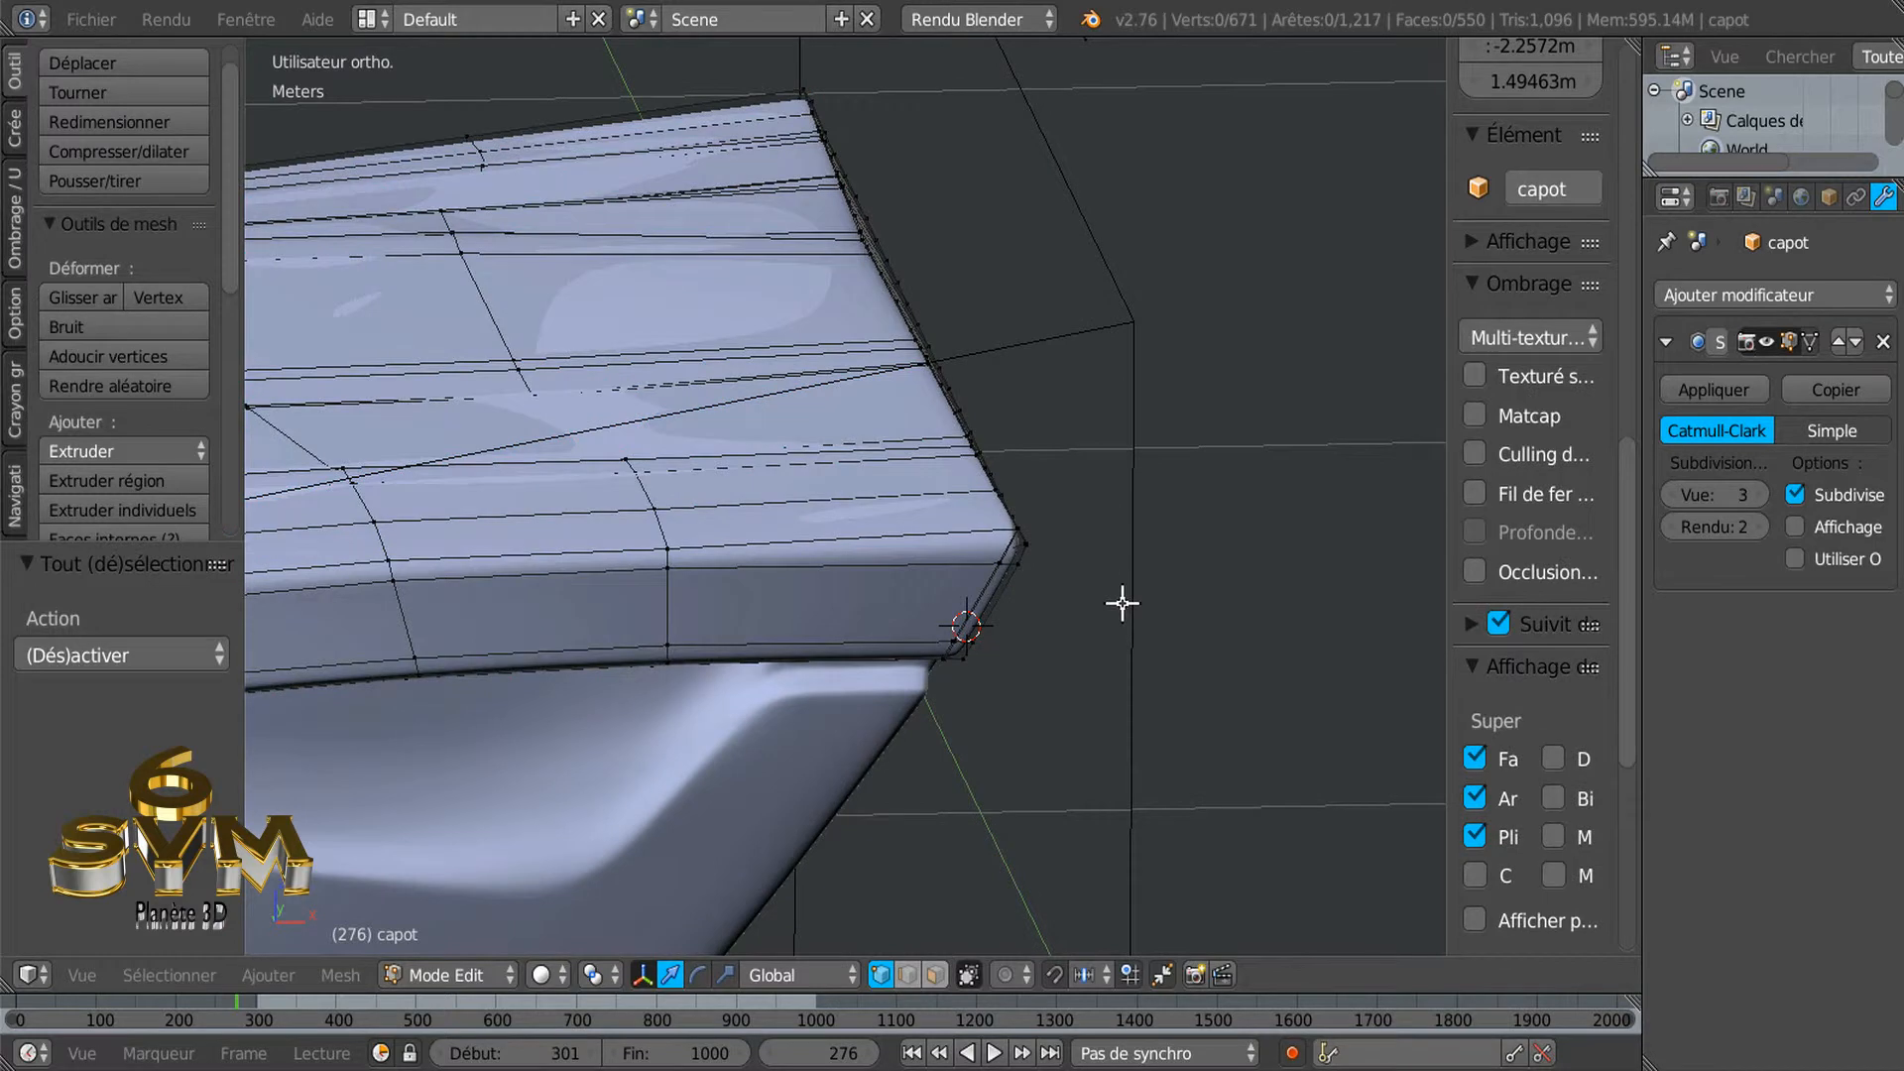
{"action": "key", "text": "Tab"}
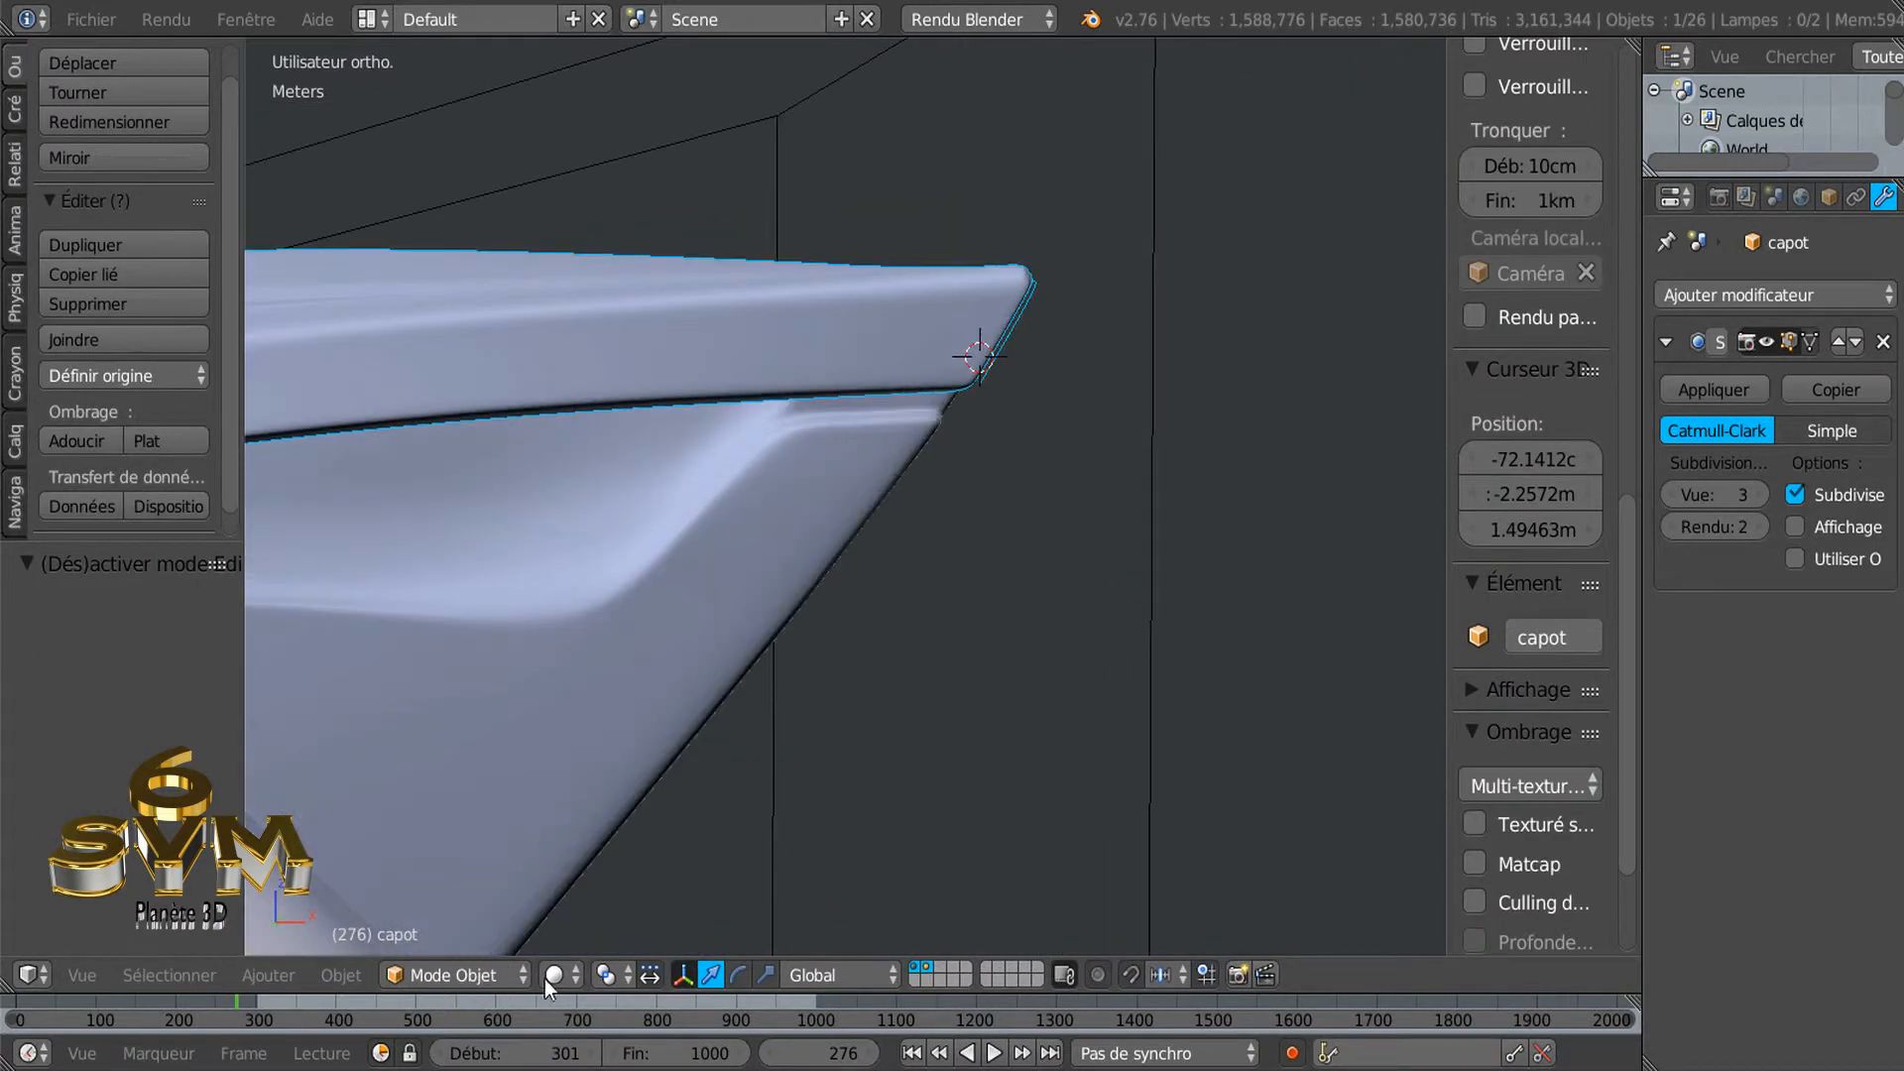
{"action": "left_click", "coordinate": [562, 976]}
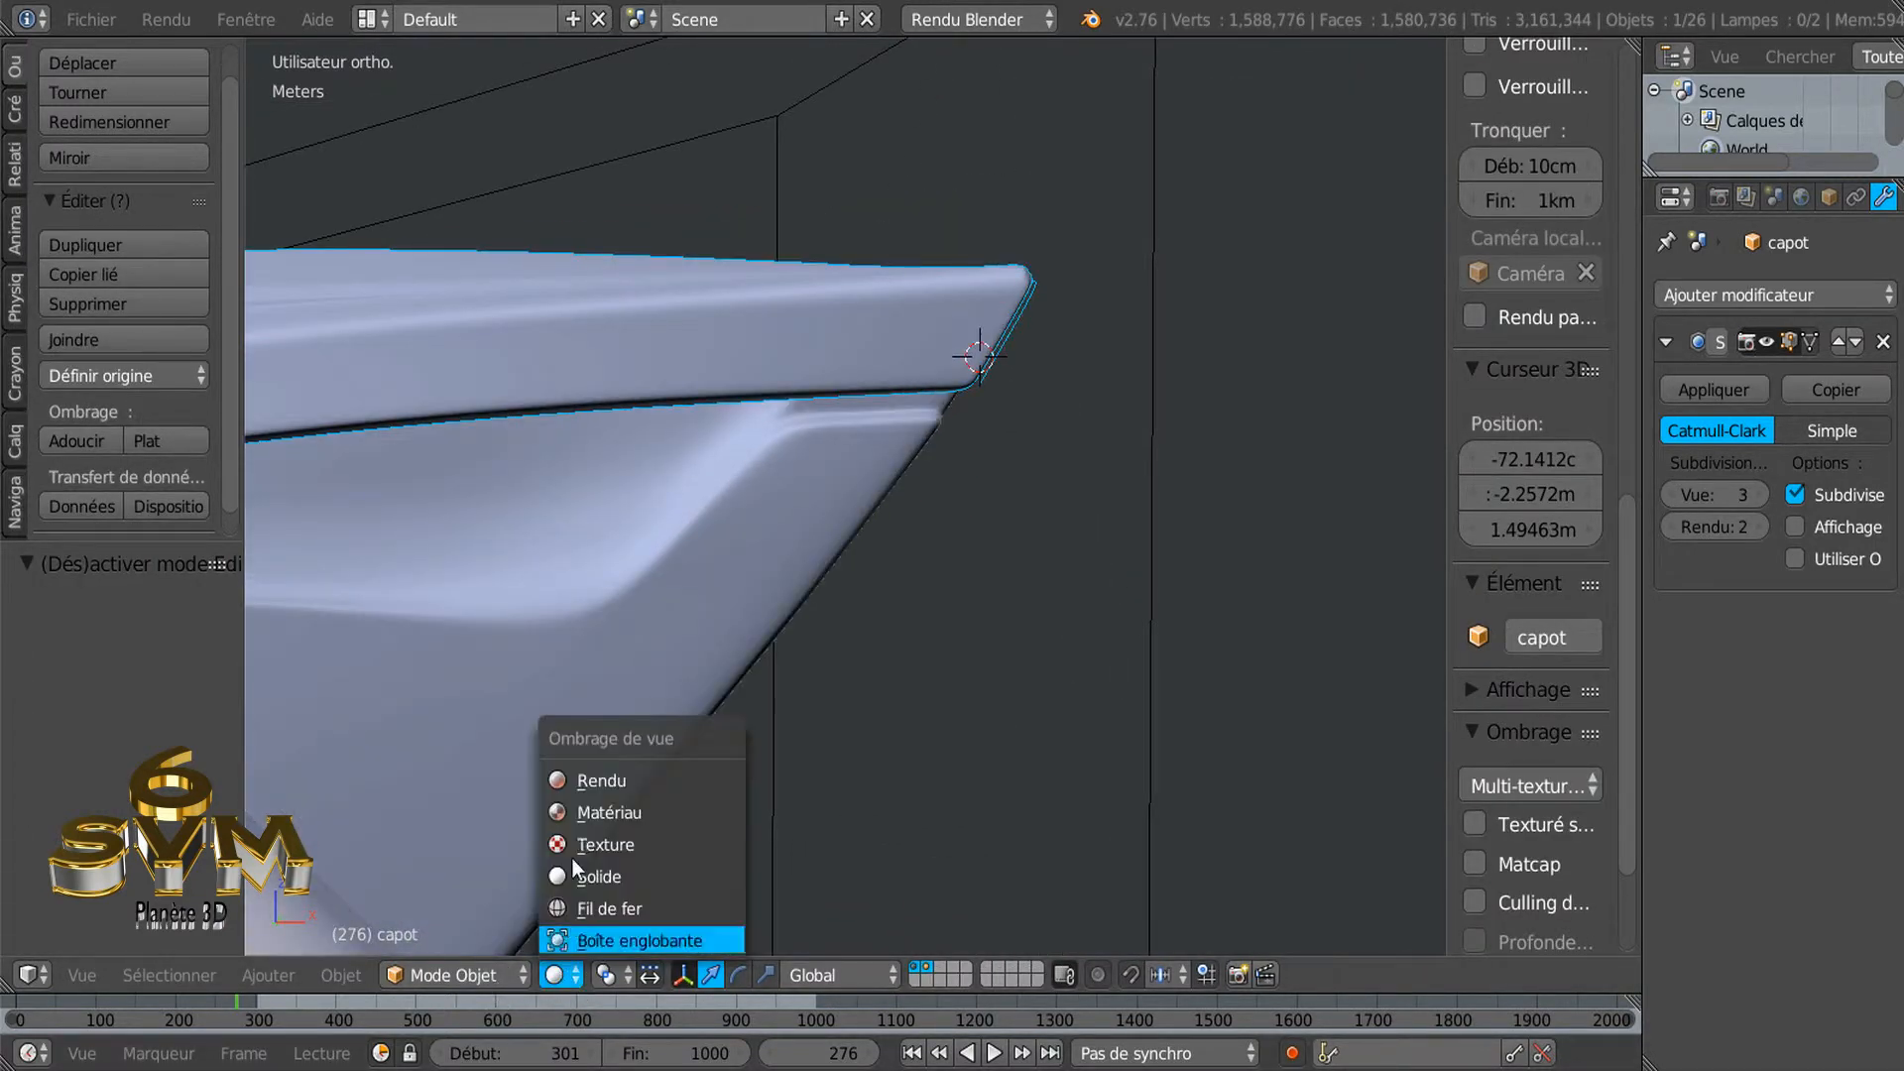
{"action": "left_click", "coordinate": [593, 810]}
Inspect the smoothed hood's rear corners and overall surface from close up and from the front
{"action": "middle_click_drag", "start_coordinate": [976, 687], "coordinate": [914, 660]}
{"action": "scroll", "coordinate": [650, 726], "scroll_direction": "down", "scroll_amount": 3}
{"action": "scroll", "coordinate": [405, 567], "scroll_direction": "up", "scroll_amount": 5}
{"action": "middle_click_drag", "start_coordinate": [633, 570], "coordinate": [848, 585]}
{"action": "middle_click_drag", "start_coordinate": [1133, 527], "coordinate": [753, 564]}
{"action": "middle_click_drag", "start_coordinate": [1064, 671], "coordinate": [1139, 667]}
{"action": "middle_click_drag", "start_coordinate": [980, 599], "coordinate": [1074, 547]}
{"action": "scroll", "coordinate": [872, 563], "scroll_direction": "up", "scroll_amount": 3}
{"action": "scroll", "coordinate": [873, 560], "scroll_direction": "down", "scroll_amount": 3}
{"action": "scroll", "coordinate": [1086, 547], "scroll_direction": "up", "scroll_amount": 2}
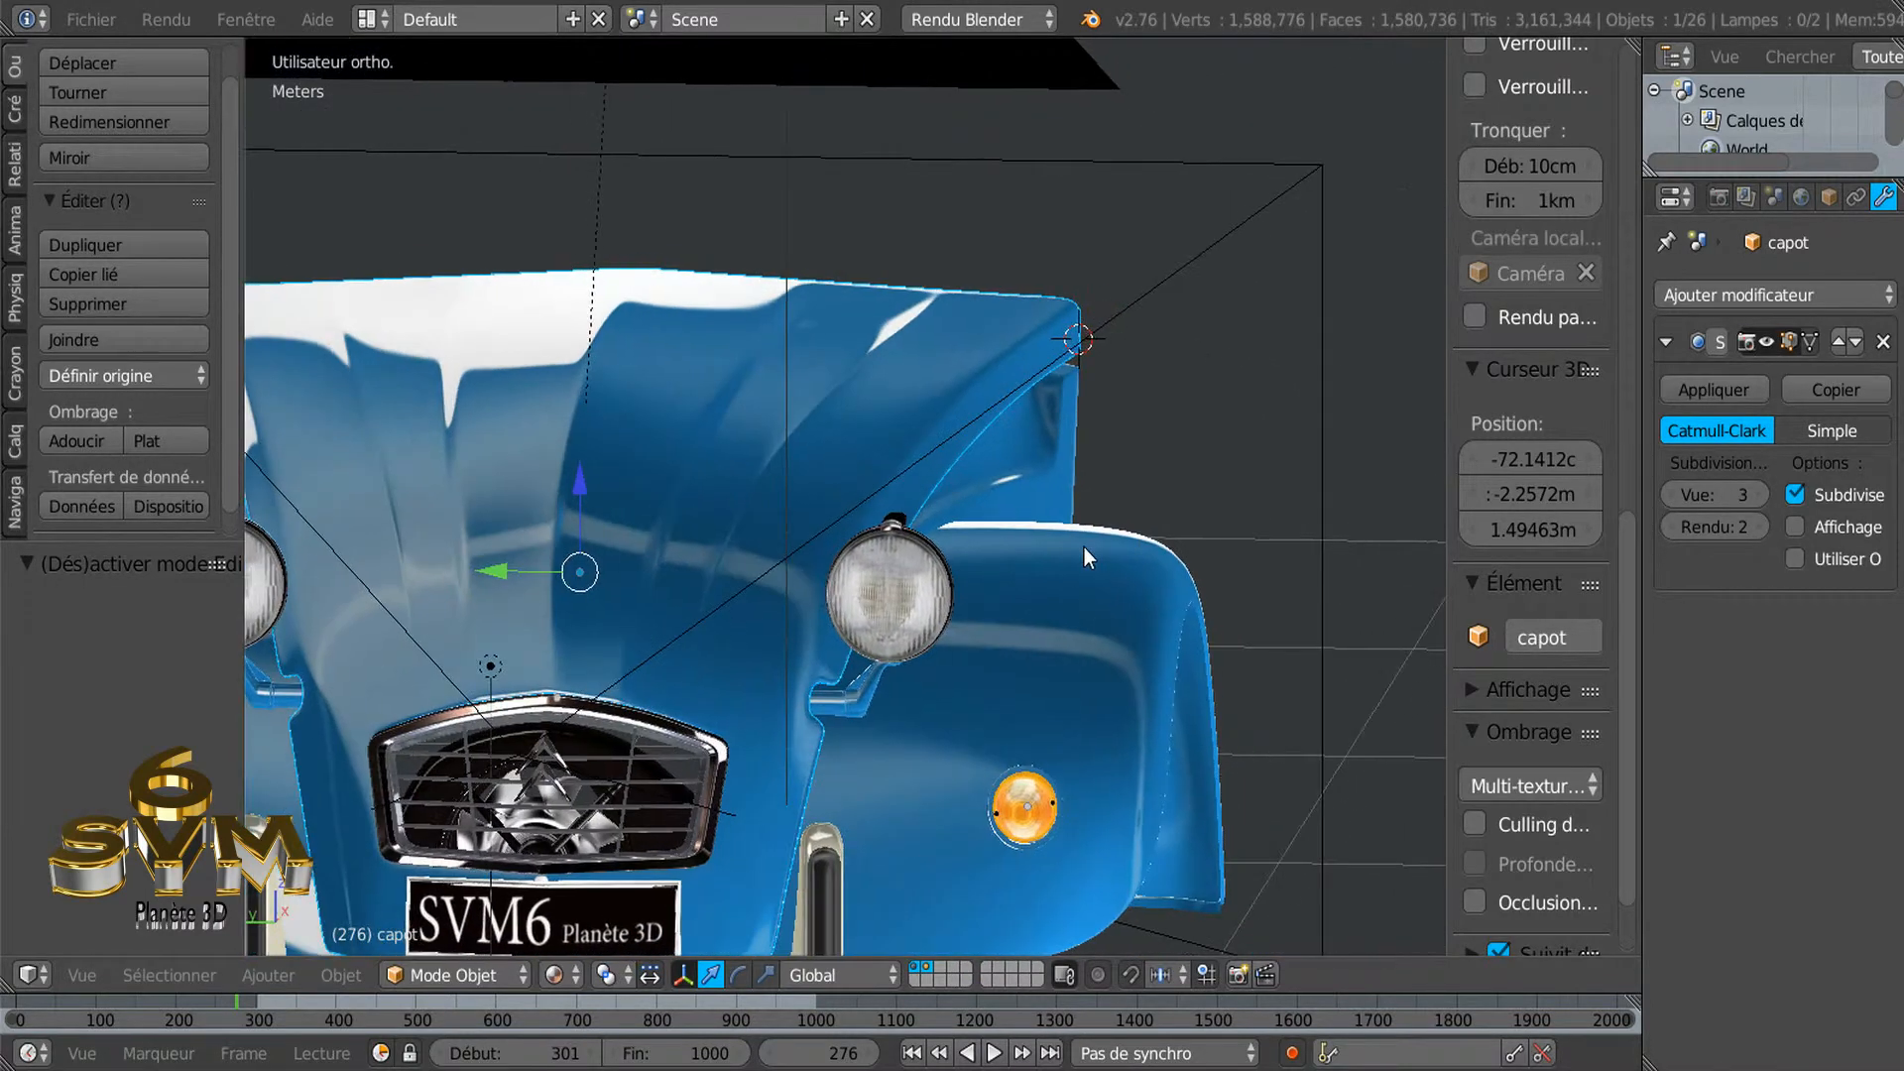
{"action": "mouse_move", "coordinate": [829, 615]}
{"action": "middle_mouse_down", "text": "shift"}
{"action": "mouse_move", "coordinate": [1079, 555]}
{"action": "mouse_move", "coordinate": [845, 585]}
{"action": "middle_mouse_up", "text": "shift"}
{"action": "scroll", "coordinate": [1079, 556], "scroll_direction": "down", "scroll_amount": 3}
{"action": "middle_click_drag", "start_coordinate": [1164, 527], "coordinate": [944, 539], "text": "shift"}
{"action": "scroll", "coordinate": [963, 558], "scroll_direction": "down", "scroll_amount": 1}
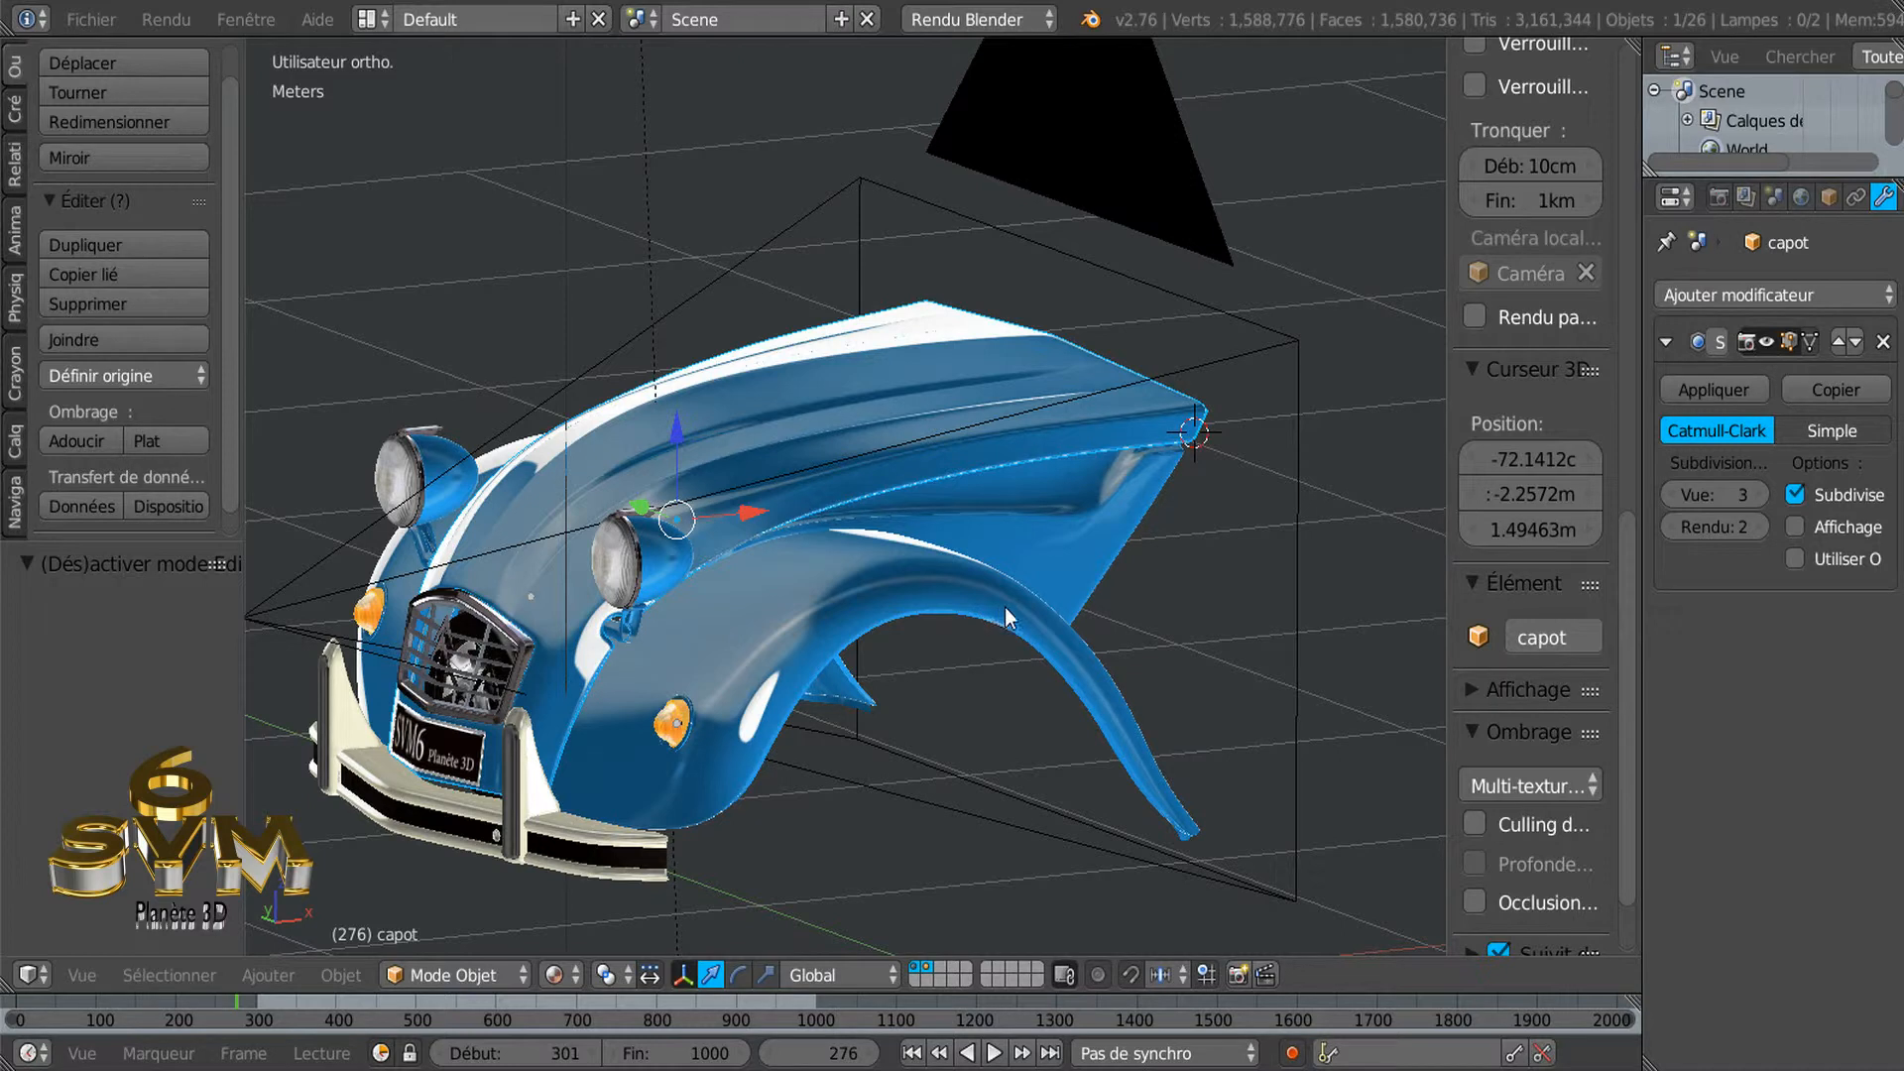
Examine the hood's rear fold from behind, then the whole car front in side and three-quarter views
{"action": "middle_click_drag", "start_coordinate": [1010, 629], "coordinate": [843, 623]}
{"action": "scroll", "coordinate": [837, 627], "scroll_direction": "up", "scroll_amount": 2}
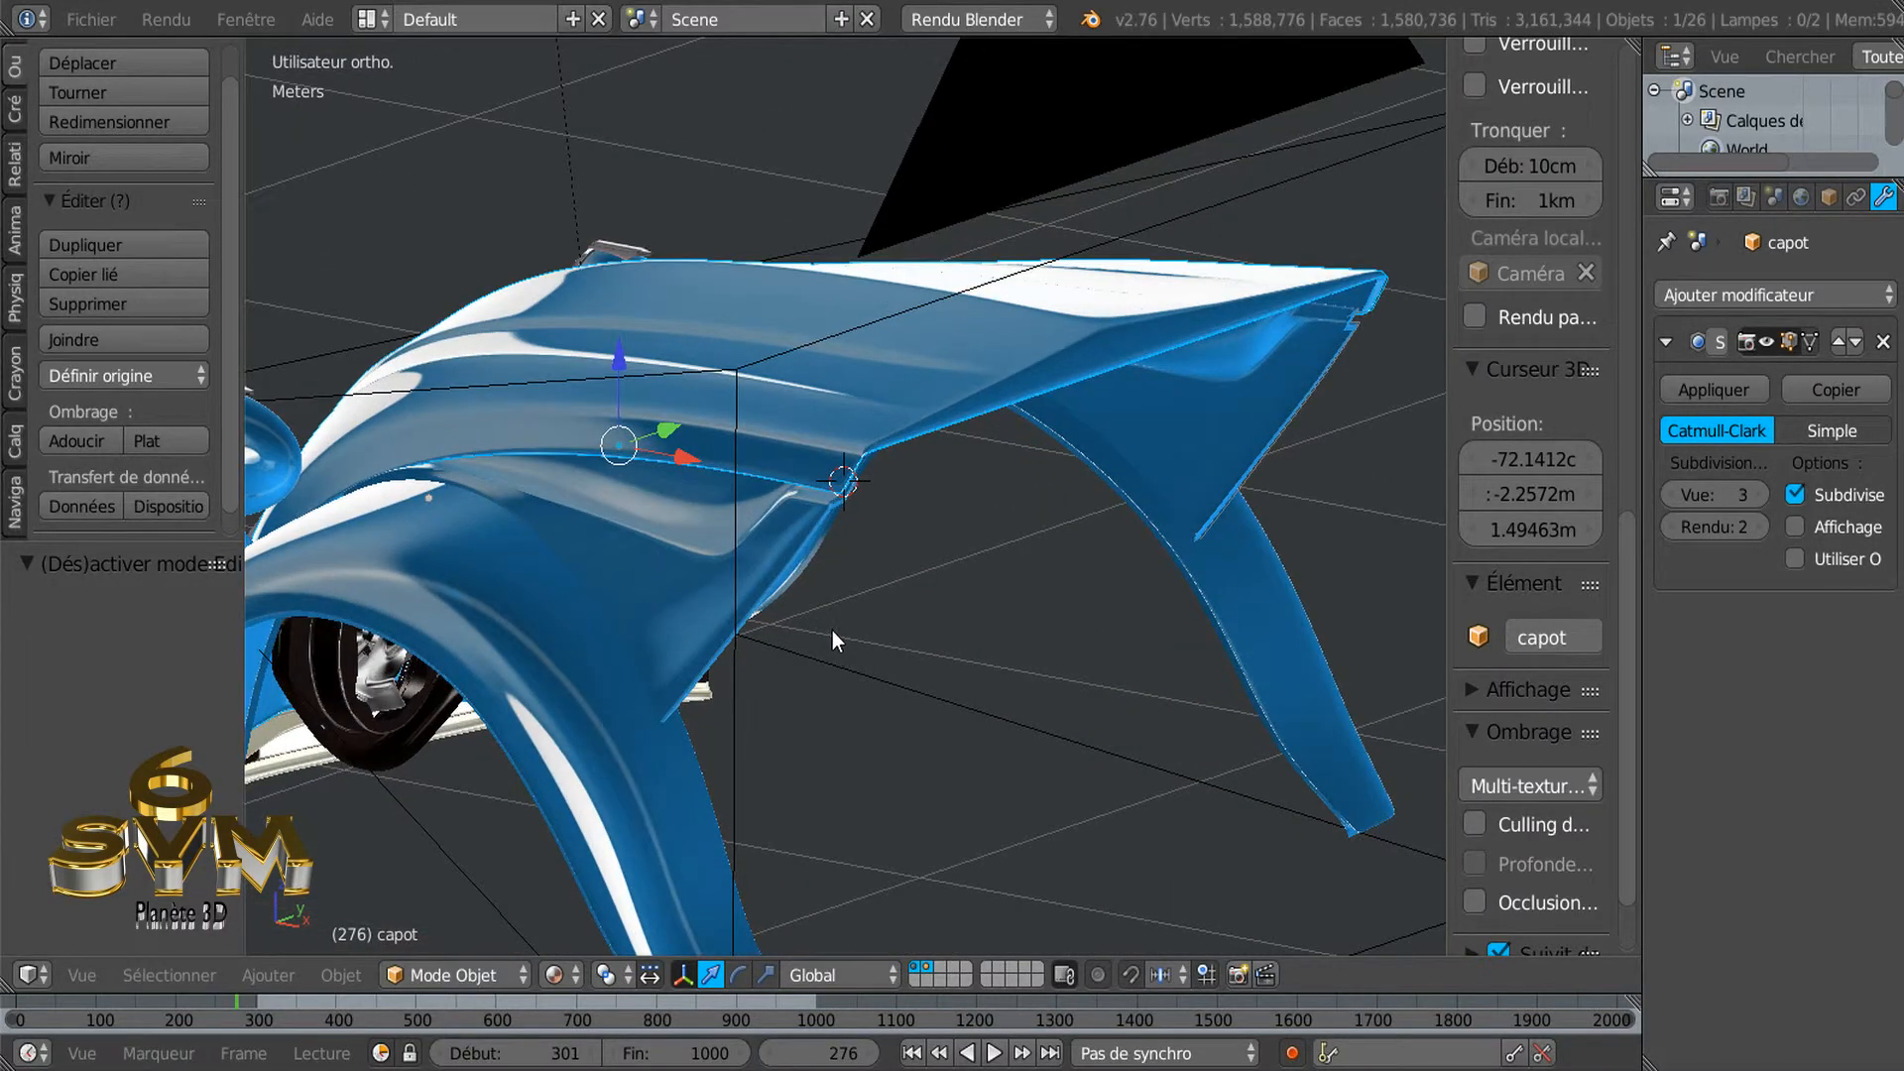
{"action": "middle_click_drag", "start_coordinate": [835, 627], "coordinate": [927, 611]}
{"action": "scroll", "coordinate": [908, 707], "scroll_direction": "down", "scroll_amount": 2}
{"action": "middle_click_drag", "start_coordinate": [907, 706], "coordinate": [962, 662]}
{"action": "scroll", "coordinate": [1022, 706], "scroll_direction": "up", "scroll_amount": 2}
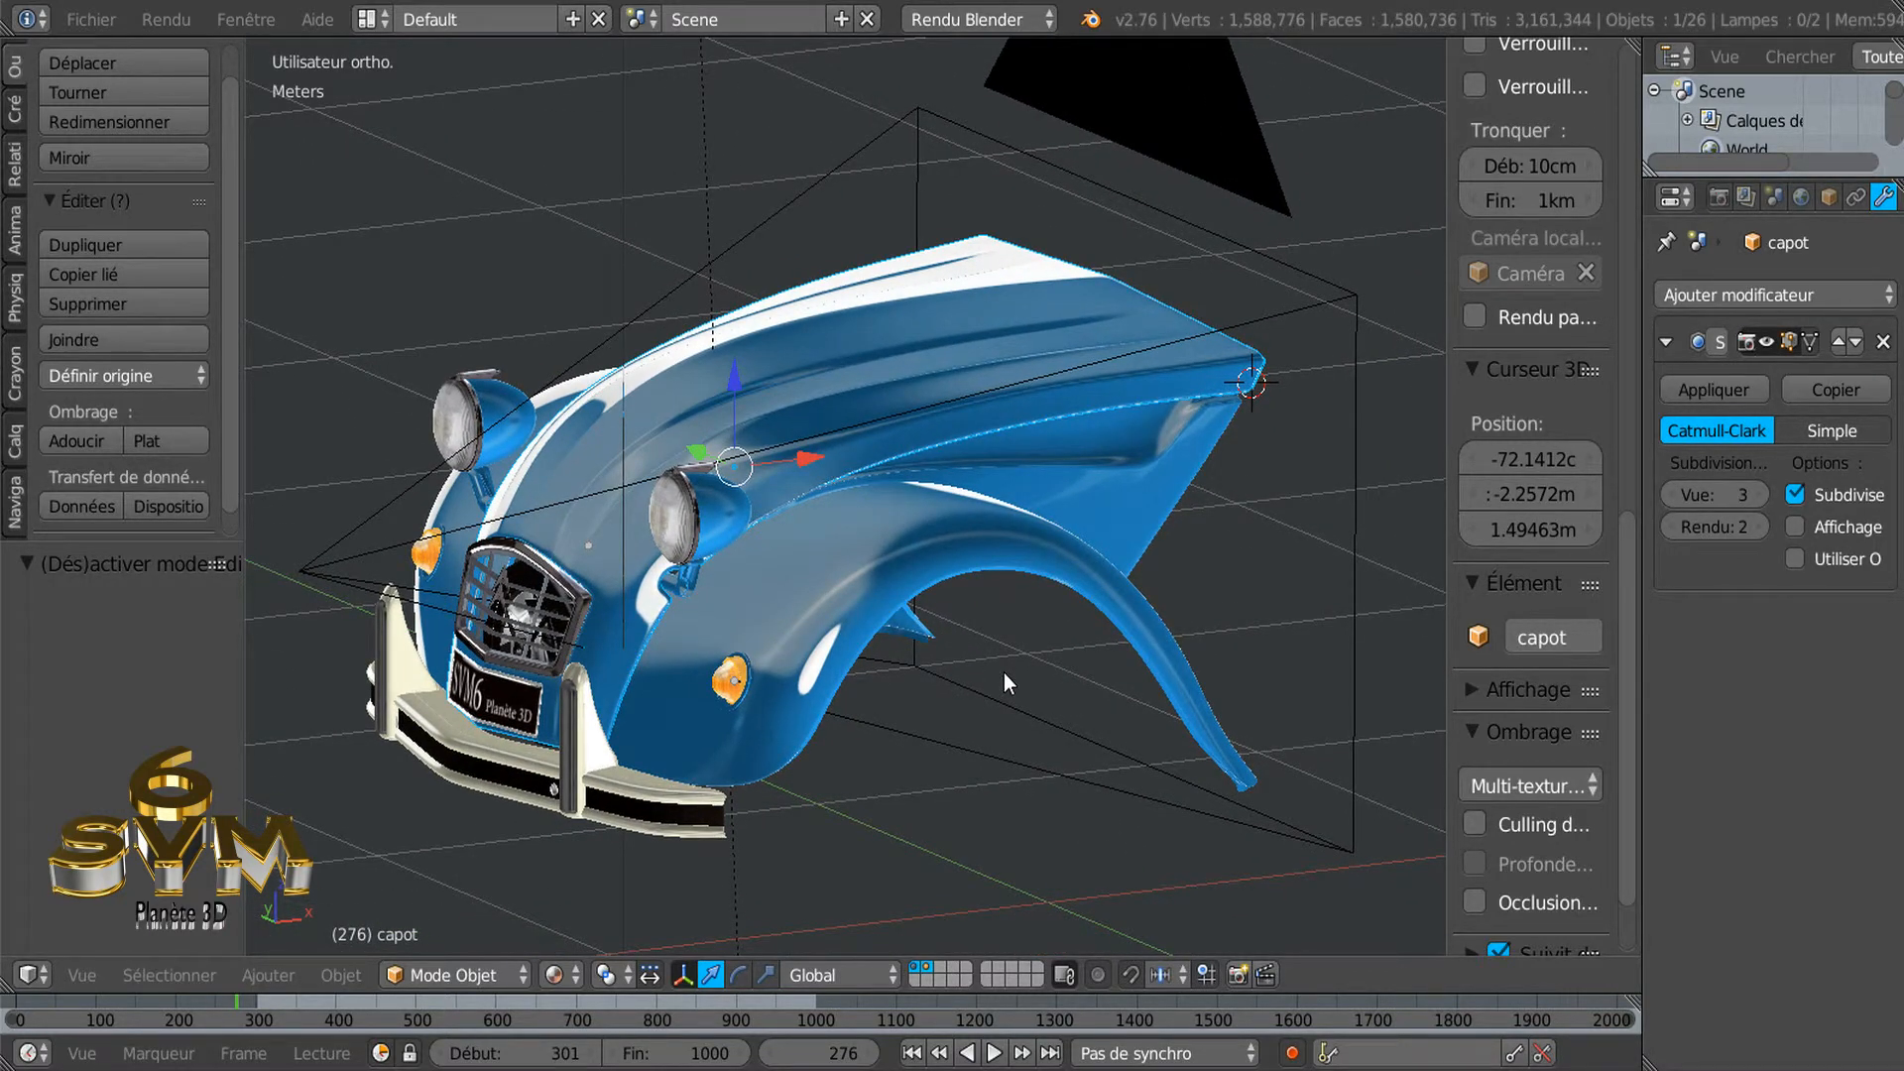
{"action": "middle_click_drag", "start_coordinate": [1016, 681], "coordinate": [961, 640]}
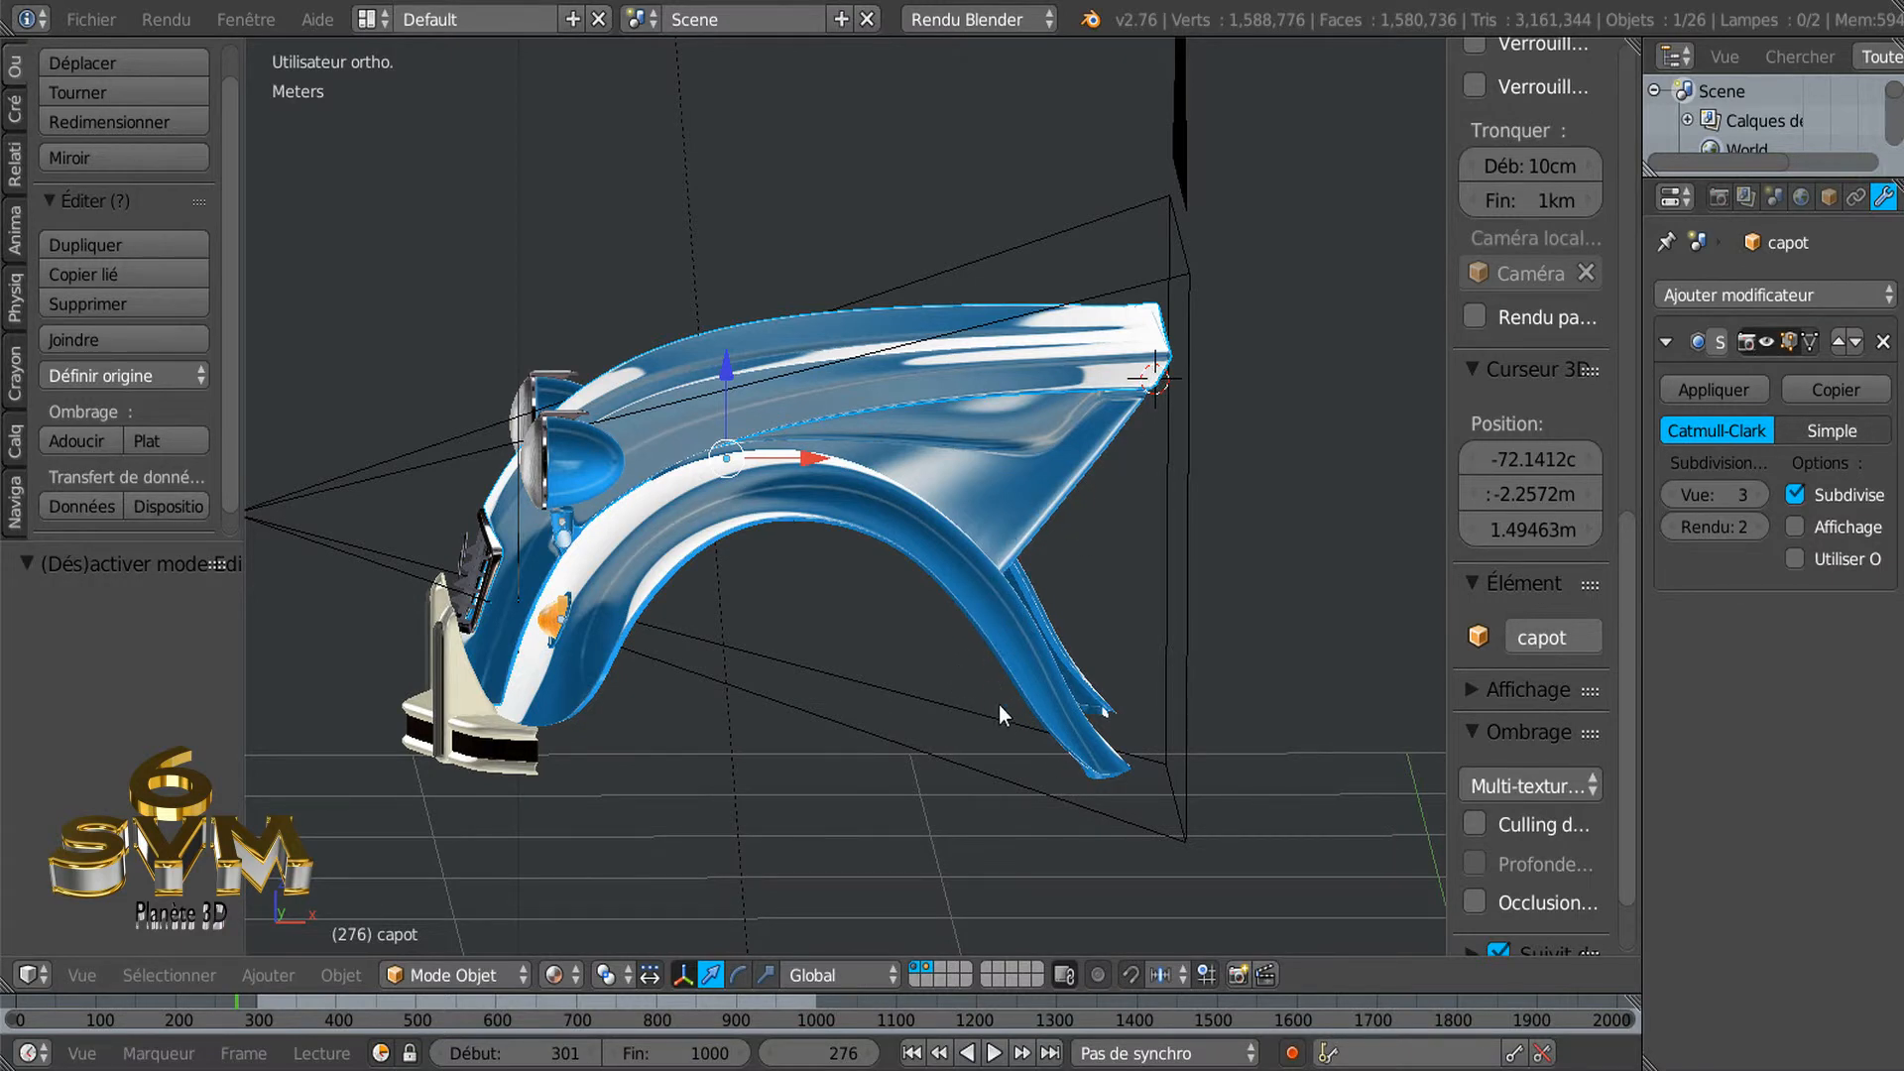
{"action": "middle_click_drag", "start_coordinate": [841, 717], "coordinate": [943, 718]}
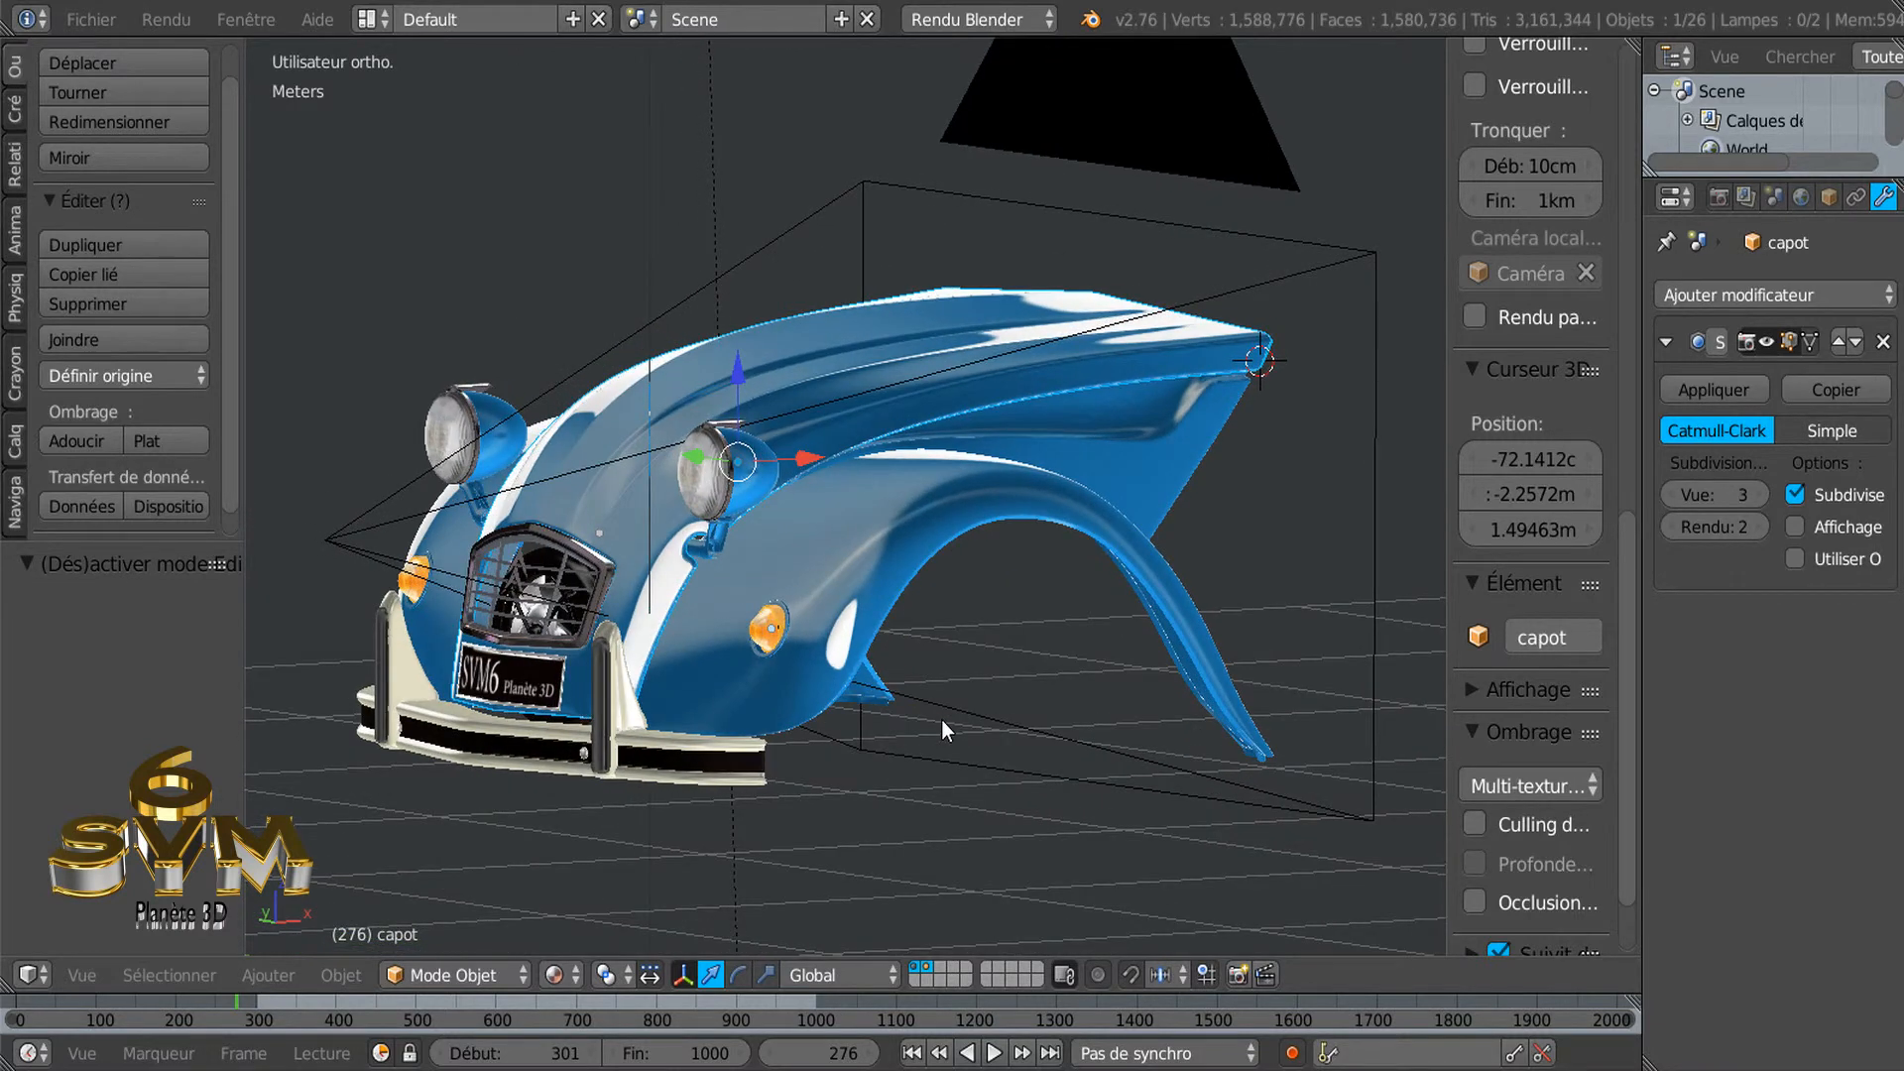